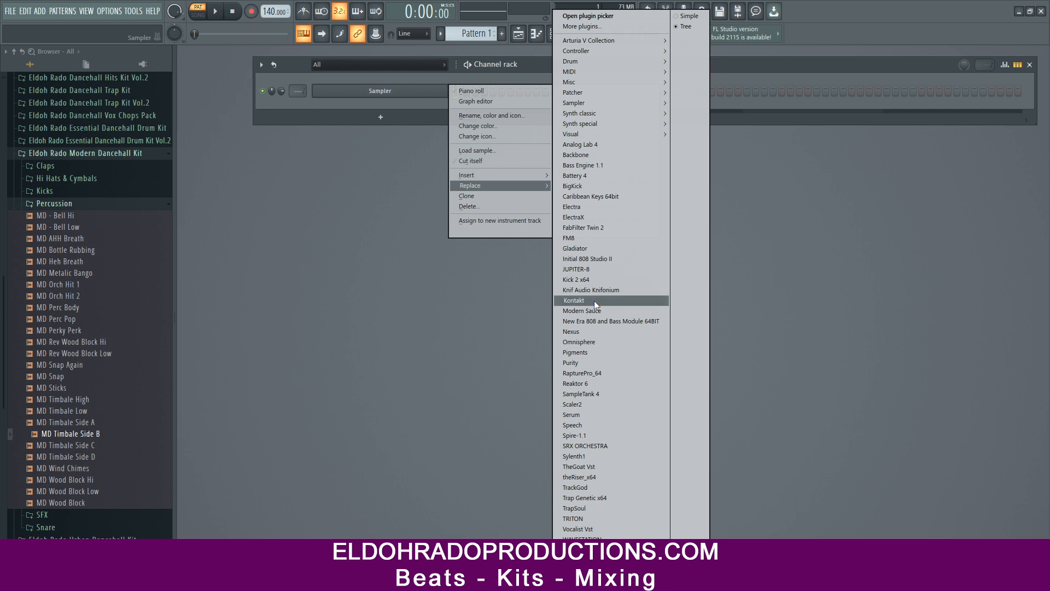
Replace the Sampler channel with Kontakt and show its Quick-Load browser.
{"action": "left_click", "coordinate": [594, 300]}
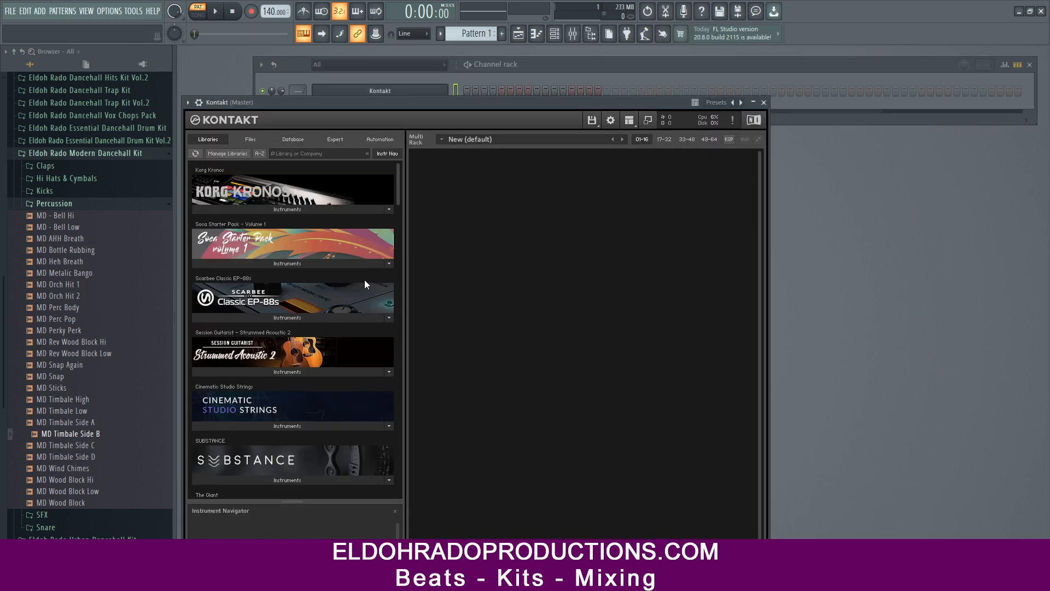
{"action": "left_click", "coordinate": [630, 121]}
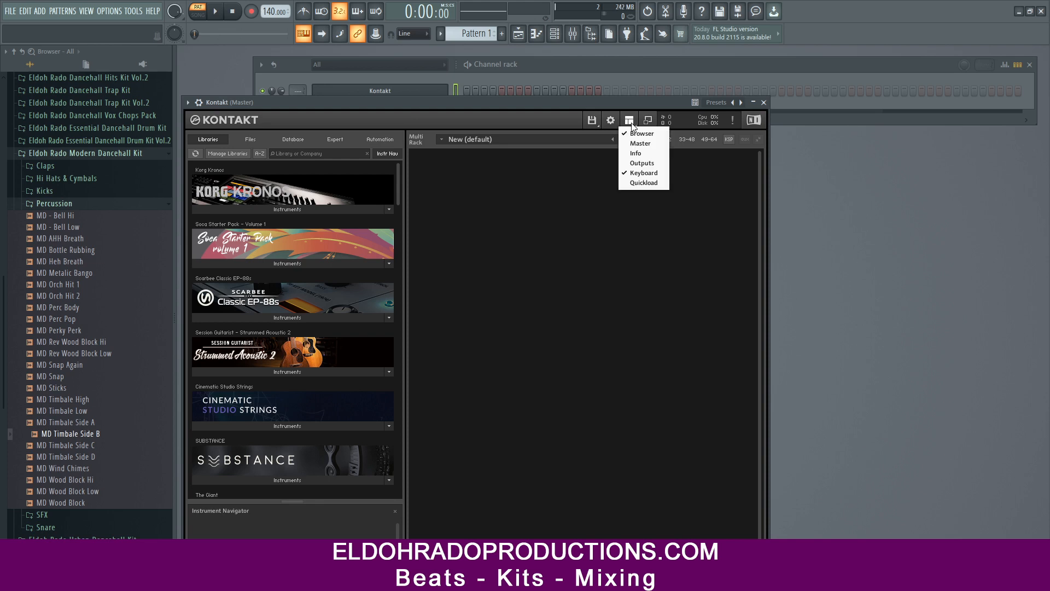
{"action": "left_click", "coordinate": [626, 183]}
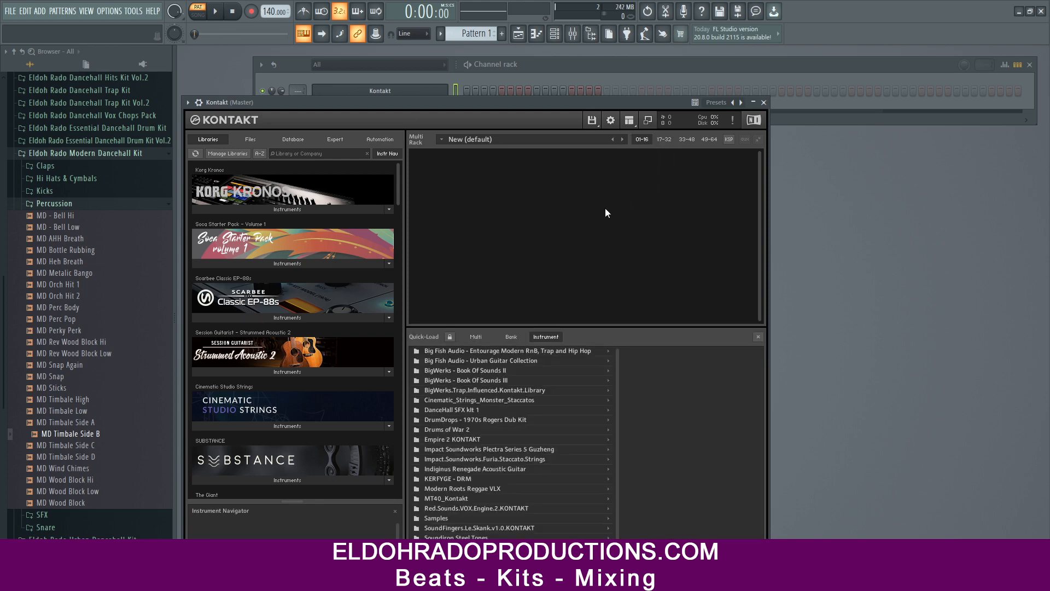
Load the Cinematic Strings Monster Staccatos instrument from the Cinematic_Strings_Monster_Staccatos folder into Kontakt's rack and close the plugin window.
{"action": "left_click", "coordinate": [487, 401]}
{"action": "left_click_drag", "start_coordinate": [664, 351], "coordinate": [517, 263]}
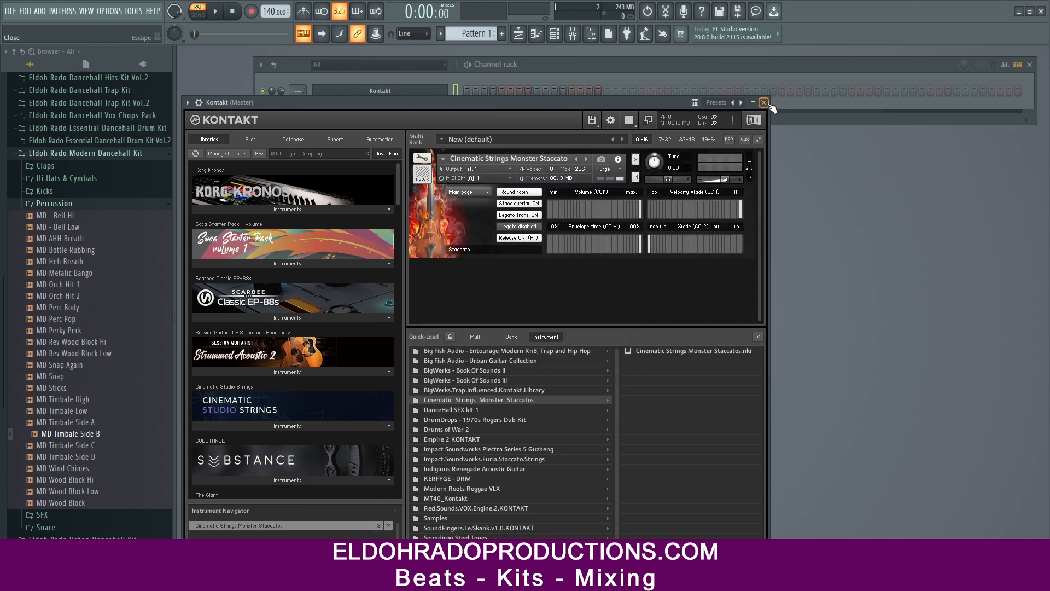
{"action": "left_click", "coordinate": [765, 103]}
Set the project tempo to 97 BPM and open the Kontakt channel in the piano roll.
{"action": "right_click", "coordinate": [267, 11]}
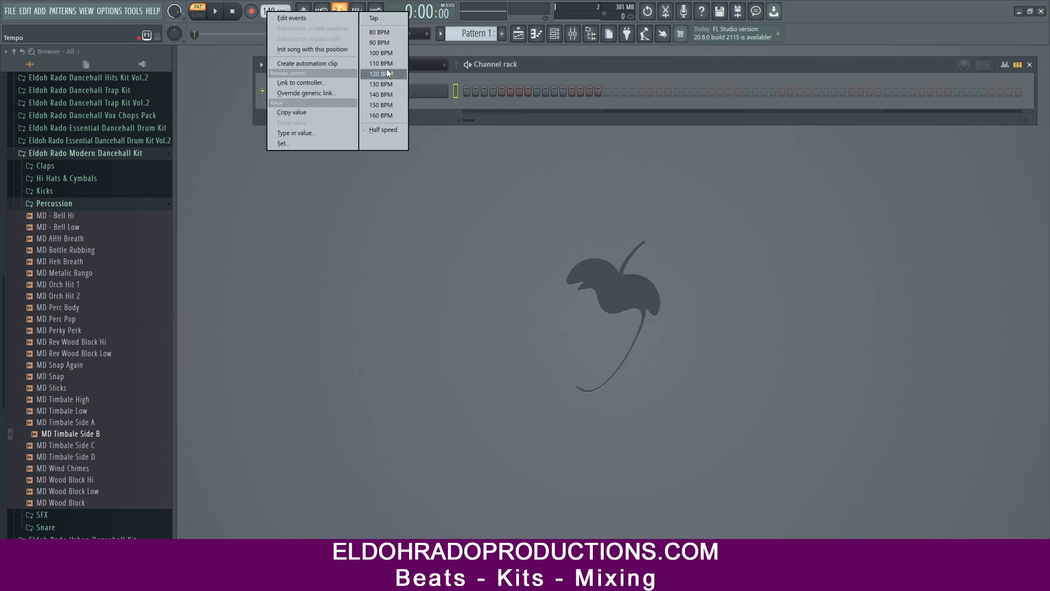
{"action": "left_click", "coordinate": [381, 53]}
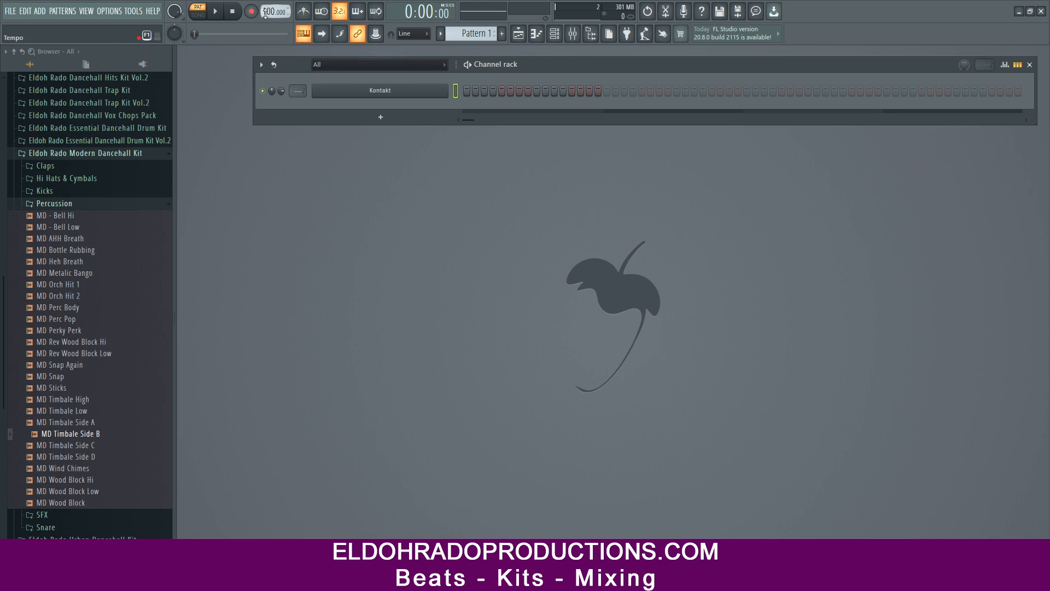
{"action": "right_click", "coordinate": [359, 91]}
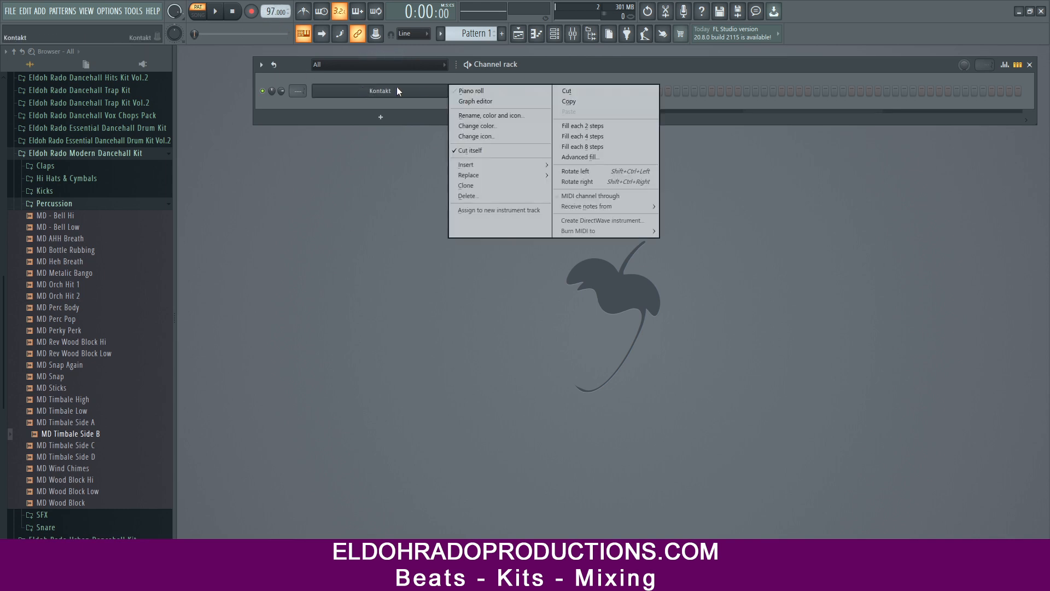
{"action": "left_click", "coordinate": [449, 88]}
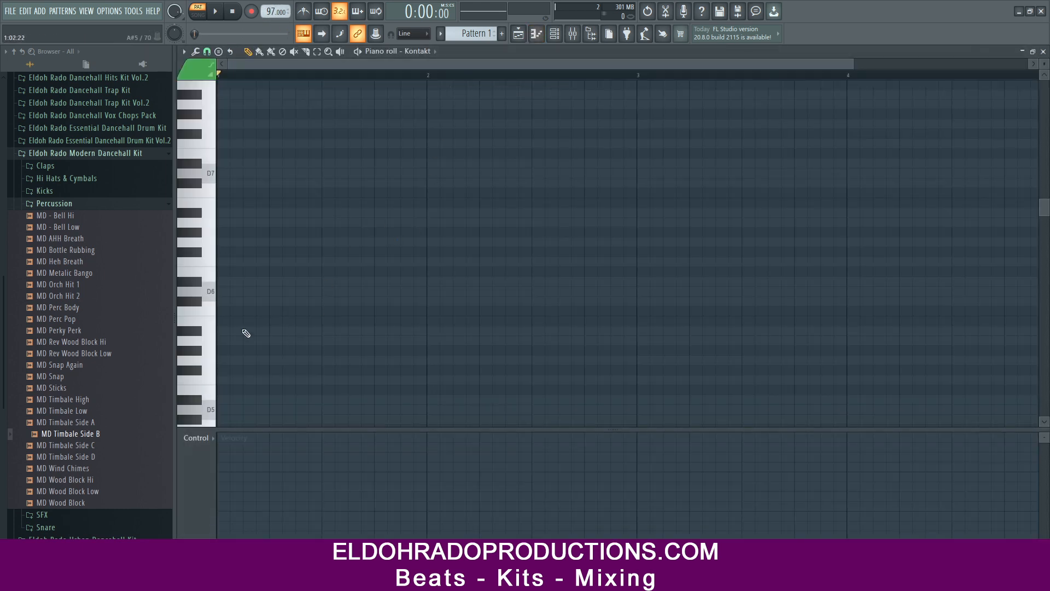
Set the root note of the piano roll's scale highlighting to D#.
{"action": "left_click", "coordinate": [183, 50]}
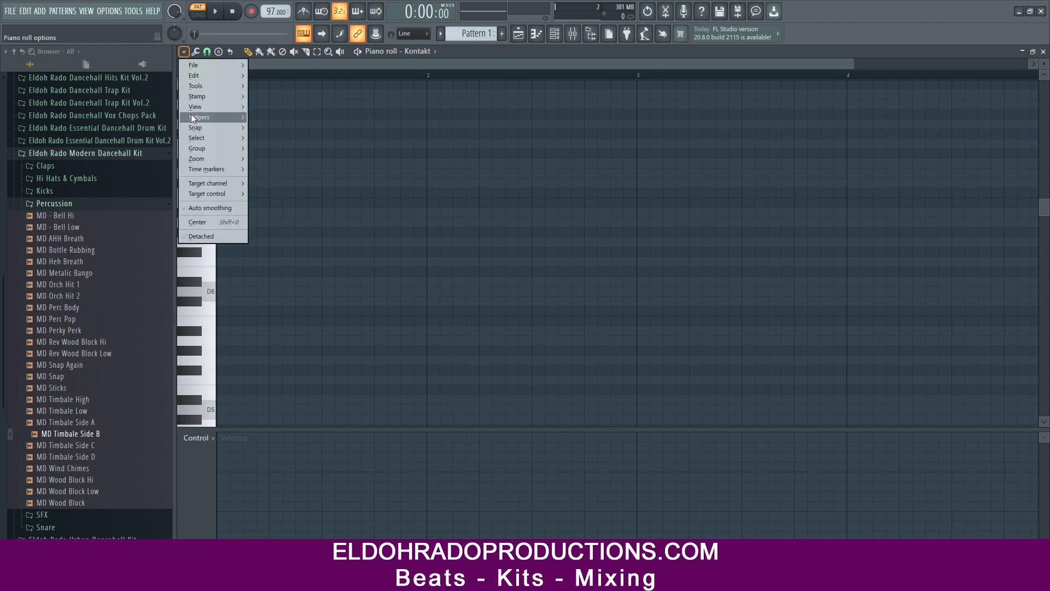
{"action": "mouse_move", "coordinate": [198, 117]}
{"action": "mouse_move", "coordinate": [339, 128]}
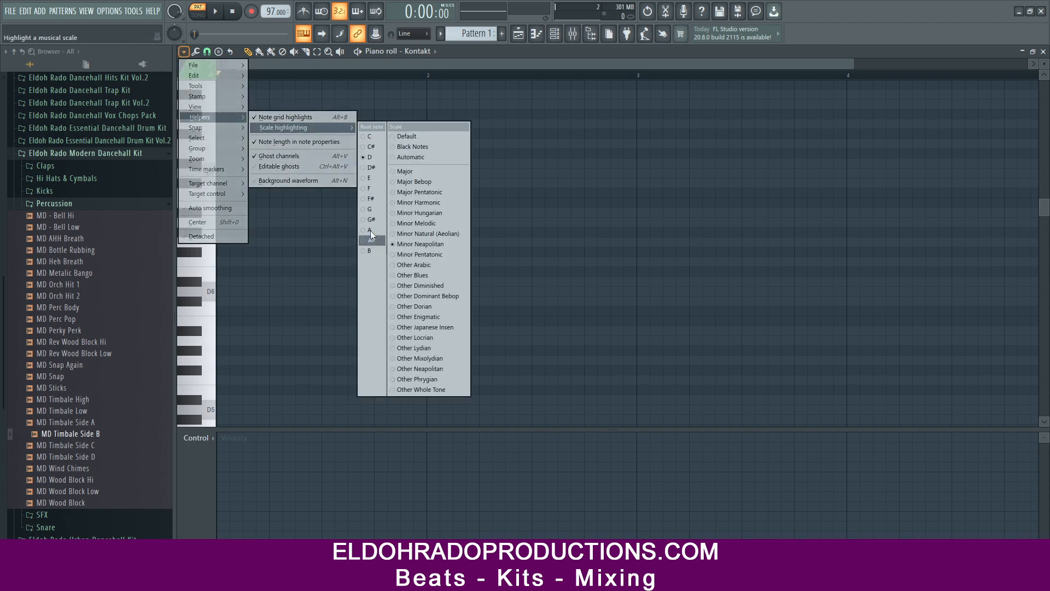
{"action": "left_click", "coordinate": [371, 169]}
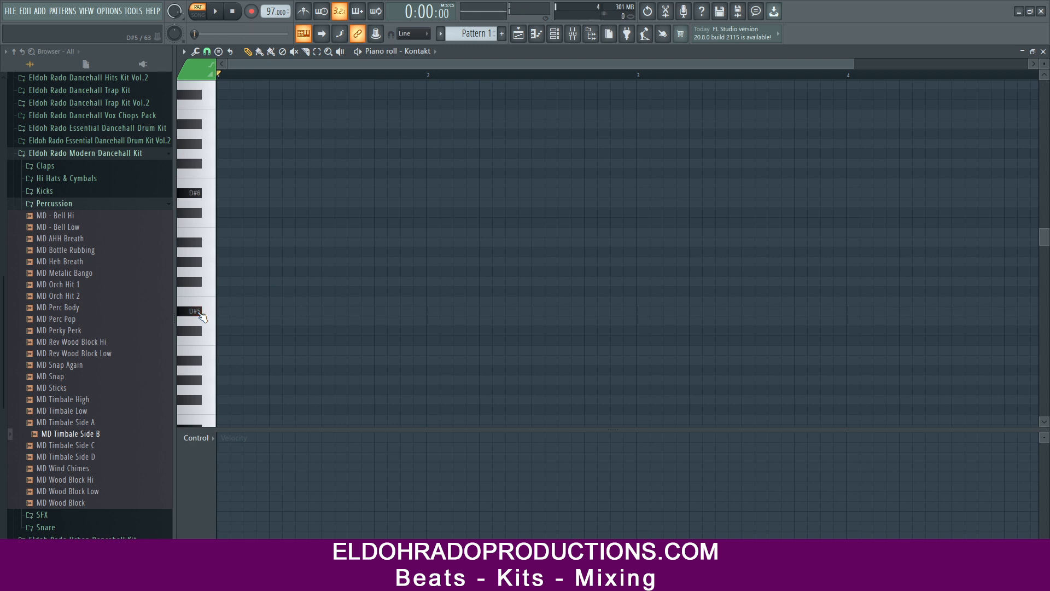
Place a D#5 note at the start of bar 1 and set the piano roll snap to 1/4 step.
{"action": "left_click", "coordinate": [230, 311]}
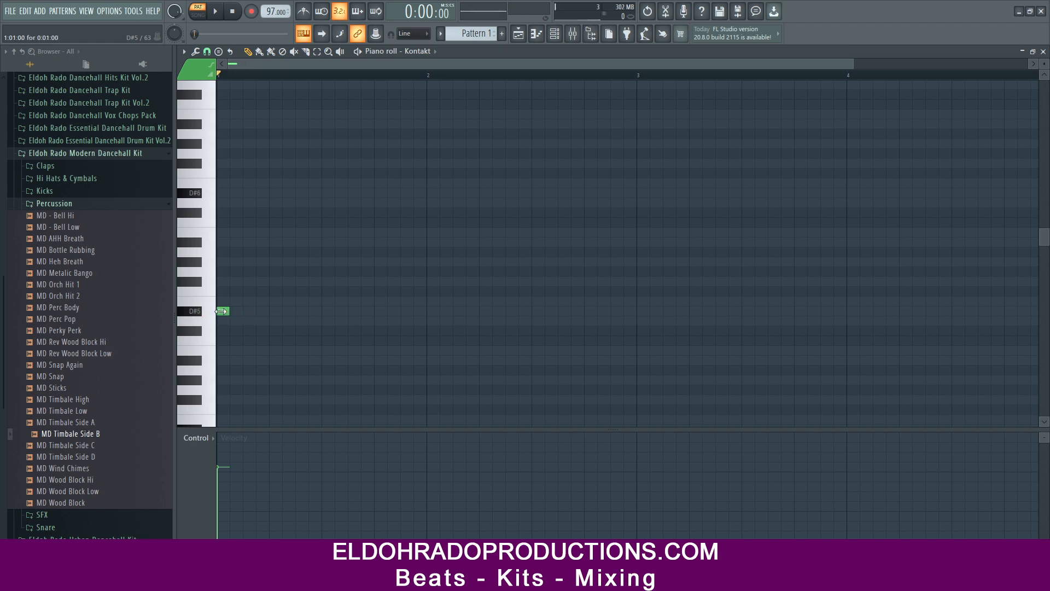
{"action": "left_click", "coordinate": [207, 51]}
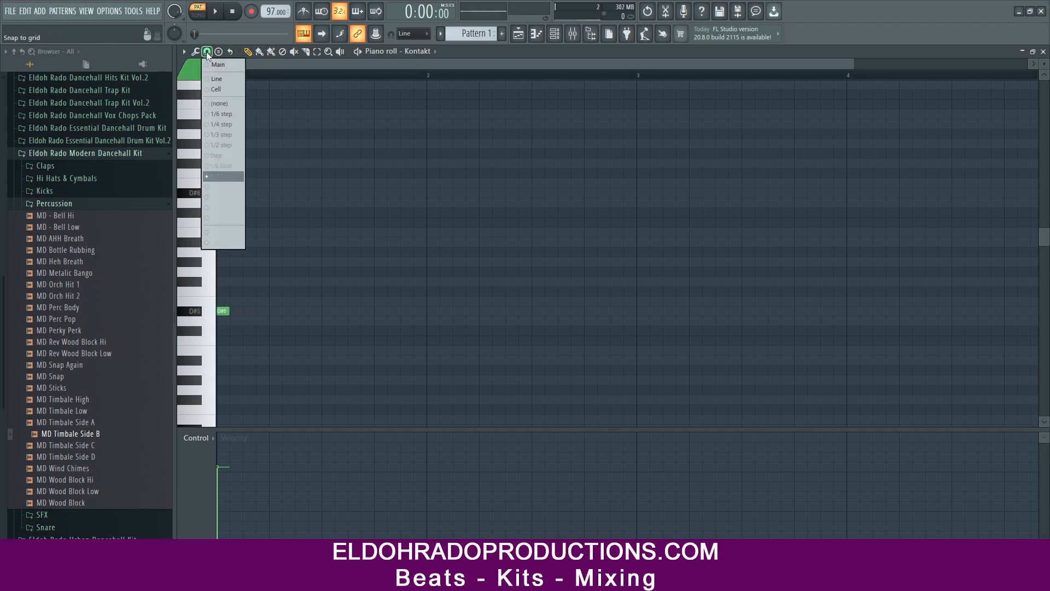
{"action": "left_click", "coordinate": [228, 124]}
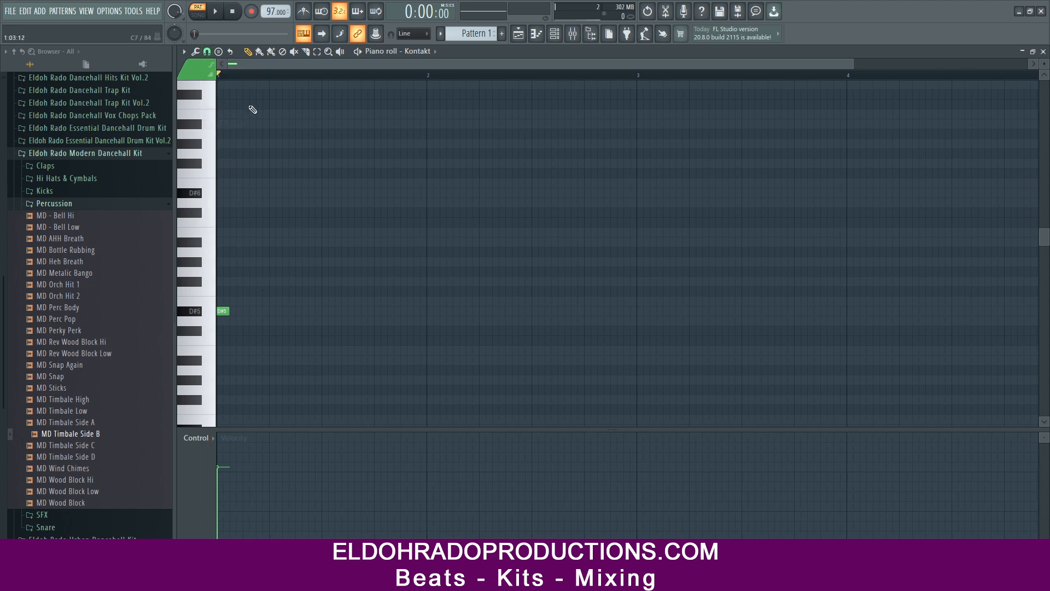
Shorten the D#5 note to half a step and add F#5 and A#5 above it to form a chord.
{"action": "scroll", "coordinate": [236, 81], "scroll_direction": "up", "scroll_amount": 5}
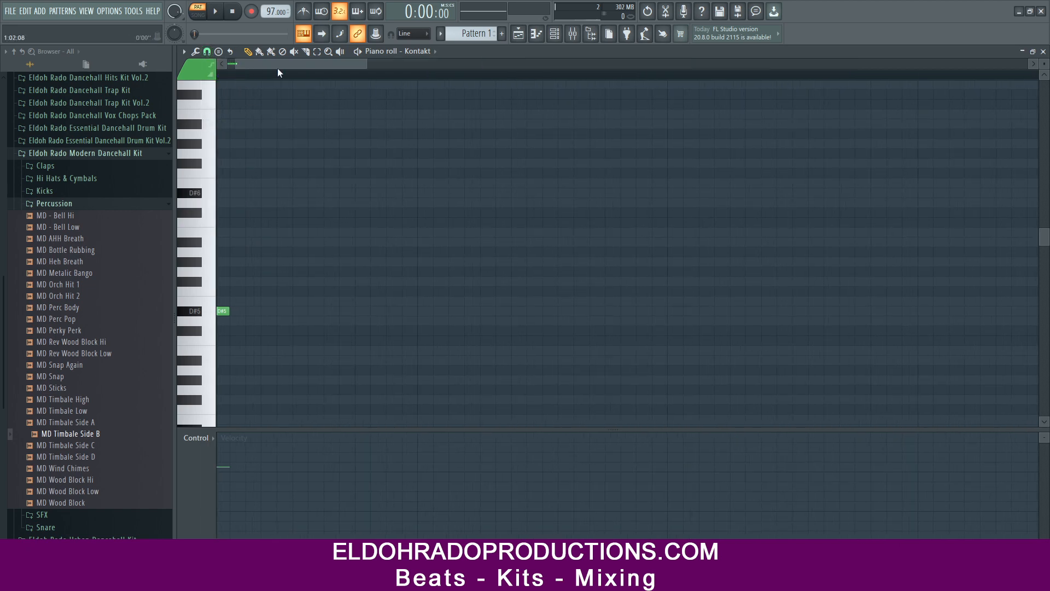
{"action": "left_click_drag", "start_coordinate": [229, 311], "coordinate": [279, 311]}
{"action": "left_click", "coordinate": [222, 280]}
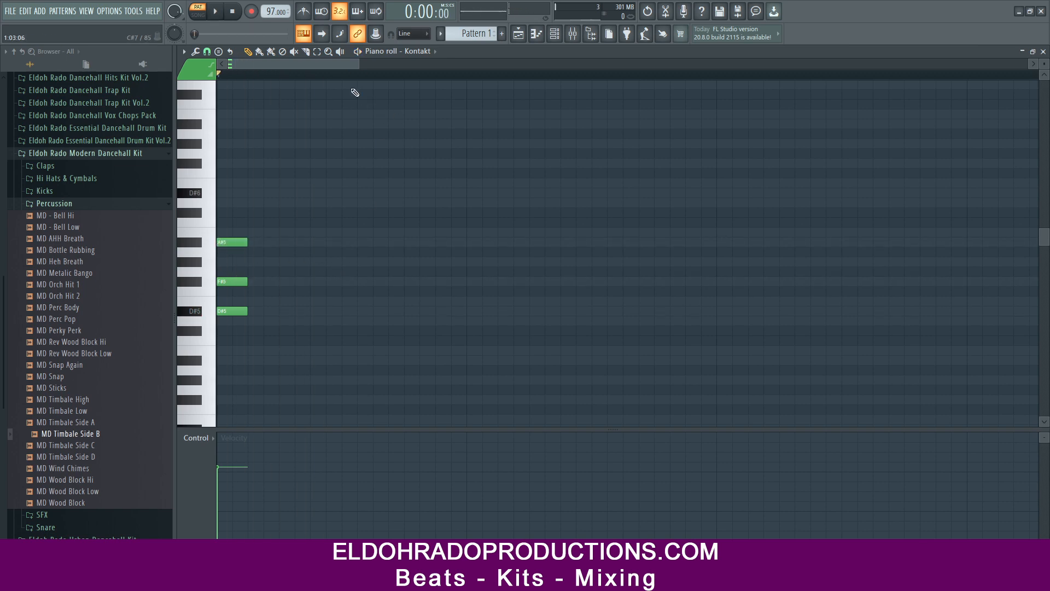
Copy the opening chord to 1:11:06 in bar 1 and play the pattern with the metronome on.
{"action": "scroll", "coordinate": [347, 82], "scroll_direction": "down", "scroll_amount": 3, "text": "ctrl"}
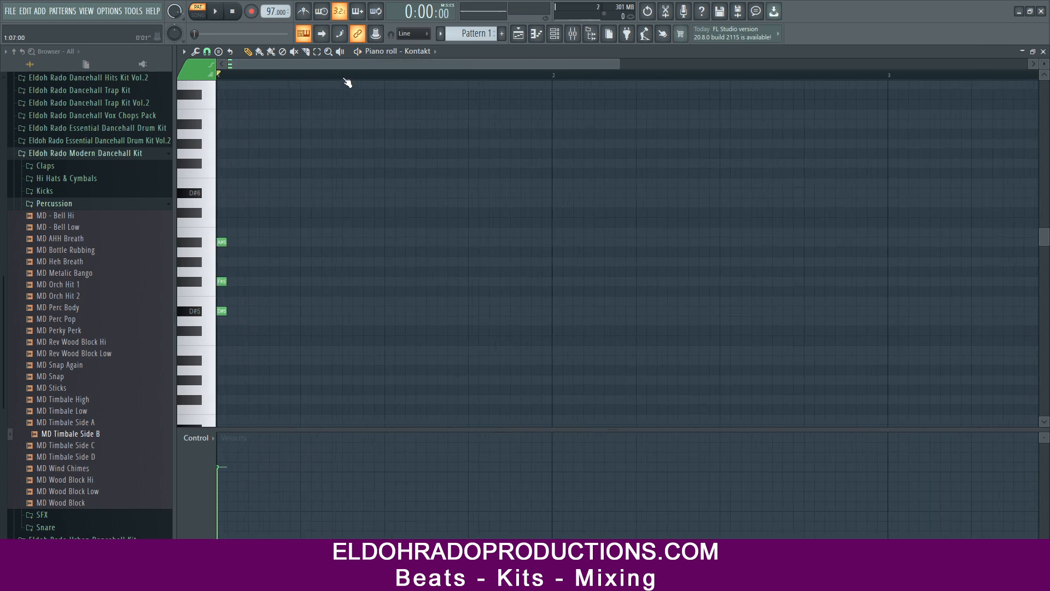
{"action": "key", "text": "space"}
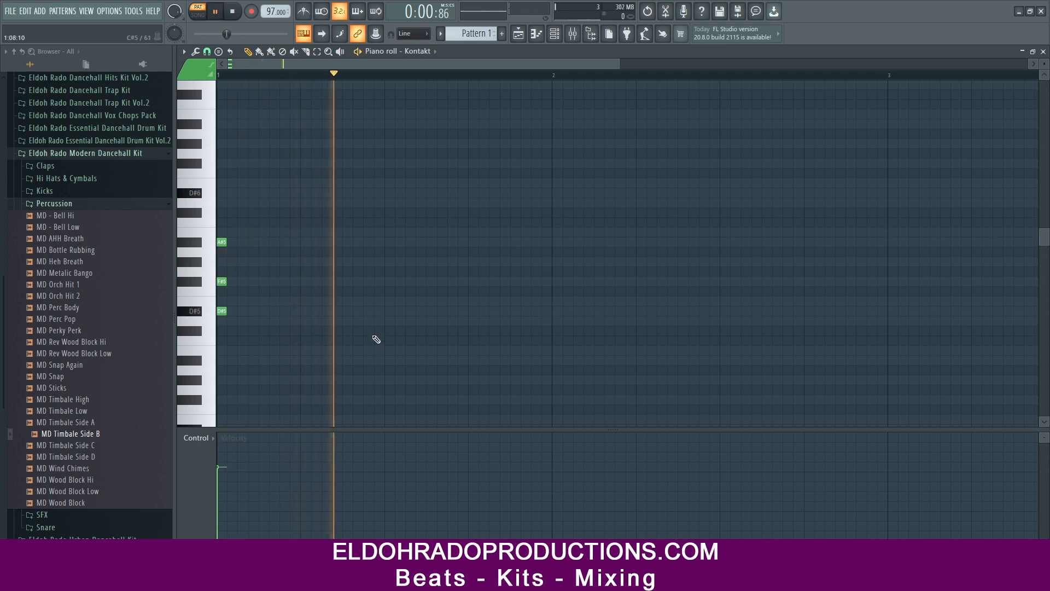
{"action": "key", "text": "space"}
{"action": "left_click_drag", "start_coordinate": [266, 326], "coordinate": [434, 239]}
{"action": "key", "text": "space"}
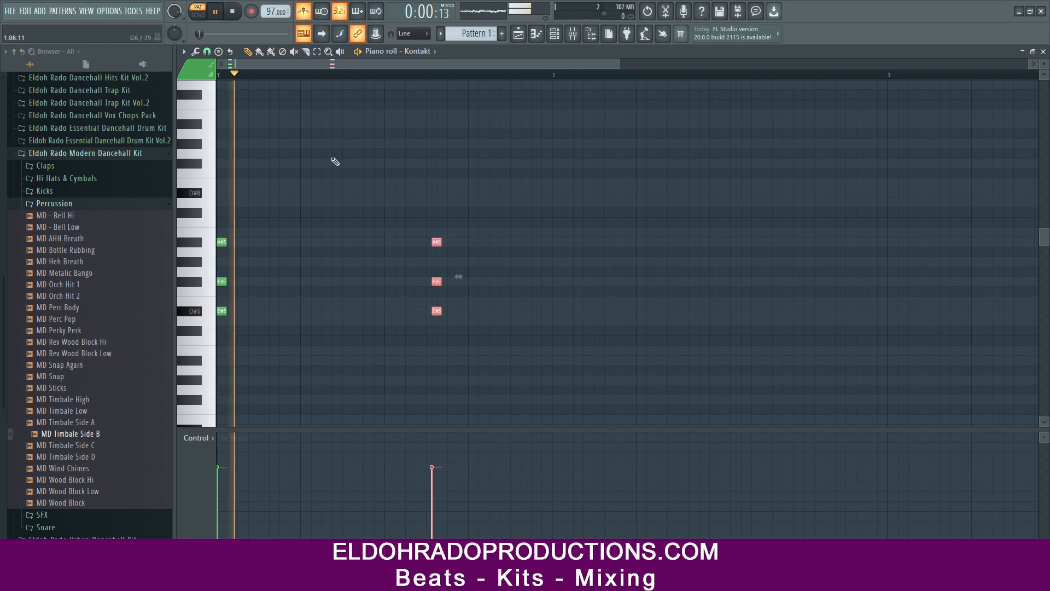
{"action": "key", "text": "space"}
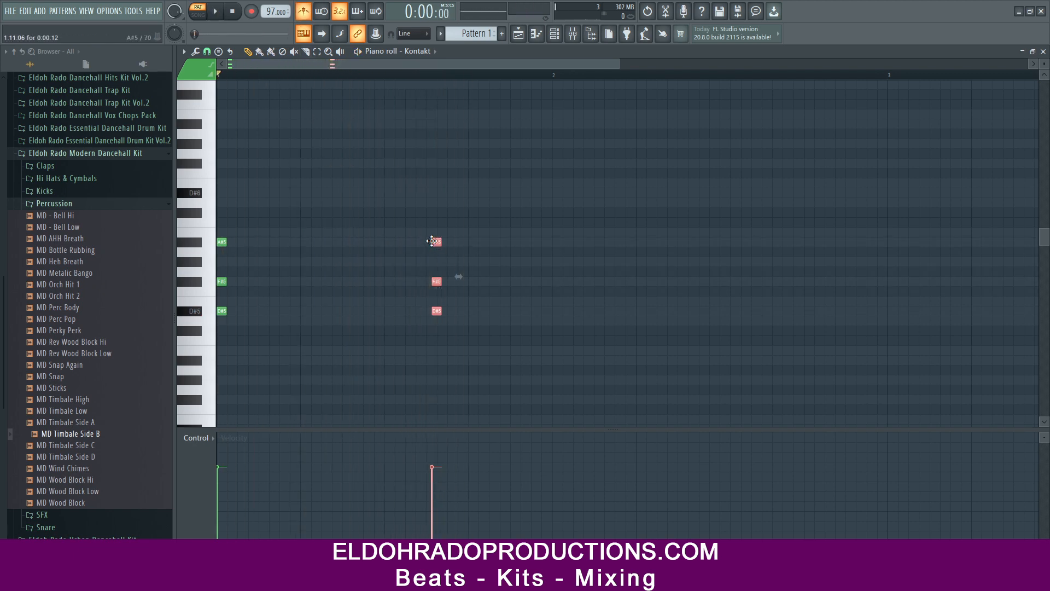
Move the copied chord to 1:11:00 and play the pattern to check its timing.
{"action": "key", "text": "space"}
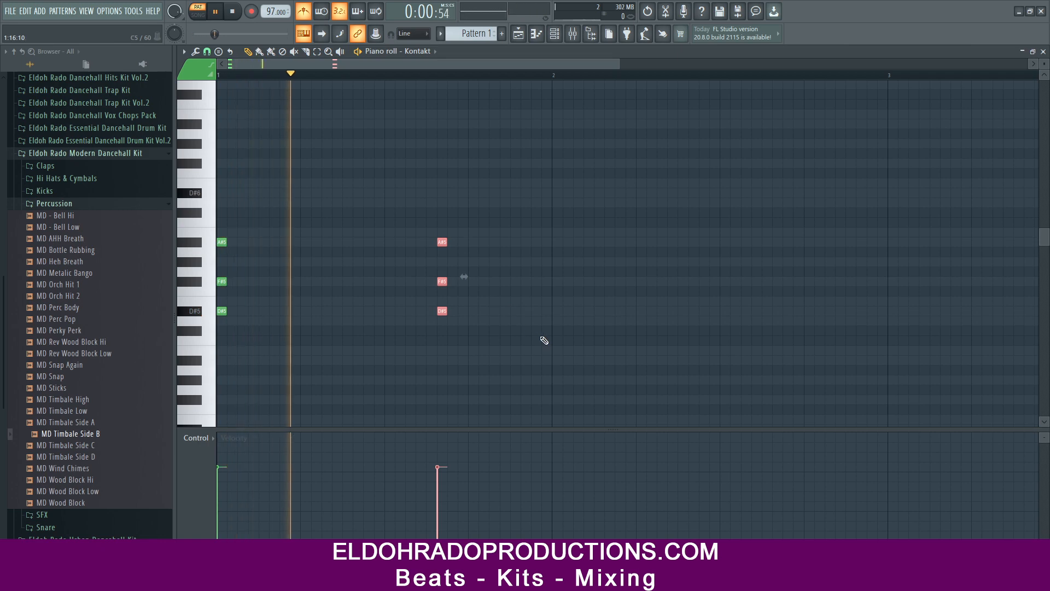
{"action": "key", "text": "space"}
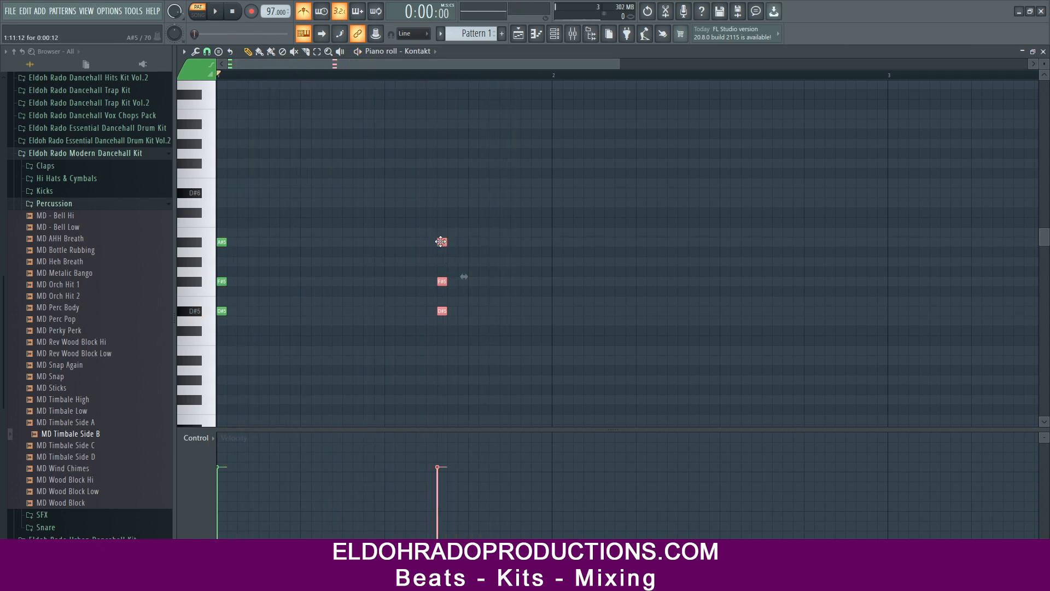
{"action": "left_click_drag", "start_coordinate": [441, 244], "coordinate": [431, 241]}
{"action": "key", "text": "space"}
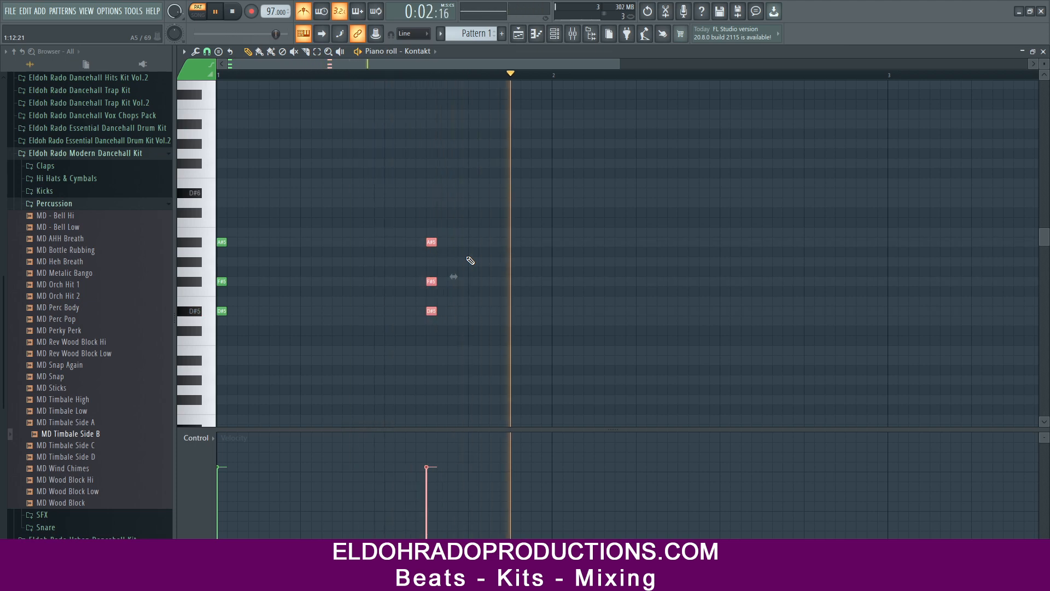
{"action": "key", "text": "space"}
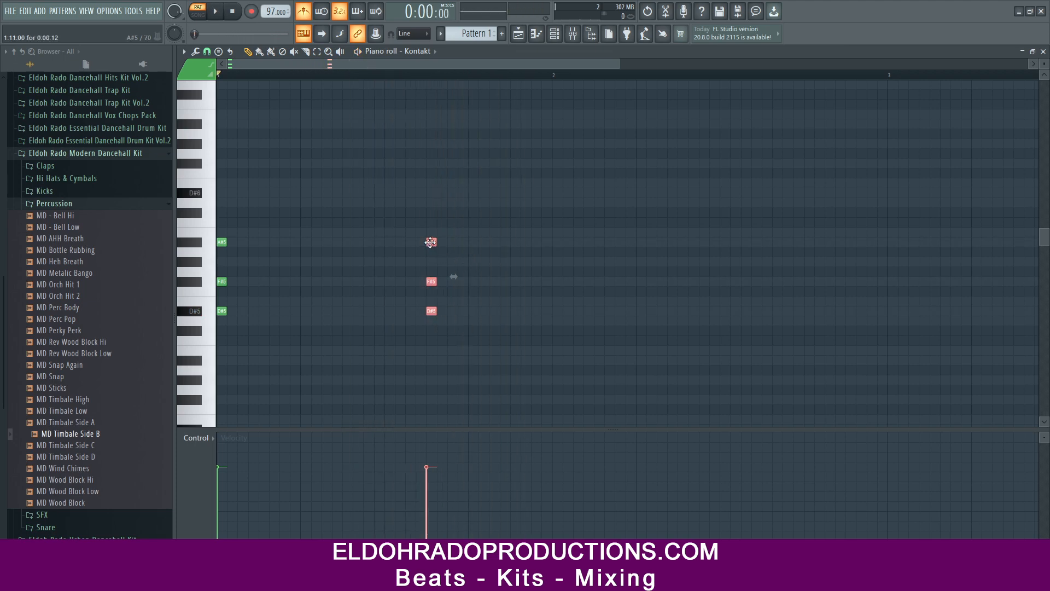
Copy the second chord to 1:15:00 and play the pattern to check the rhythm.
{"action": "left_click_drag", "start_coordinate": [430, 242], "coordinate": [516, 242]}
{"action": "key", "text": "space"}
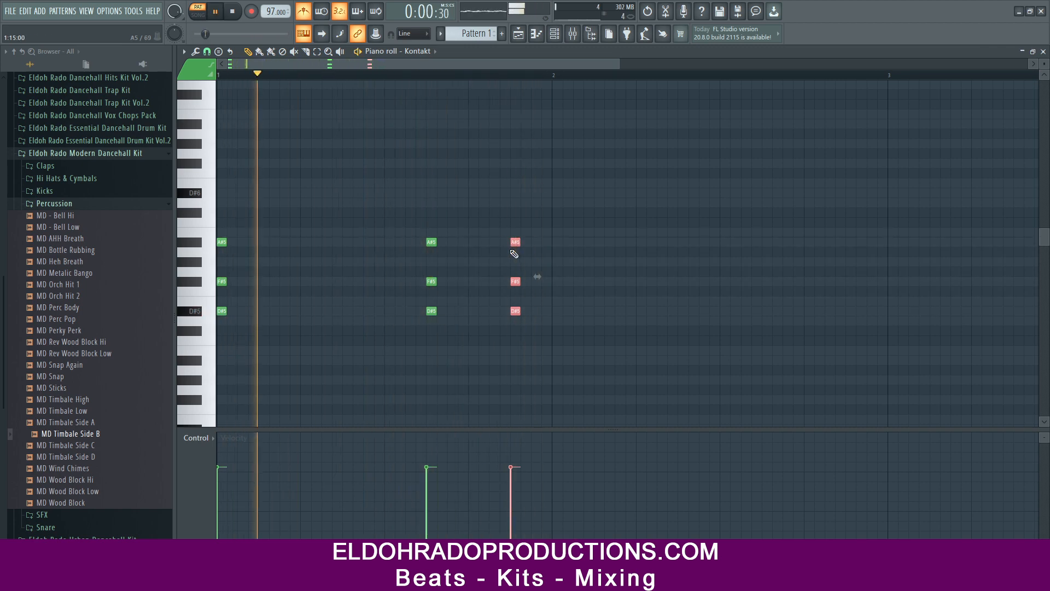
{"action": "key", "text": "space"}
{"action": "key", "text": "space"}
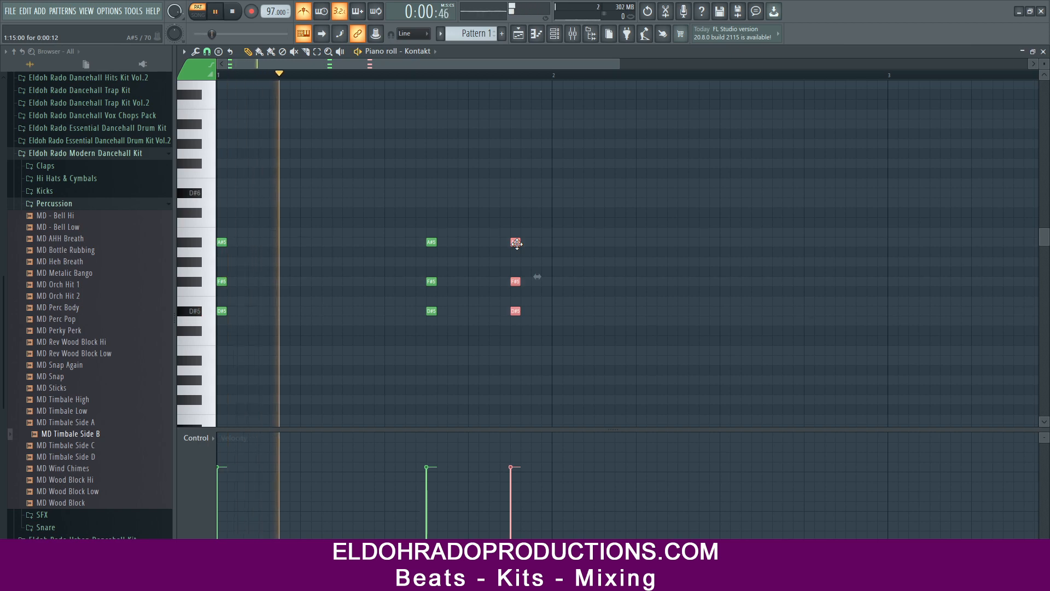
{"action": "key", "text": "space"}
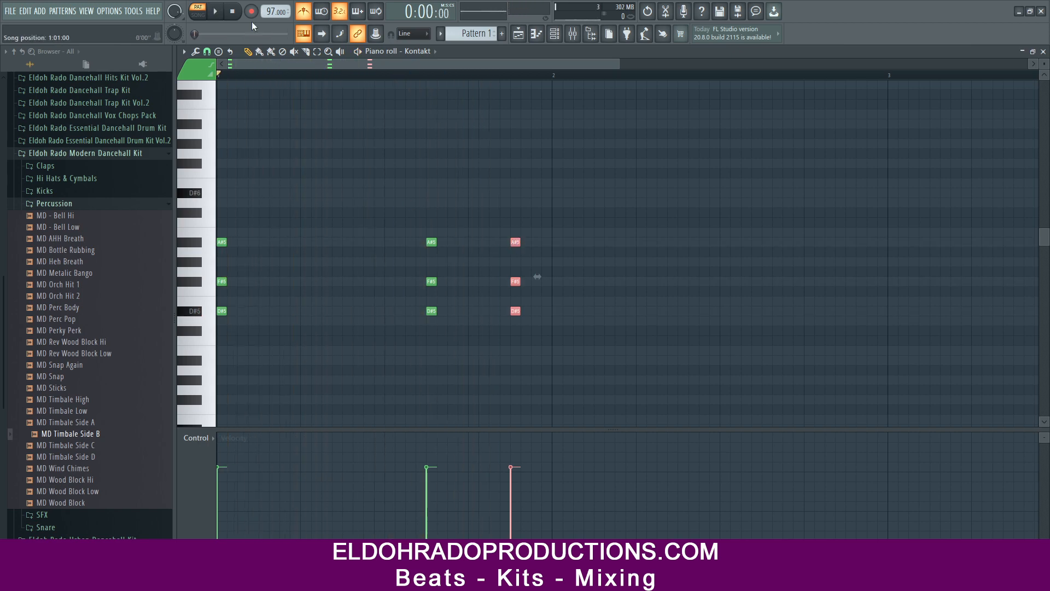
Set the project tempo to 96 BPM and play the pattern with the third chord deselected.
{"action": "key", "text": "space"}
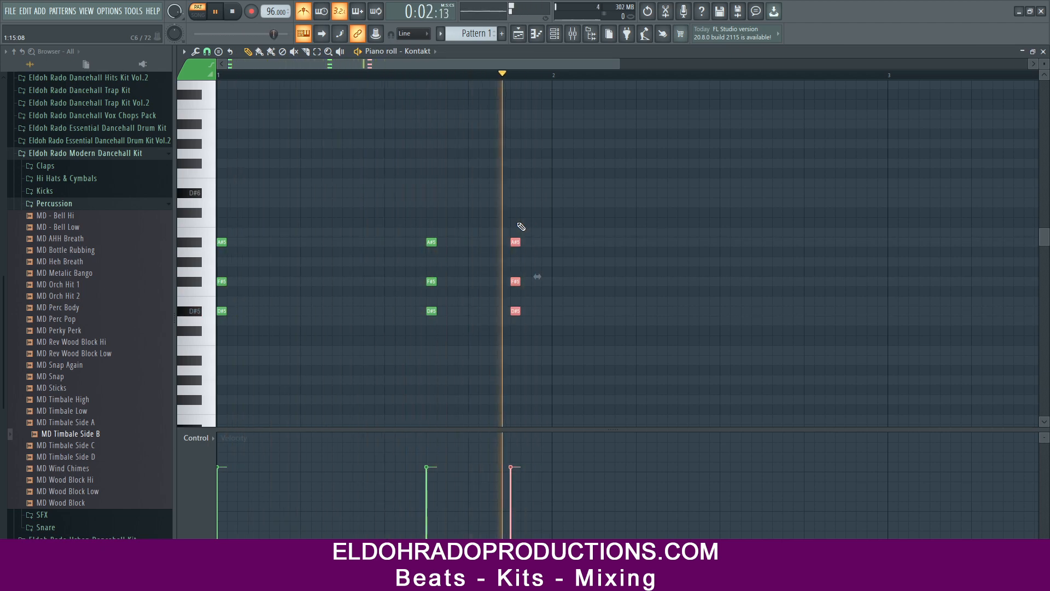
{"action": "left_click", "coordinate": [523, 267], "text": "ctrl"}
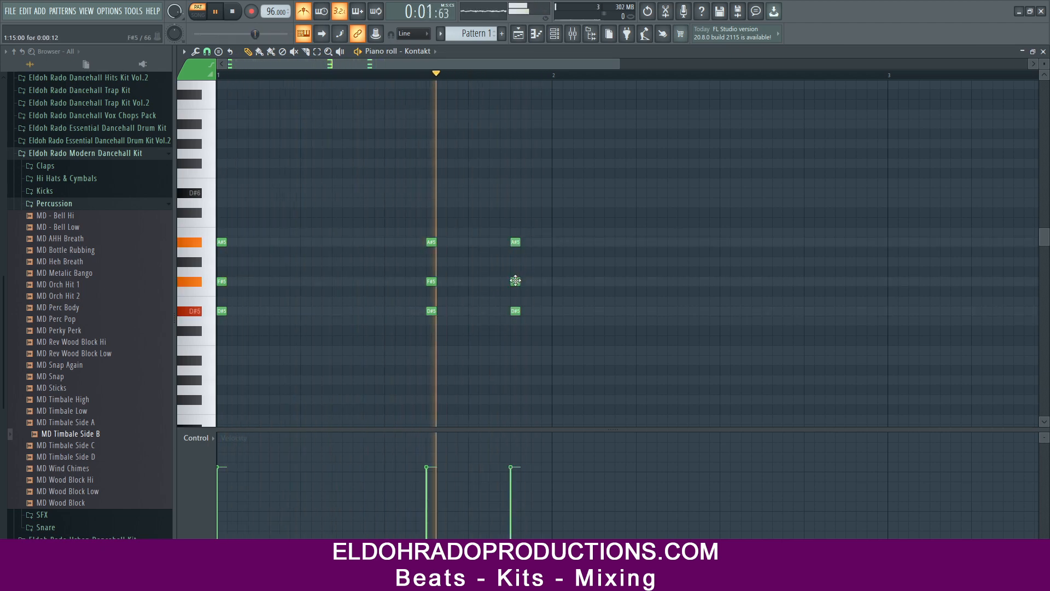
{"action": "key", "text": "space"}
{"action": "key", "text": "space"}
Raise the top note of the third chord to B5, playing the pattern to hear the chord.
{"action": "mouse_move", "coordinate": [515, 281]}
{"action": "left_mouse_down"}
{"action": "mouse_move", "coordinate": [515, 301]}
{"action": "mouse_move", "coordinate": [515, 277]}
{"action": "left_mouse_up"}
{"action": "key", "text": "space"}
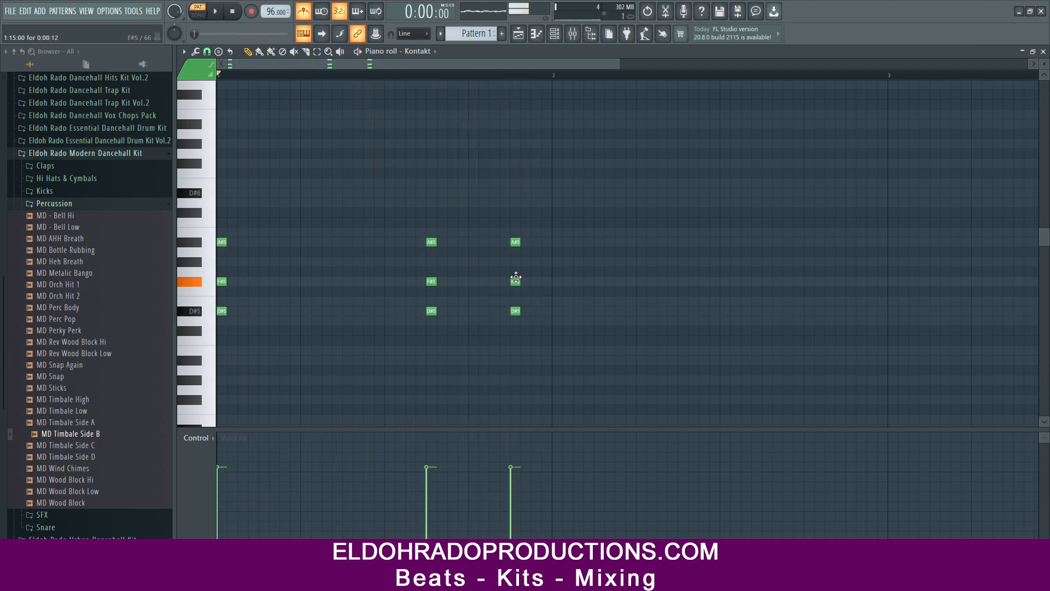
{"action": "key", "text": "space"}
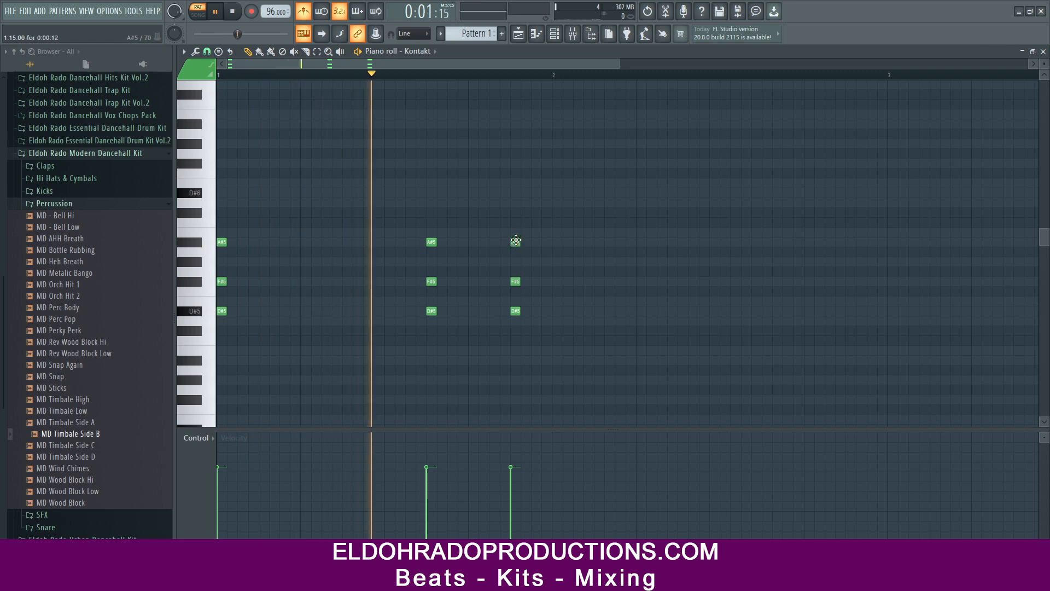
{"action": "left_click_drag", "start_coordinate": [516, 241], "coordinate": [516, 229]}
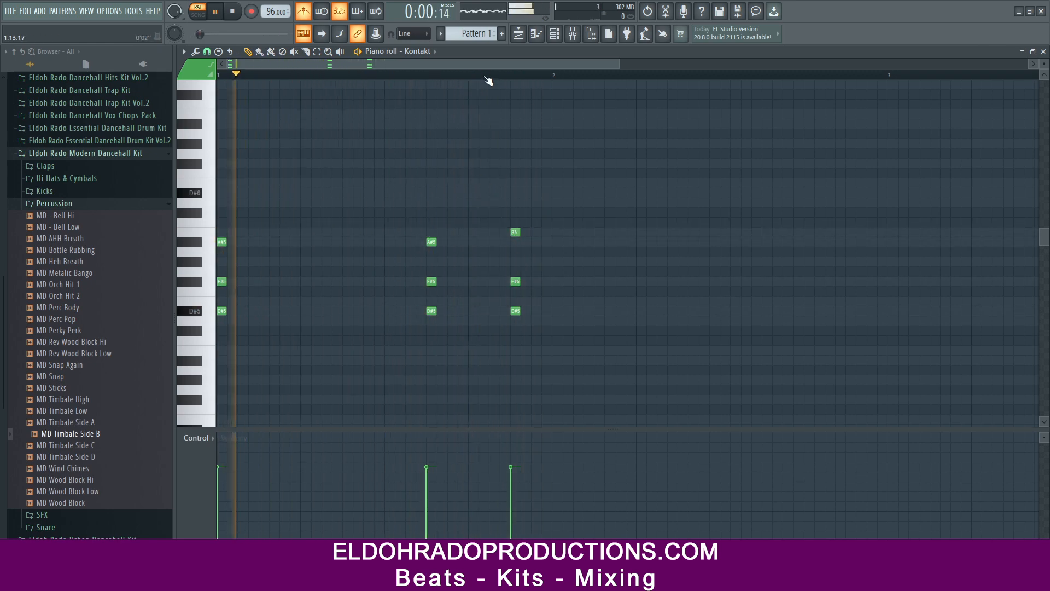
Duplicate the complete three-chord phrase of bar 1 three times so it fills bars 2 to 4.
{"action": "scroll", "coordinate": [483, 79], "scroll_direction": "down", "scroll_amount": 2}
{"action": "scroll", "coordinate": [484, 78], "scroll_direction": "up", "scroll_amount": 2}
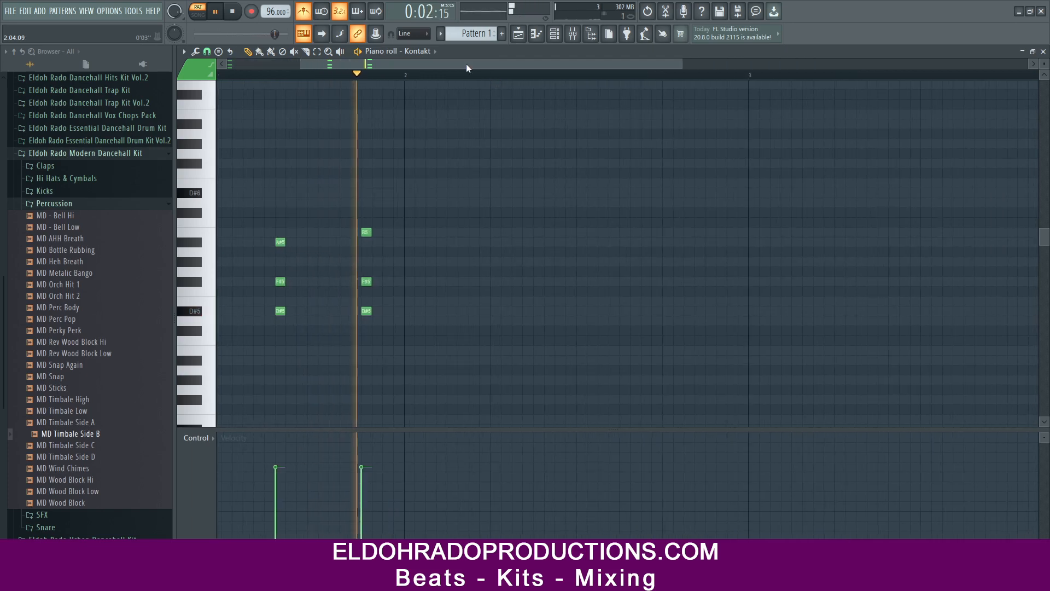
{"action": "left_click_drag", "start_coordinate": [457, 64], "coordinate": [376, 65]}
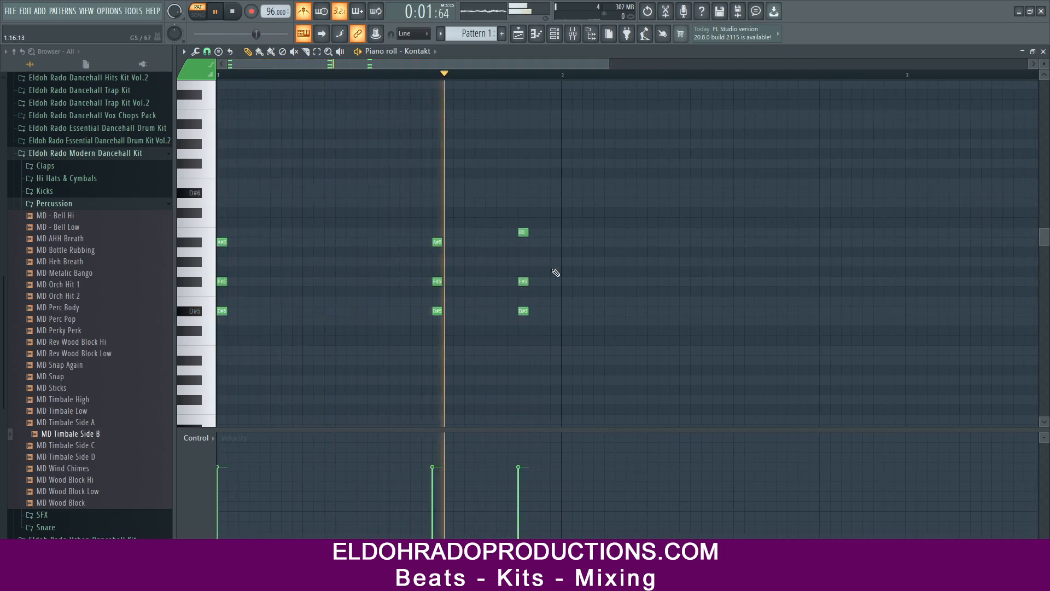
{"action": "key", "text": "space"}
{"action": "left_click_drag", "start_coordinate": [548, 335], "coordinate": [218, 169]}
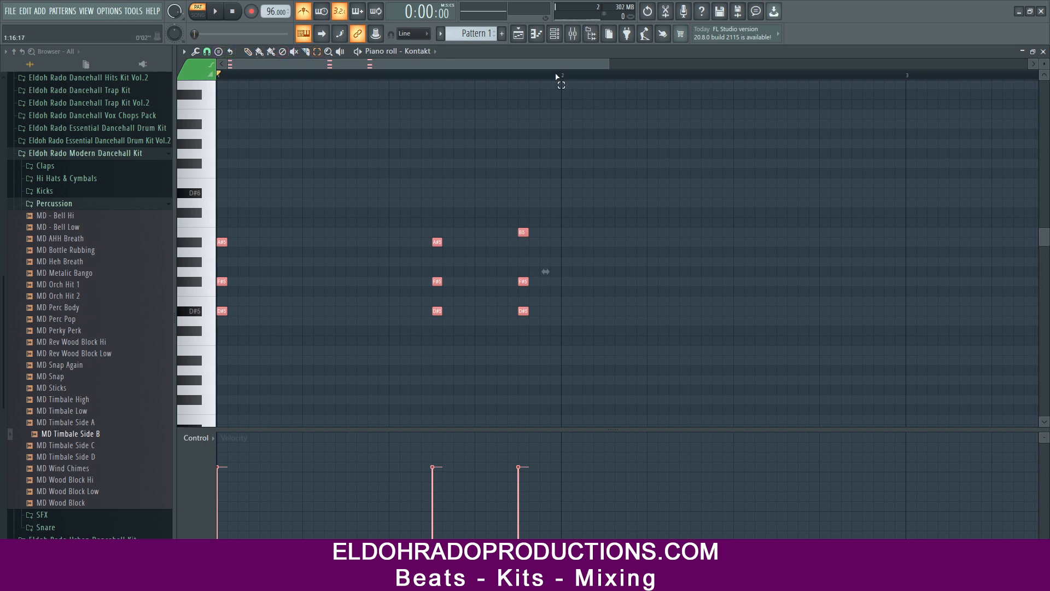
{"action": "left_click_drag", "start_coordinate": [560, 76], "coordinate": [176, 77]}
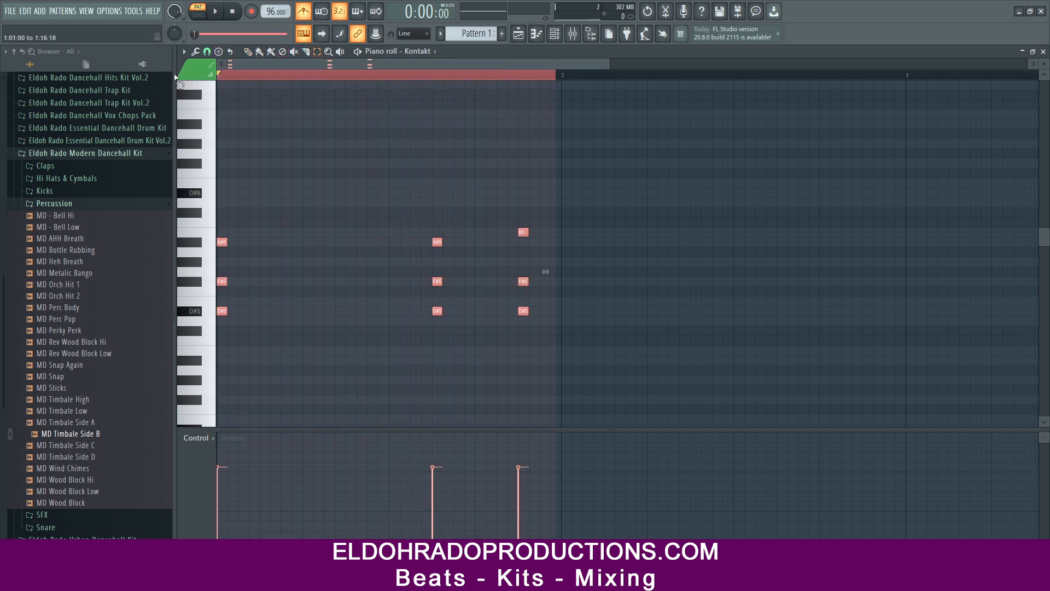
{"action": "left_click", "coordinate": [561, 76], "text": "ctrl"}
{"action": "left_click_drag", "start_coordinate": [562, 75], "coordinate": [148, 76]}
{"action": "key", "text": "ctrl+b"}
{"action": "key", "text": "ctrl+b"}
{"action": "key", "text": "ctrl+b"}
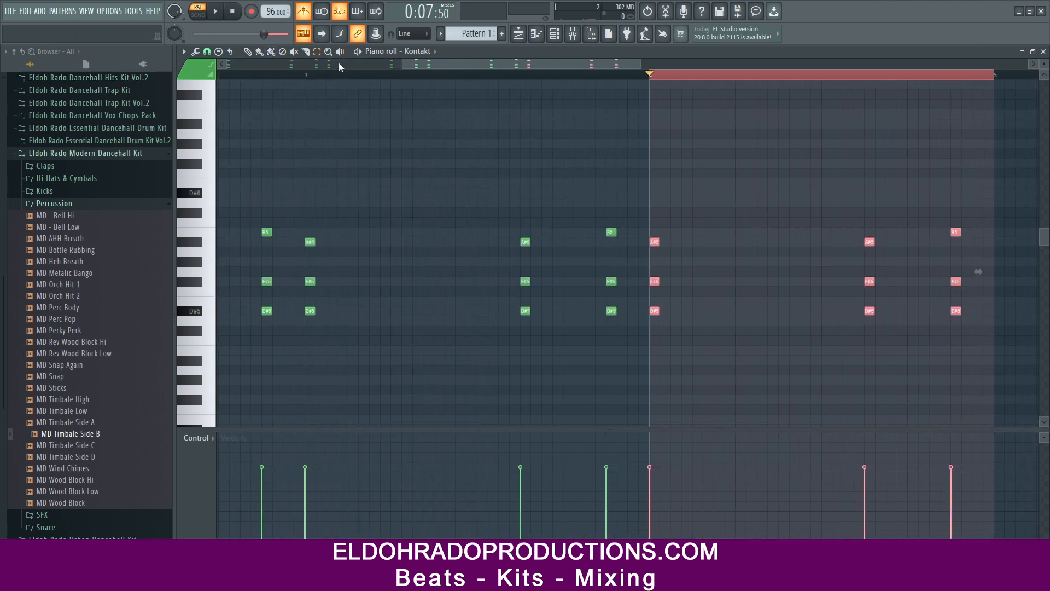
{"action": "left_click", "coordinate": [672, 77], "text": "ctrl"}
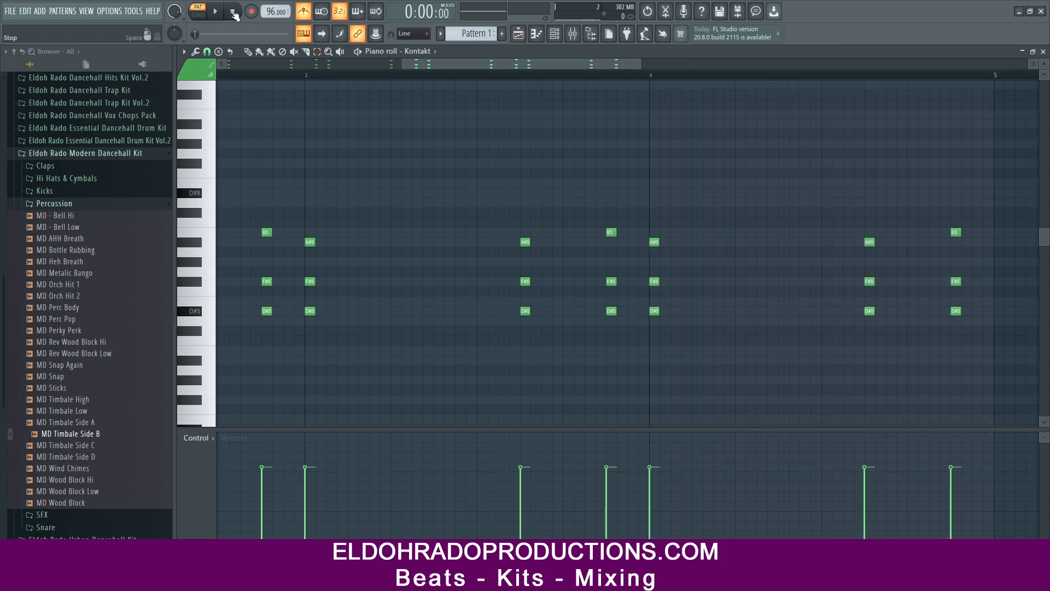
Lower bar 4's first chord to D5, E5 and G#5, playing the pattern to hear it.
{"action": "scroll", "coordinate": [565, 79], "scroll_direction": "down", "scroll_amount": 3}
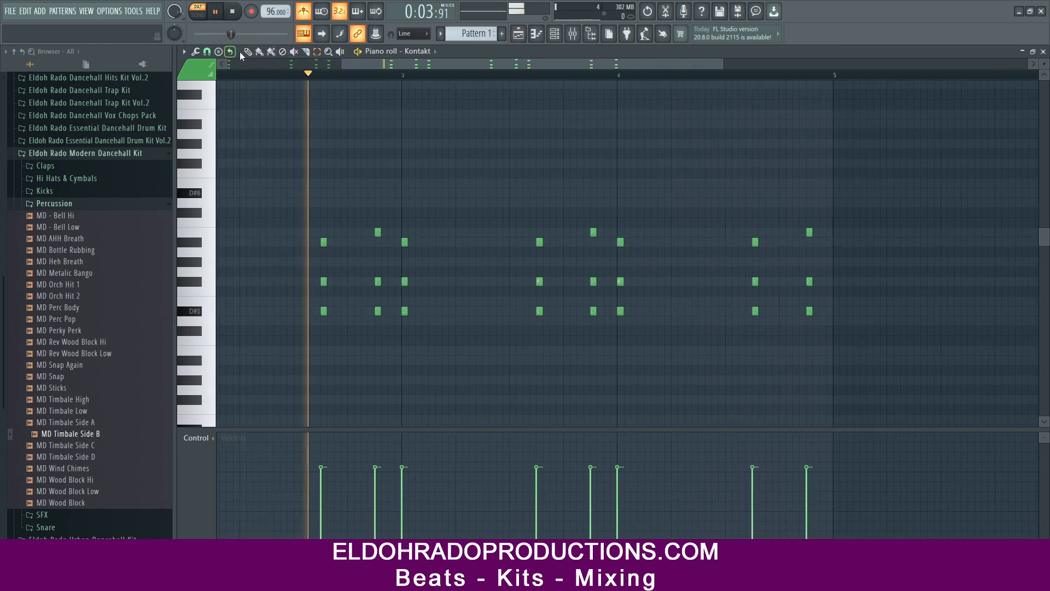
{"action": "left_click", "coordinate": [248, 52]}
{"action": "left_click_drag", "start_coordinate": [419, 63], "coordinate": [490, 64]}
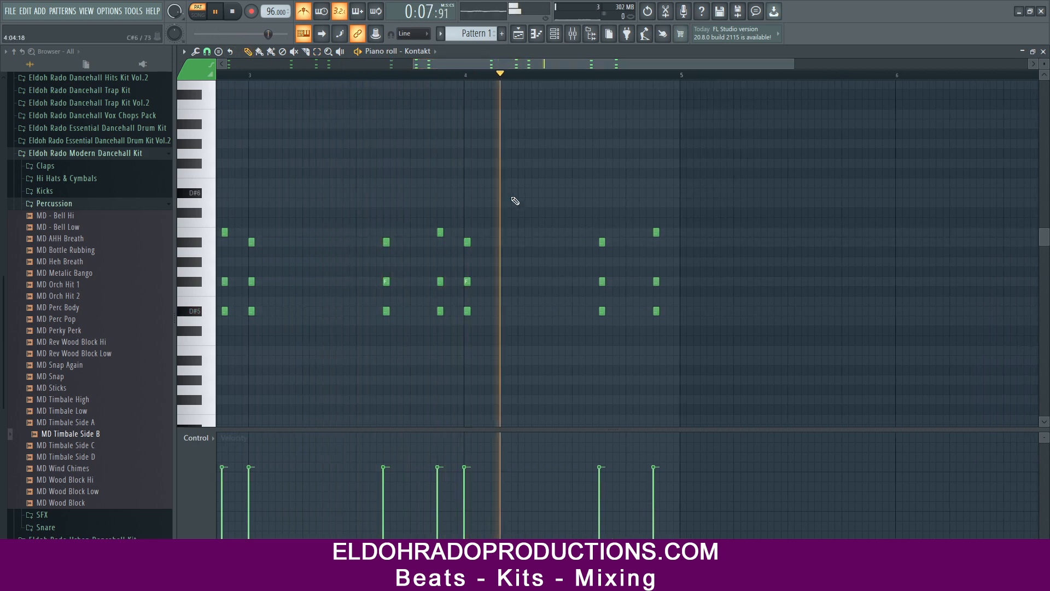
{"action": "key", "text": "space"}
{"action": "left_click_drag", "start_coordinate": [494, 346], "coordinate": [465, 226]}
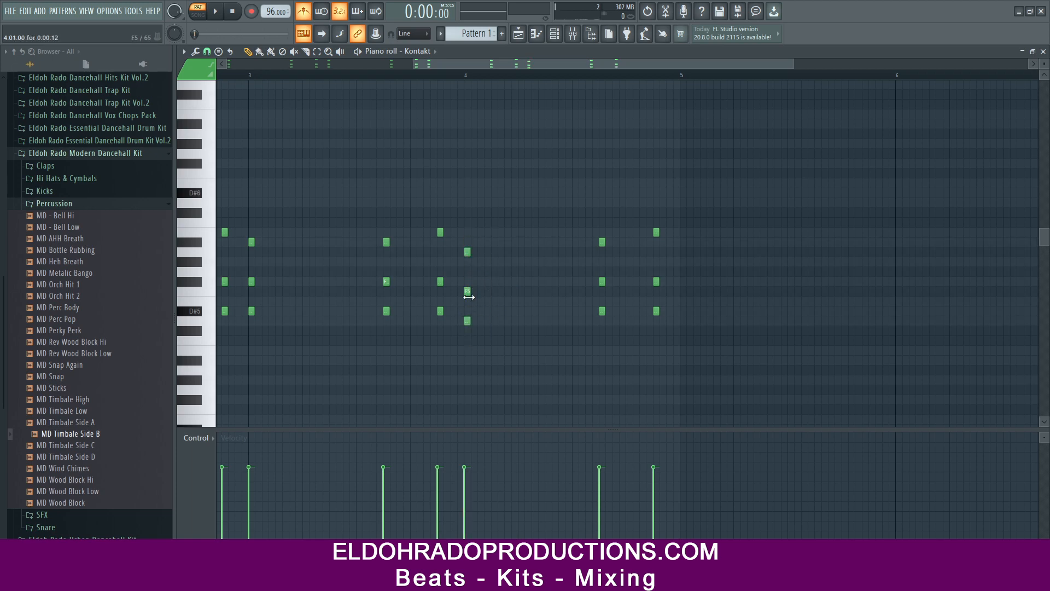
{"action": "left_click_drag", "start_coordinate": [467, 292], "coordinate": [467, 304]}
{"action": "left_click", "coordinate": [403, 78]}
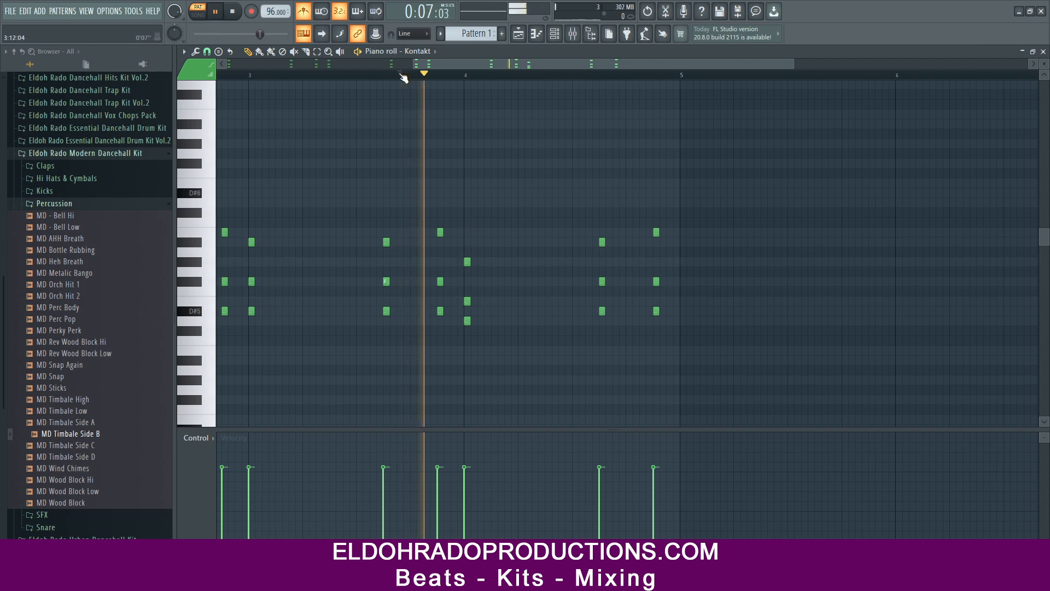
{"action": "key", "text": "space"}
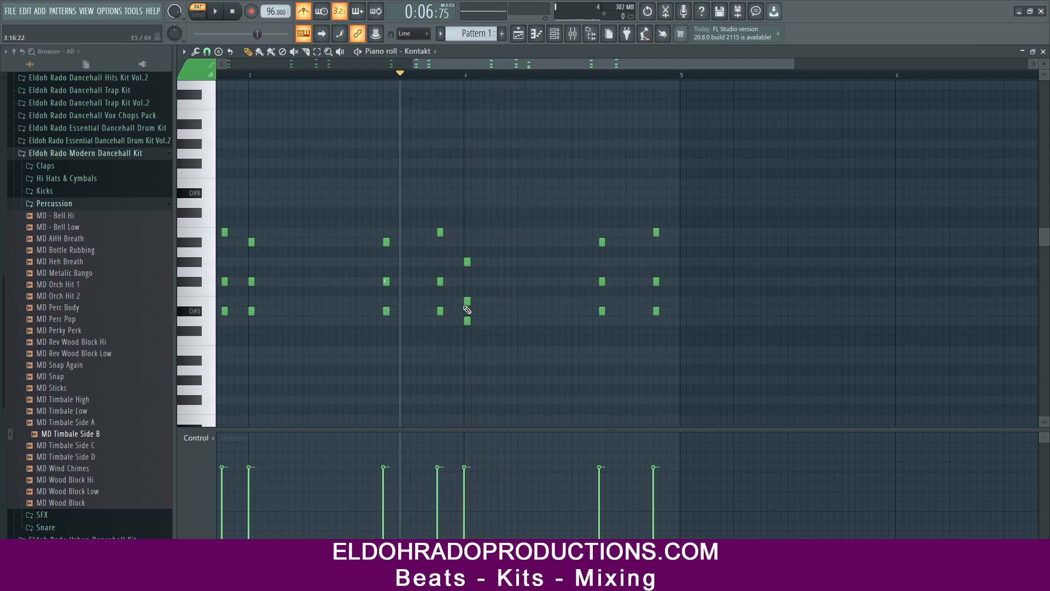
Try B5 as the top note and F5 as the middle note of bar 4's first chord, playing the pattern repeatedly.
{"action": "left_click_drag", "start_coordinate": [467, 300], "coordinate": [467, 236]}
{"action": "key", "text": "space"}
{"action": "key", "text": "space"}
{"action": "key", "text": "space"}
{"action": "key", "text": "space"}
{"action": "key", "text": "space"}
{"action": "key", "text": "space"}
{"action": "left_click", "coordinate": [466, 282]}
{"action": "key", "text": "space"}
{"action": "key", "text": "space"}
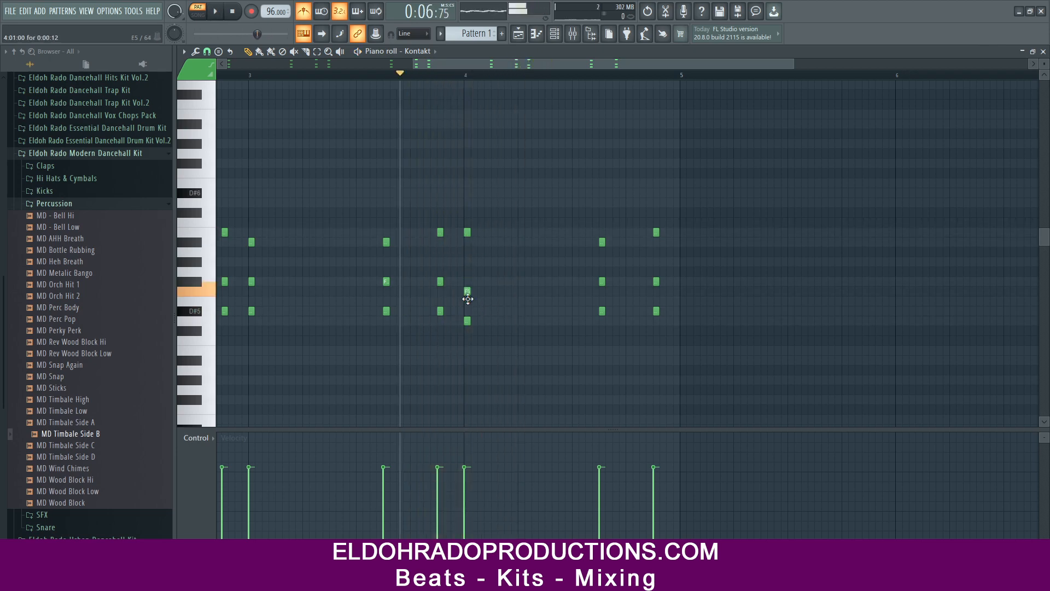
Reduce bar 4's first chord to just D5 and G#5, playing the pattern to check the harmony.
{"action": "left_click_drag", "start_coordinate": [468, 299], "coordinate": [468, 305]}
{"action": "key", "text": "space"}
{"action": "key", "text": "space"}
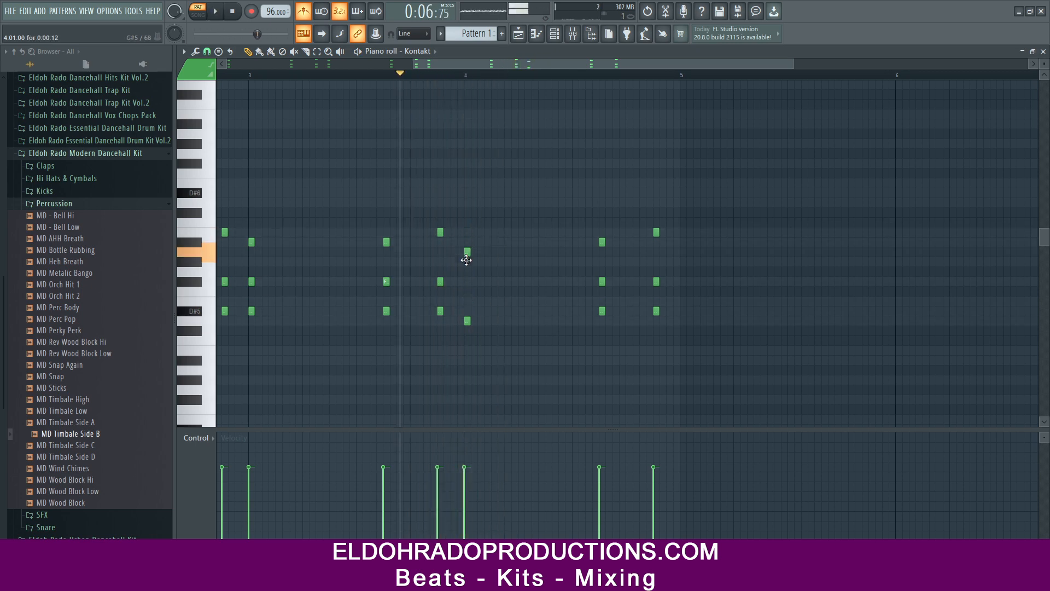
{"action": "left_click_drag", "start_coordinate": [466, 259], "coordinate": [465, 265]}
{"action": "key", "text": "space"}
{"action": "key", "text": "space"}
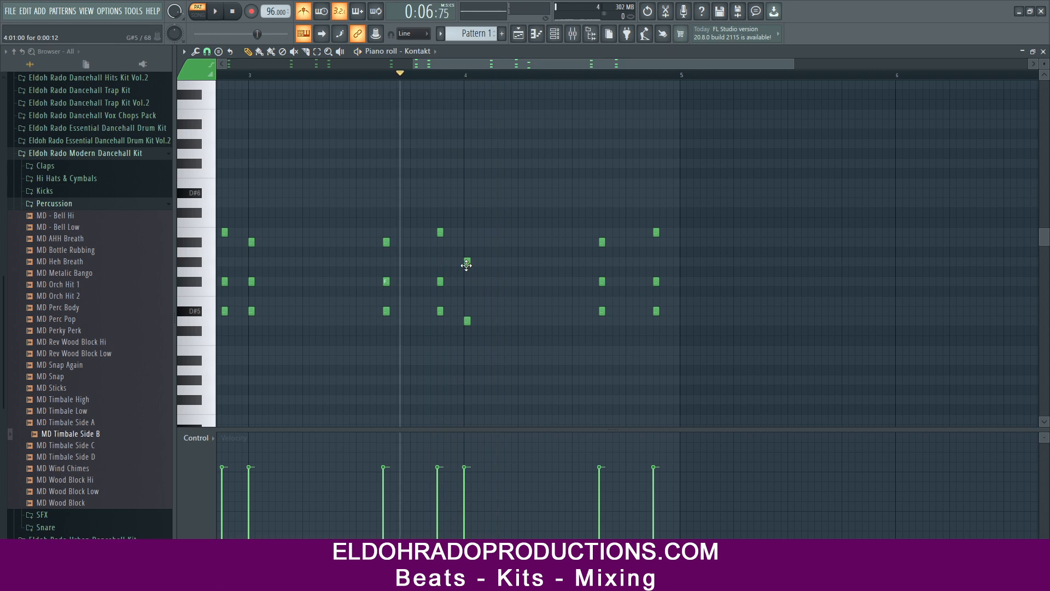
{"action": "key", "text": "space"}
{"action": "key", "text": "space"}
Place a copy of the D5 and G#5 chord at 4:09:00, playing the pattern to check its timing.
{"action": "left_click", "coordinate": [554, 321]}
{"action": "key", "text": "space"}
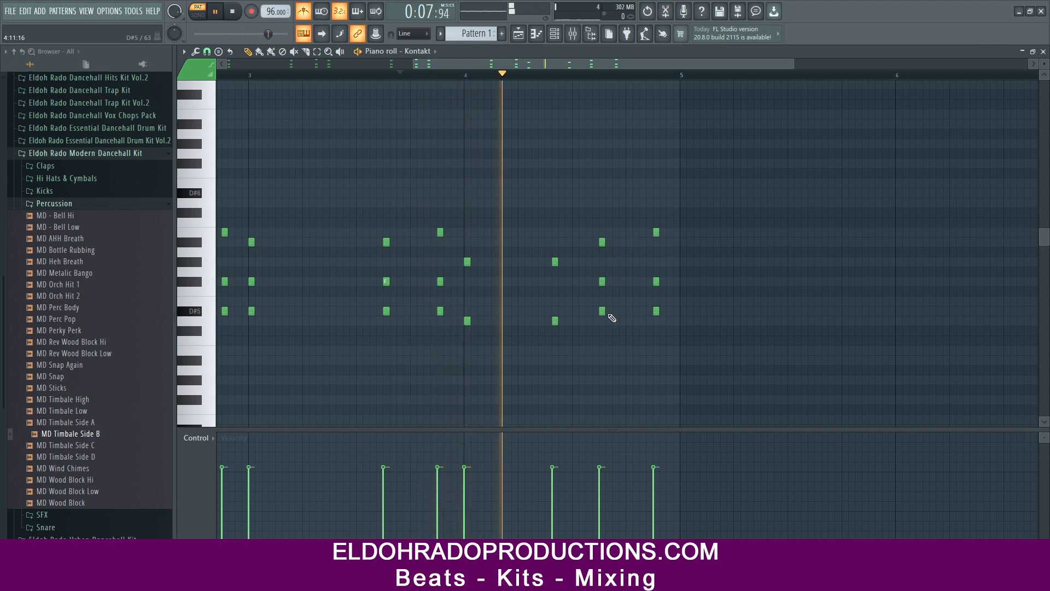
{"action": "key", "text": "space"}
{"action": "left_click_drag", "start_coordinate": [570, 352], "coordinate": [553, 260]}
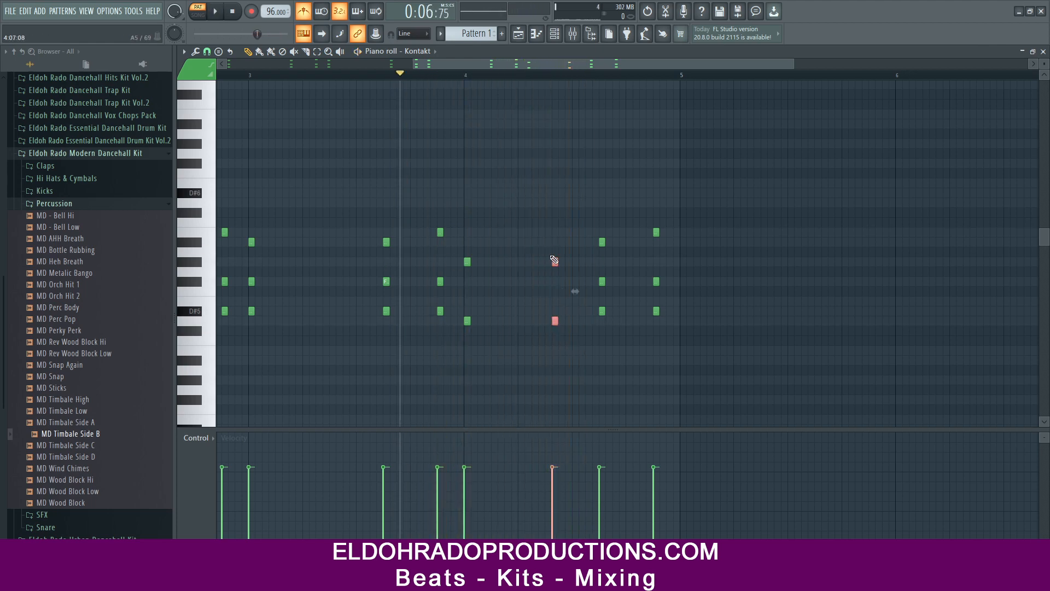
{"action": "key", "text": "space"}
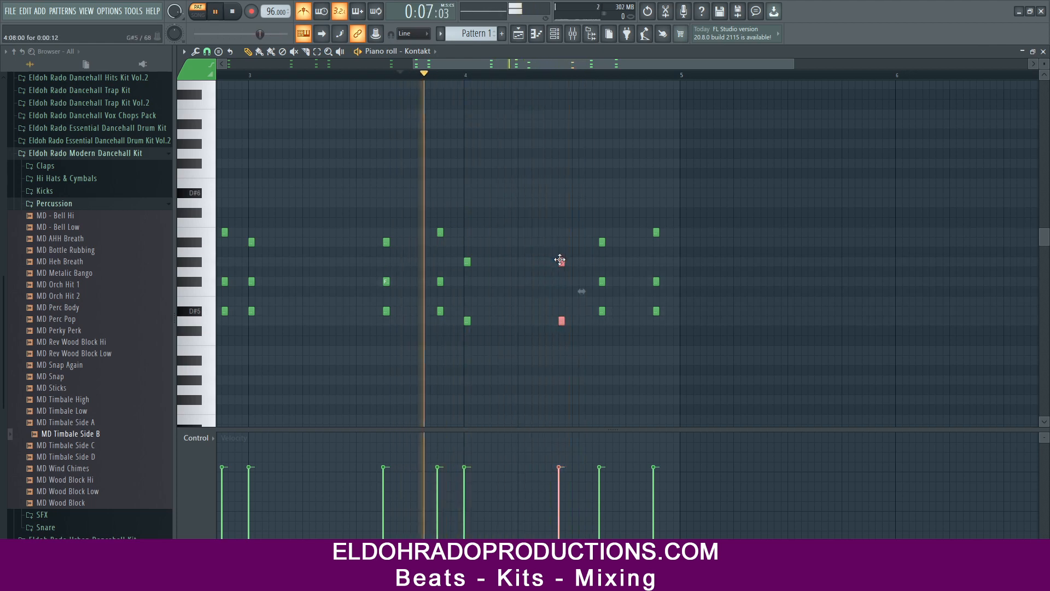
{"action": "key", "text": "space"}
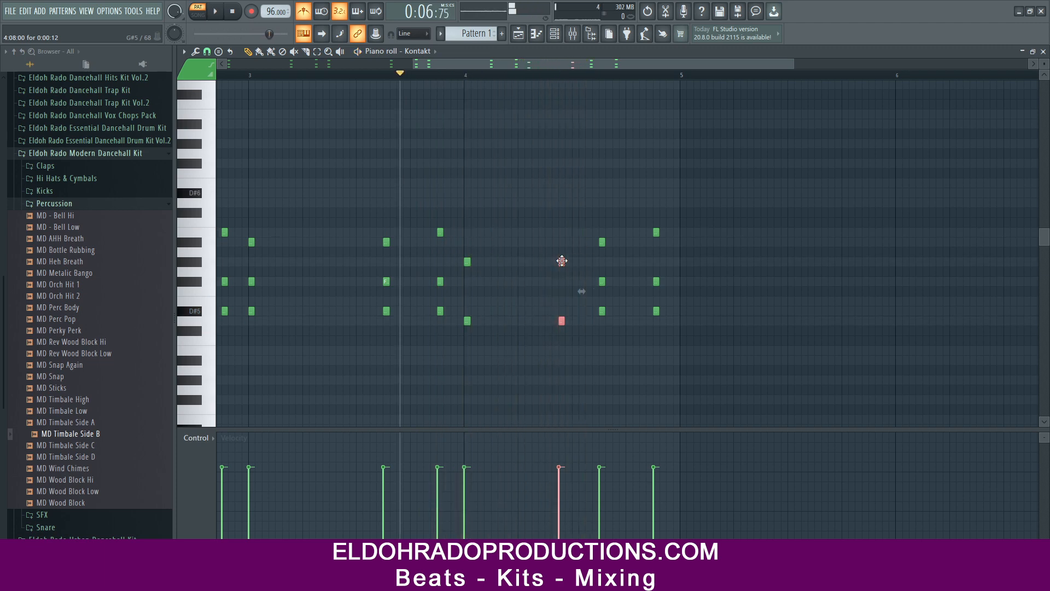
{"action": "left_click_drag", "start_coordinate": [573, 261], "coordinate": [577, 260]}
{"action": "key", "text": "space"}
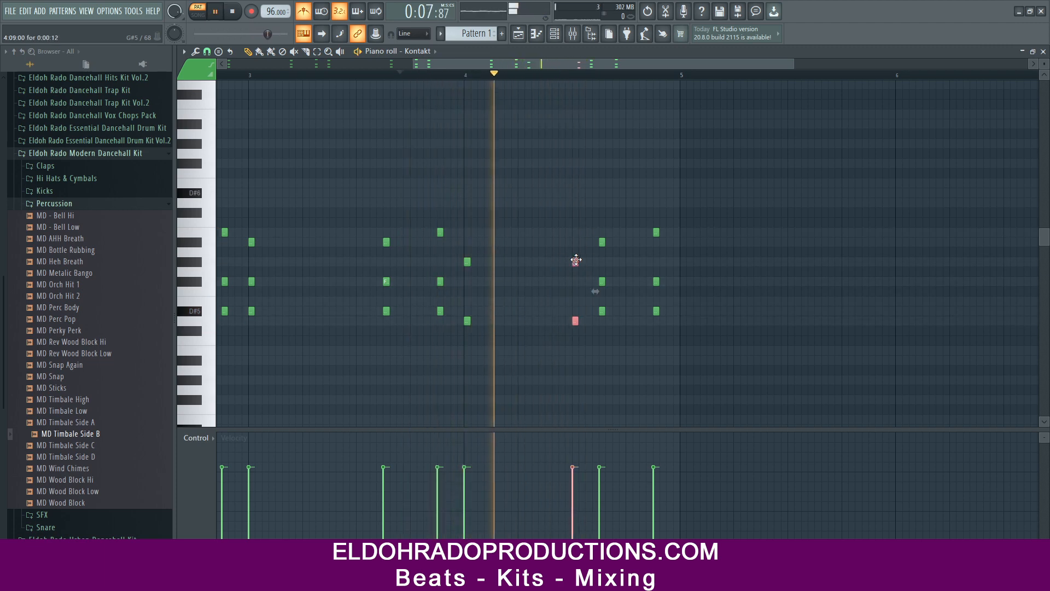
{"action": "key", "text": "space"}
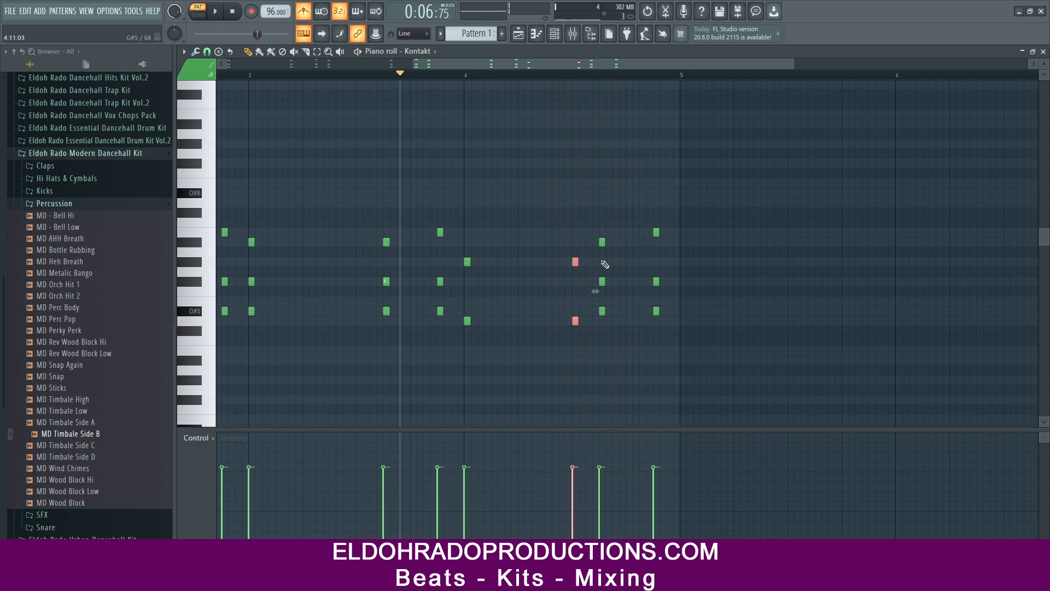
Shift the three-note D#5, F#5 and A#5 chord in bar 4 to 4:13:00 and play the pattern.
{"action": "left_click_drag", "start_coordinate": [610, 299], "coordinate": [615, 238]}
{"action": "key", "text": "space"}
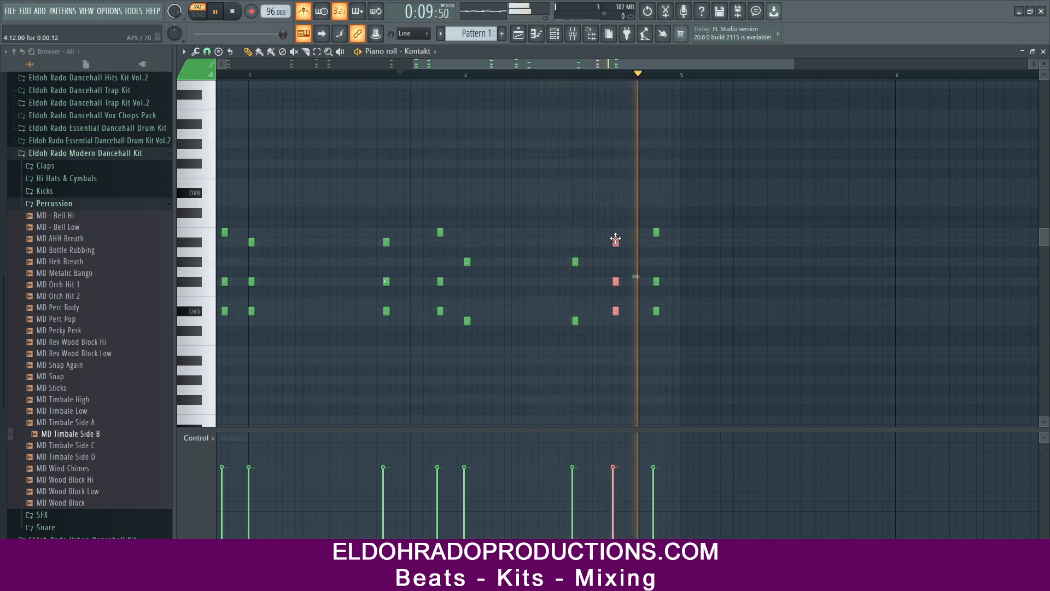
{"action": "key", "text": "space"}
{"action": "left_click_drag", "start_coordinate": [615, 239], "coordinate": [626, 237]}
{"action": "key", "text": "space"}
Delete the final three-note chord at the end of bar 4 and play the result.
{"action": "right_click", "coordinate": [655, 292]}
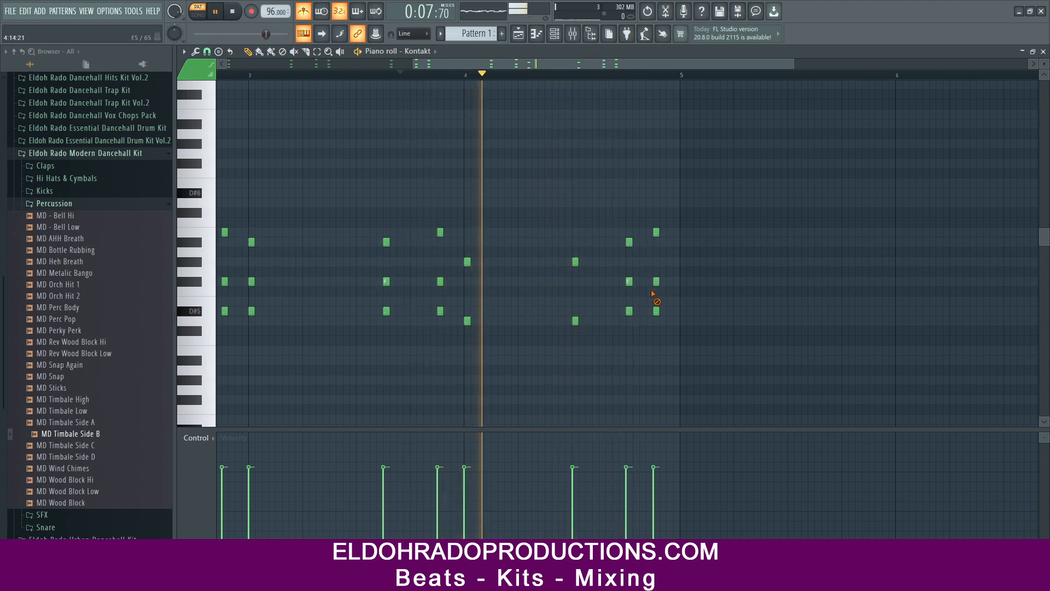
{"action": "right_click", "coordinate": [655, 232]}
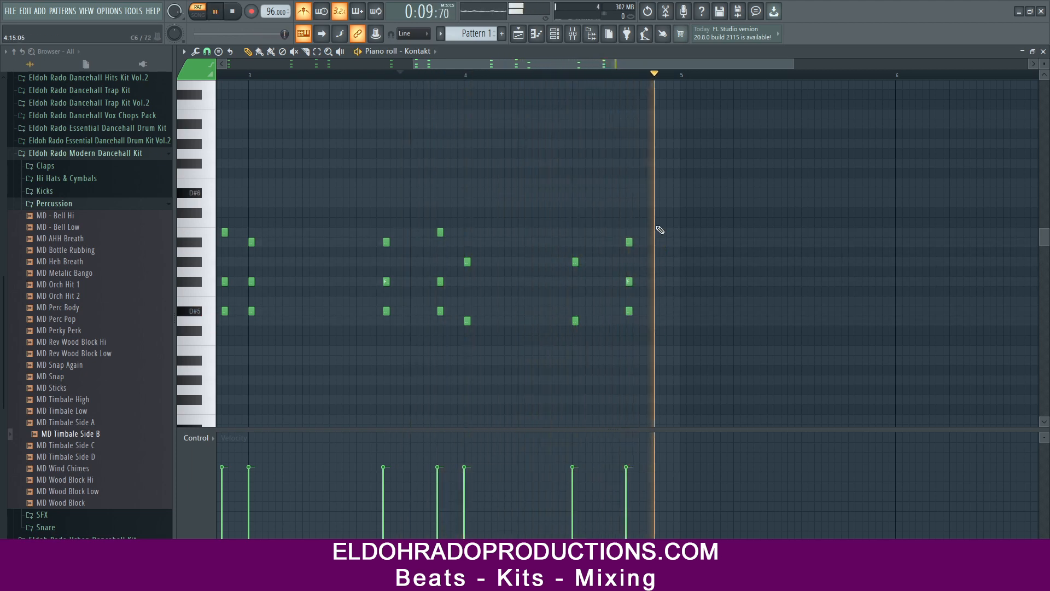
{"action": "key", "text": "space"}
{"action": "key", "text": "space"}
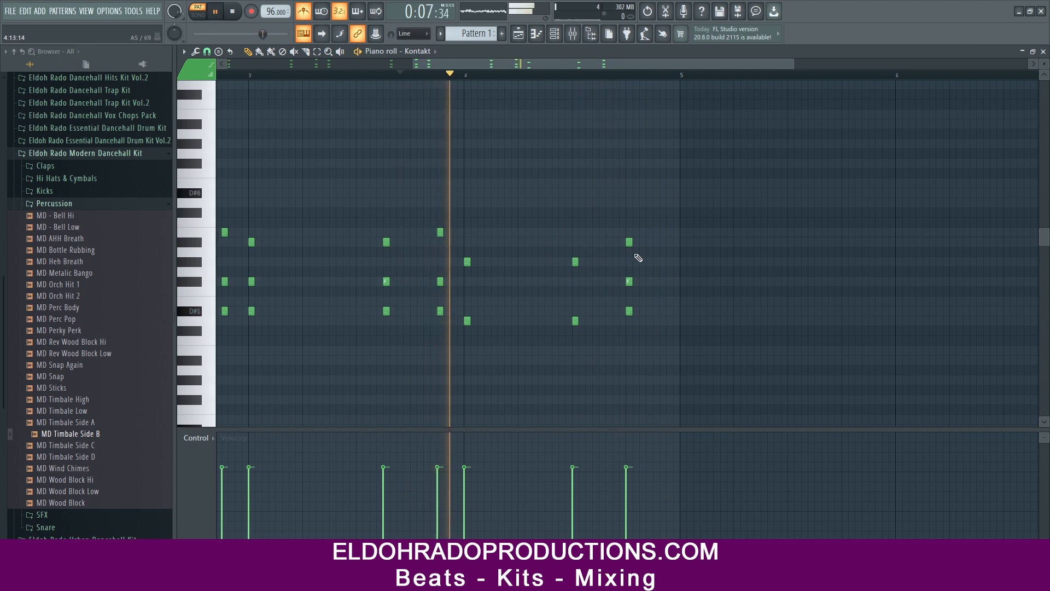
Raise the top note of the chord at 4:13:00 to B5 and play the whole pattern from the start.
{"action": "key", "text": "space"}
{"action": "left_click_drag", "start_coordinate": [630, 232], "coordinate": [630, 232]}
{"action": "key", "text": "space"}
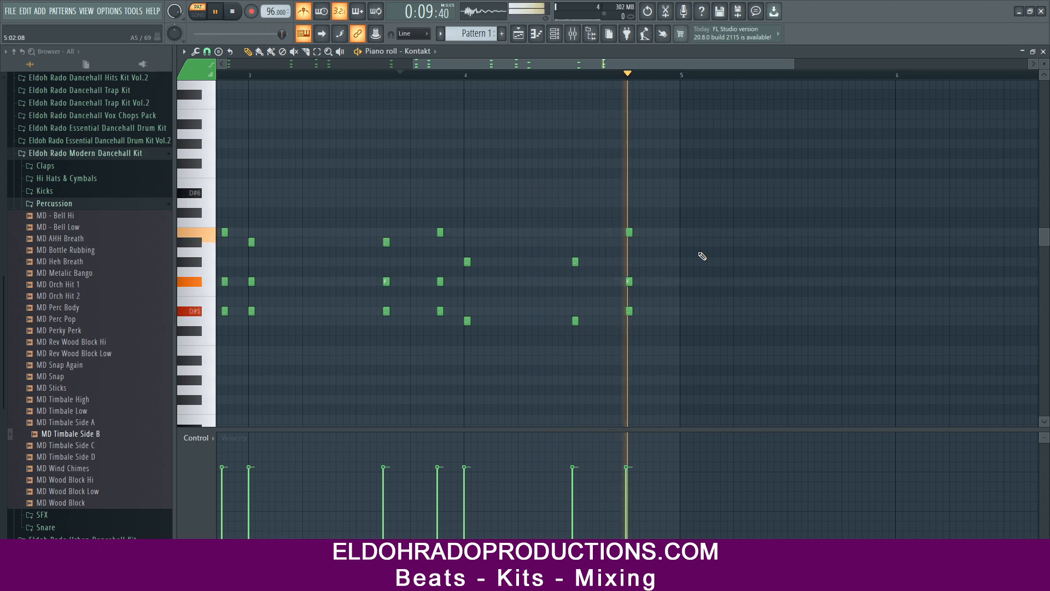
{"action": "key", "text": "space"}
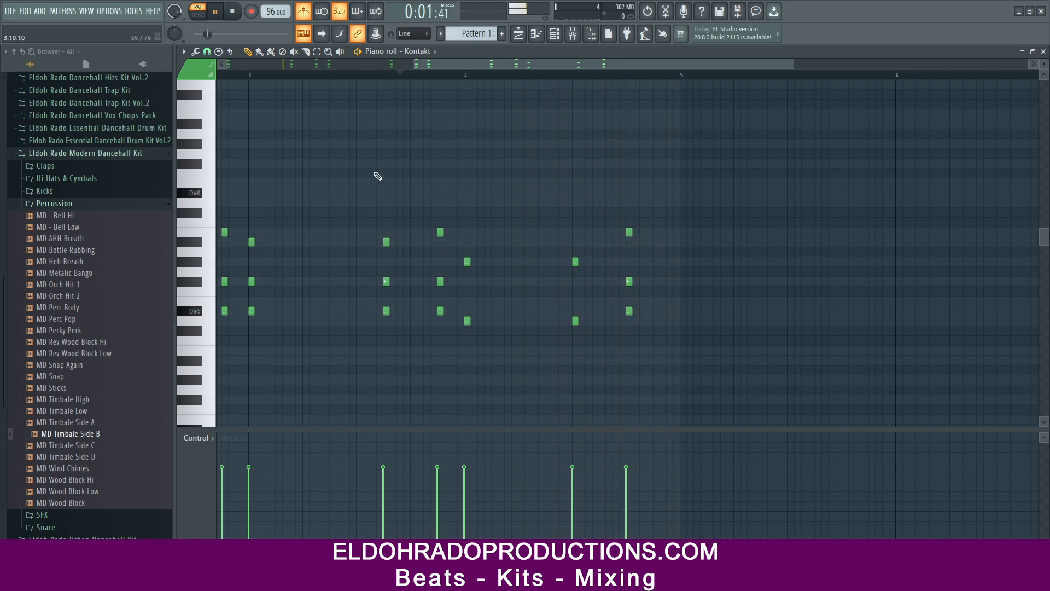
{"action": "scroll", "coordinate": [371, 82], "scroll_direction": "down", "scroll_amount": 2}
{"action": "key", "text": "space"}
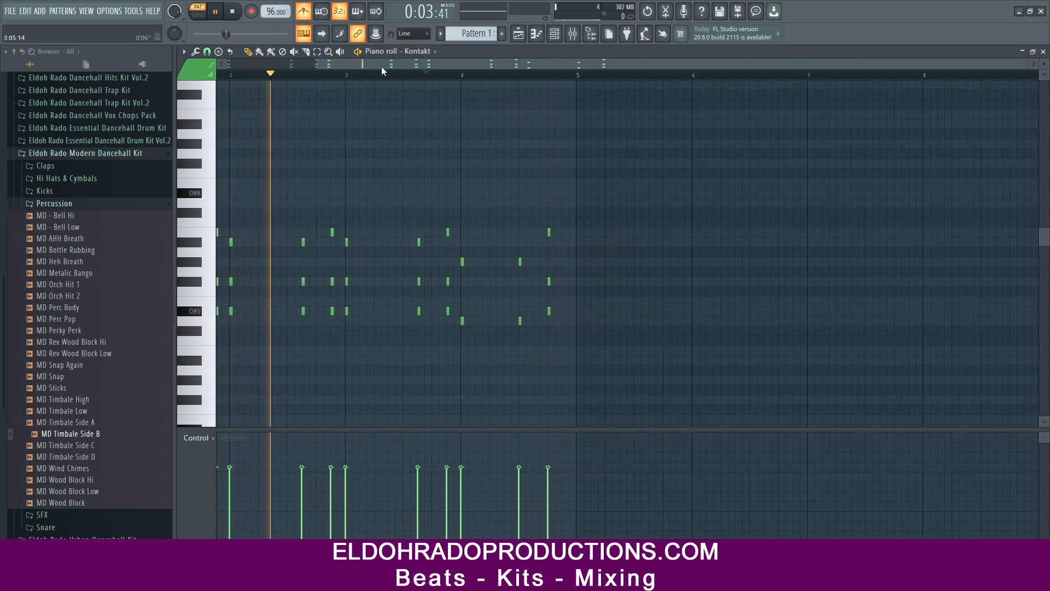
{"action": "left_click_drag", "start_coordinate": [382, 67], "coordinate": [289, 64]}
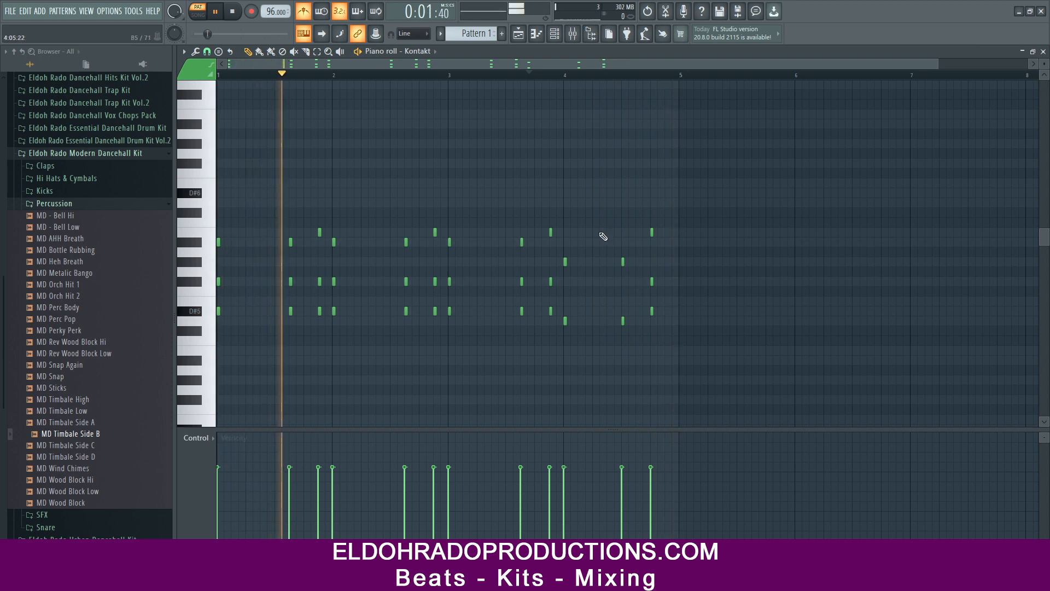
Raise the middle note of the chord at 4:13:00 to G#5 and switch the metronome off during playback.
{"action": "scroll", "coordinate": [643, 76], "scroll_direction": "up", "scroll_amount": 5}
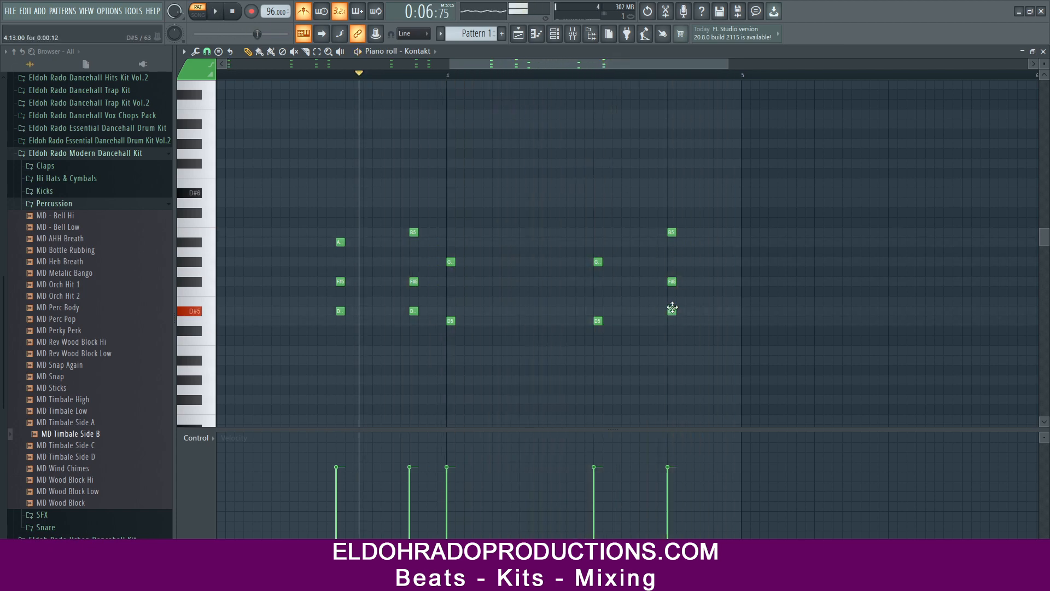
{"action": "left_click_drag", "start_coordinate": [672, 284], "coordinate": [673, 264]}
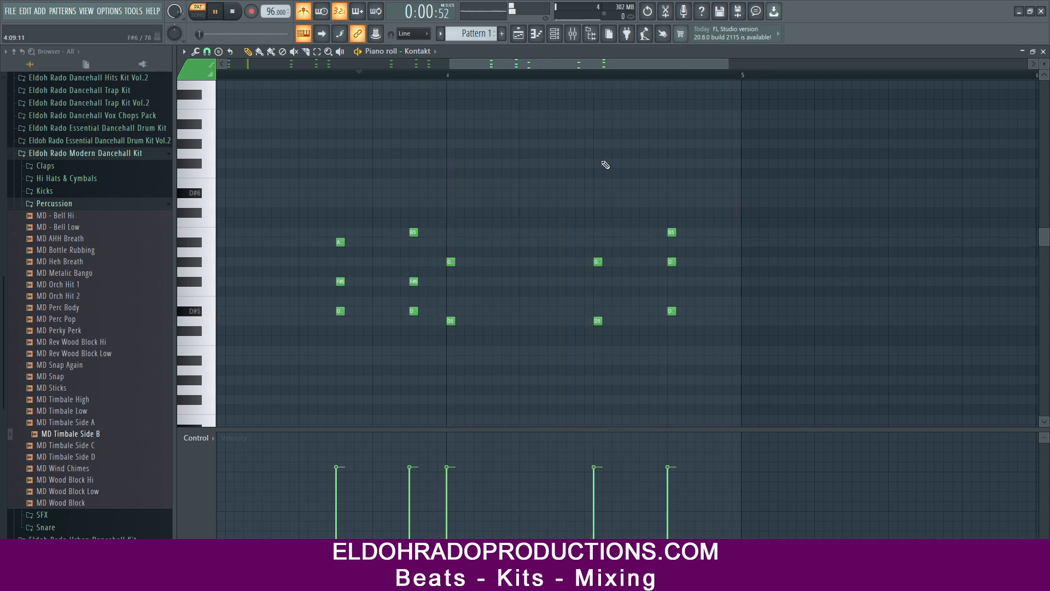
{"action": "scroll", "coordinate": [644, 87], "scroll_direction": "down", "scroll_amount": 5}
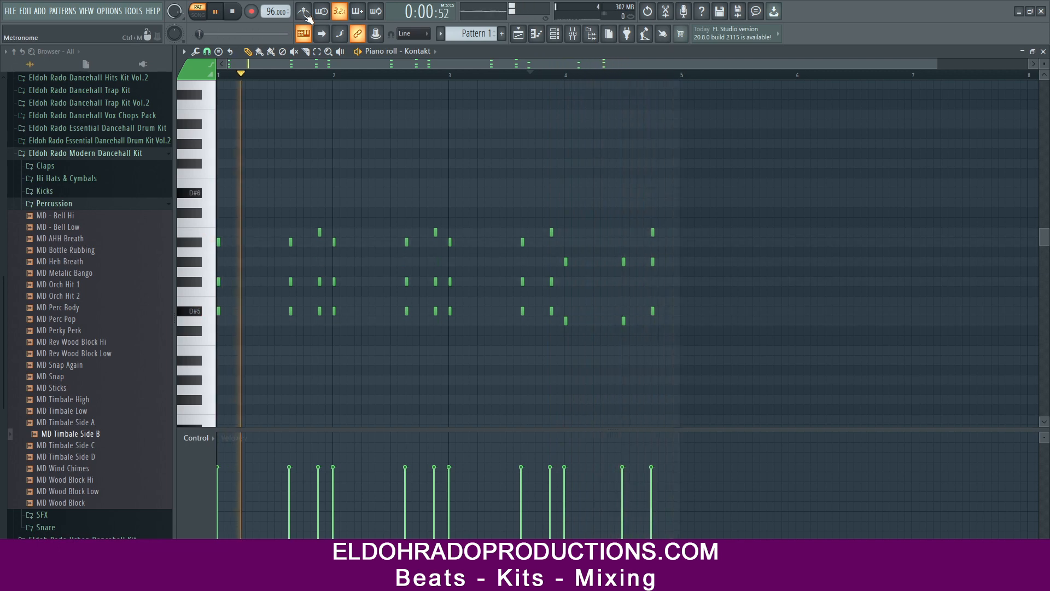
Randomize the levels of all notes with a new seed, accept the variation and close the piano roll.
{"action": "key", "text": "ctrl+a"}
{"action": "key", "text": "alt+r"}
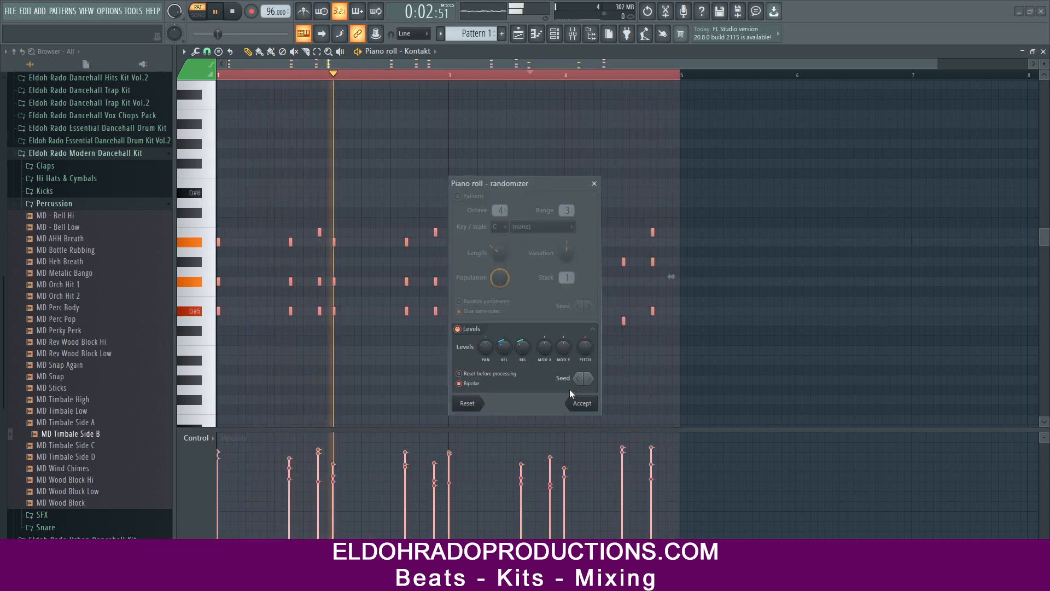
{"action": "left_click", "coordinate": [582, 378]}
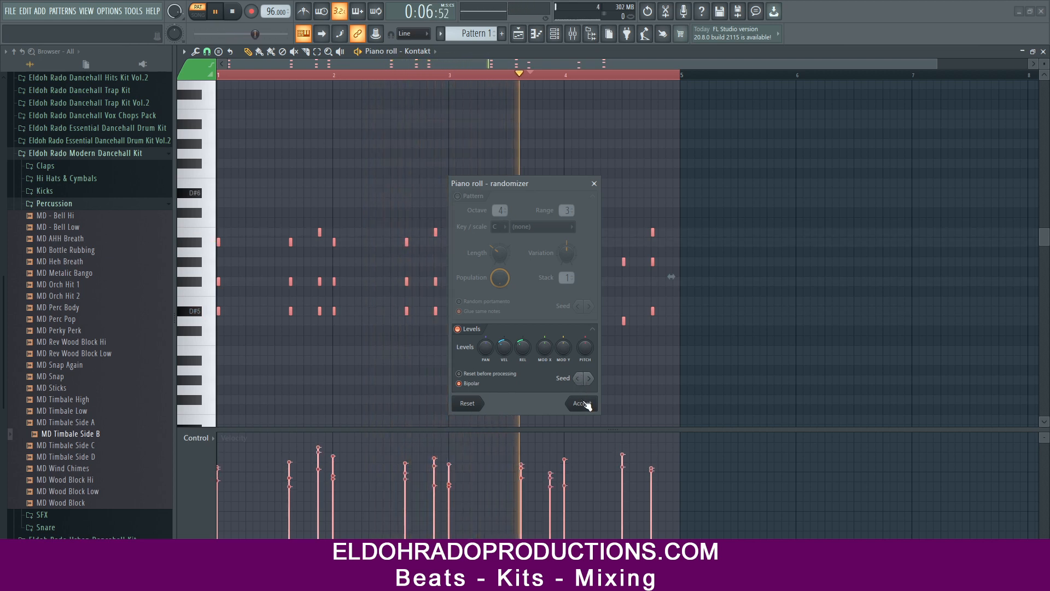
{"action": "left_click", "coordinate": [582, 403]}
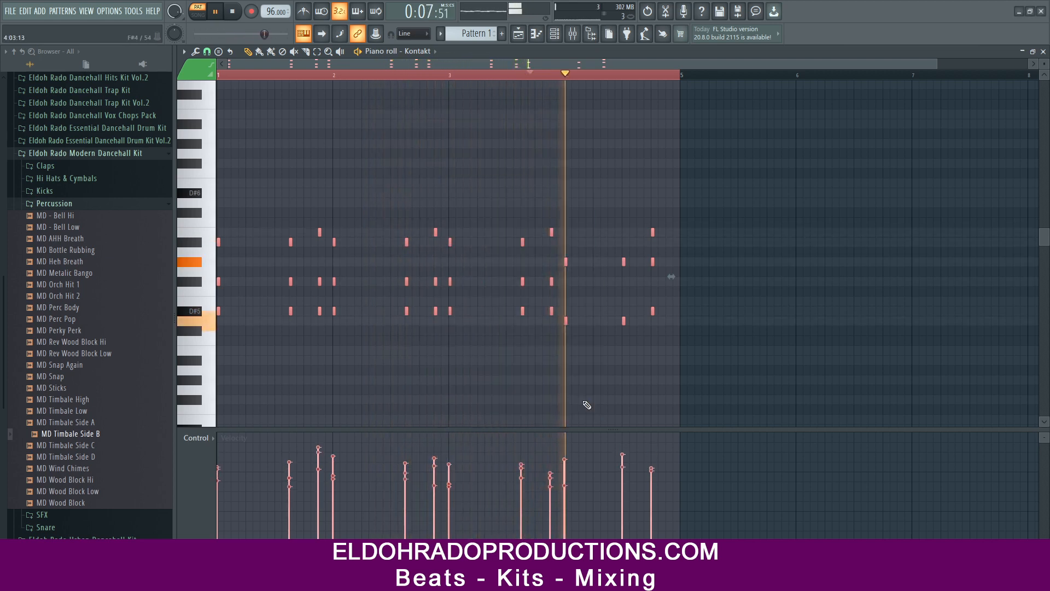
{"action": "left_click", "coordinate": [1043, 52]}
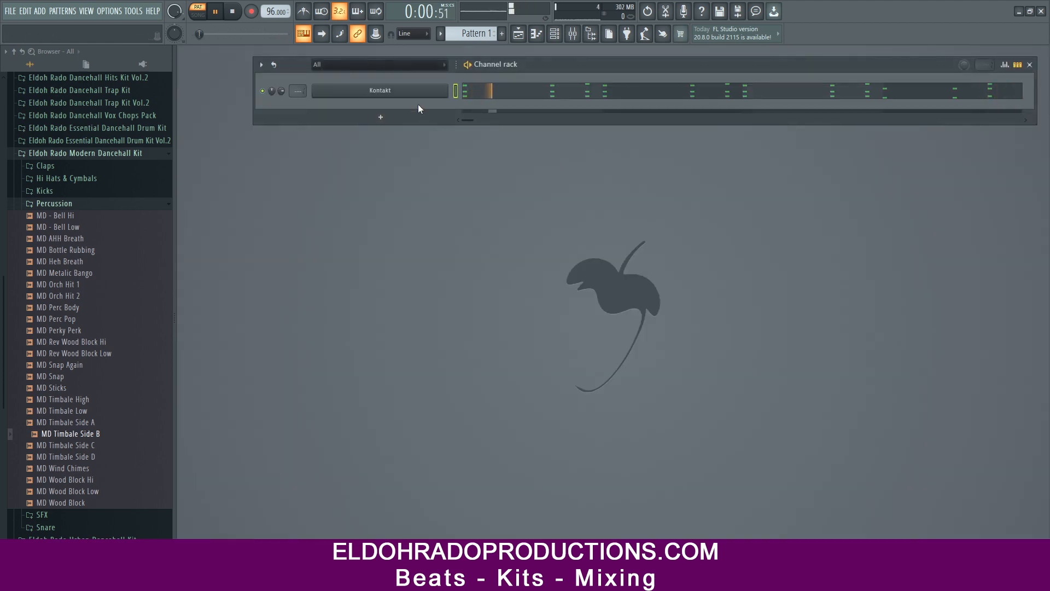
Reposition the channel rack and add a JUPITER-8 instrument channel below Kontakt.
{"action": "left_click_drag", "start_coordinate": [501, 63], "coordinate": [454, 58]}
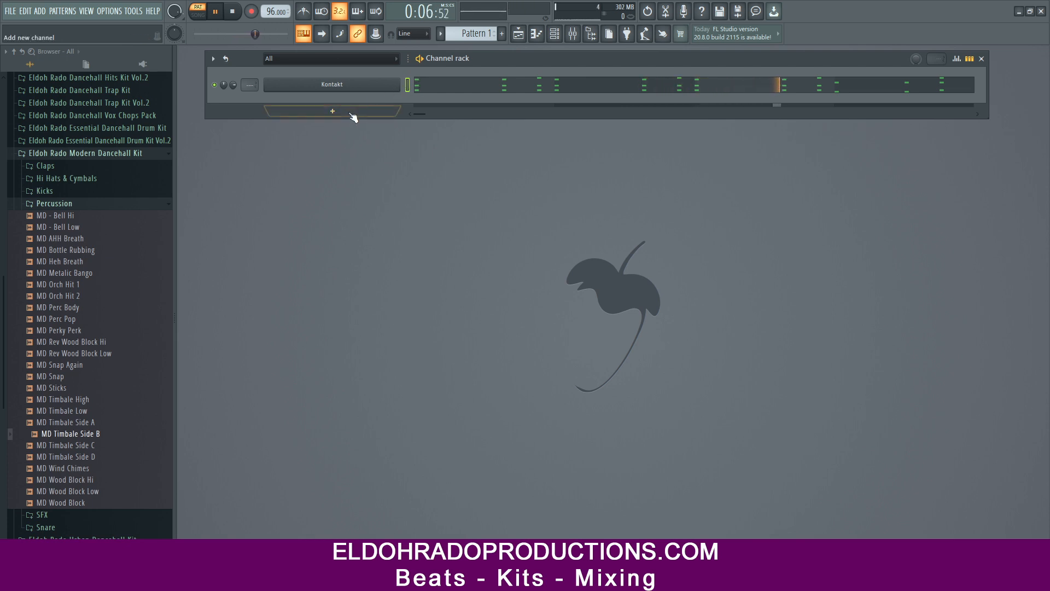
{"action": "left_click", "coordinate": [328, 112]}
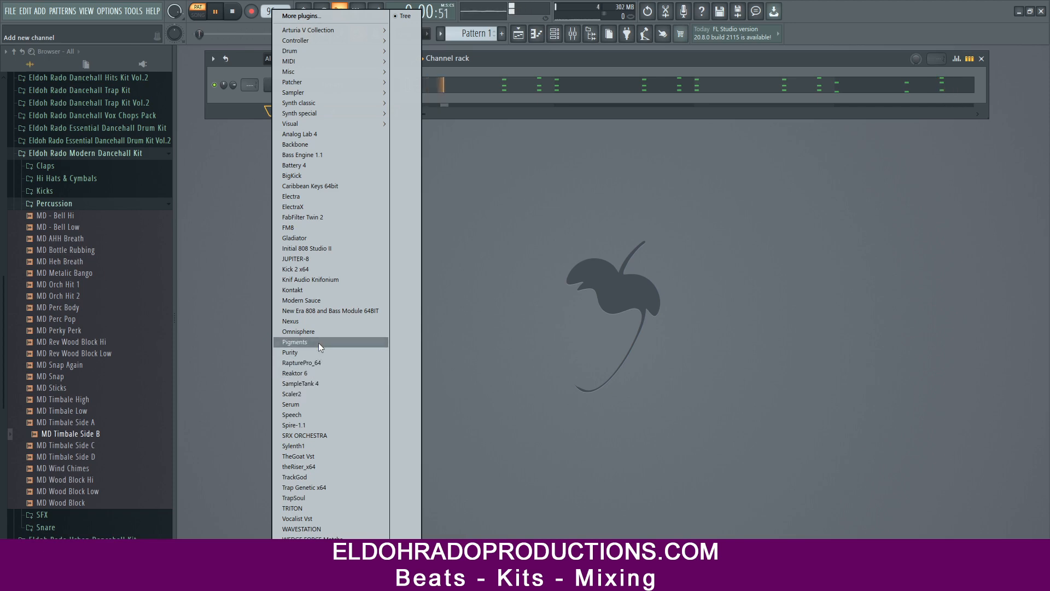
{"action": "left_click", "coordinate": [325, 260]}
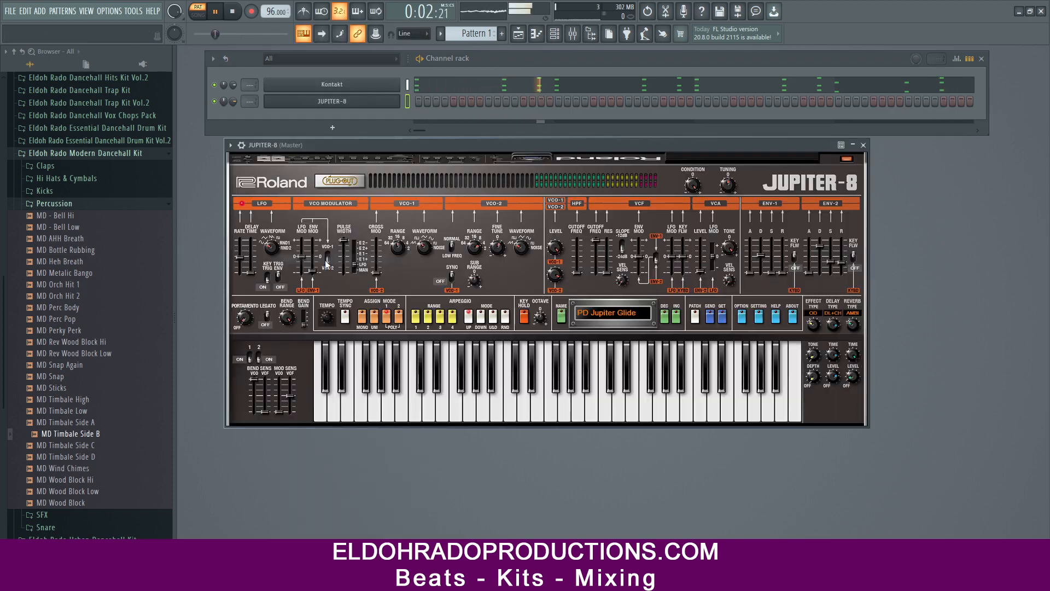
Reopen Kontakt's piano roll and lower the velocity of the G#5 note at 4:09:00.
{"action": "right_click", "coordinate": [409, 82]}
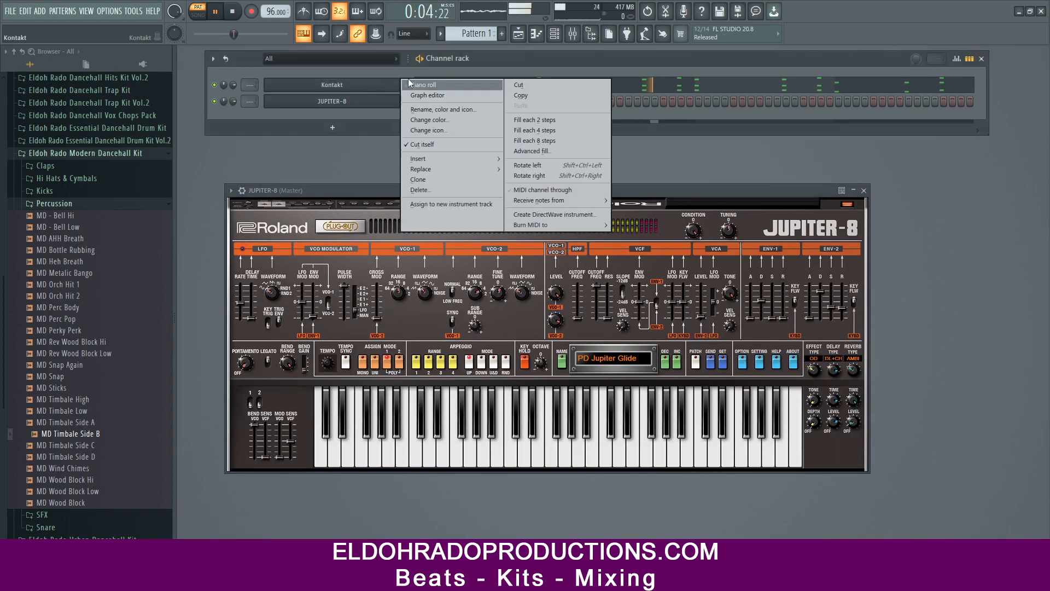
{"action": "left_click", "coordinate": [433, 84]}
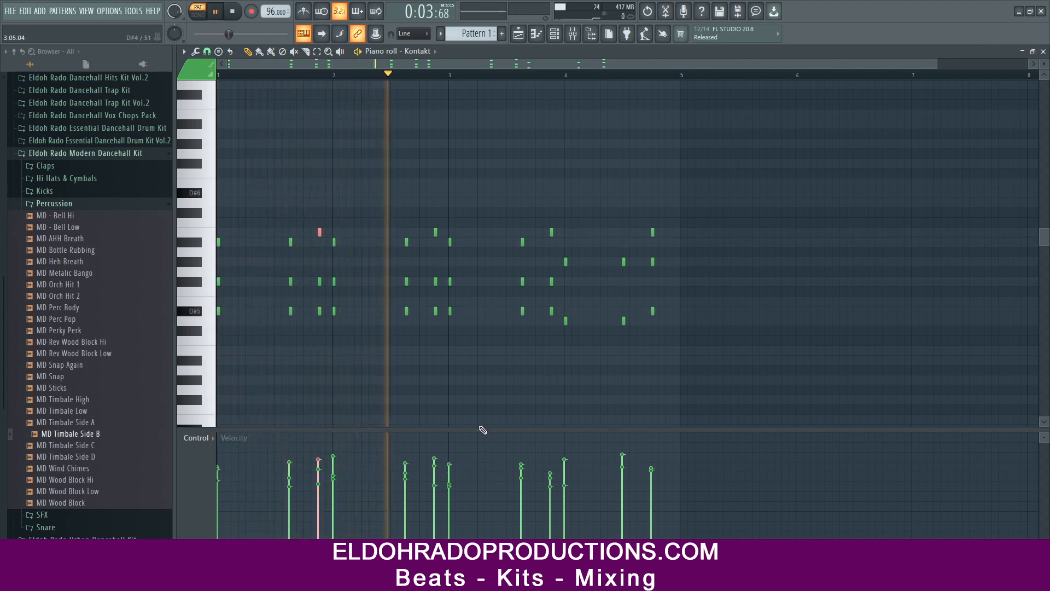
{"action": "left_click_drag", "start_coordinate": [614, 298], "coordinate": [629, 334]}
{"action": "left_click", "coordinate": [624, 280], "text": "ctrl"}
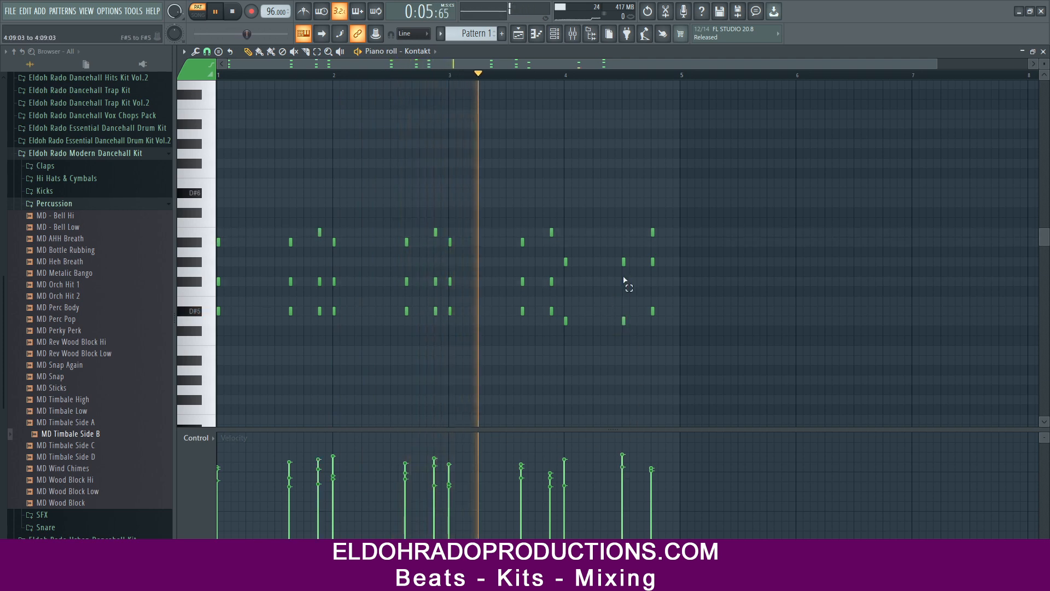
{"action": "left_click_drag", "start_coordinate": [624, 280], "coordinate": [625, 253], "text": "ctrl"}
{"action": "left_click_drag", "start_coordinate": [626, 460], "coordinate": [626, 473]}
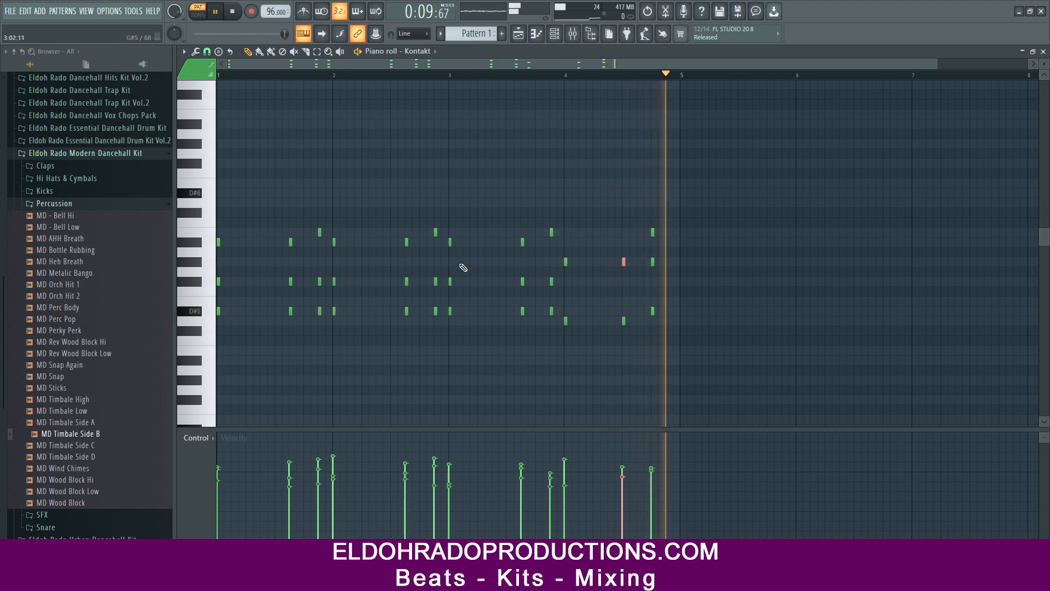
Lower the velocity of the D#5 note in the chord at 2:15:00 and close the piano roll.
{"action": "left_click", "coordinate": [450, 241]}
{"action": "left_click", "coordinate": [435, 232]}
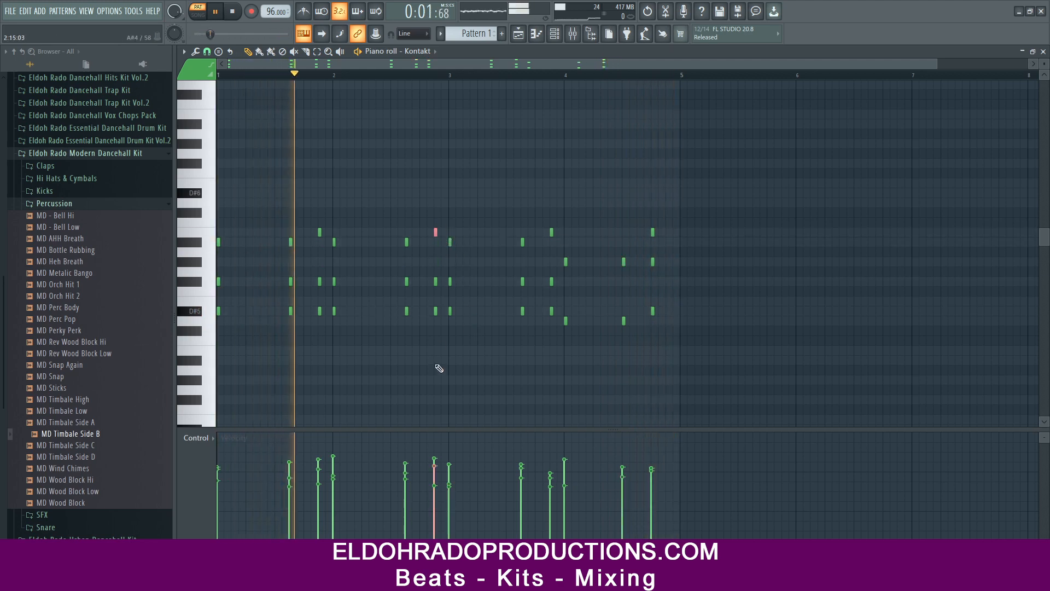
{"action": "left_click", "coordinate": [435, 310]}
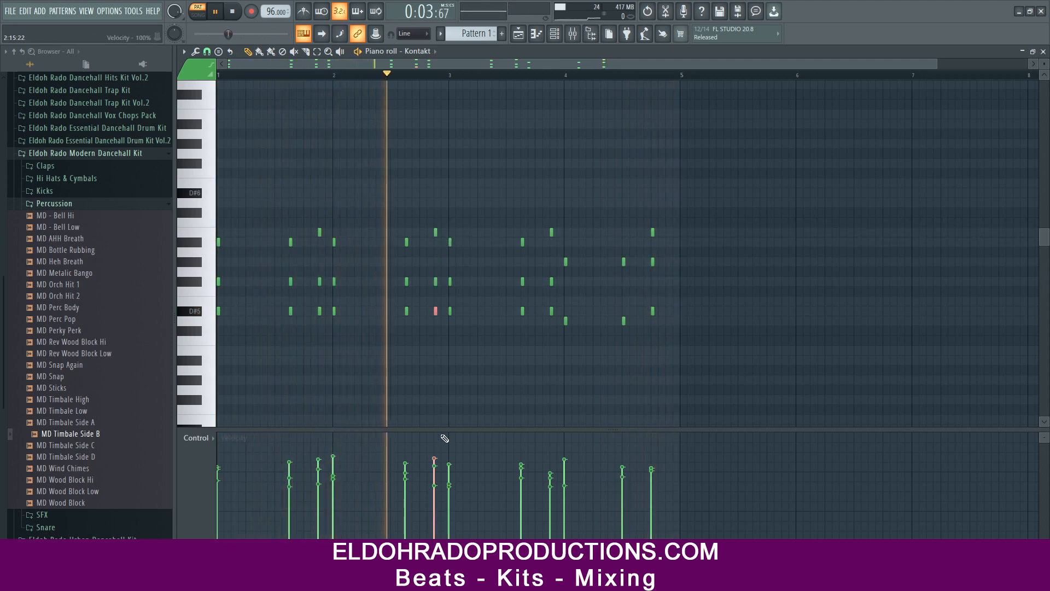
{"action": "left_click_drag", "start_coordinate": [440, 462], "coordinate": [438, 471]}
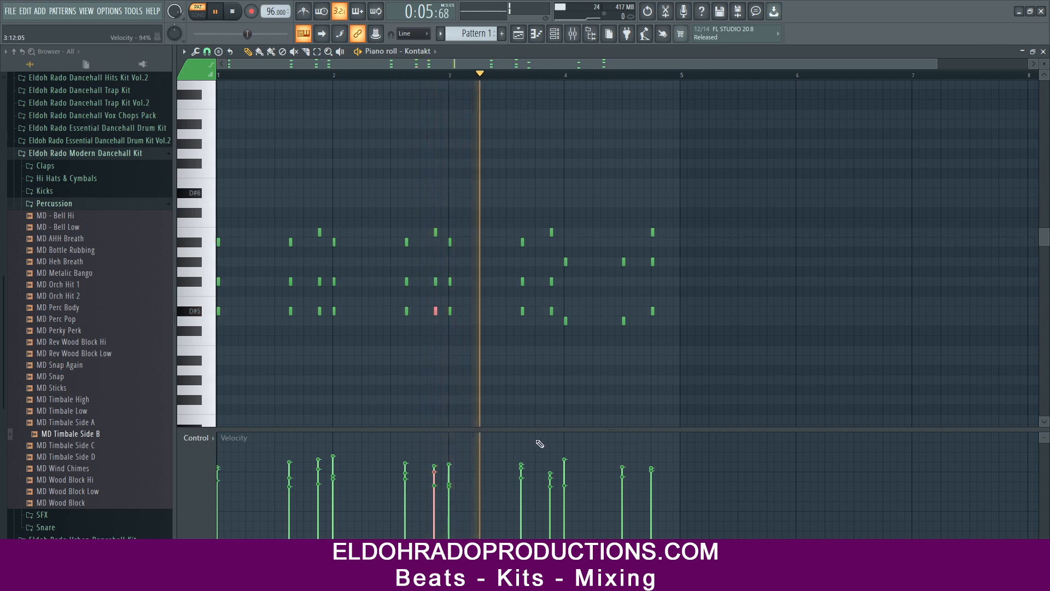
{"action": "left_click", "coordinate": [1044, 51]}
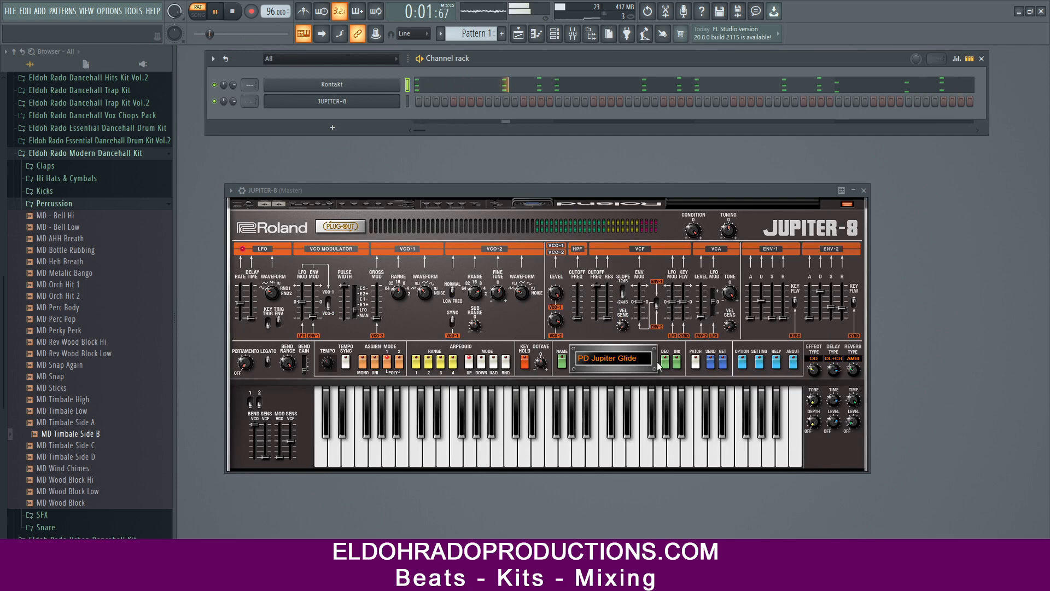
Try the JUPITER-8 preset D-3: LD ELK Sitar against the playing pattern.
{"action": "mouse_move", "coordinate": [600, 407]}
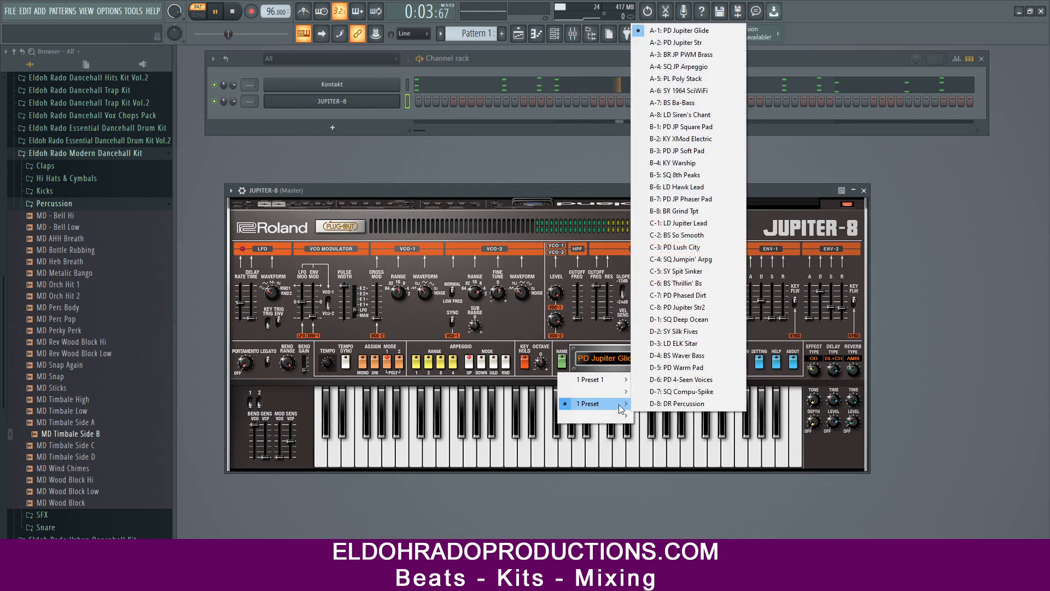
{"action": "left_click", "coordinate": [698, 344]}
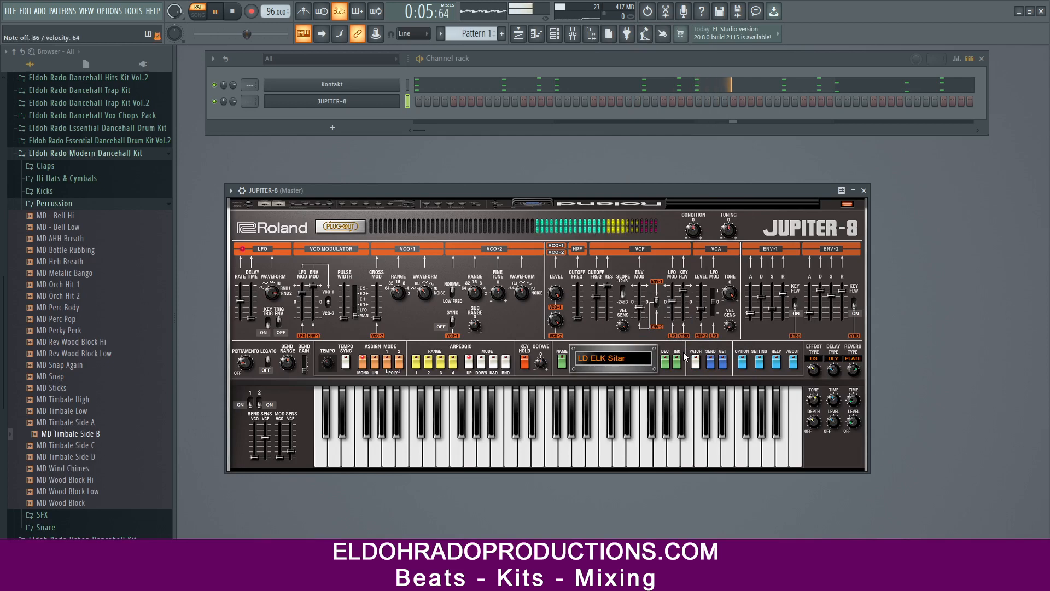
Lower the JUPITER-8 channel volume to 39%, load the preset C-1: LD Jupiter Lead and play the pattern.
{"action": "left_click", "coordinate": [242, 193]}
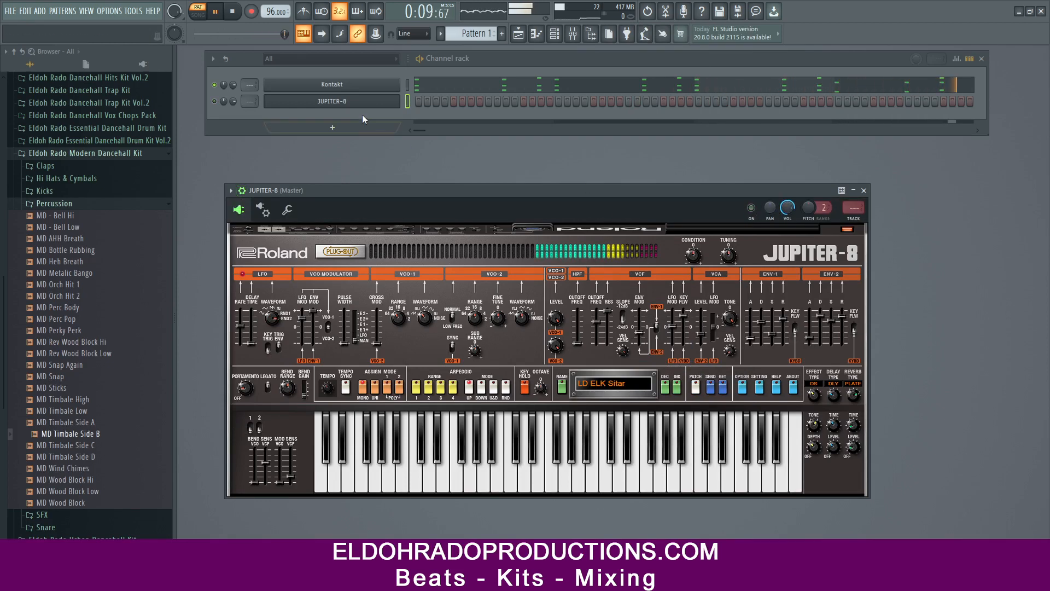
{"action": "left_click", "coordinate": [235, 15]}
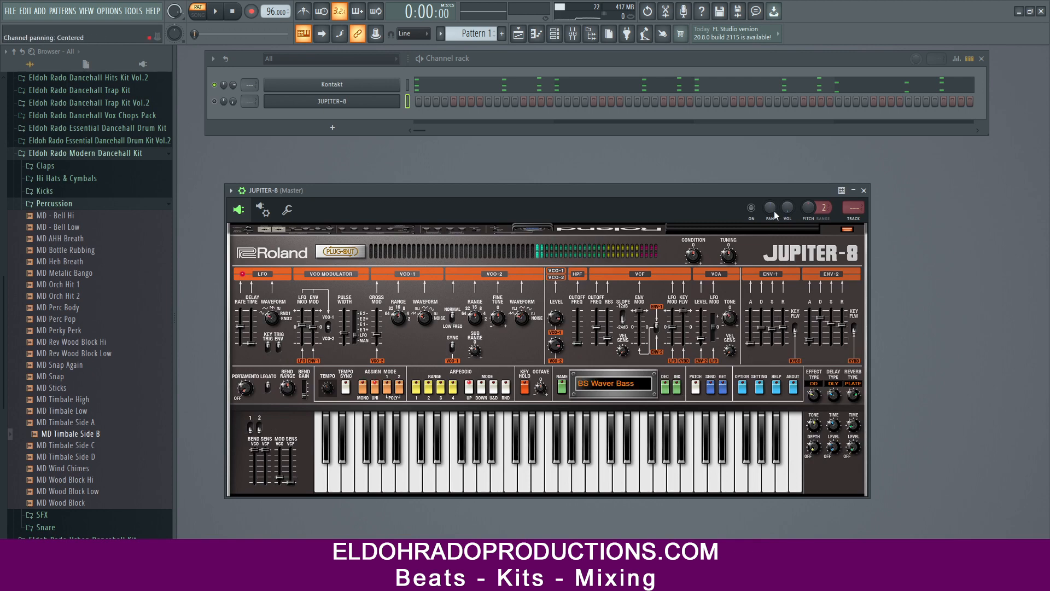
{"action": "left_click", "coordinate": [643, 387]}
{"action": "mouse_move", "coordinate": [607, 429]}
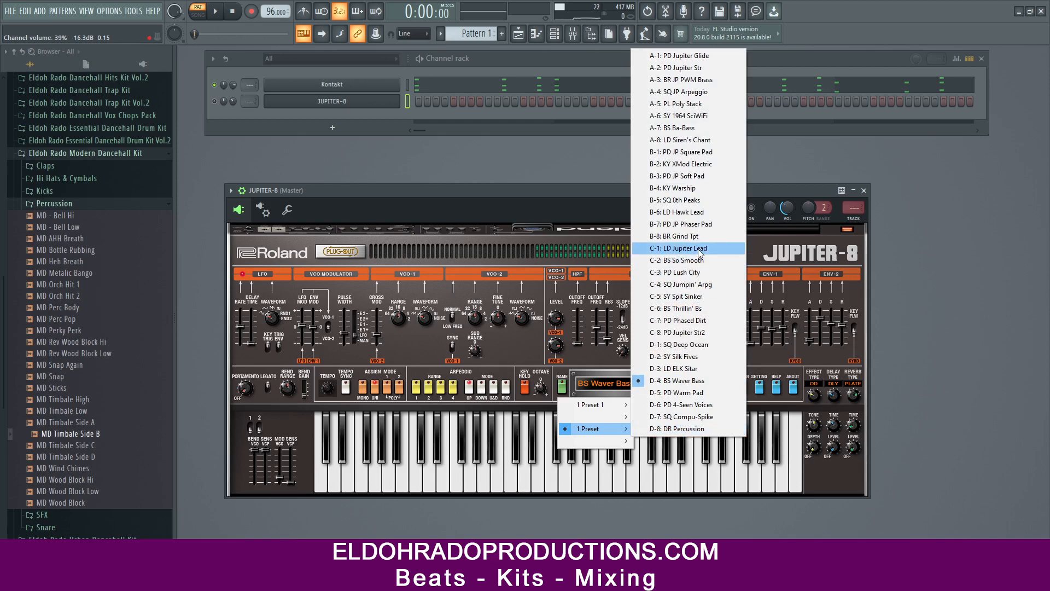
{"action": "left_click", "coordinate": [678, 248]}
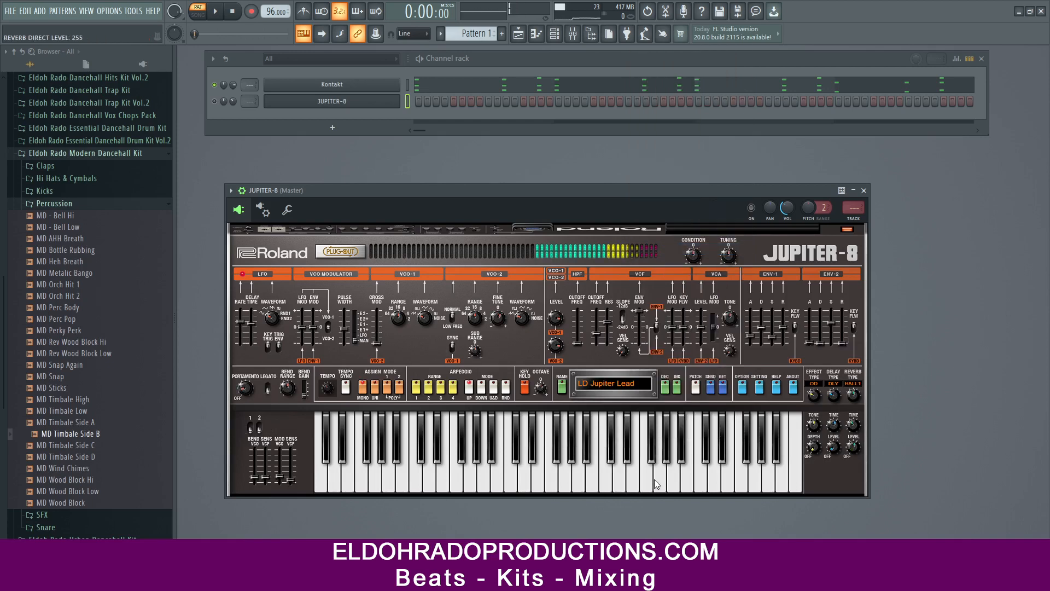
{"action": "left_click_drag", "start_coordinate": [679, 190], "coordinate": [688, 187]}
{"action": "key", "text": "space"}
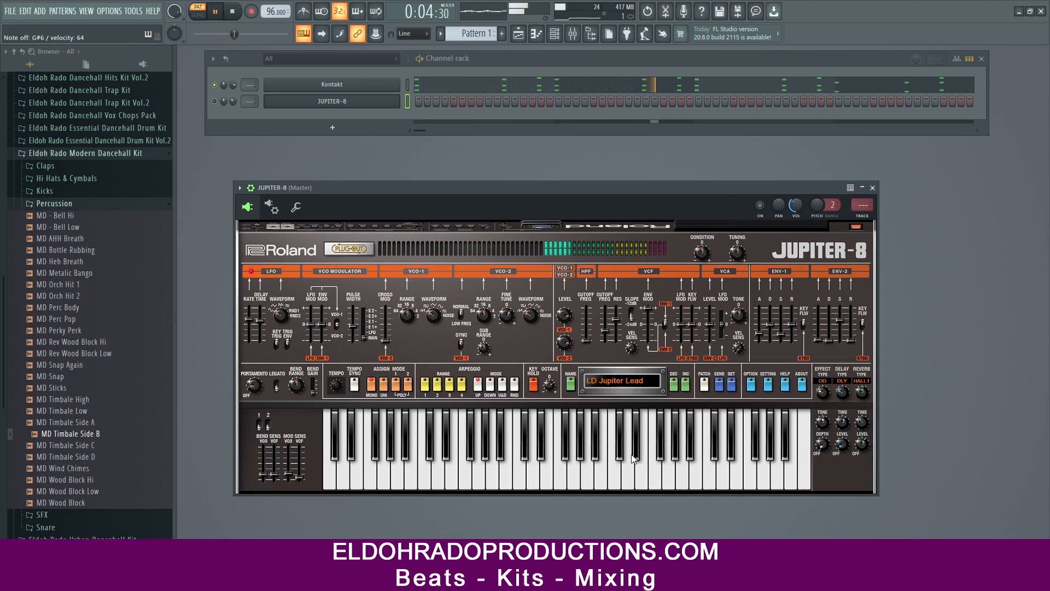
Record a repeating D#6, A#6, G#6, F#6 melody over four bars in the JUPITER-8 piano roll, play it and close the roll.
{"action": "right_click", "coordinate": [352, 101]}
{"action": "left_click", "coordinate": [470, 100]}
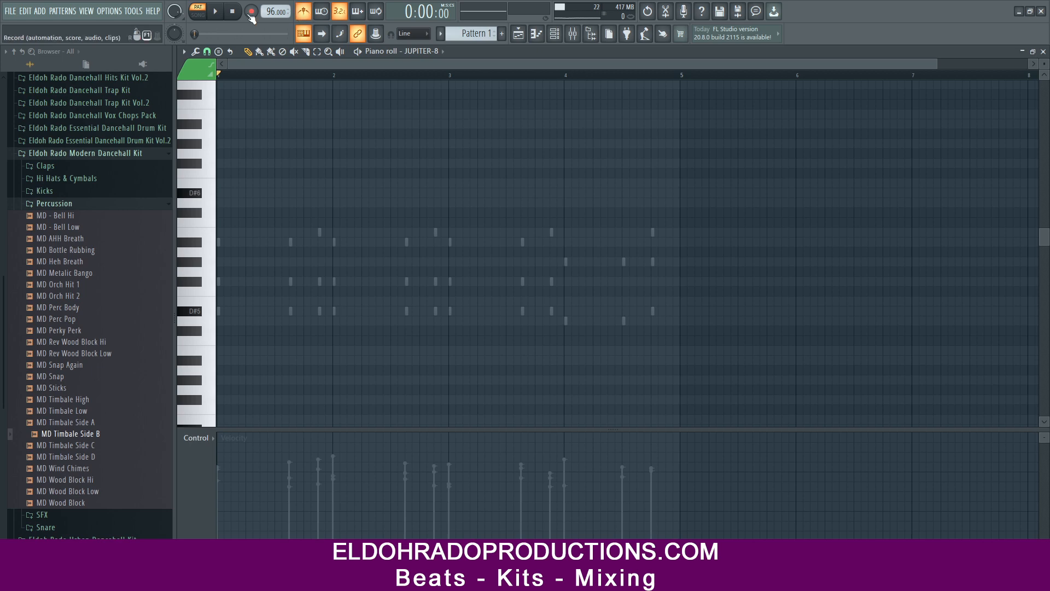
{"action": "left_click", "coordinate": [251, 12]}
{"action": "left_click", "coordinate": [520, 376]}
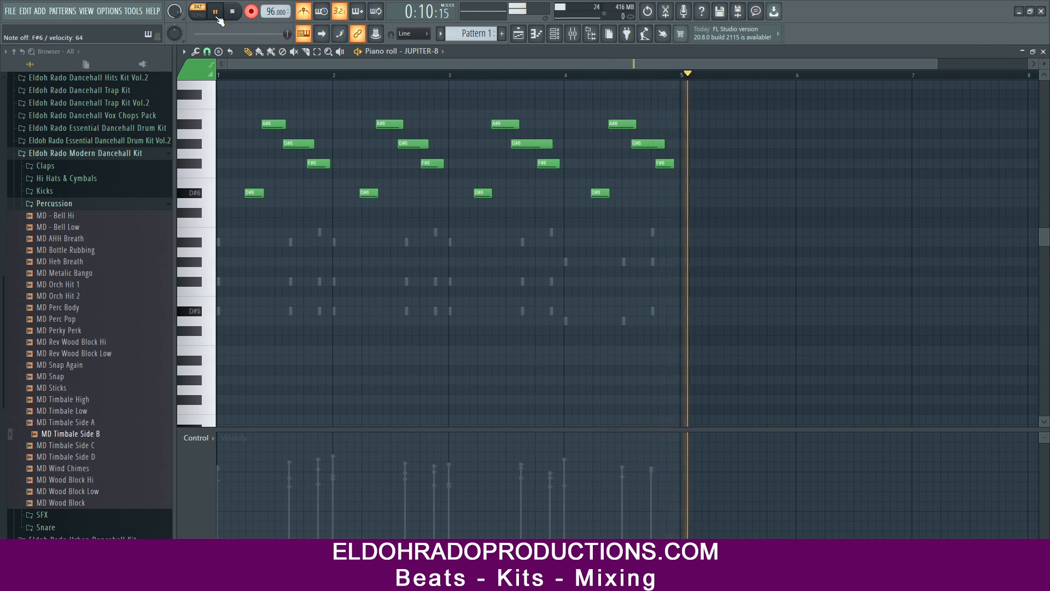
{"action": "left_click", "coordinate": [233, 12]}
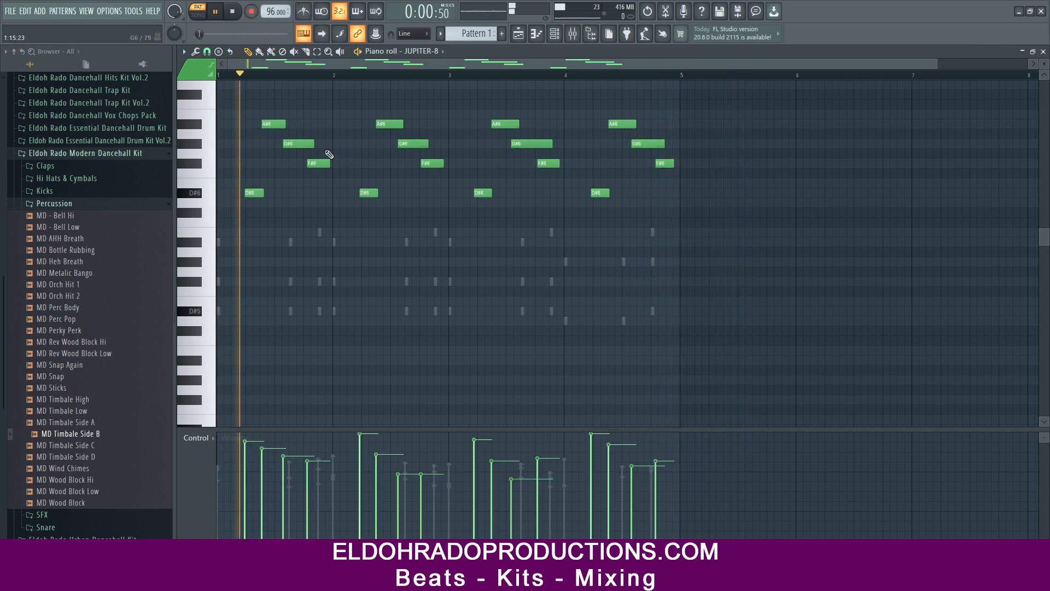
{"action": "left_click", "coordinate": [1043, 52]}
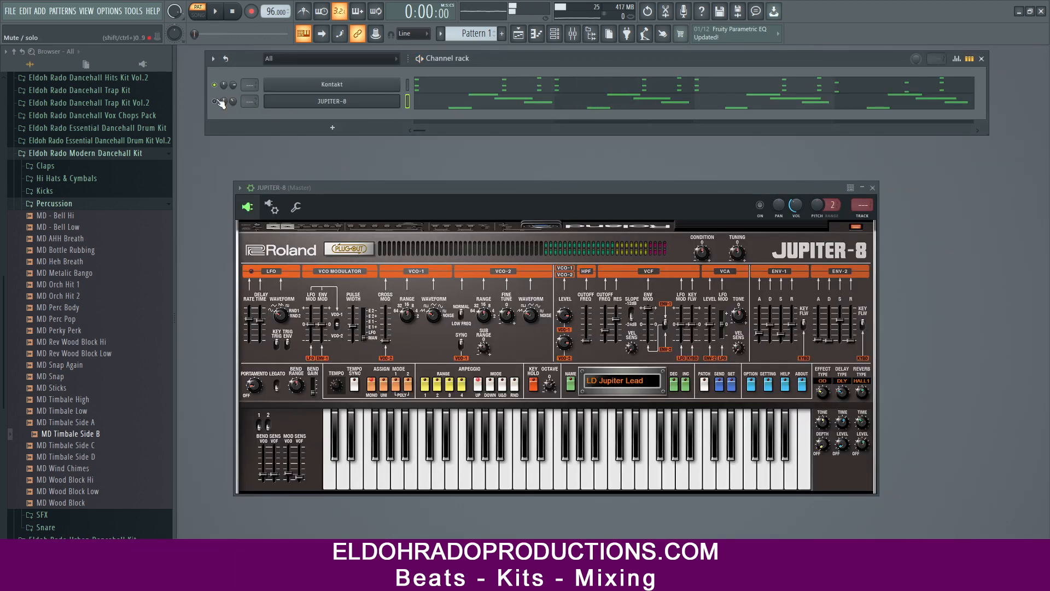
Unmute the JUPITER-8 channel, reopen its piano roll and play the recorded melody over the chords.
{"action": "right_click", "coordinate": [362, 105]}
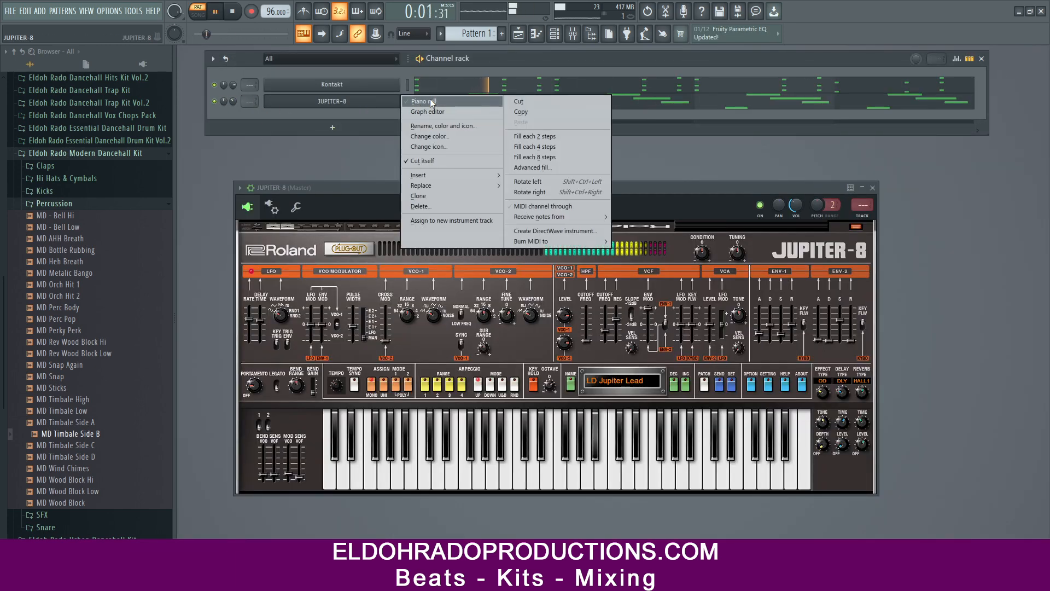
{"action": "left_click", "coordinate": [430, 98]}
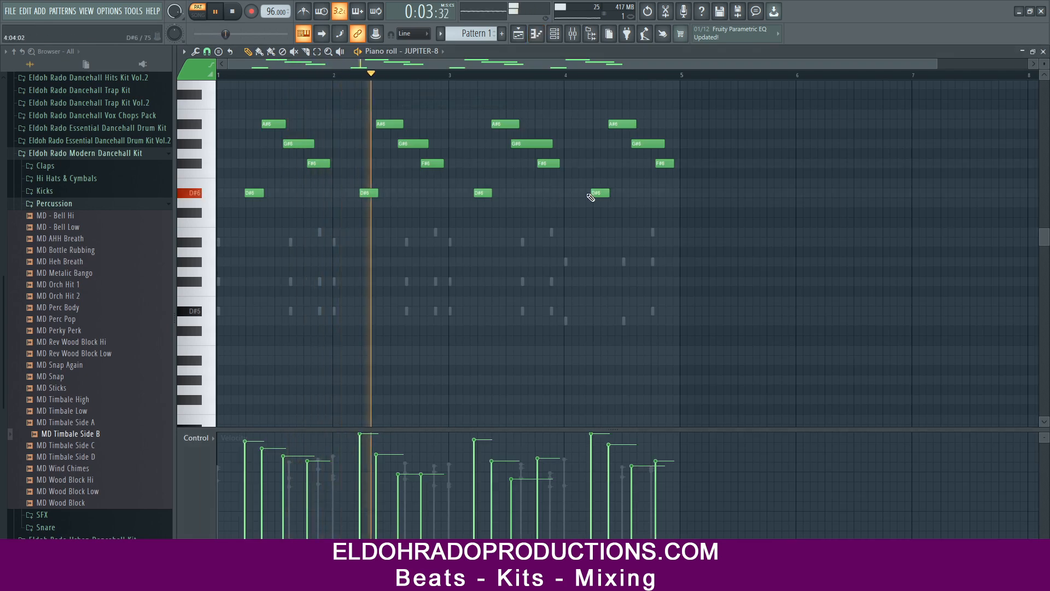
{"action": "scroll", "coordinate": [580, 82], "scroll_direction": "up", "scroll_amount": 2}
{"action": "scroll", "coordinate": [579, 82], "scroll_direction": "up", "scroll_amount": 1}
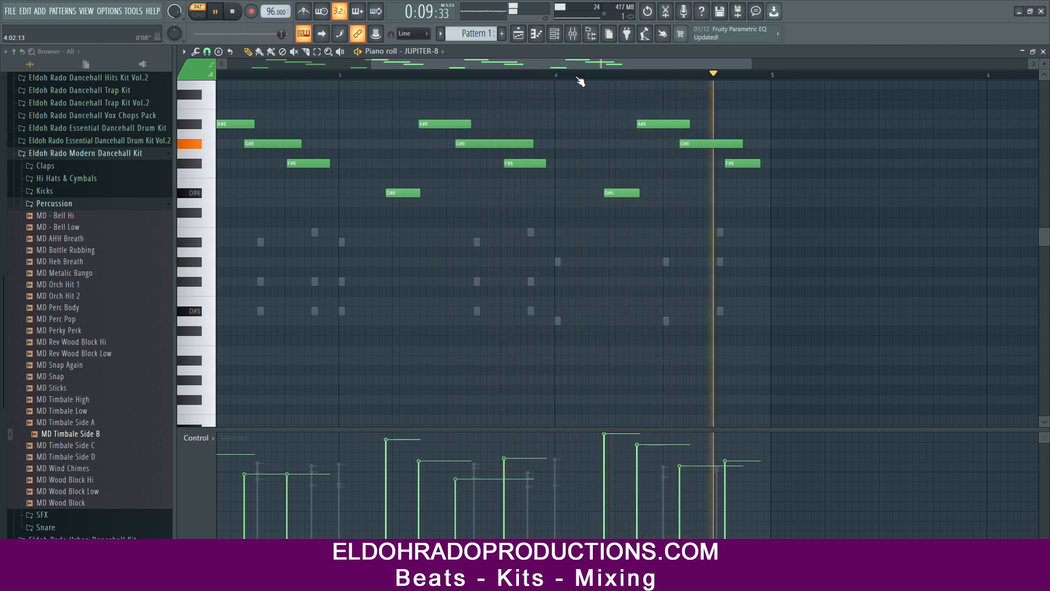
{"action": "key", "text": "space"}
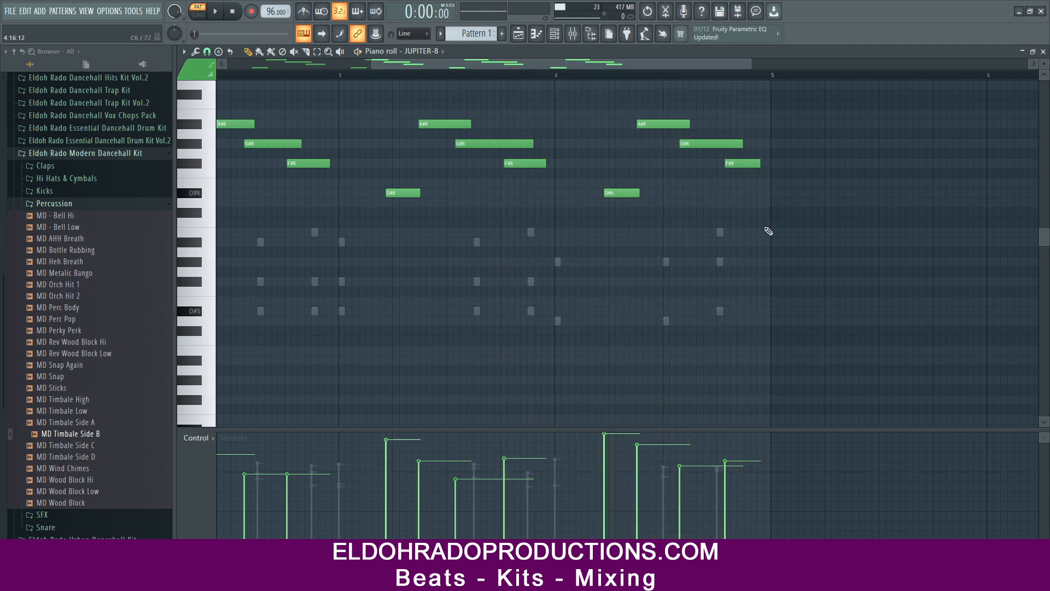
Quick-quantize the recorded JUPITER-8 melody, play it and select all its notes.
{"action": "key", "text": "ctrl+a"}
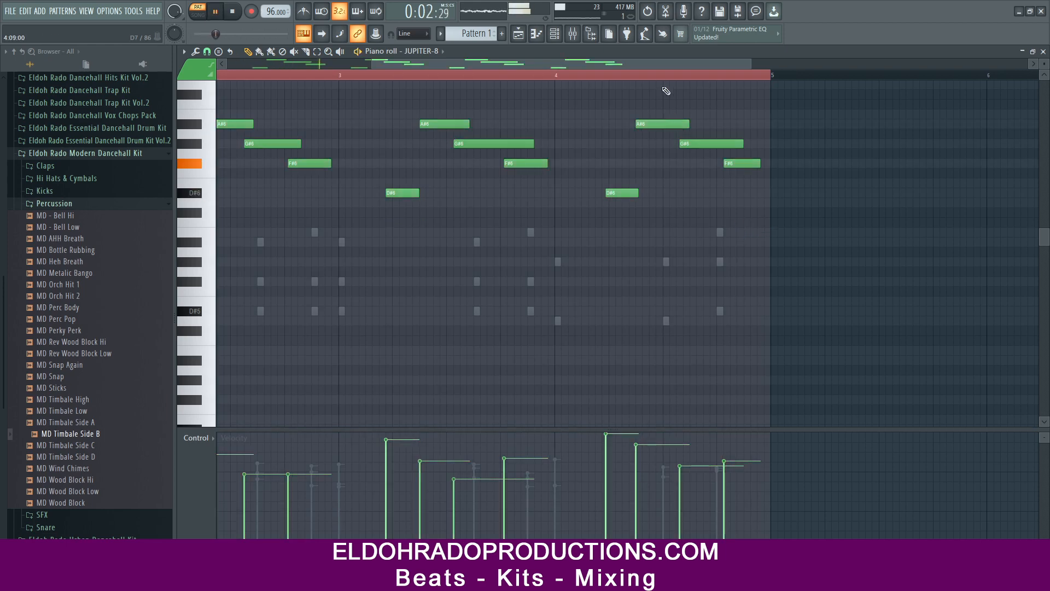
{"action": "scroll", "coordinate": [639, 82], "scroll_direction": "up", "scroll_amount": 3}
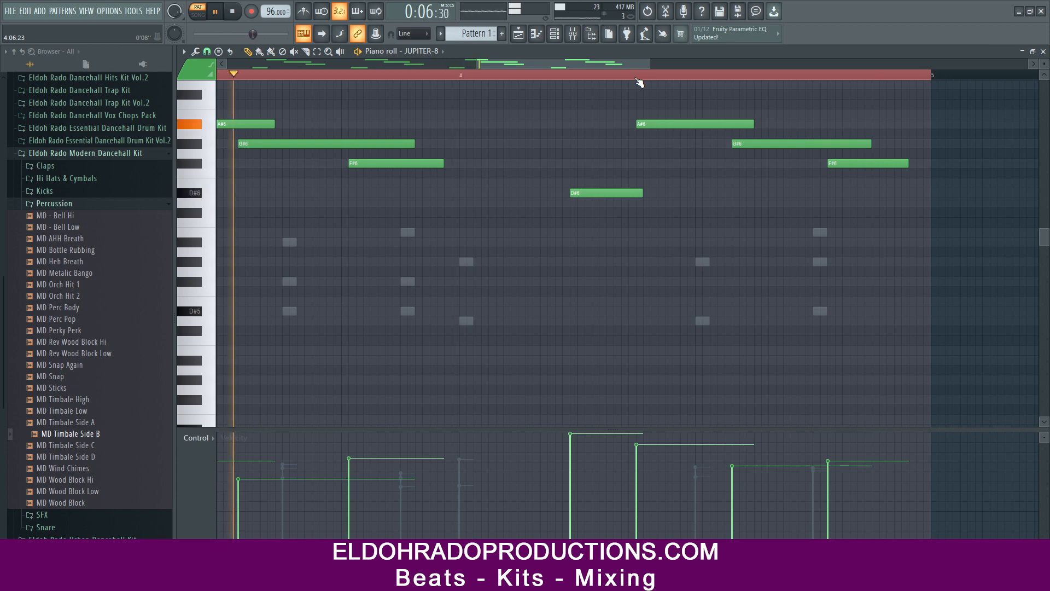
{"action": "left_click_drag", "start_coordinate": [542, 63], "coordinate": [474, 64]}
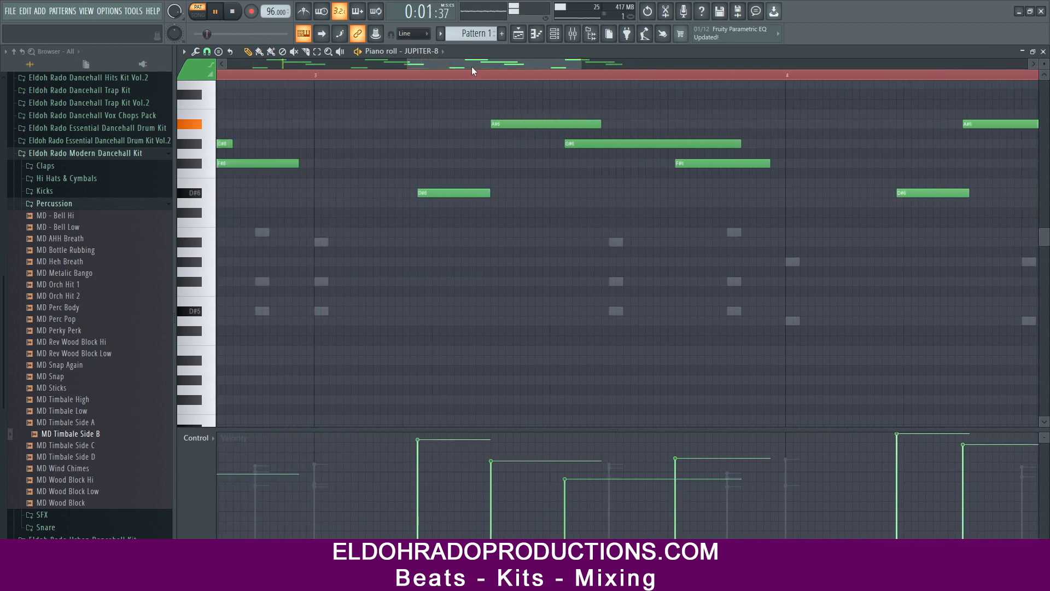
{"action": "scroll", "coordinate": [467, 77], "scroll_direction": "down", "scroll_amount": 5}
{"action": "key", "text": "ctrl+a"}
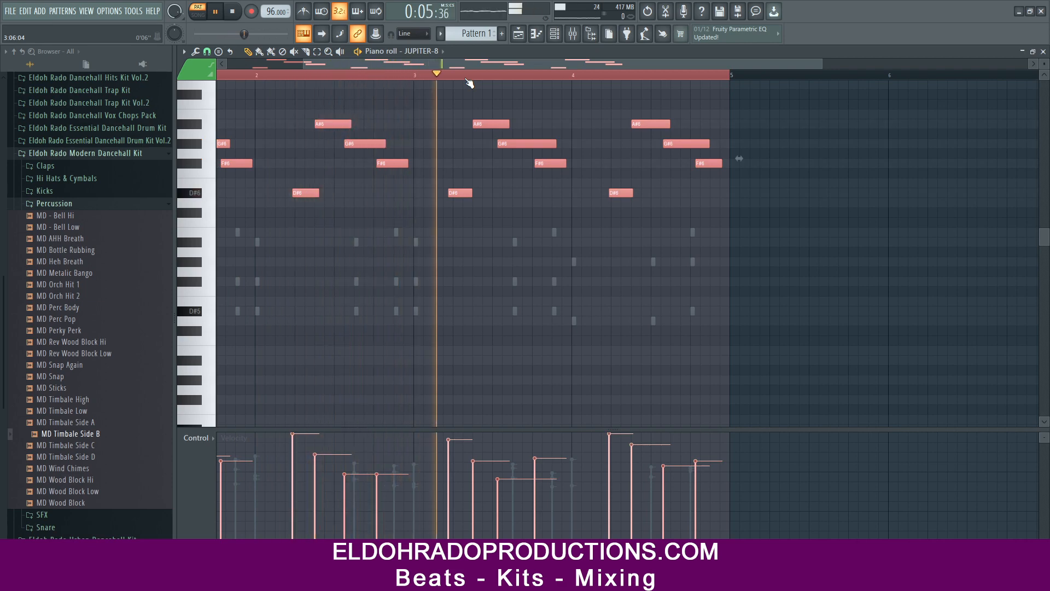
{"action": "key", "text": "space"}
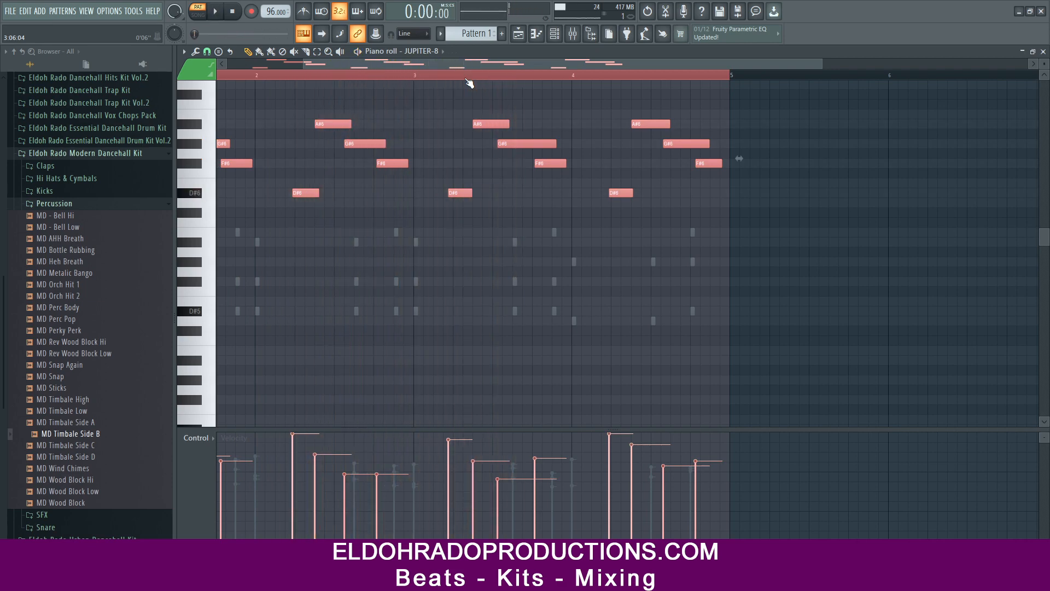
Undo the quick quantize of the JUPITER-8 melody and play the original timing.
{"action": "key", "text": "ctrl+z"}
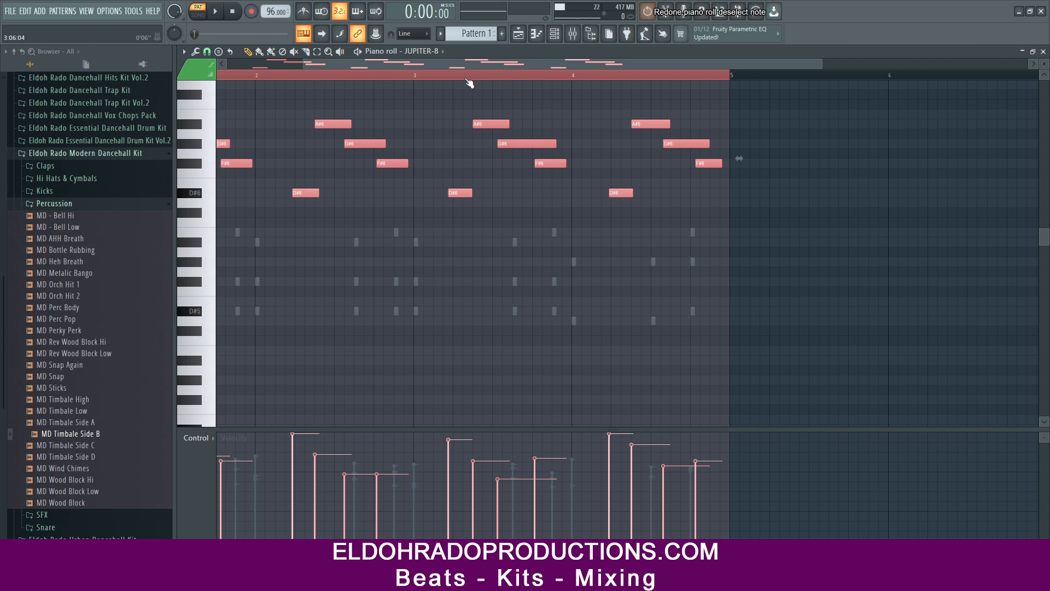
{"action": "key", "text": "ctrl+alt+z"}
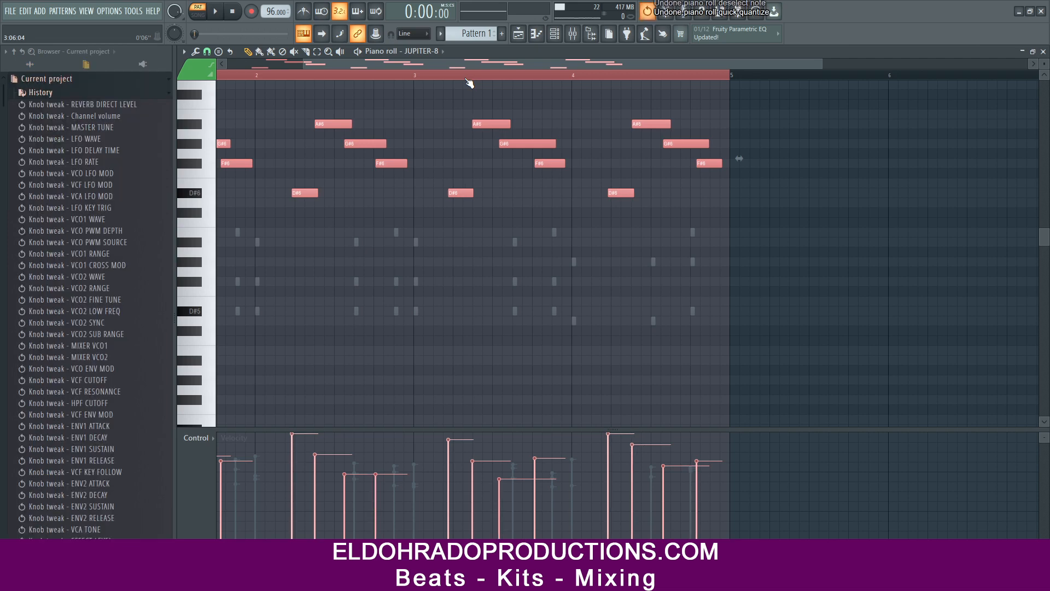
{"action": "key", "text": "space"}
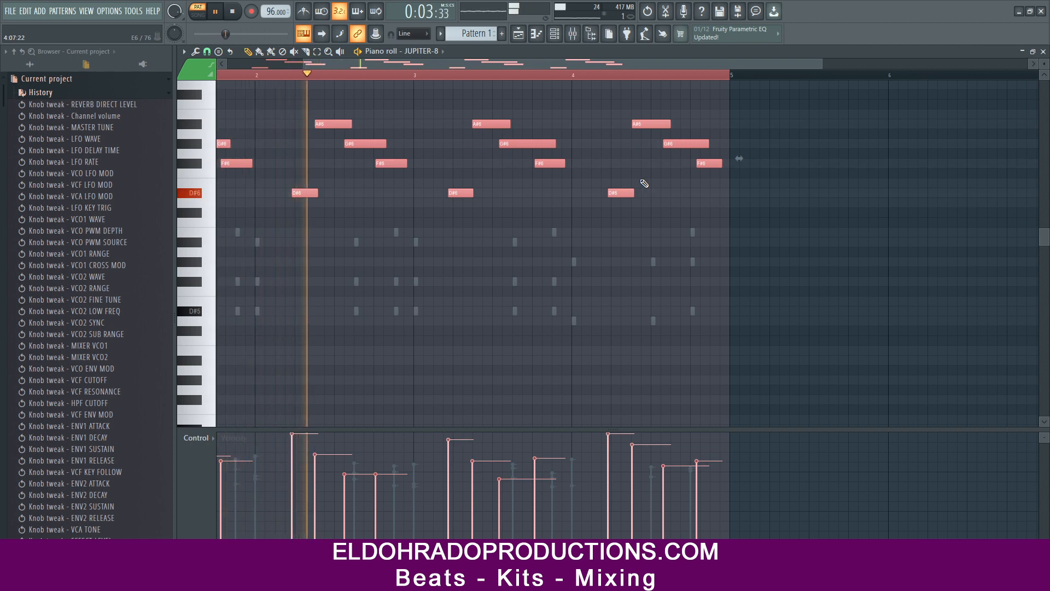
{"action": "key", "text": "space"}
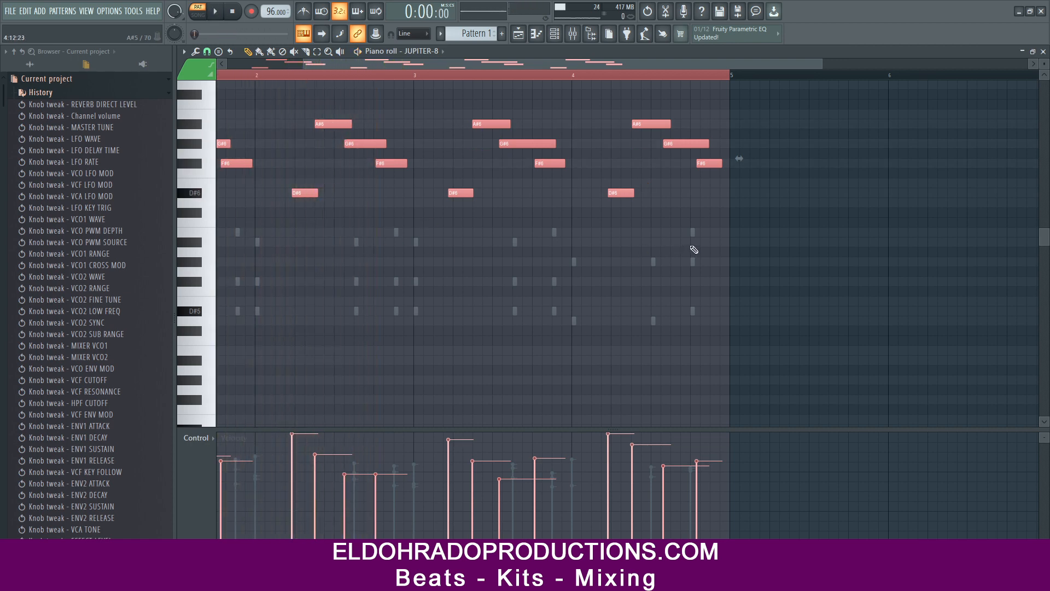
Transpose the JUPITER-8 melody down an octave and lower its bar-4 notes to D5, G#5, F#5 and E5.
{"action": "key", "text": "ctrl+Down"}
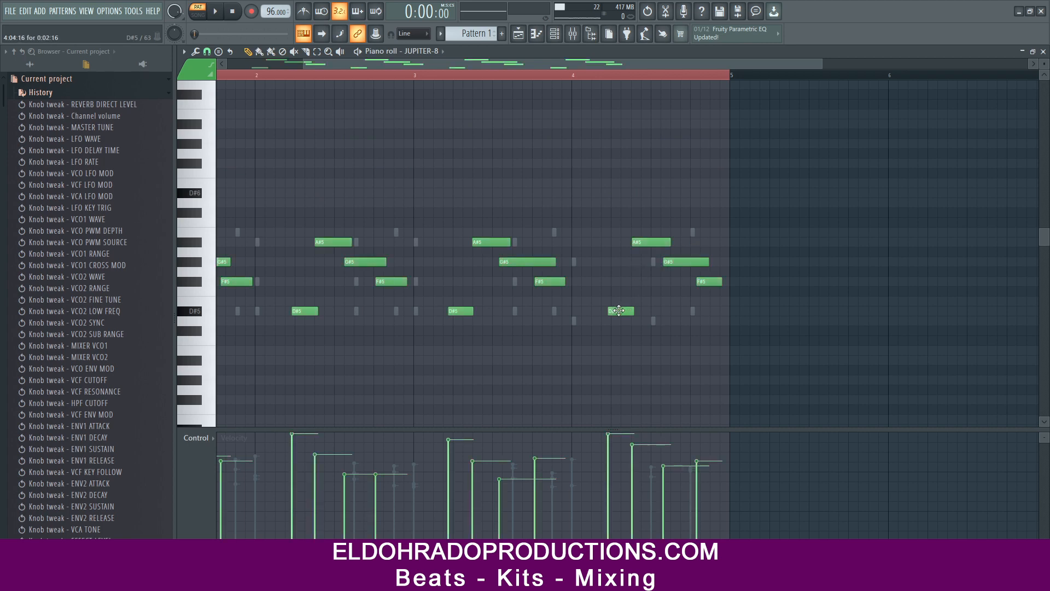
{"action": "left_click_drag", "start_coordinate": [618, 310], "coordinate": [618, 323]}
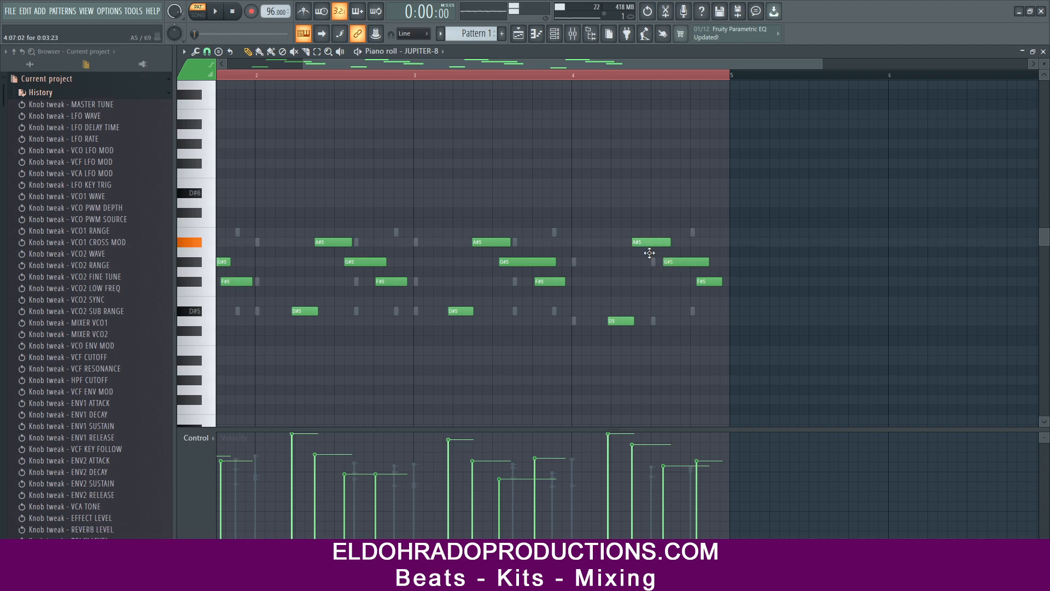
{"action": "left_click_drag", "start_coordinate": [649, 244], "coordinate": [711, 308]}
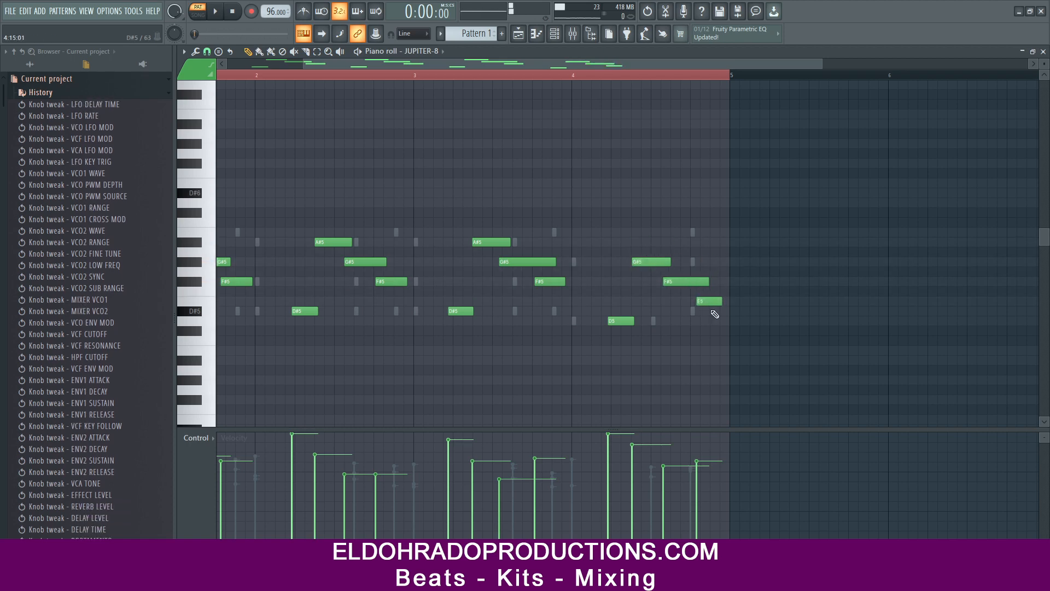
Play the edited melody, raise the last bar-4 note to G#5 and replay it.
{"action": "left_click", "coordinate": [441, 81]}
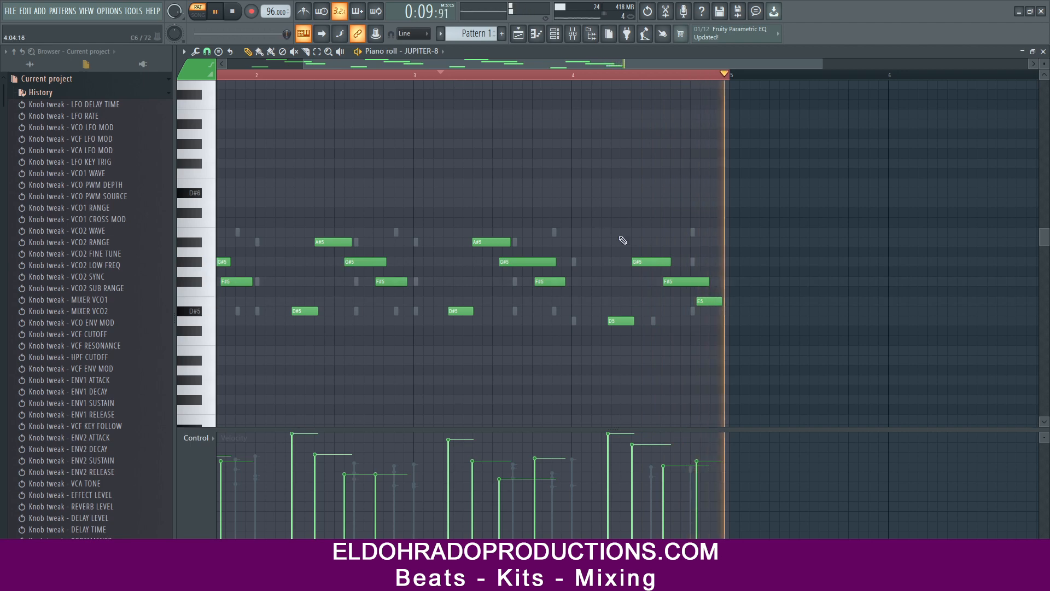
{"action": "key", "text": "space"}
{"action": "left_click_drag", "start_coordinate": [702, 302], "coordinate": [701, 257]}
{"action": "key", "text": "space"}
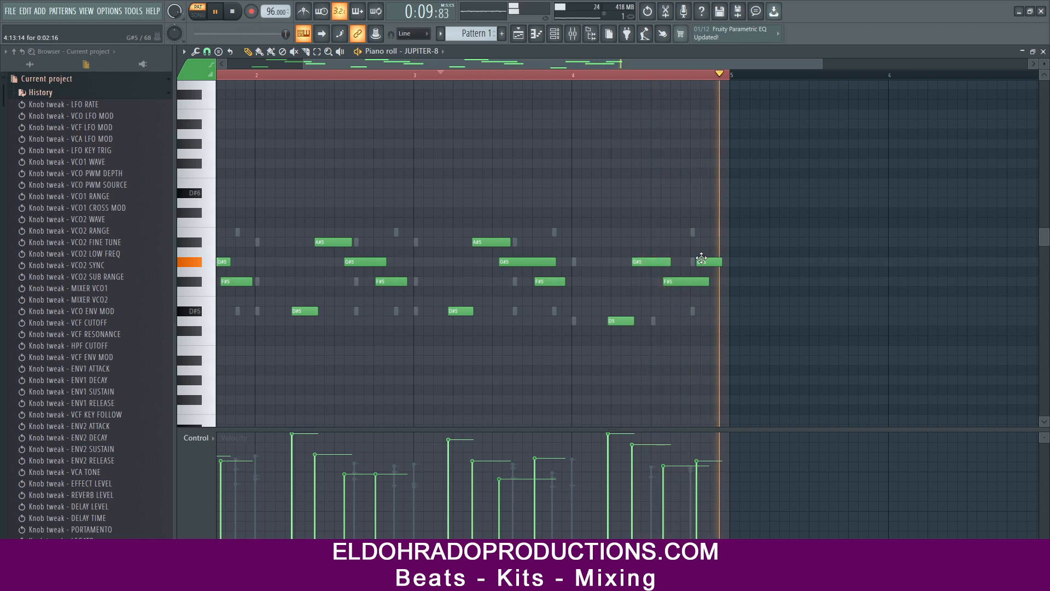
Shift the F#5 note in bar 4 slightly earlier while the melody plays.
{"action": "scroll", "coordinate": [656, 81], "scroll_direction": "up", "scroll_amount": 4}
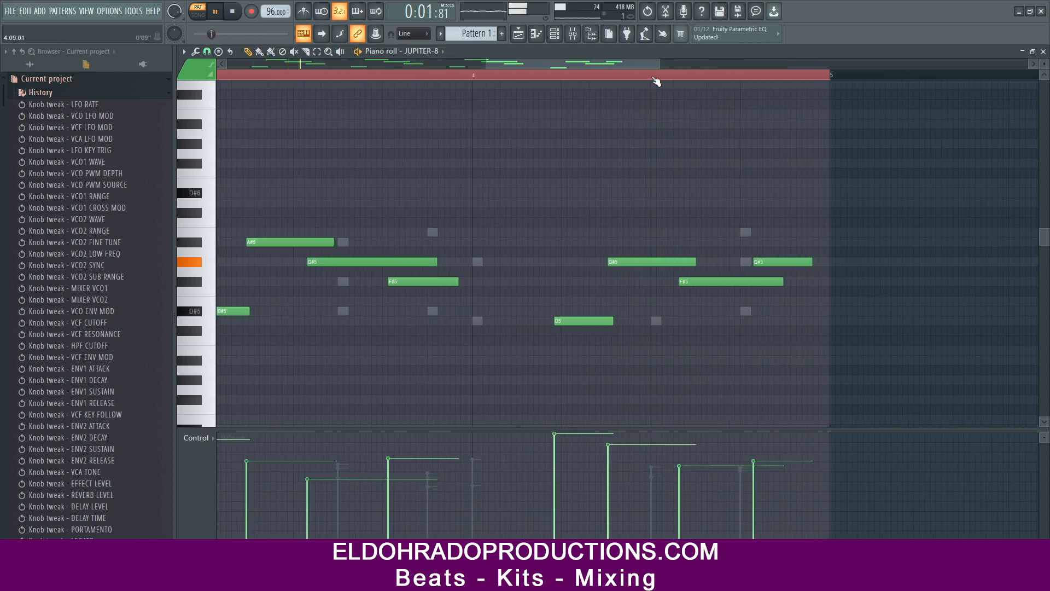
{"action": "scroll", "coordinate": [656, 81], "scroll_direction": "down", "scroll_amount": 5}
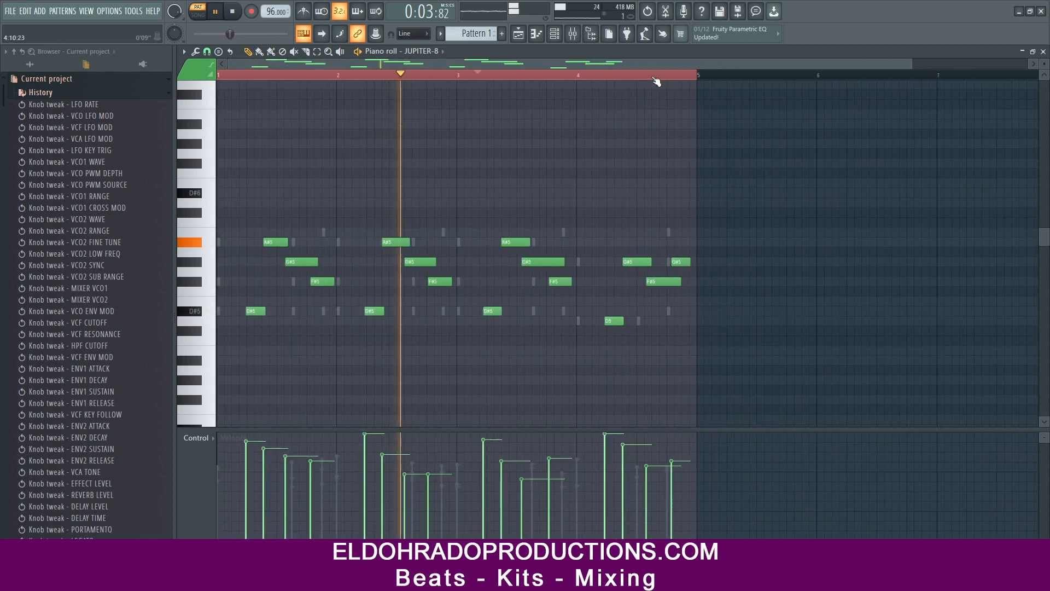
{"action": "scroll", "coordinate": [656, 82], "scroll_direction": "up", "scroll_amount": 6}
{"action": "scroll", "coordinate": [656, 82], "scroll_direction": "up", "scroll_amount": 2}
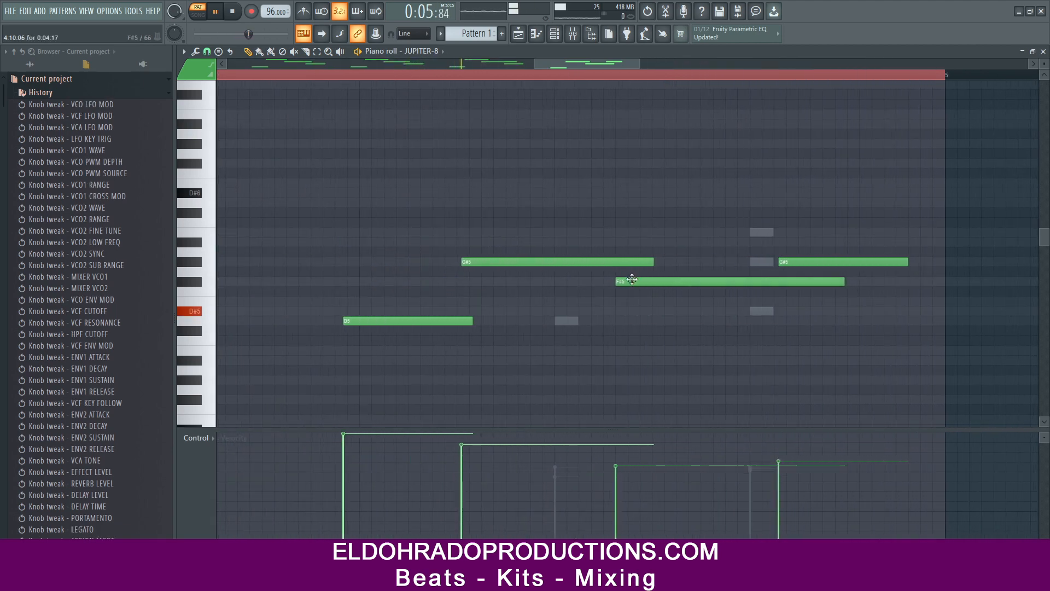
{"action": "left_click_drag", "start_coordinate": [629, 280], "coordinate": [625, 282]}
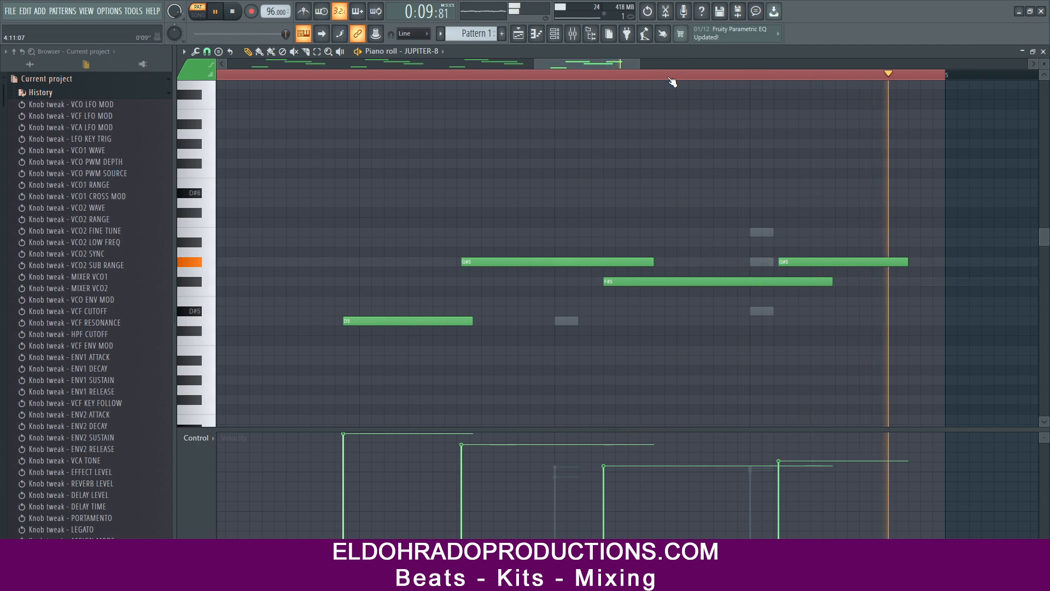
Try the last bar-4 note on B5, settle it on A#5 and replay the melody.
{"action": "scroll", "coordinate": [673, 82], "scroll_direction": "down", "scroll_amount": 2}
{"action": "left_click_drag", "start_coordinate": [764, 258], "coordinate": [764, 231]}
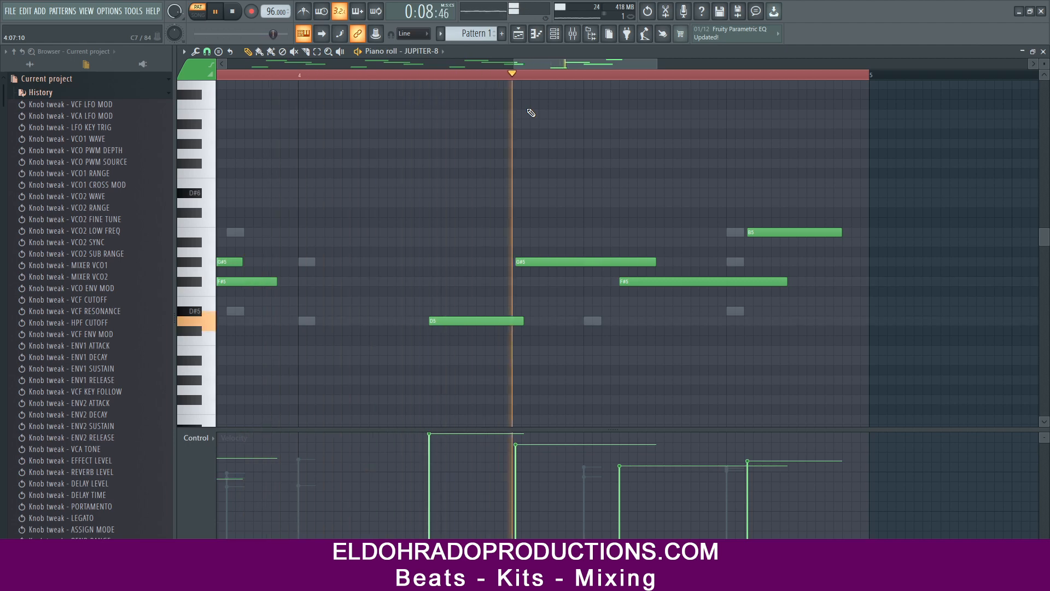
{"action": "key", "text": "space"}
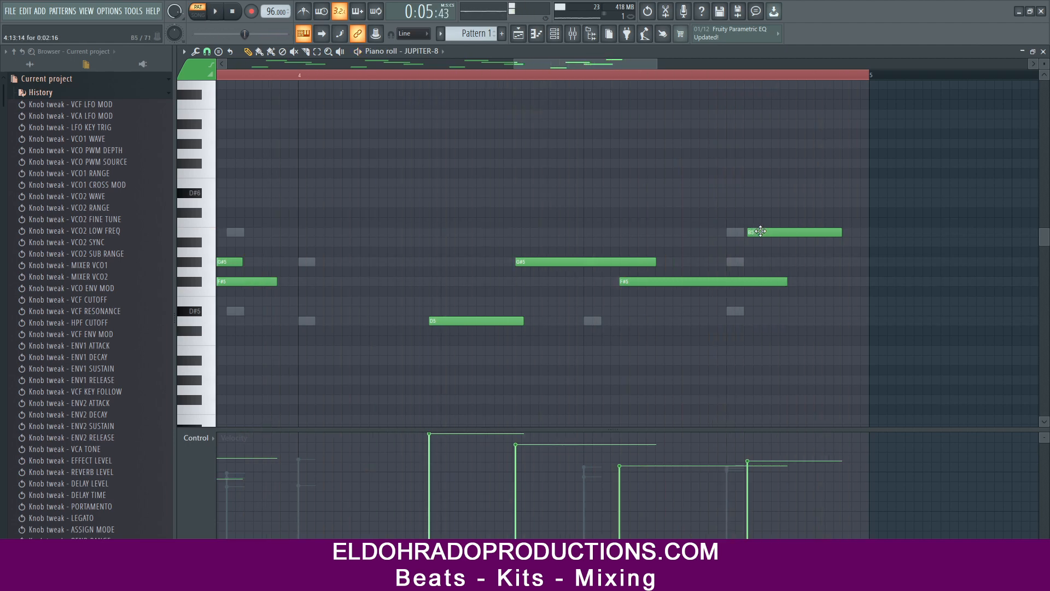
{"action": "left_click_drag", "start_coordinate": [755, 232], "coordinate": [761, 245]}
{"action": "left_click", "coordinate": [509, 76]}
{"action": "key", "text": "space"}
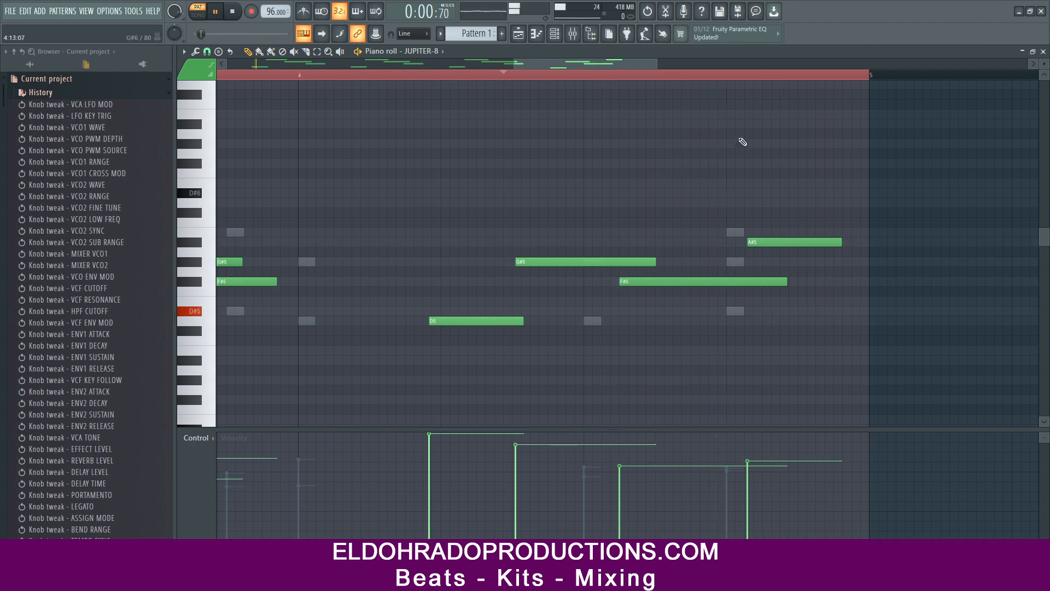
Select only the final A#5 note in bar 4 and quick-quantize its start.
{"action": "scroll", "coordinate": [747, 109], "scroll_direction": "up", "scroll_amount": 2}
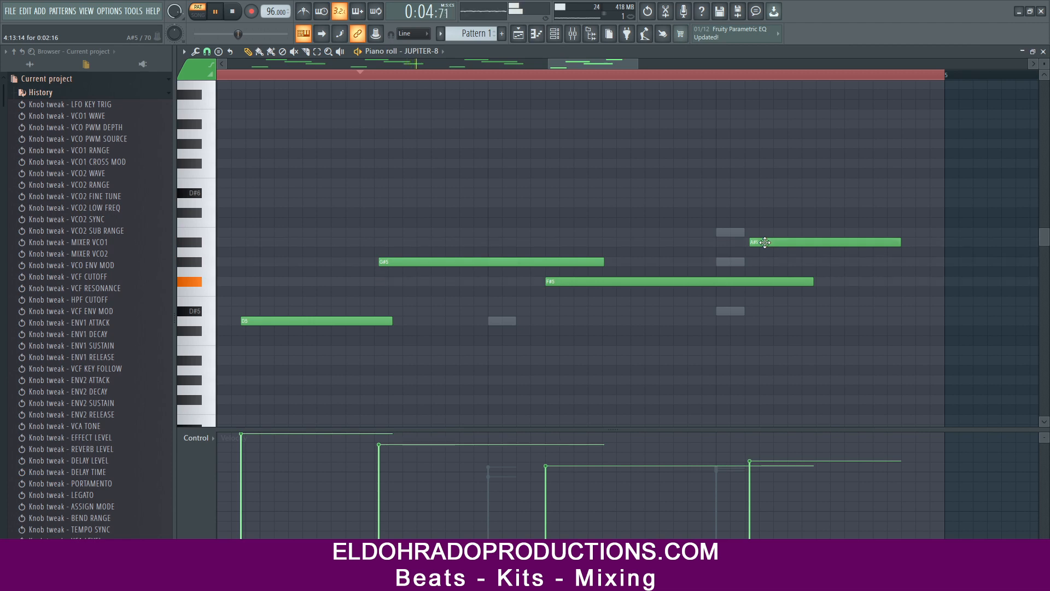
{"action": "left_click", "coordinate": [768, 243], "text": "ctrl"}
{"action": "key", "text": "ctrl+q"}
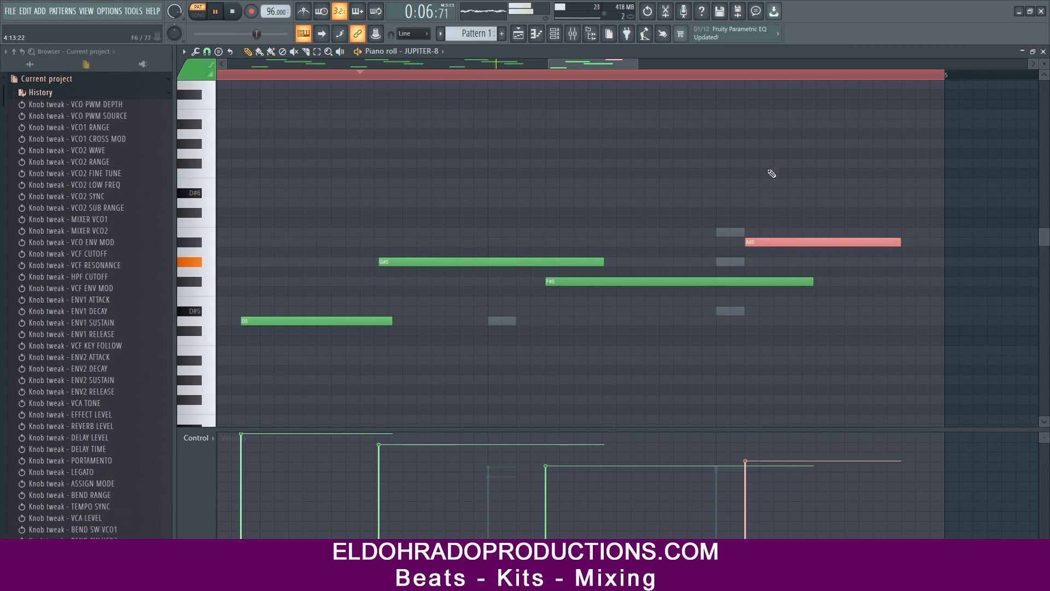
Select all notes of the four-bar JUPITER-8 melody and transpose them up one octave.
{"action": "left_click", "coordinate": [765, 75], "text": "ctrl+shift"}
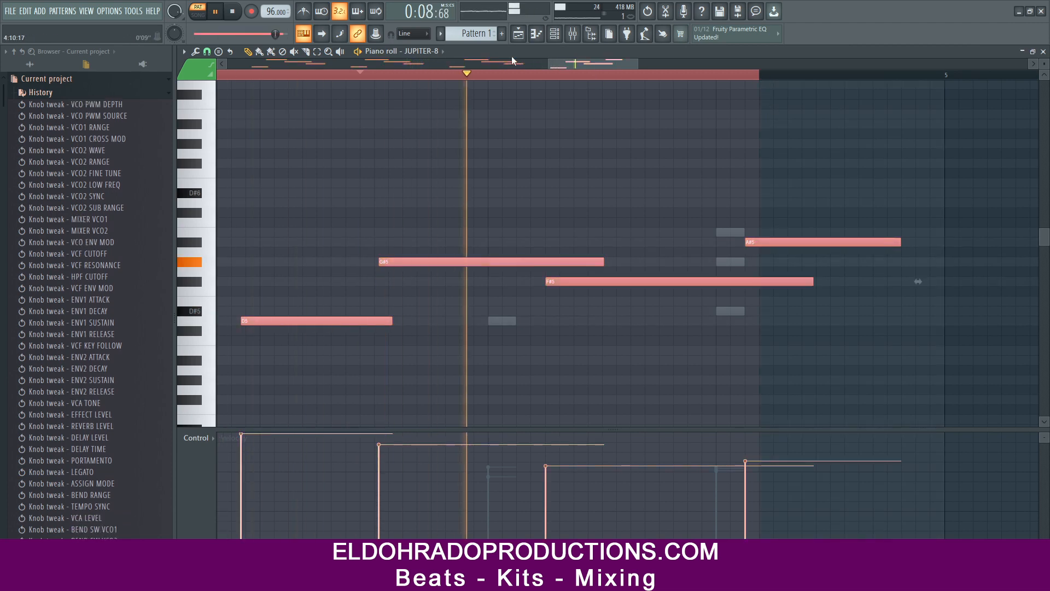
{"action": "left_click", "coordinate": [317, 52]}
{"action": "left_click", "coordinate": [326, 83]}
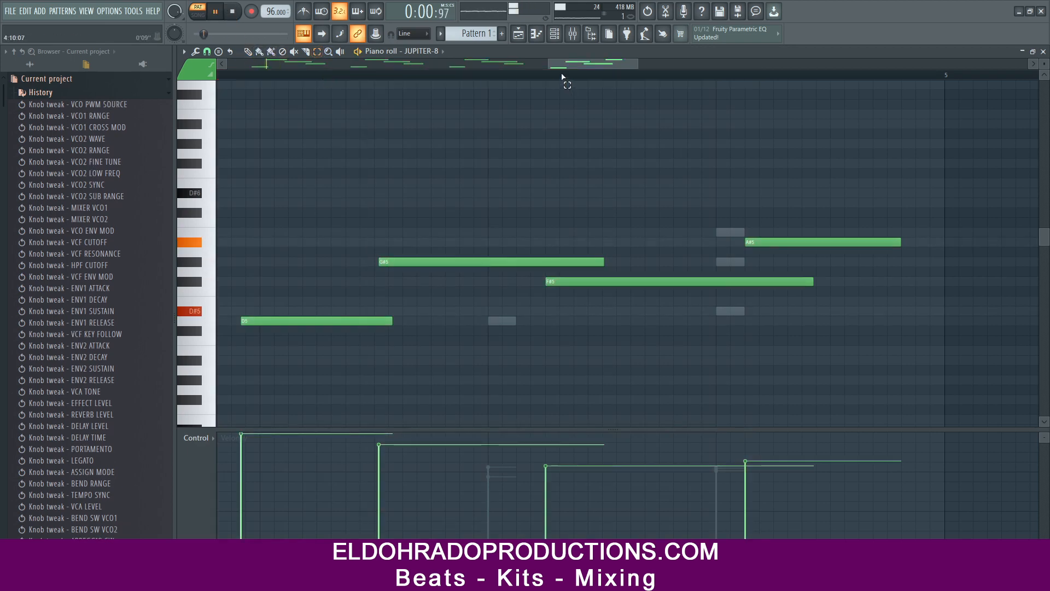
{"action": "scroll", "coordinate": [563, 76], "scroll_direction": "down", "scroll_amount": 5}
{"action": "key", "text": "ctrl+a"}
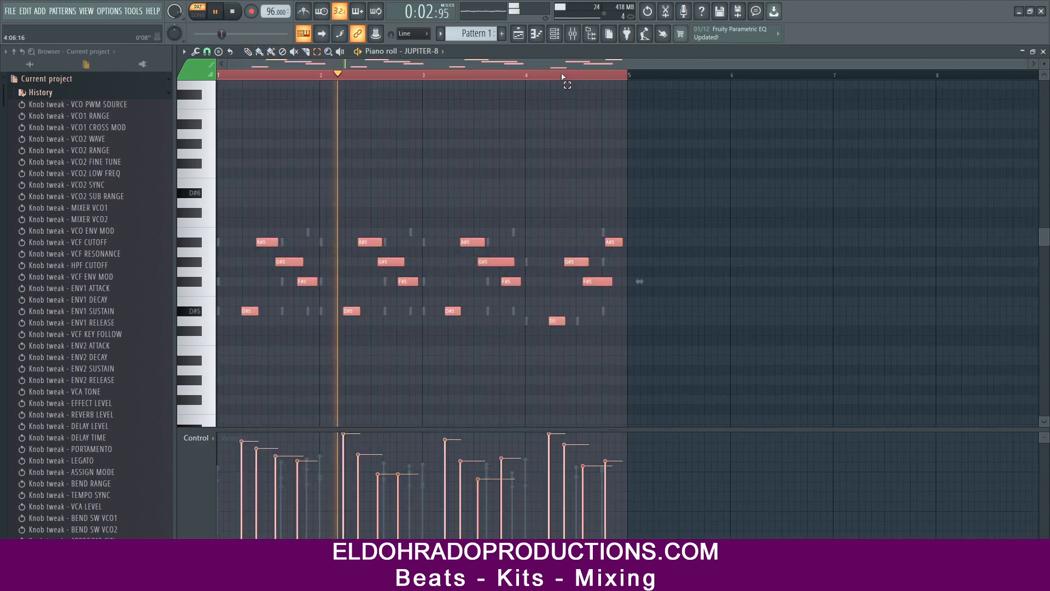
{"action": "key", "text": "ctrl+Up"}
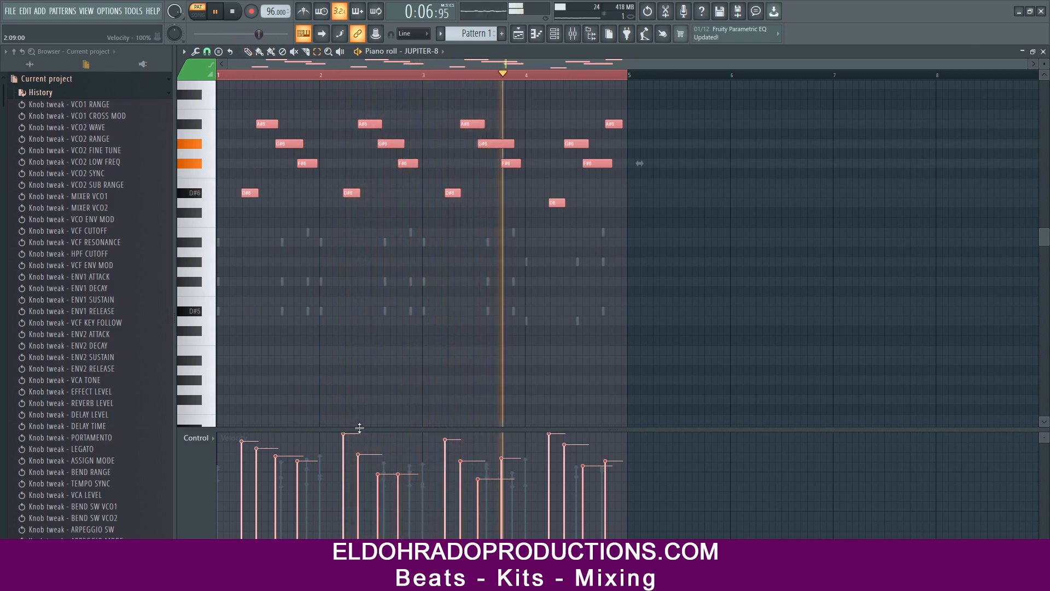
Deselect the notes and lower the velocity of the first melody note in each of the four bars.
{"action": "left_click", "coordinate": [248, 53]}
{"action": "key", "text": "ctrl+d"}
{"action": "left_click_drag", "start_coordinate": [242, 439], "coordinate": [244, 468]}
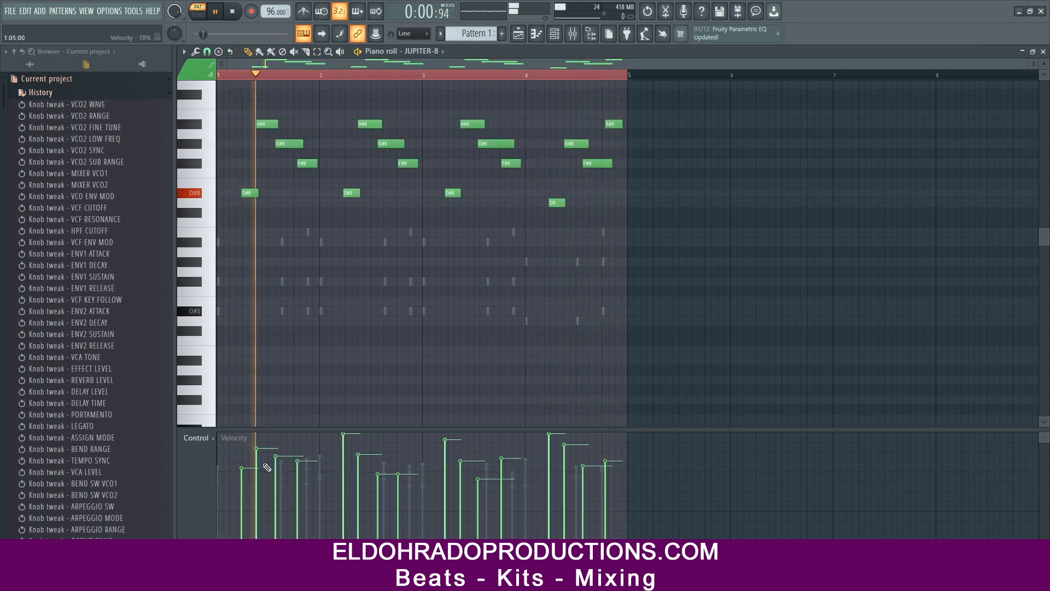
{"action": "left_click_drag", "start_coordinate": [345, 438], "coordinate": [347, 459]}
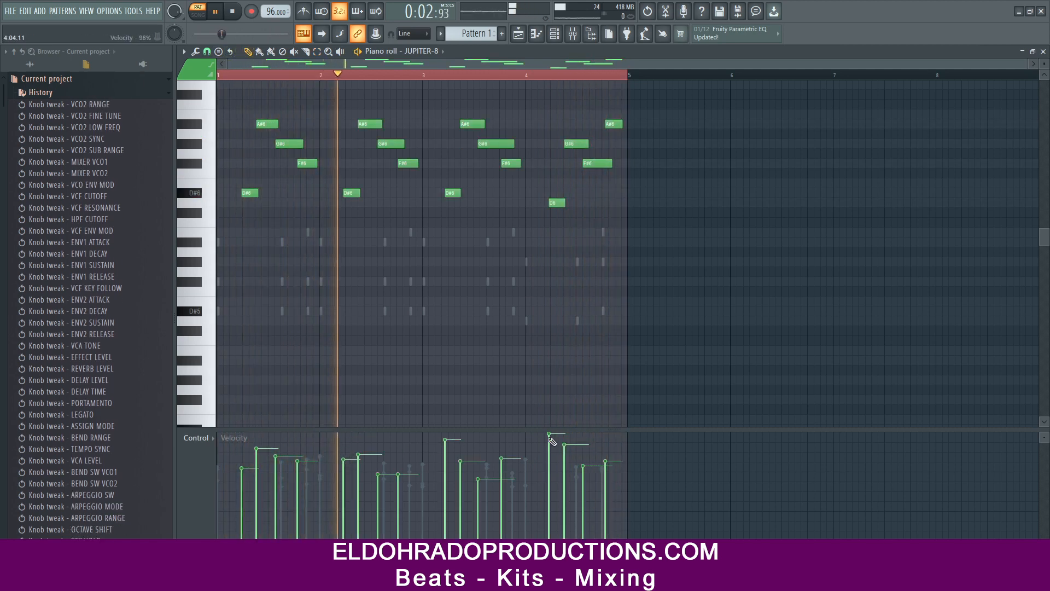
{"action": "left_click_drag", "start_coordinate": [549, 438], "coordinate": [549, 454]}
{"action": "left_click_drag", "start_coordinate": [451, 447], "coordinate": [450, 456]}
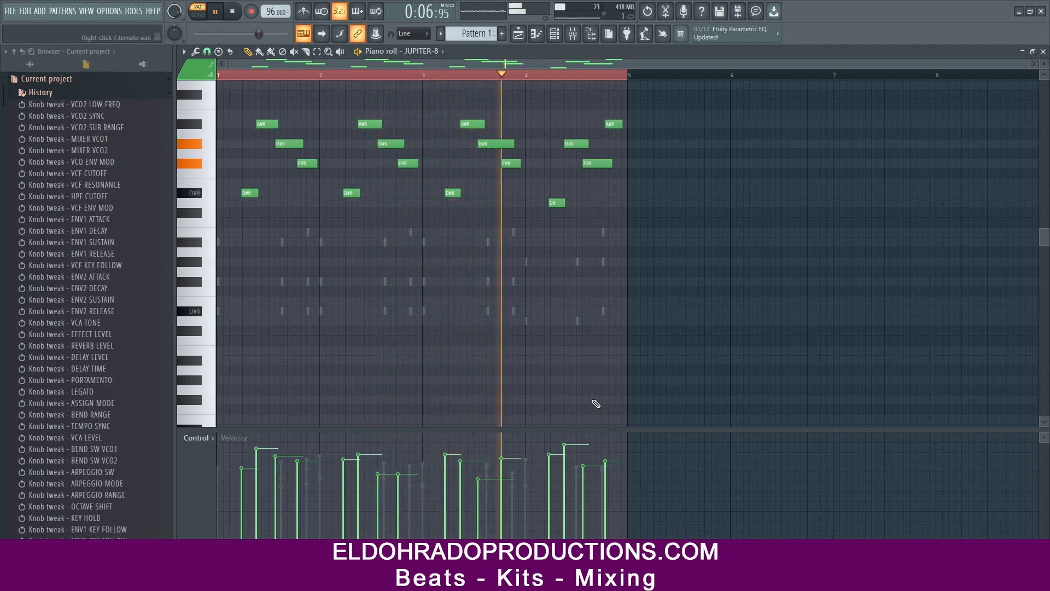
Close the JUPITER-8 piano roll and plugin window, leaving the Channel rack open.
{"action": "left_click", "coordinate": [1044, 52]}
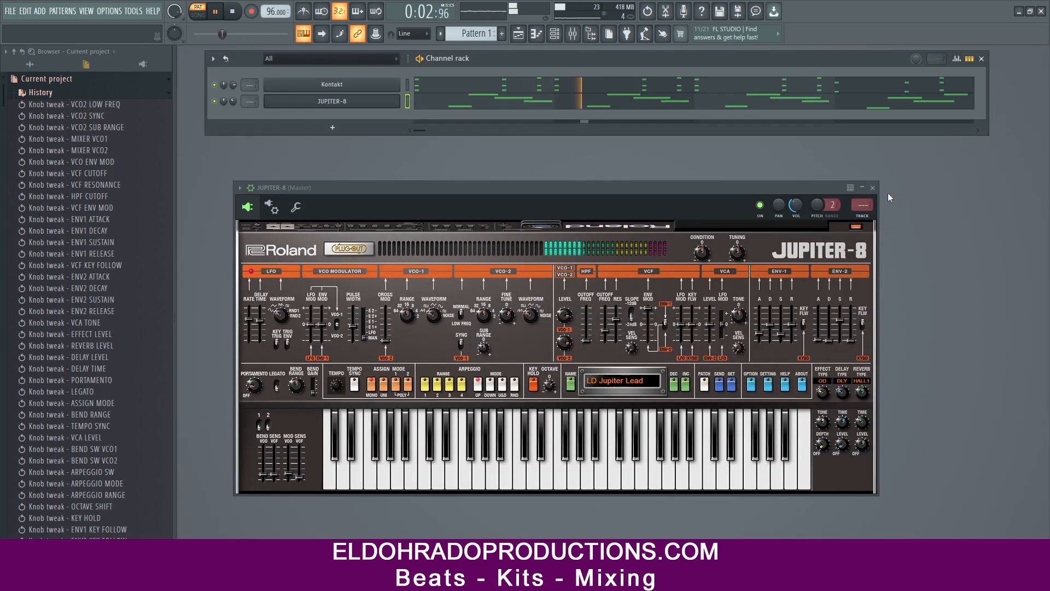
{"action": "left_click", "coordinate": [873, 187]}
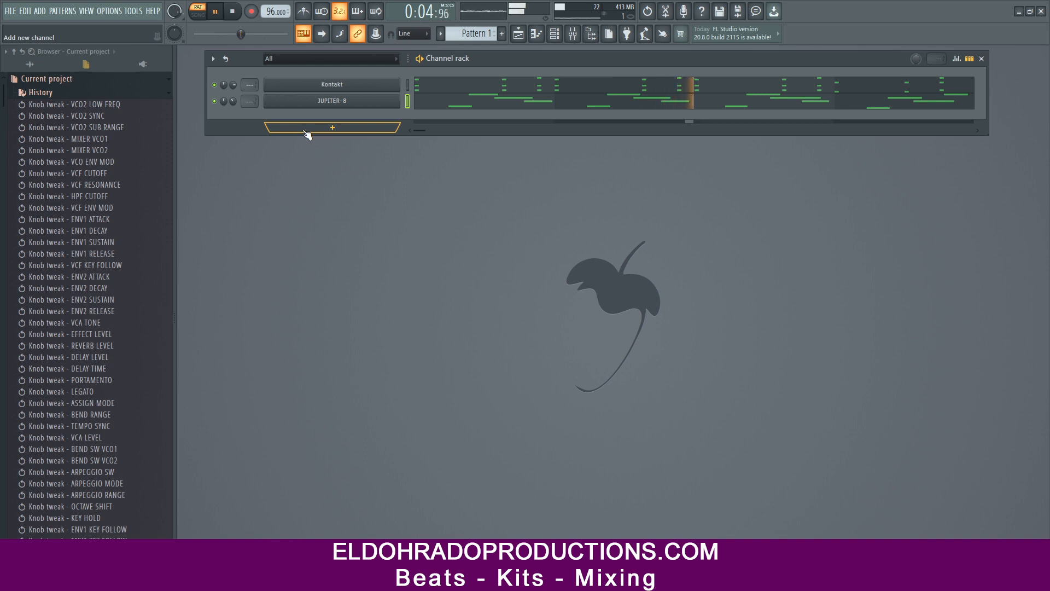
{"action": "mouse_move", "coordinate": [474, 58]}
{"action": "left_mouse_down"}
{"action": "mouse_move", "coordinate": [474, 68]}
{"action": "mouse_move", "coordinate": [480, 42]}
{"action": "mouse_move", "coordinate": [476, 71]}
{"action": "left_mouse_up"}
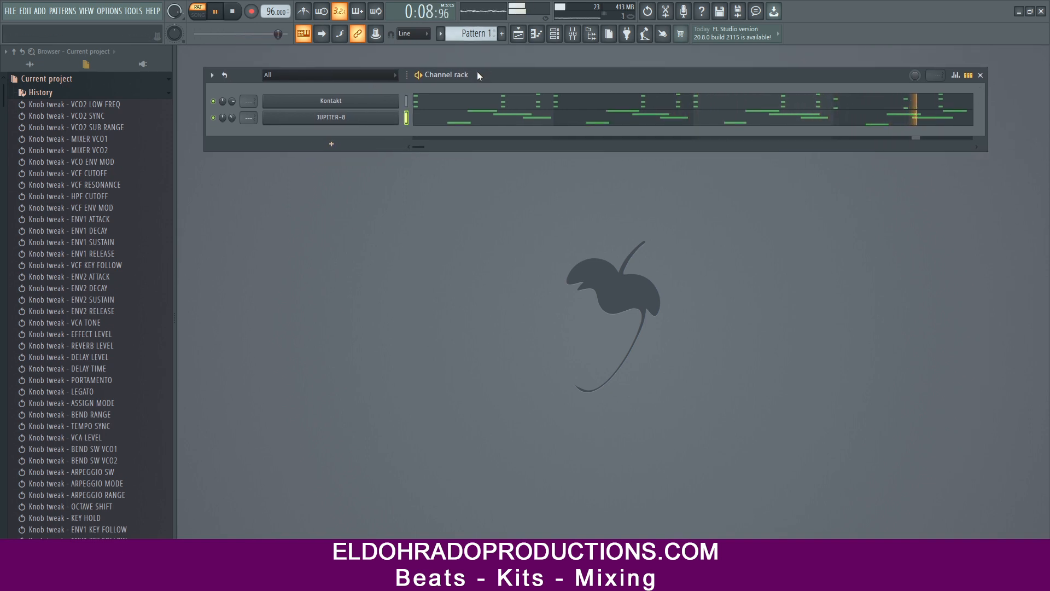
Stop playback and add an SRX ORCHESTRA instrument channel to the Channel rack.
{"action": "key", "text": "space"}
{"action": "left_click", "coordinate": [331, 144]}
{"action": "left_click", "coordinate": [321, 435]}
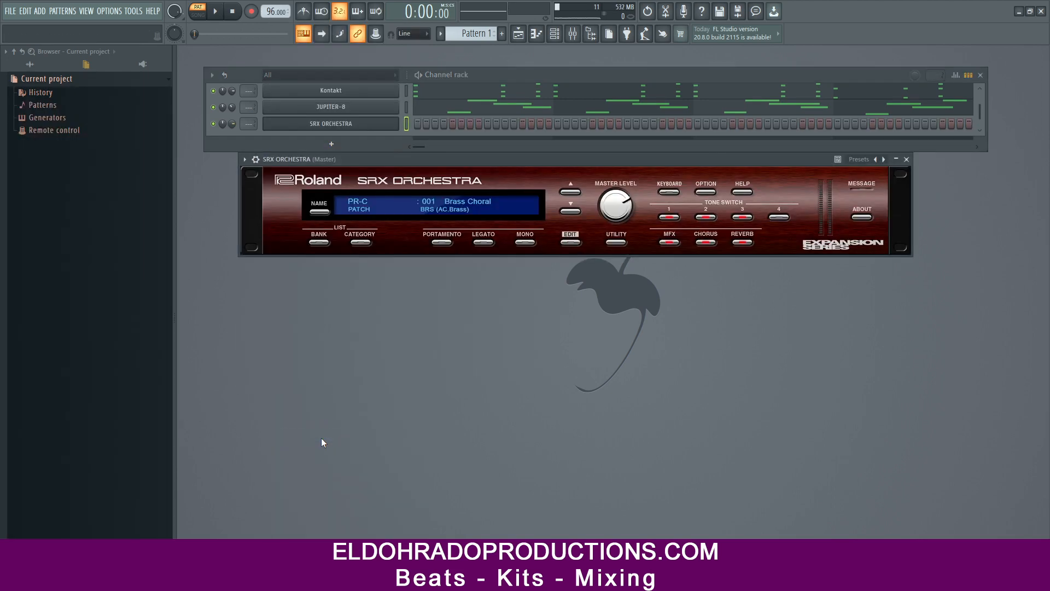
Load the Tub.Bells S1 patch from SRX ORCHESTRA's Bell category and audition it with the beat.
{"action": "left_click", "coordinate": [361, 242]}
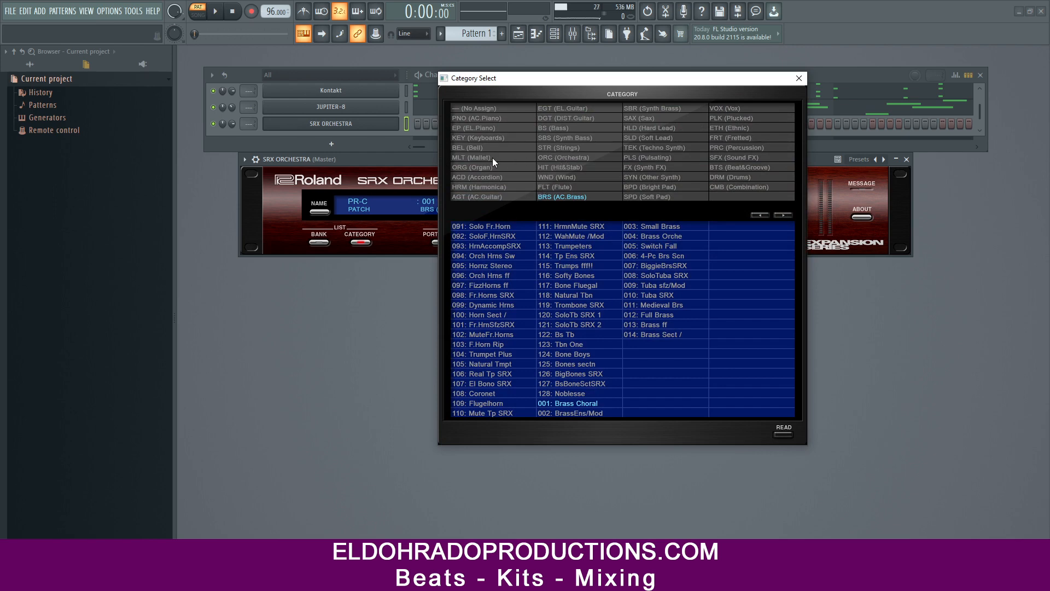
{"action": "left_click", "coordinate": [471, 148]}
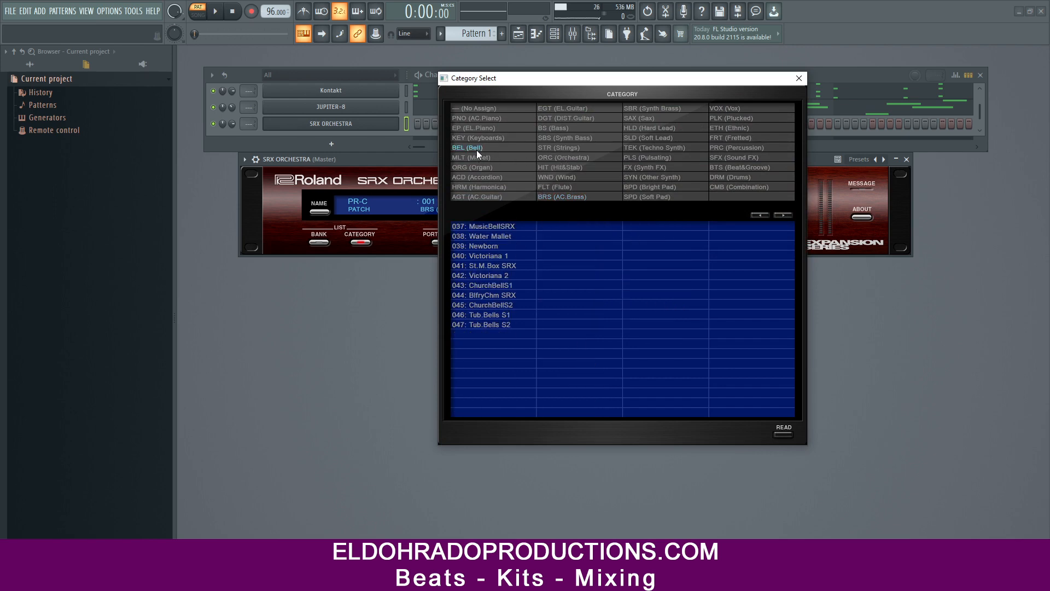
{"action": "left_click", "coordinate": [490, 314]}
{"action": "left_click", "coordinate": [799, 78]}
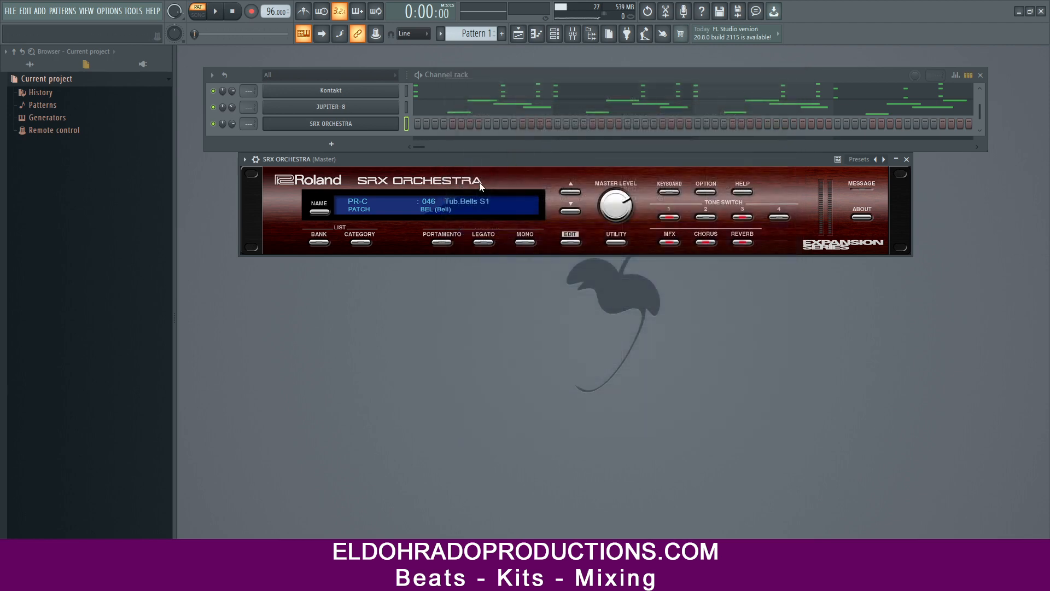
{"action": "key", "text": "space"}
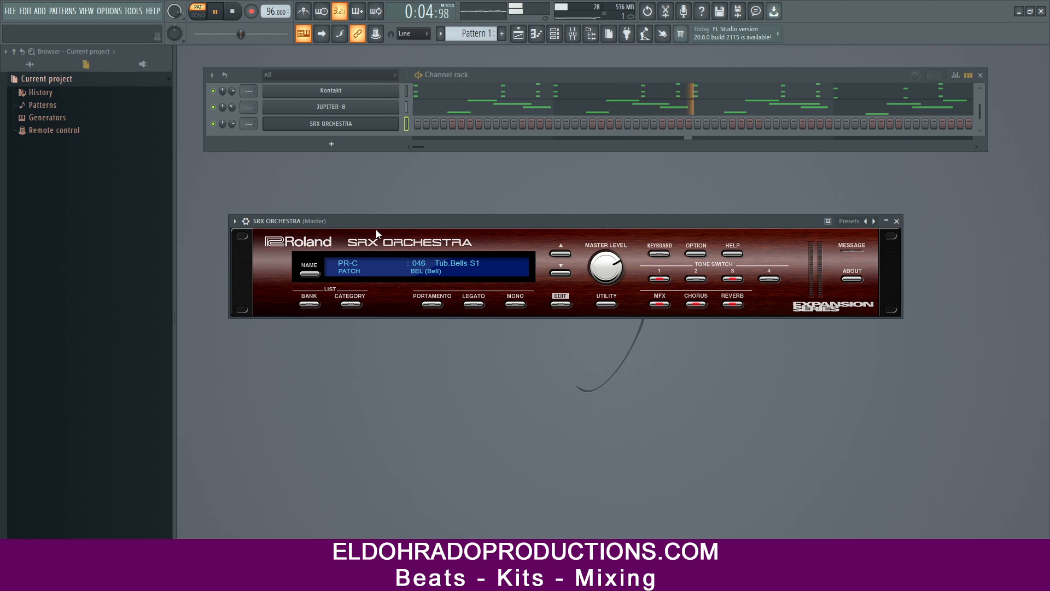
{"action": "key", "text": "space"}
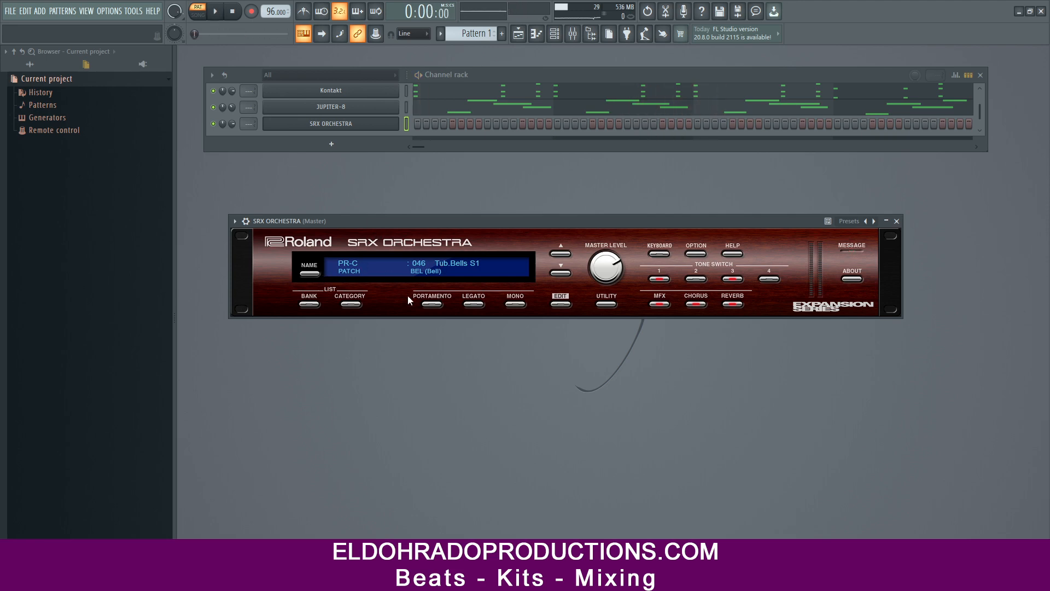
Load the FullHarpsi 1 patch from SRX ORCHESTRA's Keyboards category and close the category browser.
{"action": "left_click", "coordinate": [352, 304]}
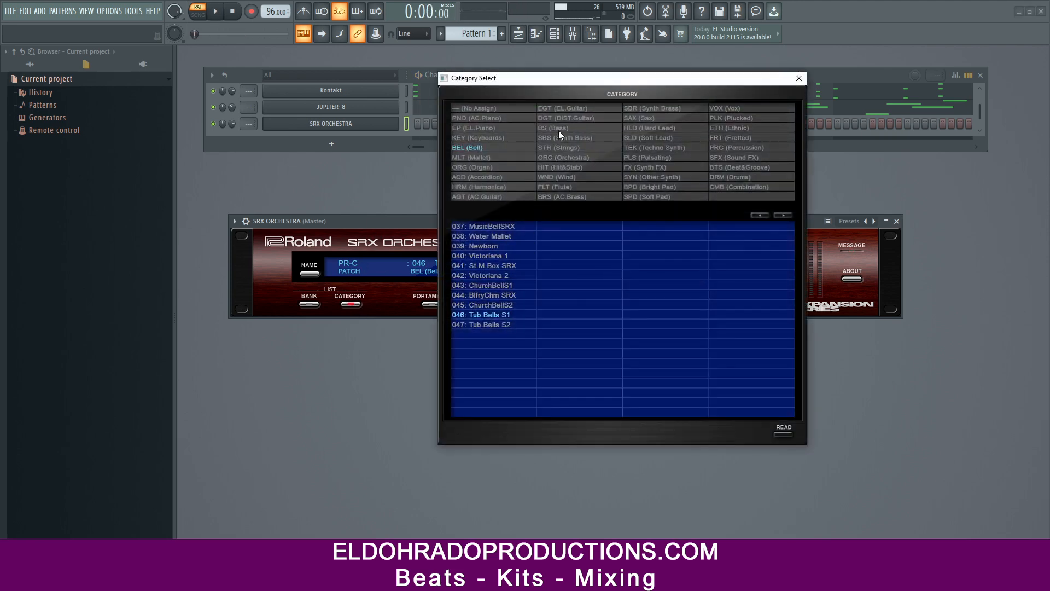
{"action": "left_click", "coordinate": [469, 137]}
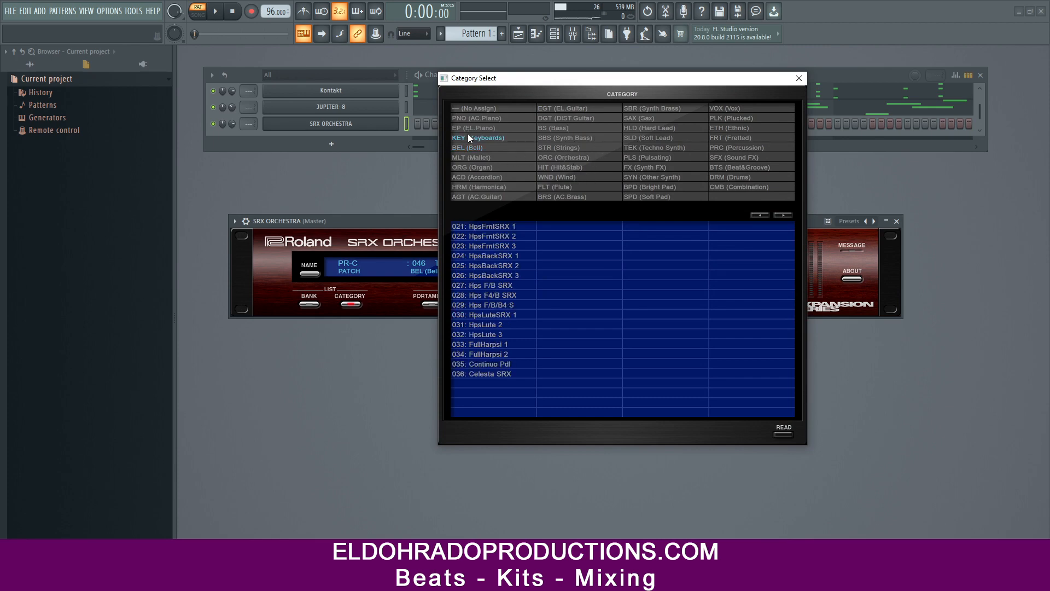
{"action": "left_click", "coordinate": [487, 345]}
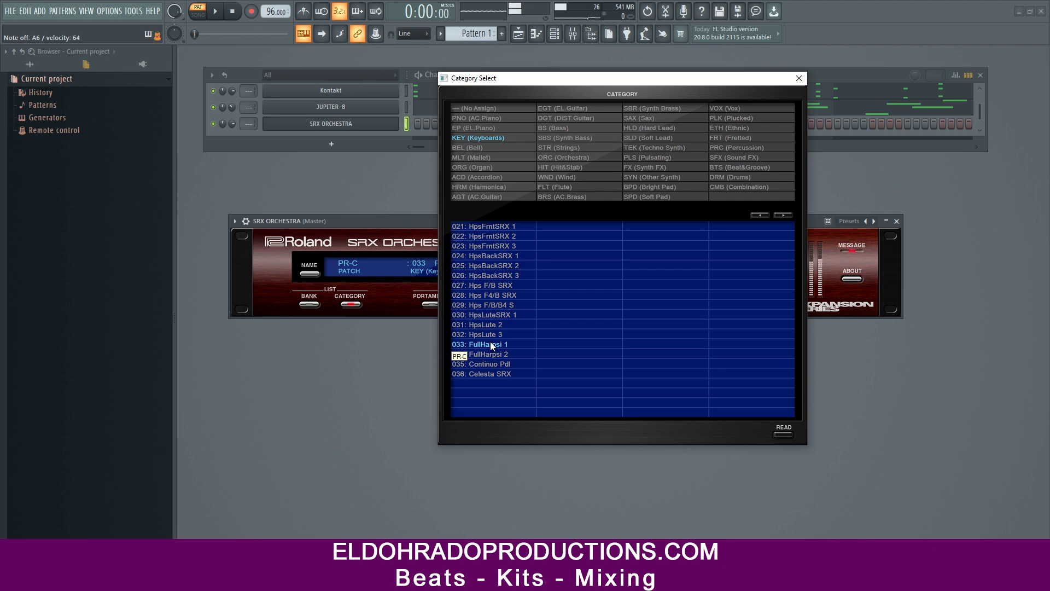
{"action": "left_click", "coordinate": [797, 81]}
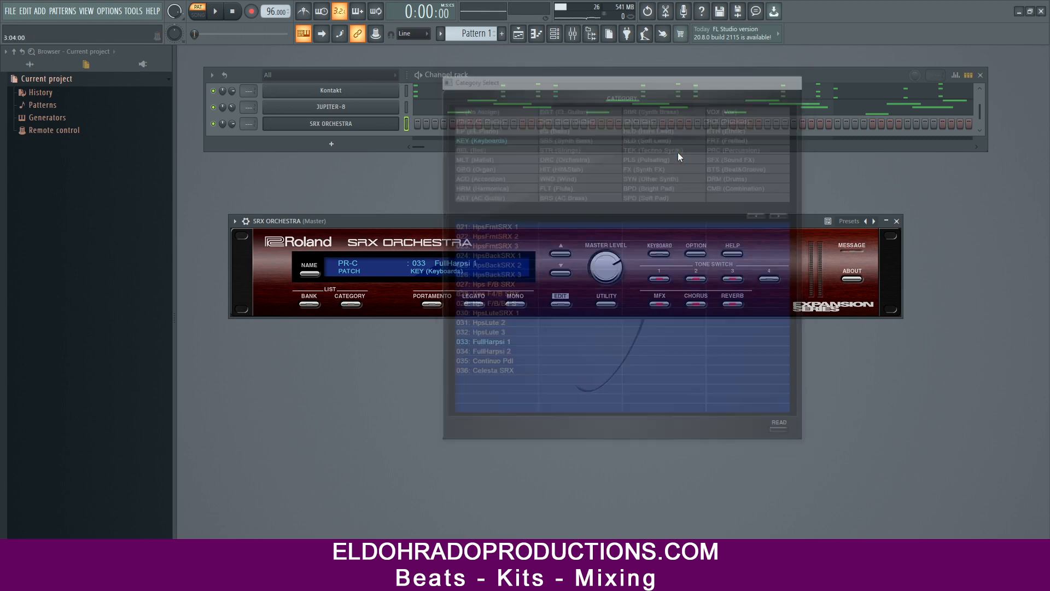
Open SRX ORCHESTRA's piano roll, adjust the note snapping, and draw a D#5, F#5 and A#5 chord almost a full bar long from bar 1.
{"action": "right_click", "coordinate": [397, 118]}
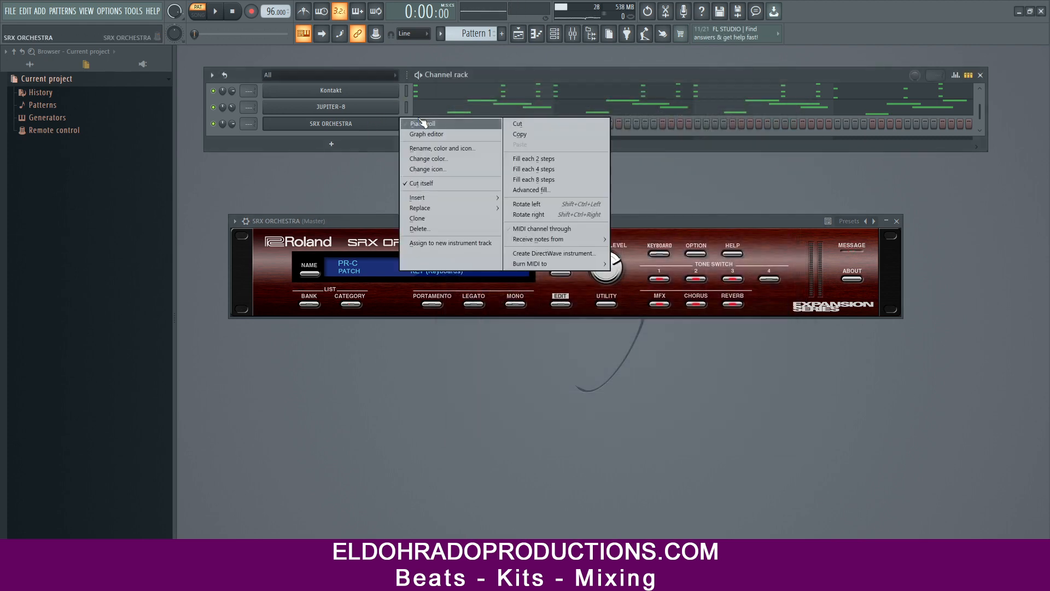
{"action": "left_click", "coordinate": [421, 122]}
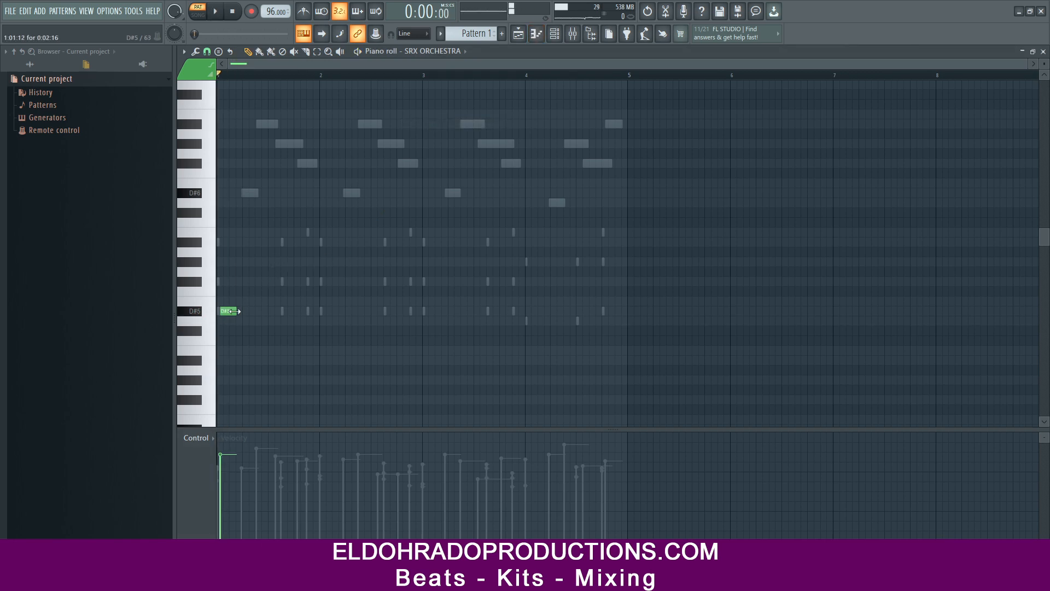
{"action": "left_click_drag", "start_coordinate": [230, 312], "coordinate": [206, 312]}
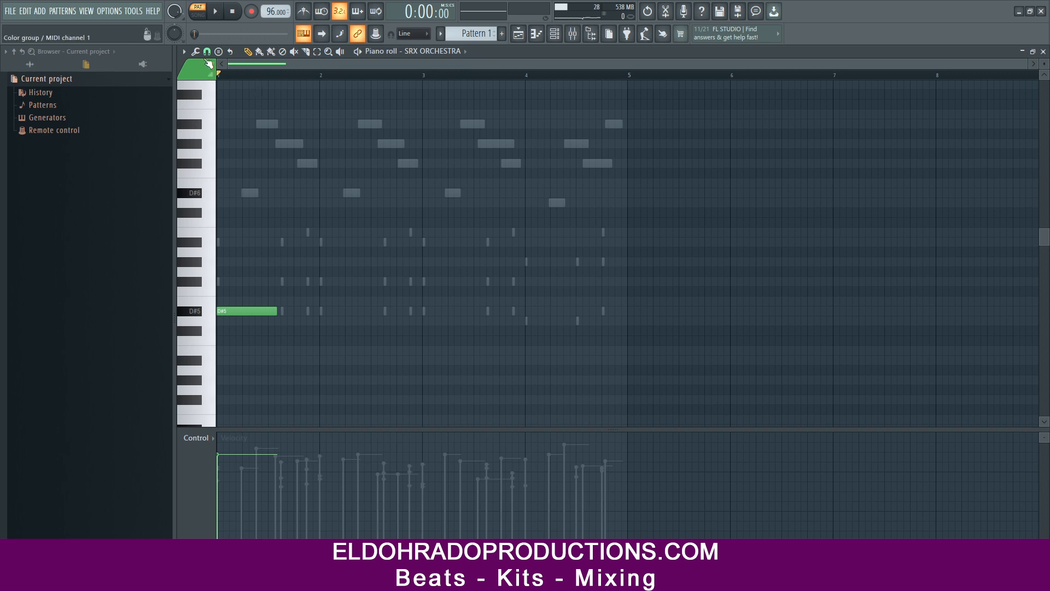
{"action": "left_click", "coordinate": [208, 52]}
{"action": "left_click", "coordinate": [224, 176]}
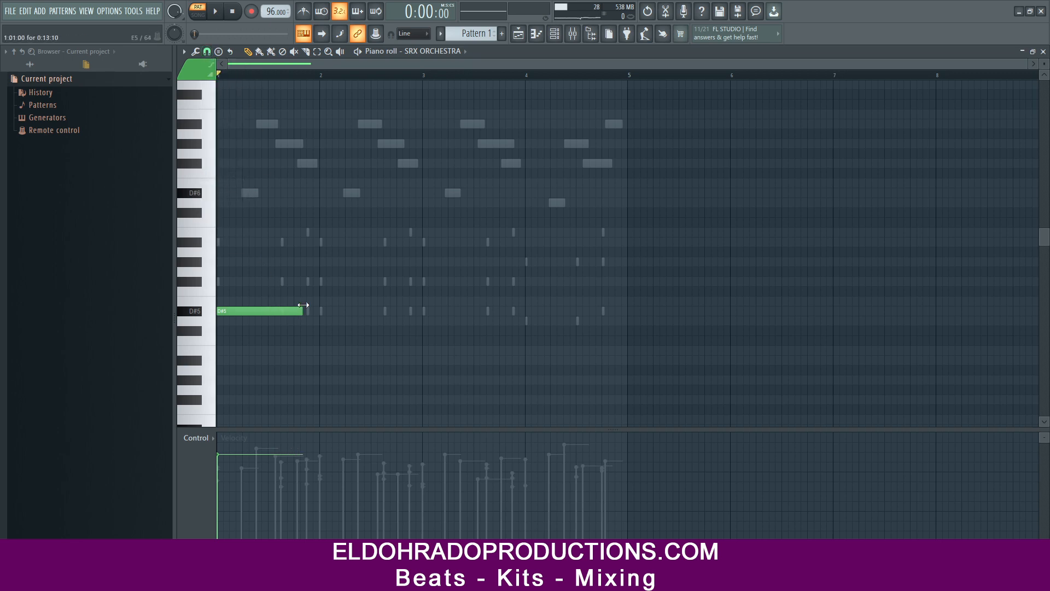
{"action": "left_click", "coordinate": [228, 284]}
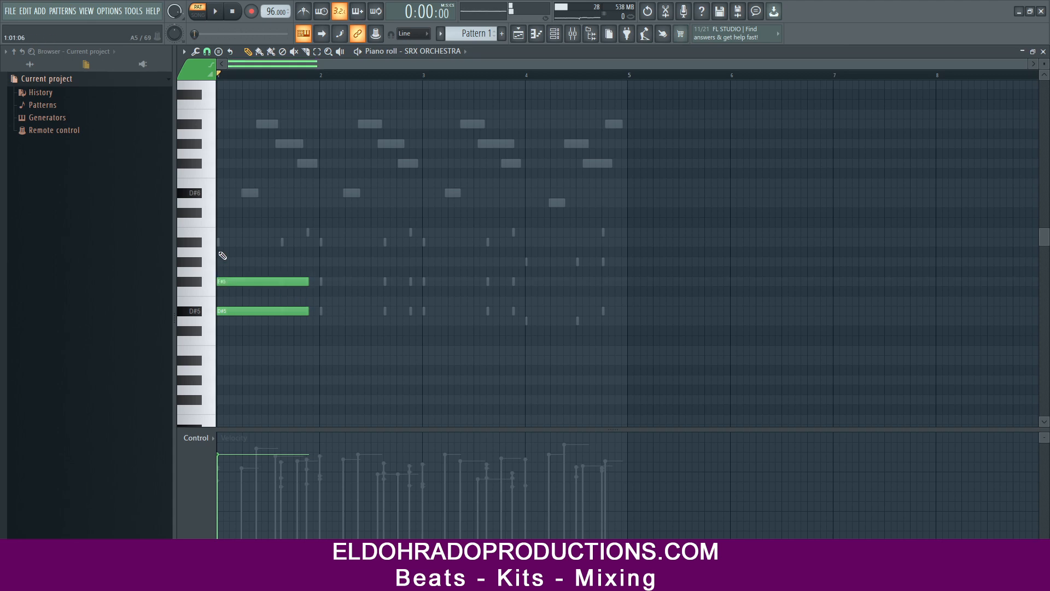
{"action": "left_click", "coordinate": [221, 242]}
Audition the chord and shorten its three notes to 14 steps, ending where the late string hit in bar 1 starts.
{"action": "key", "text": "space"}
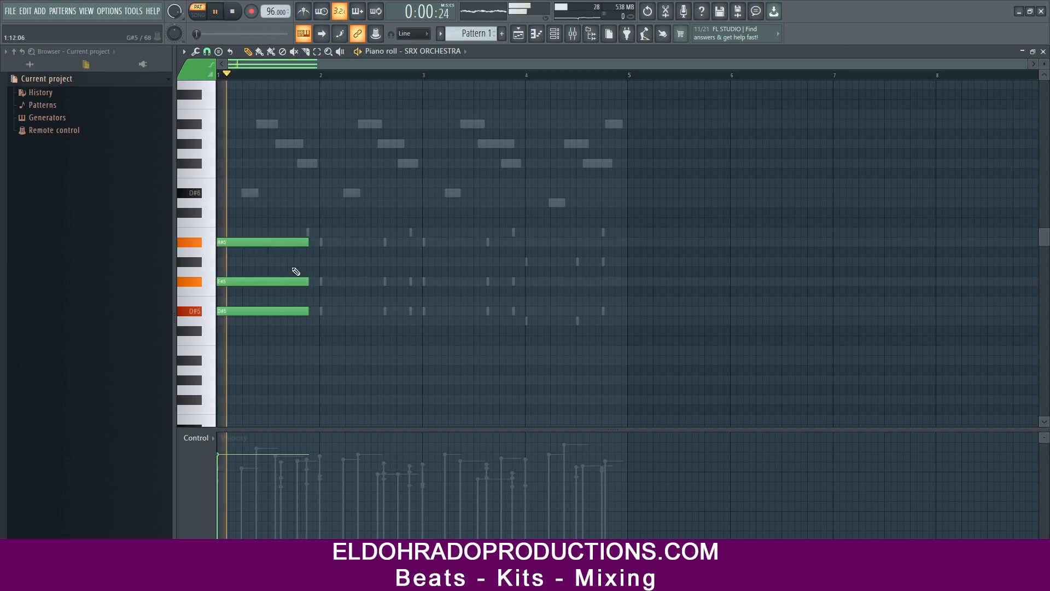
{"action": "scroll", "coordinate": [313, 78], "scroll_direction": "up", "scroll_amount": 2}
{"action": "scroll", "coordinate": [313, 78], "scroll_direction": "up", "scroll_amount": 3}
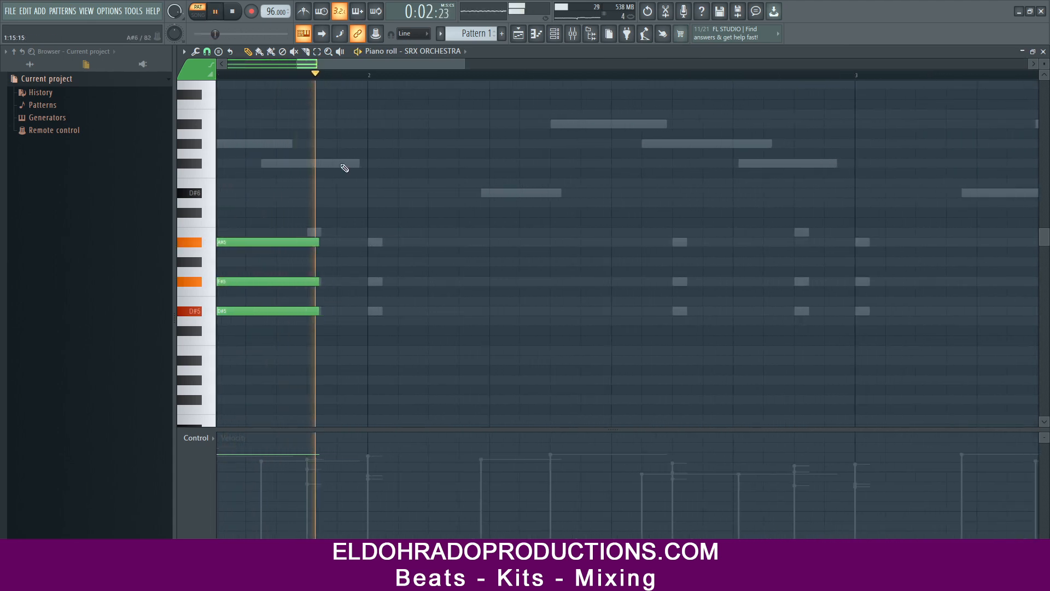
{"action": "key", "text": "space"}
{"action": "mouse_move", "coordinate": [327, 249]}
{"action": "left_mouse_down"}
{"action": "mouse_move", "coordinate": [288, 239]}
{"action": "mouse_move", "coordinate": [302, 241]}
{"action": "left_mouse_up"}
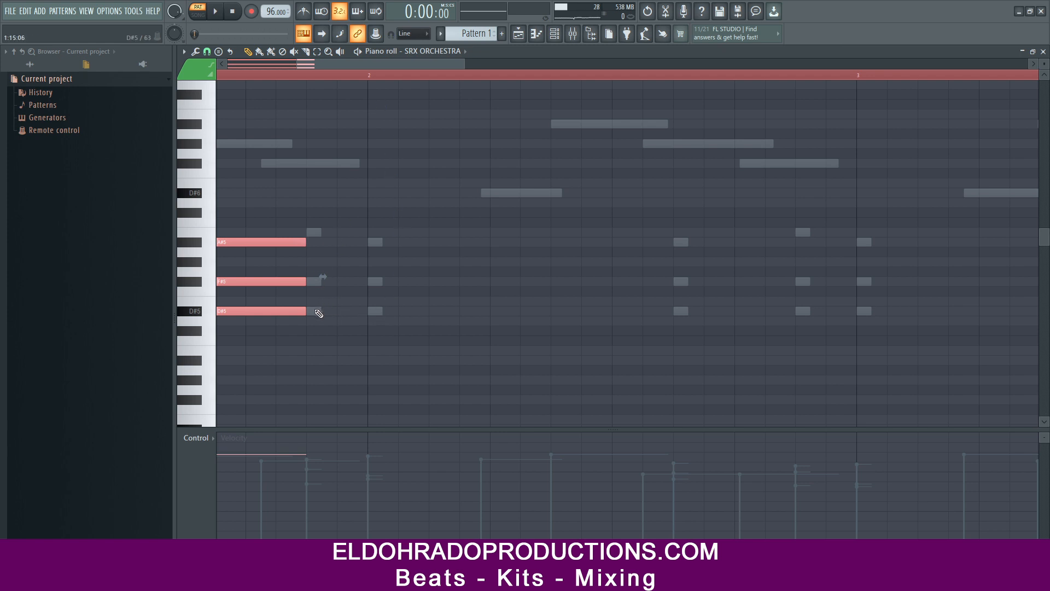
Add a second chord of D#5, F#5 and B5 that fills the remaining gap up to bar 2.
{"action": "mouse_move", "coordinate": [326, 310]}
{"action": "left_mouse_down"}
{"action": "mouse_move", "coordinate": [717, 310]}
{"action": "mouse_move", "coordinate": [402, 312]}
{"action": "left_mouse_up"}
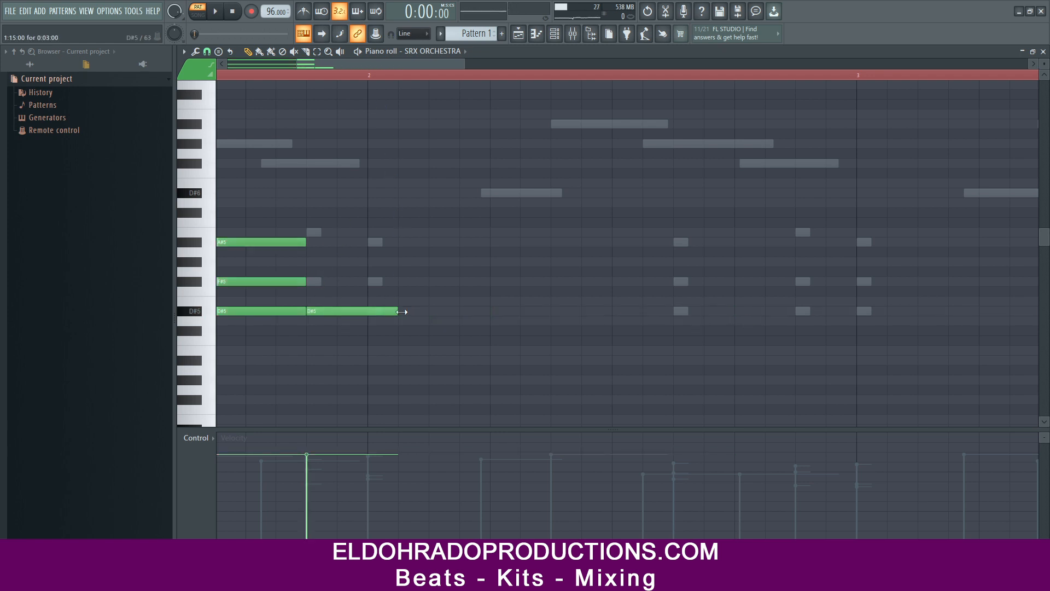
{"action": "left_click", "coordinate": [317, 281]}
{"action": "left_click", "coordinate": [312, 242]}
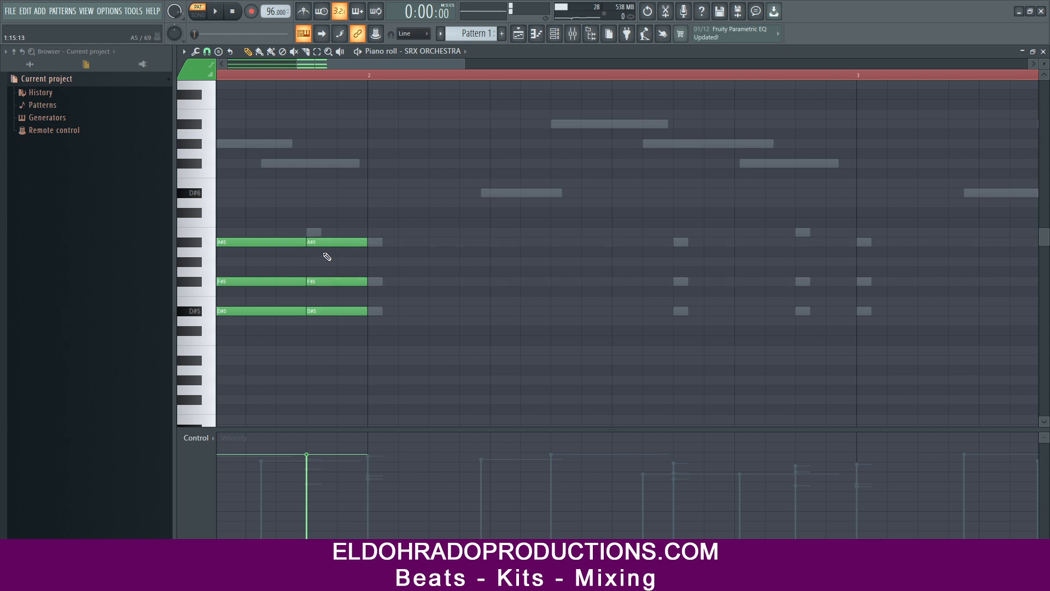
{"action": "left_click_drag", "start_coordinate": [318, 242], "coordinate": [317, 230]}
Duplicate the two bar 1 chords so that they repeat through bars 2, 3 and 4.
{"action": "left_click_drag", "start_coordinate": [402, 385], "coordinate": [265, 195]}
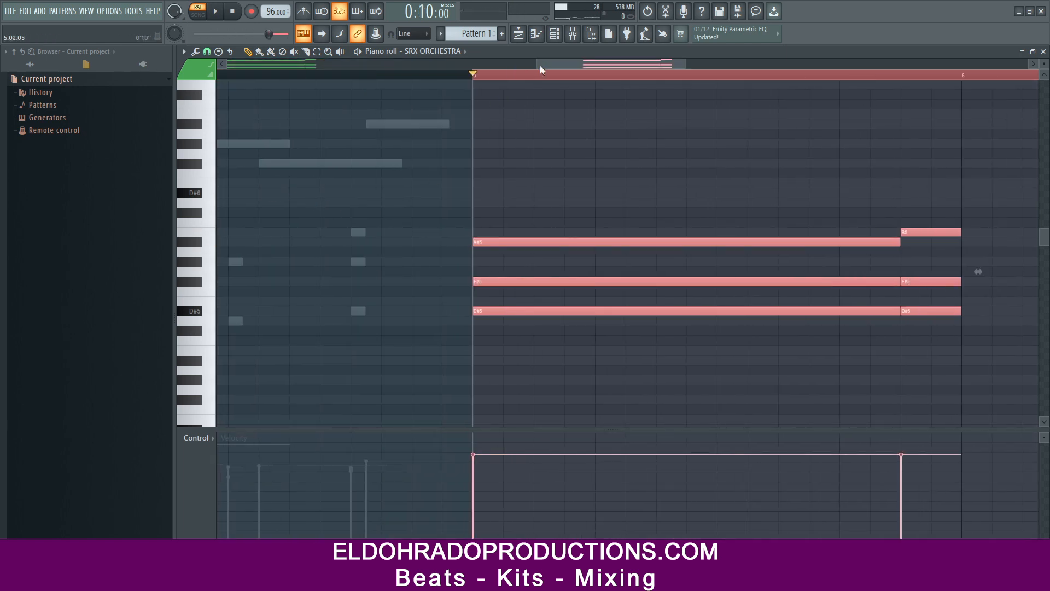
{"action": "left_click_drag", "start_coordinate": [540, 61], "coordinate": [64, 86]}
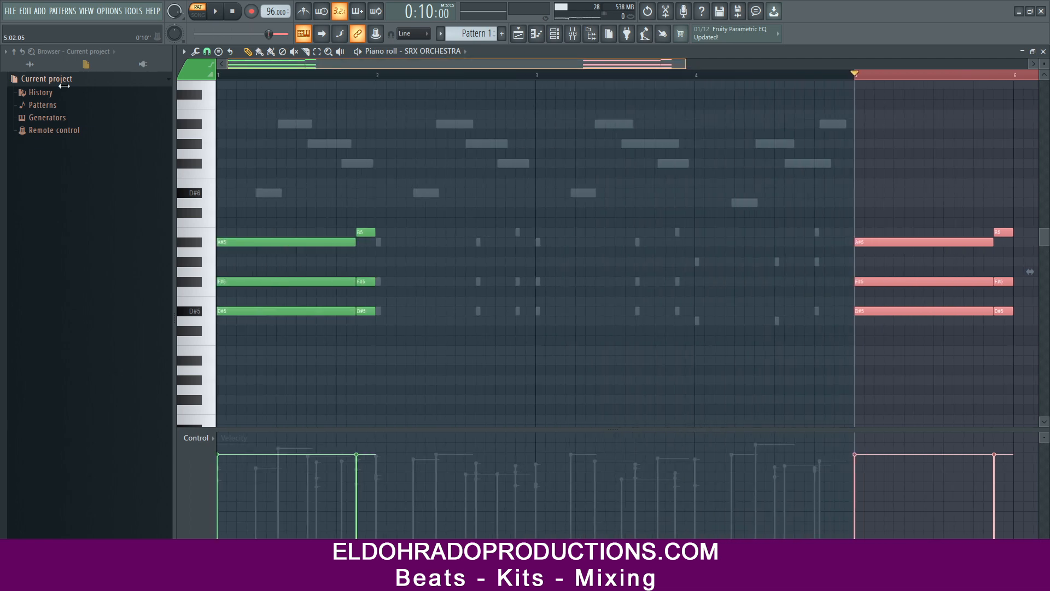
{"action": "mouse_move", "coordinate": [868, 243]}
{"action": "left_mouse_down"}
{"action": "mouse_move", "coordinate": [395, 242]}
{"action": "mouse_move", "coordinate": [721, 246]}
{"action": "left_mouse_up"}
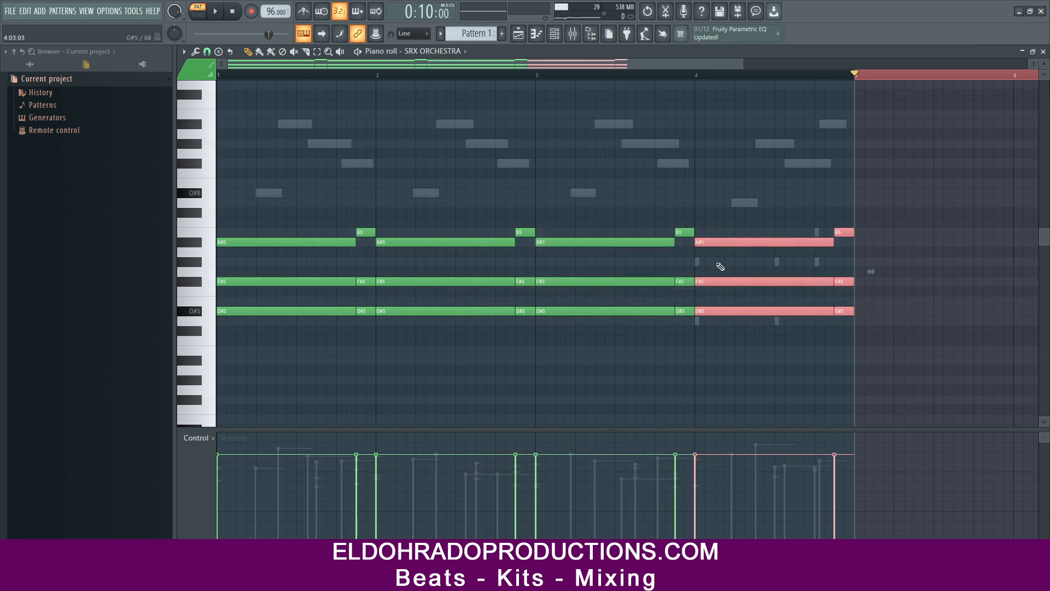
Reduce the long chord in bar 4 to D5 and G#5, matching the ghost notes of the strings.
{"action": "left_click", "coordinate": [730, 271]}
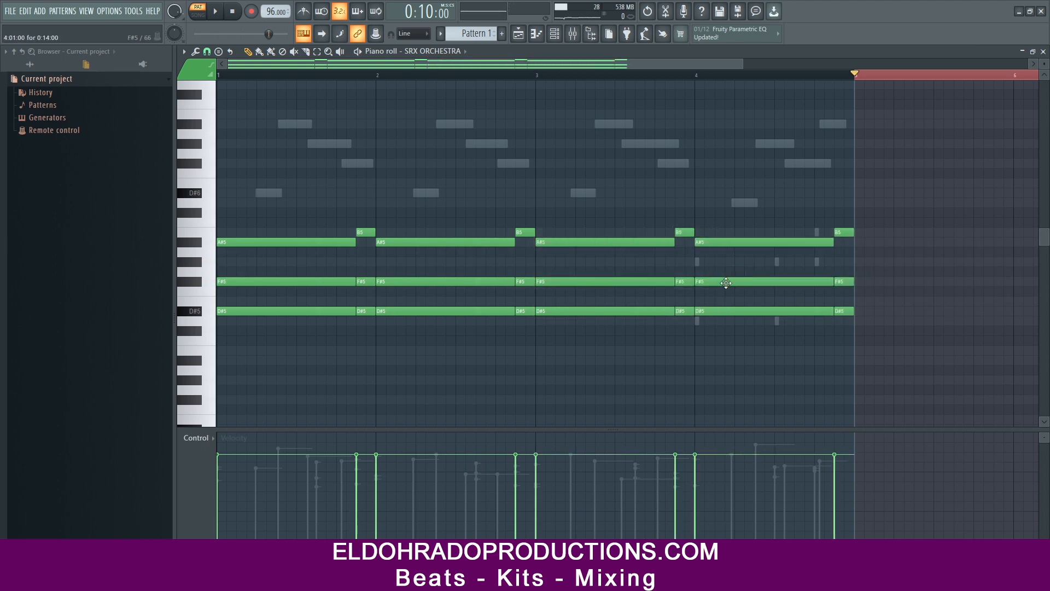
{"action": "left_click_drag", "start_coordinate": [725, 282], "coordinate": [717, 320]}
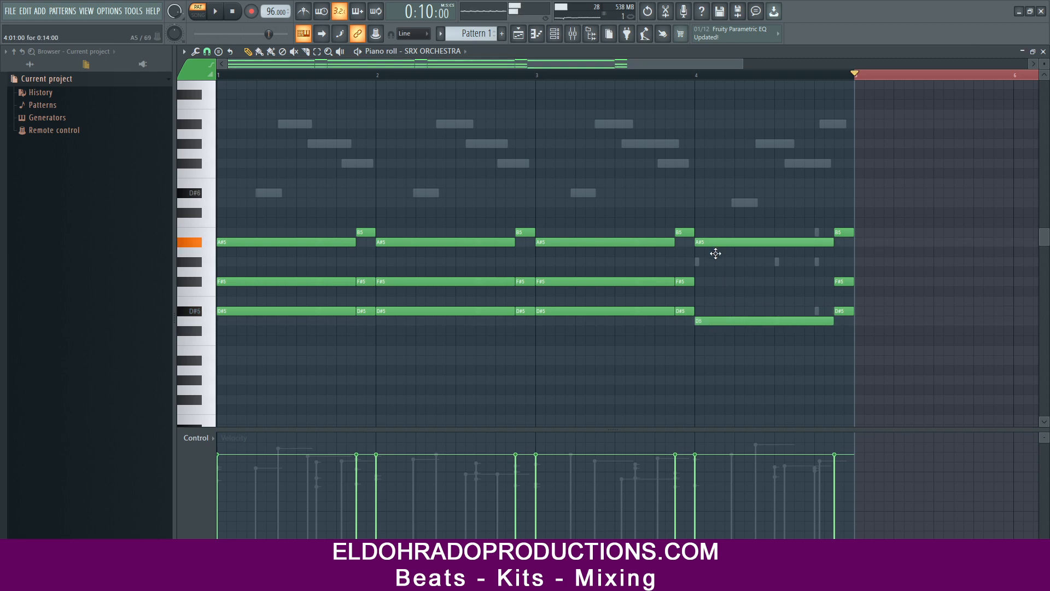
{"action": "left_click_drag", "start_coordinate": [716, 253], "coordinate": [715, 266]}
Shorten bar 4's long notes to the last string hit and extend the closing chord back to meet them, voiced D#5, G#5 and B5.
{"action": "left_click_drag", "start_coordinate": [837, 356], "coordinate": [813, 247]}
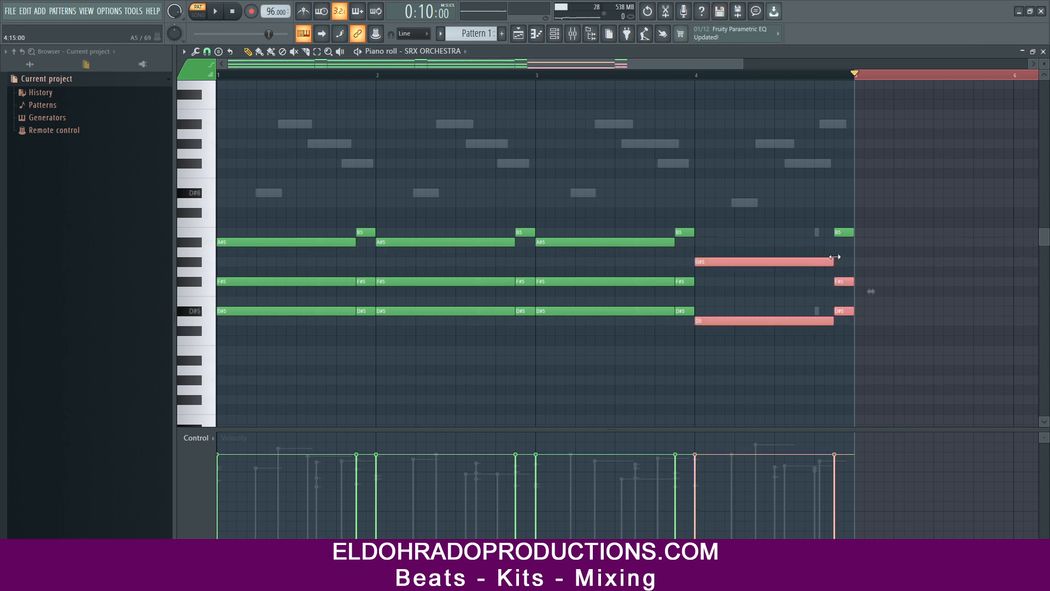
{"action": "left_click_drag", "start_coordinate": [832, 352], "coordinate": [809, 257]}
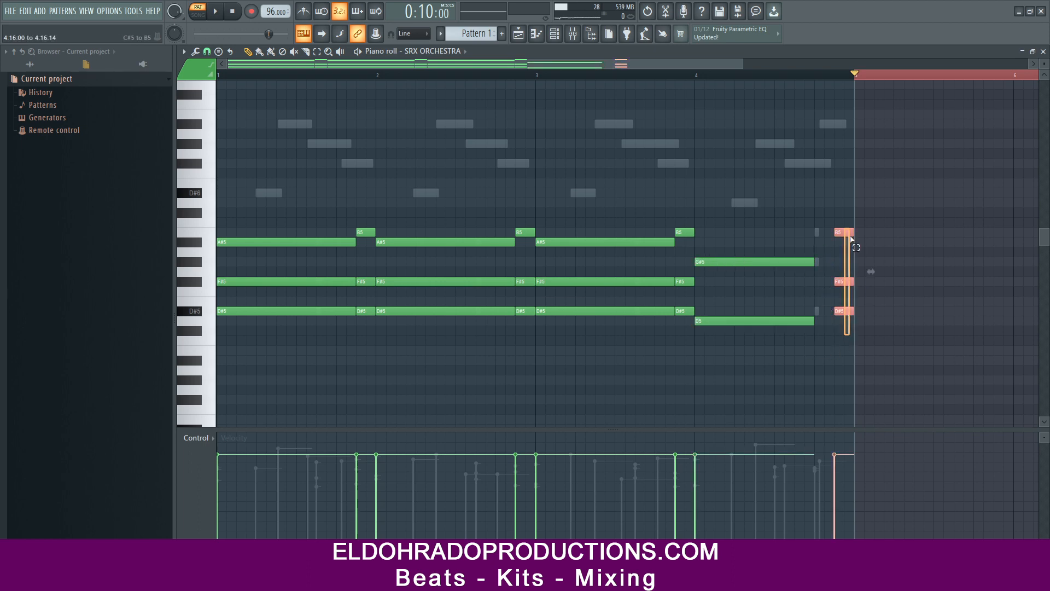
{"action": "mouse_move", "coordinate": [838, 235]}
{"action": "left_mouse_down"}
{"action": "mouse_move", "coordinate": [825, 235]}
{"action": "mouse_move", "coordinate": [826, 259]}
{"action": "mouse_move", "coordinate": [831, 232]}
{"action": "left_mouse_up"}
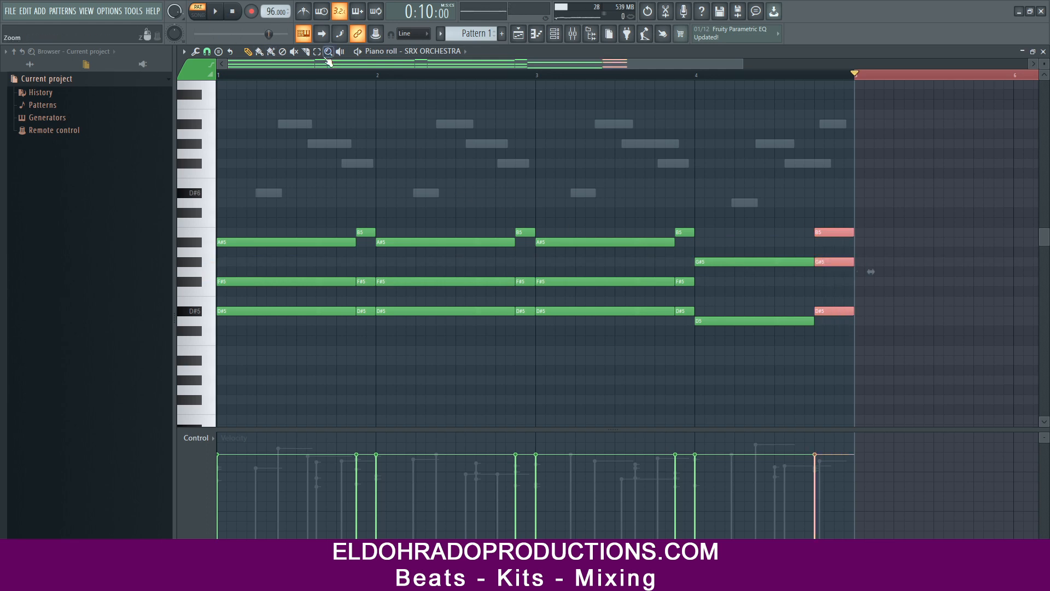
{"action": "left_click", "coordinate": [321, 79]}
{"action": "key", "text": "space"}
{"action": "key", "text": "space"}
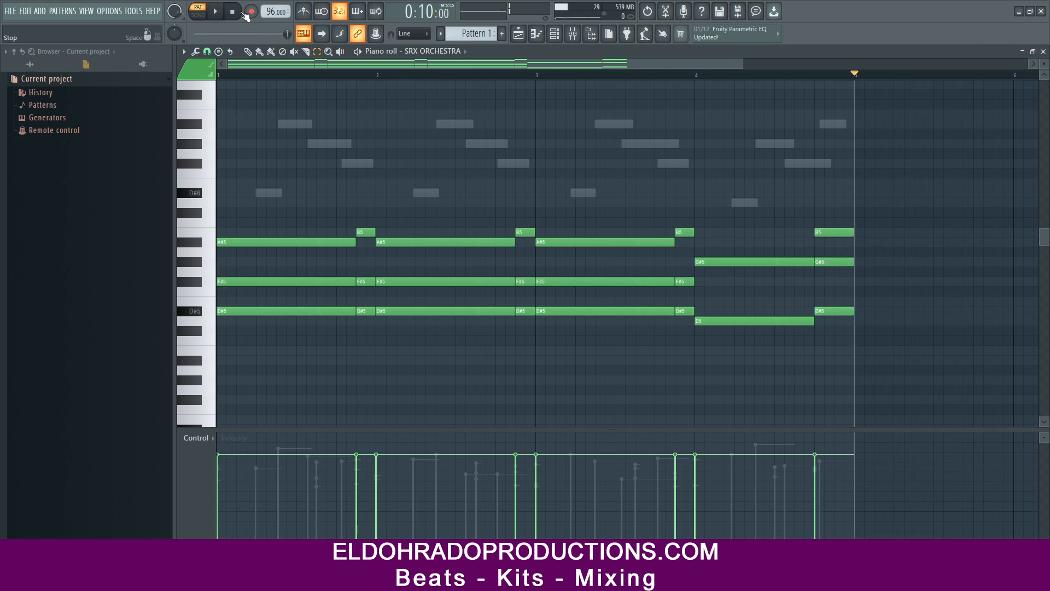
Play the pattern from the start, close the piano roll and lower the SRX ORCHESTRA channel volume to about 42%.
{"action": "left_click", "coordinate": [240, 12]}
{"action": "key", "text": "space"}
{"action": "left_click", "coordinate": [1043, 52]}
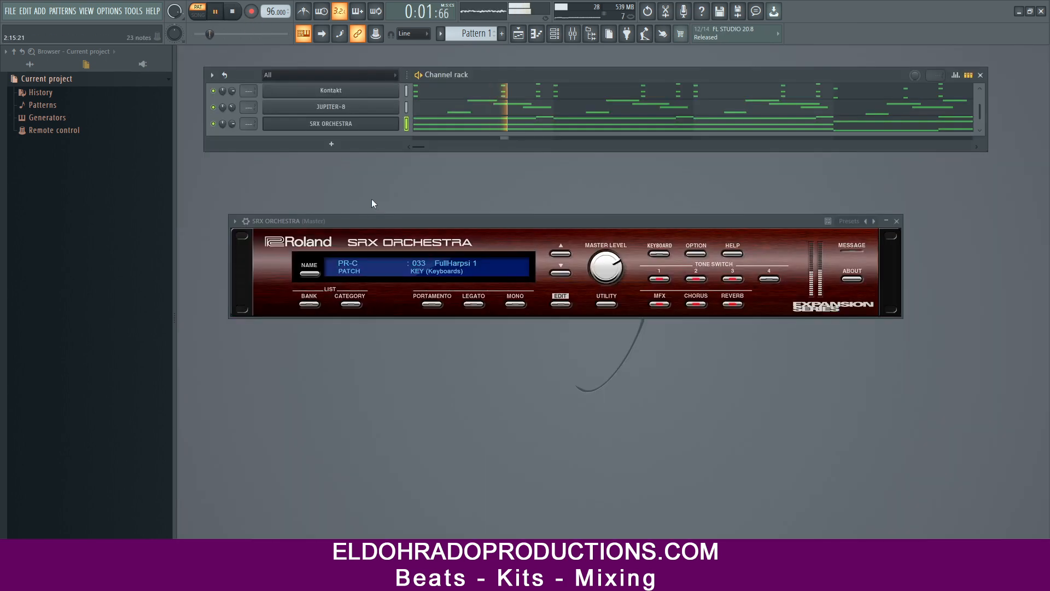
{"action": "left_click_drag", "start_coordinate": [232, 124], "coordinate": [232, 146]}
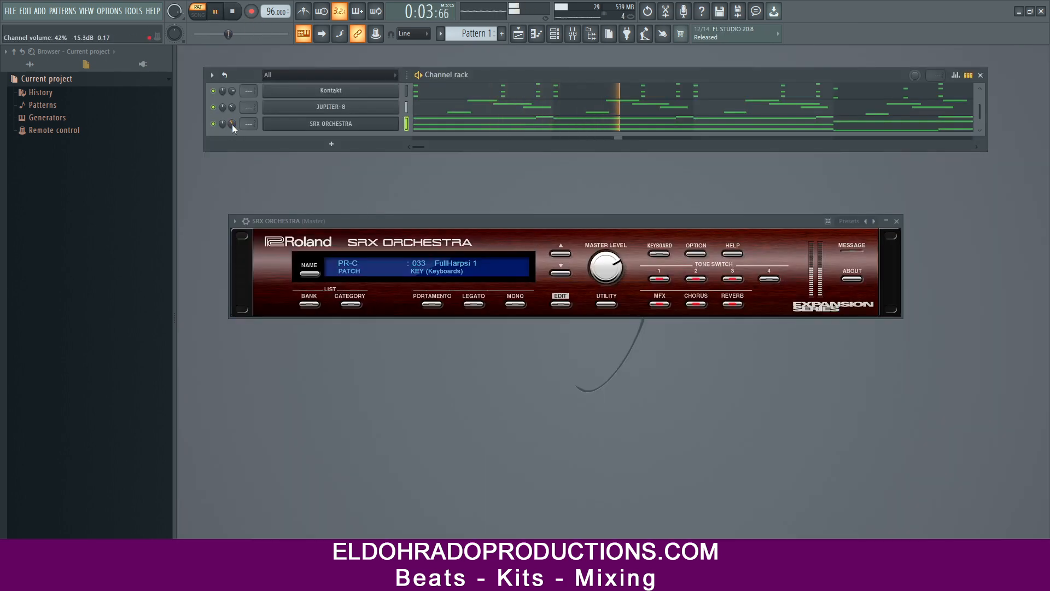
Reopen SRX ORCHESTRA's piano roll and duplicate the lowest chord notes, the D#5 and D5 row, one octave down.
{"action": "right_click", "coordinate": [395, 124]}
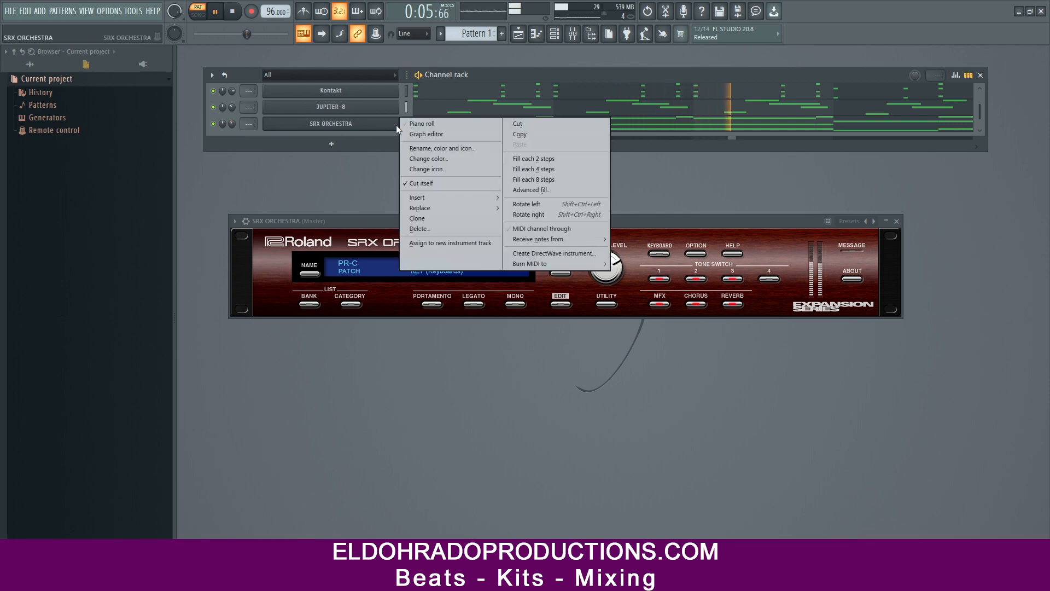
{"action": "left_click", "coordinate": [422, 123]}
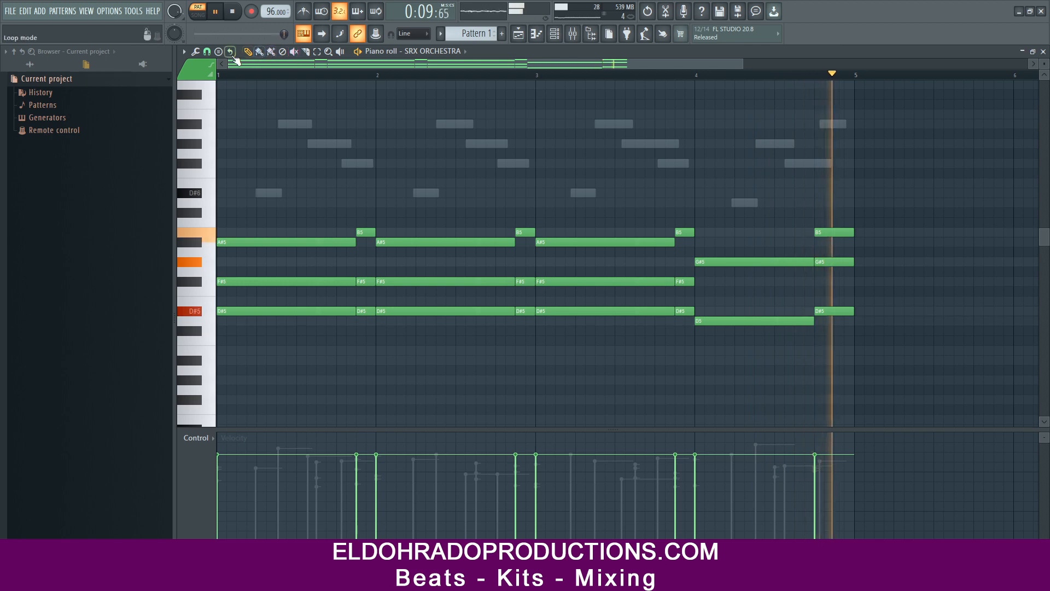
{"action": "key", "text": "space"}
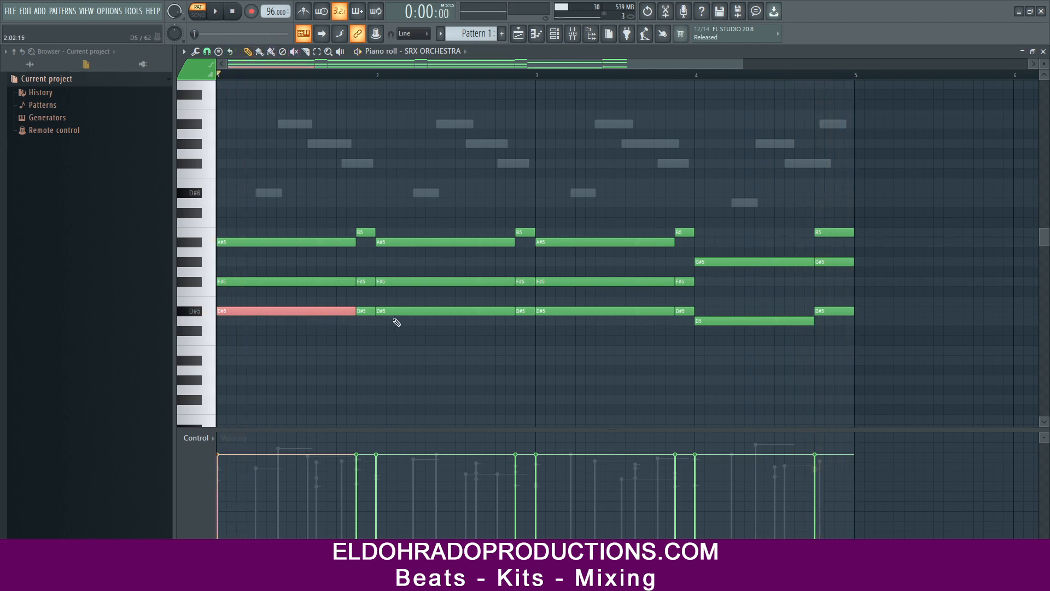
{"action": "left_click_drag", "start_coordinate": [478, 316], "coordinate": [835, 327]}
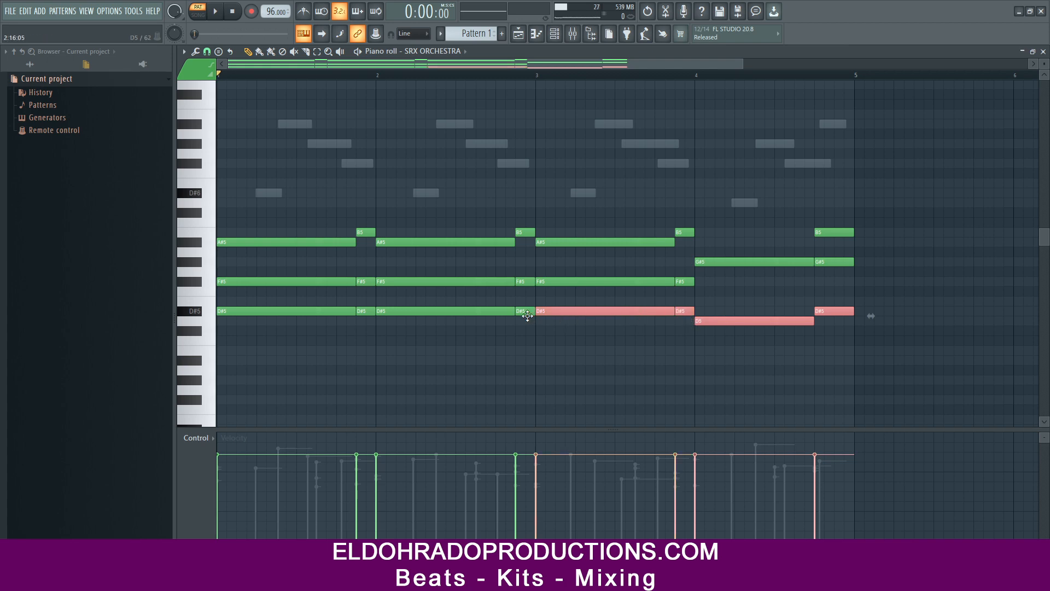
{"action": "double_click", "coordinate": [325, 311]}
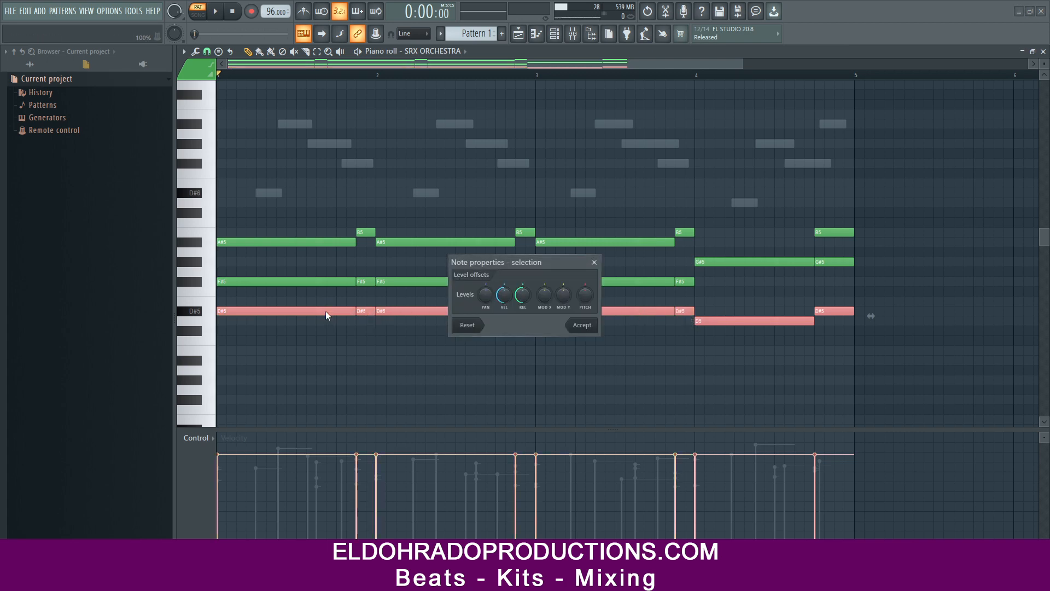
{"action": "left_click", "coordinate": [594, 263]}
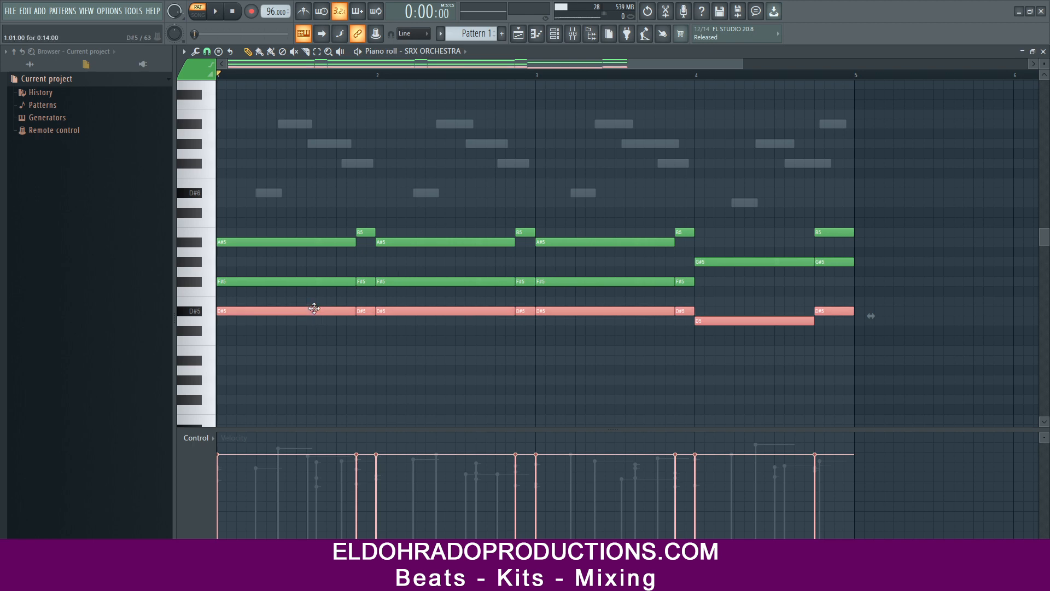
{"action": "left_click", "coordinate": [313, 309]}
Play the pattern outside the piano roll, raise the tempo to 99 BPM and move the Channel rack slightly lower.
{"action": "key", "text": "space"}
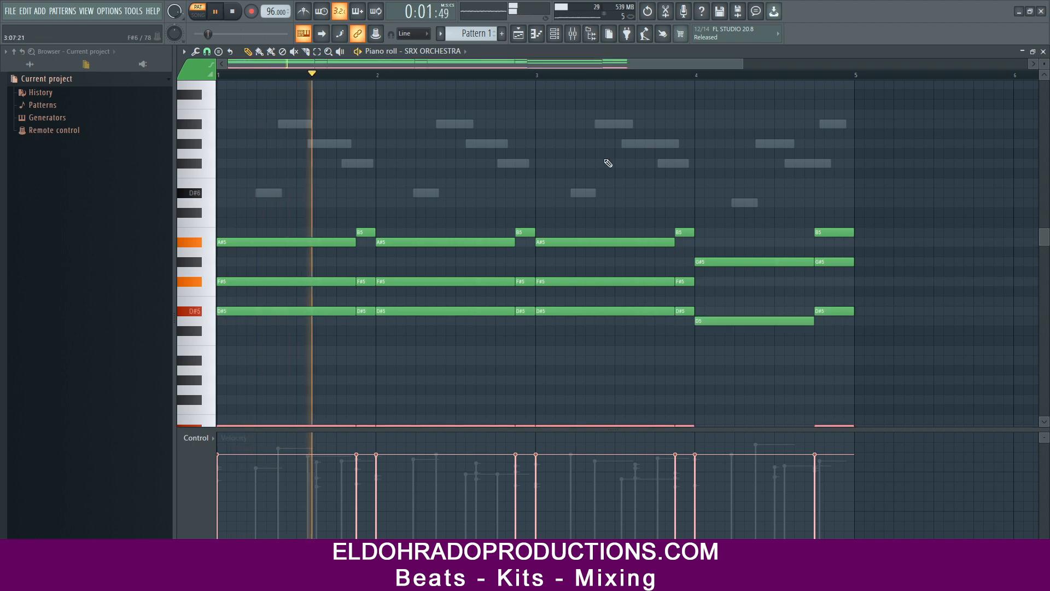
{"action": "left_click", "coordinate": [1043, 51]}
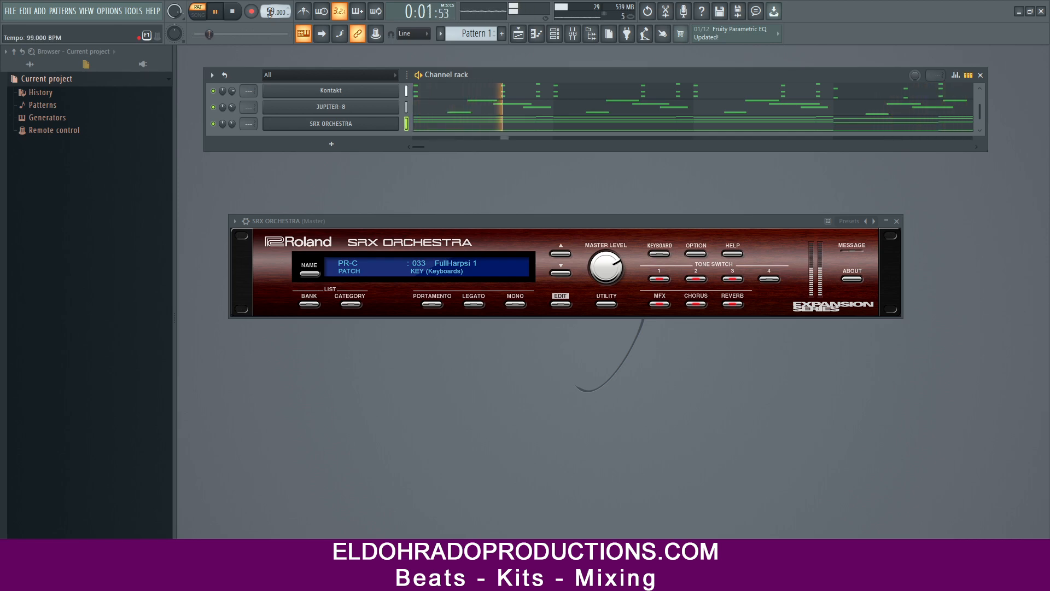
{"action": "left_click_drag", "start_coordinate": [442, 72], "coordinate": [454, 110]}
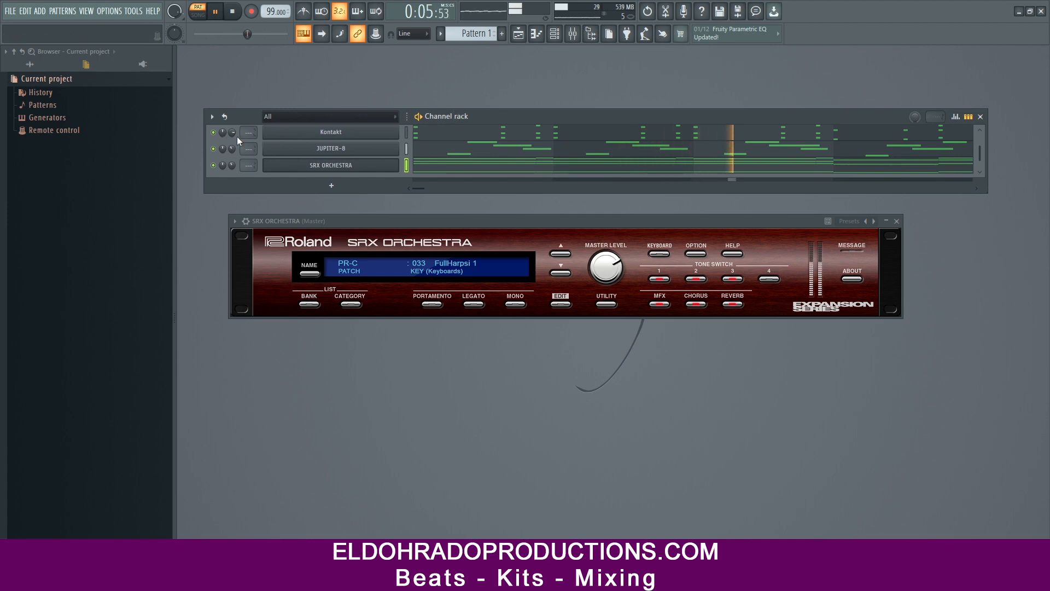
Open the Kontakt strings instrument, check the velocity thresholds on its Staccato overlay page and close the plugin window.
{"action": "left_click", "coordinate": [307, 138]}
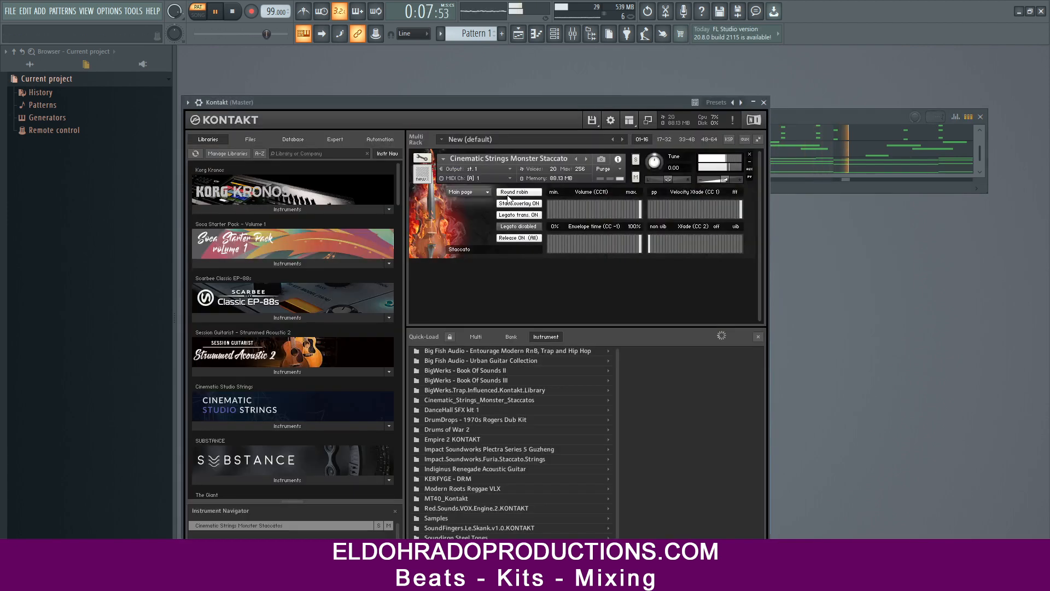
{"action": "left_click", "coordinate": [467, 192]}
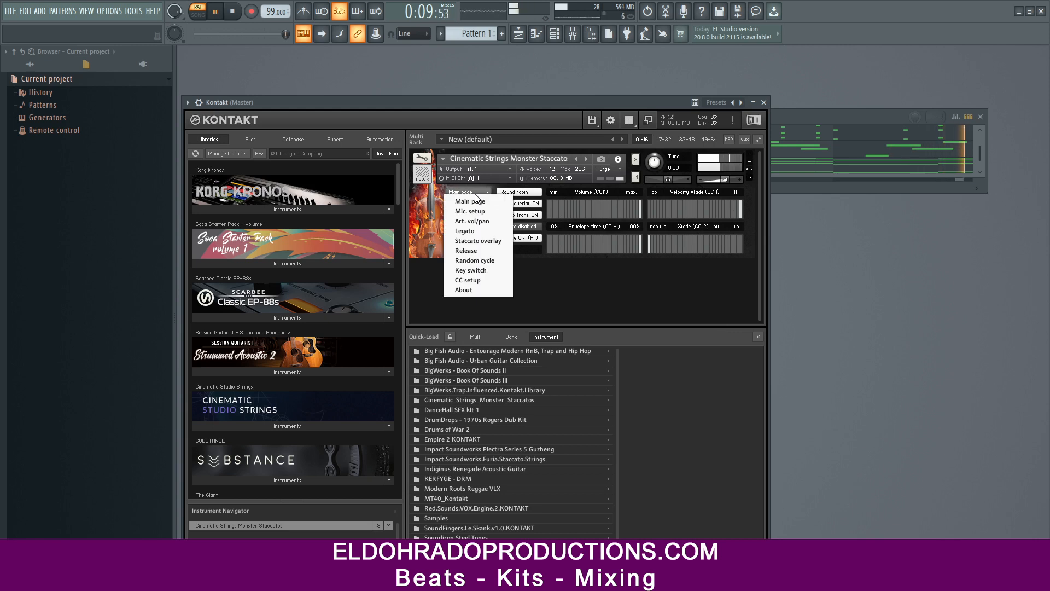
{"action": "left_click", "coordinate": [475, 240]}
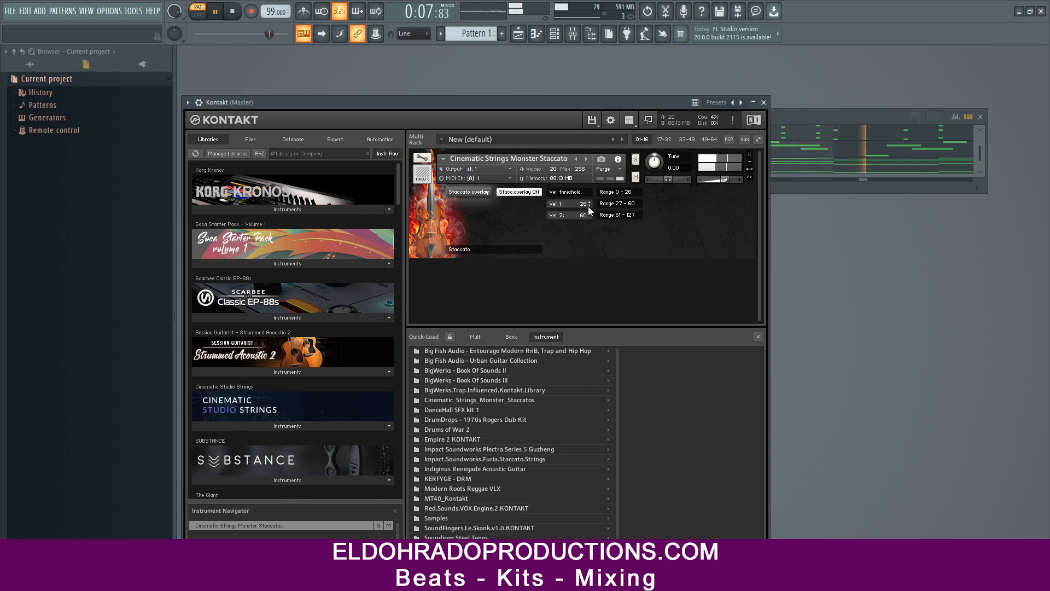
{"action": "key", "text": "Escape"}
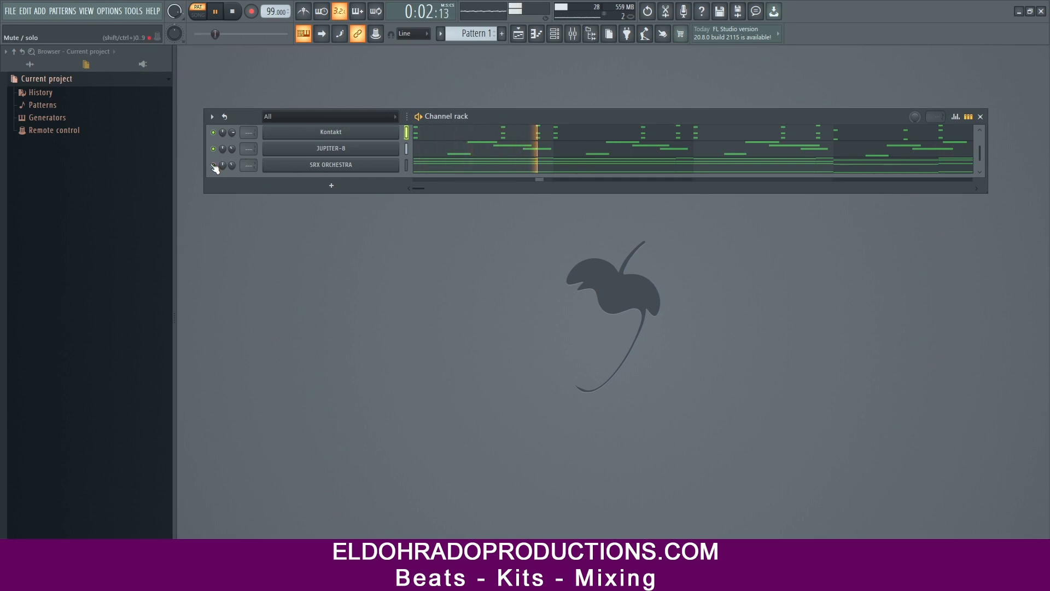
Stop playback, browse to the Kicks folder of the Modern Dancehall Kit and load MD Kick Hard 1 onto the SRX ORCHESTRA channel.
{"action": "left_click", "coordinate": [31, 65]}
{"action": "key", "text": "space"}
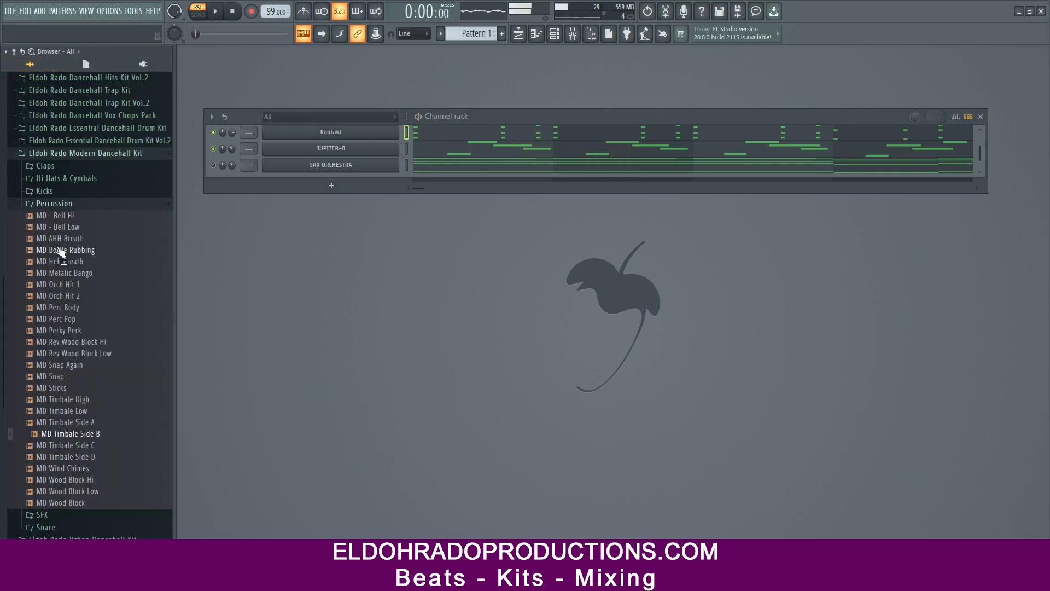
{"action": "left_click", "coordinate": [71, 217]}
{"action": "left_click", "coordinate": [66, 206]}
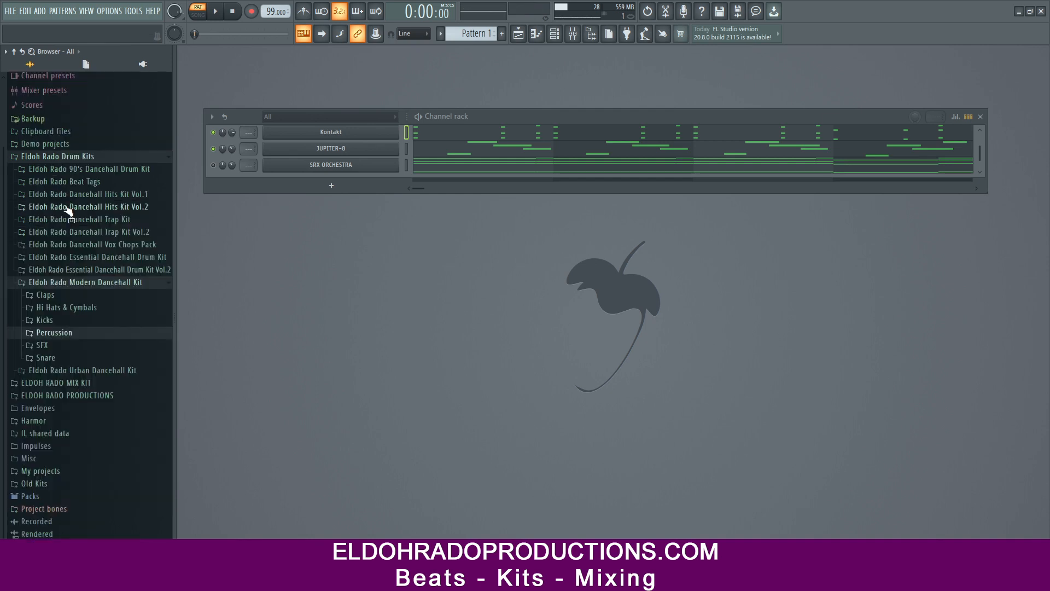
{"action": "left_click", "coordinate": [55, 320]}
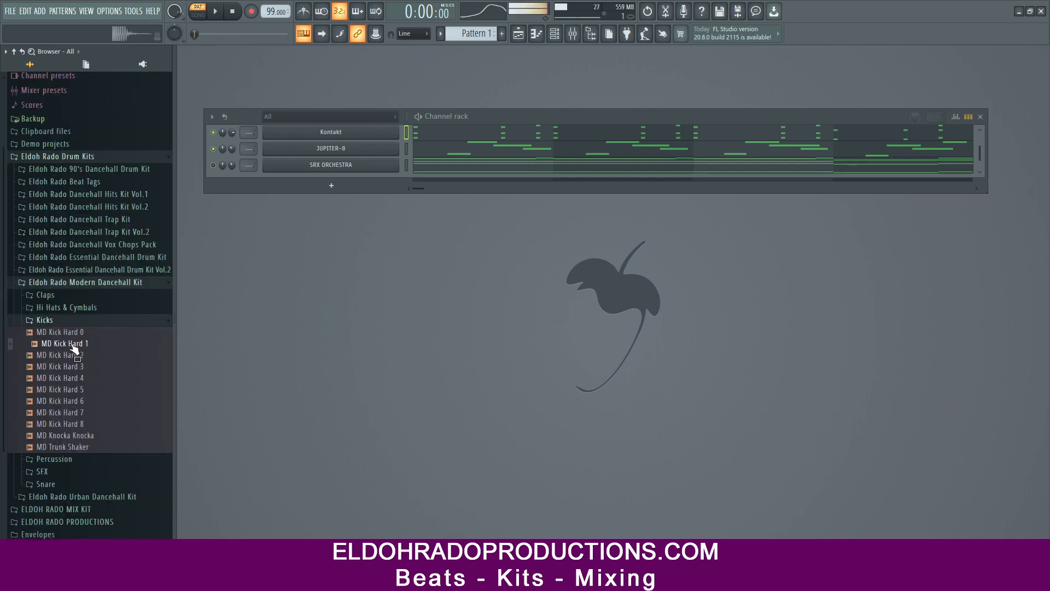
{"action": "left_click_drag", "start_coordinate": [75, 349], "coordinate": [319, 172]}
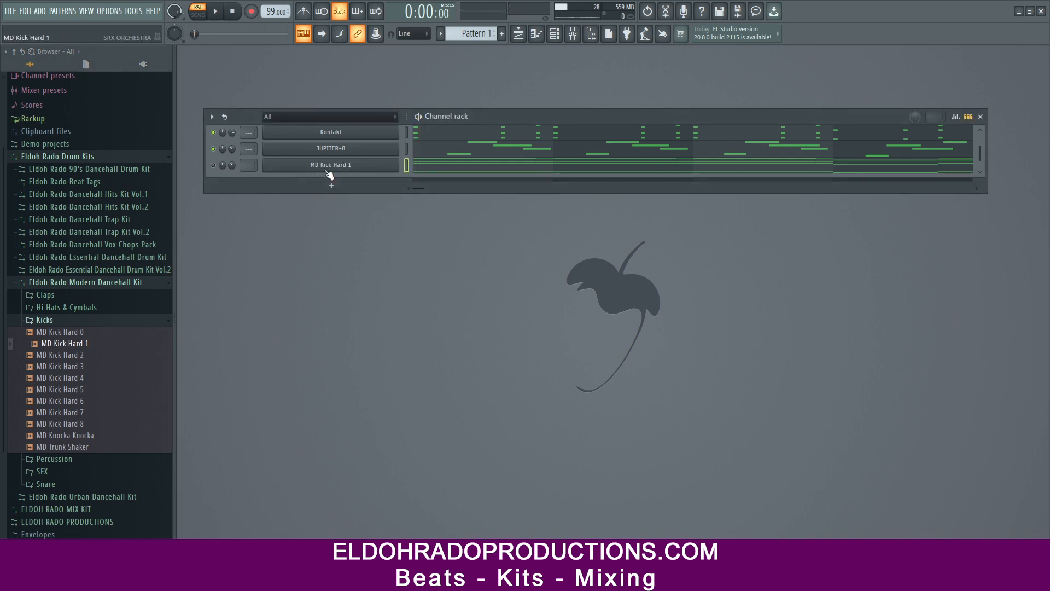
Open MD Kick Hard 1 in a new channel, place a kick on its first step and play the pattern.
{"action": "right_click", "coordinate": [327, 172]}
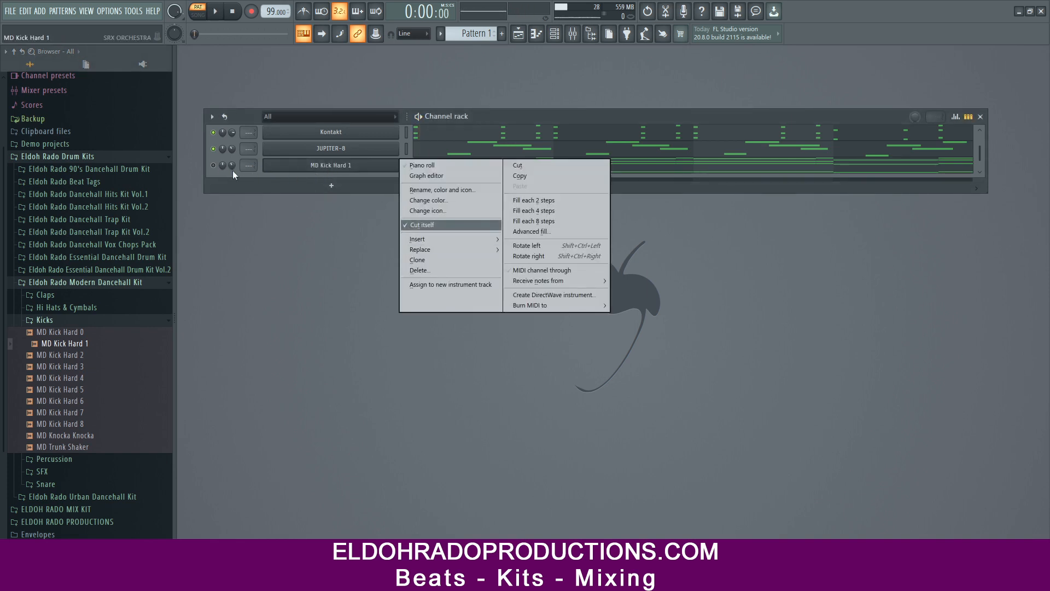
{"action": "left_click", "coordinate": [273, 180]}
{"action": "left_click", "coordinate": [241, 185]}
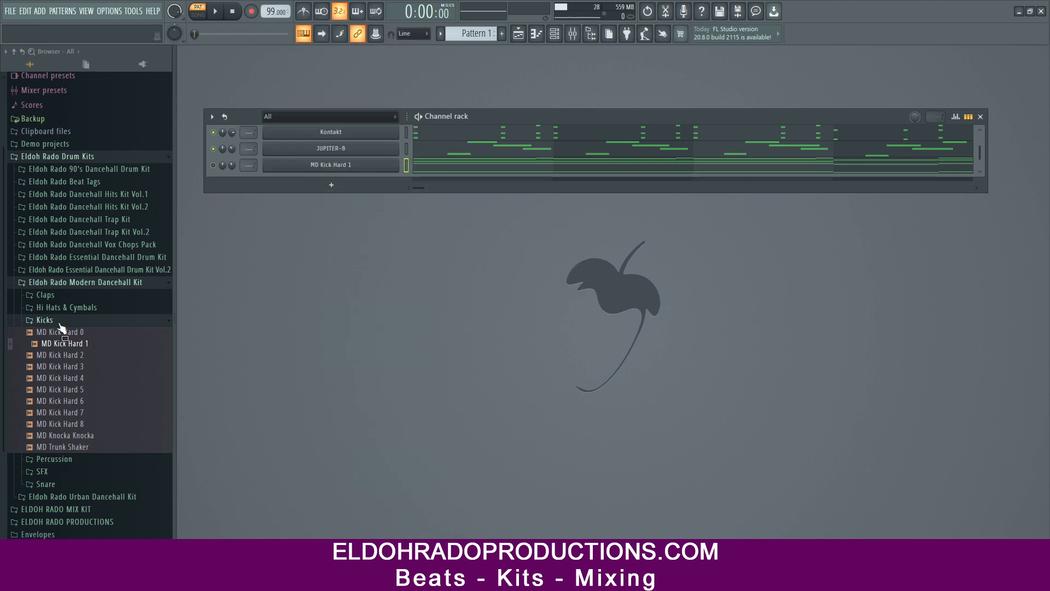
{"action": "left_click_drag", "start_coordinate": [61, 327], "coordinate": [309, 186]}
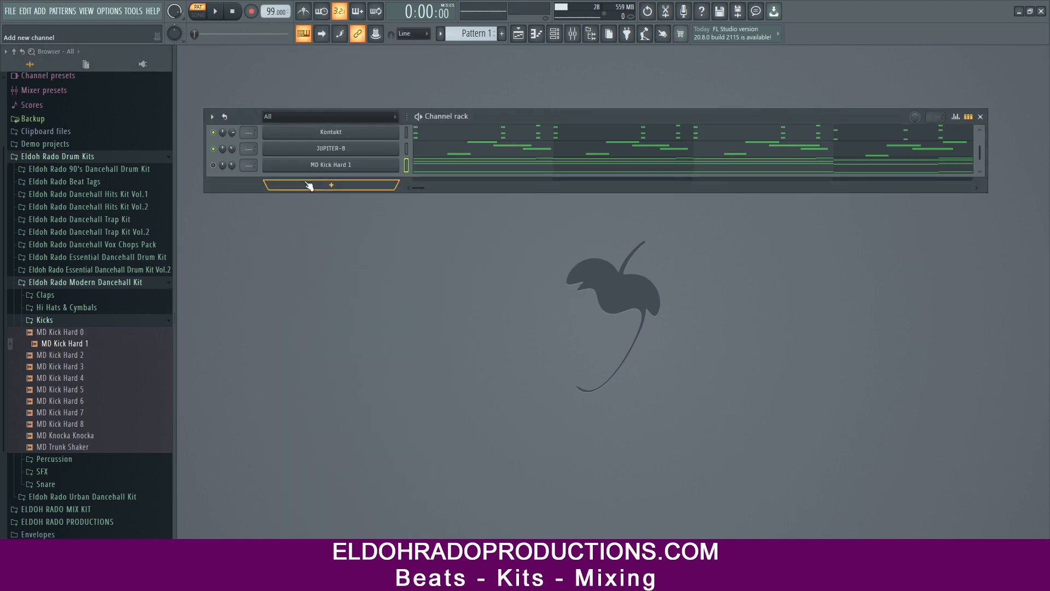
{"action": "right_click", "coordinate": [79, 339]}
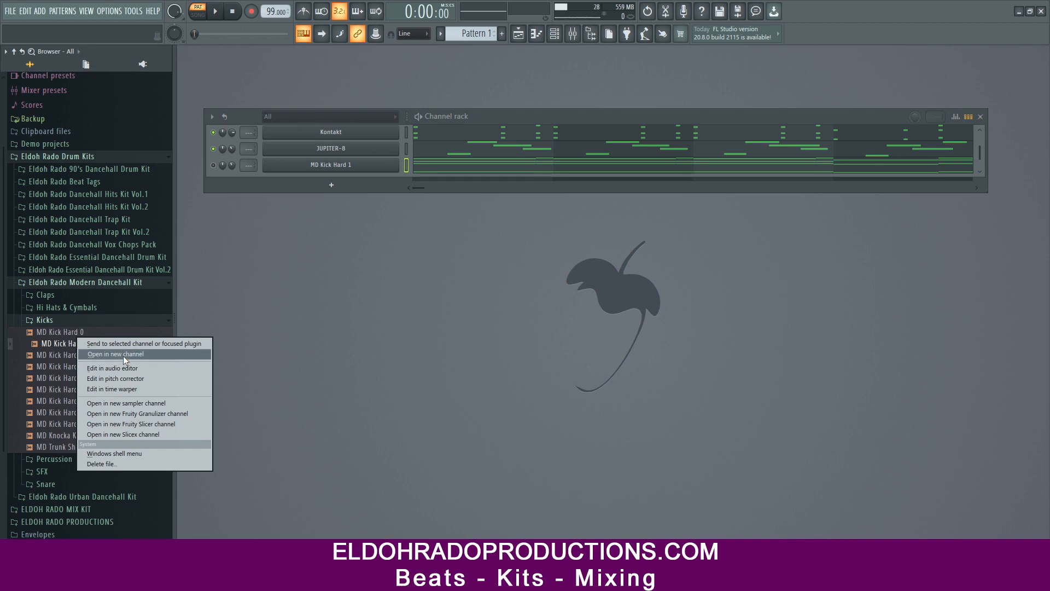
{"action": "left_click", "coordinate": [110, 352]}
{"action": "left_click", "coordinate": [556, 174]}
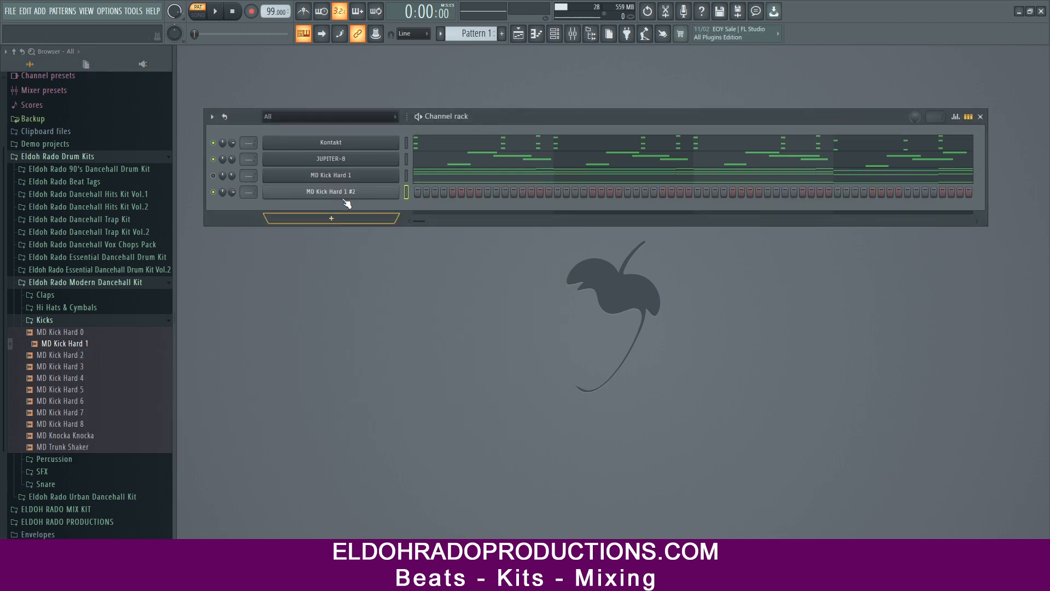
{"action": "key", "text": "space"}
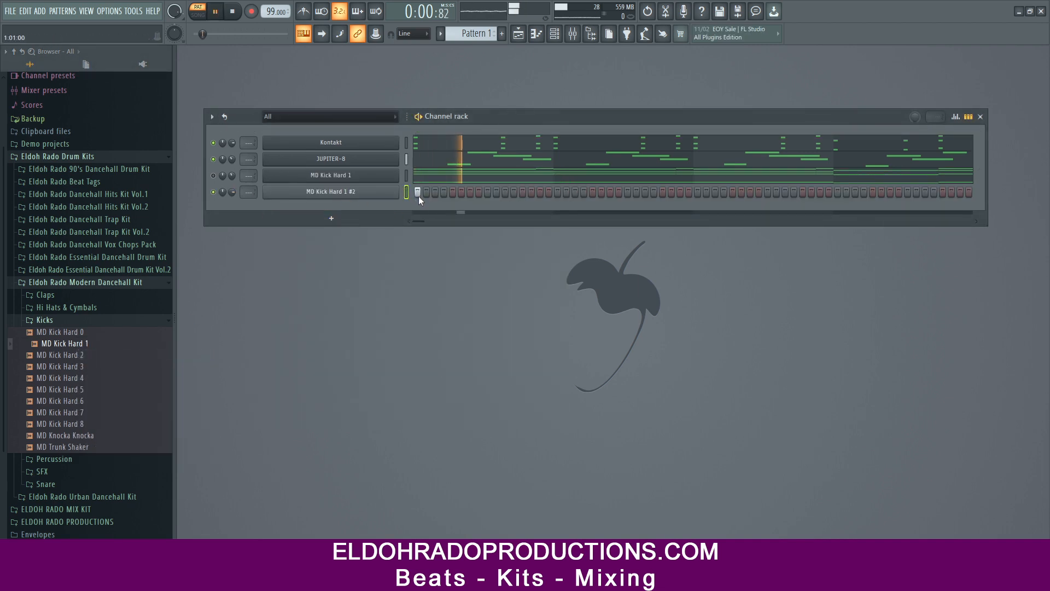
Mute the JUPITER-8 channel, open Kontakt's piano roll and play the opening bars of the strings.
{"action": "key", "text": "space"}
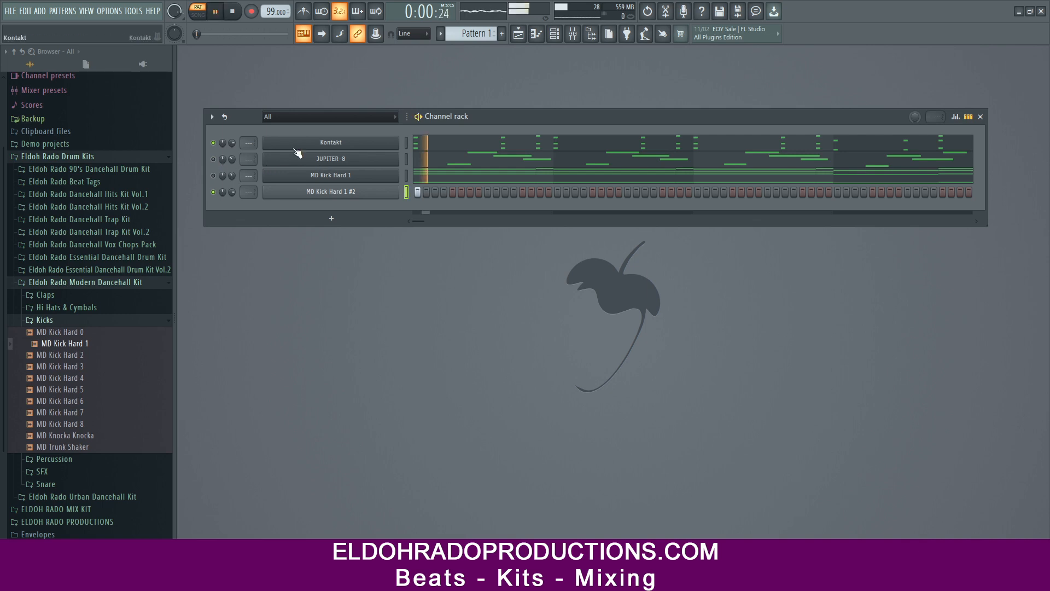
{"action": "right_click", "coordinate": [378, 142]}
{"action": "left_click", "coordinate": [426, 143]}
{"action": "key", "text": "space"}
{"action": "key", "text": "space"}
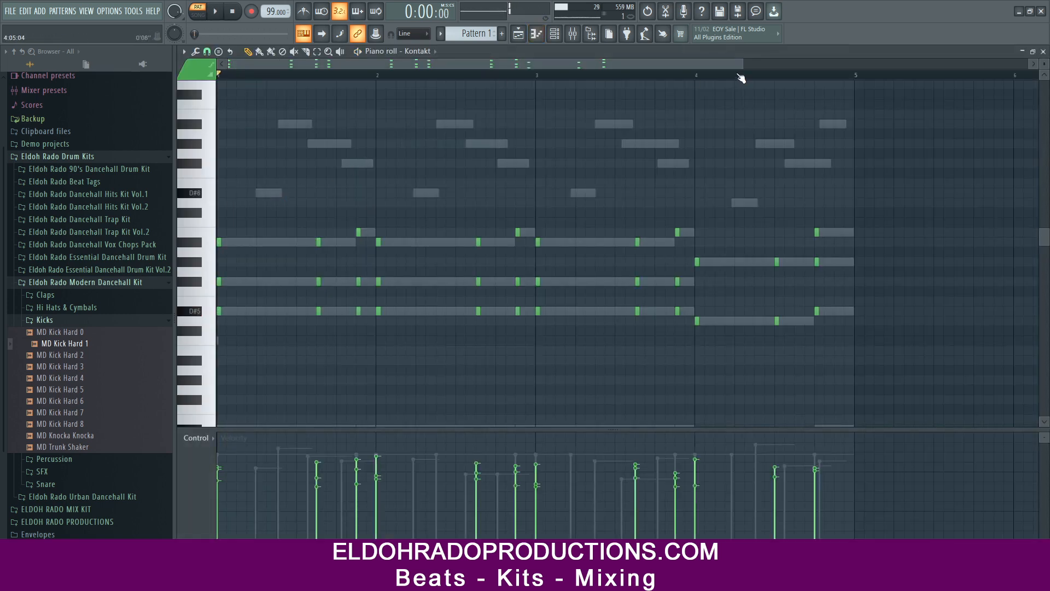
{"action": "left_click_drag", "start_coordinate": [742, 62], "coordinate": [455, 62]}
{"action": "key", "text": "space"}
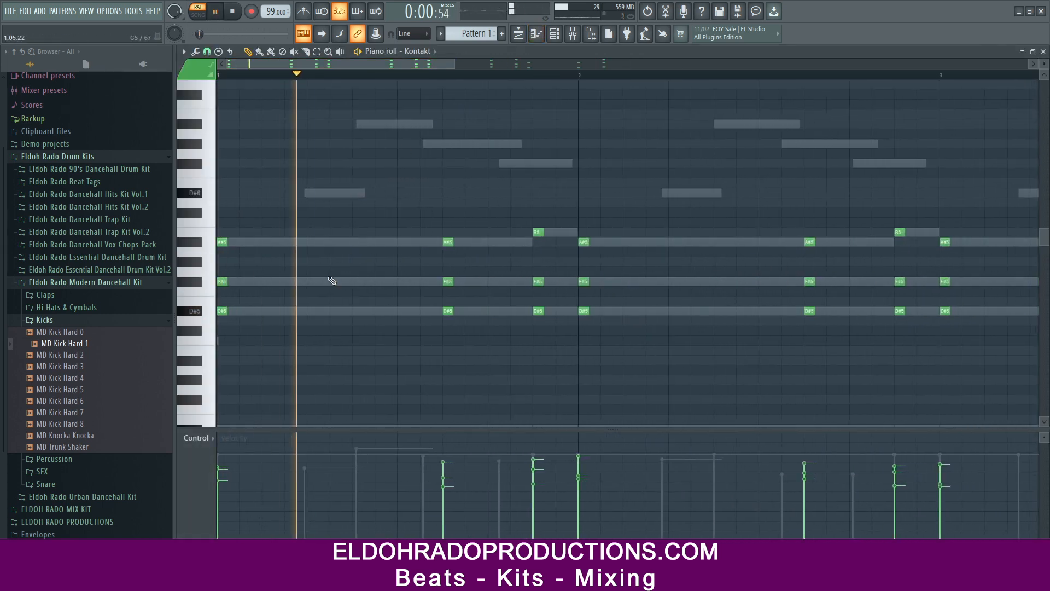
{"action": "key", "text": "space"}
{"action": "key", "text": "space"}
{"action": "key", "text": "space"}
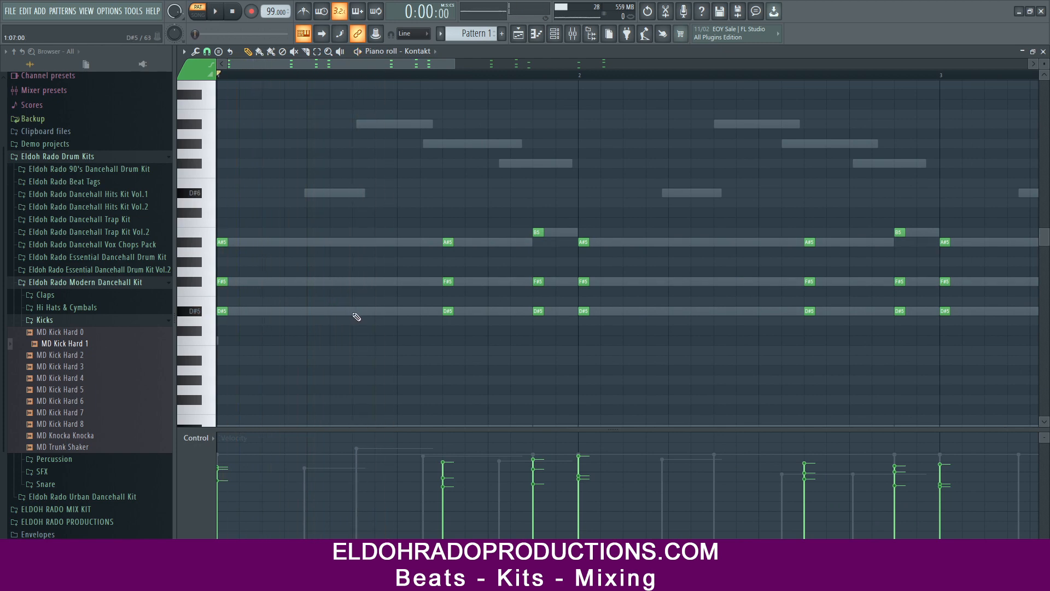
Add a short D#5, F#5 and A#5 staccato chord on step 7 of bar 1 and play it back.
{"action": "left_click", "coordinate": [355, 310]}
{"action": "right_click", "coordinate": [460, 313]}
{"action": "key", "text": "space"}
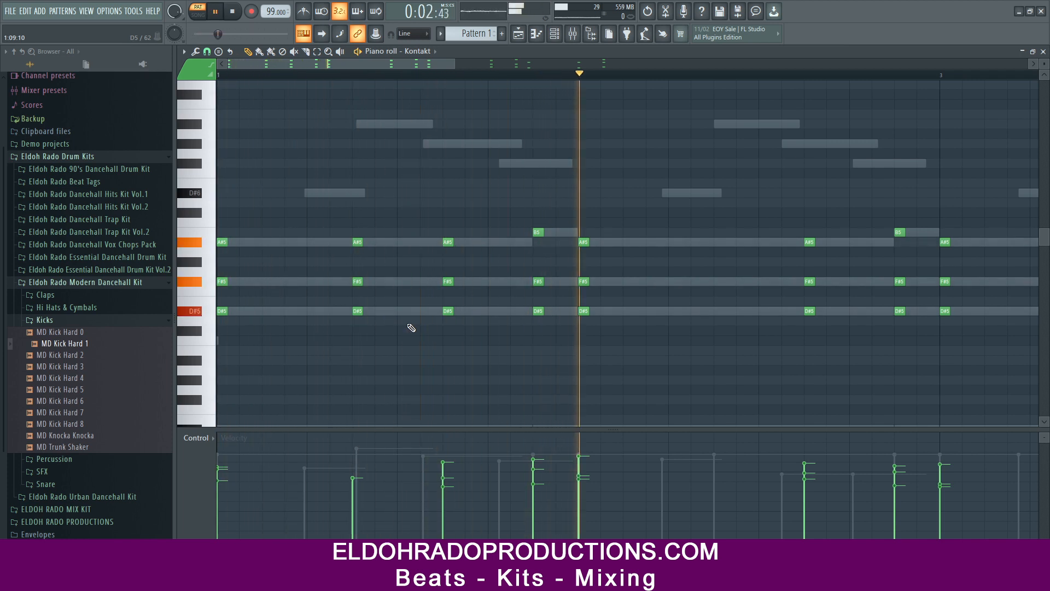
{"action": "key", "text": "space"}
Copy the step 7 chord to step 4 of bar 1 and listen to the result.
{"action": "left_click_drag", "start_coordinate": [378, 335], "coordinate": [349, 219]}
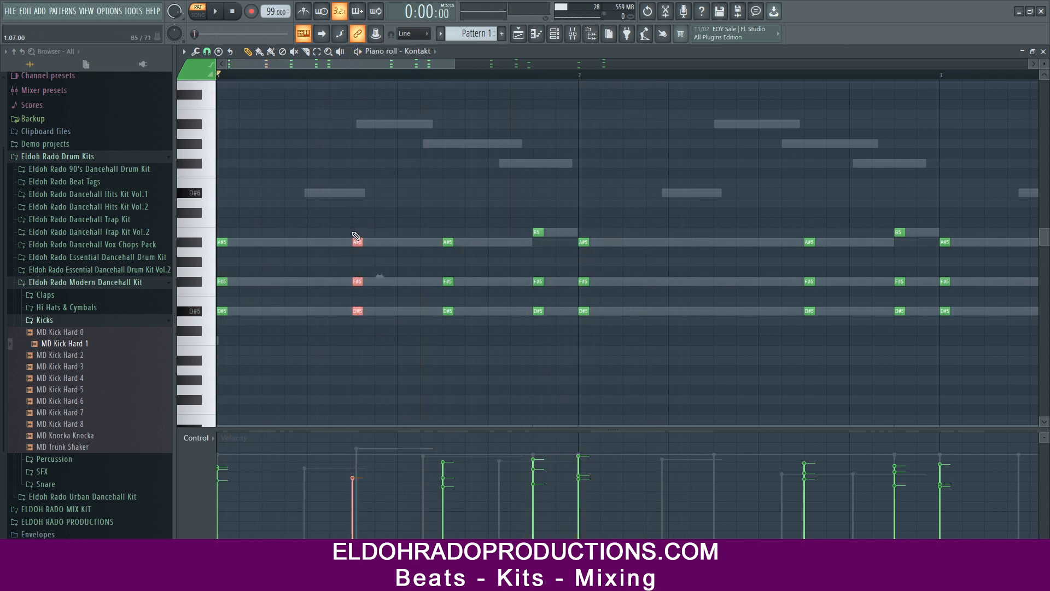
{"action": "left_click", "coordinate": [285, 242]}
{"action": "left_click", "coordinate": [288, 311]}
{"action": "key", "text": "space"}
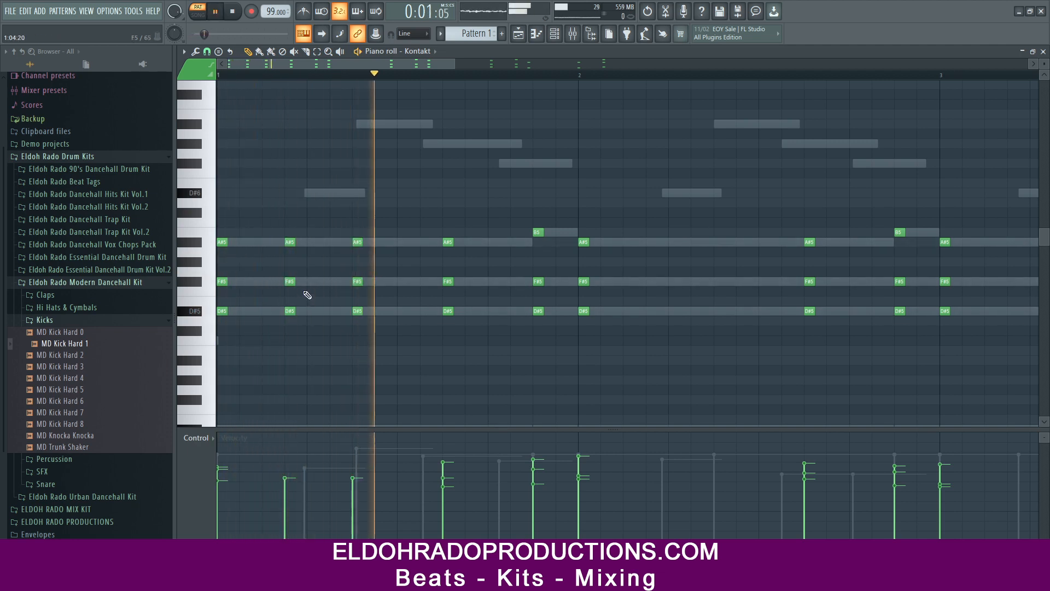
{"action": "key", "text": "space"}
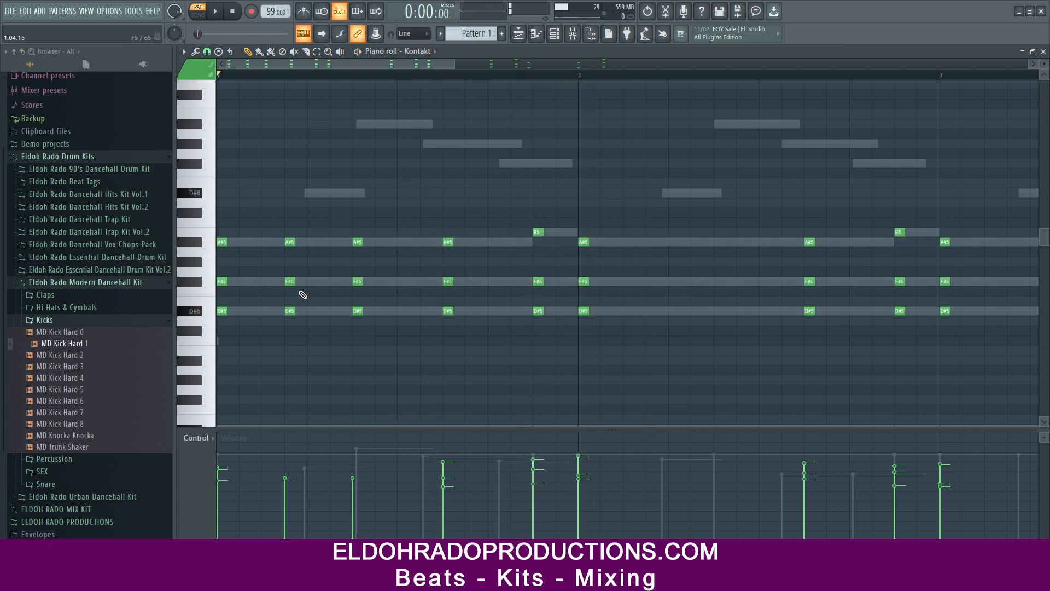
Try G#5 and E5 as the middle note of the step 4 chord, then restore it to F#5.
{"action": "key", "text": "space"}
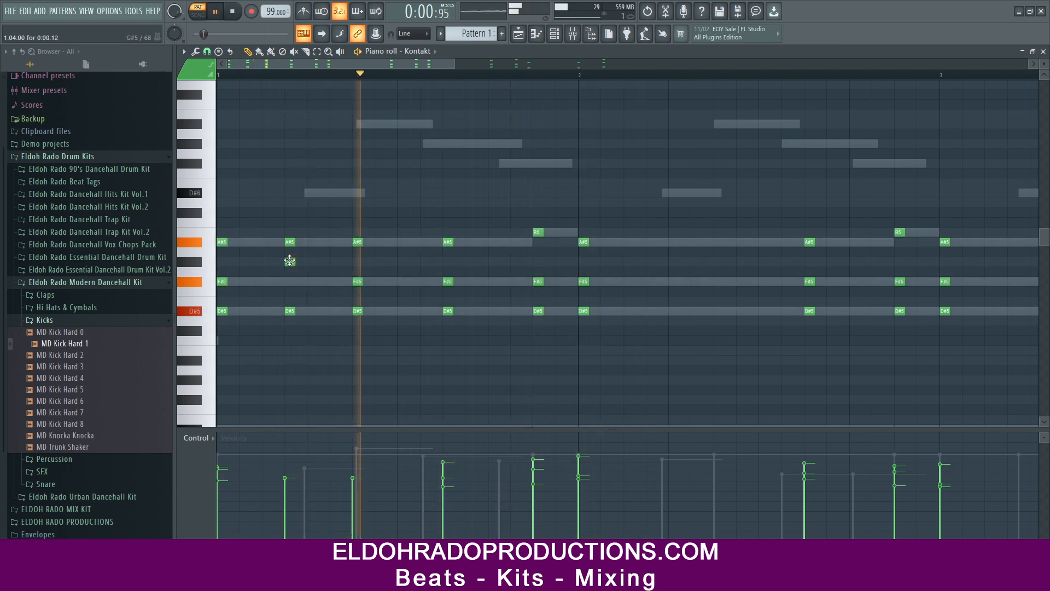
{"action": "key", "text": "space"}
{"action": "left_click", "coordinate": [290, 261]}
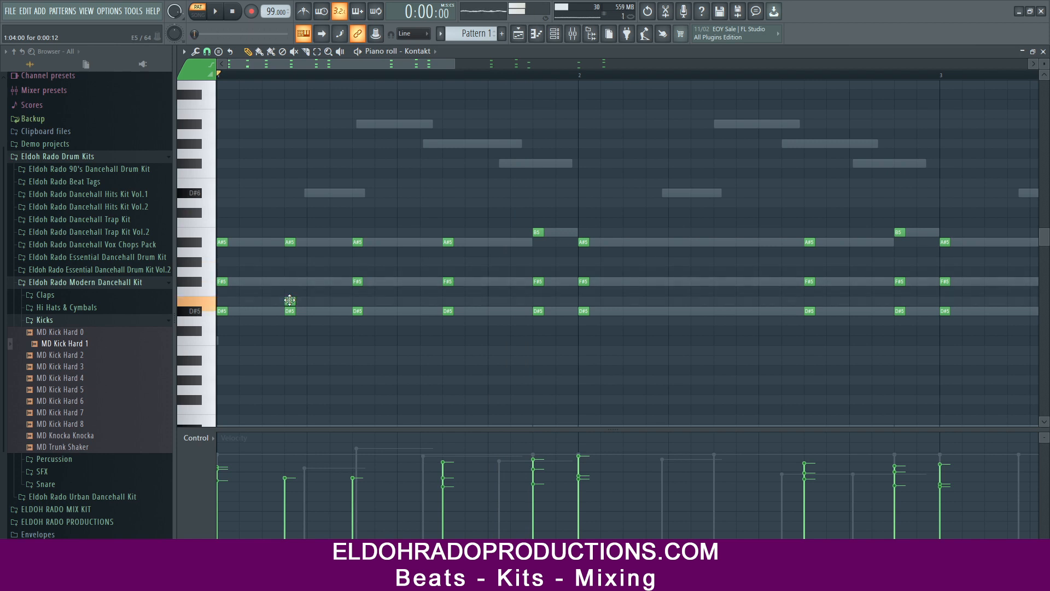
{"action": "key", "text": "space"}
{"action": "key", "text": "space"}
{"action": "left_click", "coordinate": [289, 281]}
{"action": "key", "text": "space"}
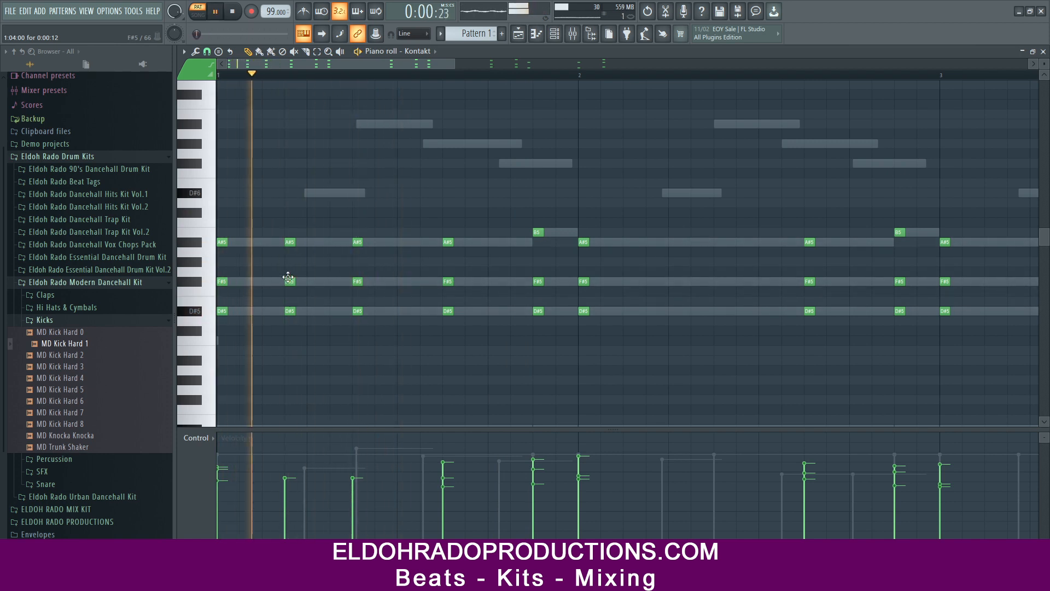
{"action": "key", "text": "space"}
Raise the top note of bar 1's step 4 chord to D#6, auditioning B5 on the way.
{"action": "left_click", "coordinate": [288, 242]}
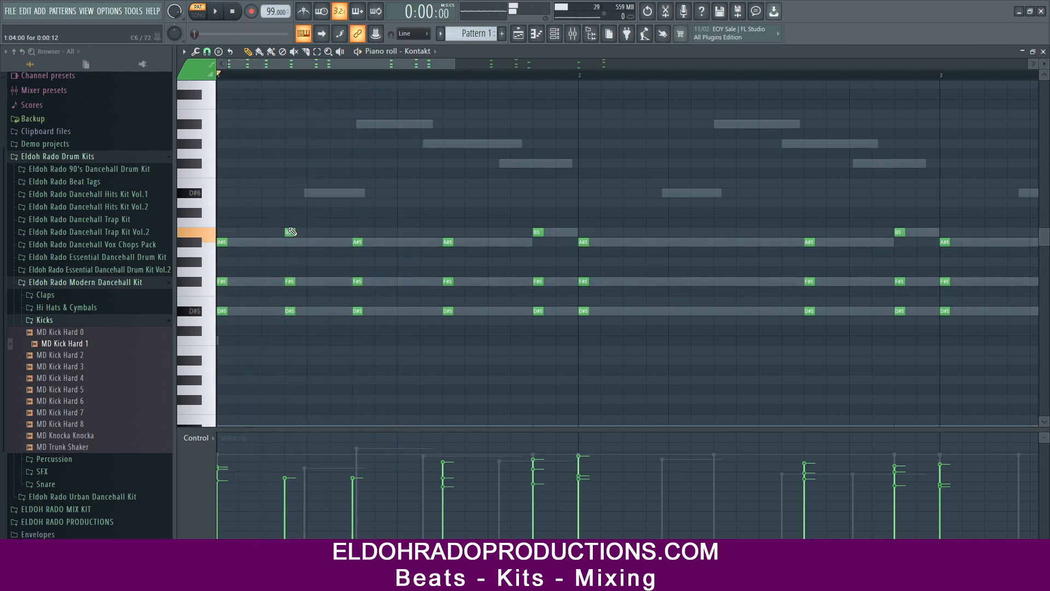
{"action": "left_click", "coordinate": [289, 193]}
{"action": "key", "text": "space"}
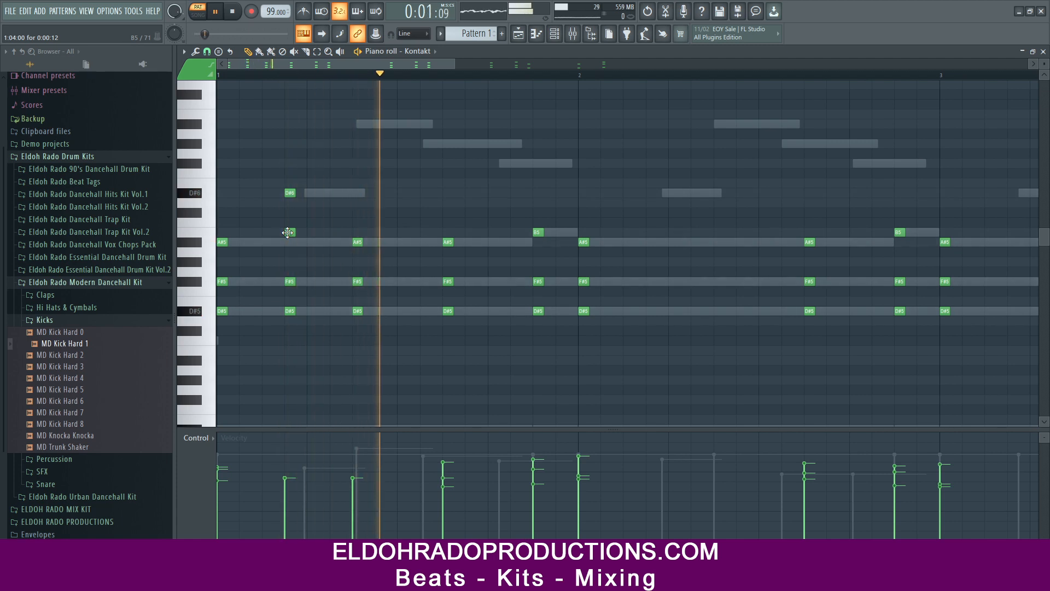
{"action": "right_click", "coordinate": [290, 193]}
{"action": "key", "text": "space"}
{"action": "key", "text": "space"}
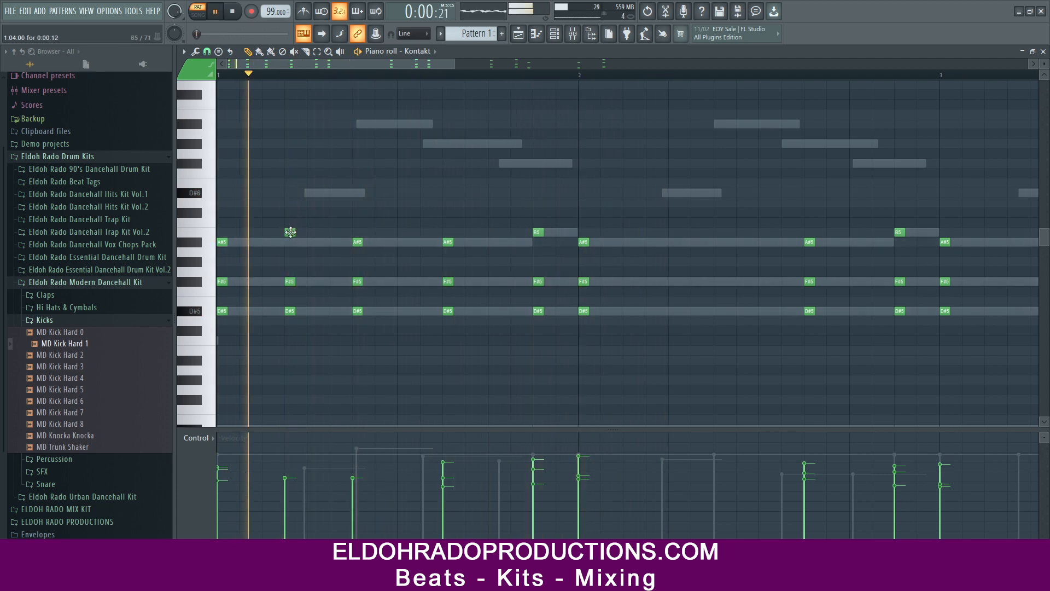
{"action": "key", "text": "space"}
{"action": "left_click_drag", "start_coordinate": [291, 231], "coordinate": [289, 205]}
{"action": "key", "text": "space"}
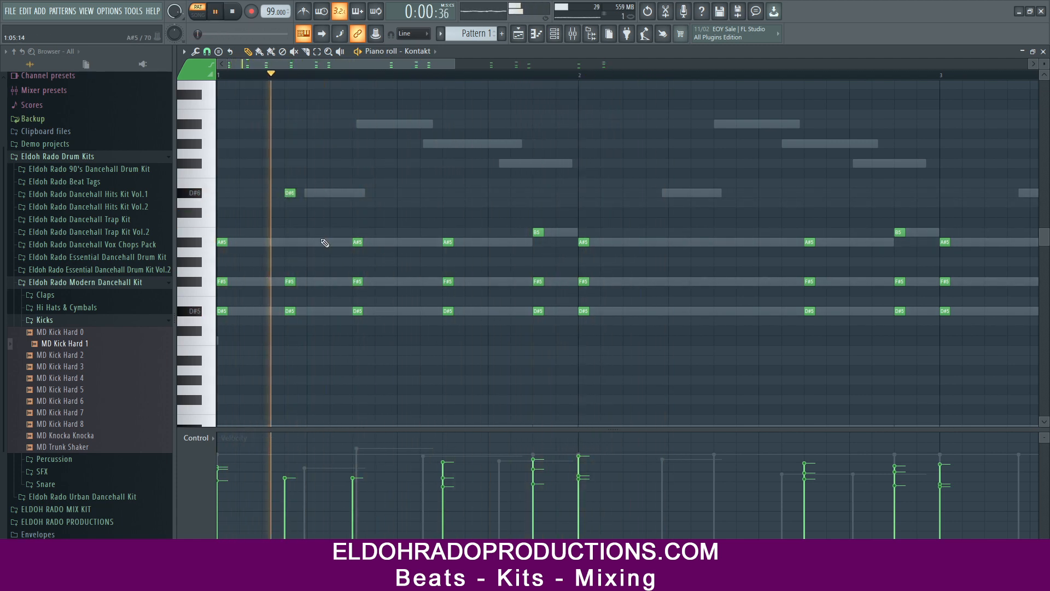
Audition higher top notes for the step 11 chord in bar 1 and settle it on B5.
{"action": "key", "text": "space"}
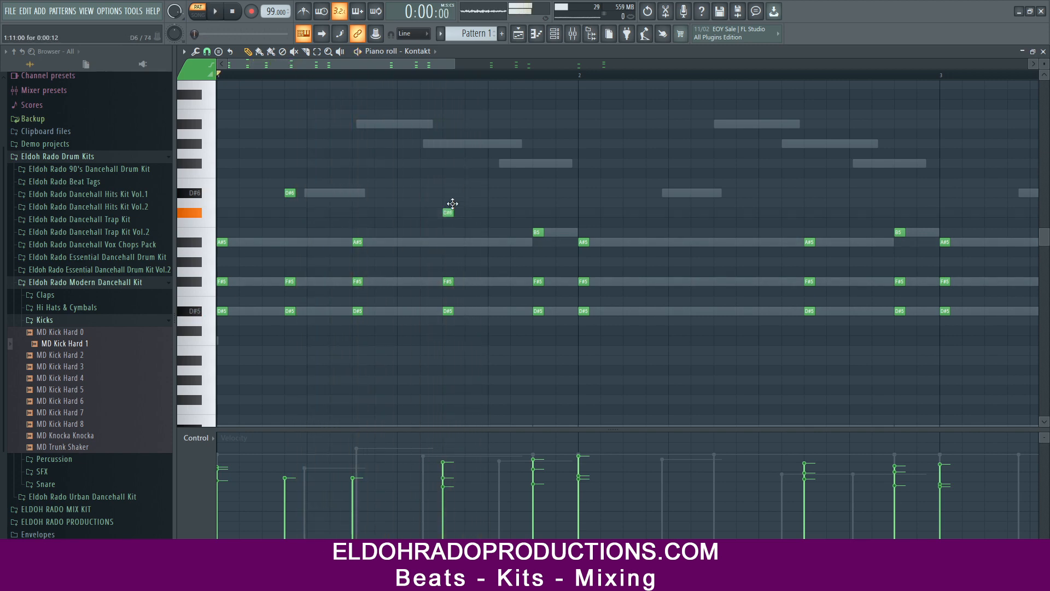
{"action": "key", "text": "space"}
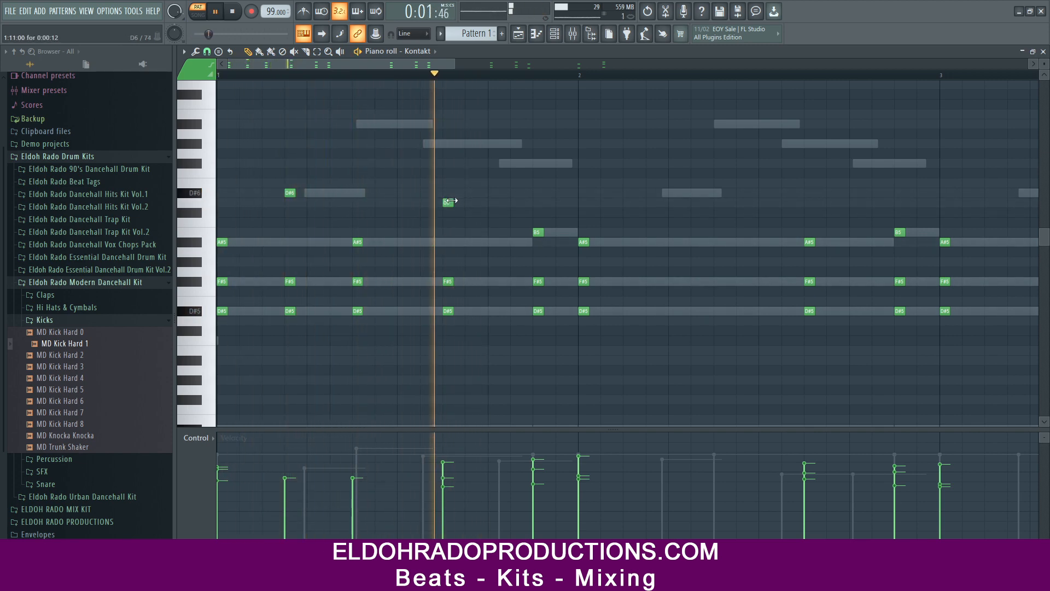
{"action": "key", "text": "space"}
{"action": "left_click_drag", "start_coordinate": [448, 202], "coordinate": [448, 219]}
{"action": "key", "text": "space"}
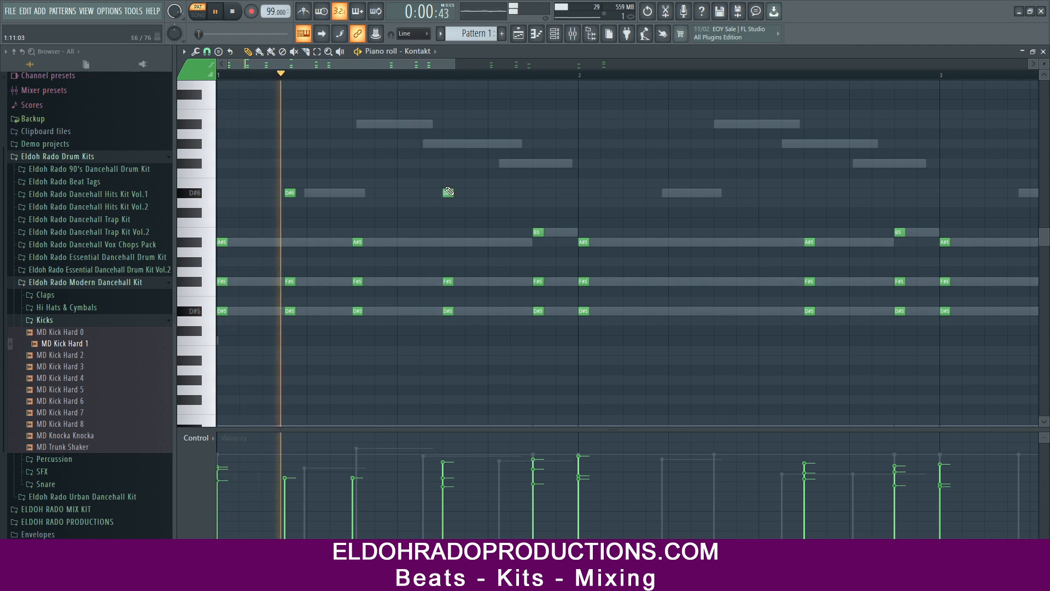
{"action": "left_click_drag", "start_coordinate": [449, 192], "coordinate": [444, 234]}
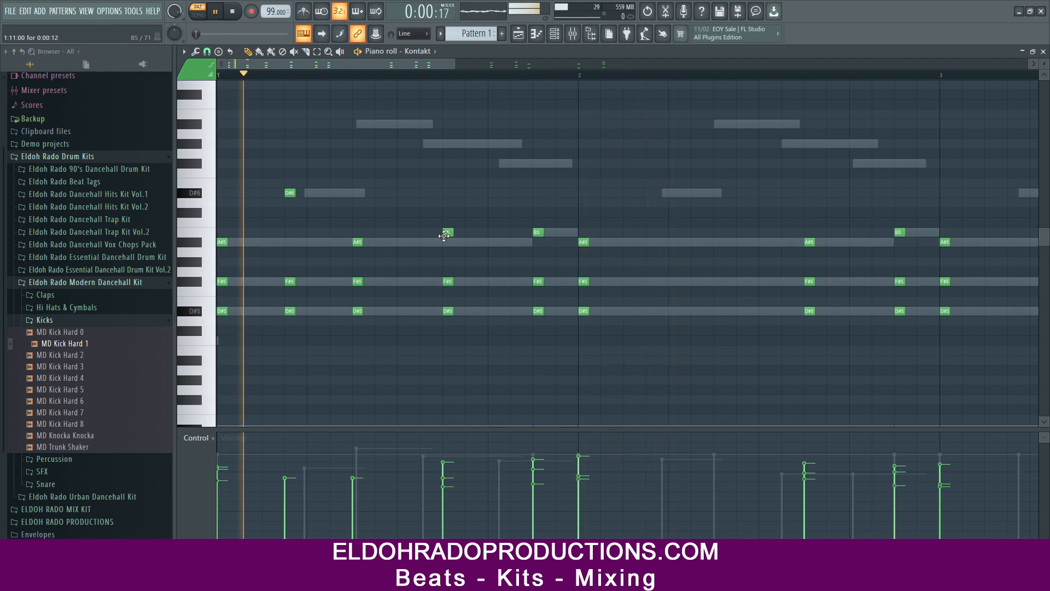
Replace the Kontakt chords in bars 2 and 3 with copies of the bar 1 chord pattern and play it.
{"action": "left_click_drag", "start_coordinate": [454, 64], "coordinate": [713, 67]}
{"action": "key", "text": "space"}
{"action": "left_click_drag", "start_coordinate": [712, 337], "coordinate": [387, 187]}
{"action": "key", "text": "Delete"}
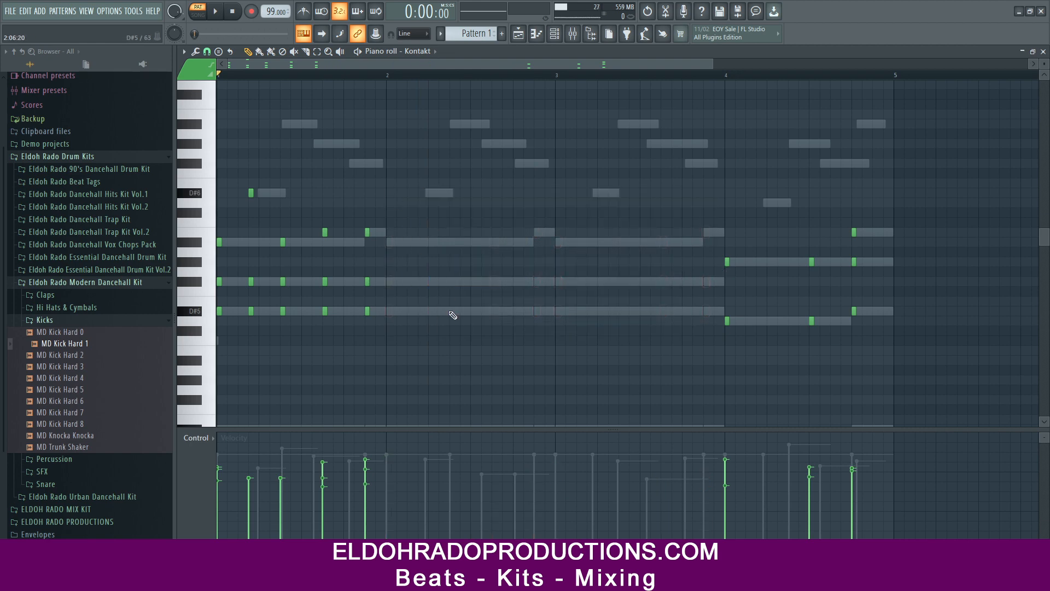
{"action": "left_click_drag", "start_coordinate": [451, 366], "coordinate": [218, 129]}
{"action": "left_click_drag", "start_coordinate": [219, 240], "coordinate": [560, 242], "text": "shift"}
{"action": "key", "text": "space"}
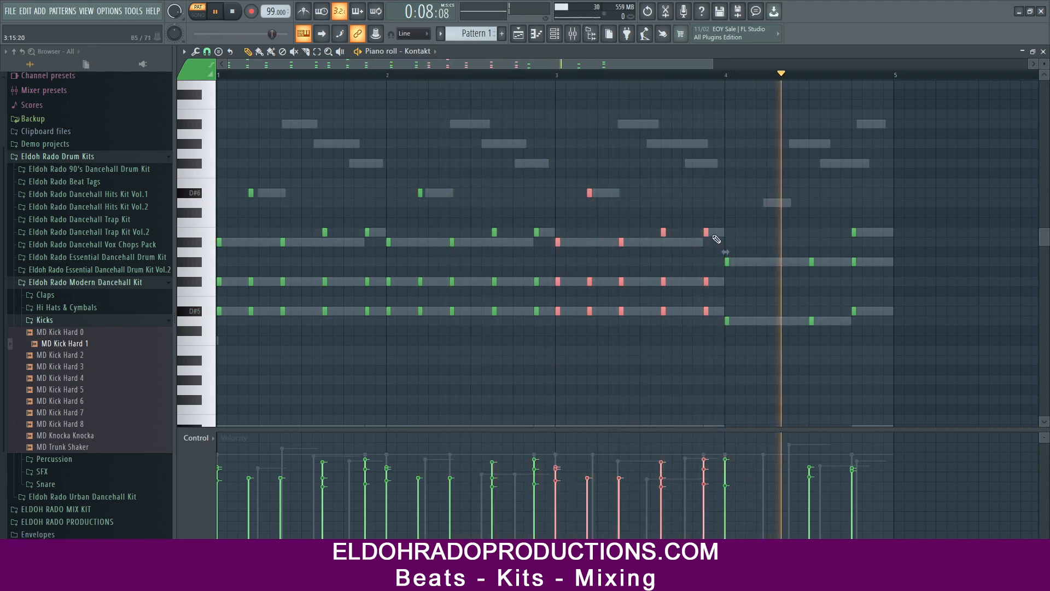
Add a staccato chord of D5, G#5 and B5 on step 4 of bar 4 and play it back.
{"action": "left_click_drag", "start_coordinate": [594, 64], "coordinate": [678, 63]}
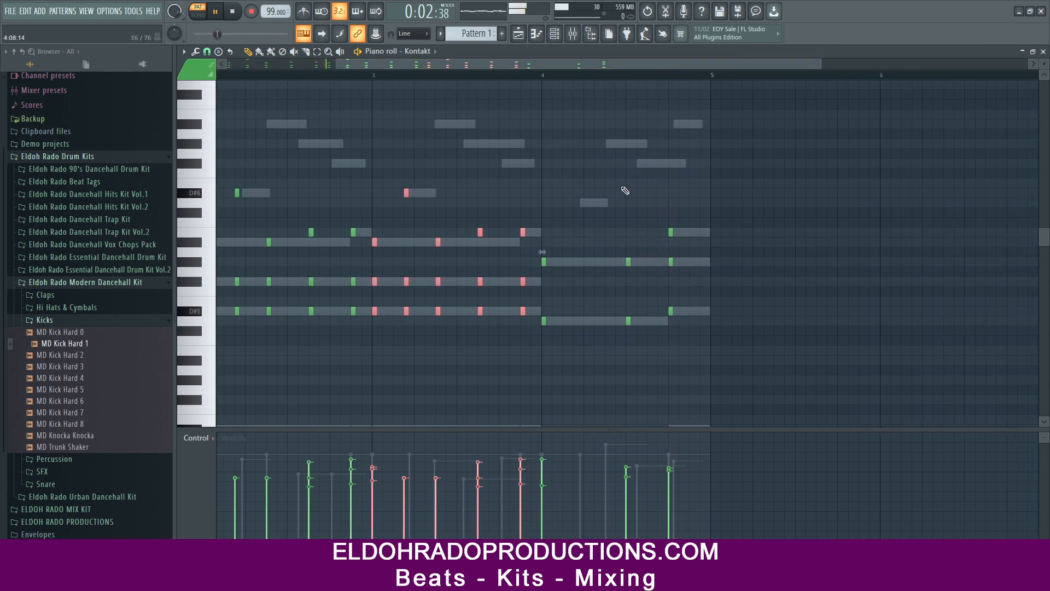
{"action": "scroll", "coordinate": [586, 81], "scroll_direction": "up", "scroll_amount": 2}
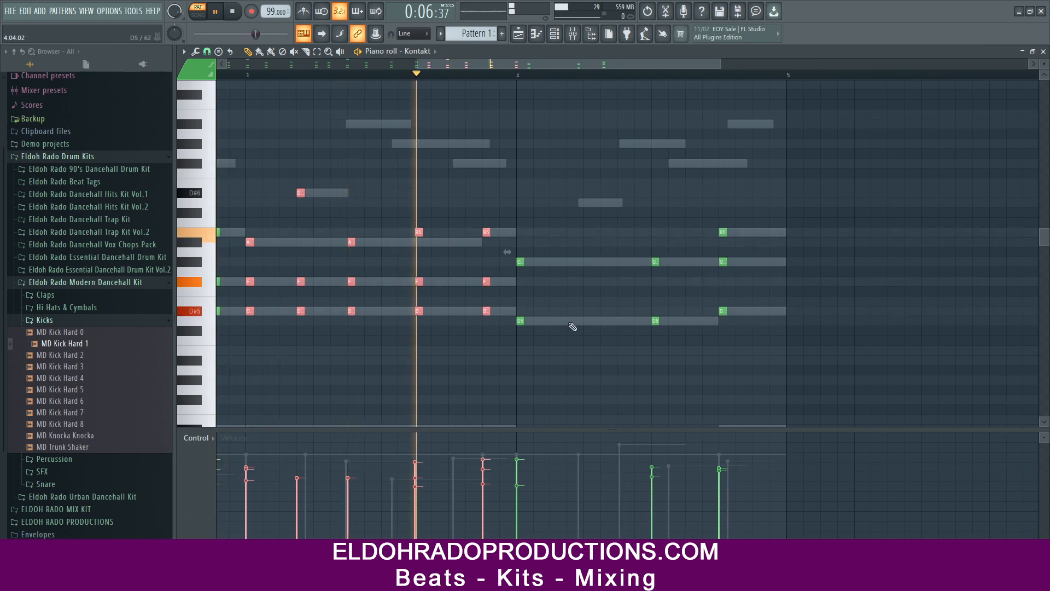
{"action": "key", "text": "space"}
{"action": "key", "text": "space"}
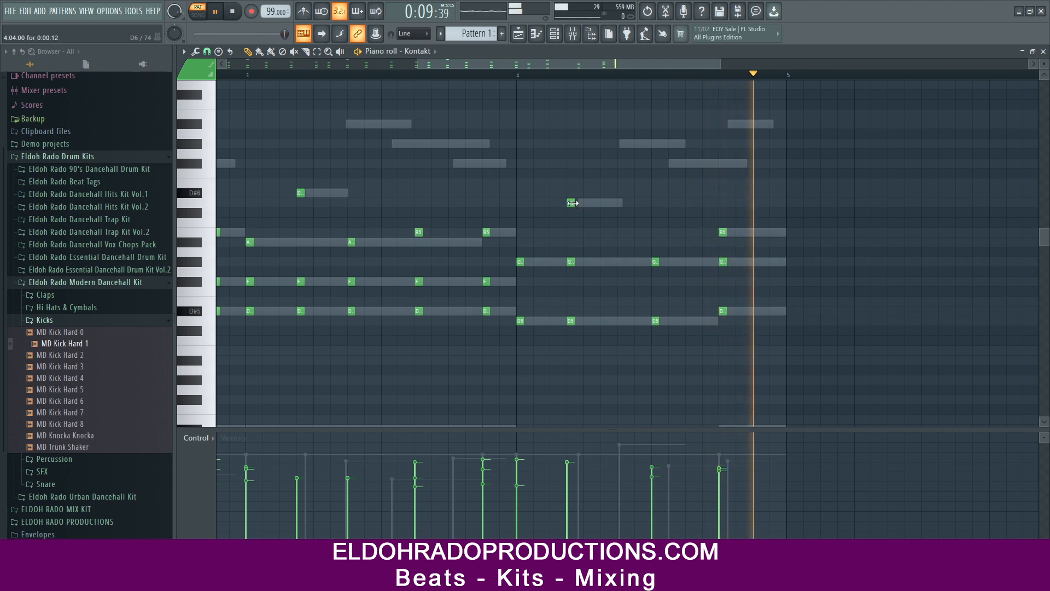
{"action": "key", "text": "space"}
{"action": "left_click_drag", "start_coordinate": [571, 203], "coordinate": [571, 236]}
{"action": "key", "text": "space"}
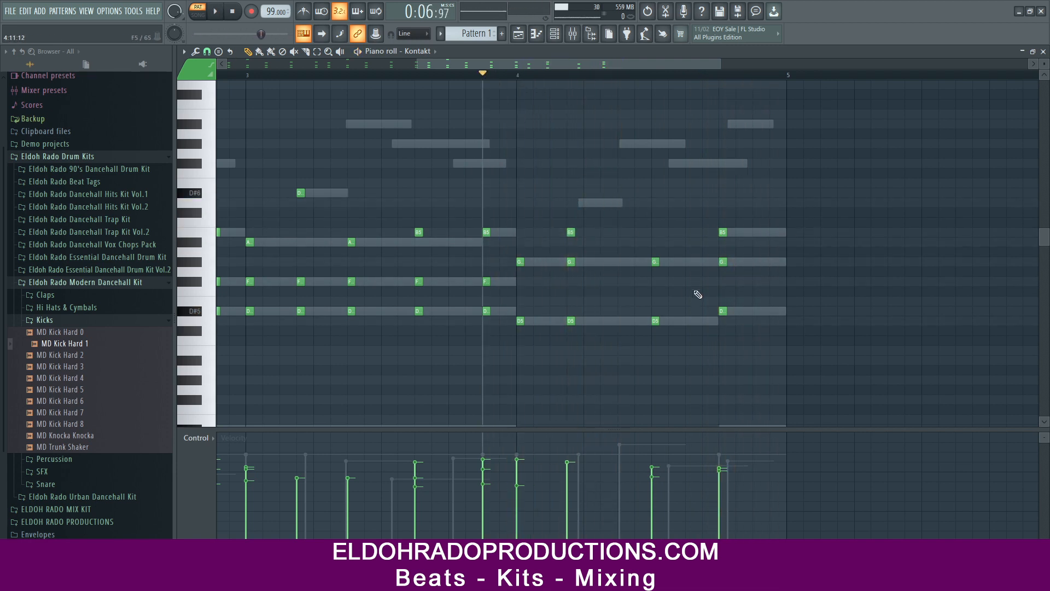
Try the D5 and G#5 staccato chord on step 8 of bar 4 in place of step 9, playing it.
{"action": "key", "text": "space"}
{"action": "key", "text": "space"}
{"action": "key", "text": "space"}
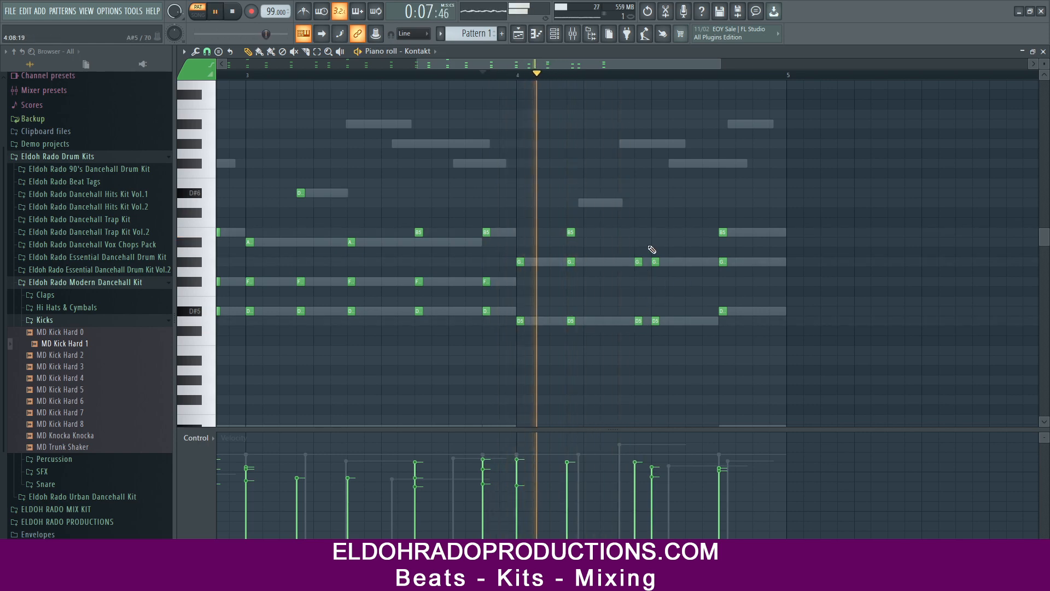
{"action": "key", "text": "space"}
{"action": "key", "text": "space"}
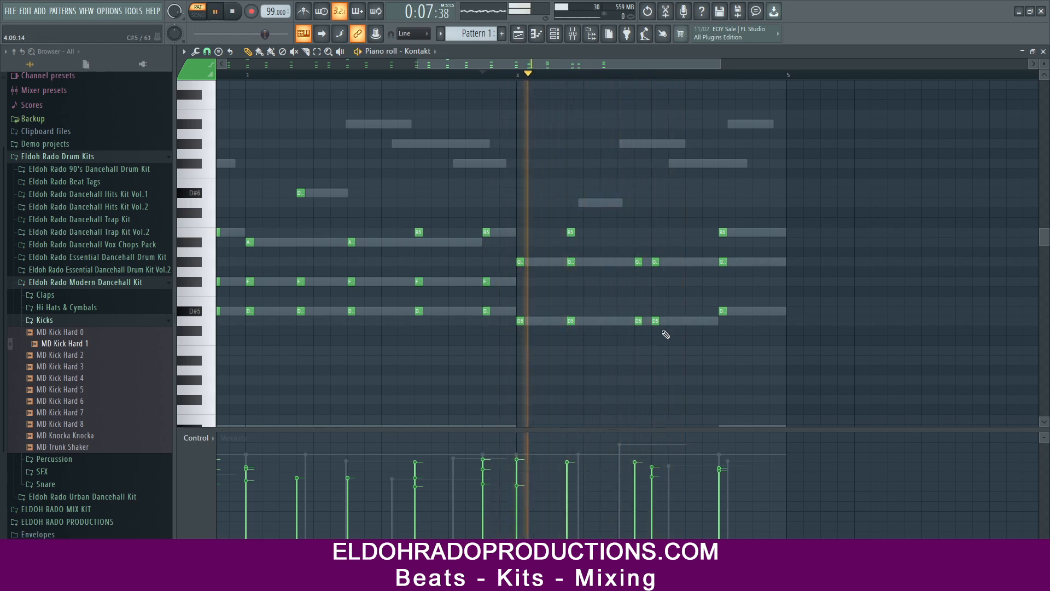
{"action": "right_click", "coordinate": [656, 321]}
{"action": "right_click", "coordinate": [656, 262]}
{"action": "key", "text": "space"}
{"action": "left_click_drag", "start_coordinate": [651, 340], "coordinate": [634, 250]}
{"action": "key", "text": "space"}
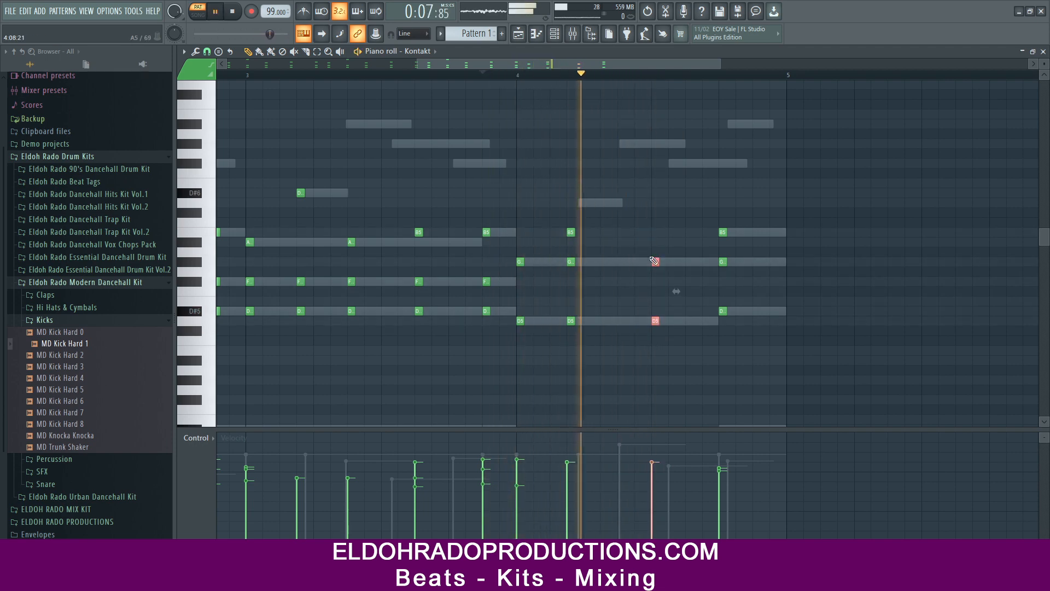
In bar 4, copy the step 9 chord to step 11 and the step 13 chord to step 15, playing the result.
{"action": "key", "text": "space"}
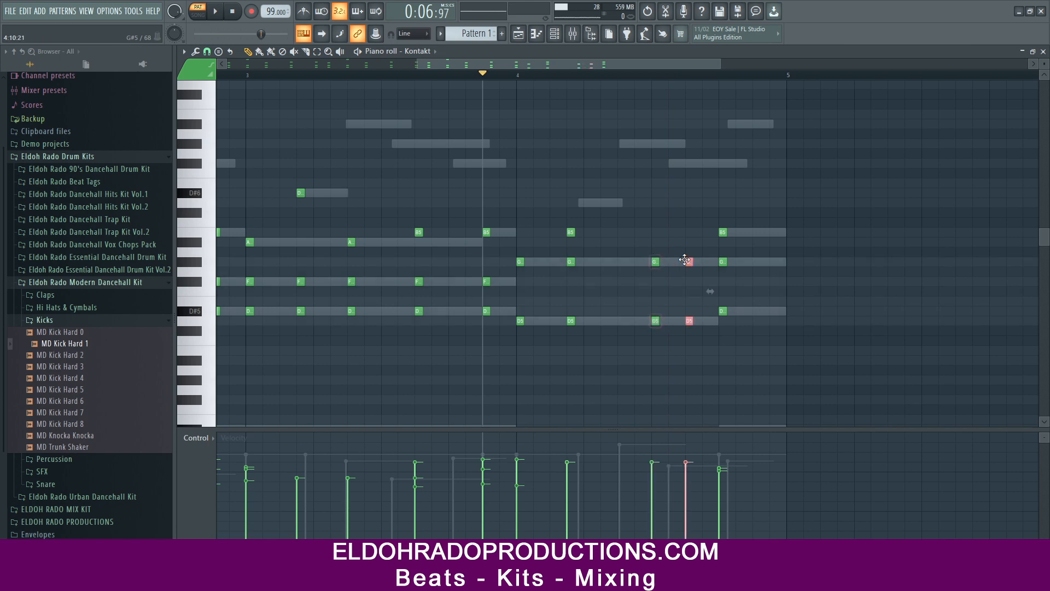
{"action": "key", "text": "space"}
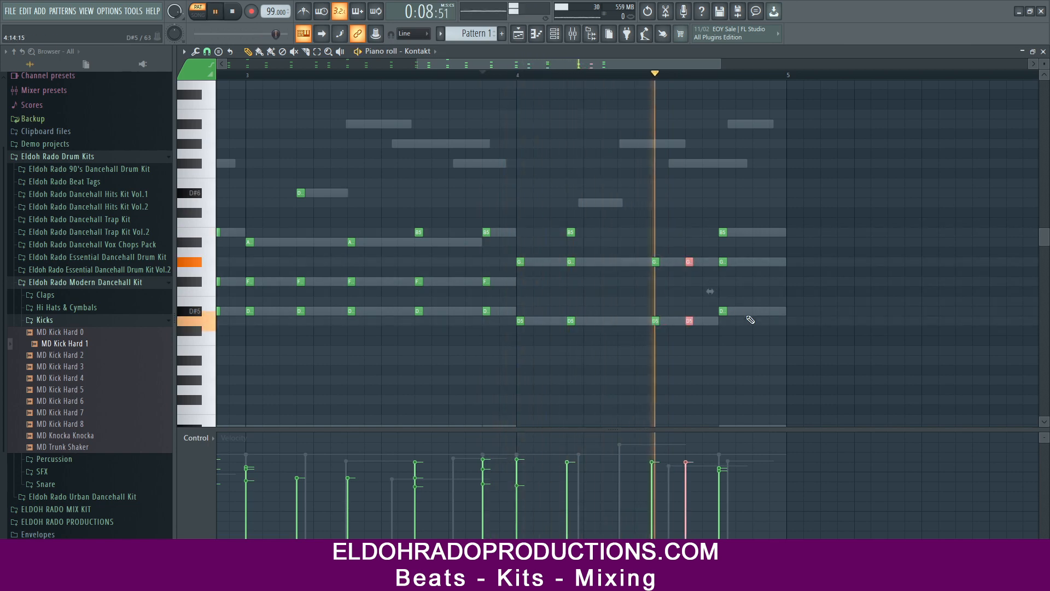
{"action": "key", "text": "space"}
{"action": "left_click_drag", "start_coordinate": [744, 344], "coordinate": [720, 238]}
{"action": "key", "text": "ctrl+b"}
{"action": "key", "text": "space"}
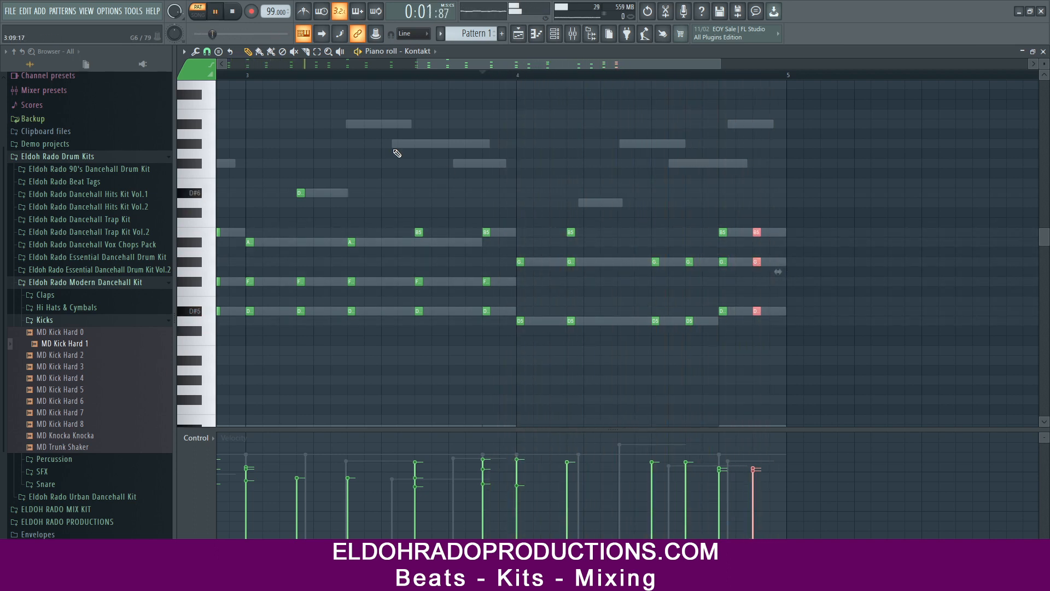
Randomize the levels of all Kontakt notes with a reduced velocity amount, accept it and close the piano roll.
{"action": "scroll", "coordinate": [416, 81], "scroll_direction": "down", "scroll_amount": 3}
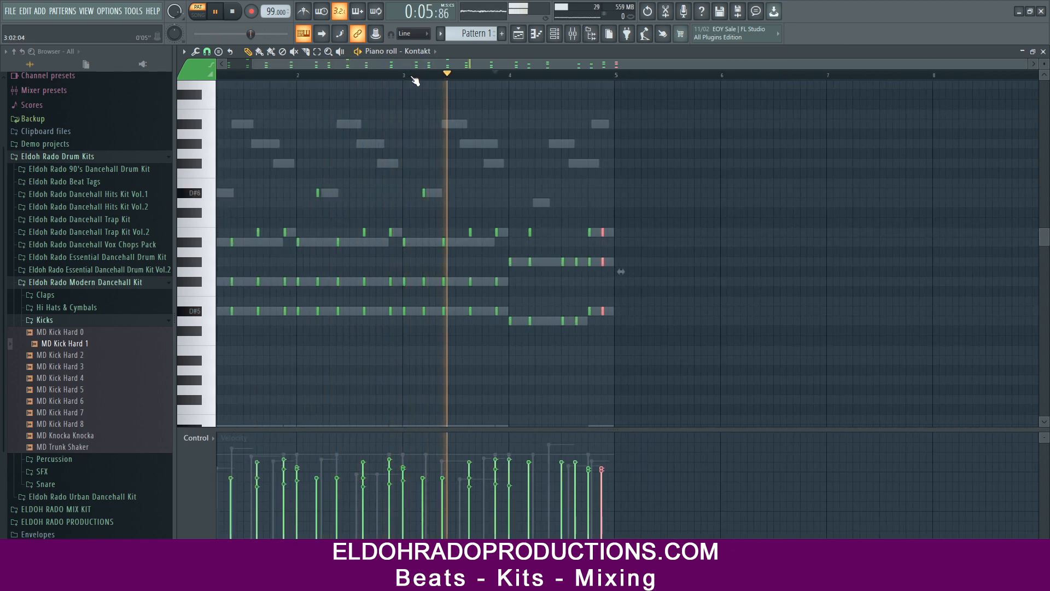
{"action": "key", "text": "ctrl+a"}
{"action": "key", "text": "alt+r"}
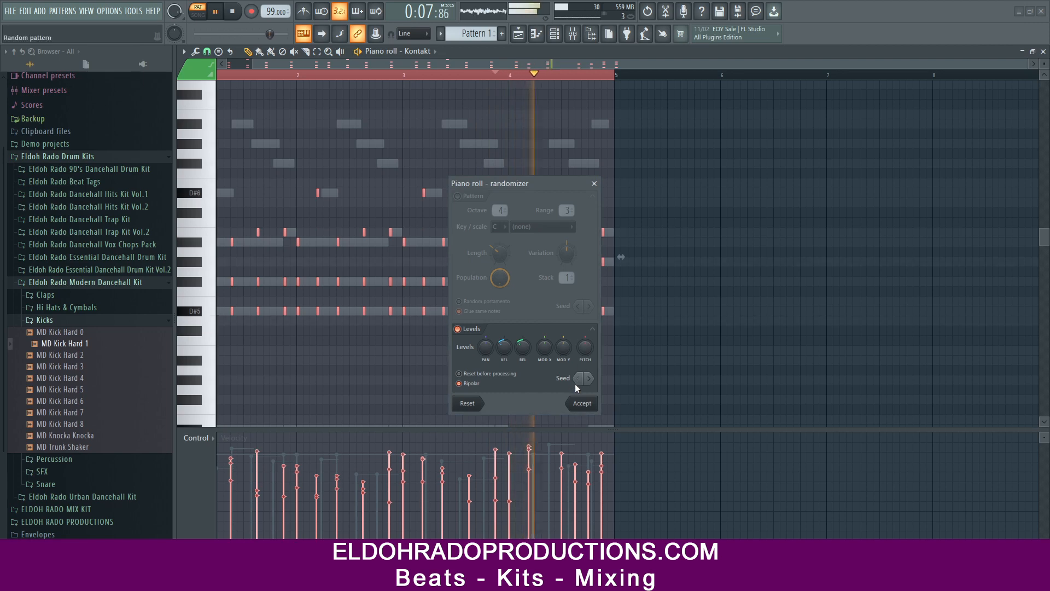
{"action": "left_click_drag", "start_coordinate": [504, 347], "coordinate": [505, 355]}
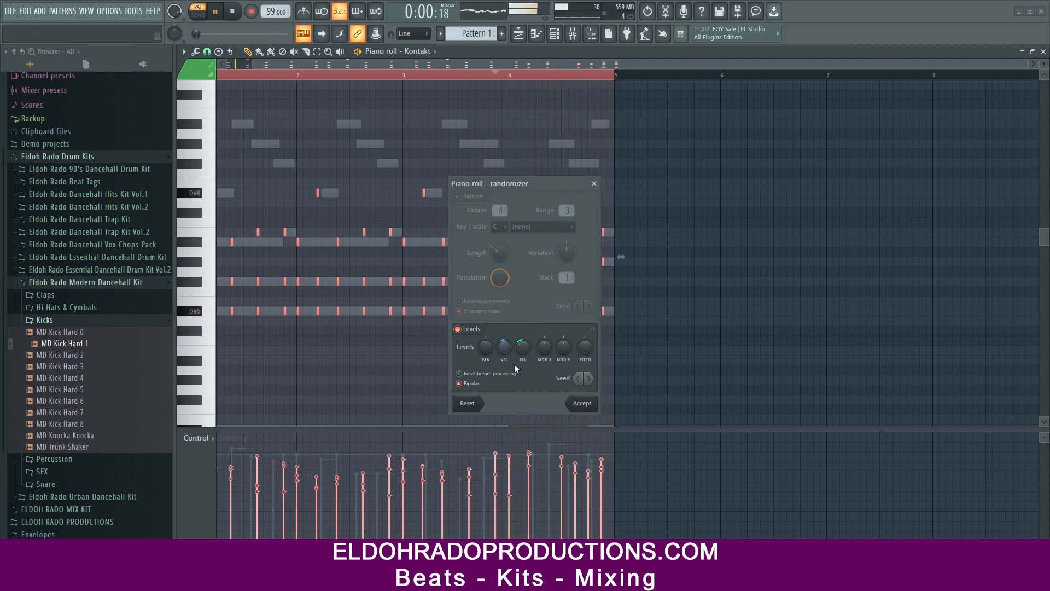
{"action": "left_click", "coordinate": [582, 404]}
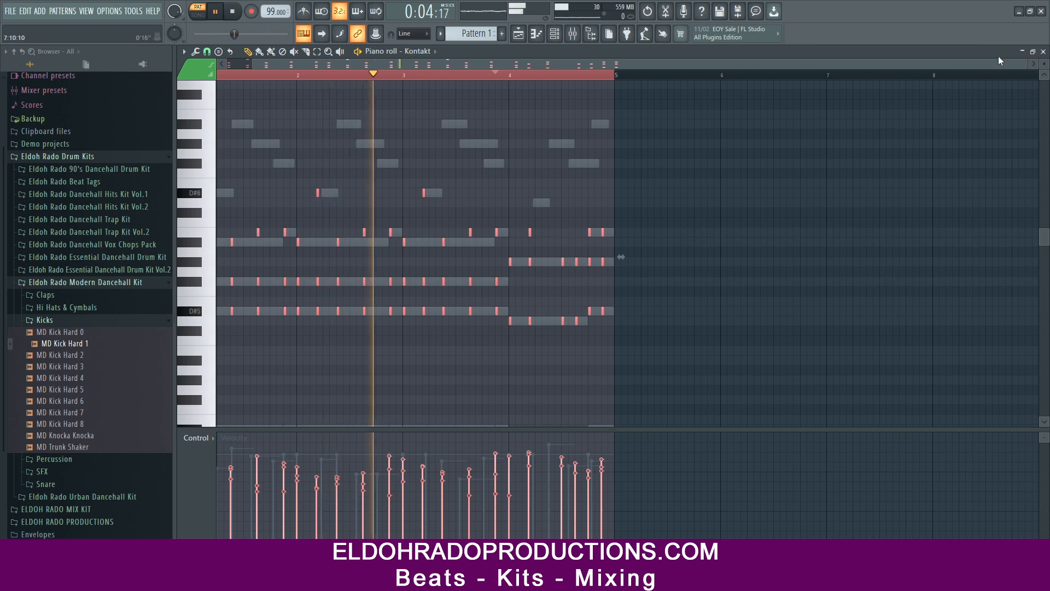
{"action": "left_click", "coordinate": [1043, 51]}
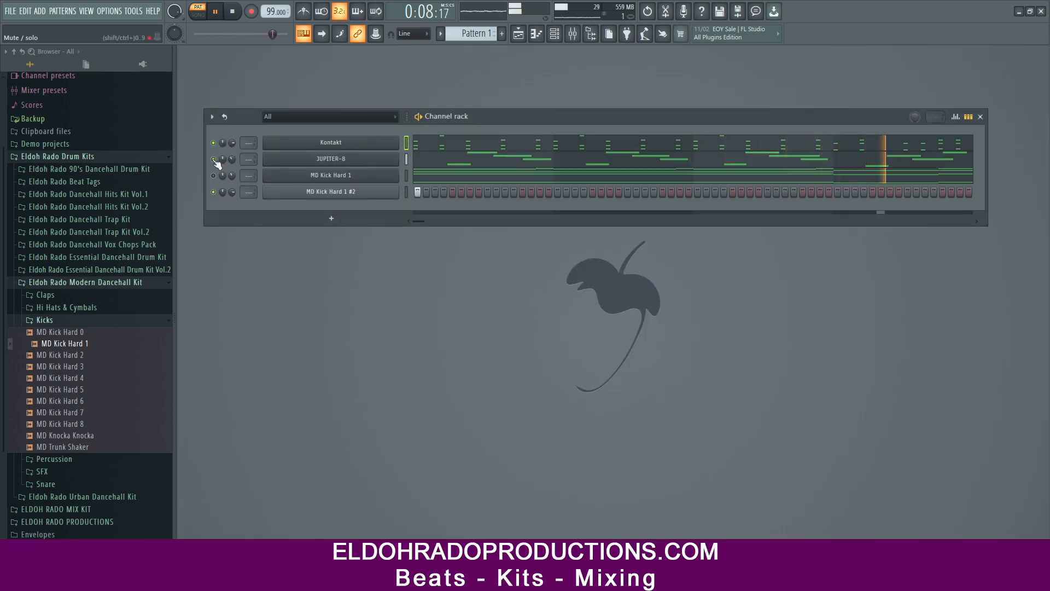
Open the JUPITER-8 melody in the piano roll at bar 1.
{"action": "right_click", "coordinate": [328, 160]}
{"action": "left_click", "coordinate": [438, 160]}
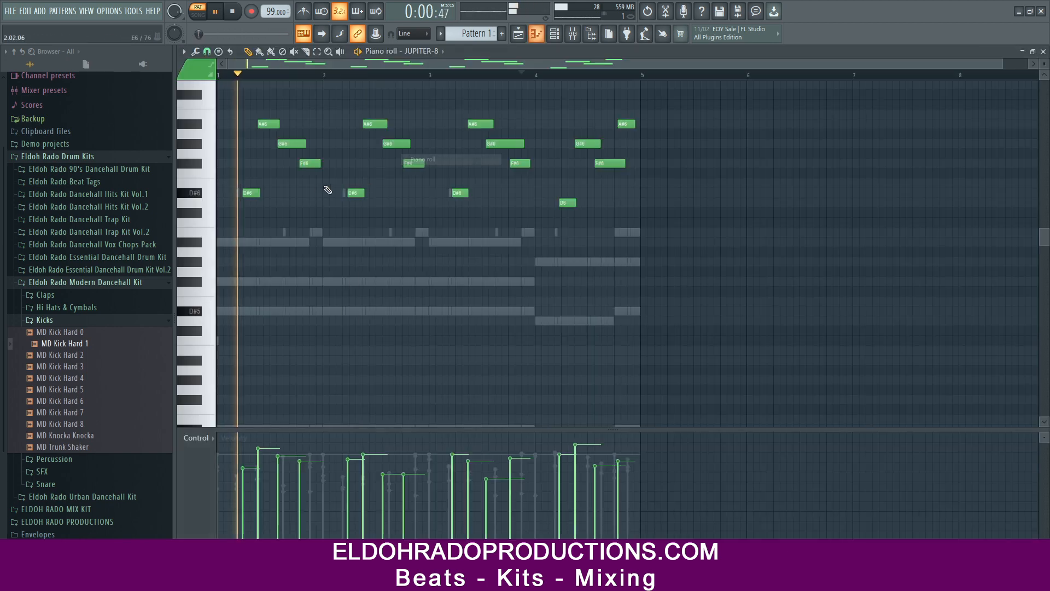
{"action": "scroll", "coordinate": [269, 82], "scroll_direction": "up", "scroll_amount": 3}
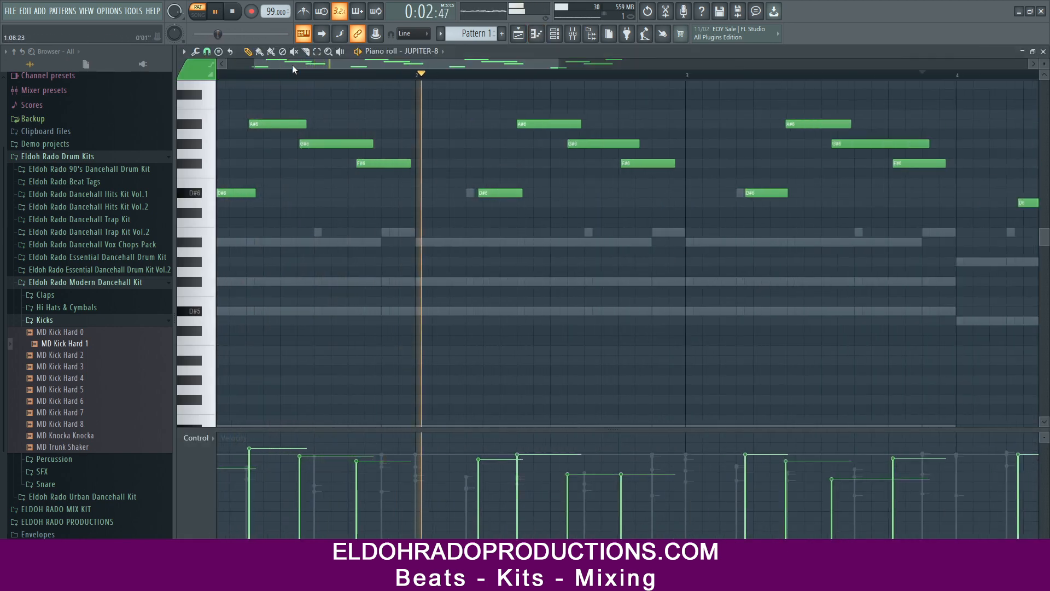
{"action": "left_click_drag", "start_coordinate": [292, 65], "coordinate": [219, 62]}
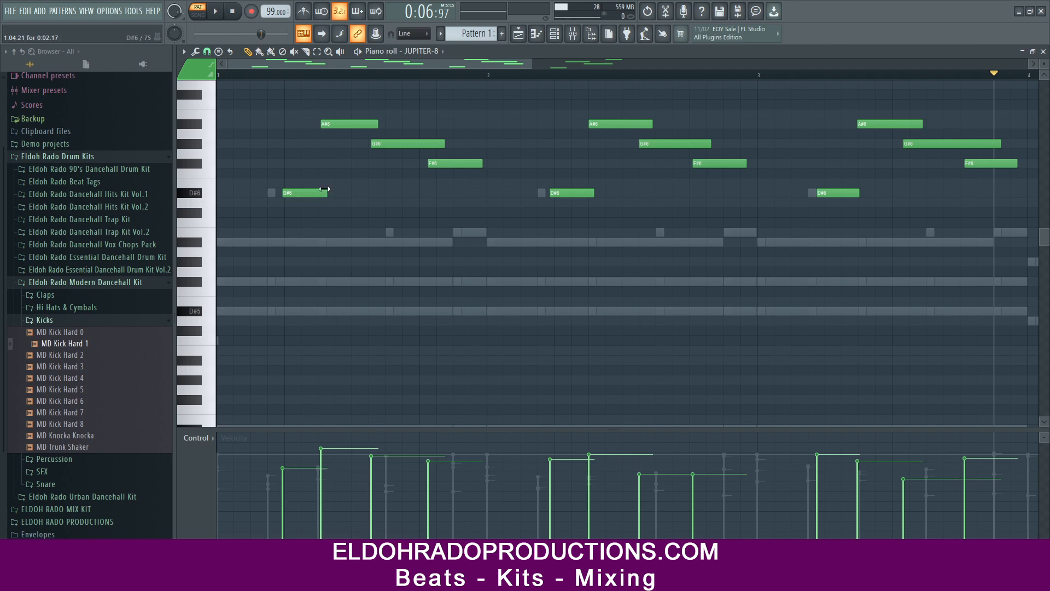
Shift the entire JUPITER-8 melody one step earlier, quantize its notes and play it.
{"action": "key", "text": "ctrl+a"}
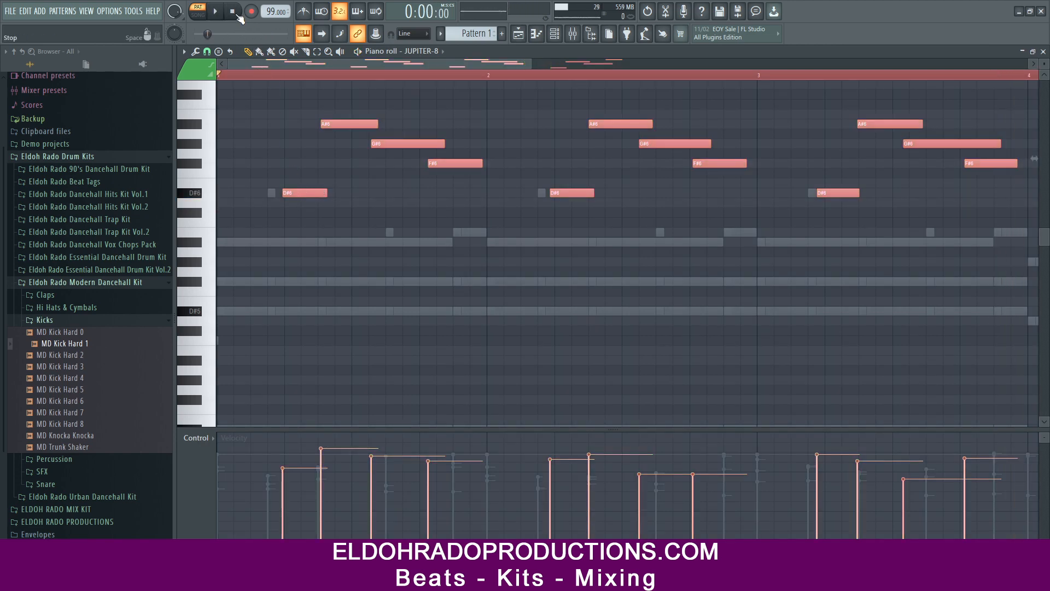
{"action": "key", "text": "space"}
{"action": "left_click_drag", "start_coordinate": [296, 194], "coordinate": [279, 196]}
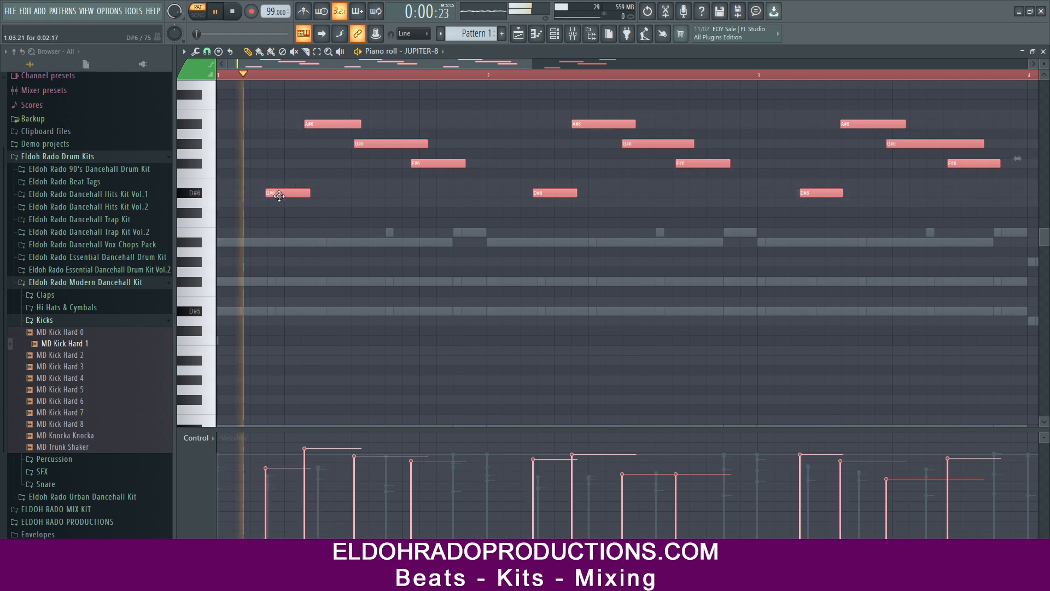
{"action": "key", "text": "space"}
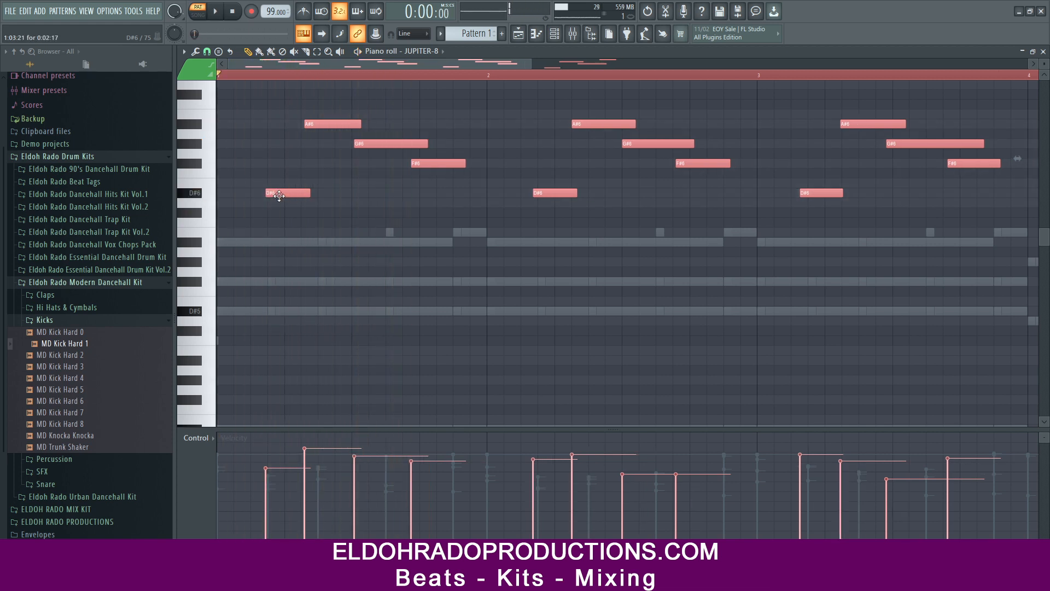
{"action": "key", "text": "ctrl+q"}
{"action": "key", "text": "space"}
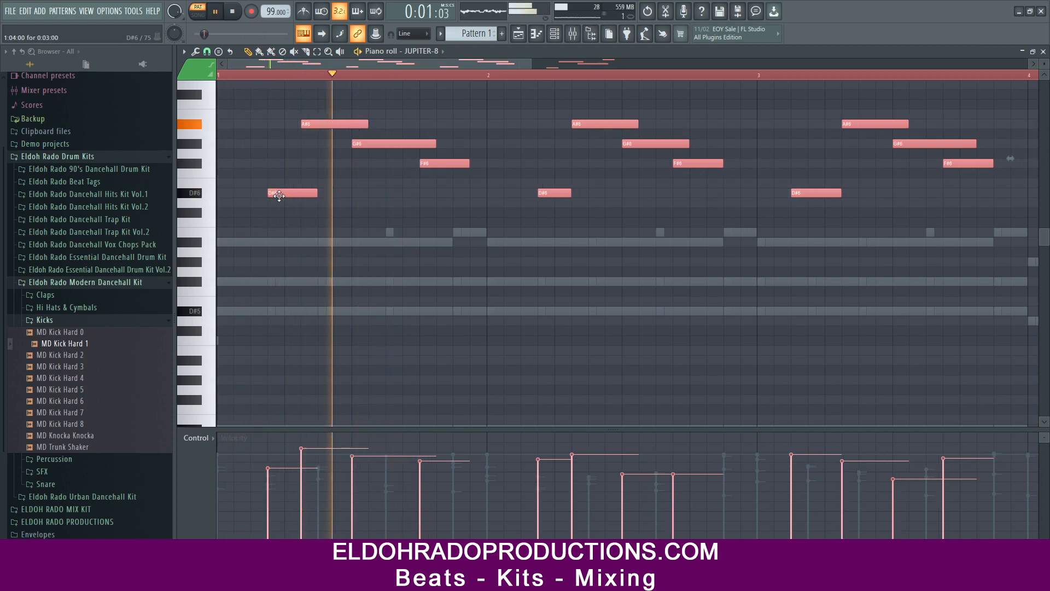
Shift all the quantized JUPITER-8 notes one step later, play them and deselect the notes.
{"action": "key", "text": "space"}
{"action": "key", "text": "shift+Right"}
{"action": "key", "text": "space"}
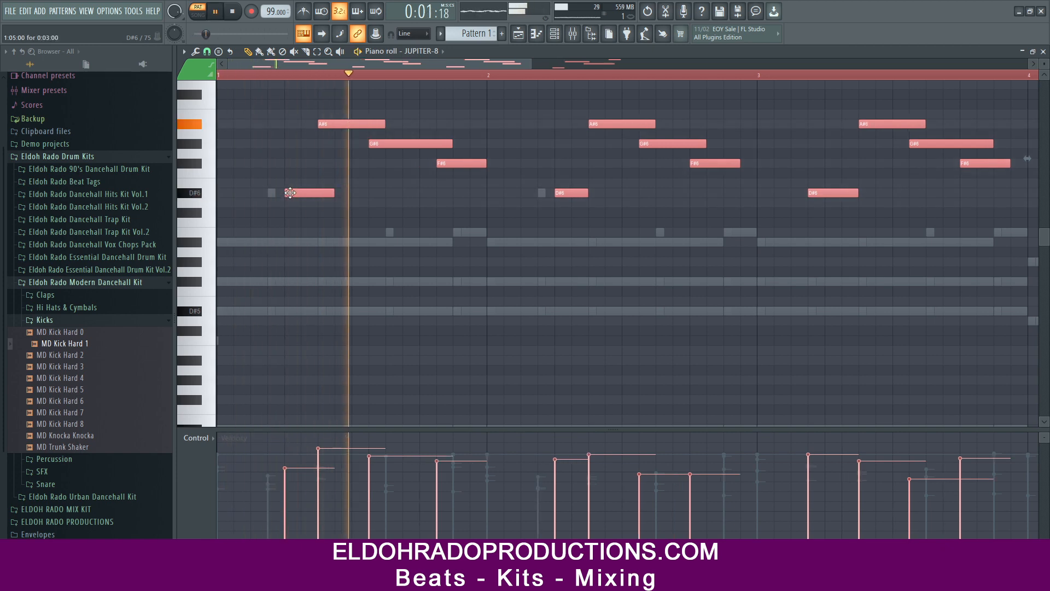
{"action": "key", "text": "space"}
{"action": "key", "text": "ctrl+d"}
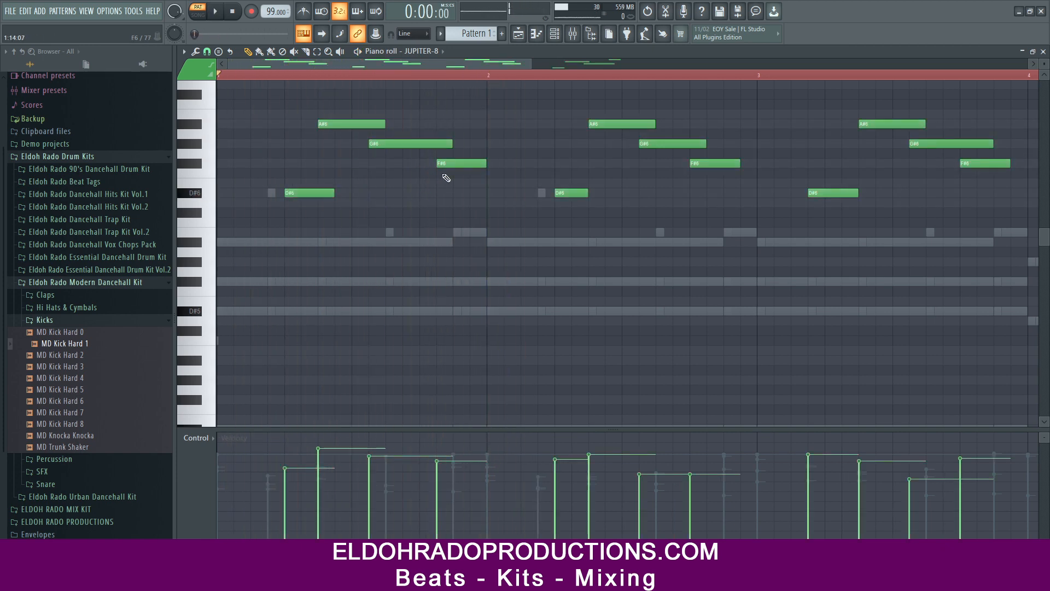
Move bar 1's F#6 melody note one step earlier and lengthen bar 2's D#6 to three steps.
{"action": "left_click_drag", "start_coordinate": [451, 164], "coordinate": [433, 164]}
{"action": "key", "text": "space"}
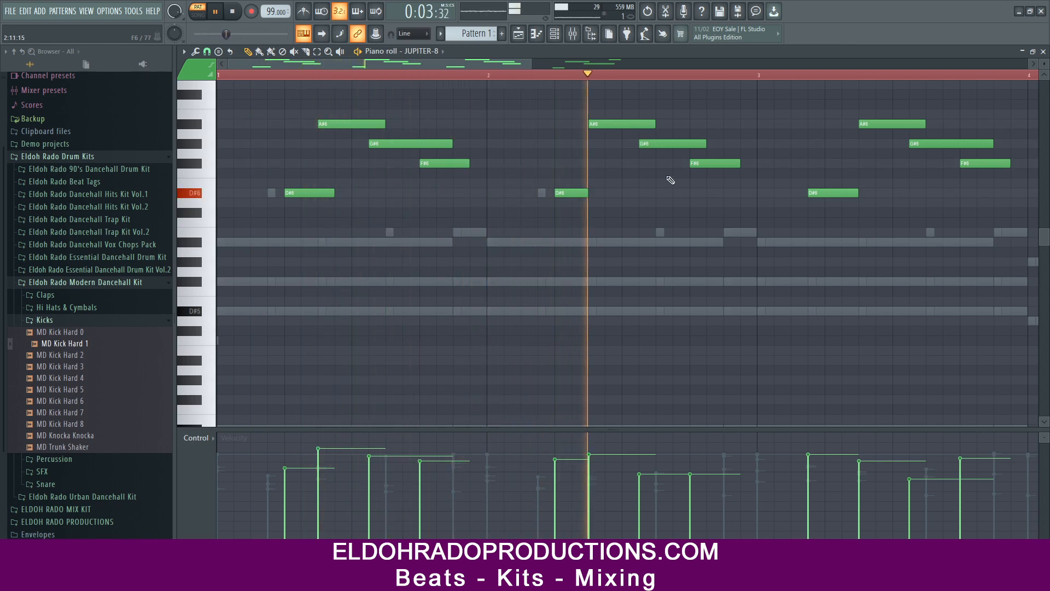
{"action": "left_click_drag", "start_coordinate": [587, 192], "coordinate": [596, 192]}
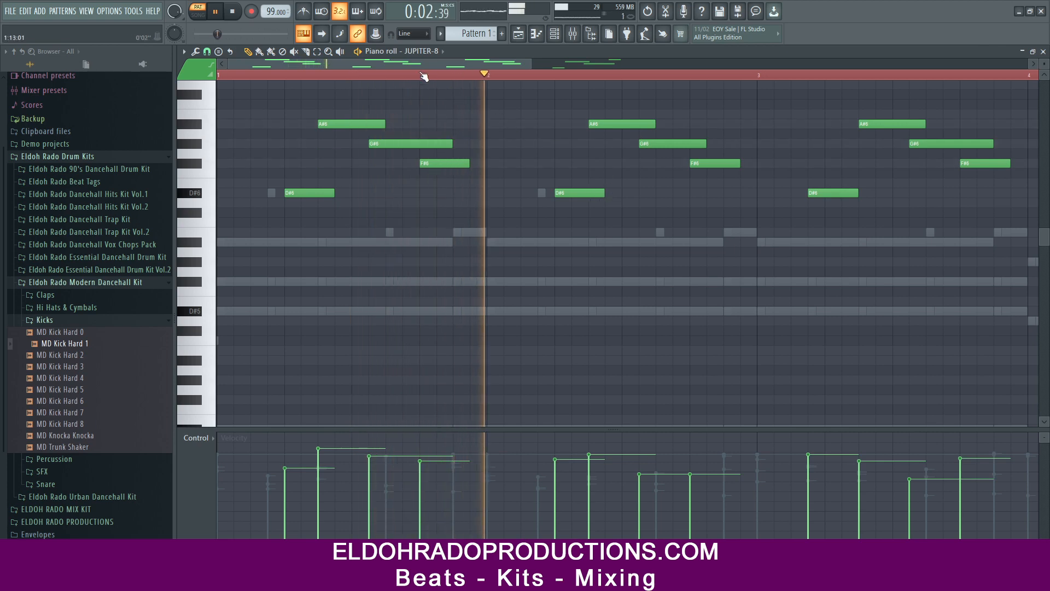
Move bar 3's D#6 melody note to step 5, lengthen bar 4's D6 to three steps and close the piano roll.
{"action": "left_click_drag", "start_coordinate": [420, 62], "coordinate": [526, 58]}
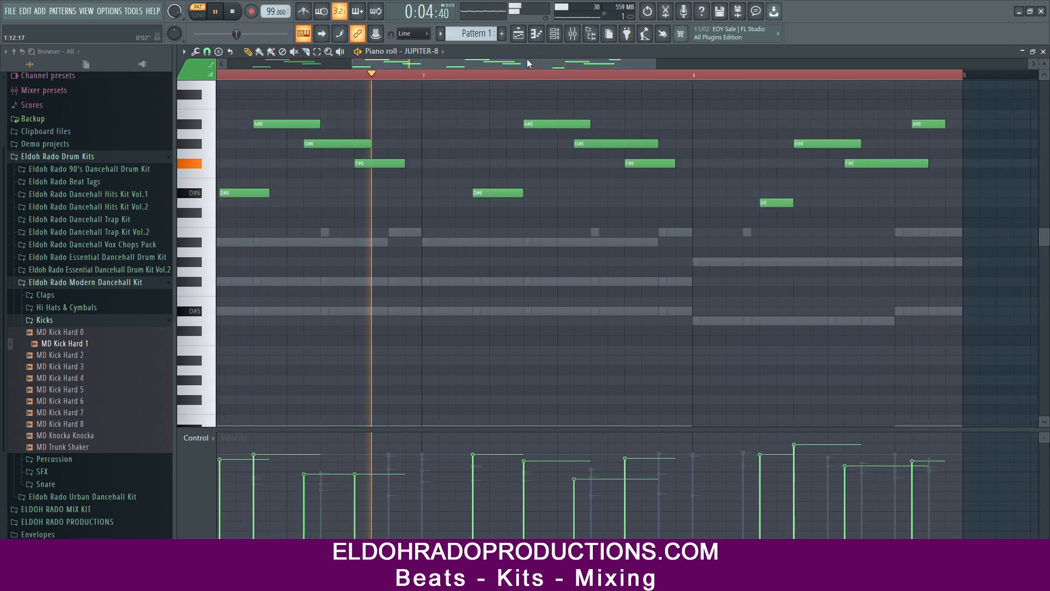
{"action": "key", "text": "space"}
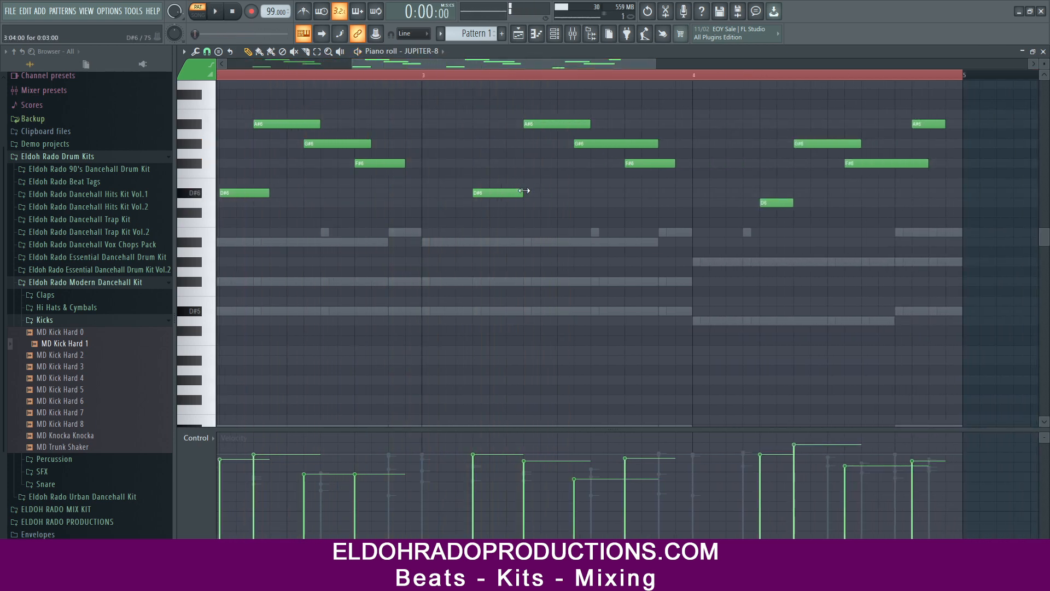
{"action": "left_click_drag", "start_coordinate": [493, 193], "coordinate": [540, 195]}
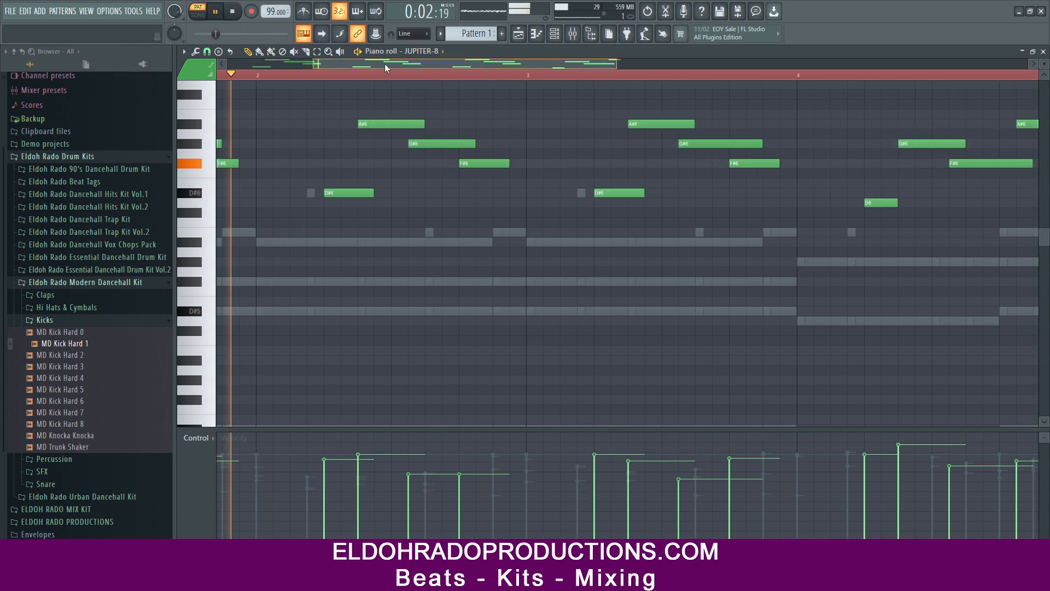
{"action": "left_click_drag", "start_coordinate": [438, 62], "coordinate": [480, 61]}
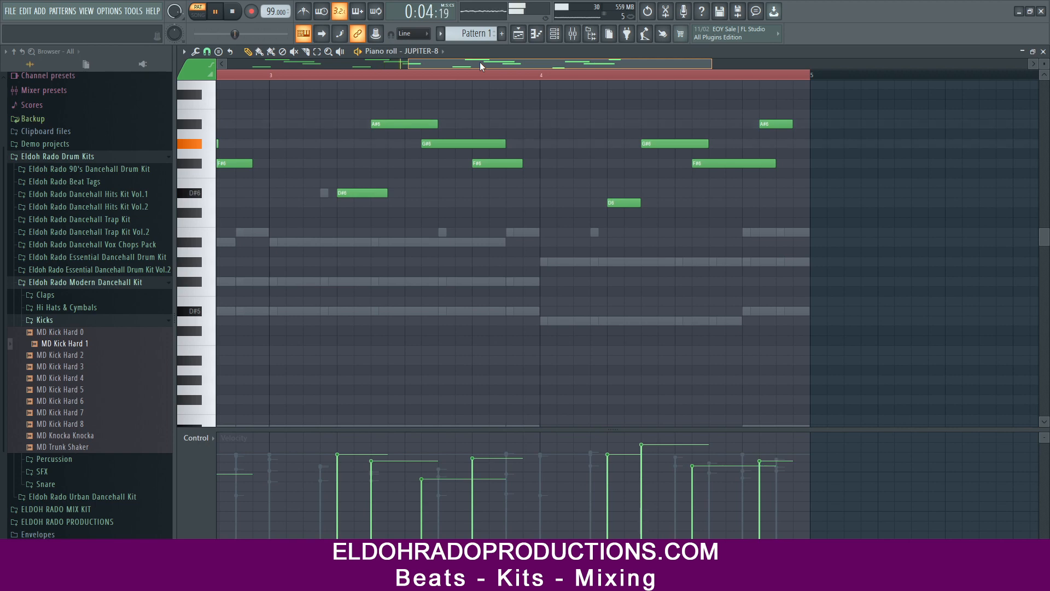
{"action": "left_click_drag", "start_coordinate": [641, 203], "coordinate": [658, 203]}
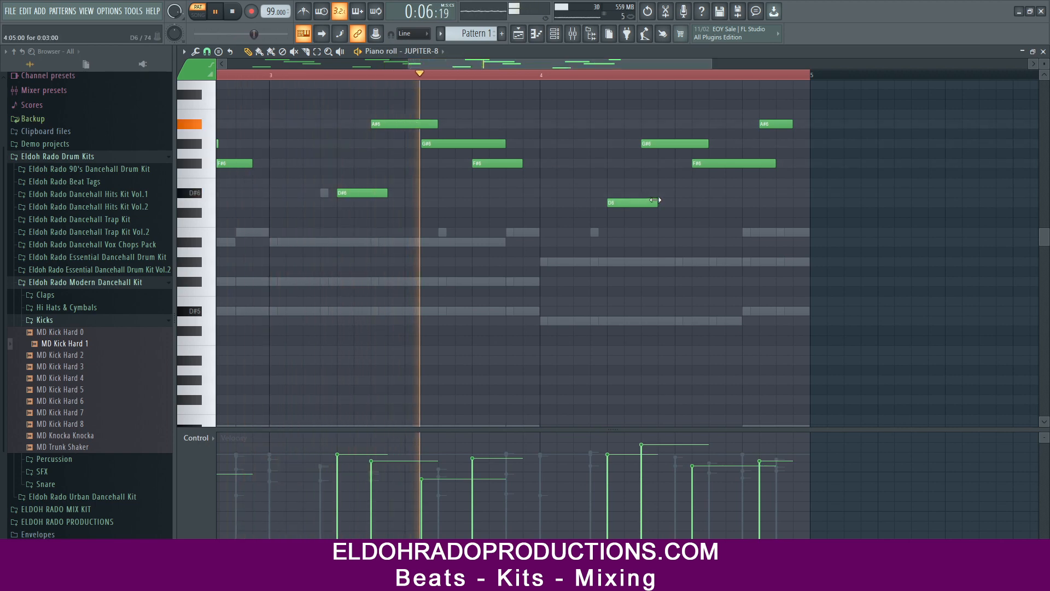
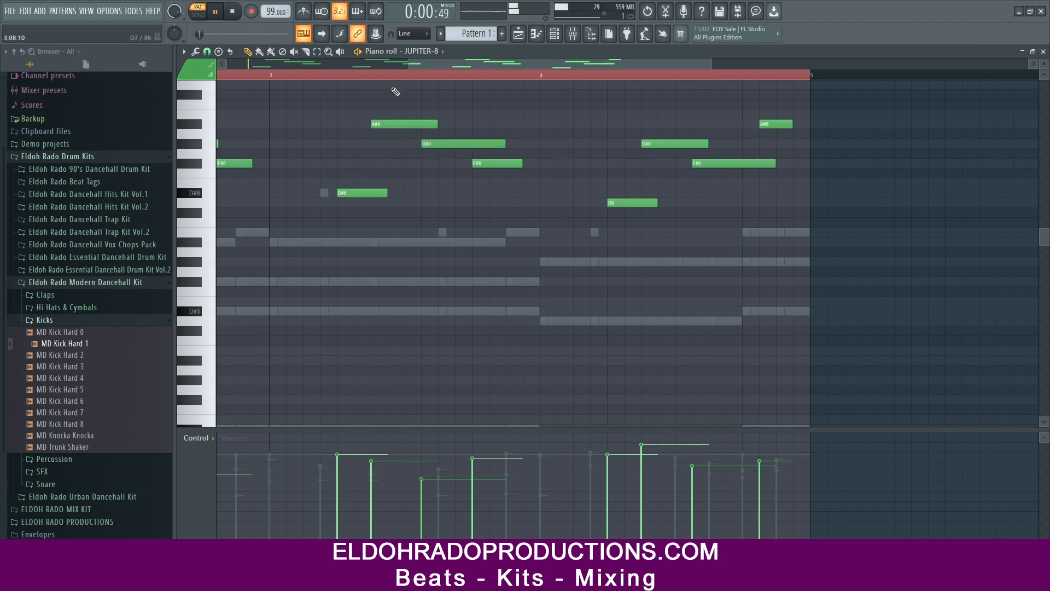
{"action": "scroll", "coordinate": [350, 71], "scroll_direction": "down", "scroll_amount": 5}
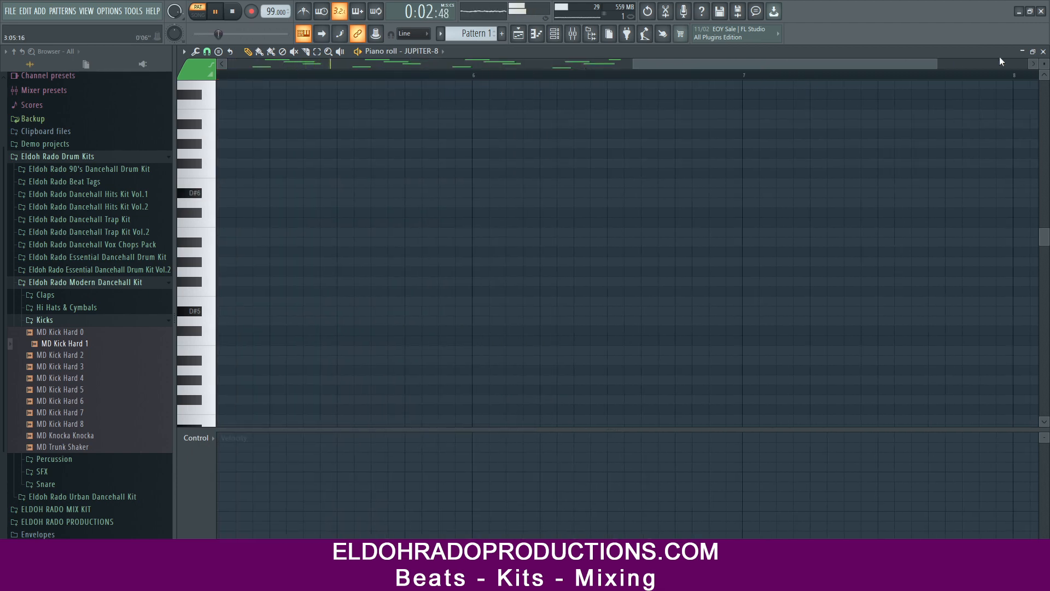
{"action": "left_click", "coordinate": [1042, 52]}
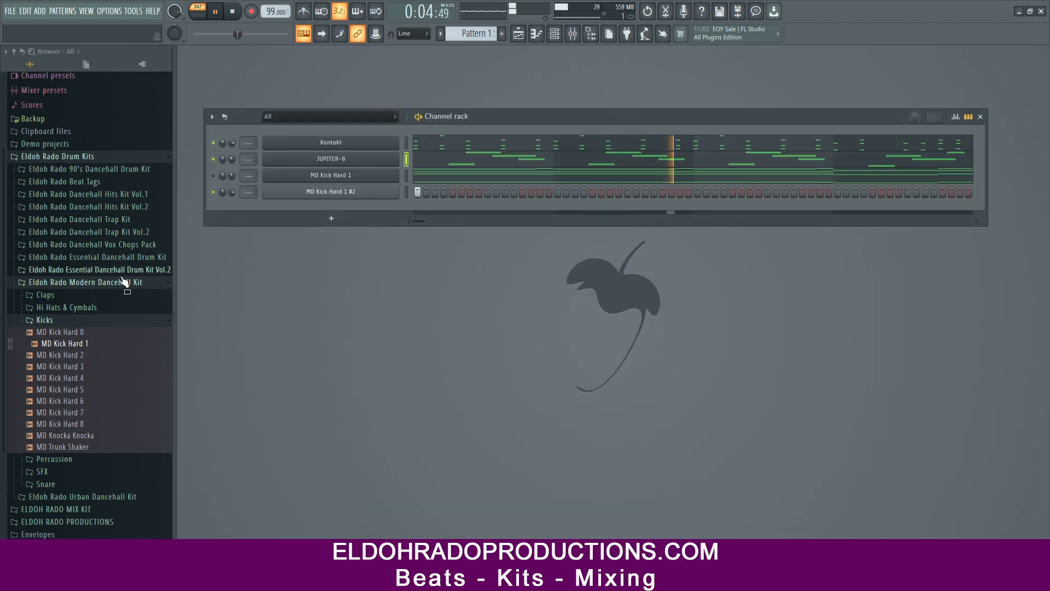
Add DT High Life from the Dancehall Trap Kit's Snare folder as a new channel and toggle the first MD Kick Hard 1 channel's mute.
{"action": "left_click", "coordinate": [45, 319]}
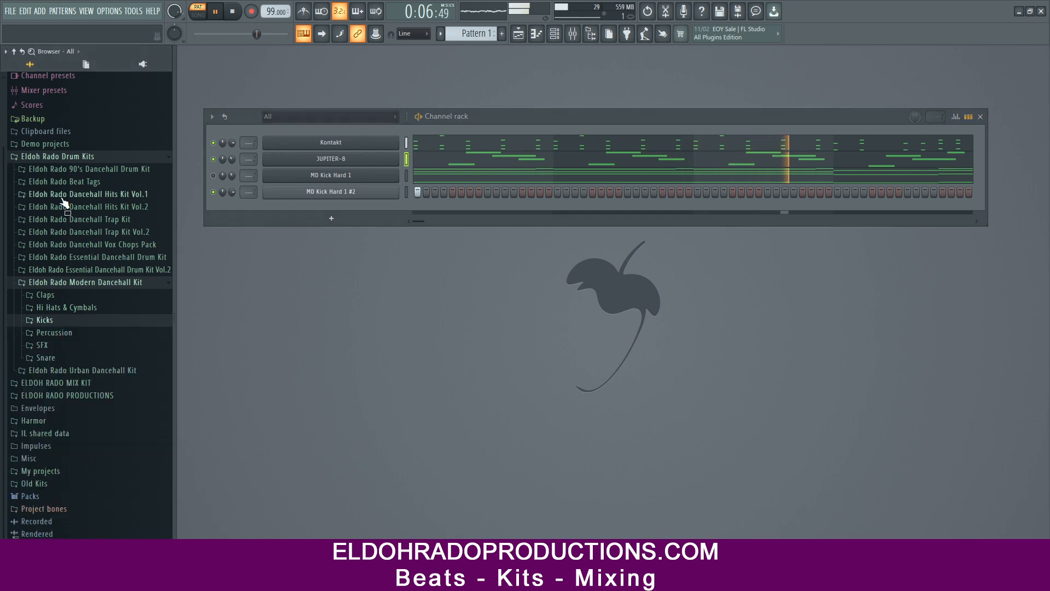
{"action": "left_click", "coordinate": [60, 219]}
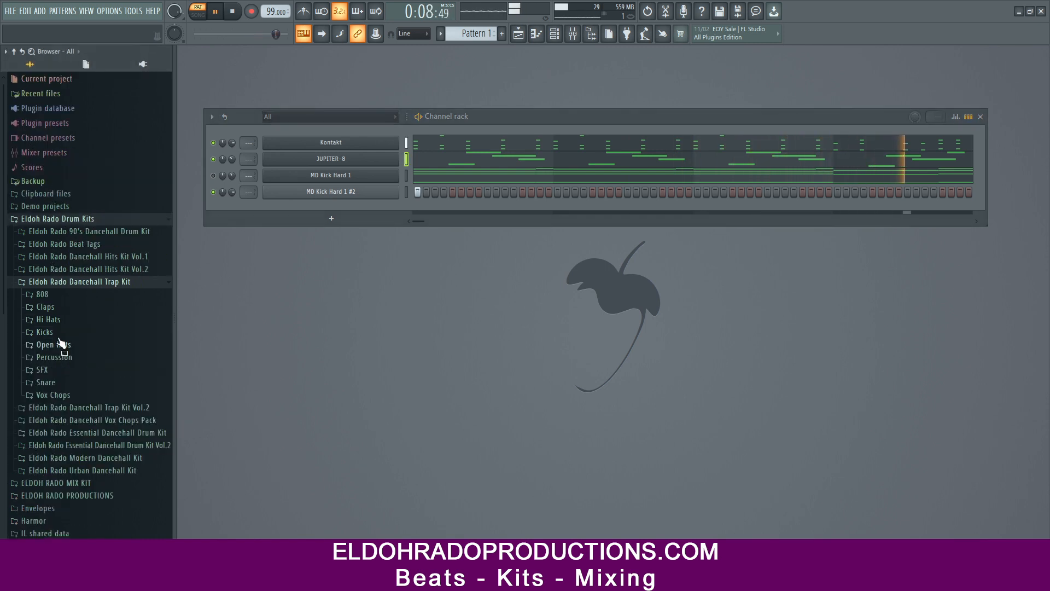
{"action": "left_click", "coordinate": [53, 382]}
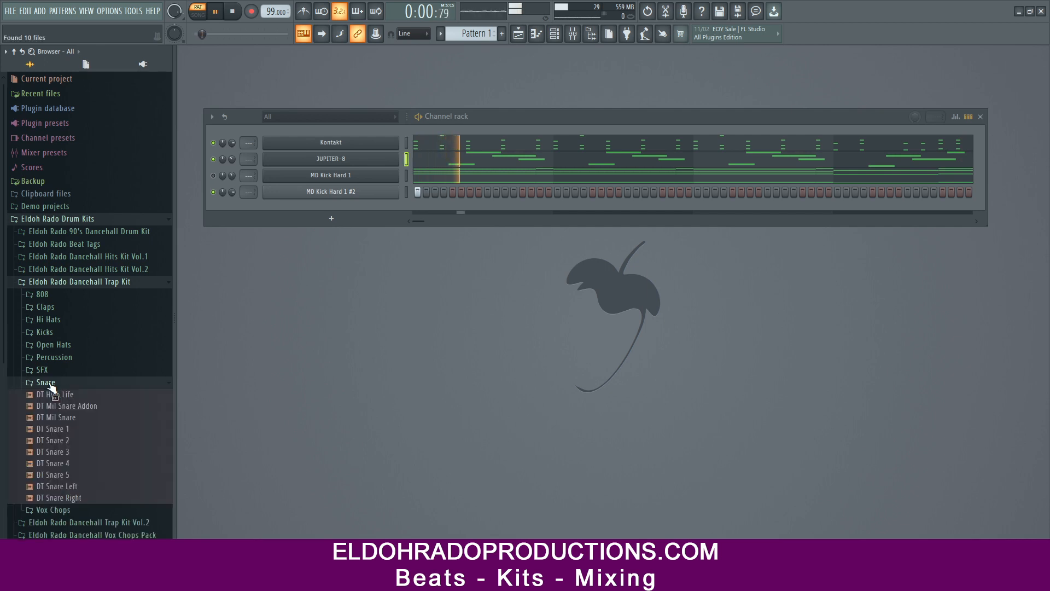
{"action": "left_click_drag", "start_coordinate": [55, 399], "coordinate": [330, 206]}
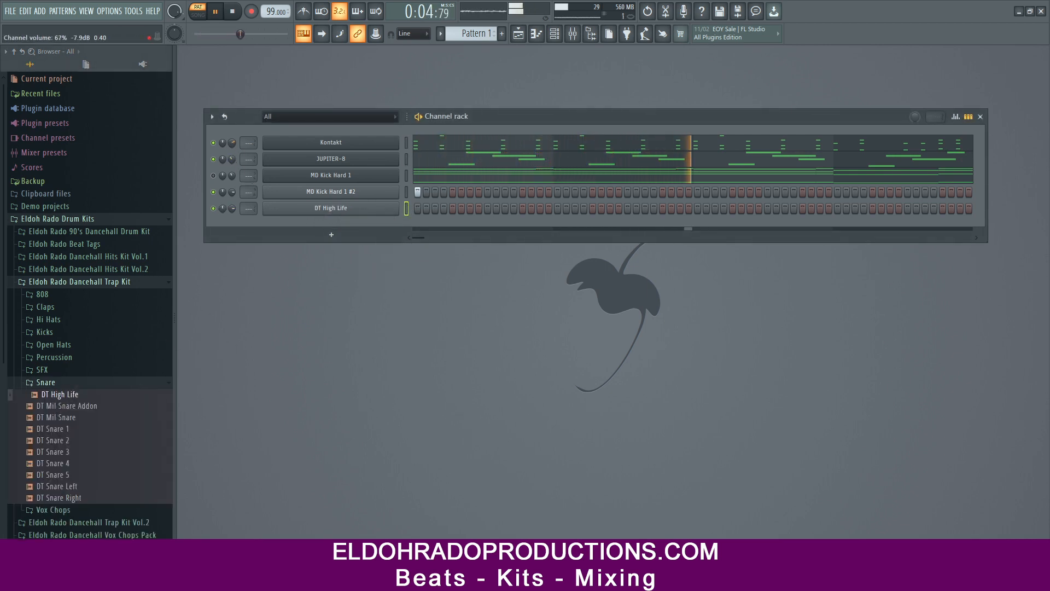
{"action": "left_click", "coordinate": [213, 175]}
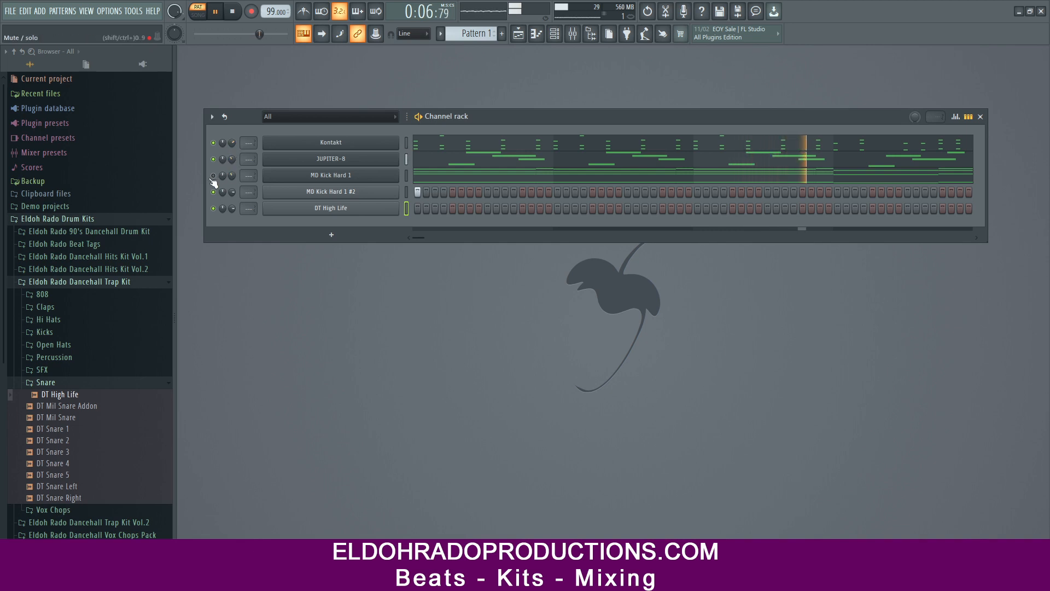
Mute the first MD Kick Hard 1 channel and add bar 1 hits for MD Kick Hard 1 #2 on step 4 and DT High Life on step 7.
{"action": "left_click", "coordinate": [213, 175]}
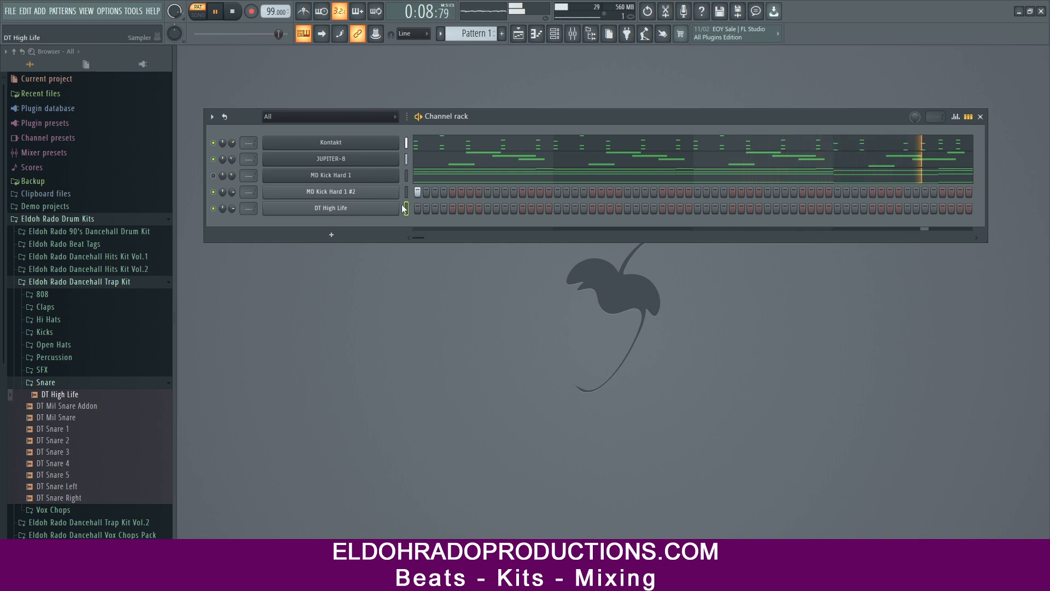
{"action": "left_click", "coordinate": [469, 208]}
{"action": "key", "text": "space"}
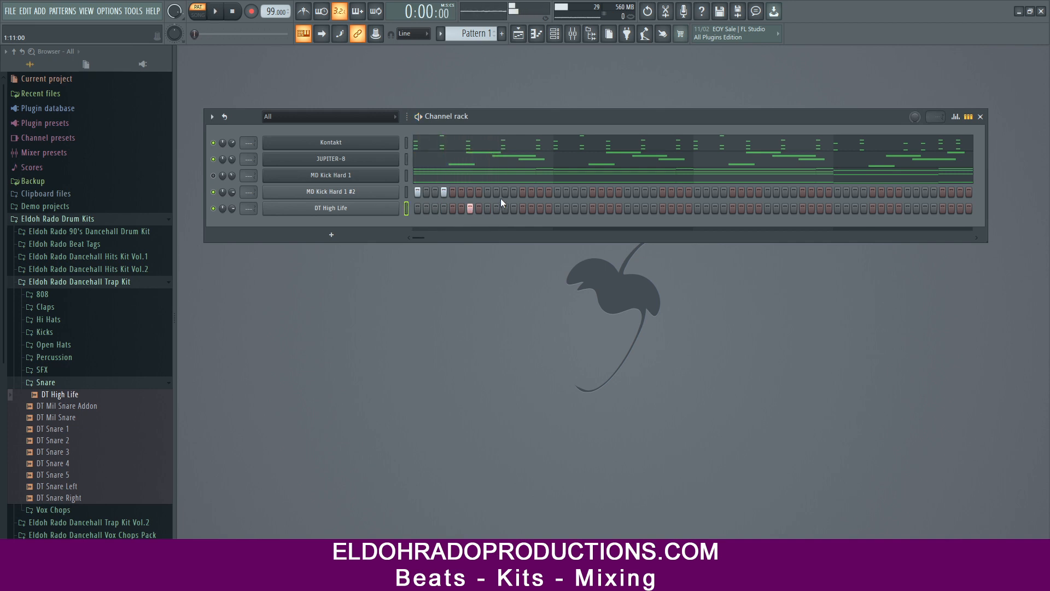
Try an MD Kick Hard 1 #2 hit on step 11 with DT High Life on step 14 or 13 against the pattern.
{"action": "key", "text": "space"}
{"action": "left_click", "coordinate": [505, 192]}
{"action": "left_click", "coordinate": [531, 208]}
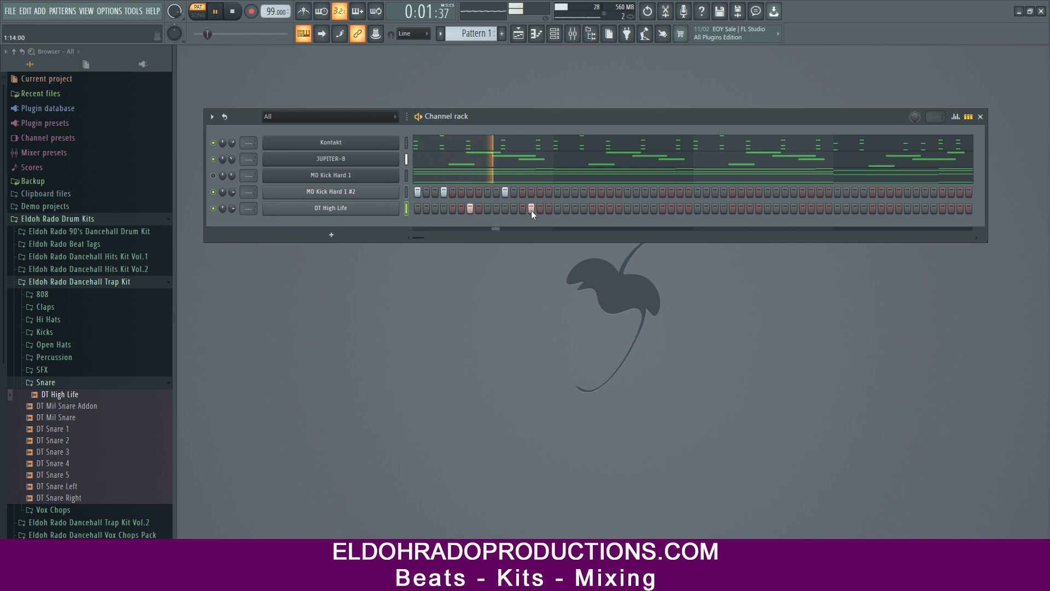
{"action": "left_click", "coordinate": [531, 208]}
{"action": "key", "text": "space"}
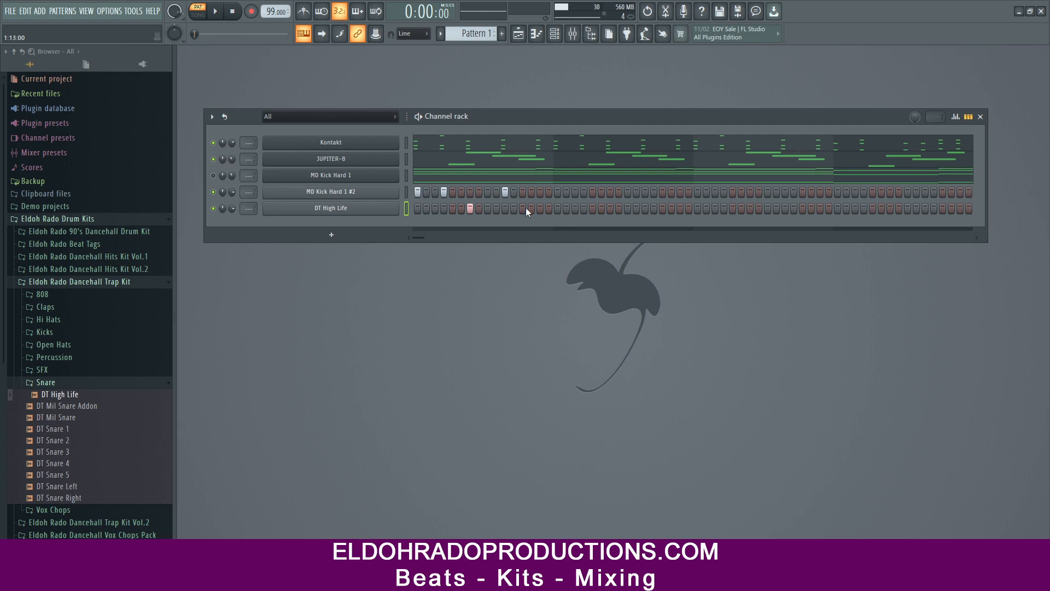
{"action": "left_click", "coordinate": [523, 208]}
{"action": "key", "text": "space"}
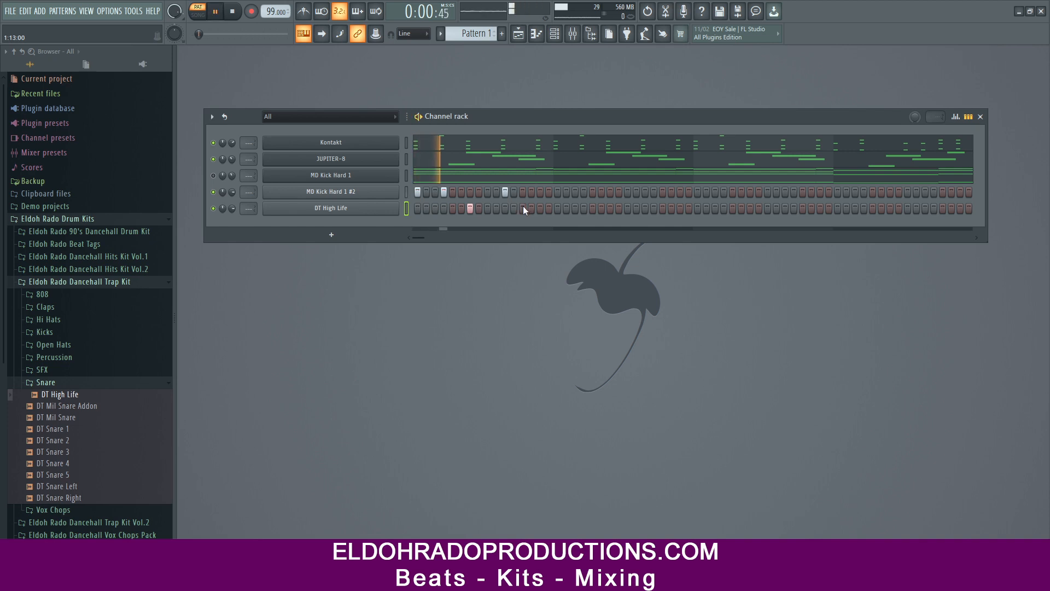
{"action": "key", "text": "space"}
Try an extra MD Kick Hard 1 #2 hit on step 13 or 14, playing the pattern for each position.
{"action": "left_click", "coordinate": [523, 192]}
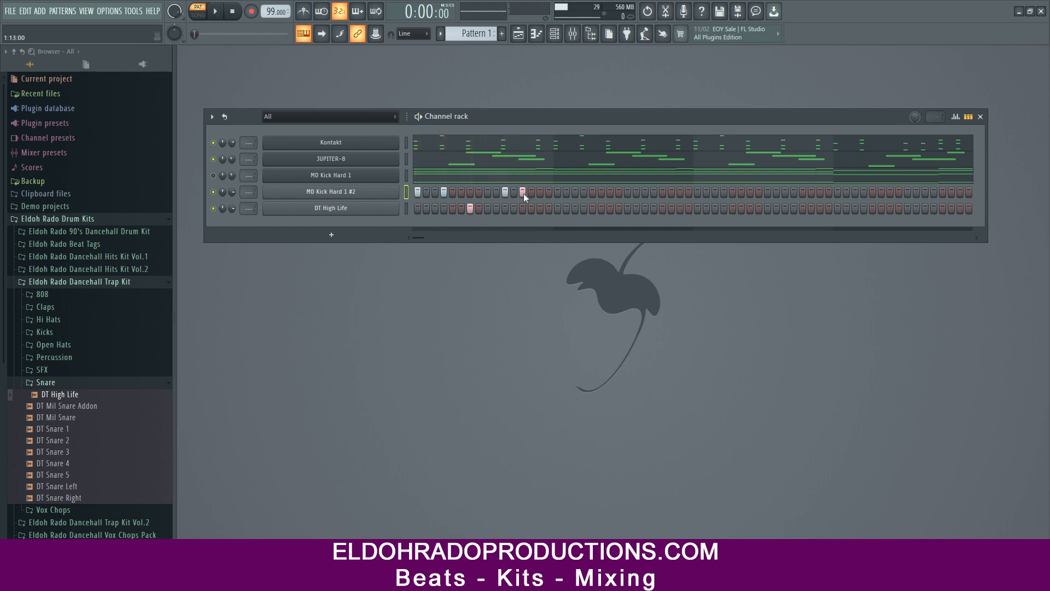
{"action": "key", "text": "space"}
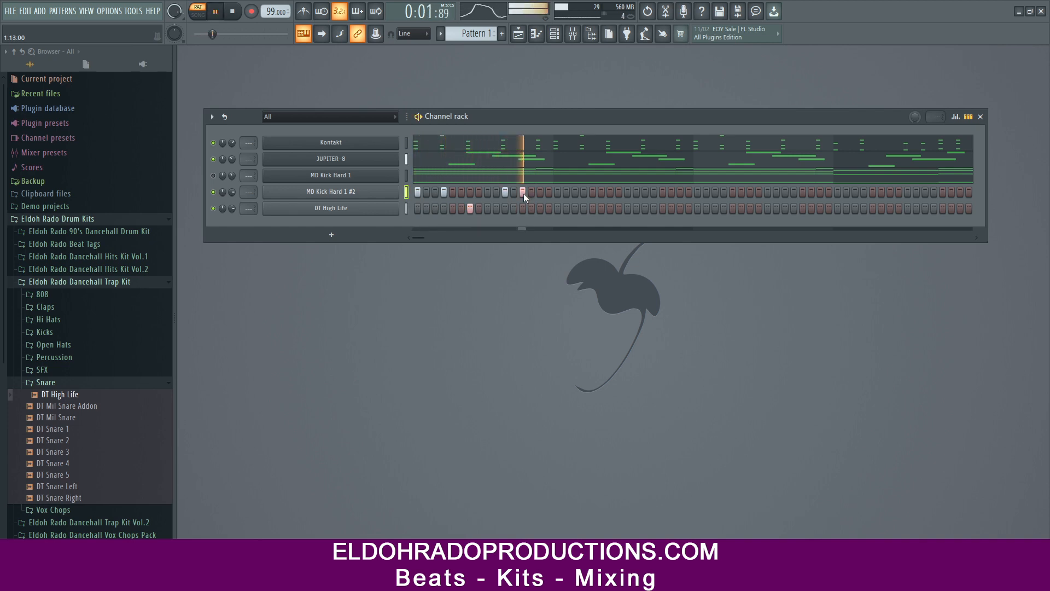
{"action": "key", "text": "space"}
{"action": "right_click", "coordinate": [523, 193]}
{"action": "left_click", "coordinate": [533, 193]}
{"action": "key", "text": "space"}
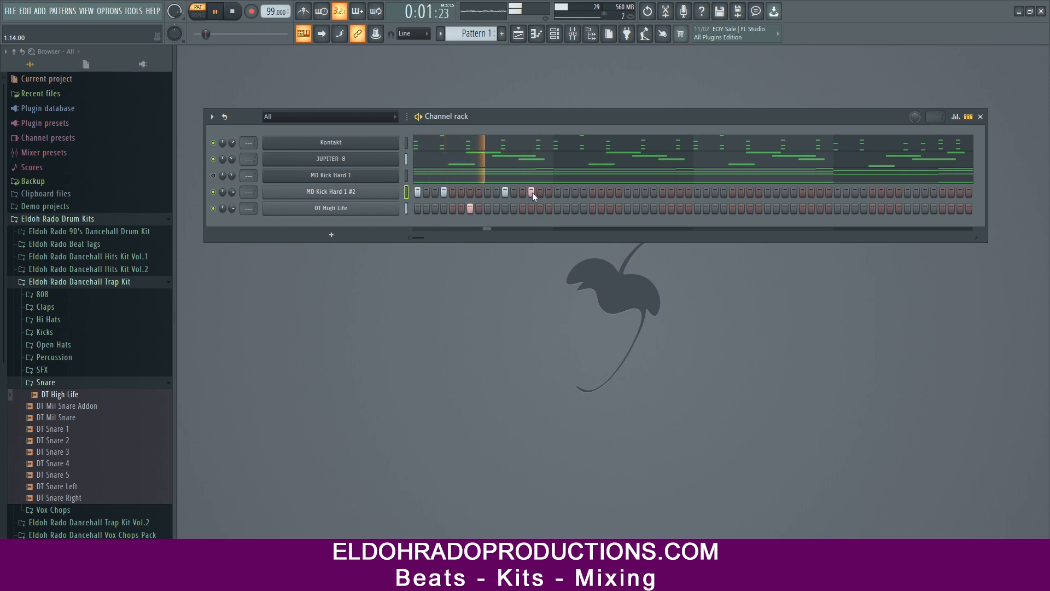
{"action": "key", "text": "space"}
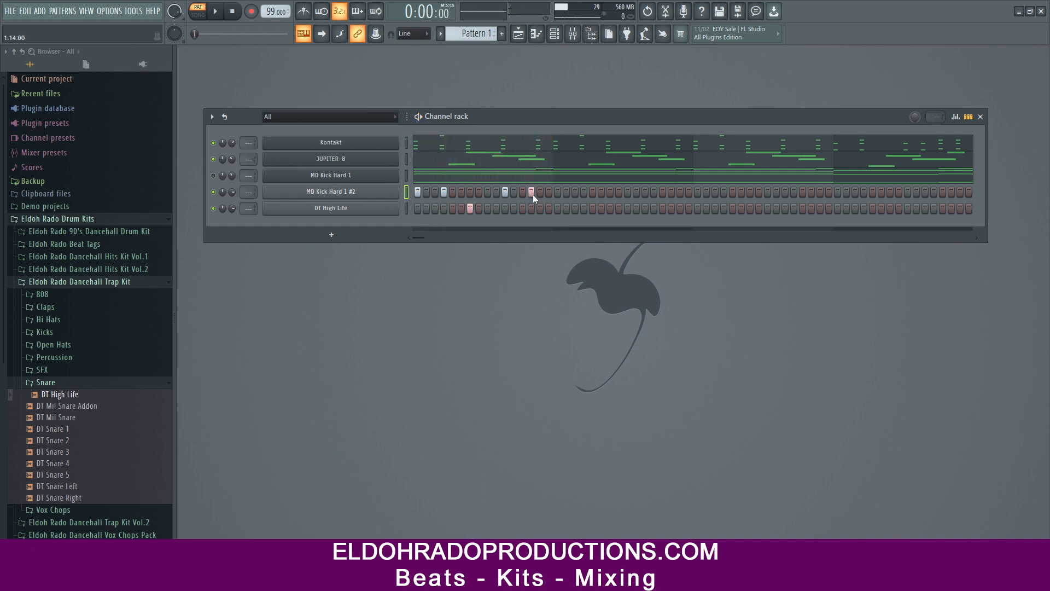
Try a second DT High Life hit on step 14 or 13, play it and remove the kick from step 11.
{"action": "left_click", "coordinate": [531, 209]}
{"action": "key", "text": "space"}
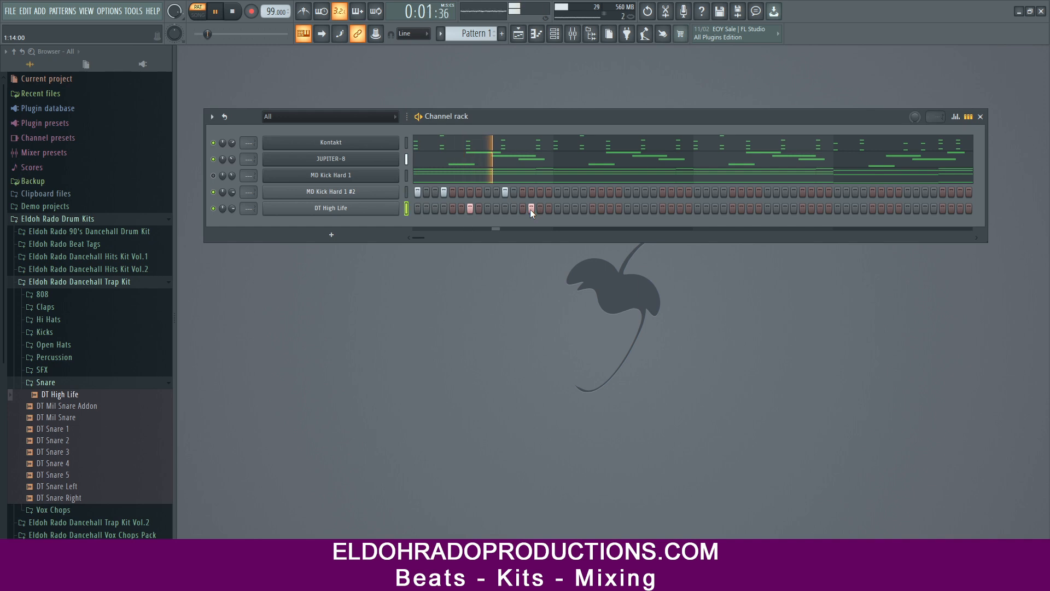
{"action": "key", "text": "space"}
{"action": "left_click", "coordinate": [369, 210]}
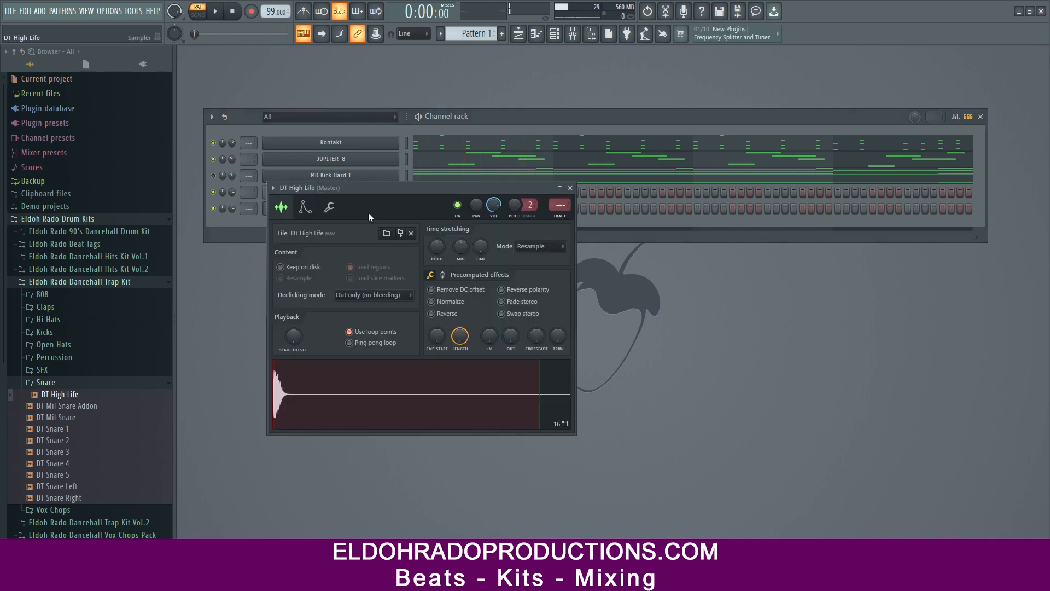
{"action": "left_click", "coordinate": [570, 187]}
{"action": "key", "text": "space"}
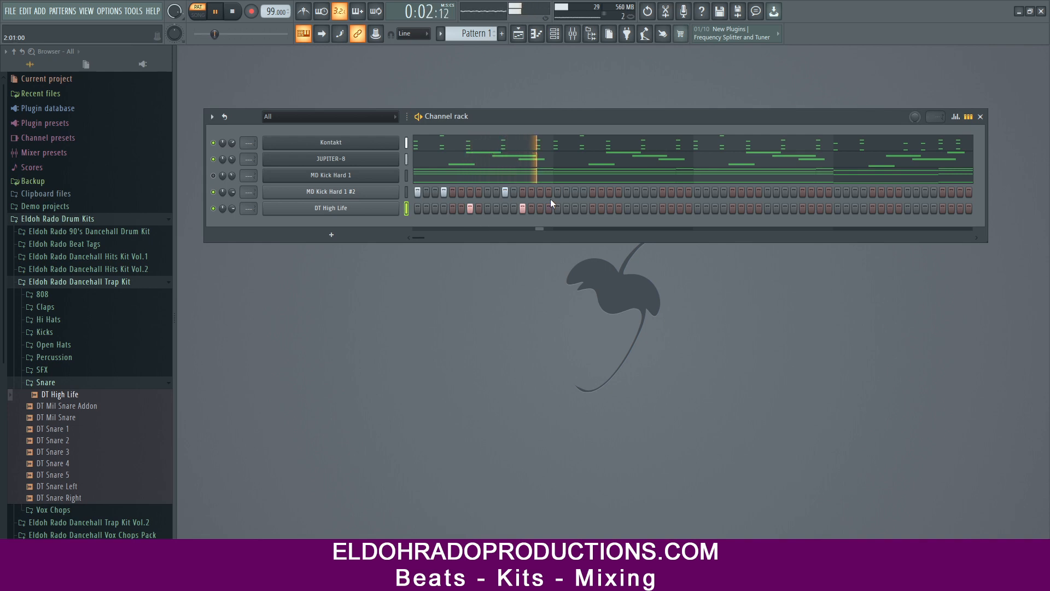
{"action": "key", "text": "space"}
{"action": "key", "text": "space"}
{"action": "right_click", "coordinate": [504, 195]}
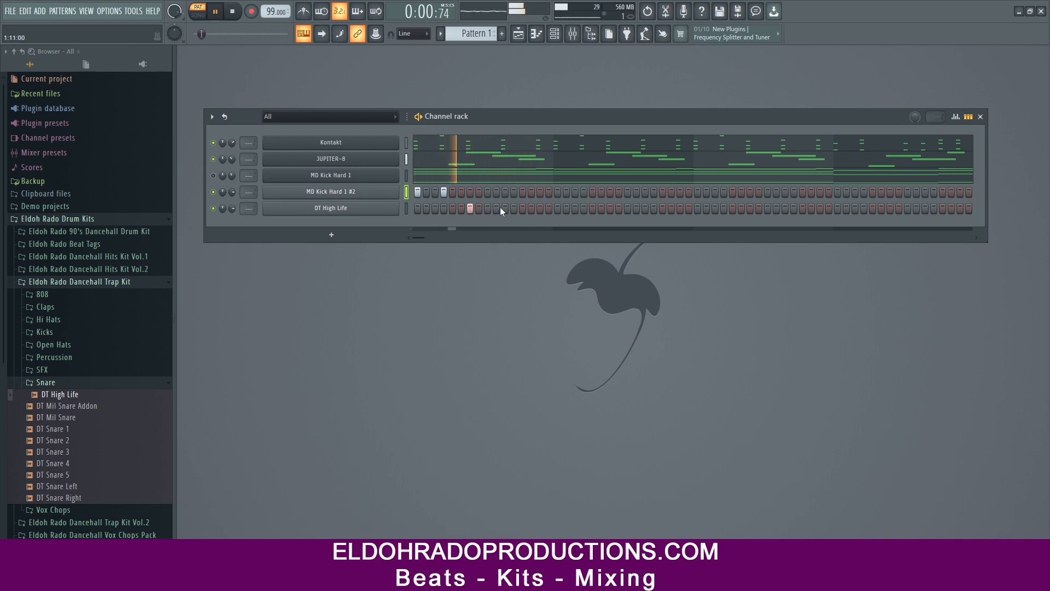
{"action": "key", "text": "space"}
Try a DT High Life hit on step 10 with an MD Kick Hard 1 #2 hit on step 12, and remove that kick.
{"action": "left_click", "coordinate": [497, 209]}
{"action": "key", "text": "space"}
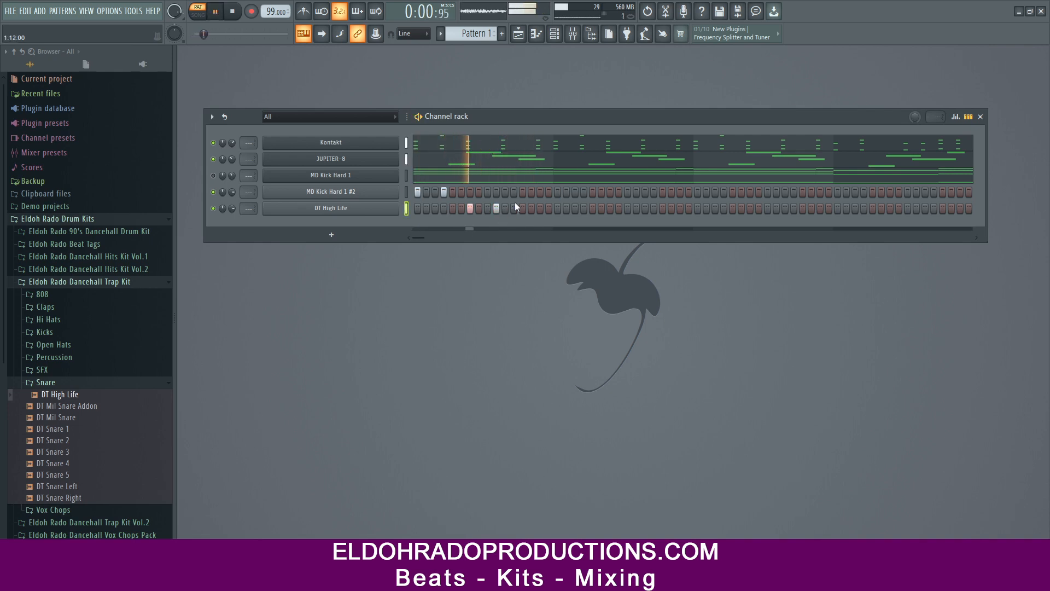
{"action": "key", "text": "space"}
{"action": "key", "text": "space"}
{"action": "left_click", "coordinate": [514, 192]}
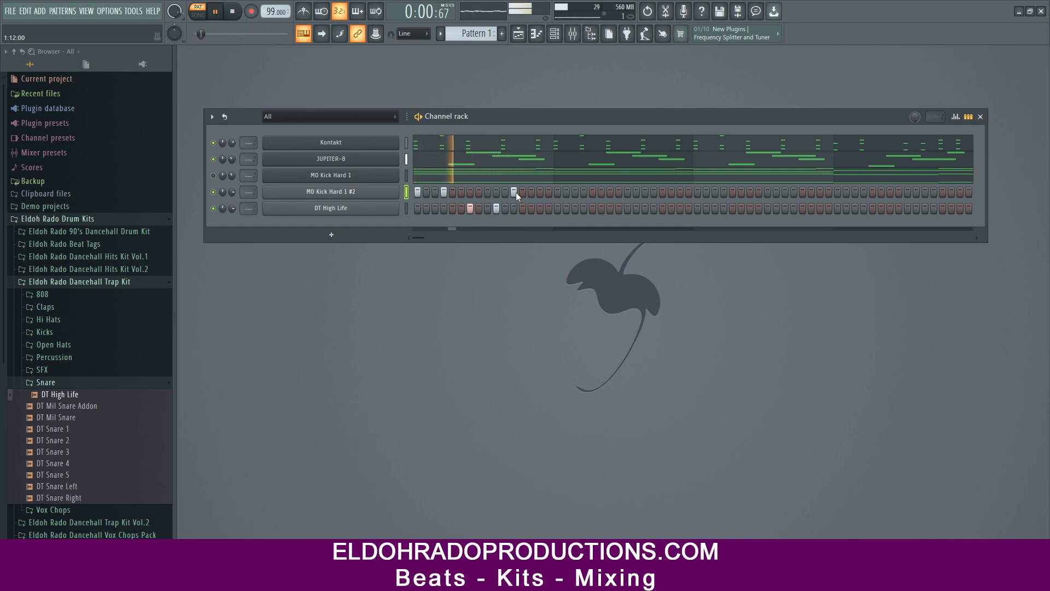
{"action": "key", "text": "space"}
{"action": "right_click", "coordinate": [516, 192]}
Try an MD Kick Hard 1 #2 hit on step 13, and clear it together with the DT High Life hit on step 10.
{"action": "left_click", "coordinate": [521, 193]}
{"action": "key", "text": "space"}
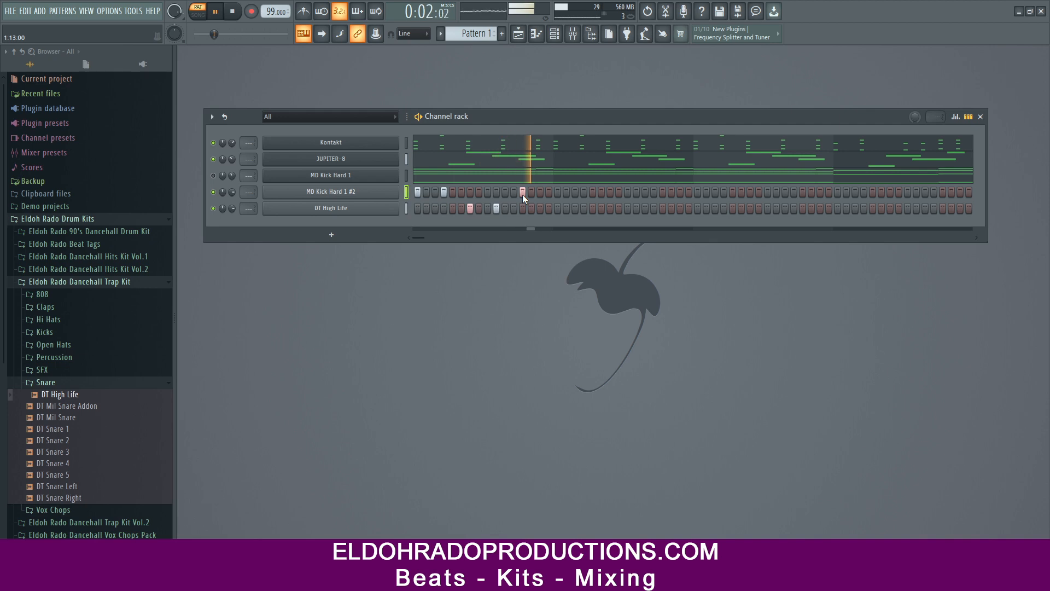
{"action": "key", "text": "space"}
{"action": "right_click", "coordinate": [522, 192]}
{"action": "key", "text": "space"}
{"action": "key", "text": "space"}
{"action": "right_click", "coordinate": [496, 208]}
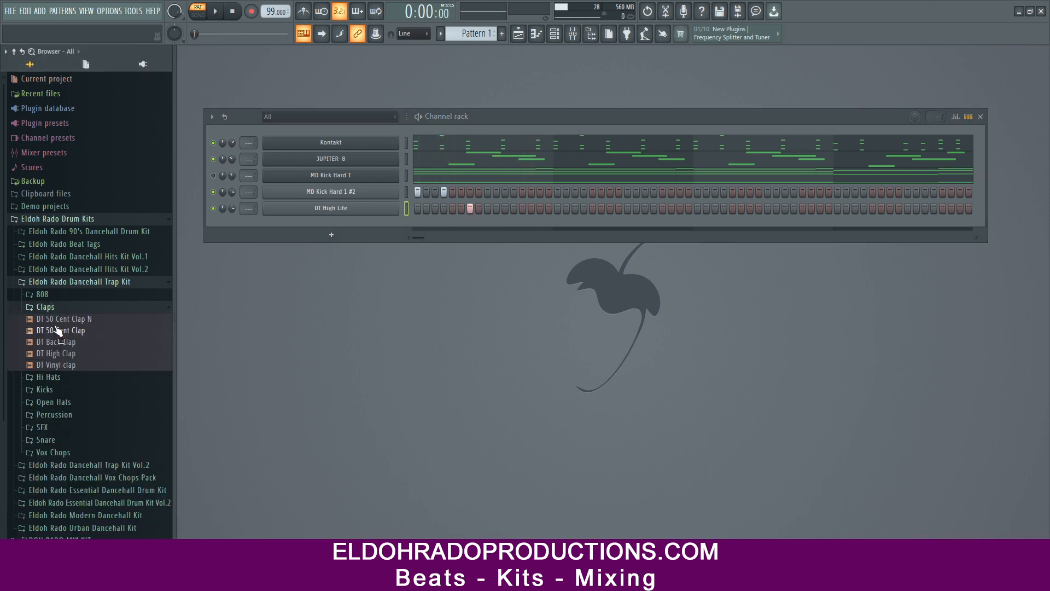
Add DT Hard 2 HH from the Dancehall Trap Kit's Hi Hats folder as a new channel.
{"action": "left_click", "coordinate": [54, 322]}
{"action": "left_click", "coordinate": [60, 366]}
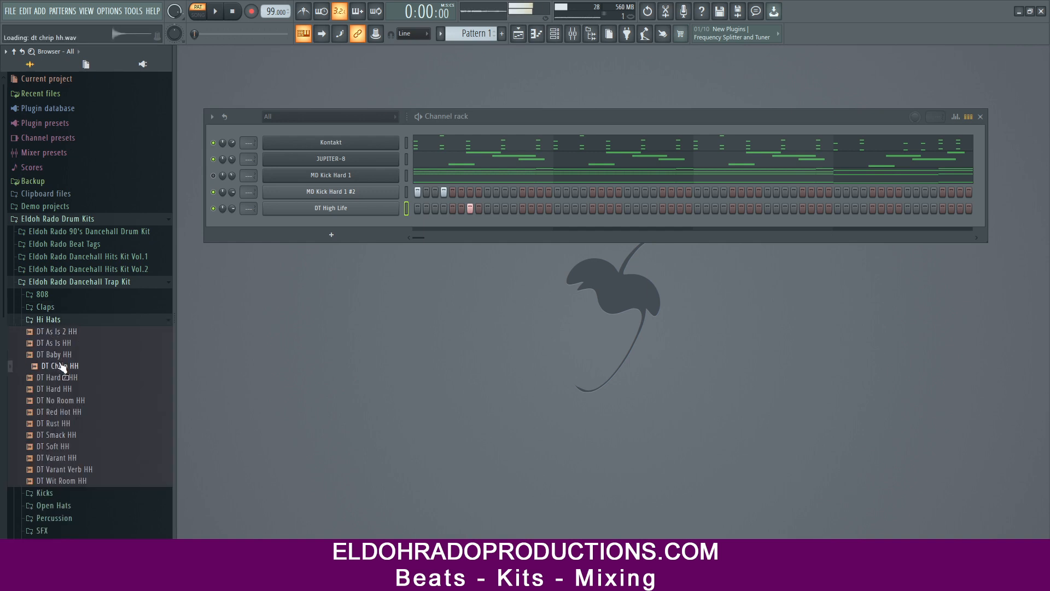
{"action": "left_click_drag", "start_coordinate": [60, 377], "coordinate": [349, 222]}
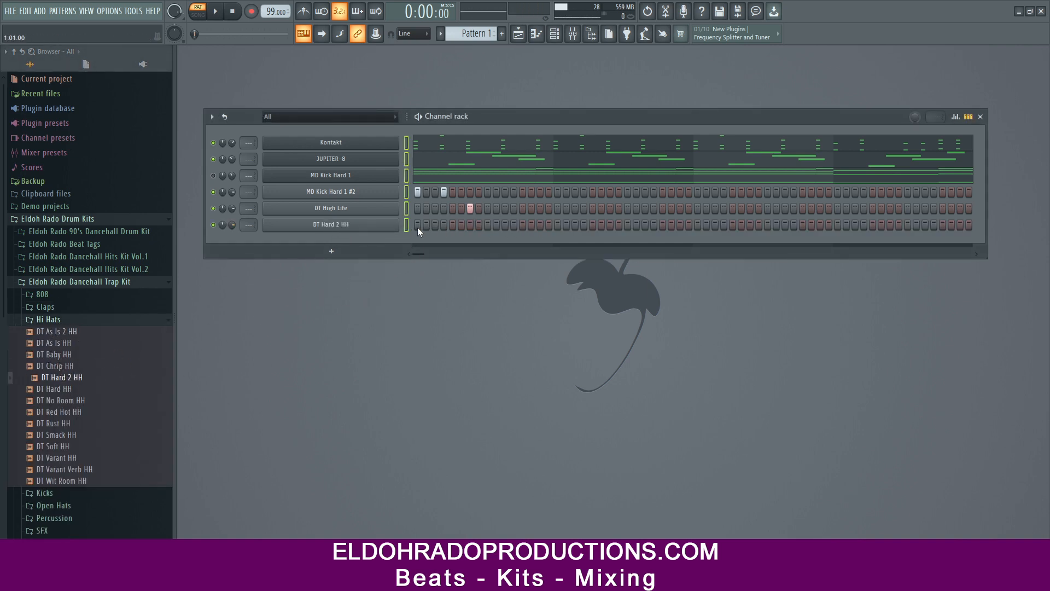
Place DT Hard 2 HH hits on steps 2 and 3 of bar 1 and play the pattern.
{"action": "key", "text": "space"}
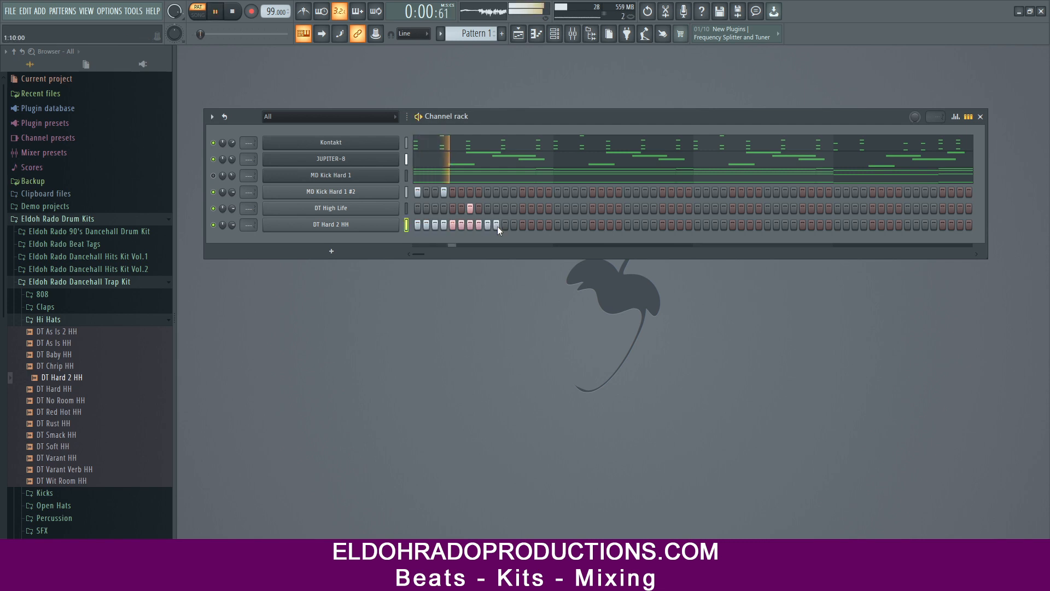
{"action": "key", "text": "space"}
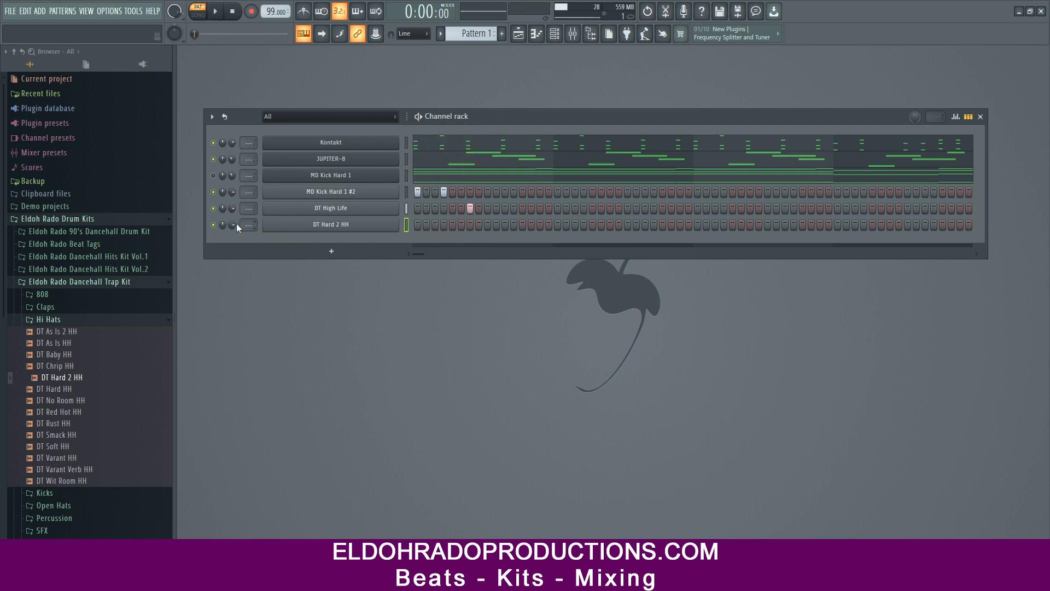
{"action": "left_click", "coordinate": [426, 225]}
{"action": "left_click", "coordinate": [435, 225]}
{"action": "key", "text": "space"}
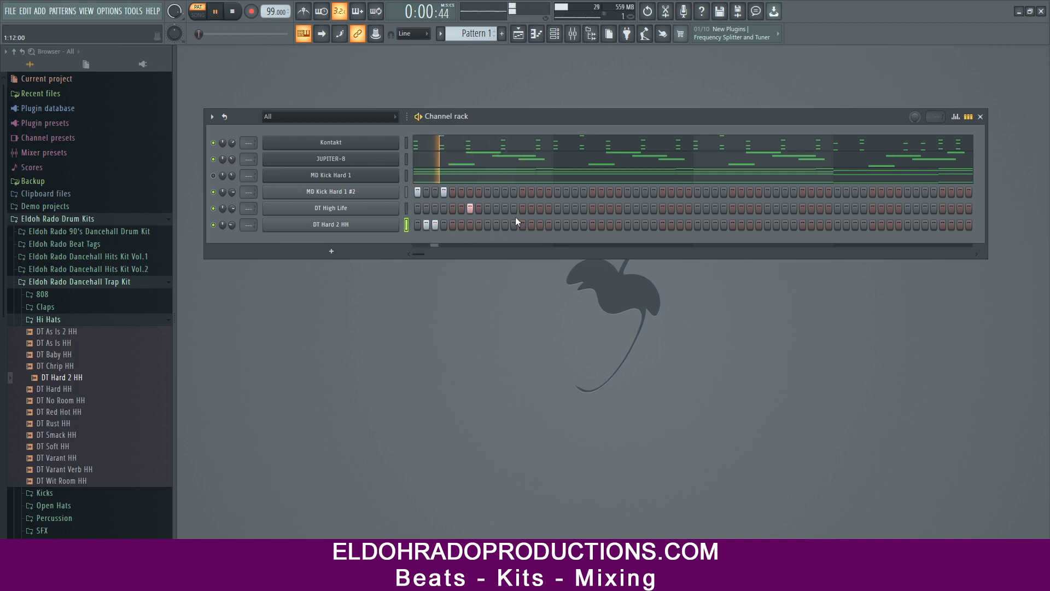
Add an MD Kick Hard 1 #2 hit on step 10 and DT High Life hits on steps 13 and 15, and play the pattern.
{"action": "left_click", "coordinate": [496, 192]}
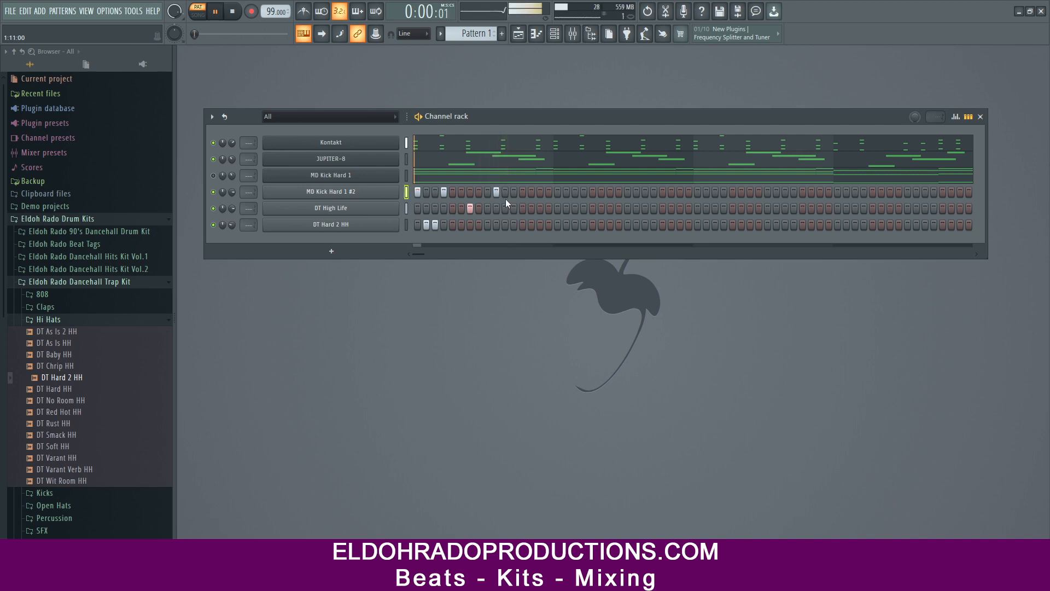
{"action": "left_click", "coordinate": [505, 208]}
{"action": "left_click", "coordinate": [507, 207]}
{"action": "left_click", "coordinate": [511, 210]}
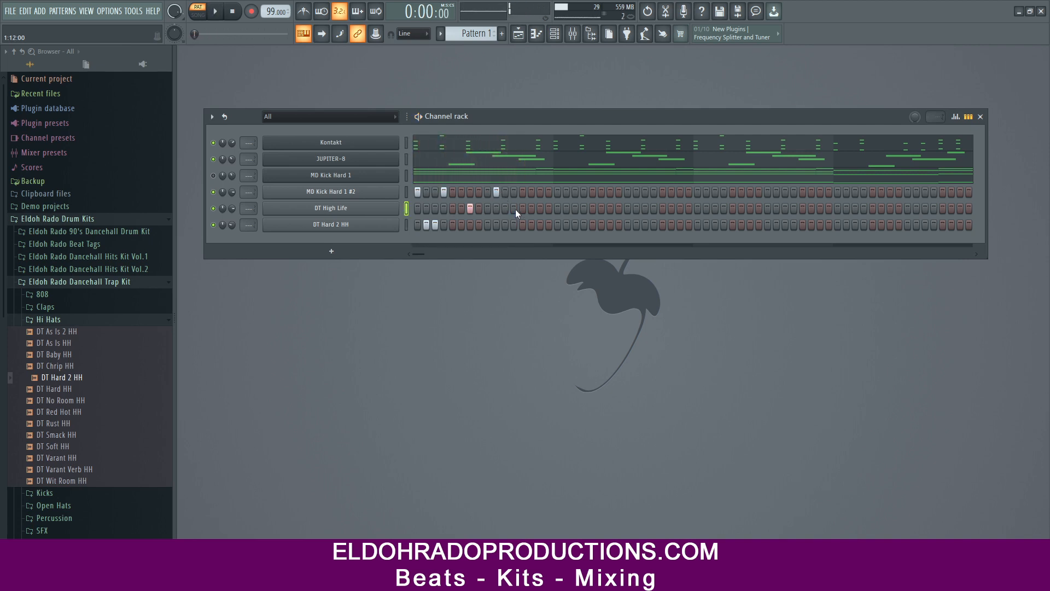
{"action": "left_click", "coordinate": [514, 209]}
{"action": "left_click", "coordinate": [522, 209]}
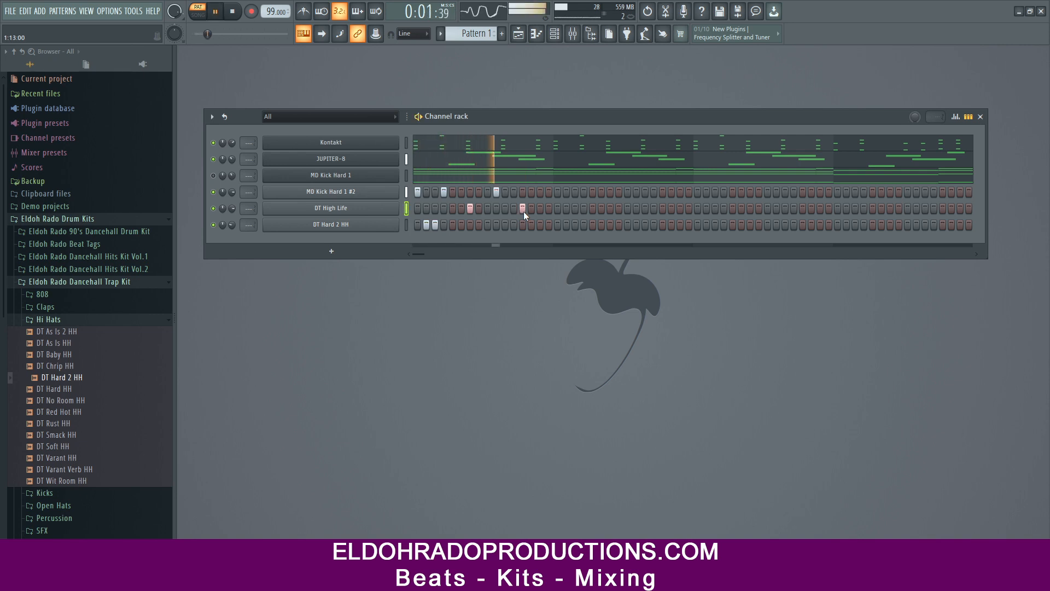
{"action": "key", "text": "space"}
{"action": "left_click", "coordinate": [539, 208]}
{"action": "key", "text": "space"}
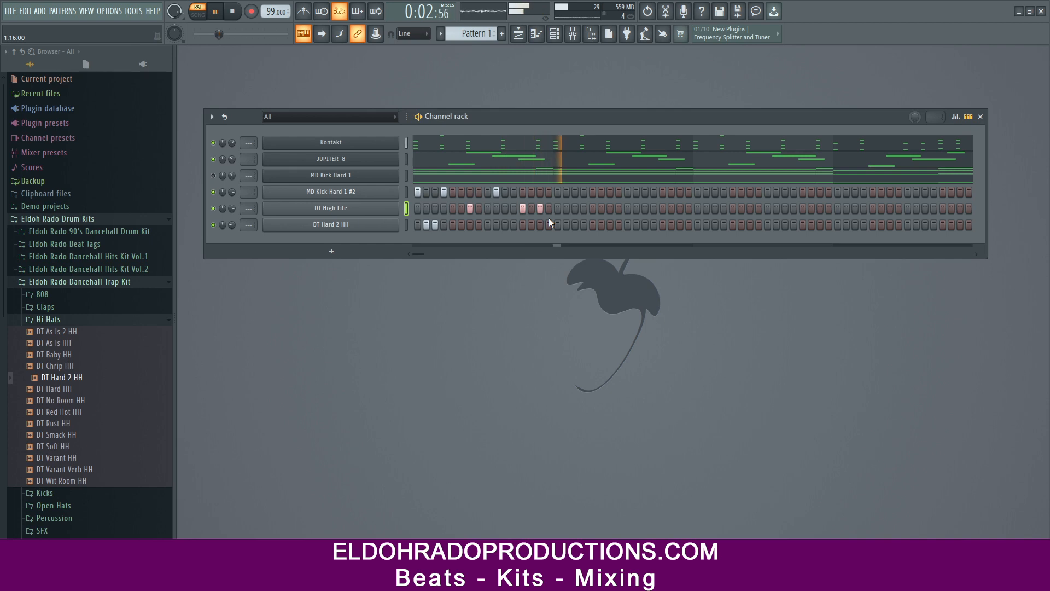
{"action": "key", "text": "space"}
In MD Kick Hard 1 #2's piano roll, copy bar 1's kick notes into bar 2, copy both bars into bars 3 and 4, and play.
{"action": "right_click", "coordinate": [385, 192]}
{"action": "left_click", "coordinate": [422, 188]}
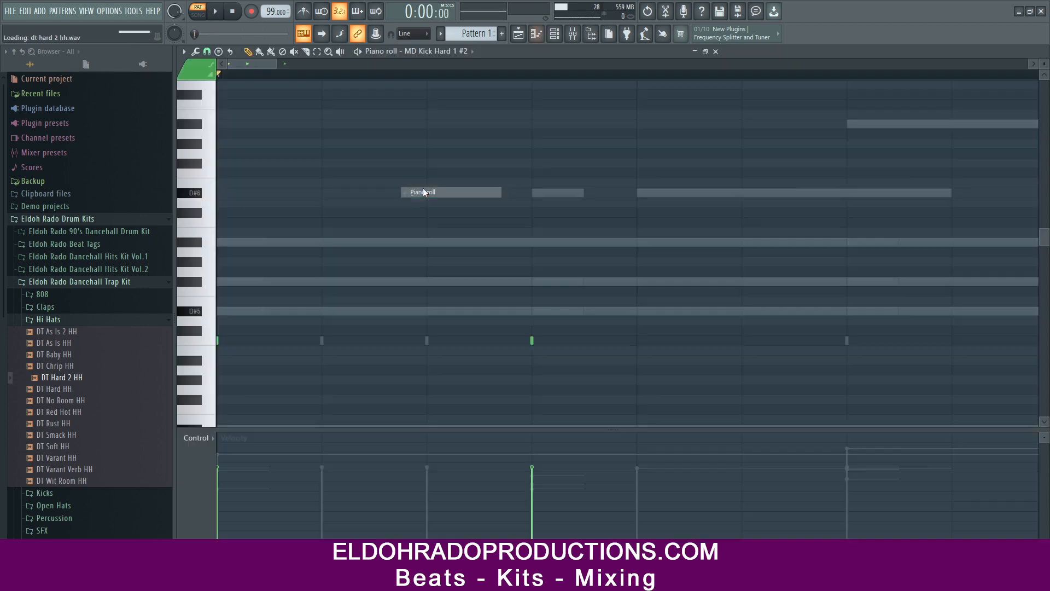
{"action": "left_click_drag", "start_coordinate": [453, 327], "coordinate": [222, 350]}
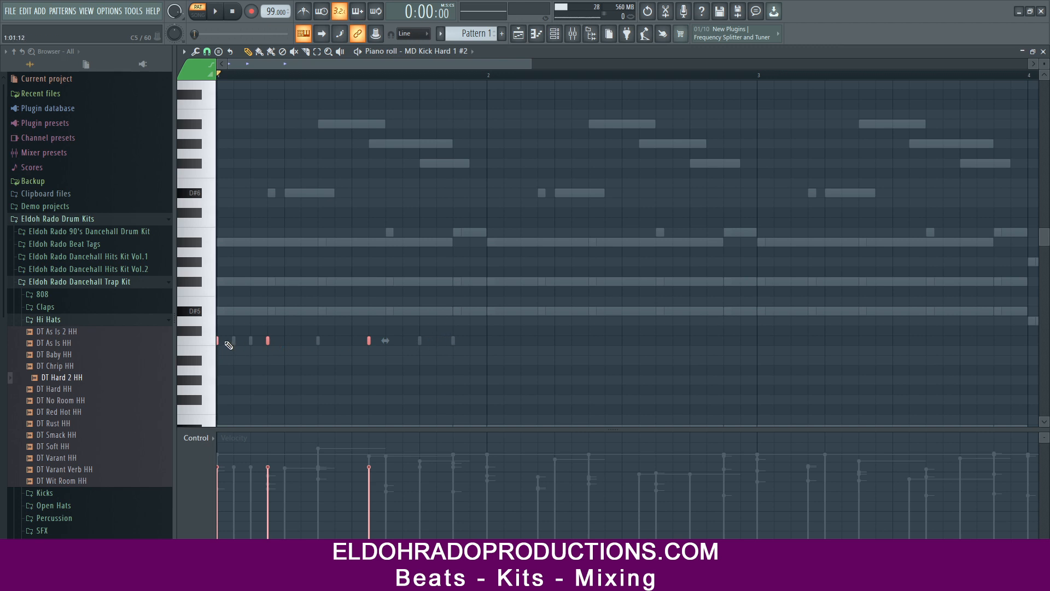
{"action": "left_click_drag", "start_coordinate": [217, 340], "coordinate": [485, 339]}
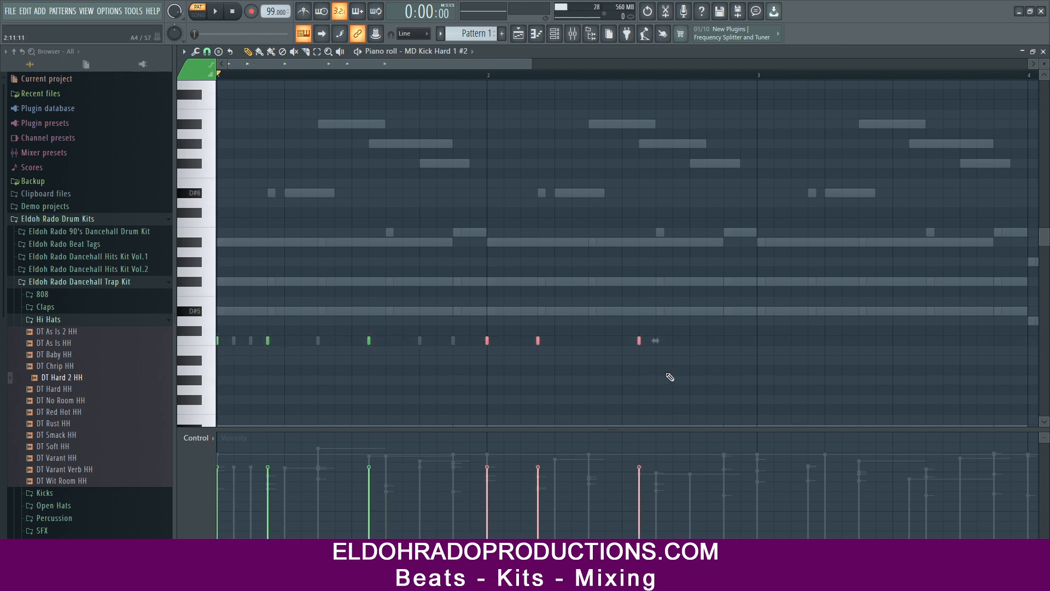
{"action": "left_click_drag", "start_coordinate": [674, 364], "coordinate": [142, 325]}
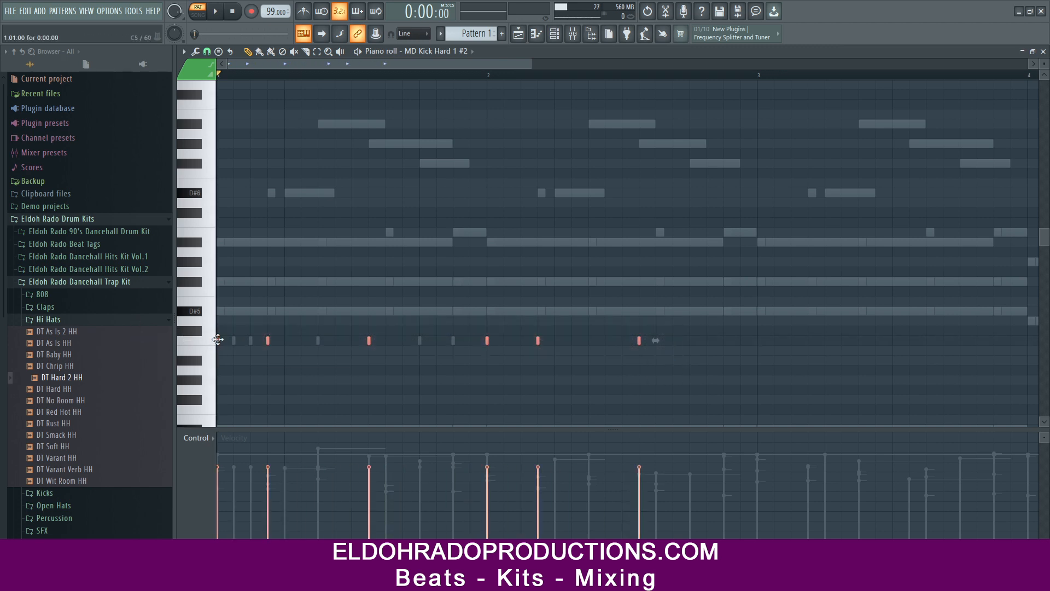
{"action": "left_click_drag", "start_coordinate": [217, 340], "coordinate": [756, 339]}
{"action": "key", "text": "space"}
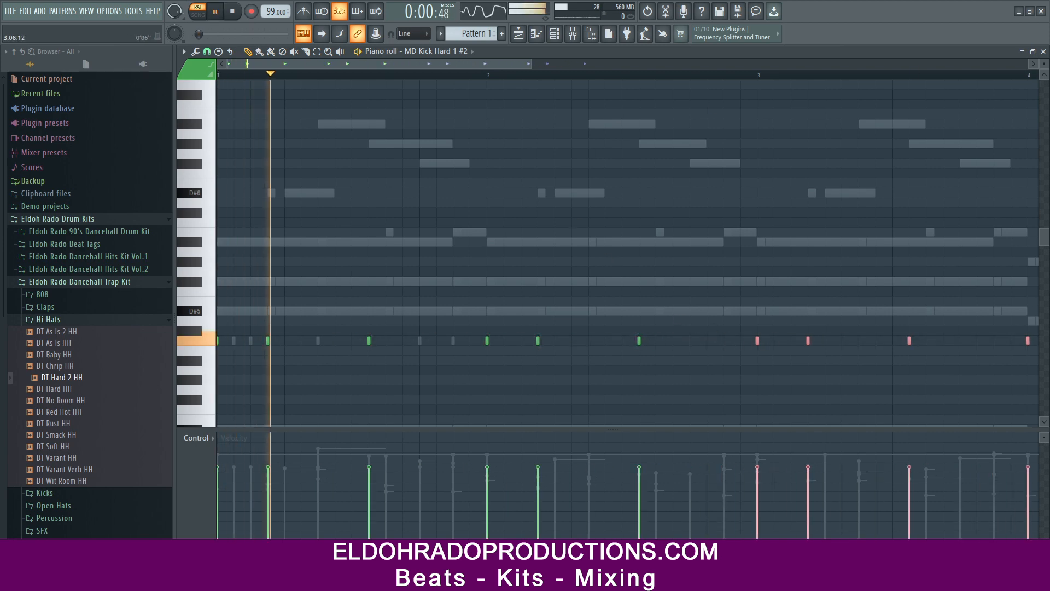
In DT High Life's piano roll, copy bar 1's notes into bar 2, copy both bars into bars 3 and 4, and close the piano roll.
{"action": "left_click", "coordinate": [464, 50]}
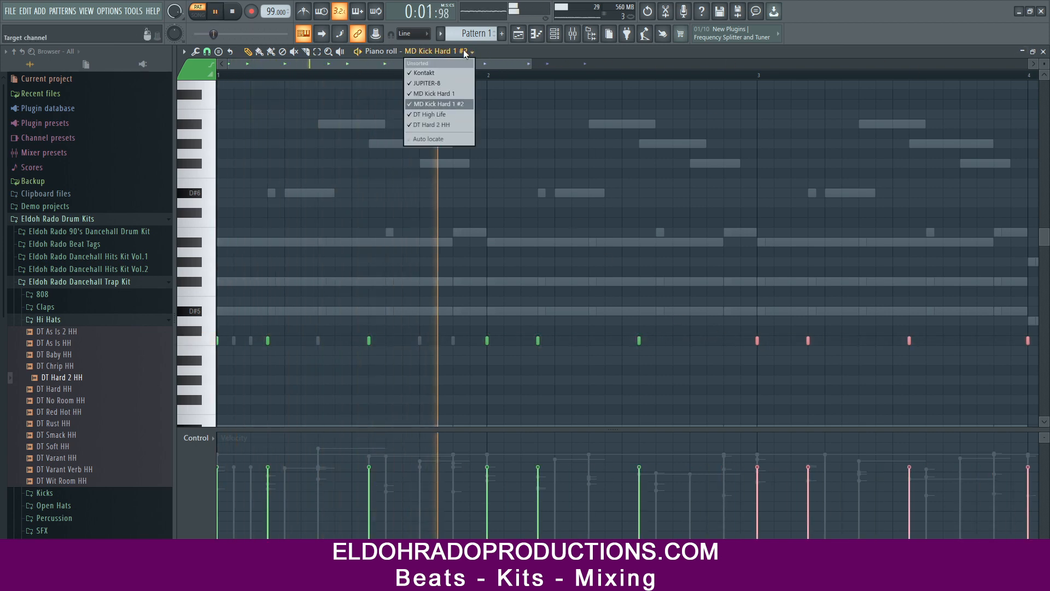
{"action": "left_click", "coordinate": [430, 115]}
{"action": "left_click_drag", "start_coordinate": [495, 382], "coordinate": [77, 273]}
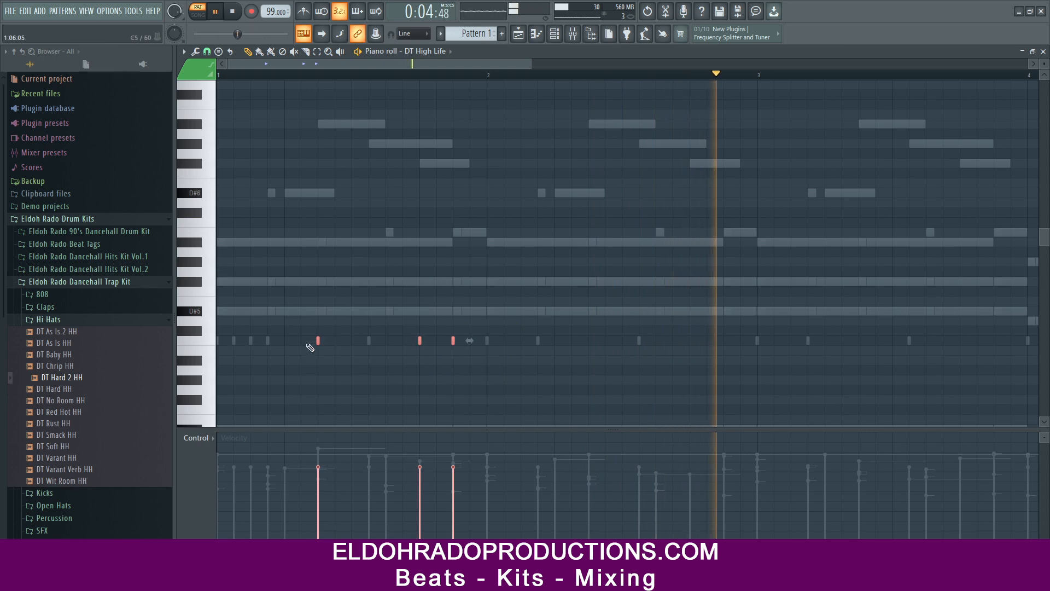
{"action": "left_click_drag", "start_coordinate": [318, 340], "coordinate": [592, 343]}
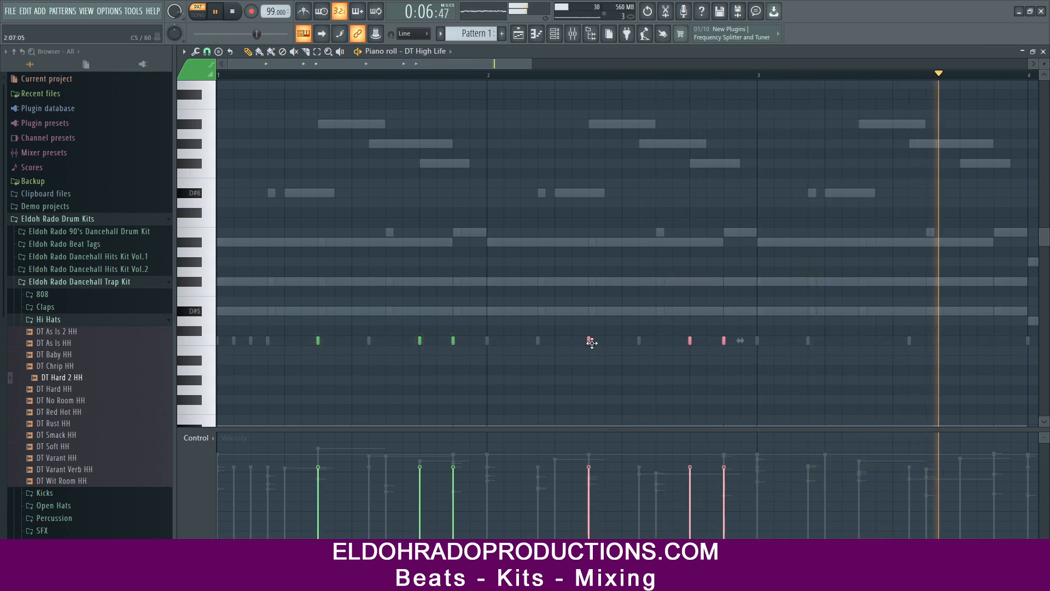
{"action": "left_click_drag", "start_coordinate": [815, 391], "coordinate": [219, 317]}
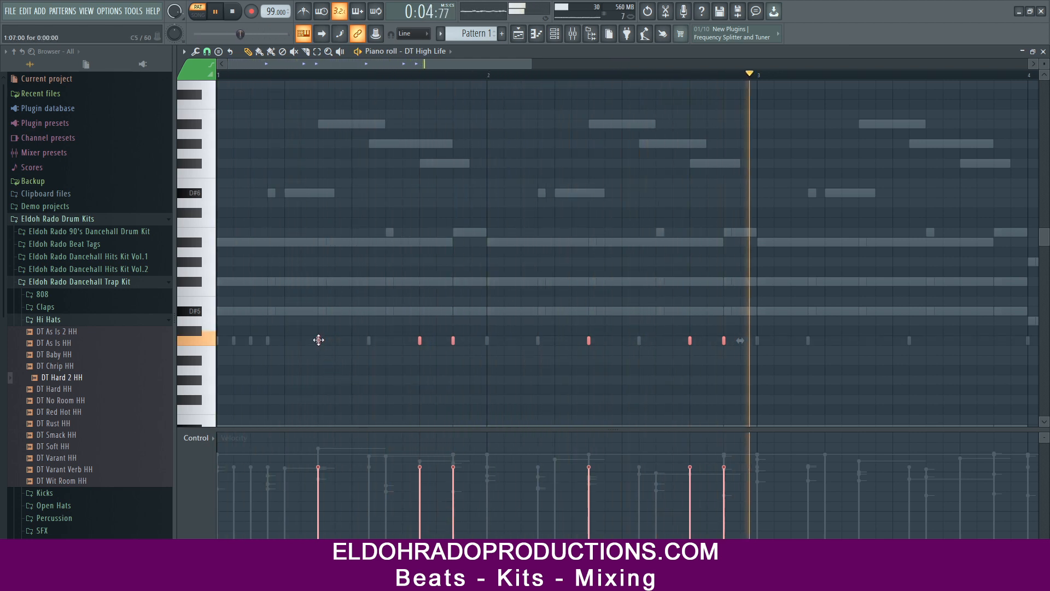
{"action": "left_click_drag", "start_coordinate": [318, 340], "coordinate": [851, 340]}
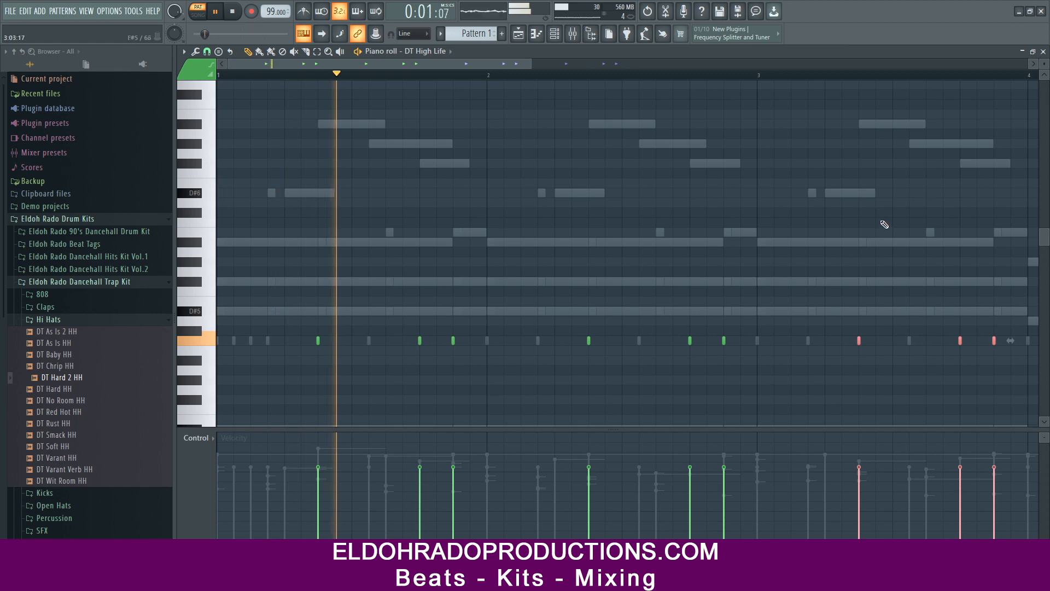
{"action": "left_click", "coordinate": [1043, 51]}
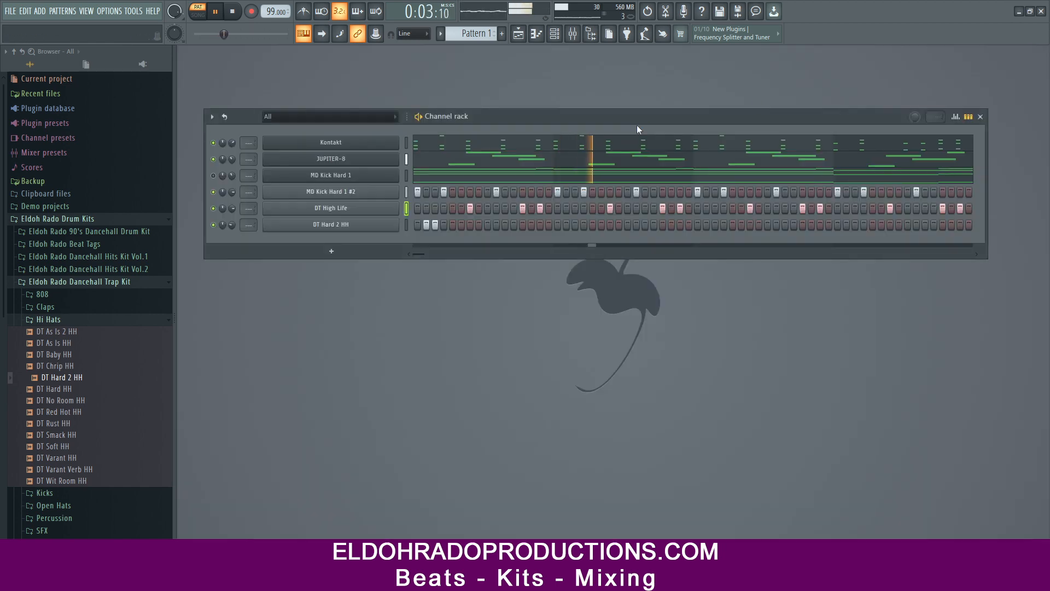
Fill every step of the DT Hard 2 HH channel with hits across all four bars and play the pattern.
{"action": "right_click", "coordinate": [351, 225]}
{"action": "left_click", "coordinate": [337, 236]}
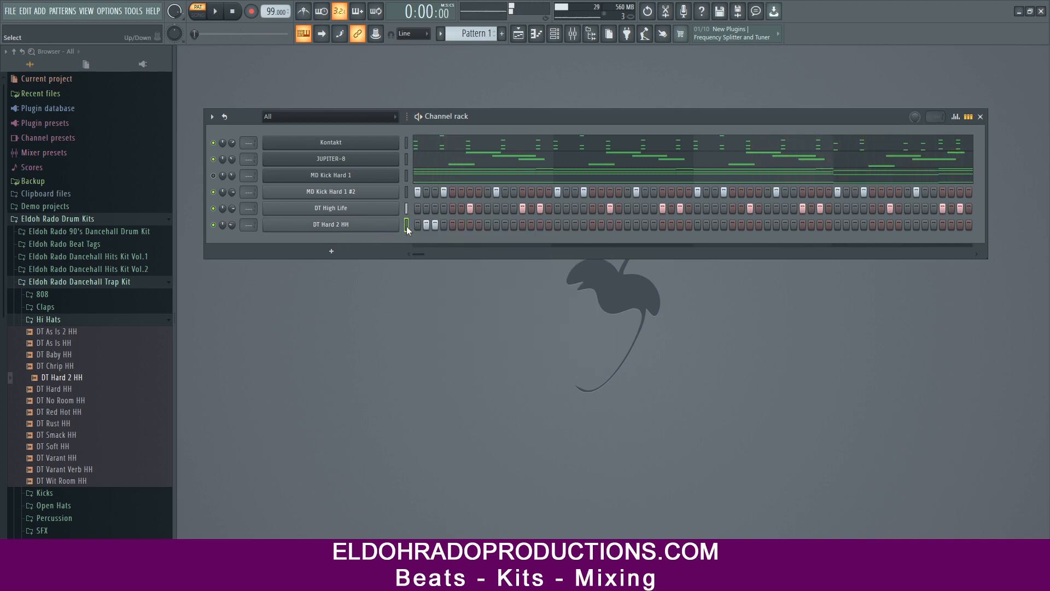
{"action": "left_click_drag", "start_coordinate": [470, 224], "coordinate": [933, 226]}
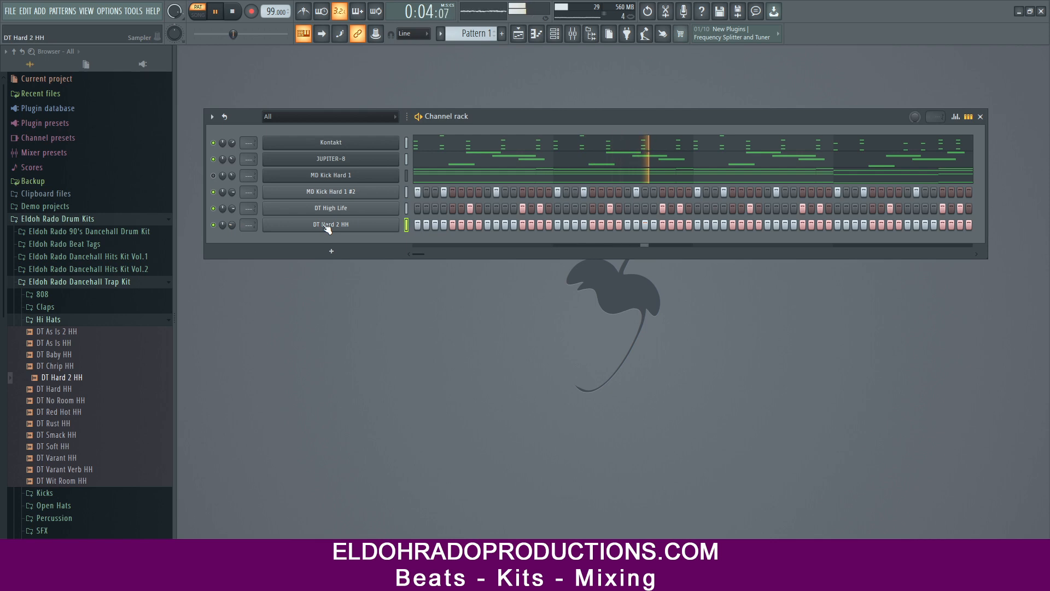
Open the DT Hard 2 HH channel's piano roll and set its snap to 1/4 step.
{"action": "right_click", "coordinate": [326, 226]}
{"action": "left_click", "coordinate": [422, 222]}
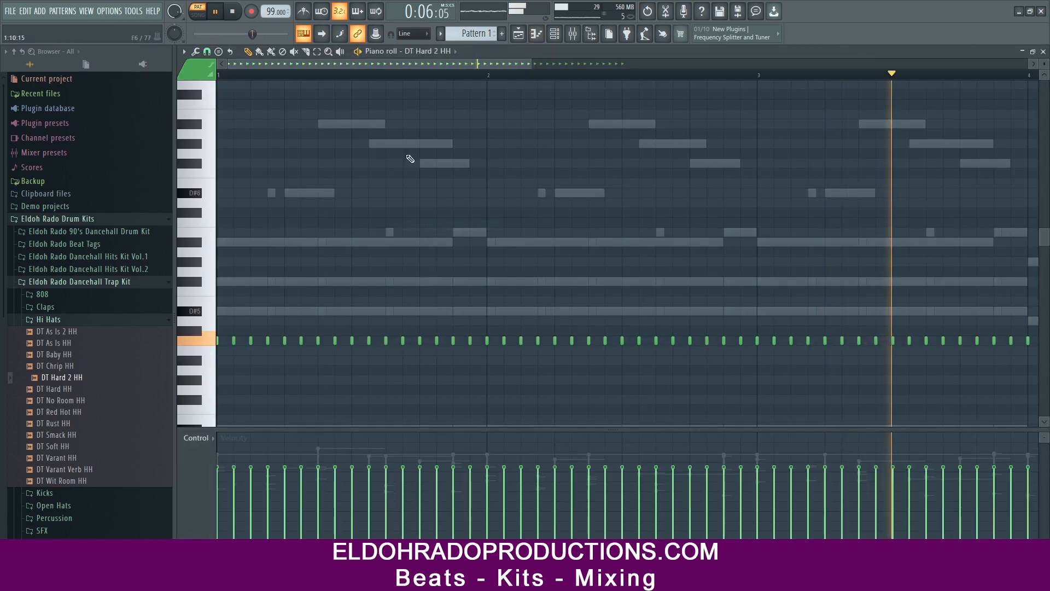
{"action": "left_click", "coordinate": [207, 52]}
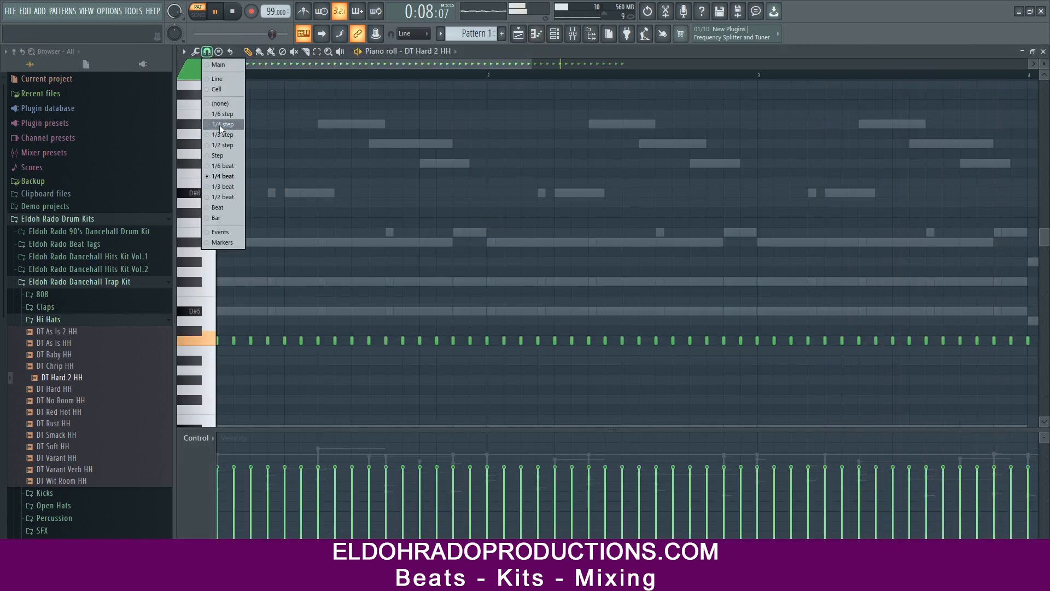
{"action": "left_click", "coordinate": [221, 125]}
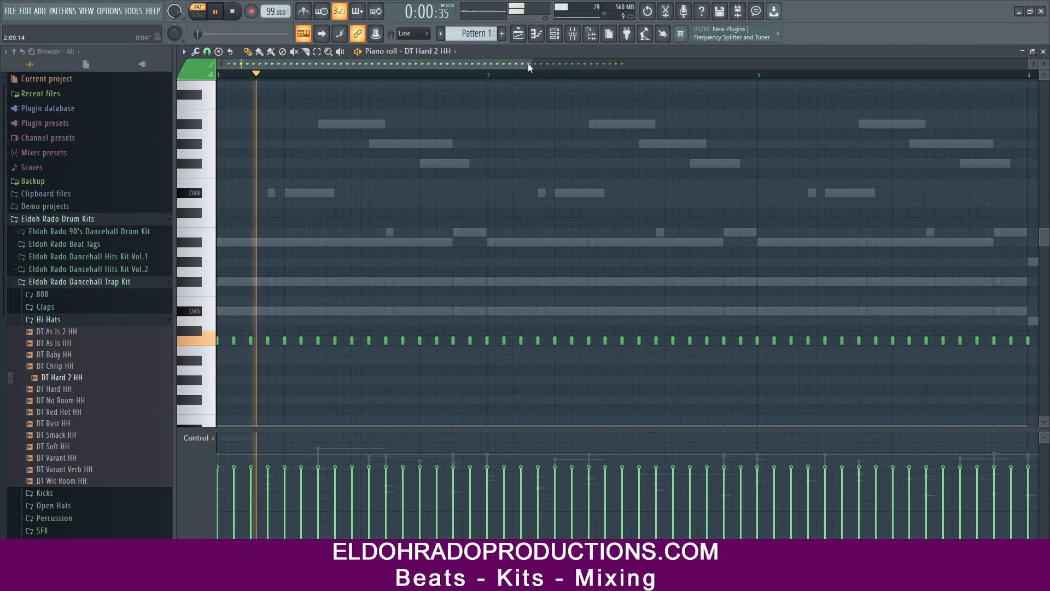
Paint a roll of three G#4 hi-hat notes between steps 10 and 11 of bar 1, and play it.
{"action": "left_click_drag", "start_coordinate": [531, 64], "coordinate": [345, 64]}
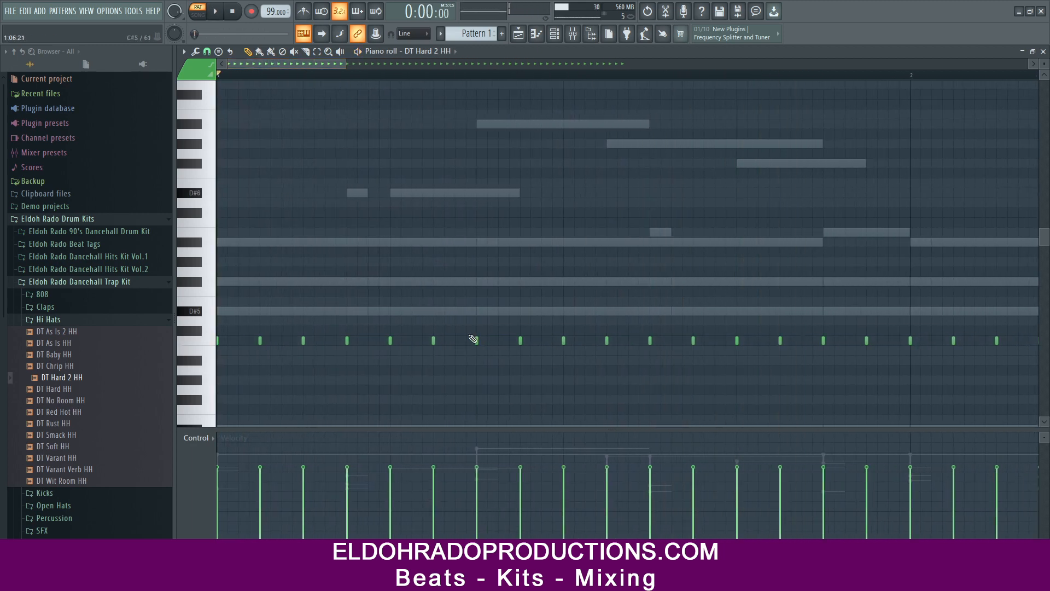
{"action": "left_click", "coordinate": [271, 65]}
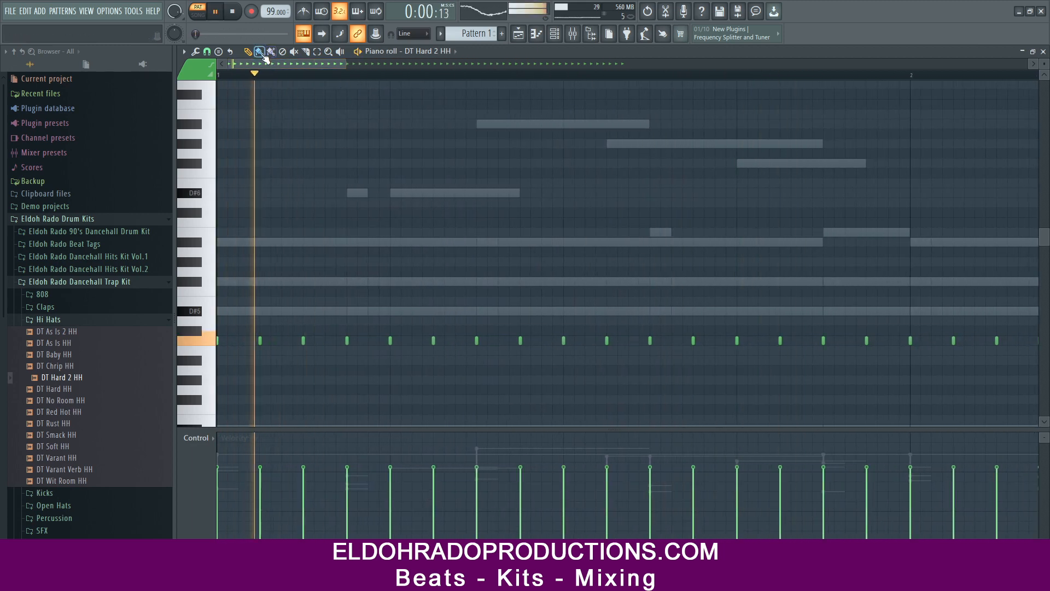
{"action": "key", "text": "space"}
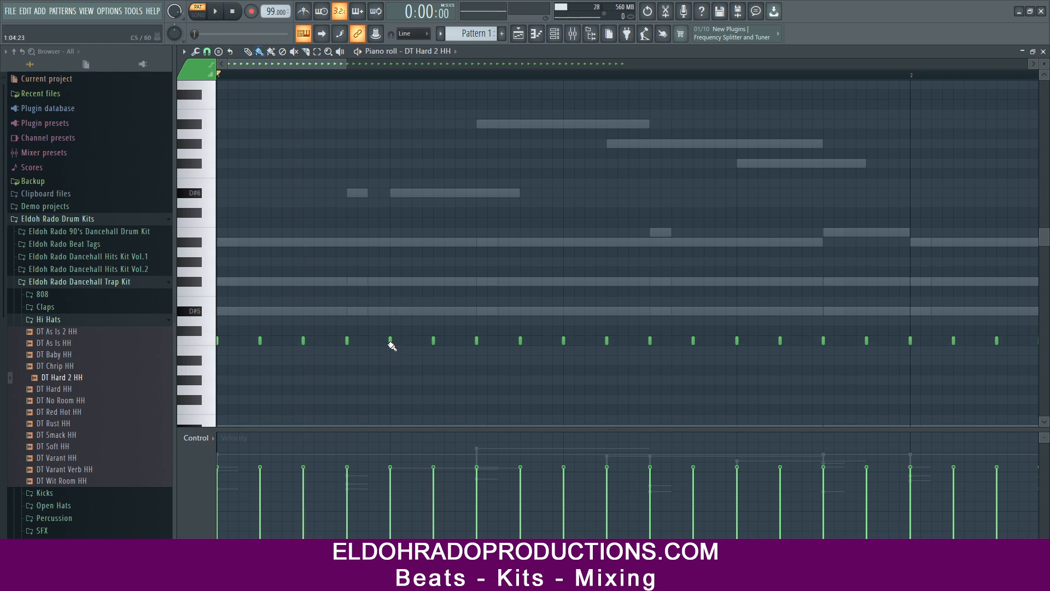
{"action": "key", "text": "space"}
{"action": "key", "text": "space"}
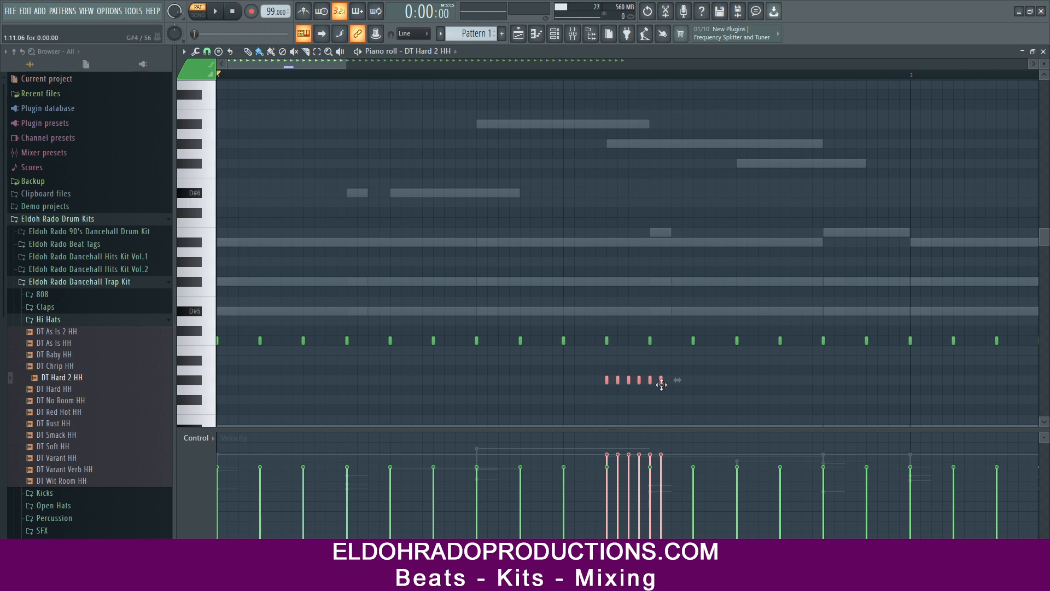
{"action": "right_click", "coordinate": [609, 383]}
{"action": "key", "text": "space"}
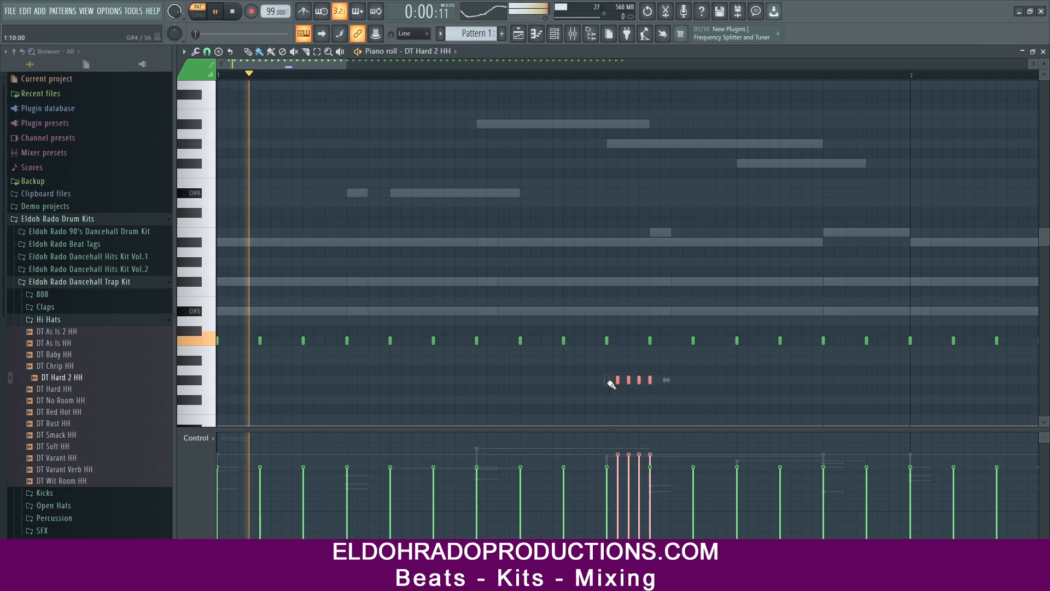
{"action": "left_click", "coordinate": [648, 380]}
{"action": "right_click", "coordinate": [650, 381]}
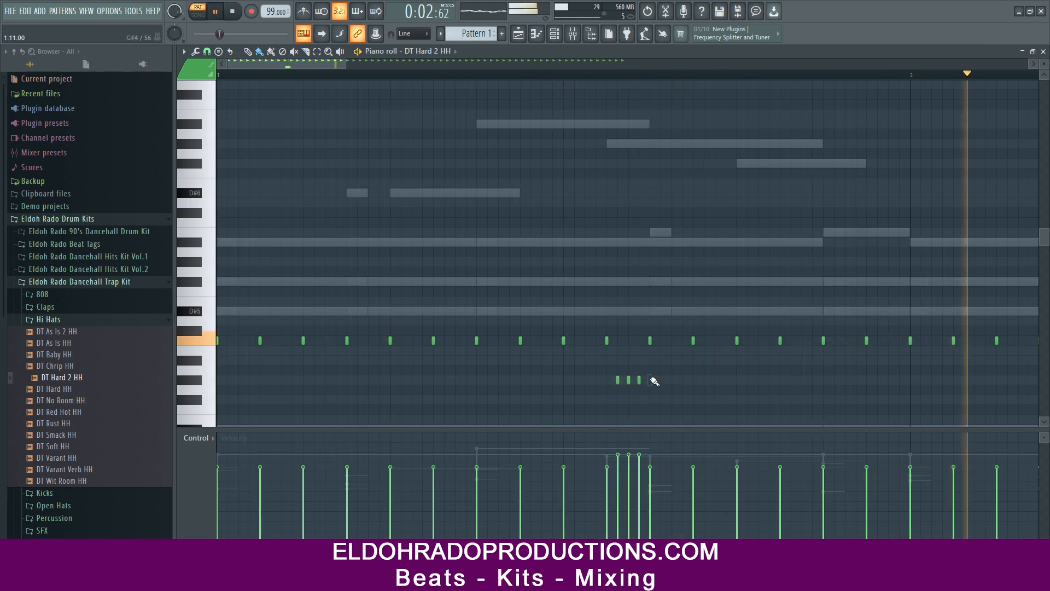
Paint a roll of three F#4 hi-hat notes between steps 15 and 16 of bar 1.
{"action": "left_click_drag", "start_coordinate": [316, 63], "coordinate": [395, 68]}
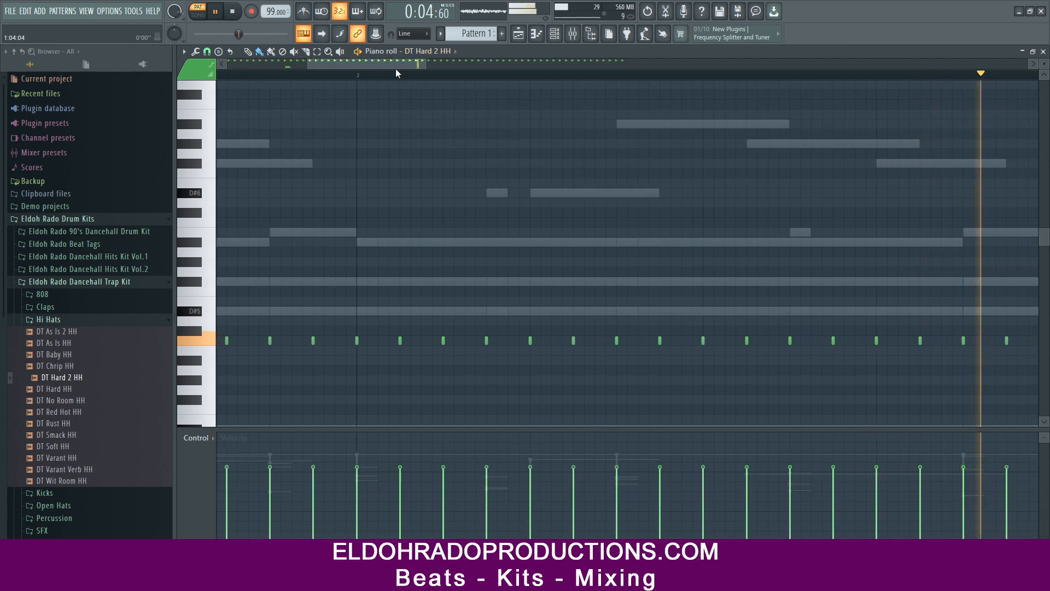
{"action": "scroll", "coordinate": [527, 84], "scroll_direction": "down", "scroll_amount": 2}
{"action": "key", "text": "space"}
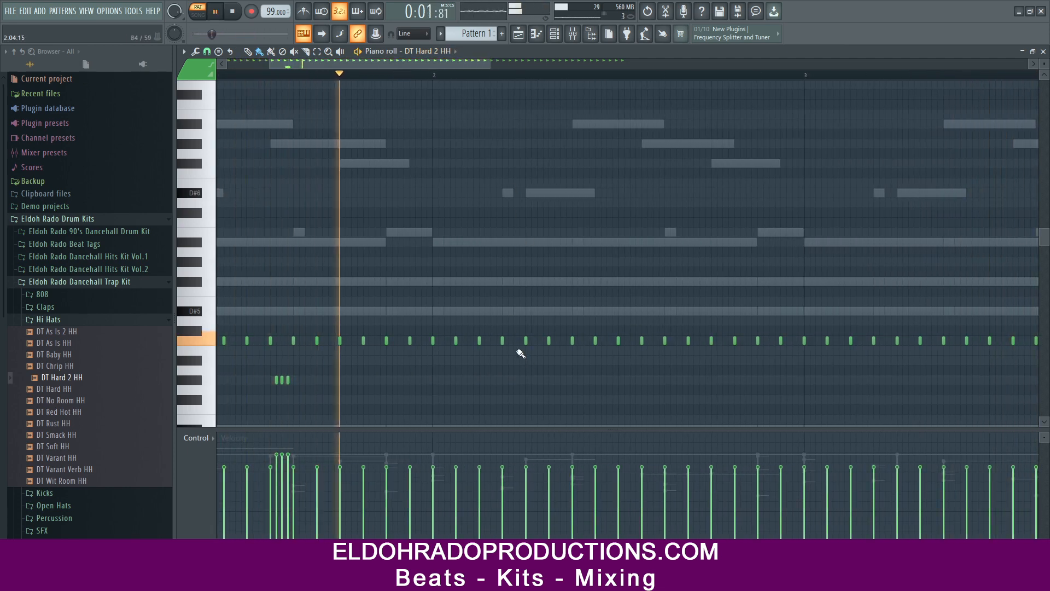
{"action": "key", "text": "space"}
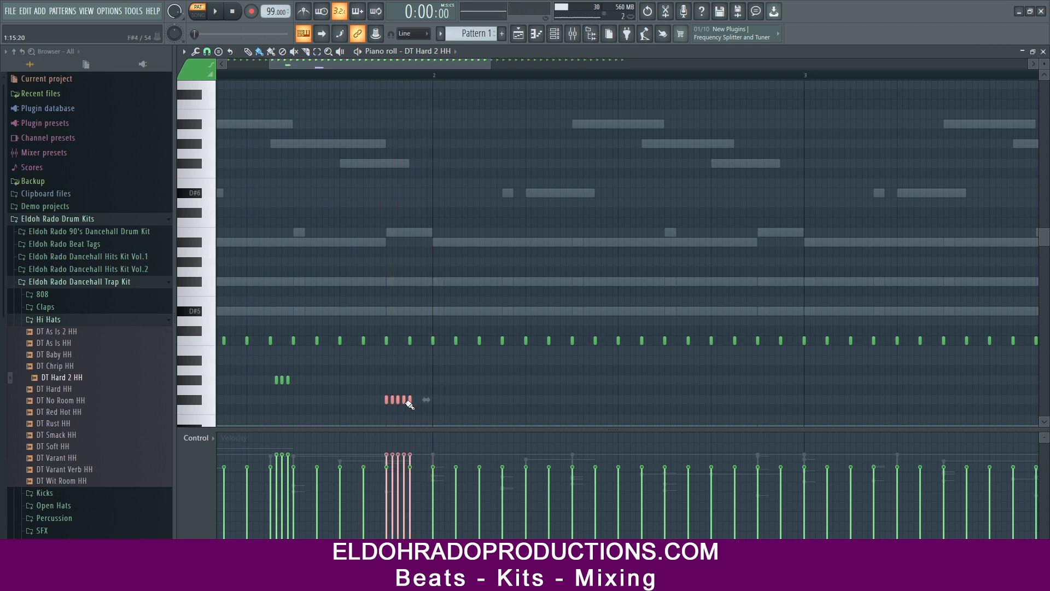
{"action": "right_click", "coordinate": [410, 400]}
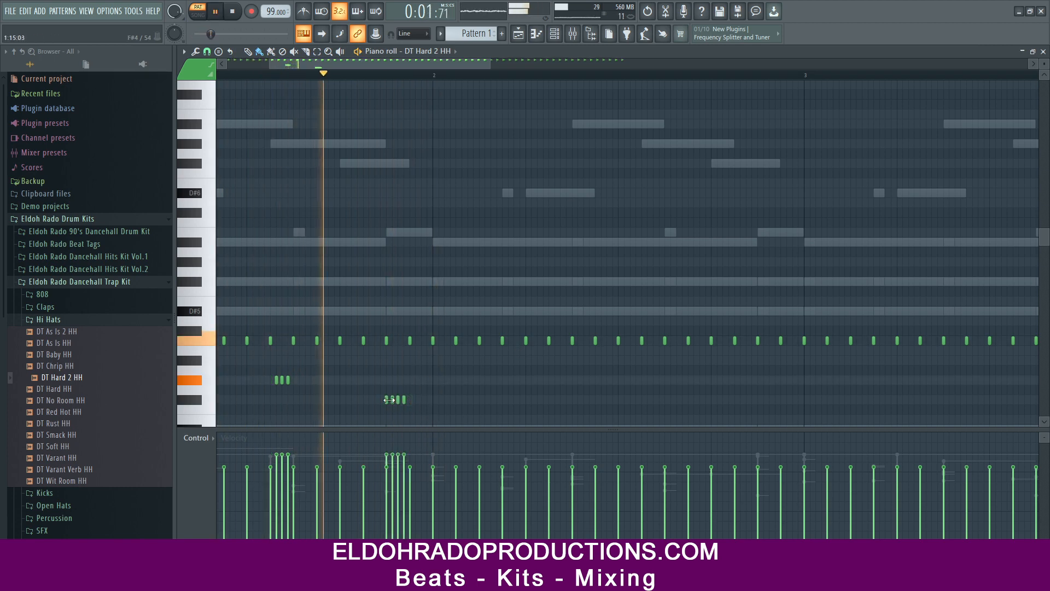
{"action": "right_click", "coordinate": [387, 400]}
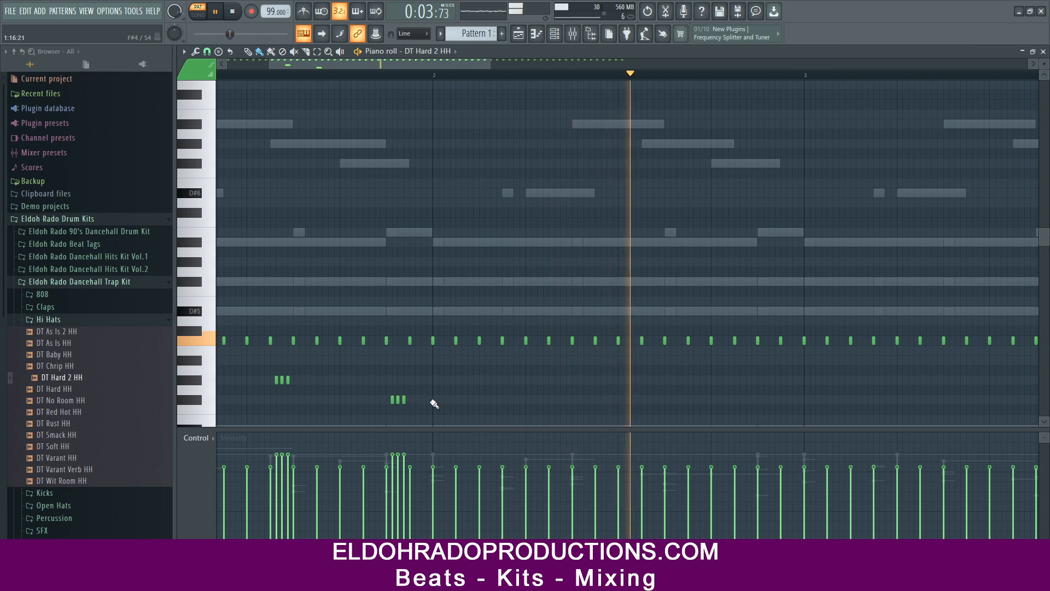
Lower the velocity of the three G#4 roll notes in bar 1 and play the pattern.
{"action": "key", "text": "space"}
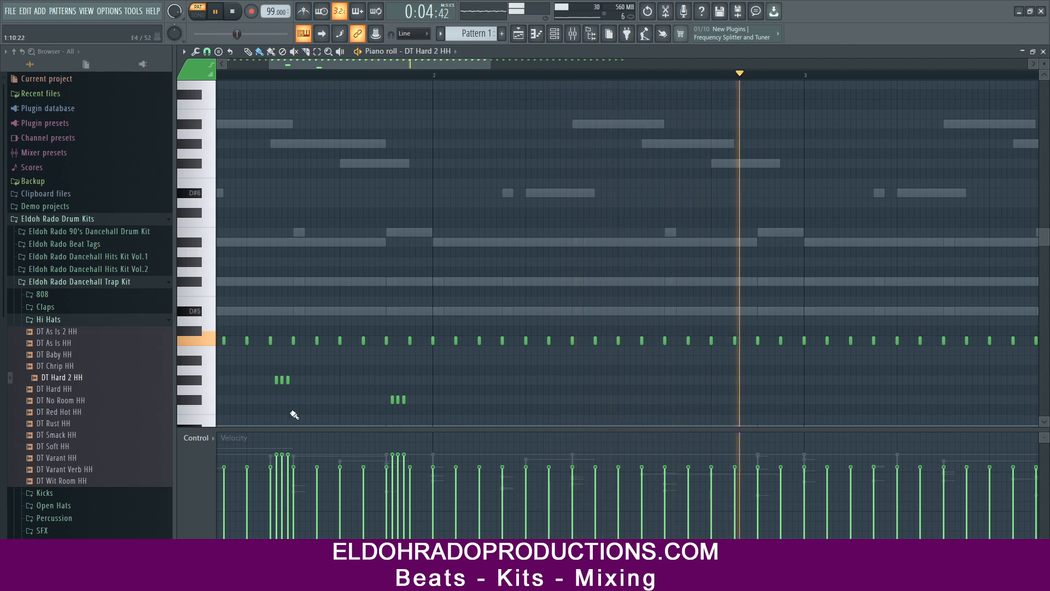
{"action": "key", "text": "space"}
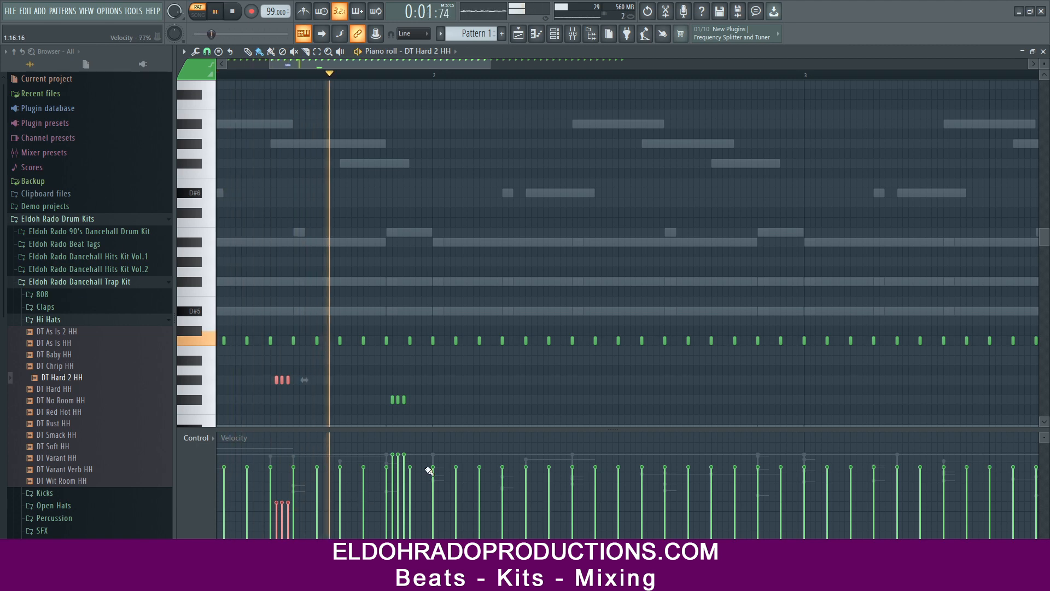
{"action": "left_click_drag", "start_coordinate": [416, 401], "coordinate": [374, 402]}
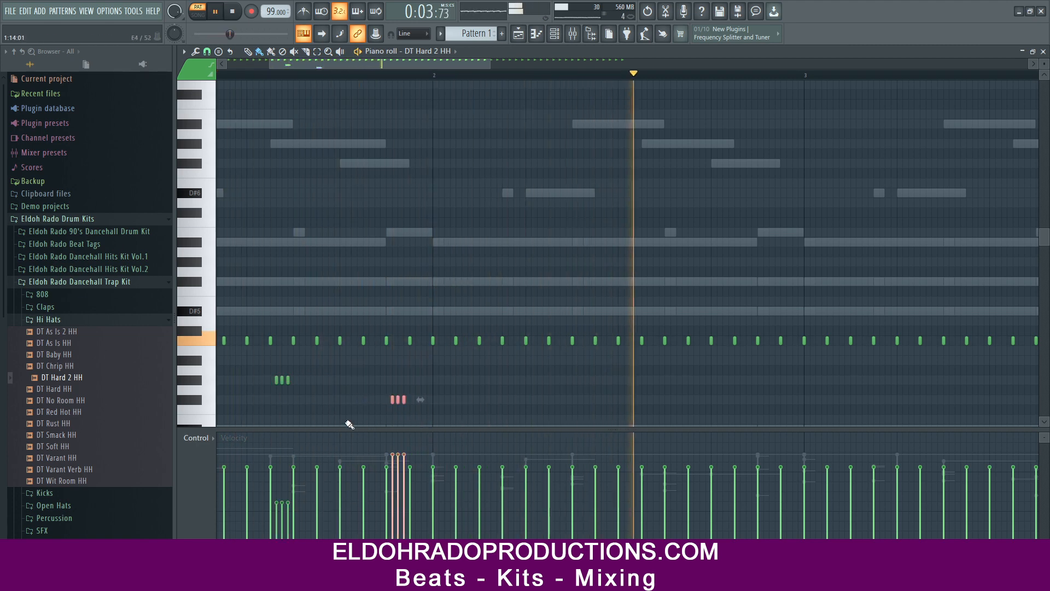
{"action": "left_click", "coordinate": [365, 424], "text": "ctrl"}
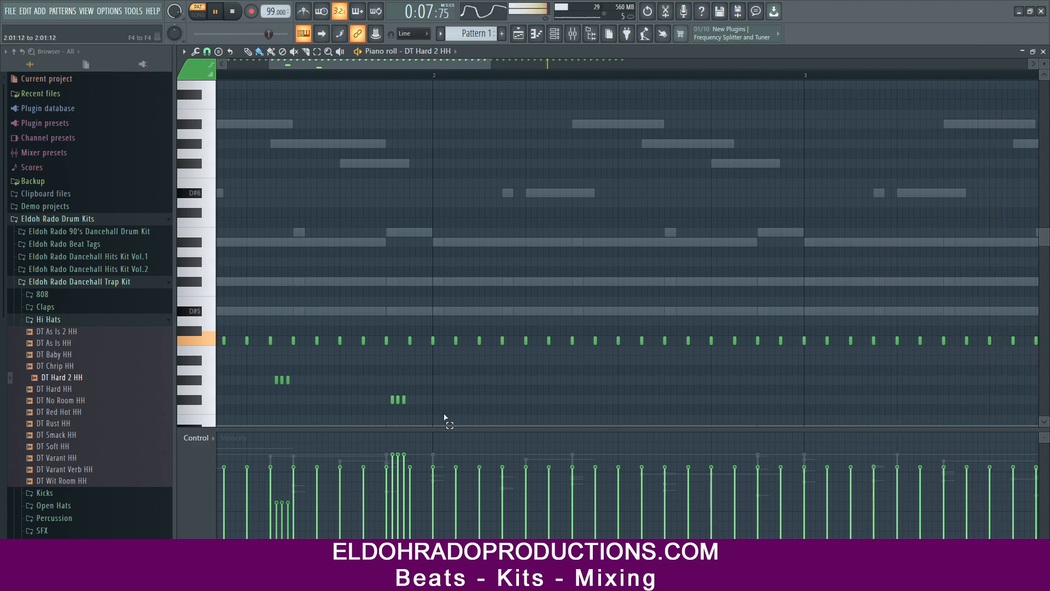
Copy both hi-hat rolls from bar 1 into bar 2, aligned just after steps 10 and 15, and play the pattern.
{"action": "left_click_drag", "start_coordinate": [445, 417], "coordinate": [510, 379]}
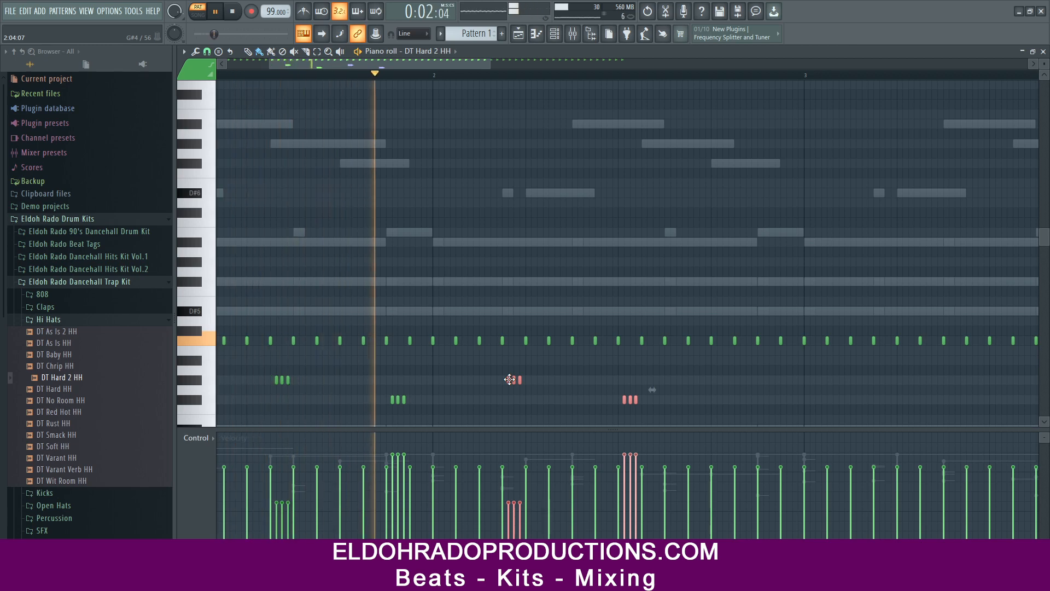
{"action": "key", "text": "space"}
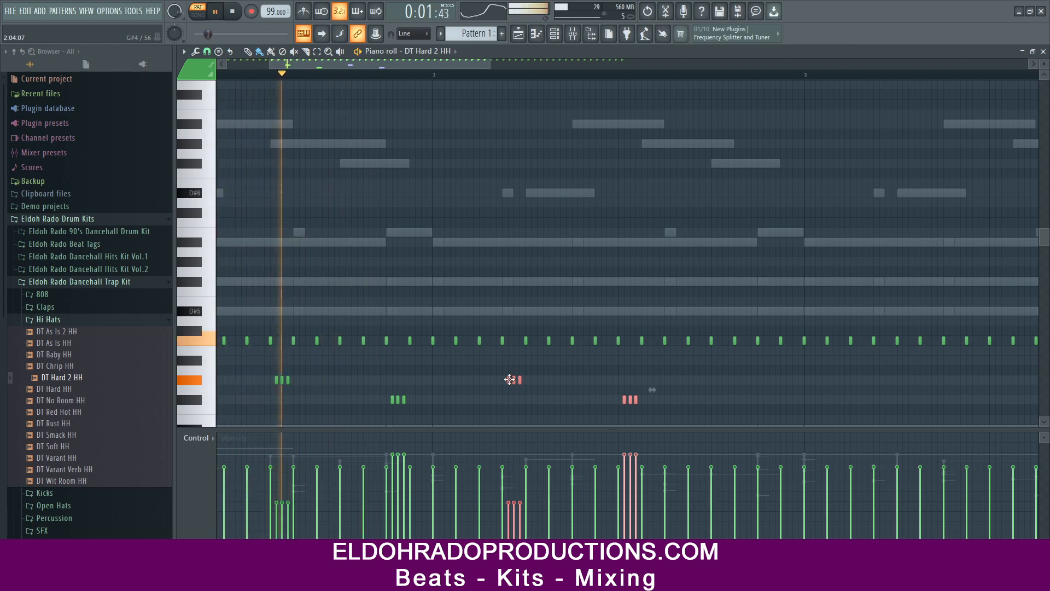
{"action": "key", "text": "space"}
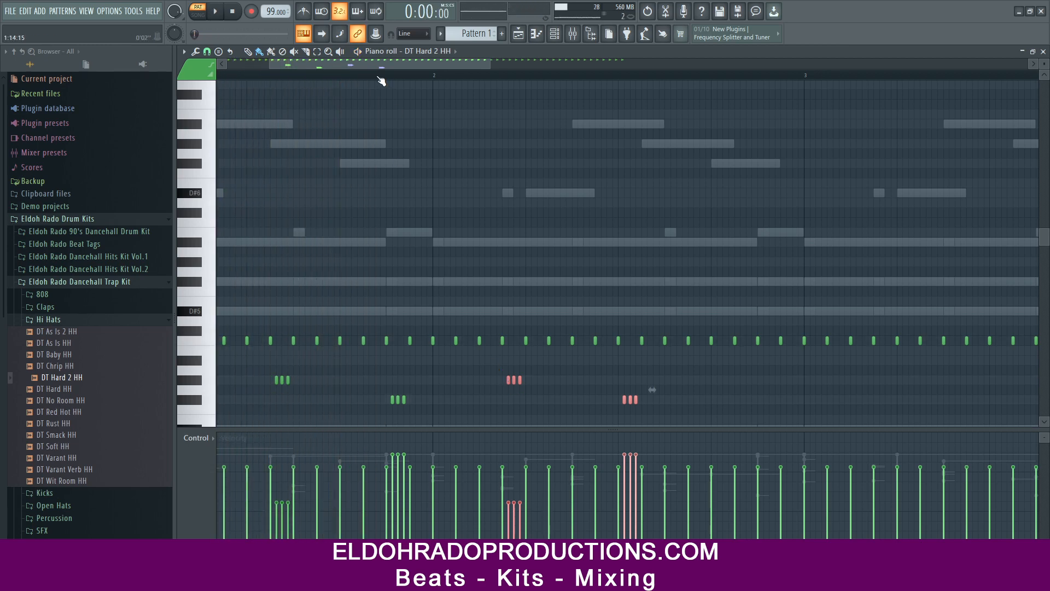
{"action": "left_click_drag", "start_coordinate": [354, 64], "coordinate": [314, 65]}
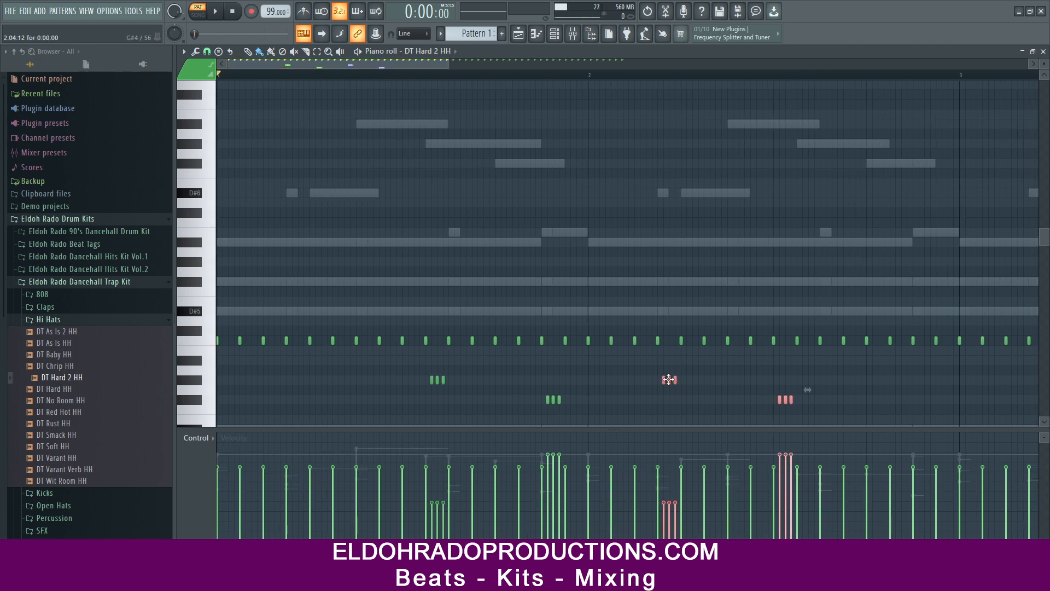
{"action": "left_click_drag", "start_coordinate": [673, 378], "coordinate": [766, 375]}
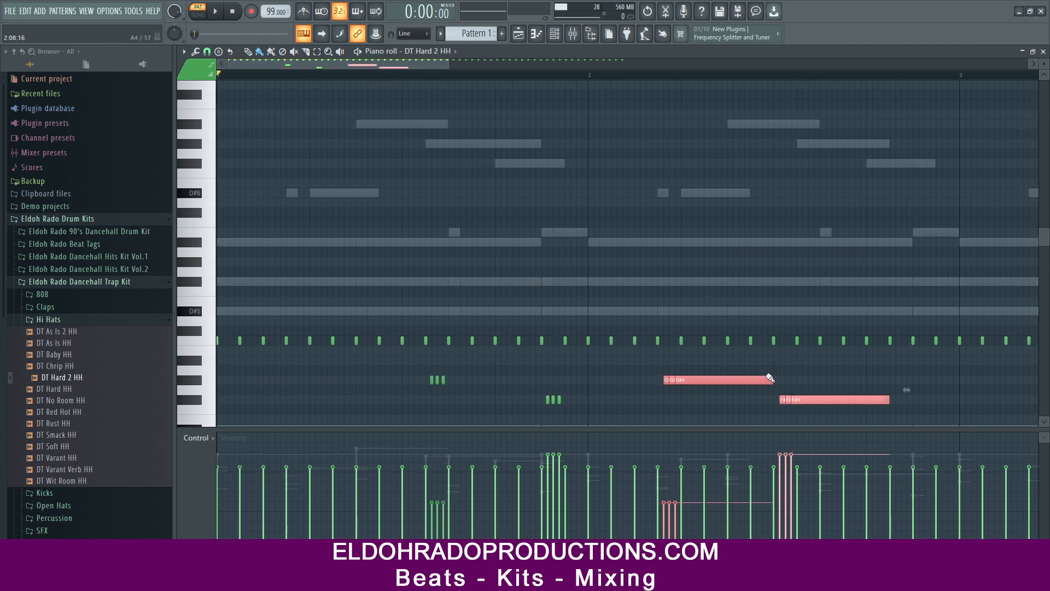
{"action": "key", "text": "ctrl+z"}
{"action": "left_click_drag", "start_coordinate": [667, 379], "coordinate": [795, 379]}
{"action": "key", "text": "space"}
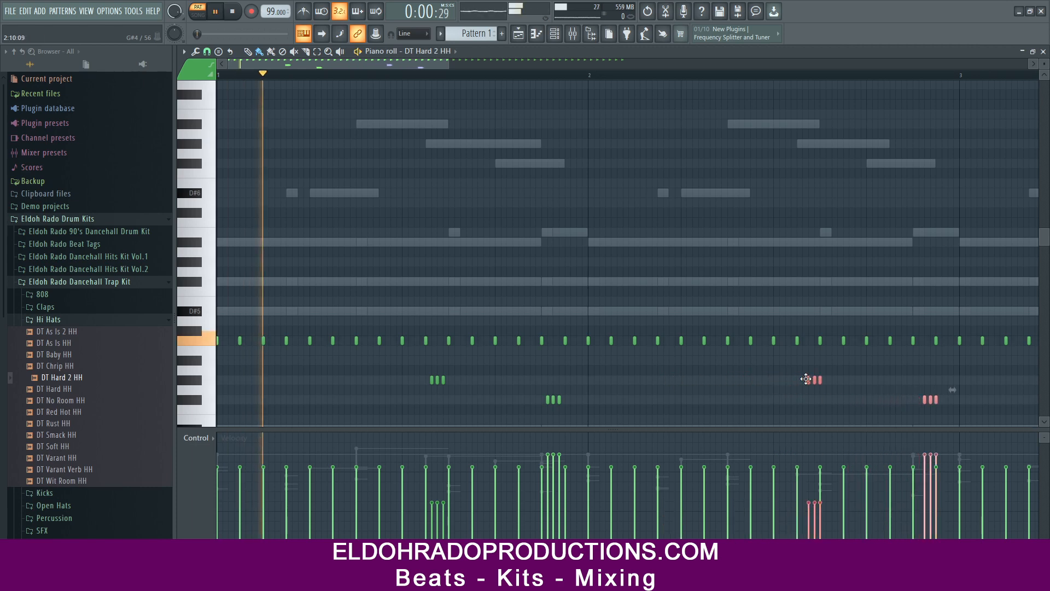
{"action": "left_click_drag", "start_coordinate": [806, 379], "coordinate": [802, 379]}
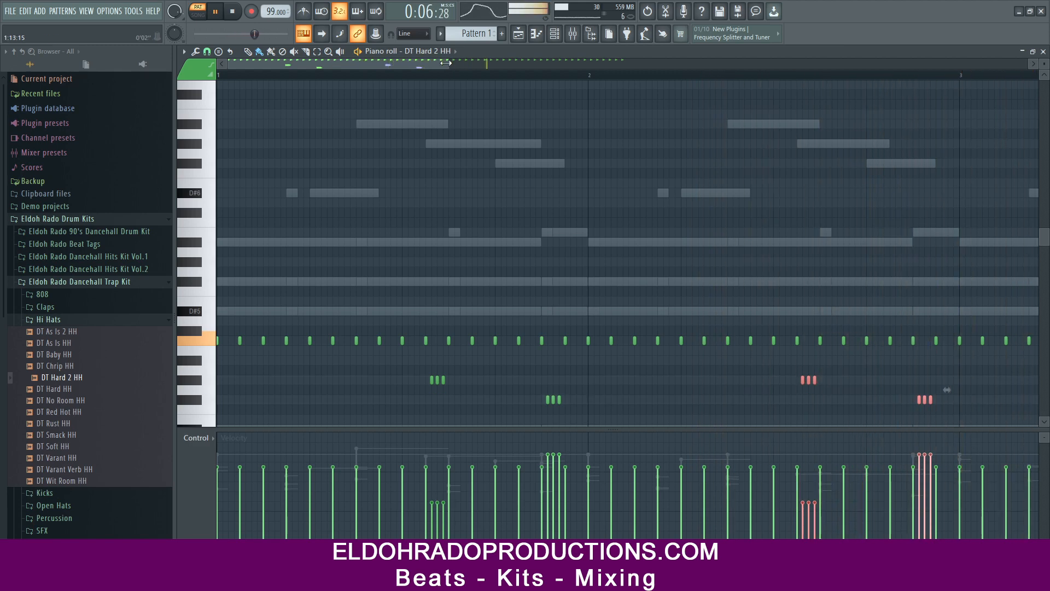
Duplicate the four hi-hat rolls from bars 1 and 2 into bars 3 and 4, aligned just after steps 10 and 15, and play the pattern.
{"action": "left_click_drag", "start_coordinate": [446, 63], "coordinate": [657, 63]}
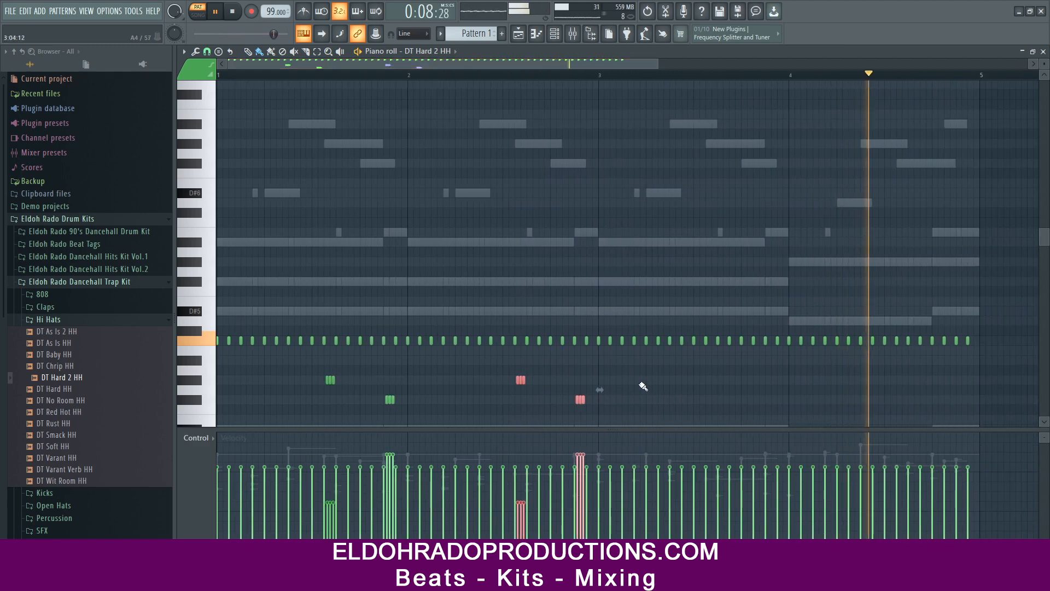
{"action": "left_click_drag", "start_coordinate": [644, 416], "coordinate": [338, 346]}
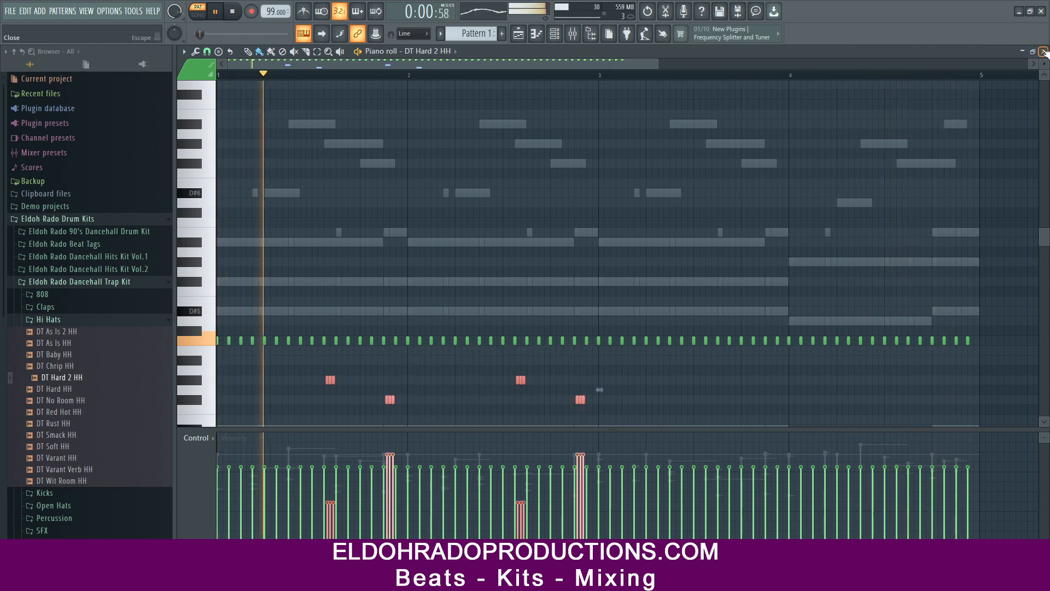
{"action": "left_click", "coordinate": [1044, 50]}
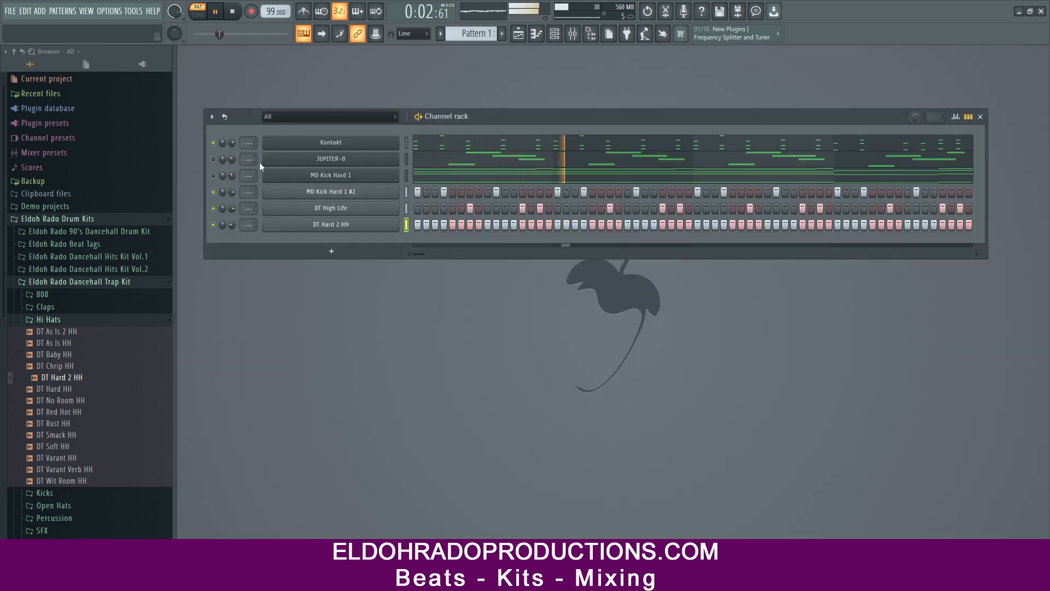
{"action": "right_click", "coordinate": [329, 222]}
{"action": "left_click", "coordinate": [424, 228]}
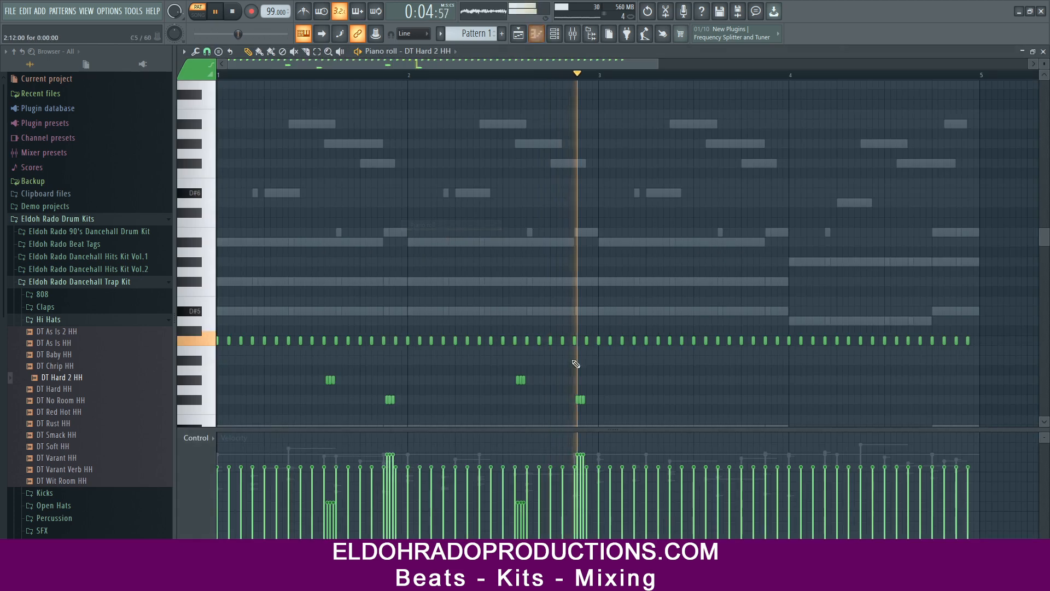
{"action": "left_click_drag", "start_coordinate": [632, 414], "coordinate": [300, 365]}
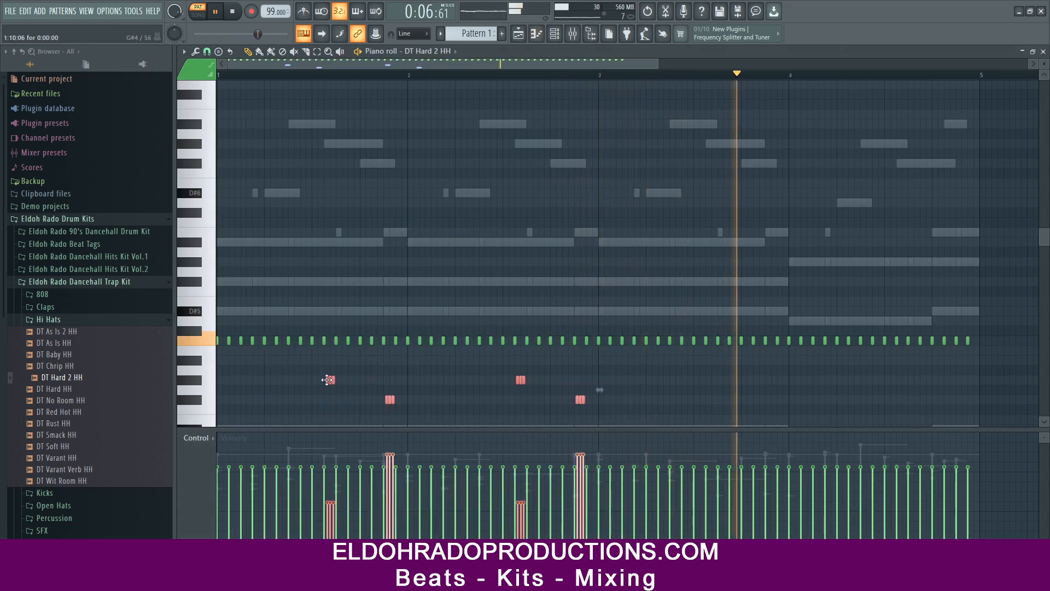
{"action": "key", "text": "ctrl+b"}
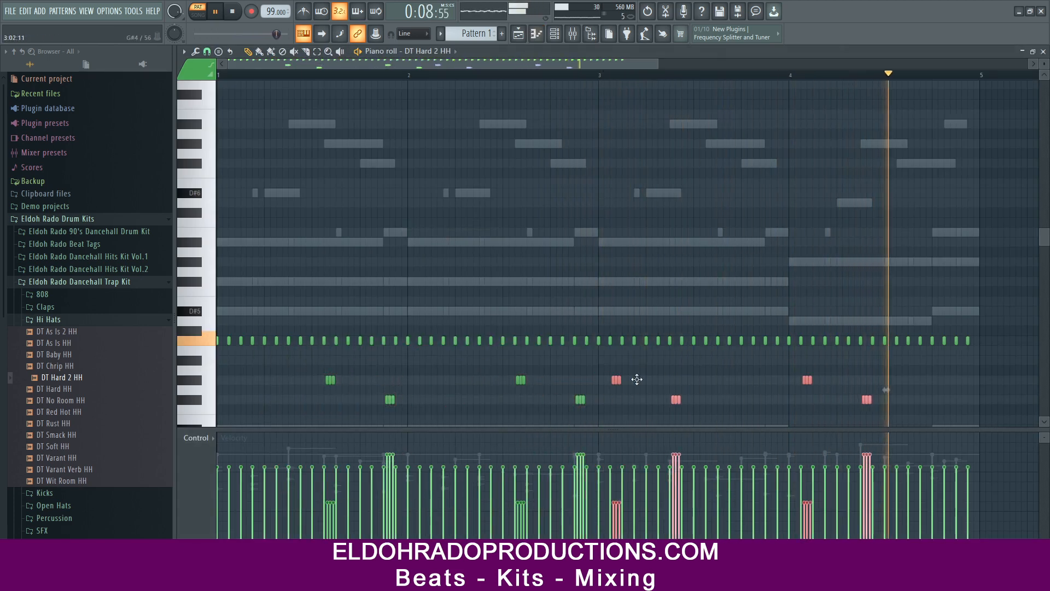
{"action": "left_click_drag", "start_coordinate": [636, 379], "coordinate": [714, 381]}
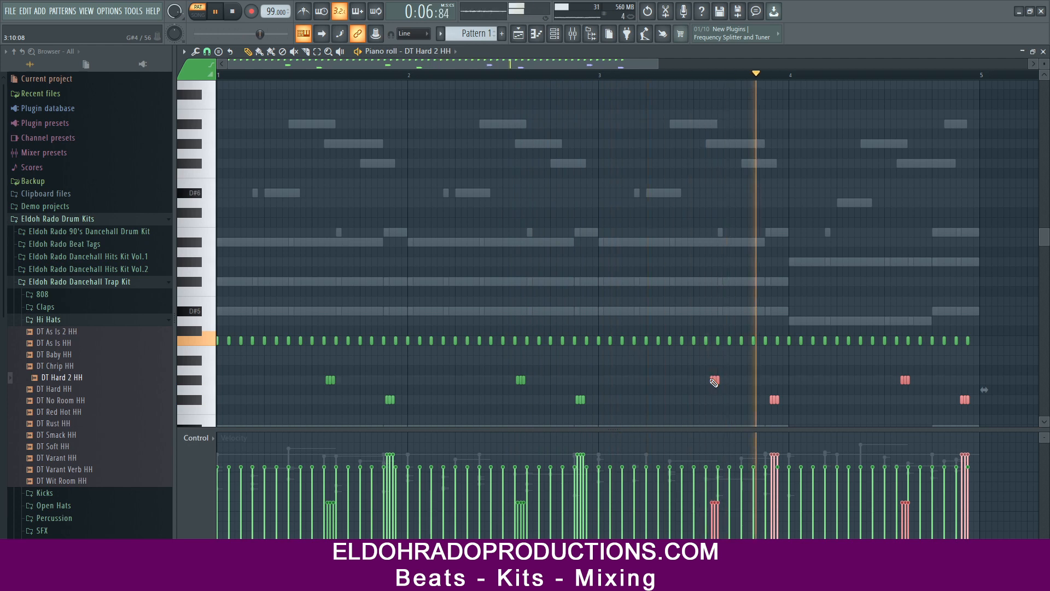
{"action": "scroll", "coordinate": [701, 80], "scroll_direction": "up", "scroll_amount": 3}
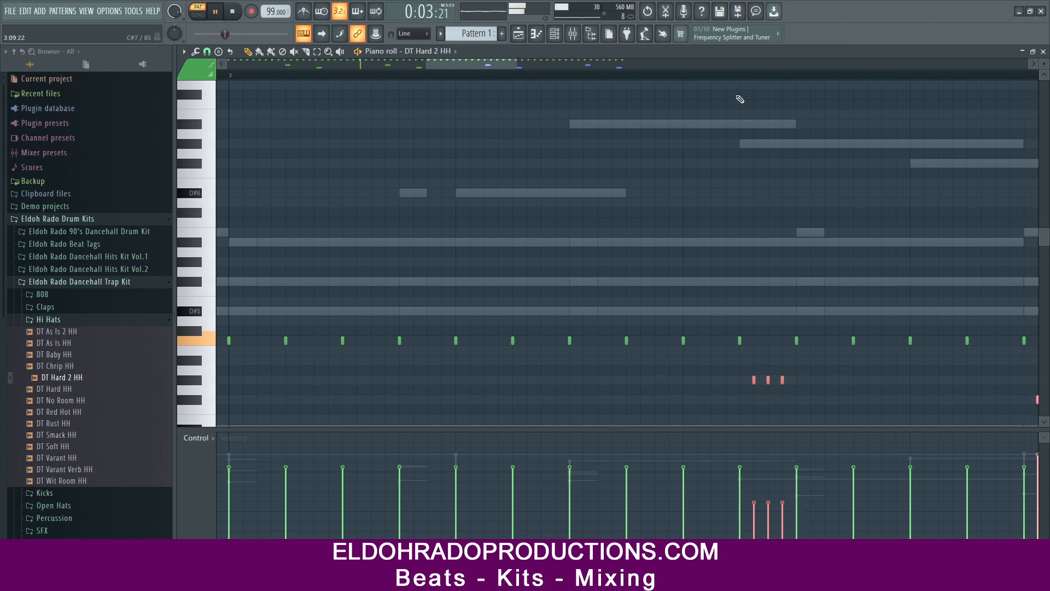
{"action": "scroll", "coordinate": [743, 76], "scroll_direction": "down", "scroll_amount": 4}
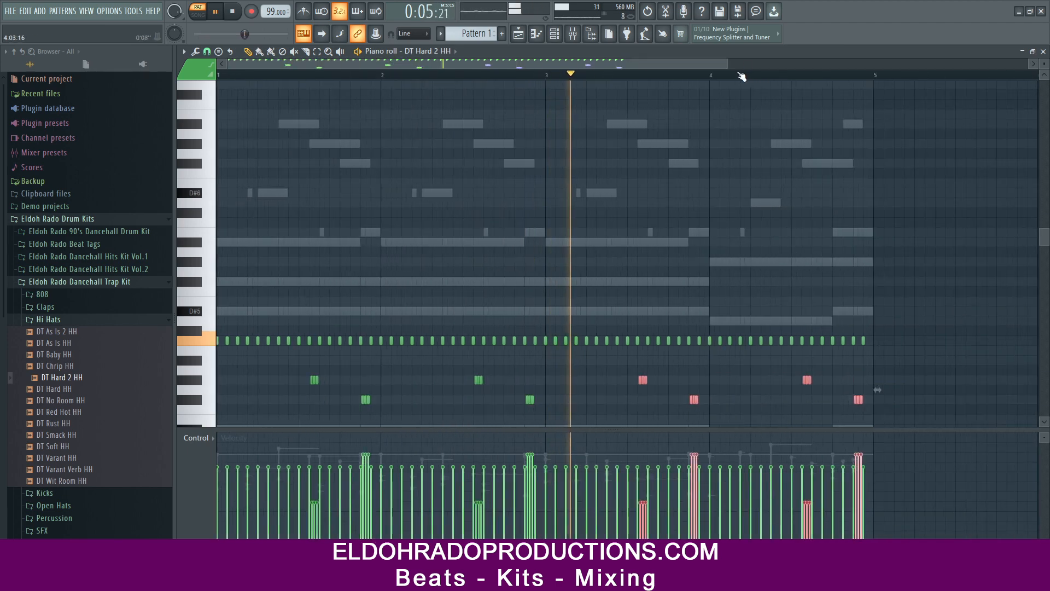
{"action": "left_click", "coordinate": [1042, 52]}
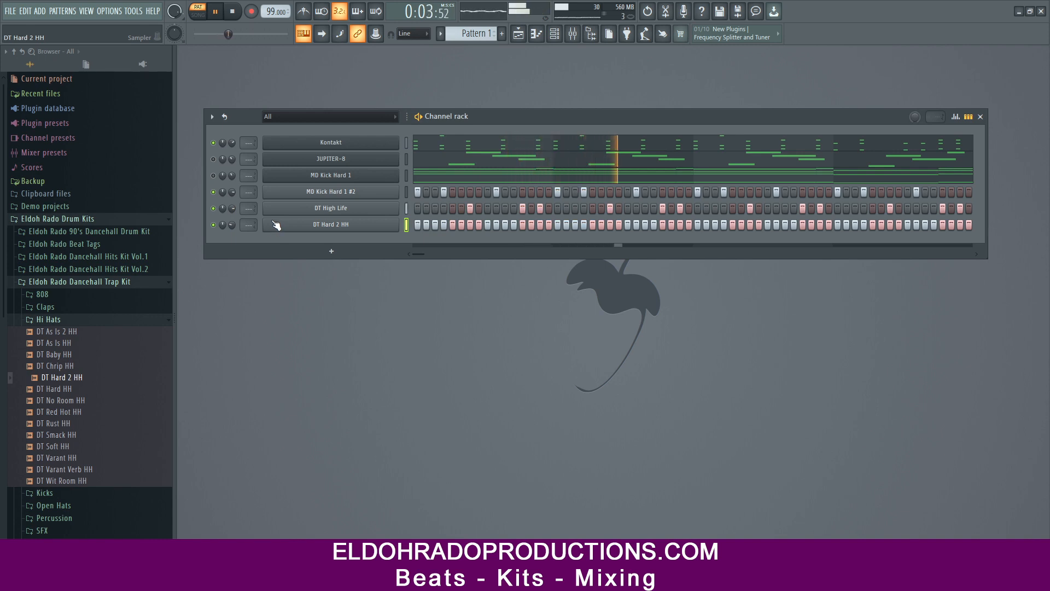
{"action": "key", "text": "space"}
Replace the MD Kick Hard 1 channel's instrument with SRX ORCHESTRA.
{"action": "right_click", "coordinate": [397, 174]}
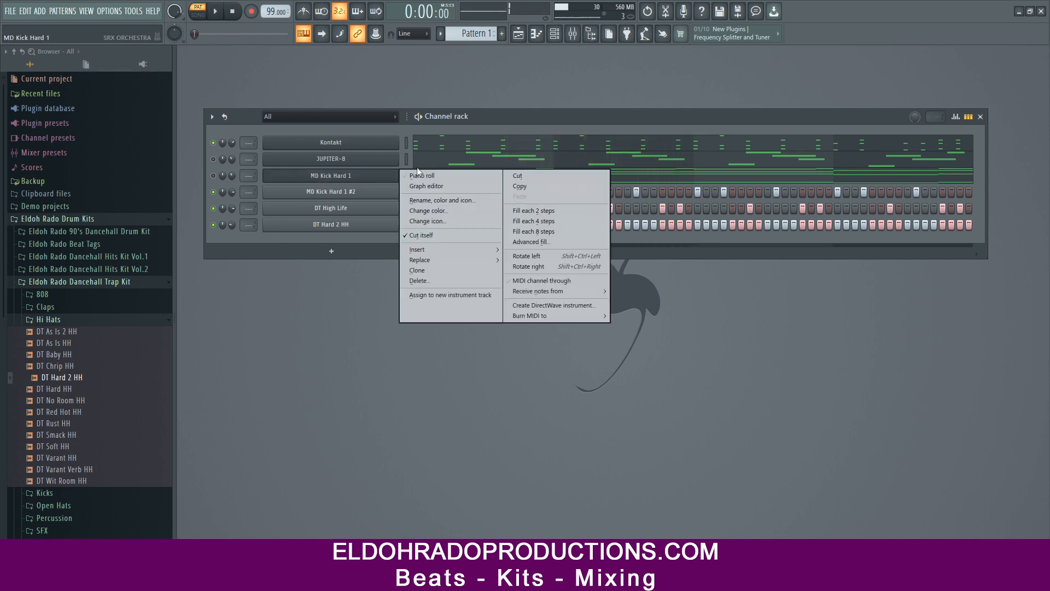
{"action": "mouse_move", "coordinate": [435, 261]}
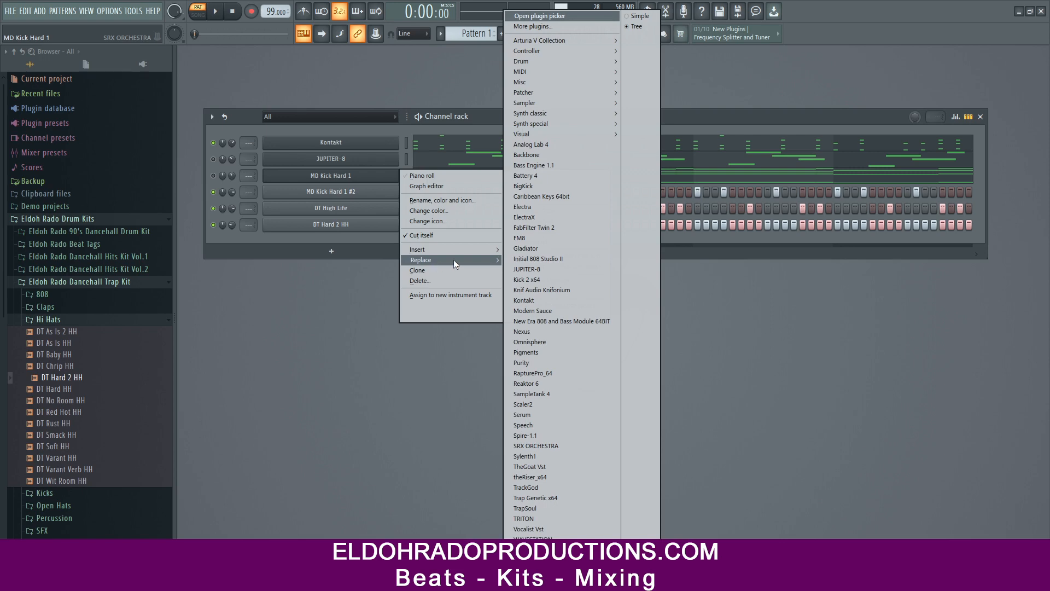
{"action": "left_click", "coordinate": [529, 447]}
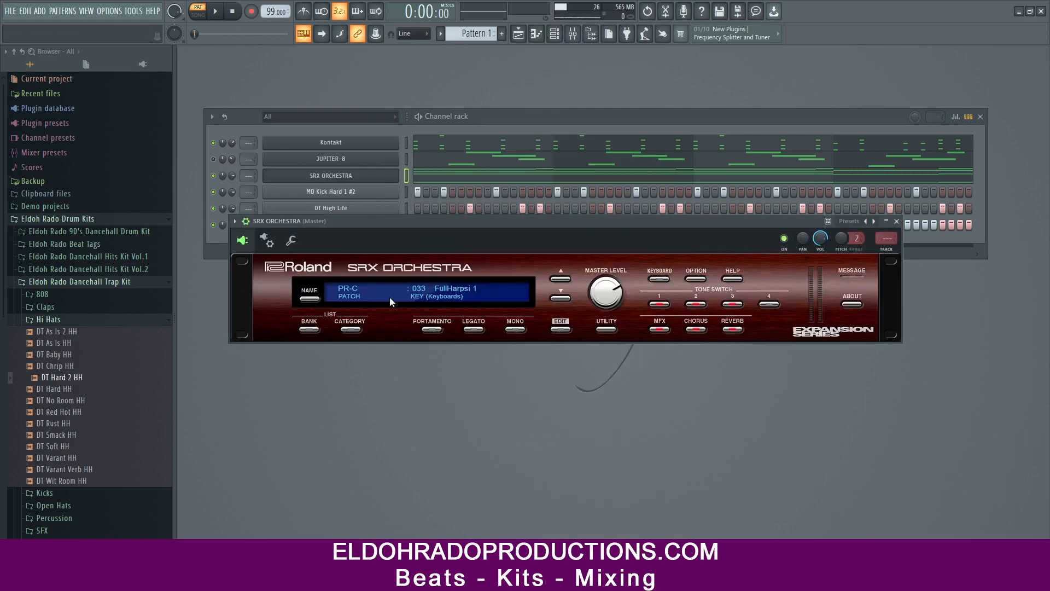
Load the Tub.Bells S1 patch from the Bell category in SRX ORCHESTRA.
{"action": "left_click", "coordinate": [350, 330]}
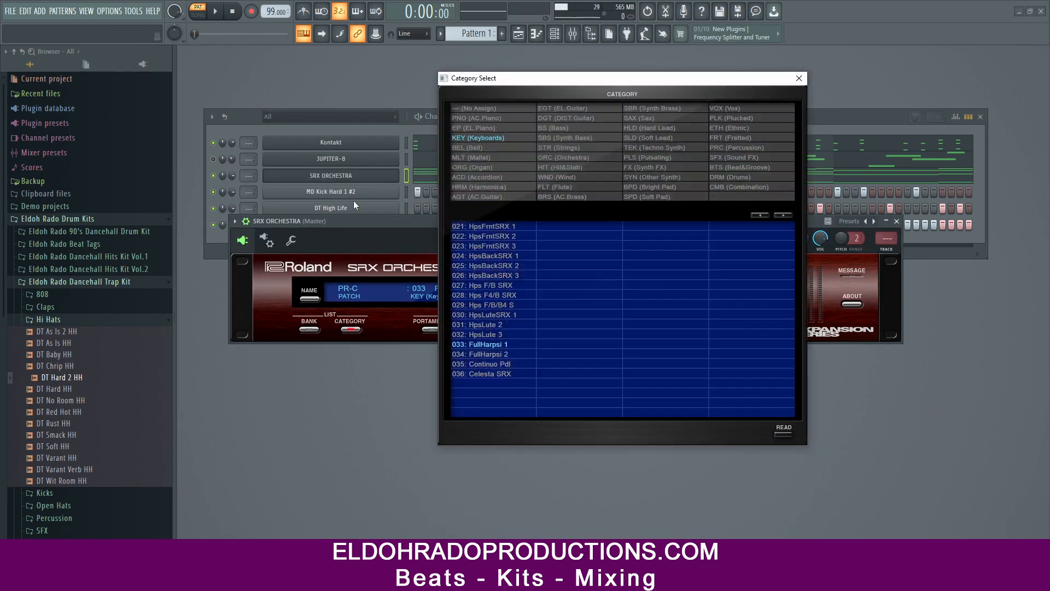
{"action": "left_click", "coordinate": [476, 147]}
{"action": "left_click", "coordinate": [481, 315]}
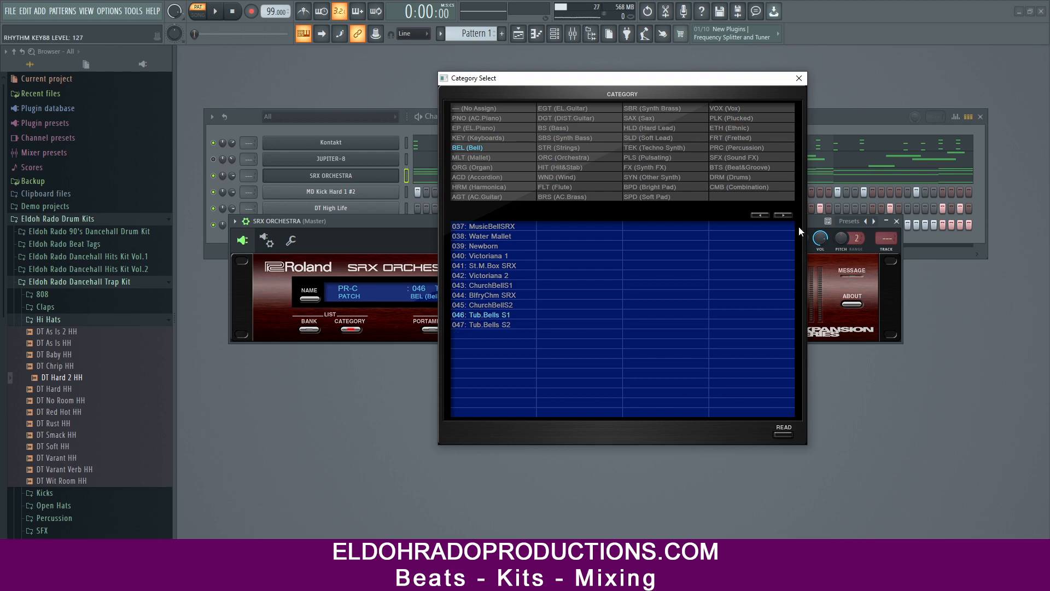
{"action": "left_click", "coordinate": [798, 78]}
{"action": "left_click", "coordinate": [896, 221]}
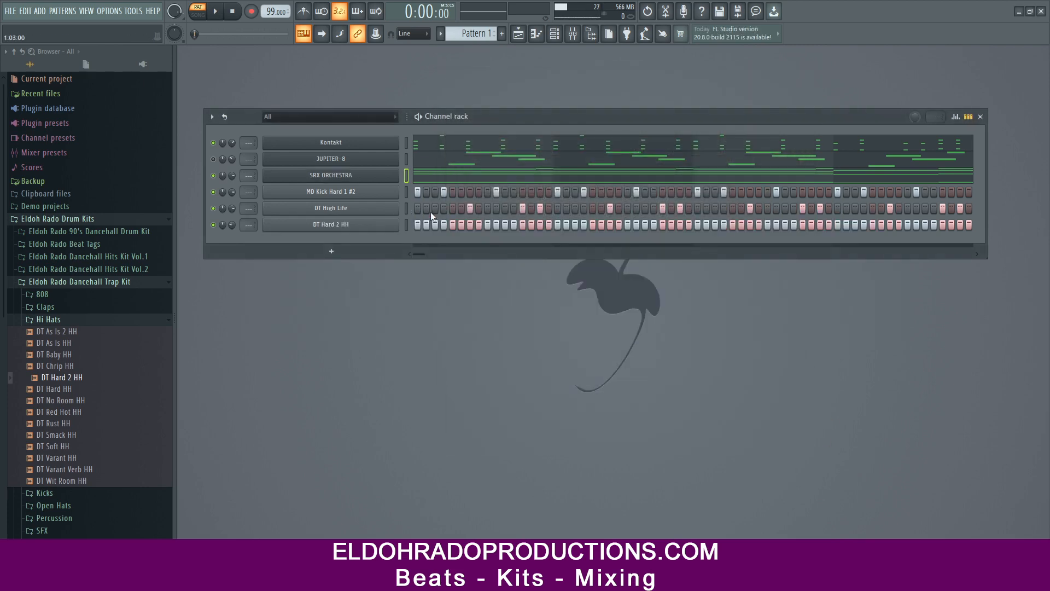
Cut all existing notes from the SRX ORCHESTRA channel and check its empty piano roll.
{"action": "right_click", "coordinate": [362, 174]}
{"action": "mouse_move", "coordinate": [437, 174]}
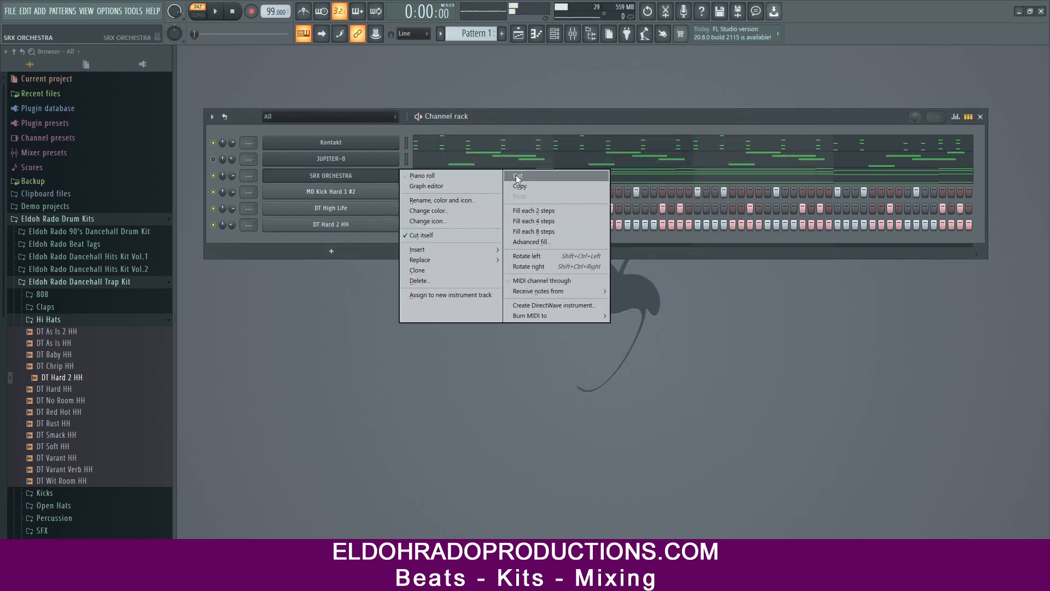
{"action": "left_click", "coordinate": [517, 176]}
{"action": "right_click", "coordinate": [395, 177]}
{"action": "left_click", "coordinate": [415, 174]}
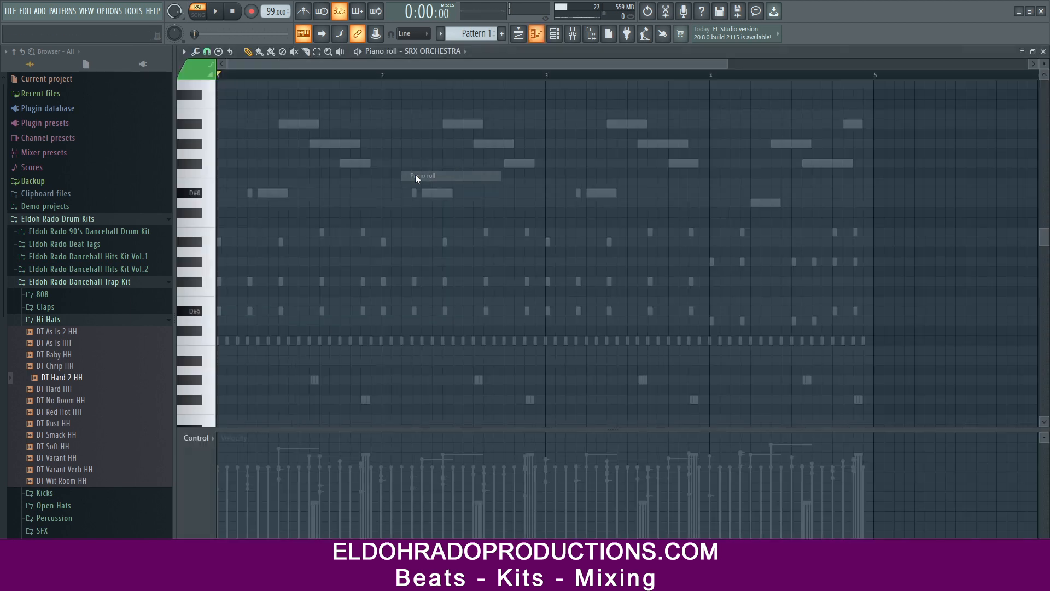
{"action": "left_click", "coordinate": [1042, 51]}
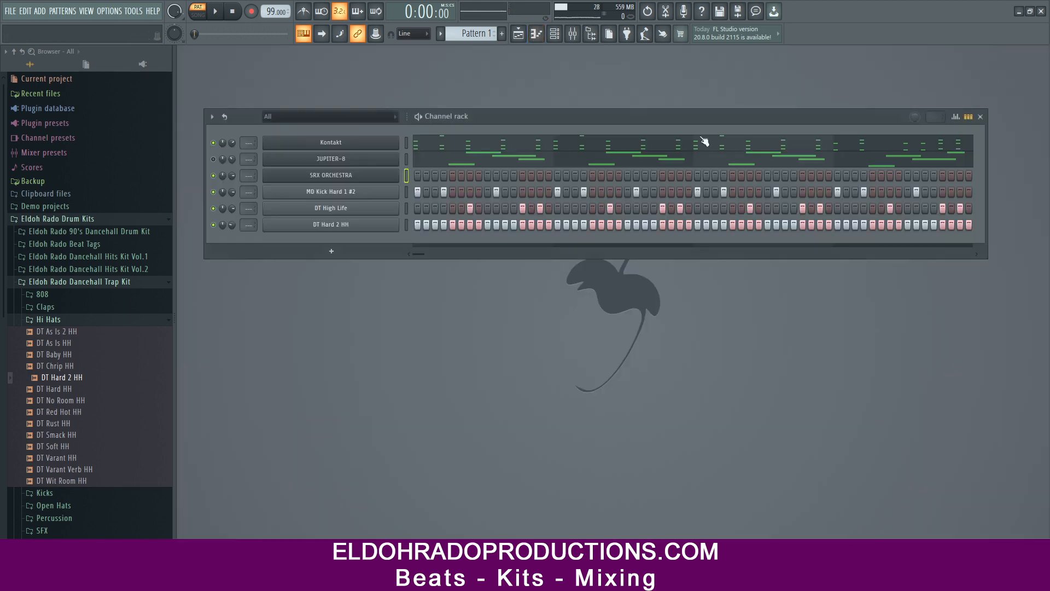
Place D#5 bell notes at the starts of bars 1, 2 and 3 for SRX ORCHESTRA while playing the pattern.
{"action": "left_click", "coordinate": [418, 175]}
{"action": "right_click", "coordinate": [381, 180]}
{"action": "left_click", "coordinate": [427, 176]}
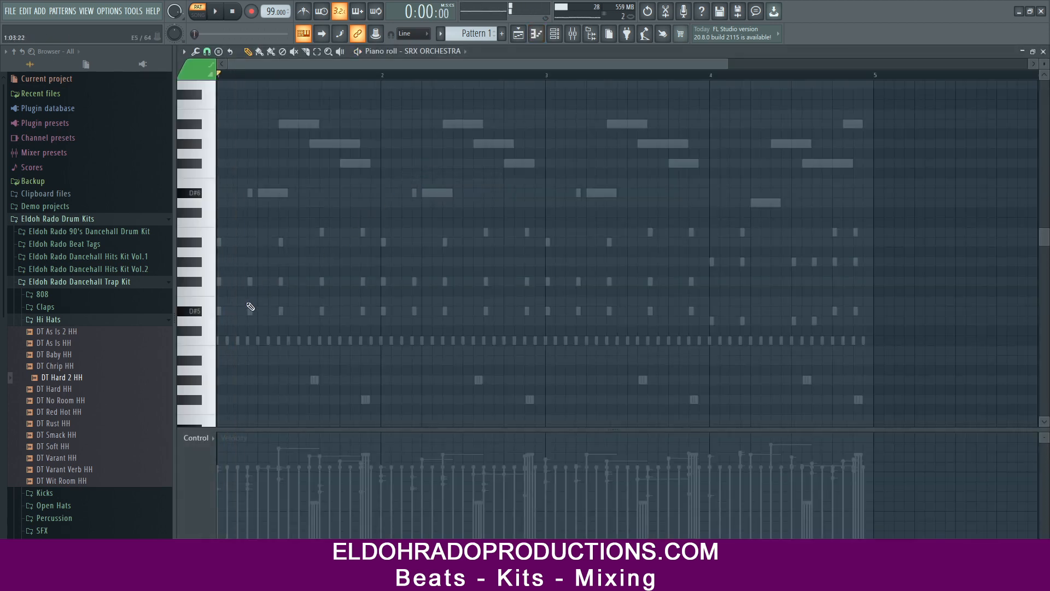
{"action": "scroll", "coordinate": [429, 315], "scroll_direction": "down", "scroll_amount": 1}
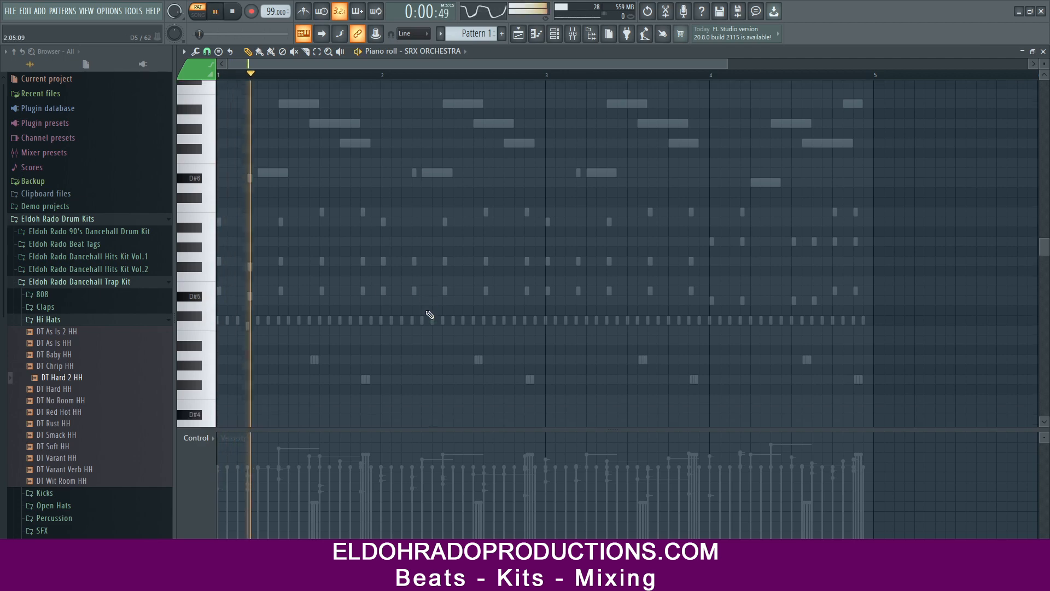
{"action": "key", "text": "space"}
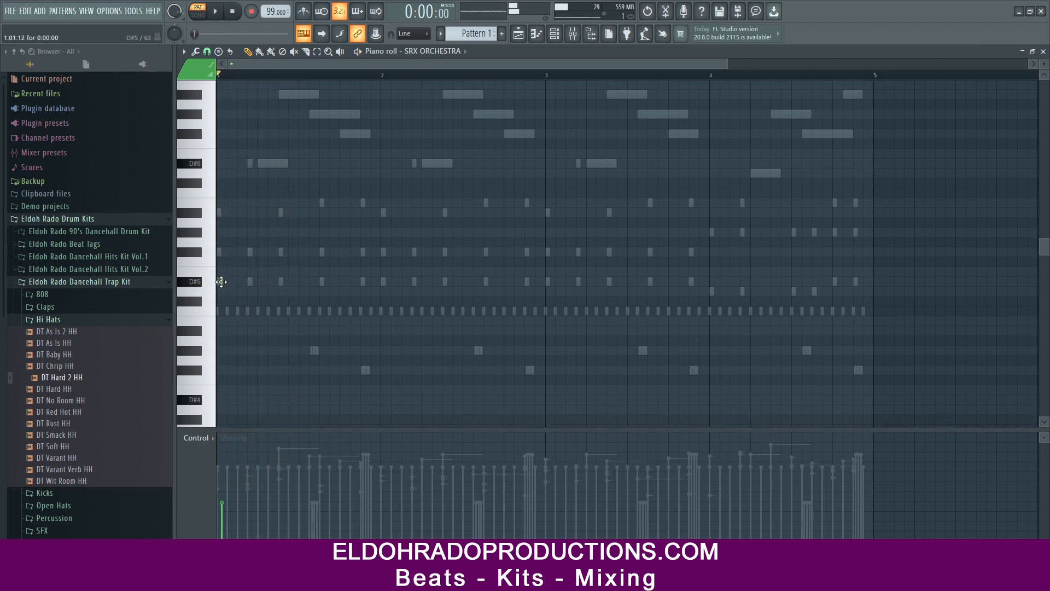
{"action": "key", "text": "space"}
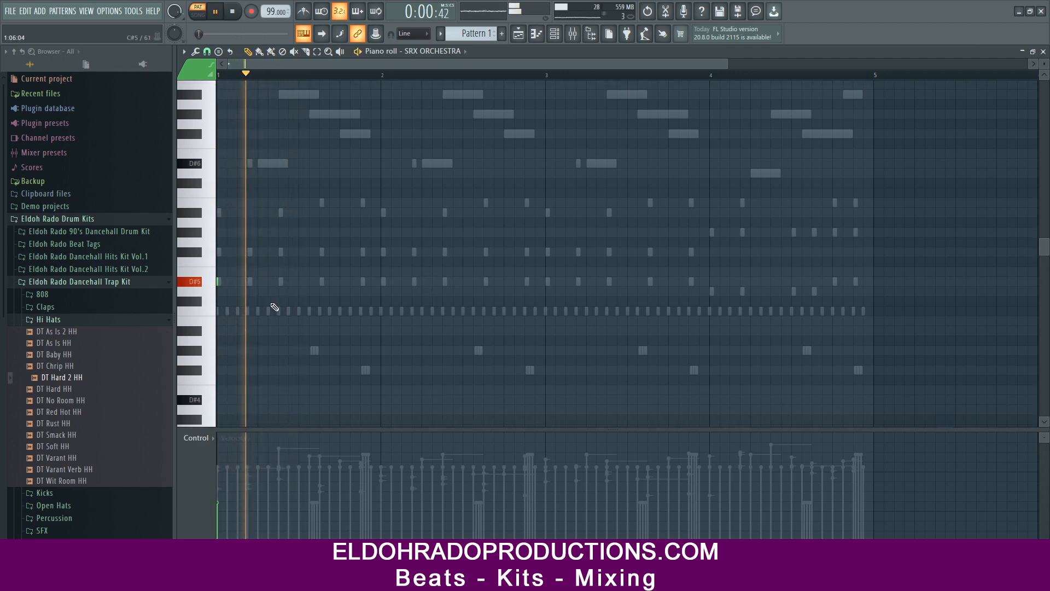
{"action": "left_click", "coordinate": [384, 283]}
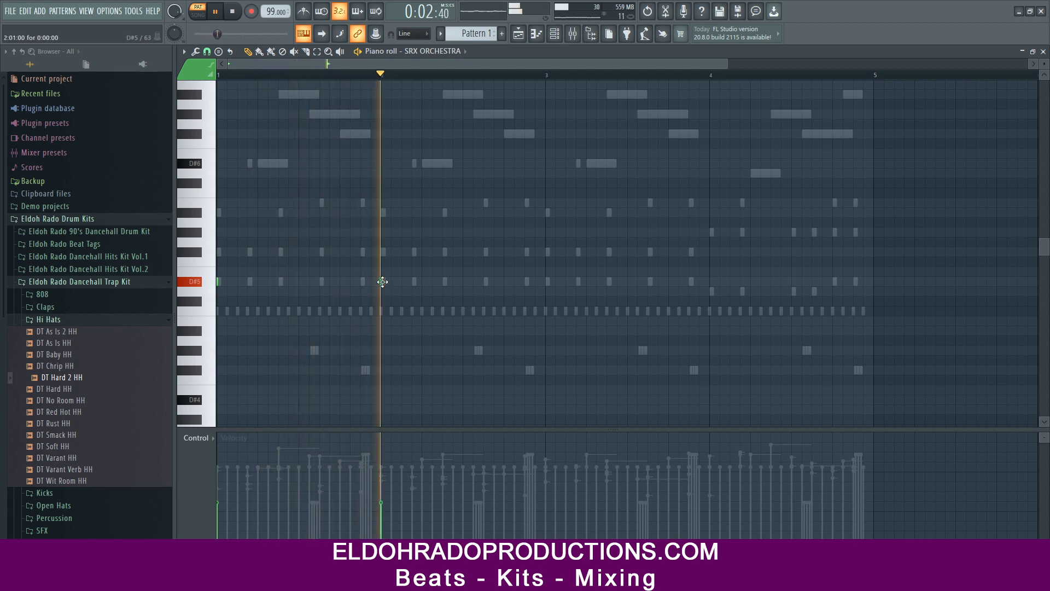
{"action": "left_click", "coordinate": [548, 282]}
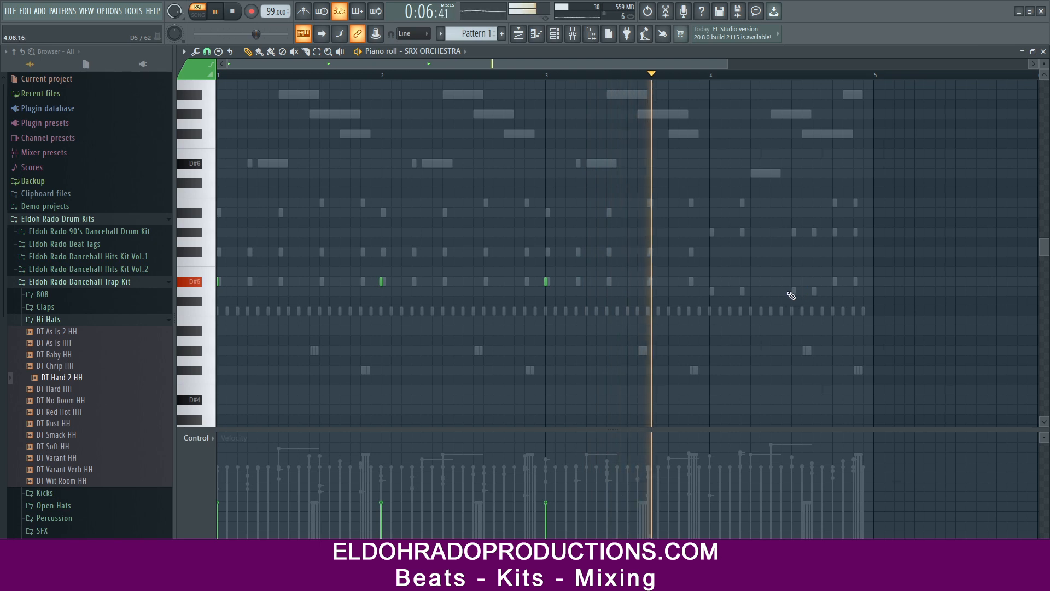
Try a bell note at step 13 of bar 4, replace it with a D5 note at the bar's start, and play the pattern.
{"action": "left_click", "coordinate": [711, 291]}
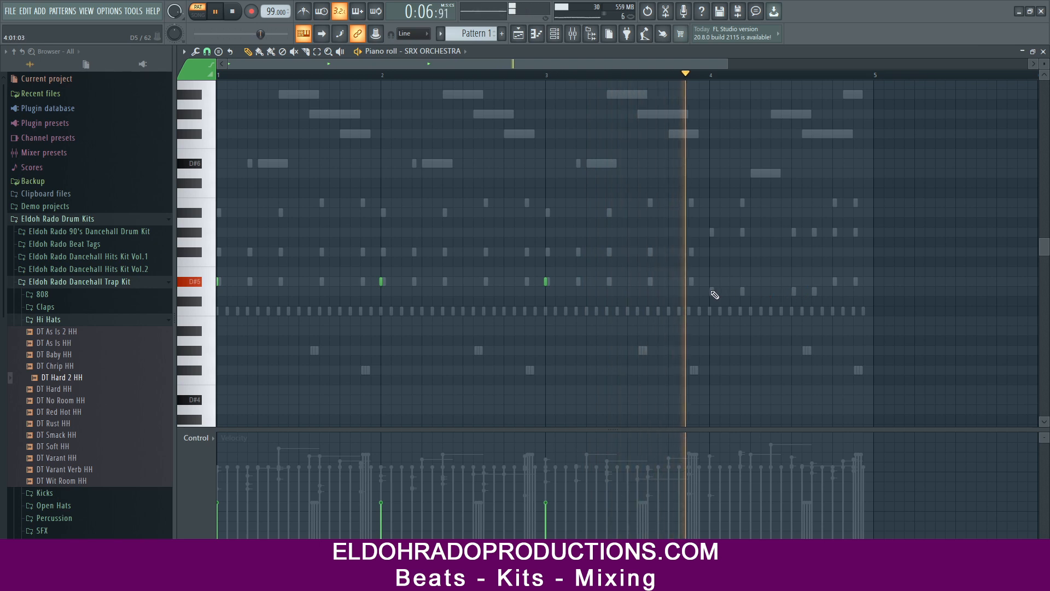
{"action": "left_click", "coordinate": [835, 282]}
{"action": "key", "text": "space"}
{"action": "right_click", "coordinate": [711, 292]}
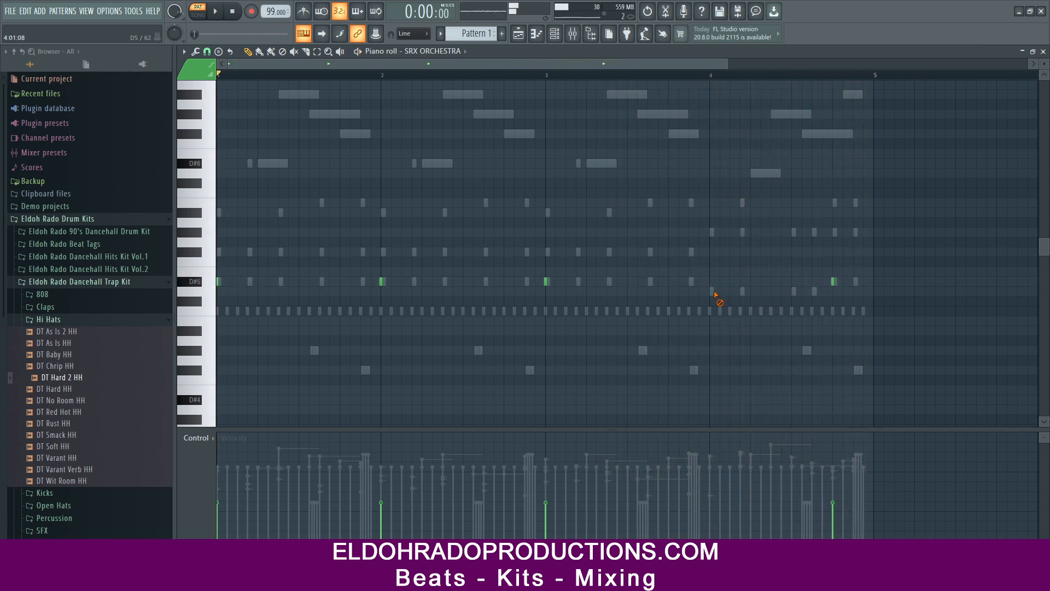
{"action": "key", "text": "space"}
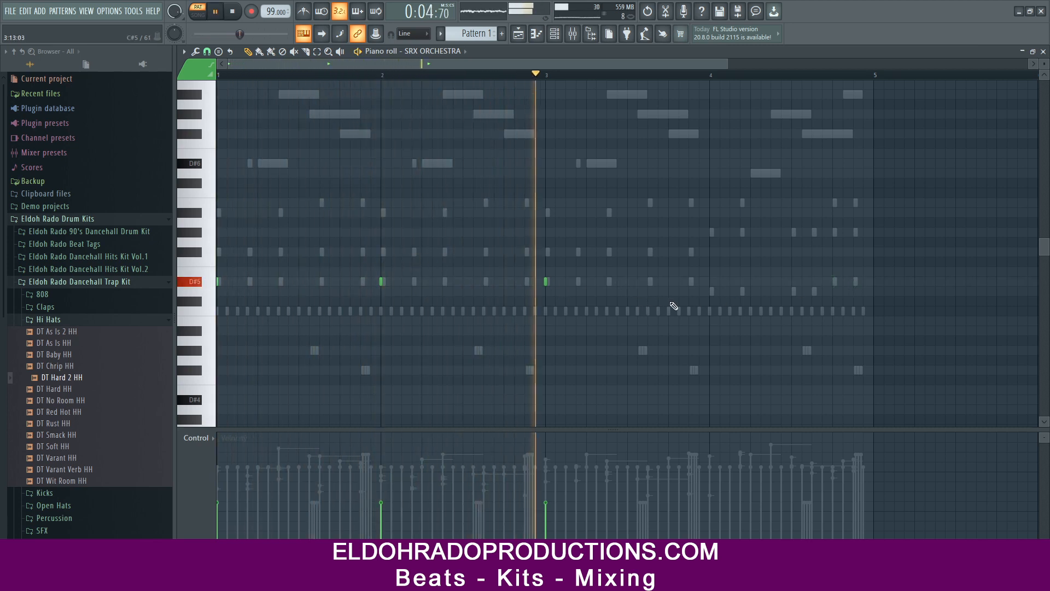
{"action": "left_click", "coordinate": [709, 281]}
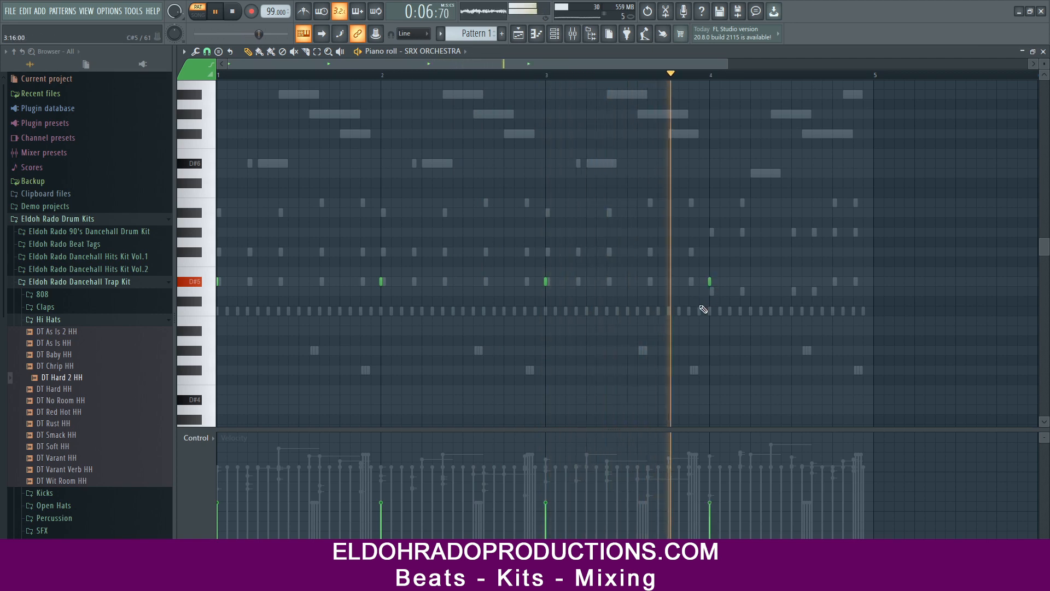
{"action": "key", "text": "space"}
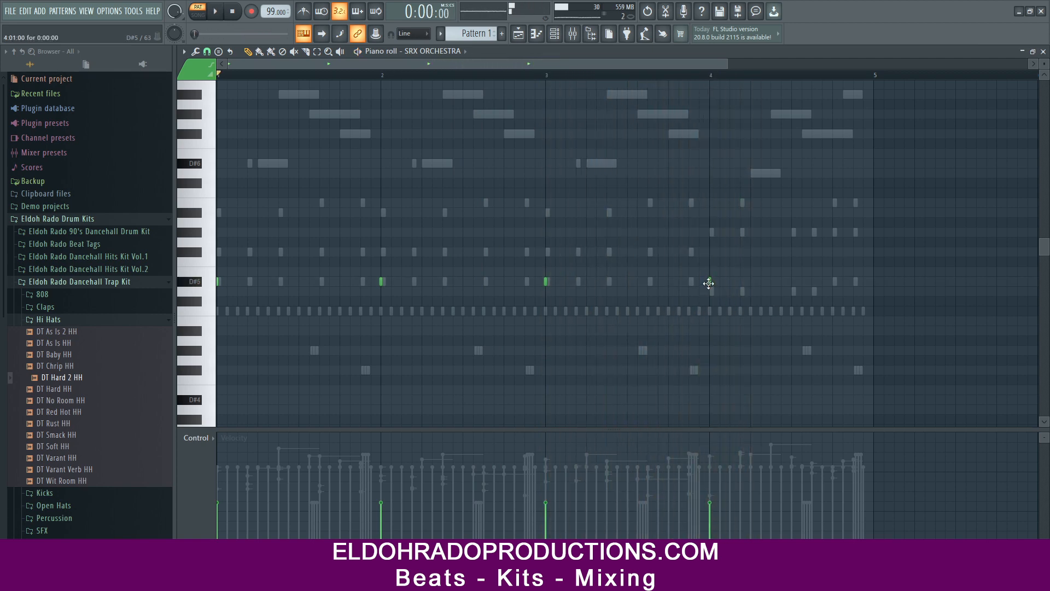
{"action": "key", "text": "space"}
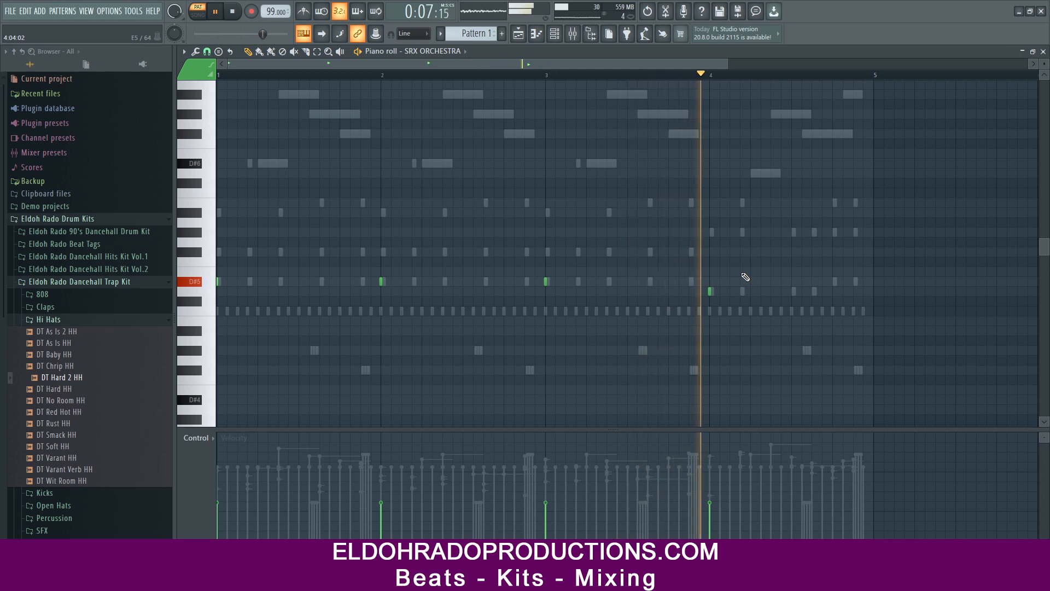
Delete the bell notes in bars 2, 3 and 4, and reopen the SRX ORCHESTRA piano roll while the pattern plays.
{"action": "key", "text": "space"}
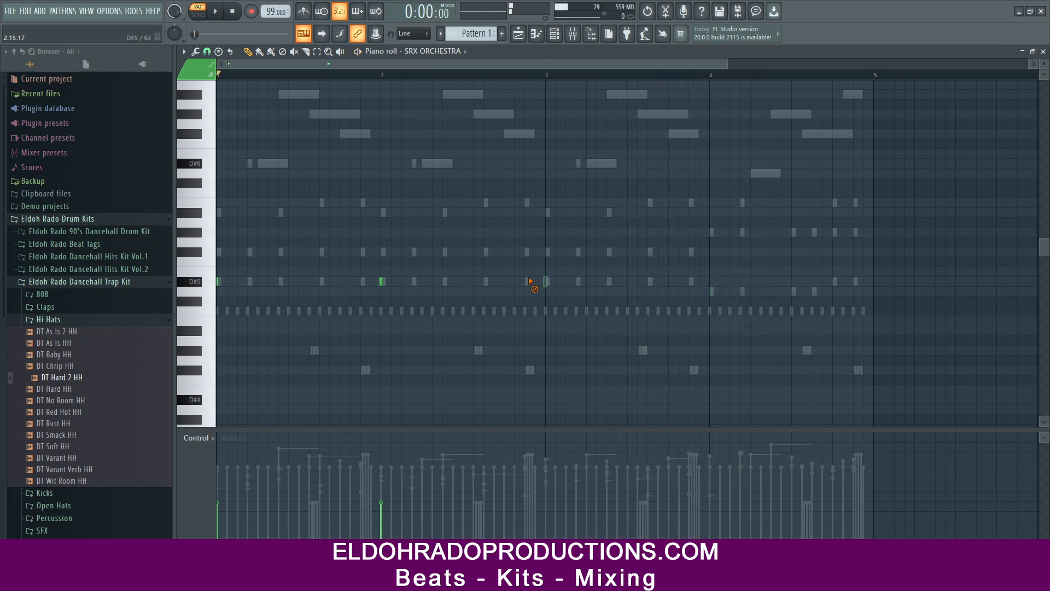
{"action": "key", "text": "space"}
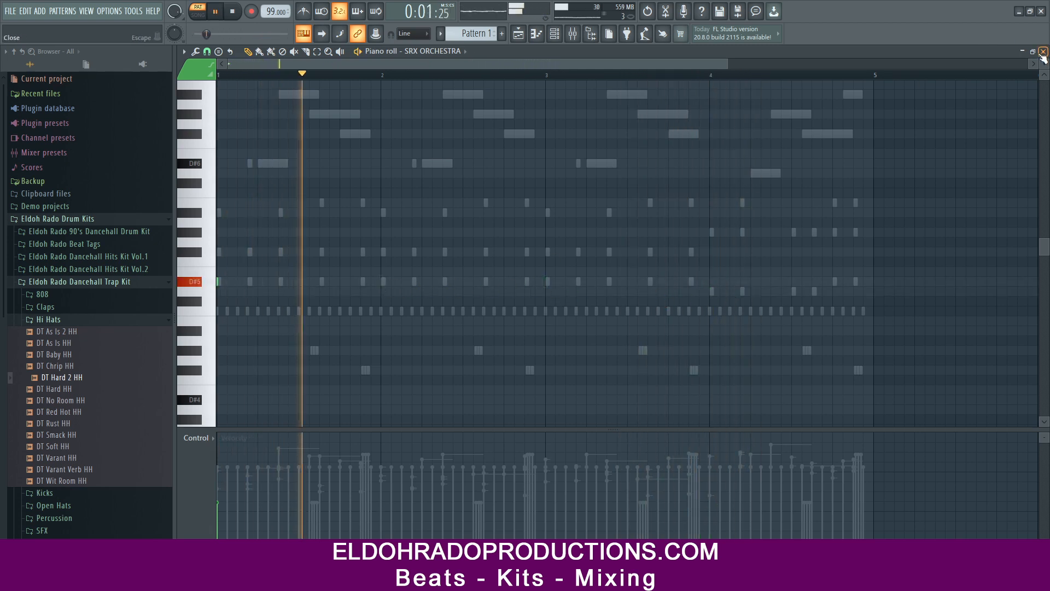
{"action": "key", "text": "F7"}
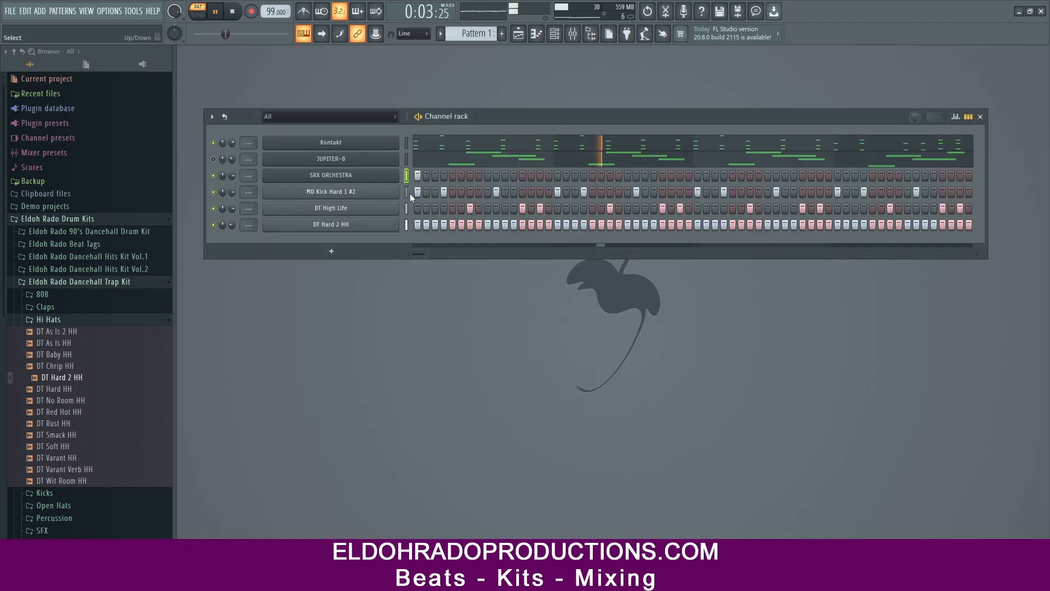
{"action": "right_click", "coordinate": [393, 182]}
{"action": "left_click", "coordinate": [410, 174]}
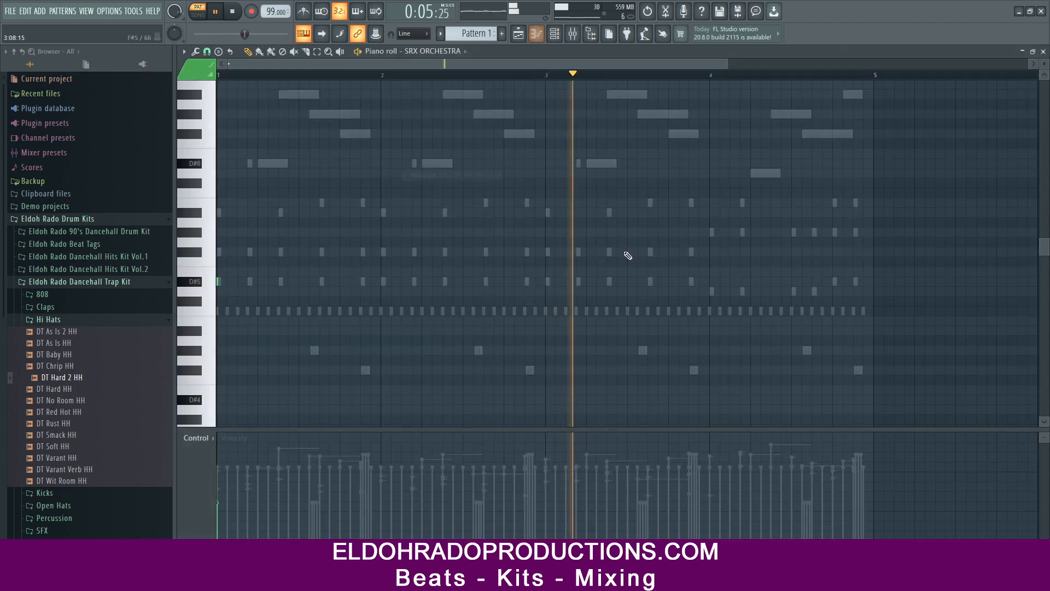
Add a D#5 bell note at the start of bar 3 for SRX ORCHESTRA and return to the Channel rack.
{"action": "left_click", "coordinate": [545, 281]}
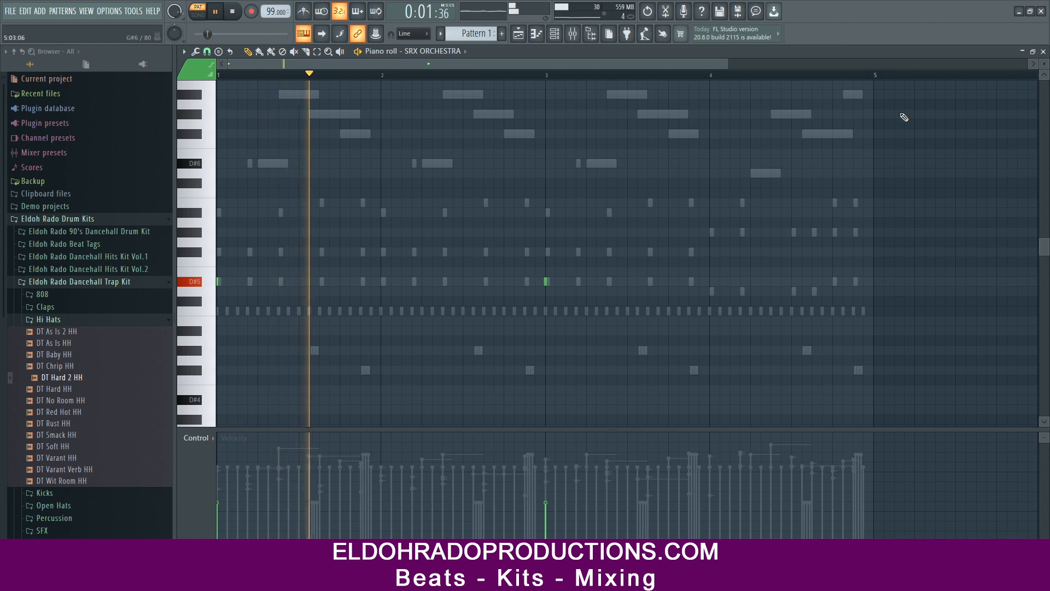
{"action": "left_click", "coordinate": [1043, 51]}
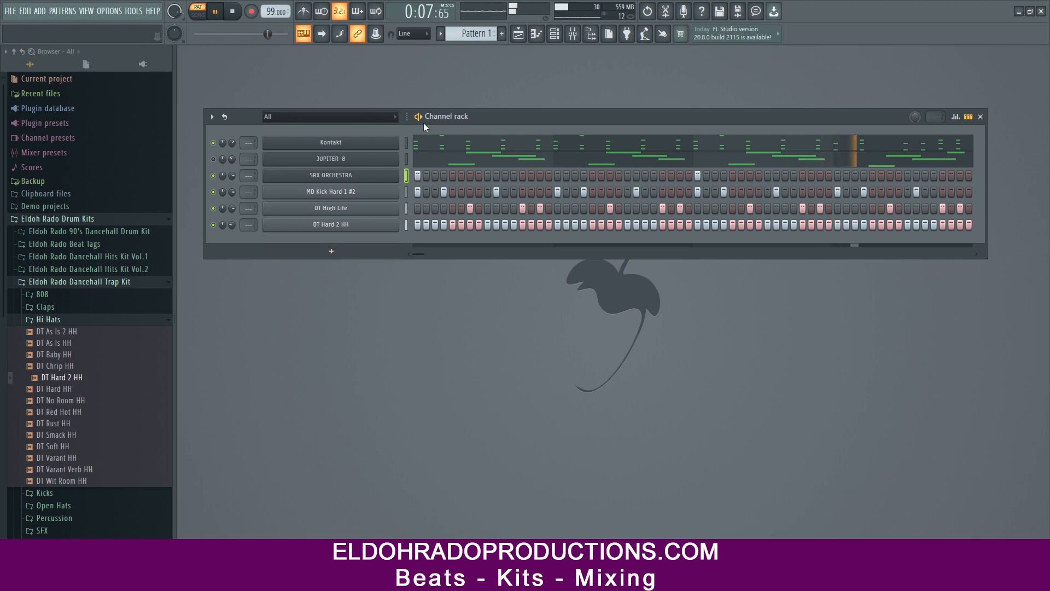
{"action": "left_click_drag", "start_coordinate": [430, 117], "coordinate": [436, 101]}
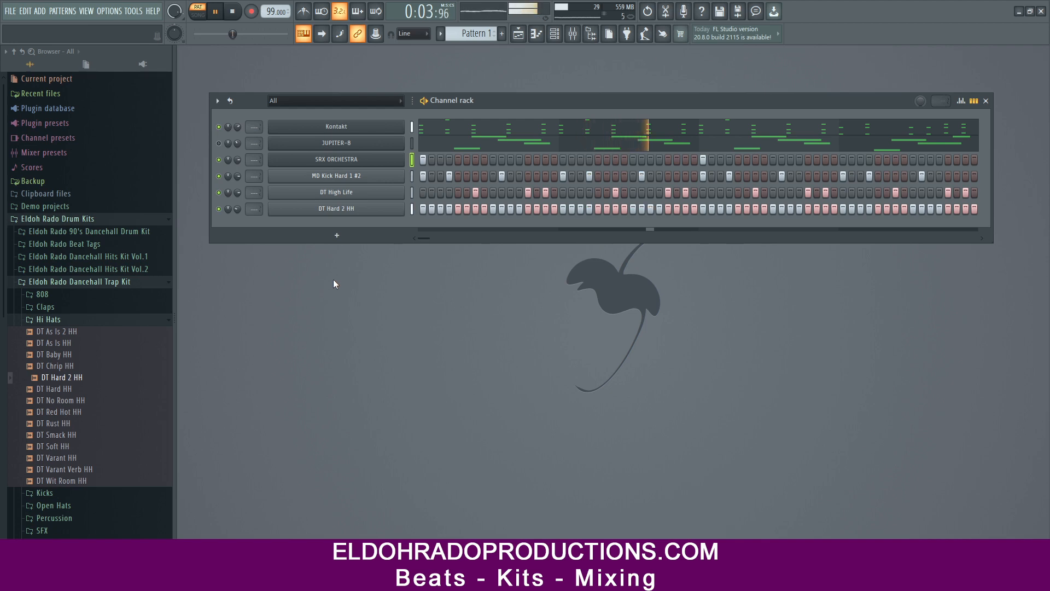
Add an Omnisphere channel and open its full Patch Browser filtered to the ARP + BPM category.
{"action": "left_click", "coordinate": [337, 235]}
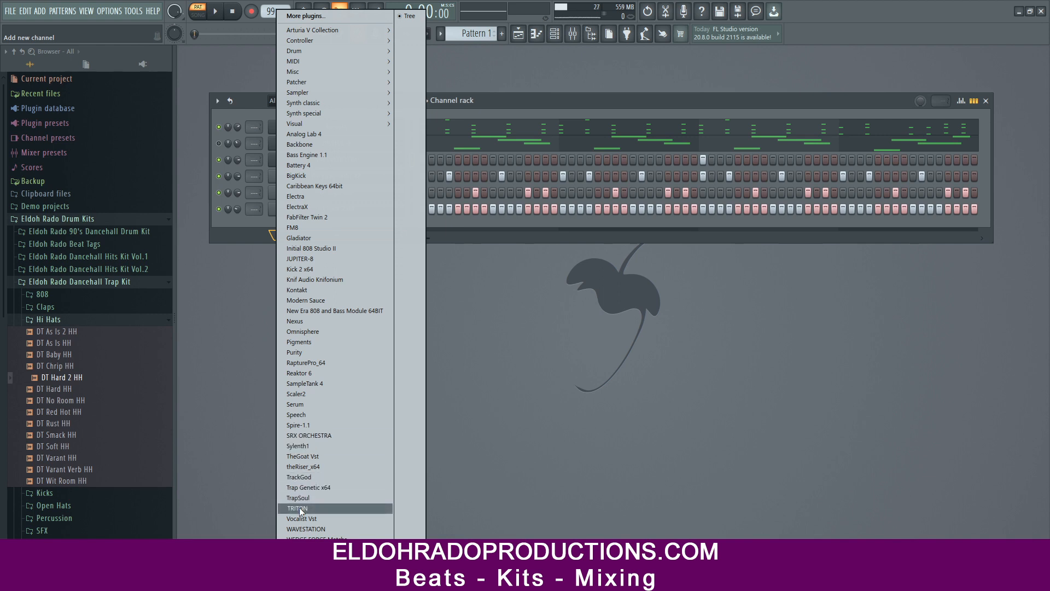
{"action": "left_click", "coordinate": [311, 332]}
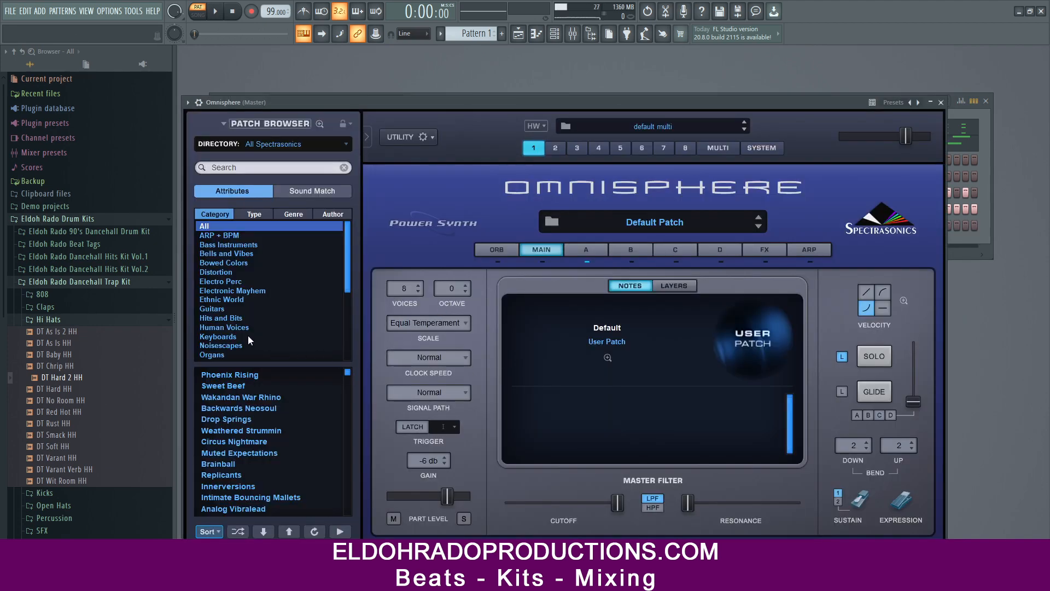
{"action": "left_click", "coordinate": [229, 236]}
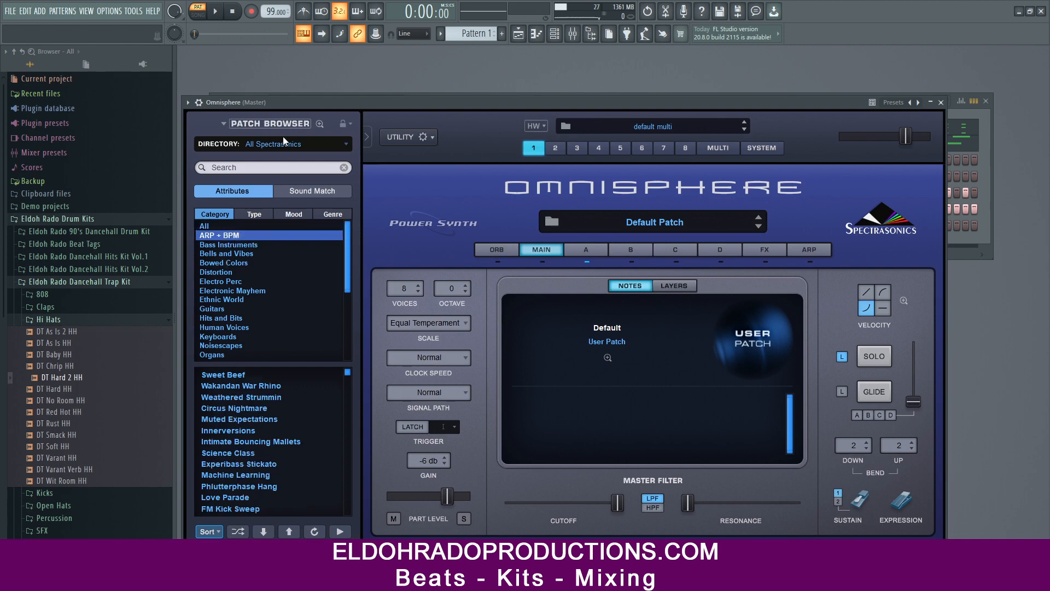
{"action": "left_click", "coordinate": [284, 123]}
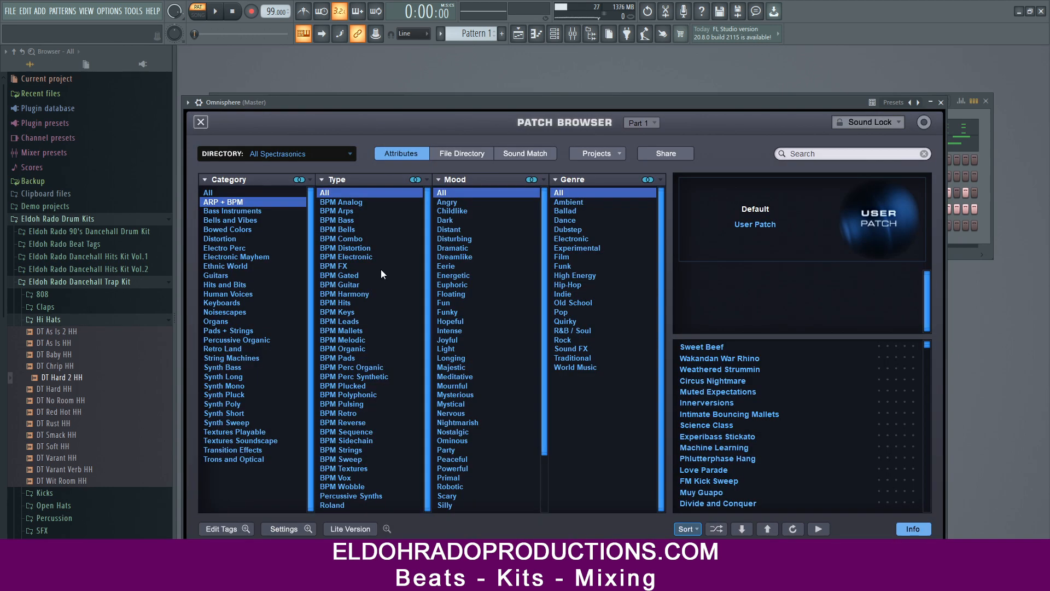
Compare the Childlike, Dark and Disturbing moods, and load the Accidental Magic patch from Disturbing.
{"action": "left_click", "coordinate": [453, 212]}
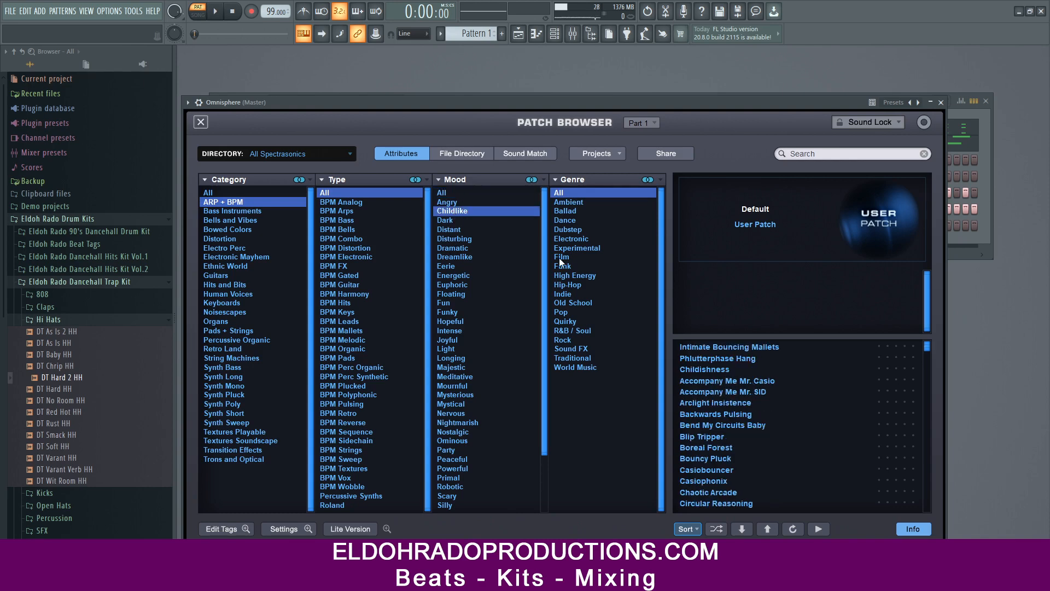
{"action": "left_click", "coordinate": [457, 221]}
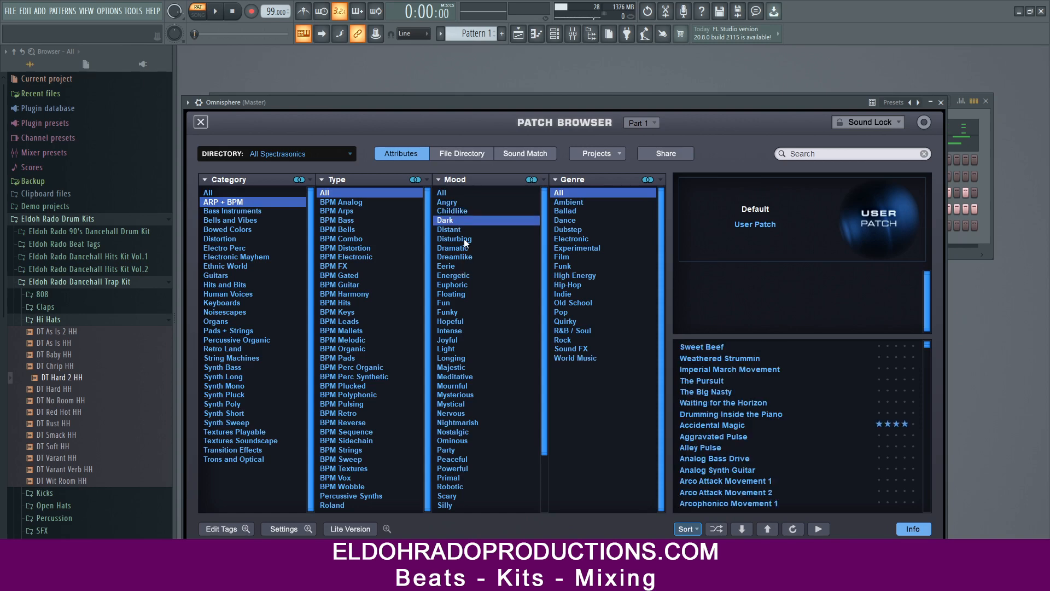
{"action": "left_click", "coordinate": [464, 240]}
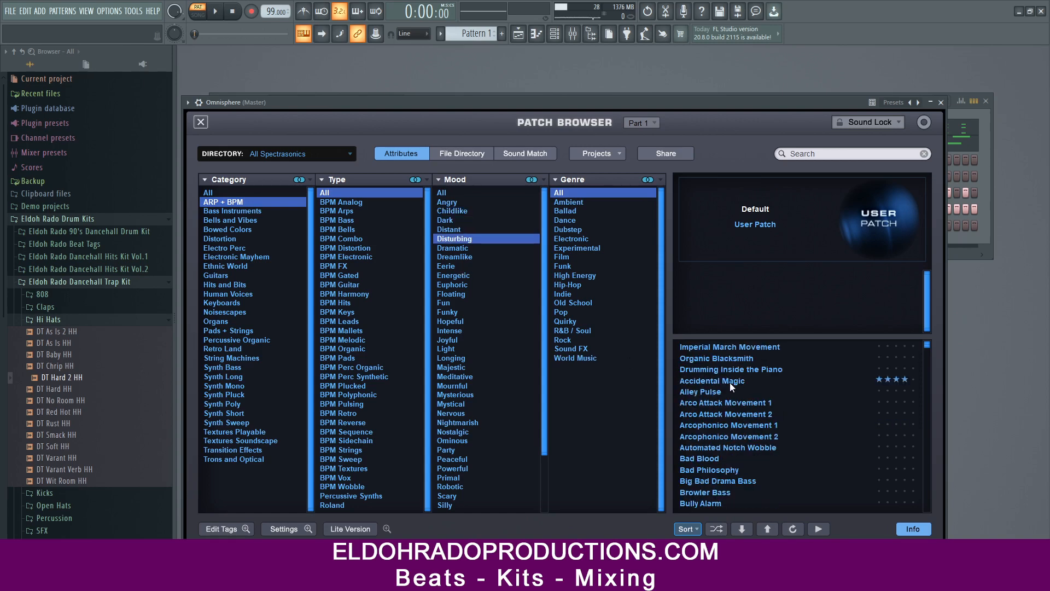
{"action": "left_click", "coordinate": [738, 385]}
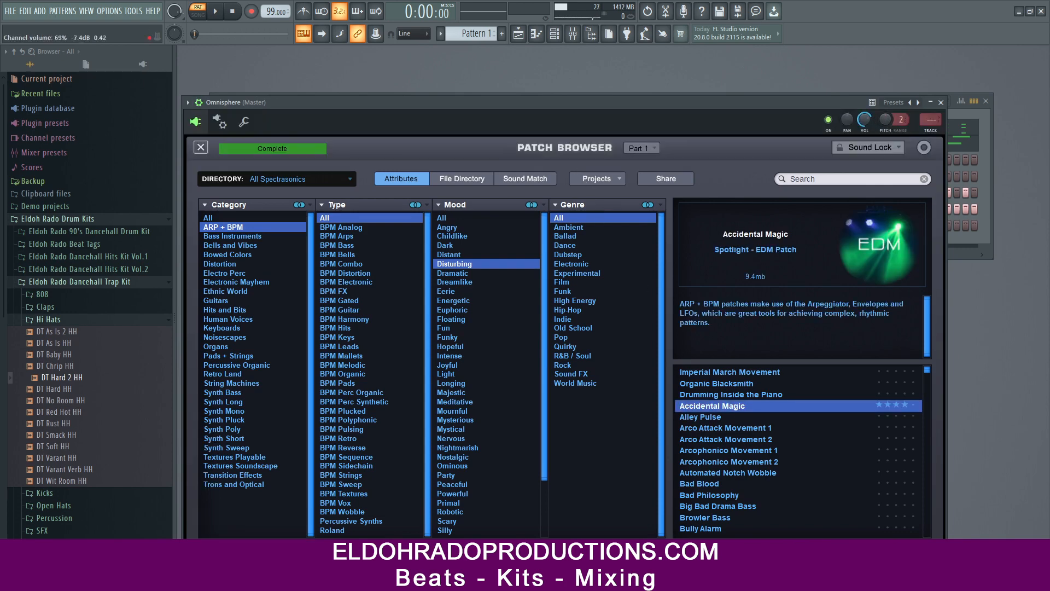
Paste the copied notes into the Omnisphere channel of Pattern 1.
{"action": "left_click_drag", "start_coordinate": [828, 120], "coordinate": [806, 271]}
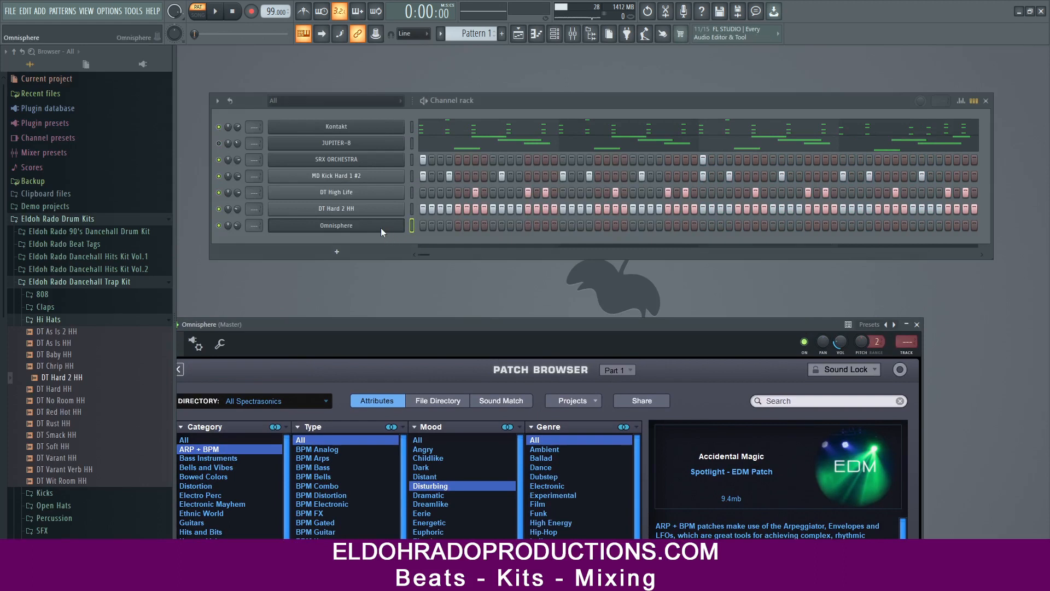
{"action": "right_click", "coordinate": [405, 222]}
{"action": "left_click", "coordinate": [520, 247]}
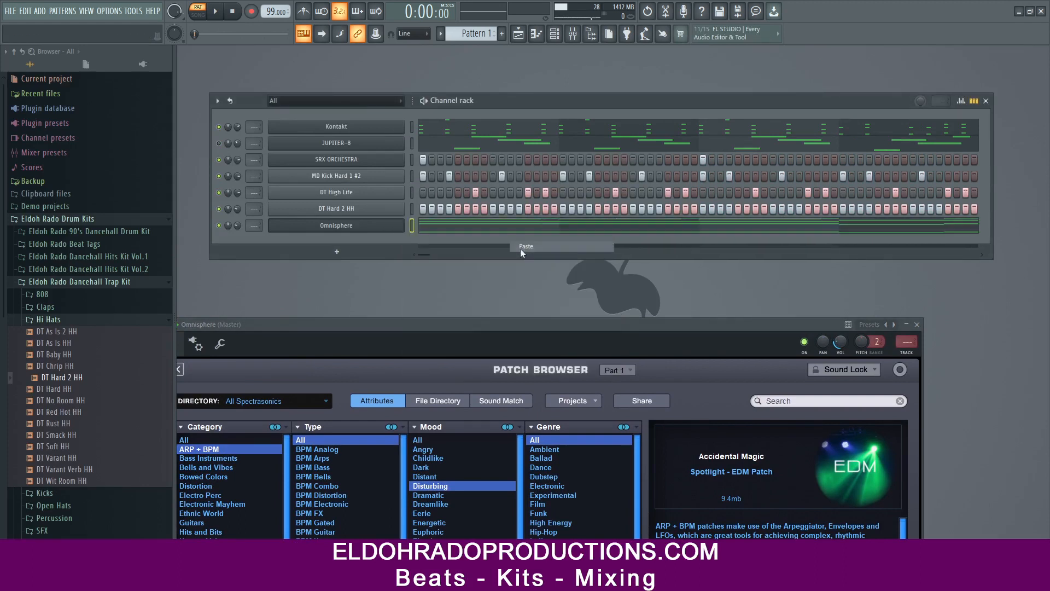
Lock the active/mute state of the Kontakt and JUPITER-8 channels.
{"action": "right_click", "coordinate": [218, 126]}
{"action": "left_click", "coordinate": [224, 140]}
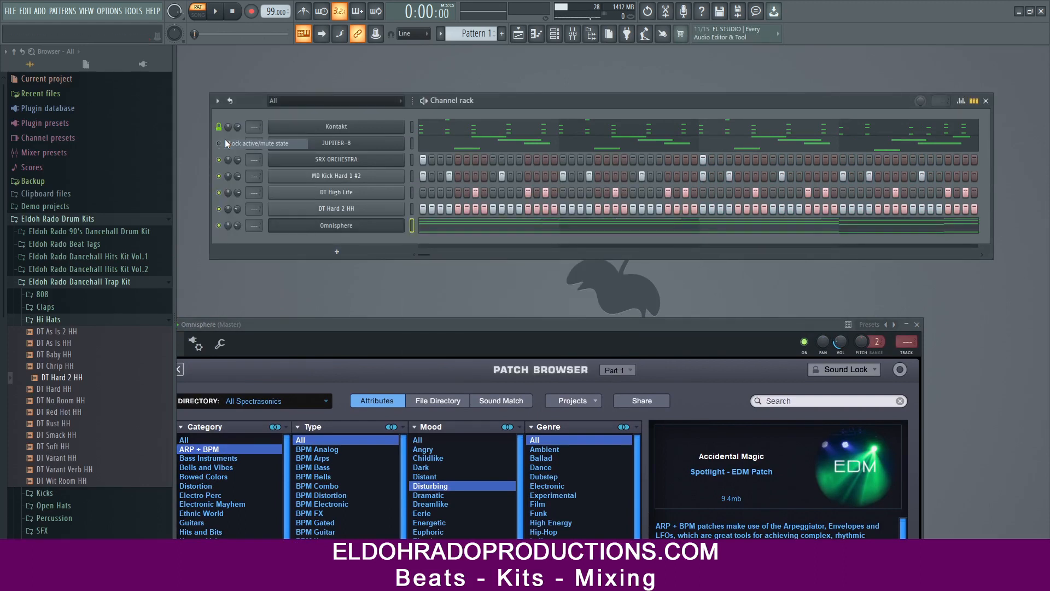
{"action": "right_click", "coordinate": [218, 225]}
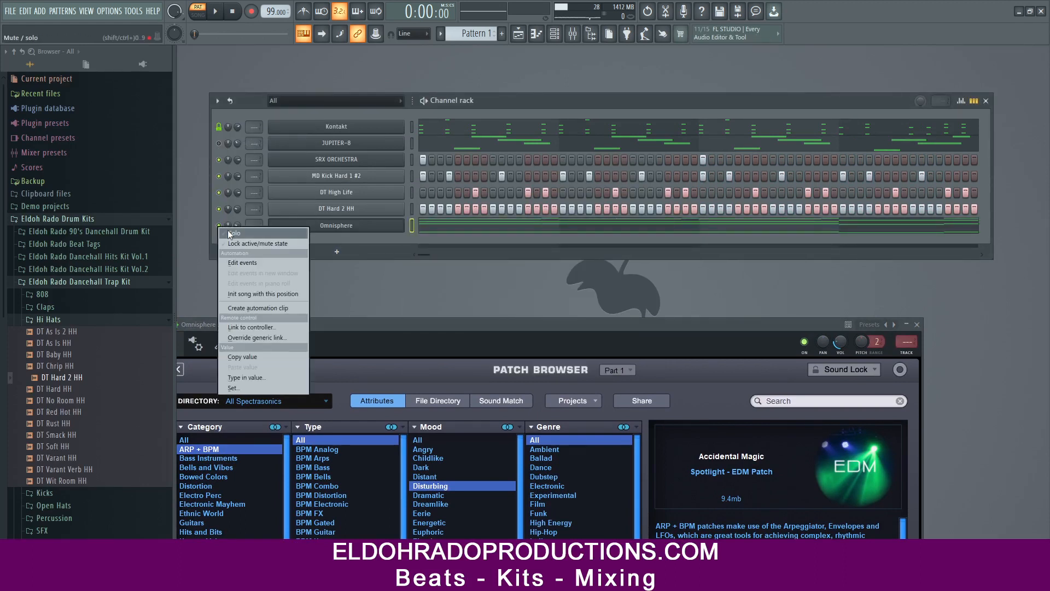
{"action": "right_click", "coordinate": [218, 142]}
{"action": "left_click", "coordinate": [234, 160]}
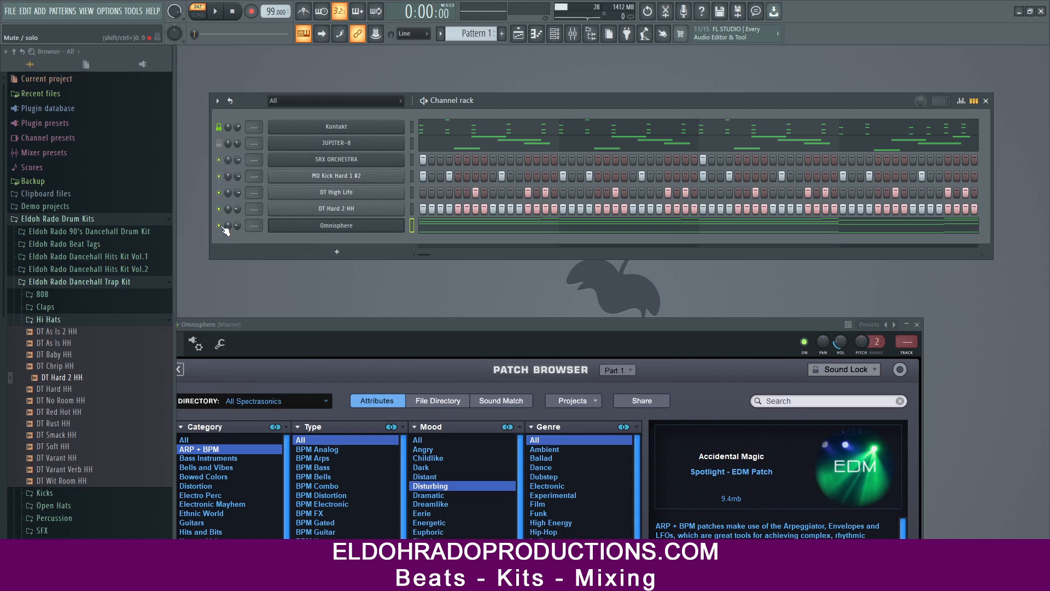
Solo the Omnisphere channel and play the pattern.
{"action": "right_click", "coordinate": [219, 226]}
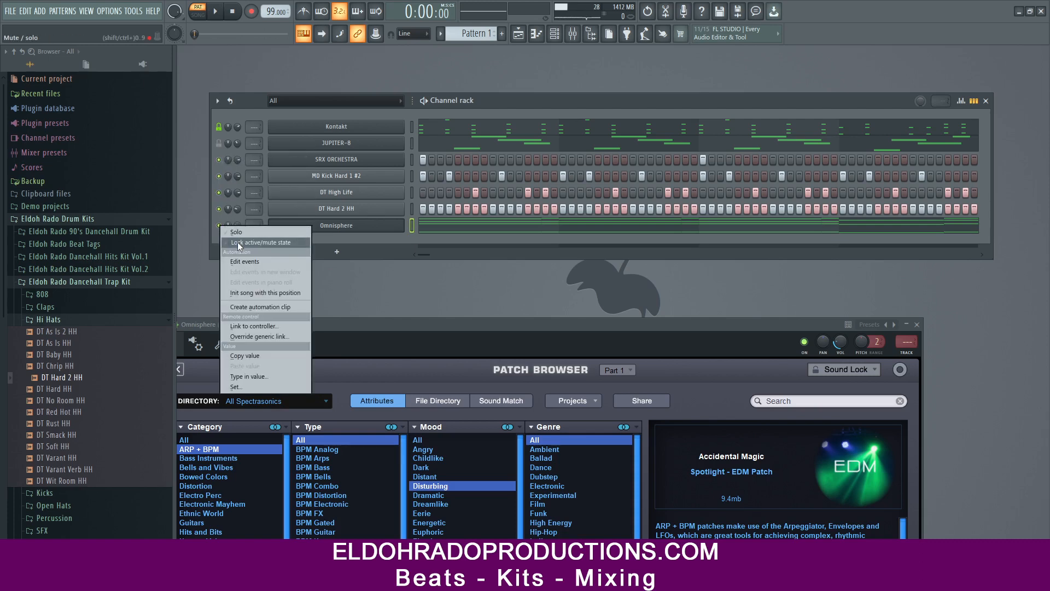
{"action": "left_click", "coordinate": [237, 233]}
{"action": "key", "text": "space"}
{"action": "left_click_drag", "start_coordinate": [400, 330], "coordinate": [448, 81]}
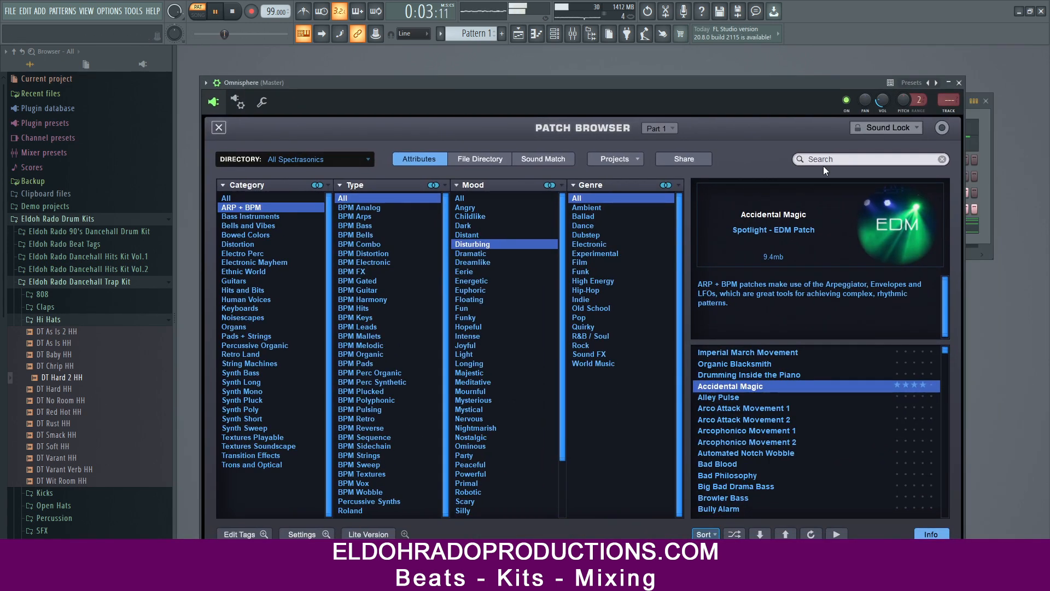
{"action": "left_click_drag", "start_coordinate": [879, 102], "coordinate": [879, 112]}
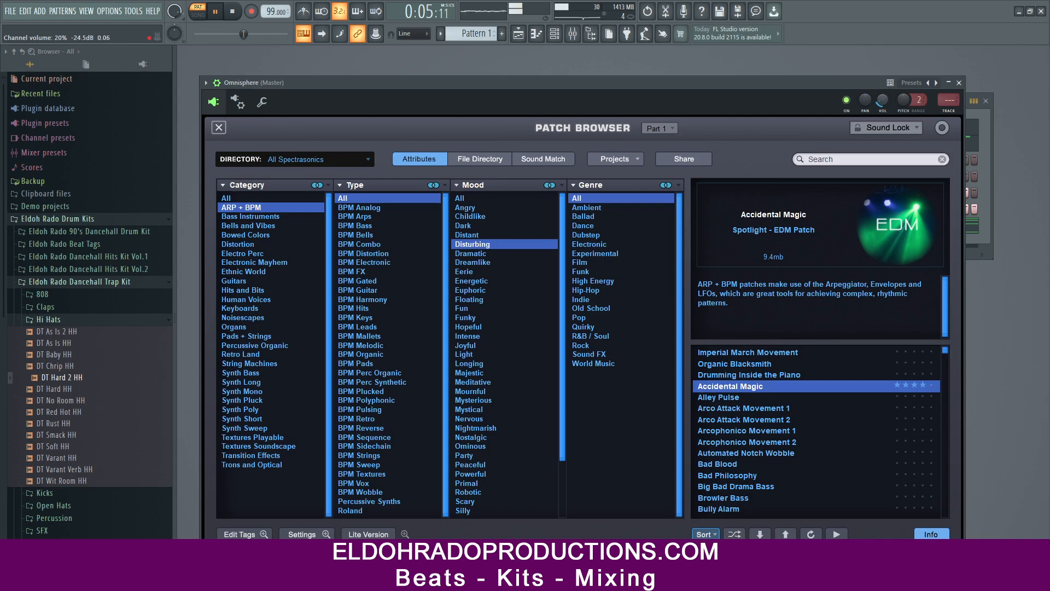
{"action": "left_click_drag", "start_coordinate": [574, 82], "coordinate": [605, 140]}
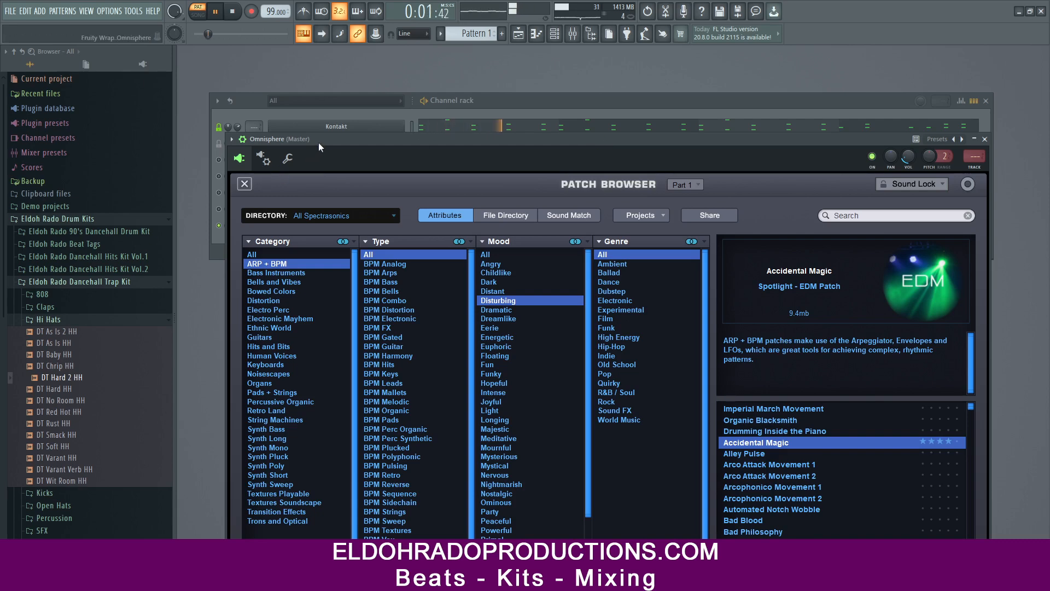
{"action": "left_click_drag", "start_coordinate": [318, 141], "coordinate": [311, 175]}
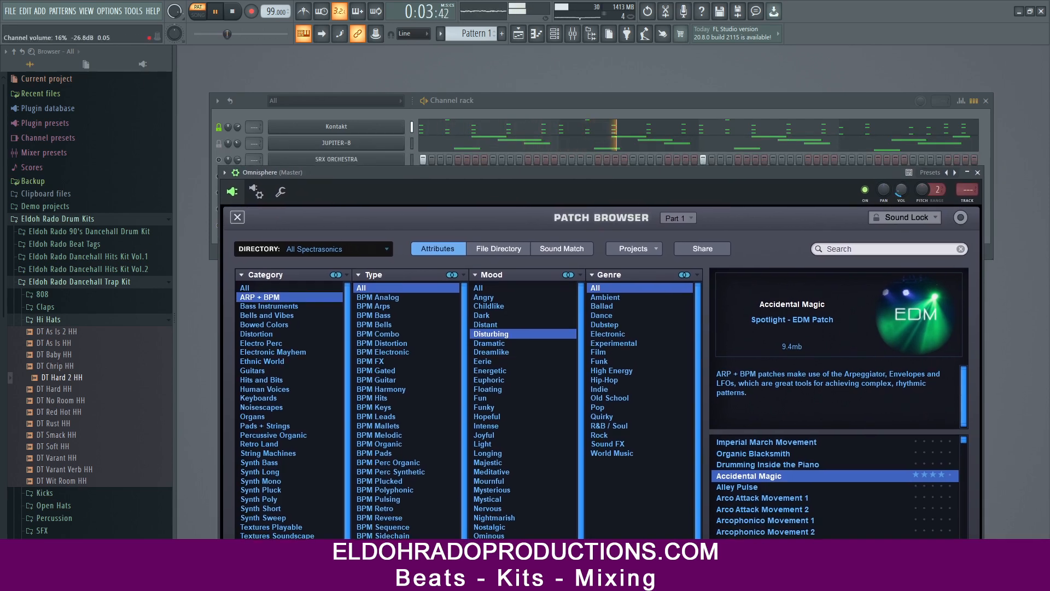
{"action": "left_click_drag", "start_coordinate": [296, 172], "coordinate": [362, 164]}
Turn off solo on the Omnisphere channel to hear the full pattern, and reopen its mute/solo options.
{"action": "right_click", "coordinate": [220, 225]}
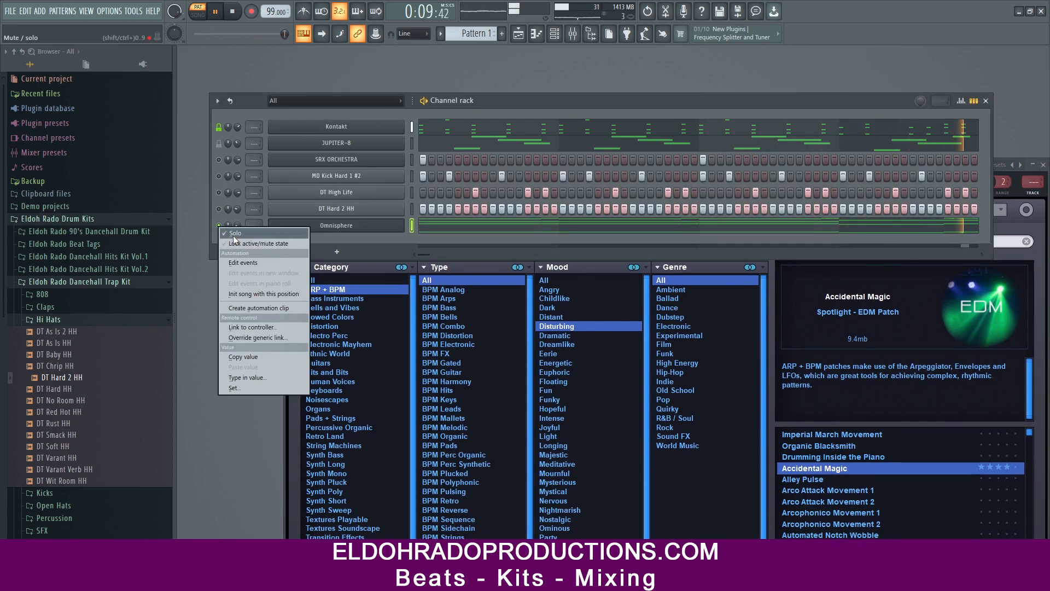
{"action": "left_click", "coordinate": [233, 235]}
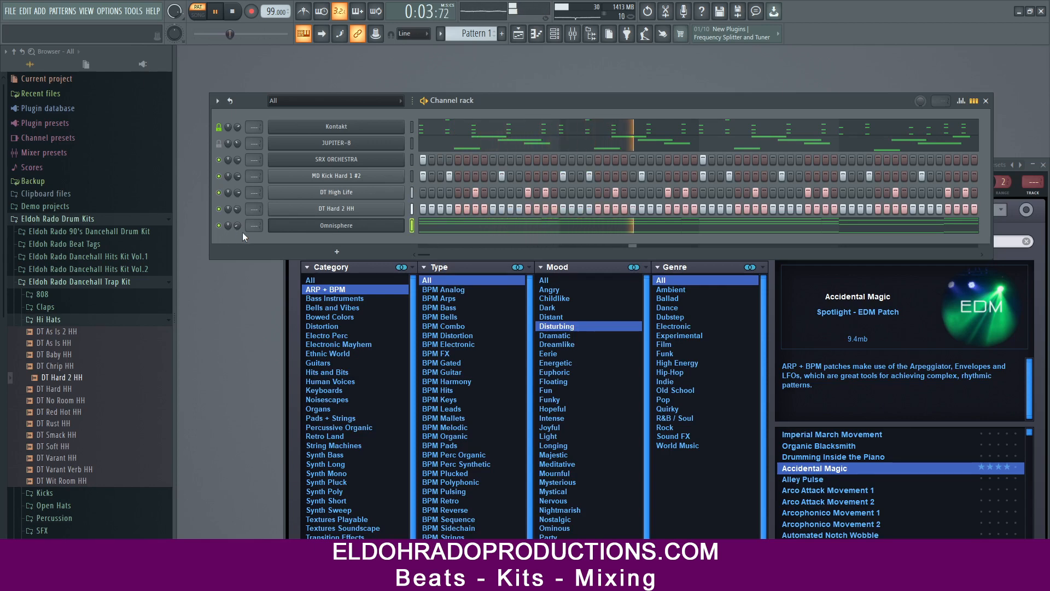
{"action": "right_click", "coordinate": [219, 226]}
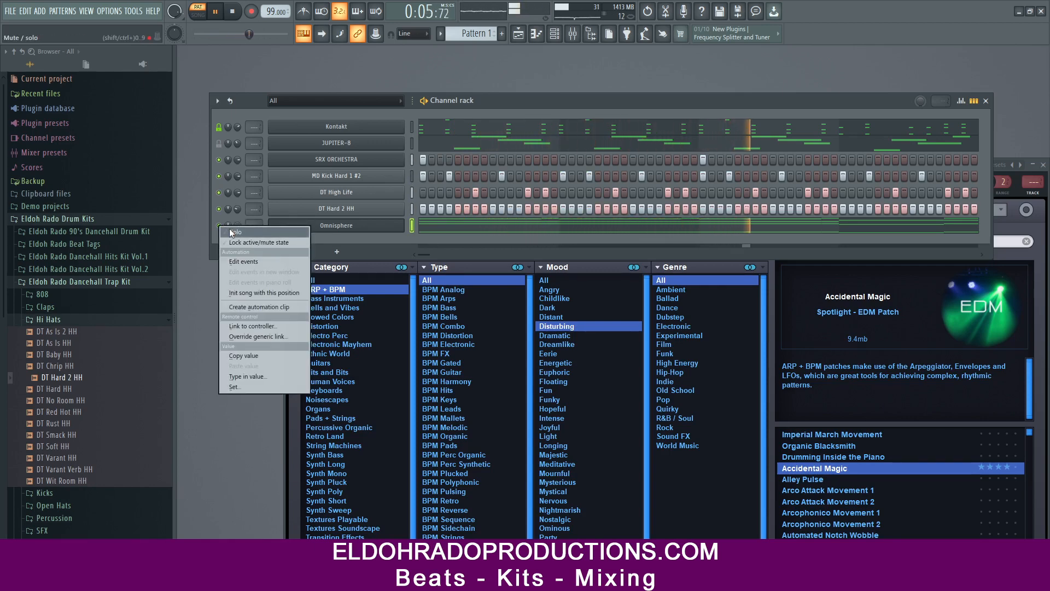
Solo the Omnisphere channel, reposition the channel rack and bring Omnisphere's patch browser to the front.
{"action": "left_click", "coordinate": [235, 232]}
{"action": "left_click_drag", "start_coordinate": [897, 104], "coordinate": [771, 70]}
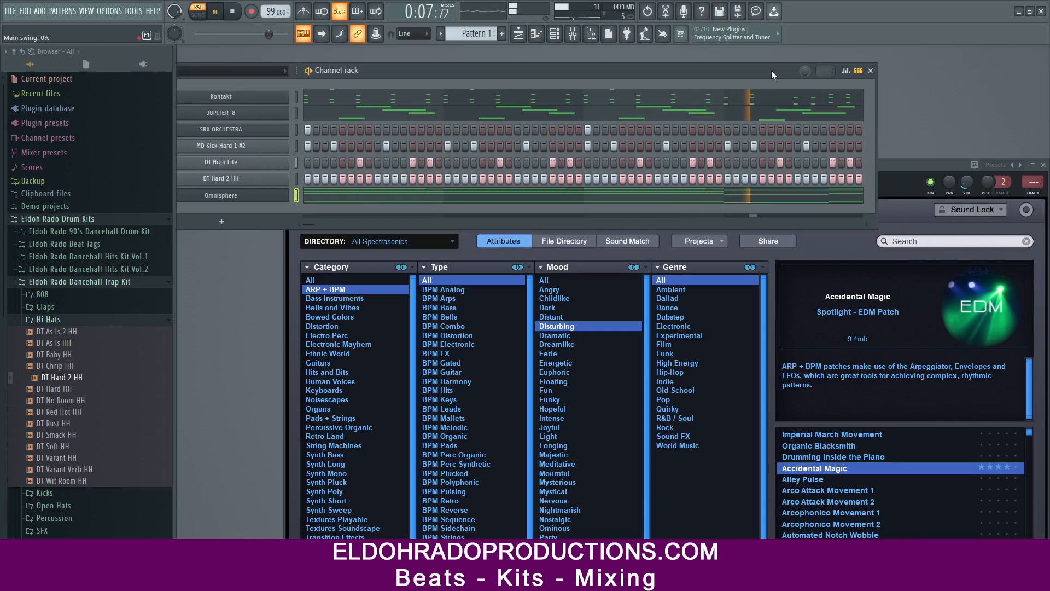
{"action": "left_click", "coordinate": [934, 163]}
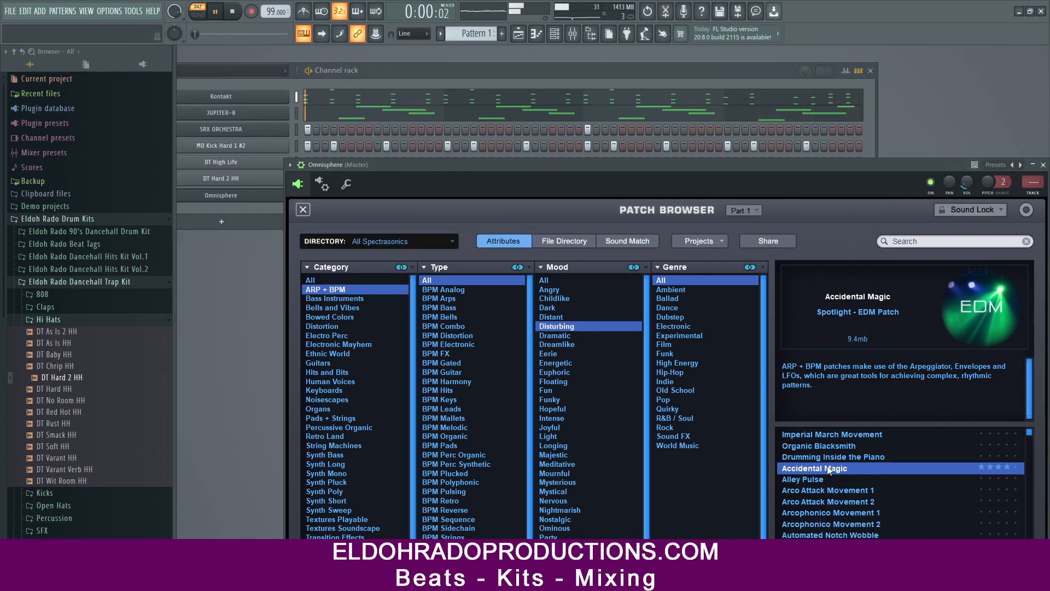
Audition the Alley Pulse and Arco Attack Movement 1 patches, repositioning the Omnisphere window over the channel rack.
{"action": "left_click", "coordinate": [818, 480]}
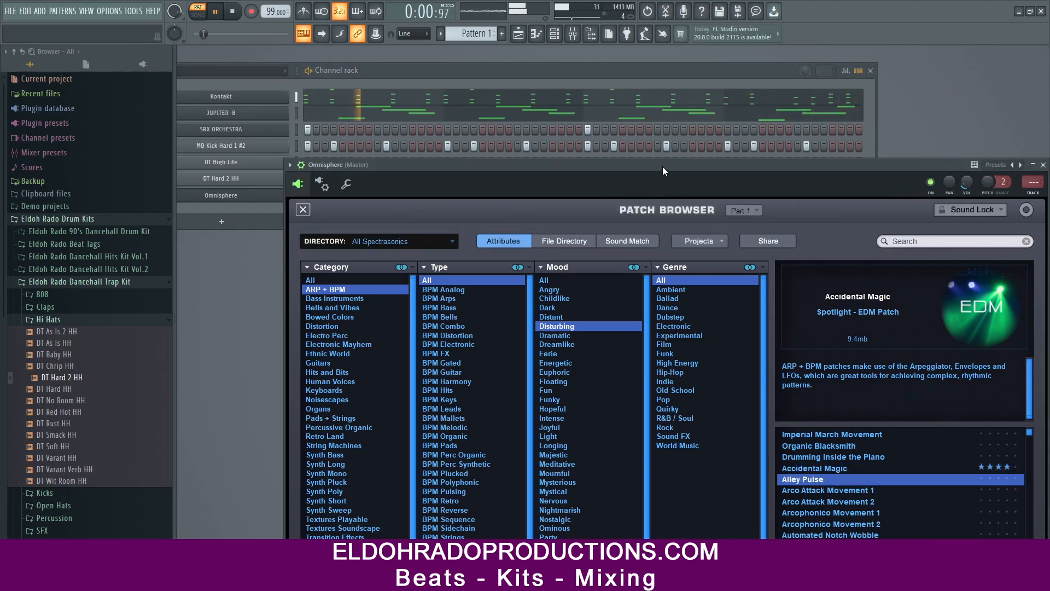
{"action": "left_click_drag", "start_coordinate": [662, 166], "coordinate": [568, 106]}
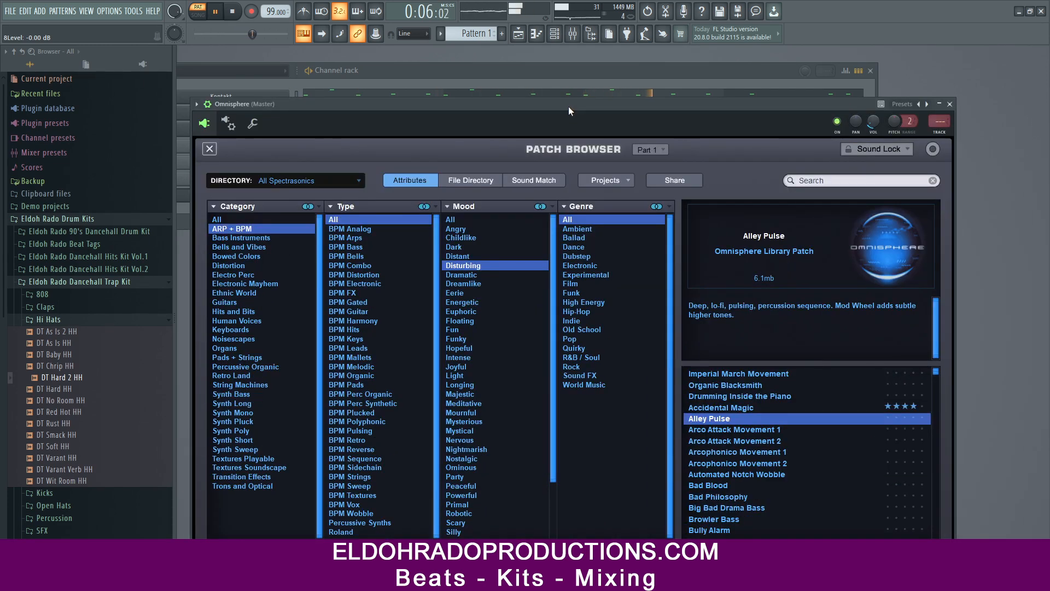
{"action": "left_click_drag", "start_coordinate": [569, 106], "coordinate": [600, 106]}
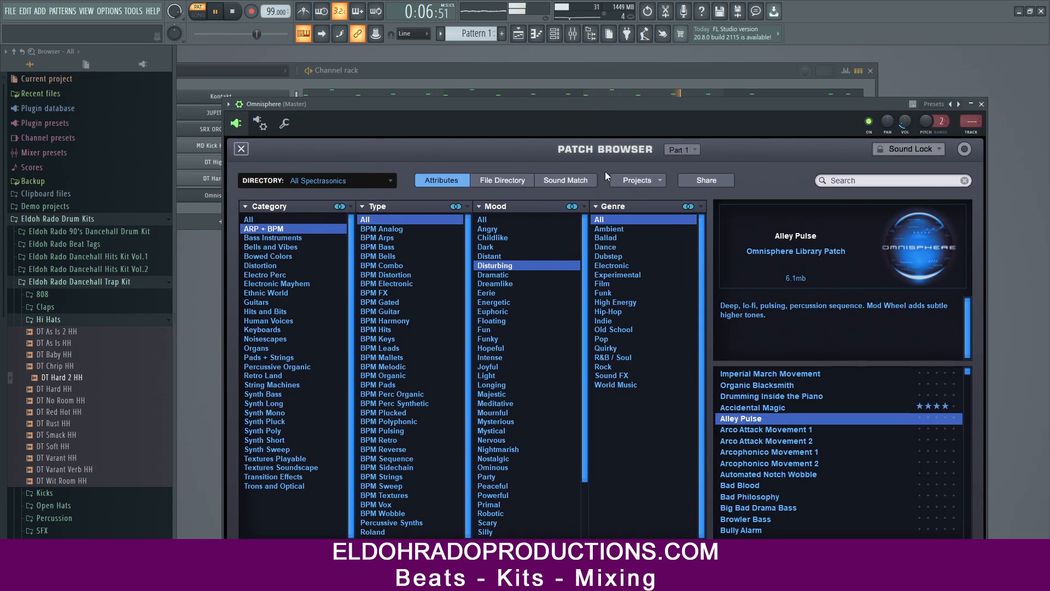
{"action": "left_click", "coordinate": [766, 430]}
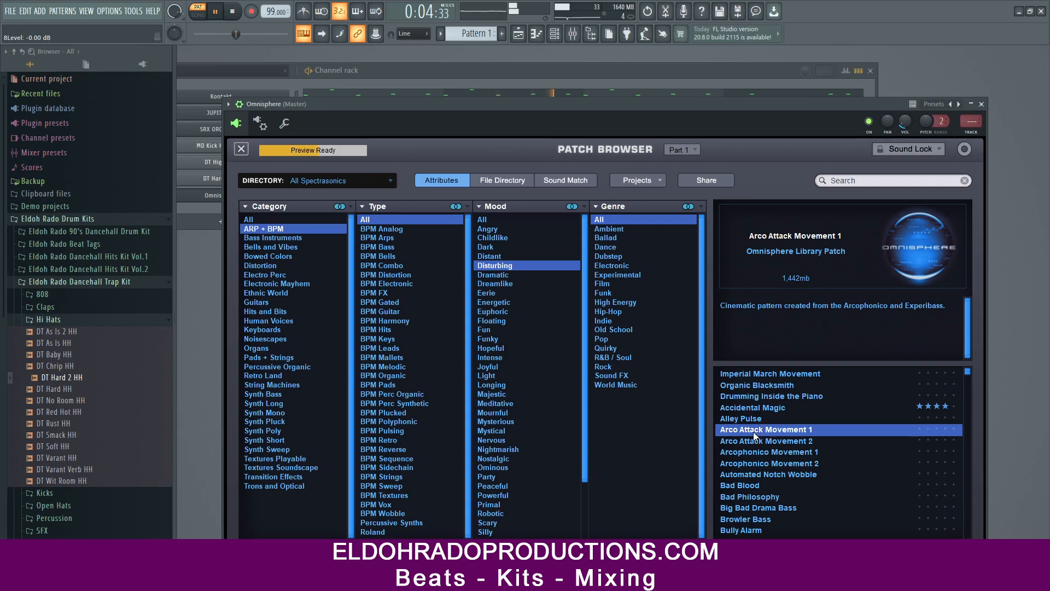
{"action": "left_click_drag", "start_coordinate": [329, 105], "coordinate": [368, 130]}
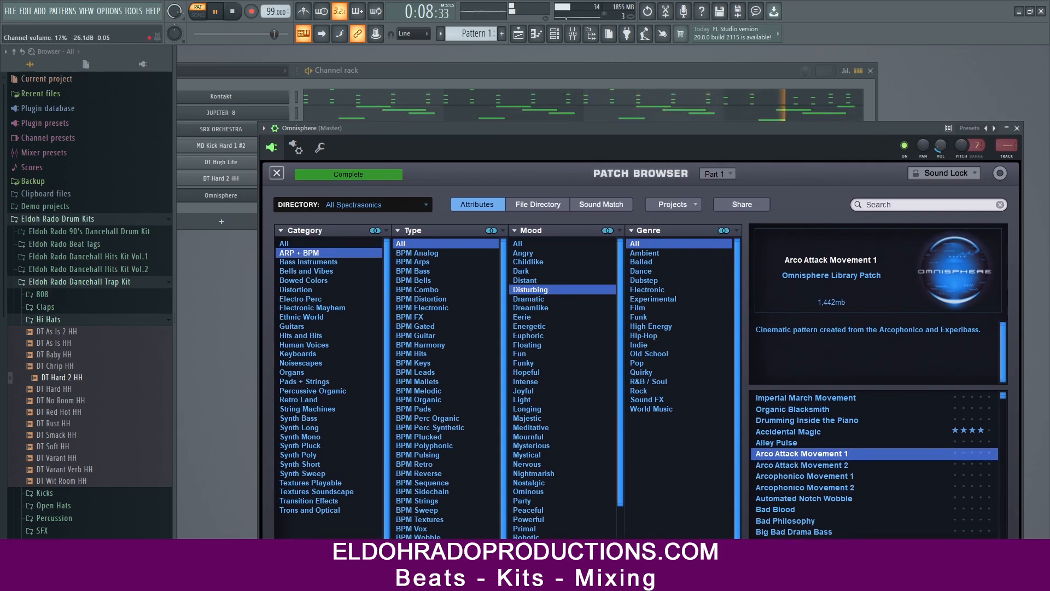
{"action": "left_click_drag", "start_coordinate": [791, 125], "coordinate": [779, 98]}
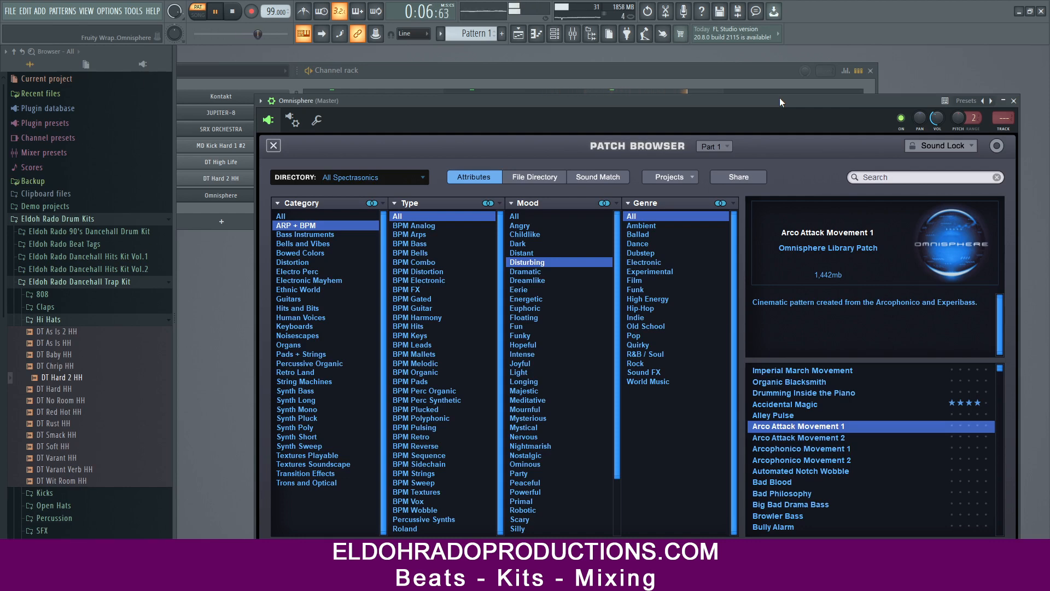
{"action": "left_click_drag", "start_coordinate": [332, 96], "coordinate": [382, 94]}
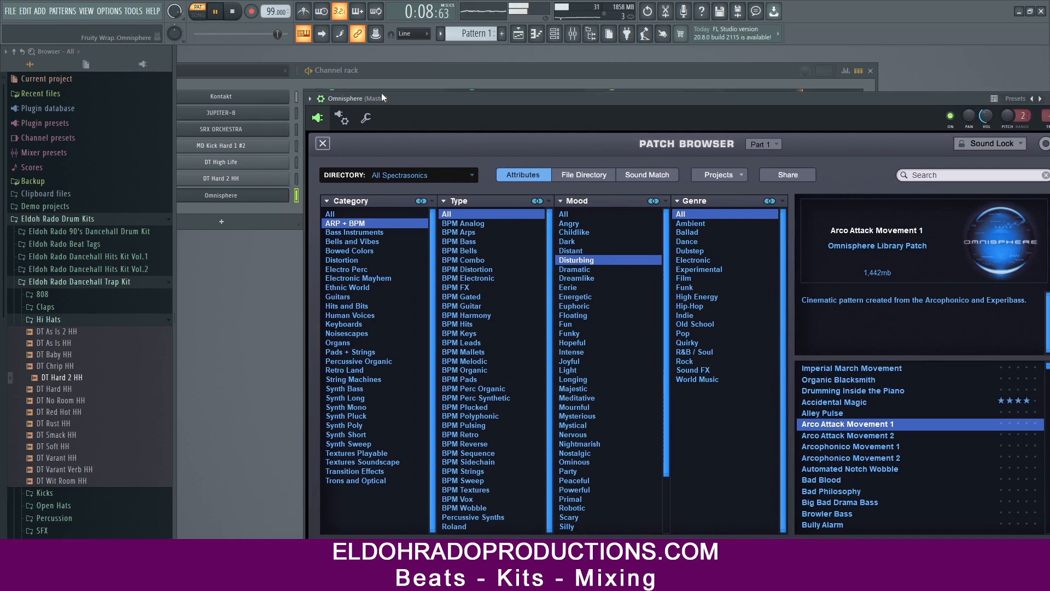
Audition the Arco Attack Movement 2, Arcophonico Movement 1 and Arcophonico Movement 2 patches.
{"action": "left_click", "coordinate": [876, 436]}
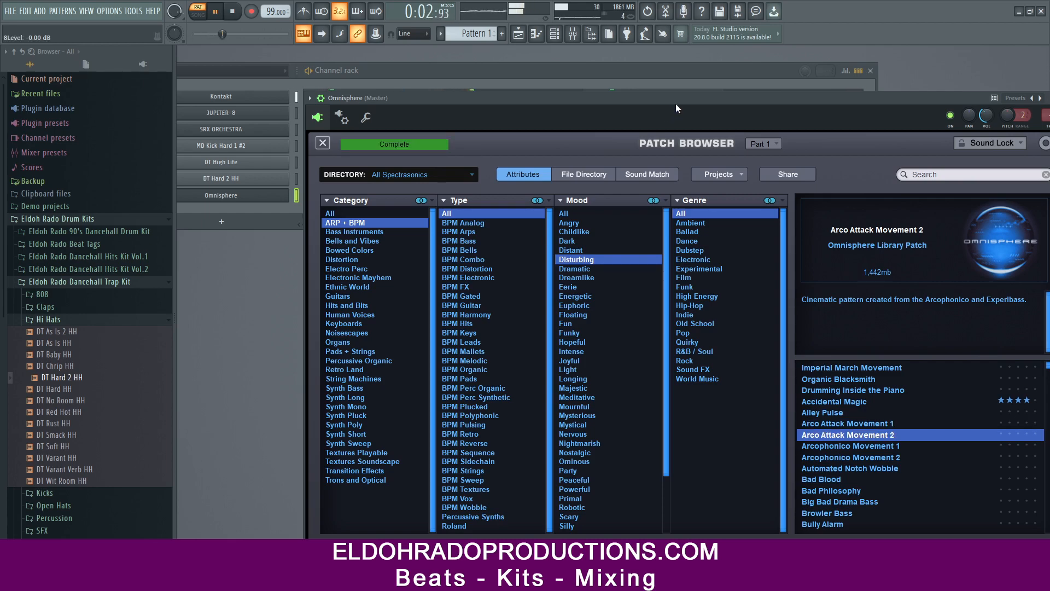
{"action": "left_click_drag", "start_coordinate": [675, 104], "coordinate": [568, 100]}
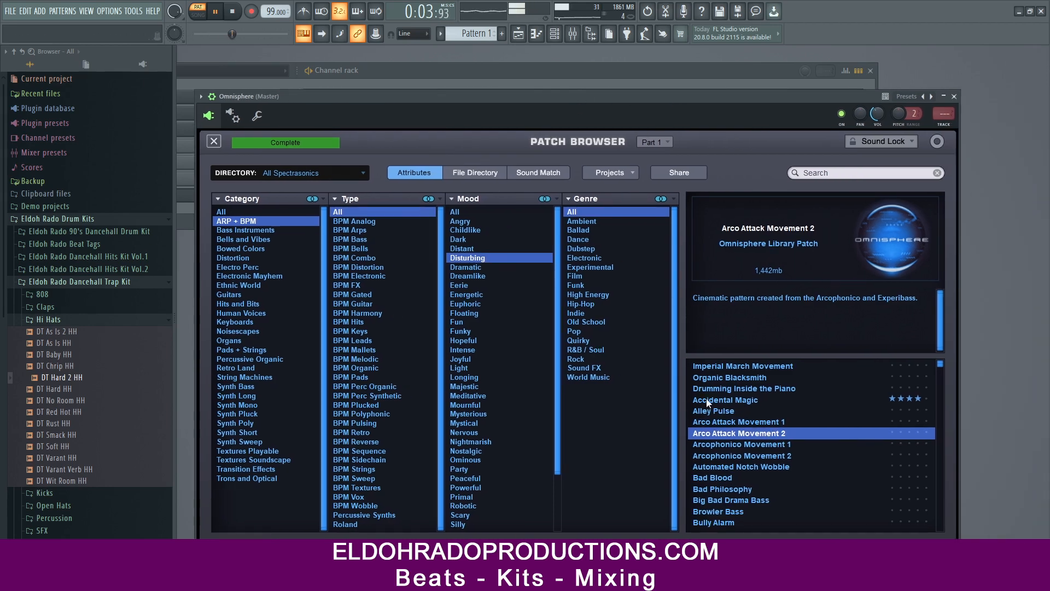
{"action": "left_click", "coordinate": [768, 445]}
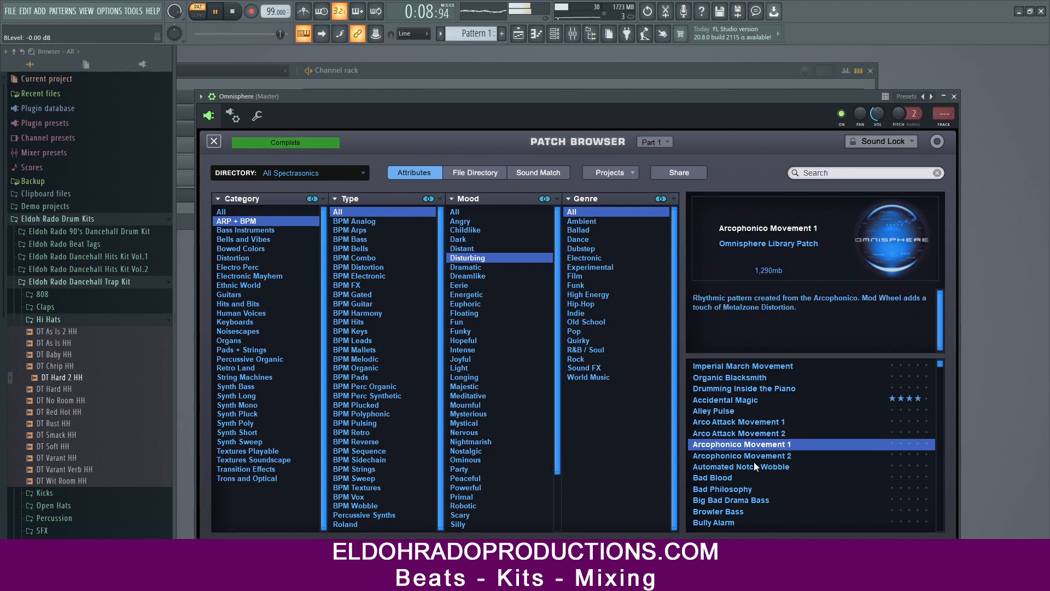
{"action": "left_click", "coordinate": [758, 458]}
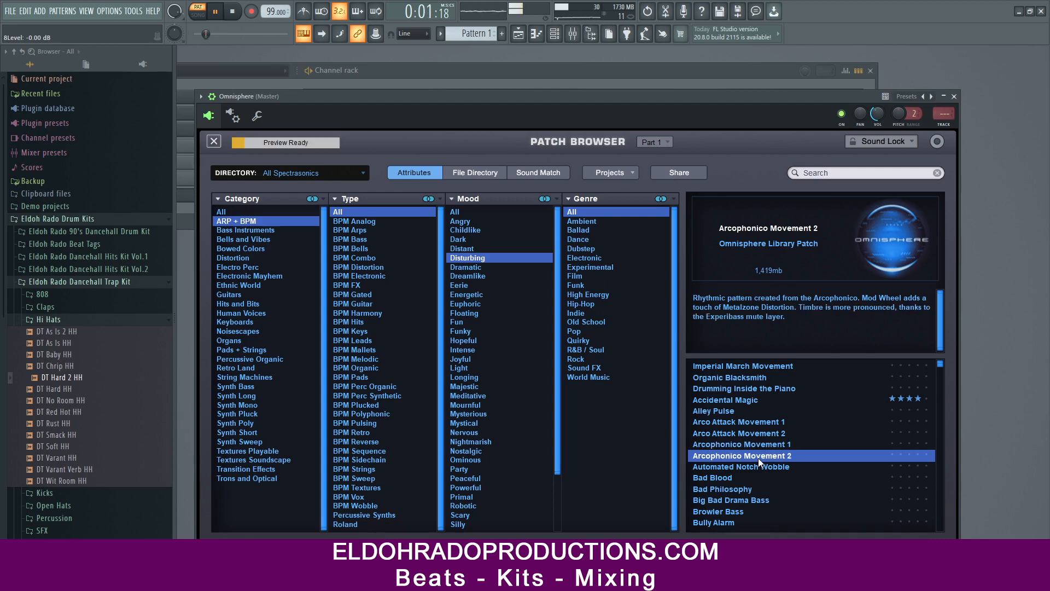
{"action": "left_click", "coordinate": [711, 478]}
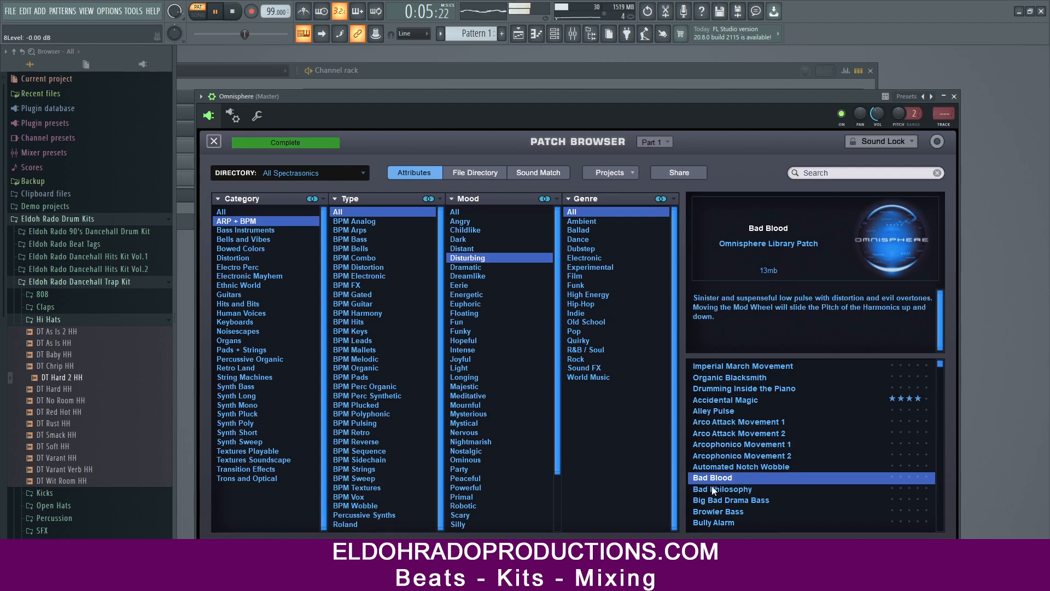
{"action": "left_click", "coordinate": [711, 486]}
{"action": "left_click_drag", "start_coordinate": [877, 117], "coordinate": [877, 132]}
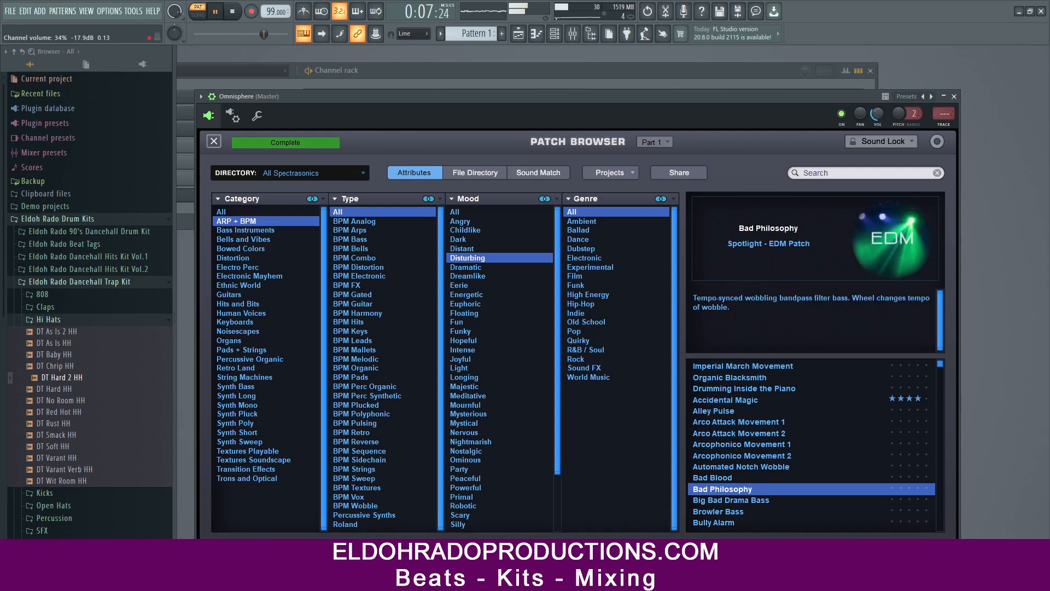
{"action": "left_click", "coordinate": [714, 500]}
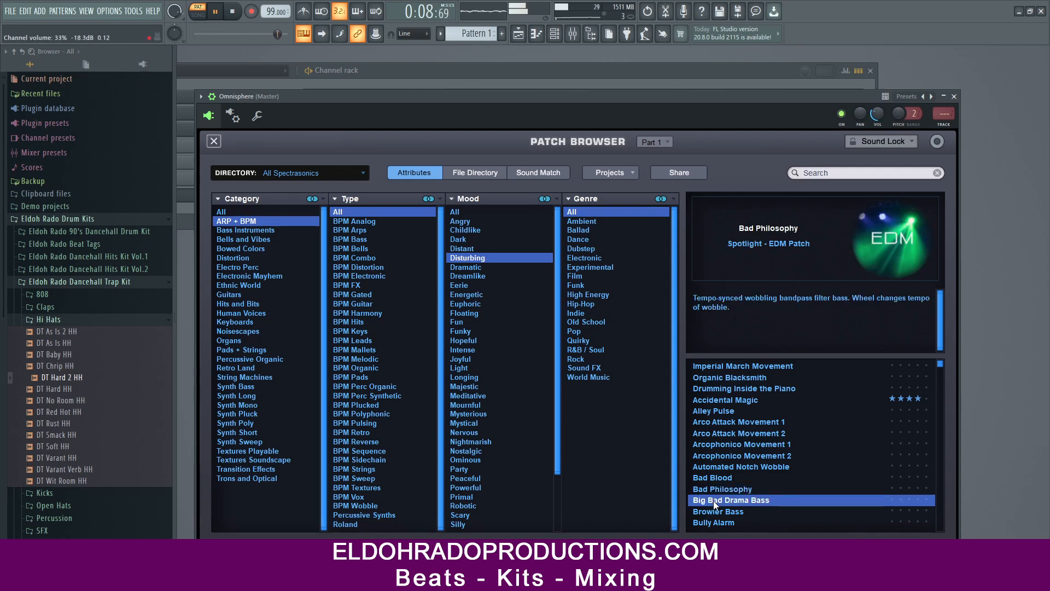
{"action": "left_click", "coordinate": [718, 514]}
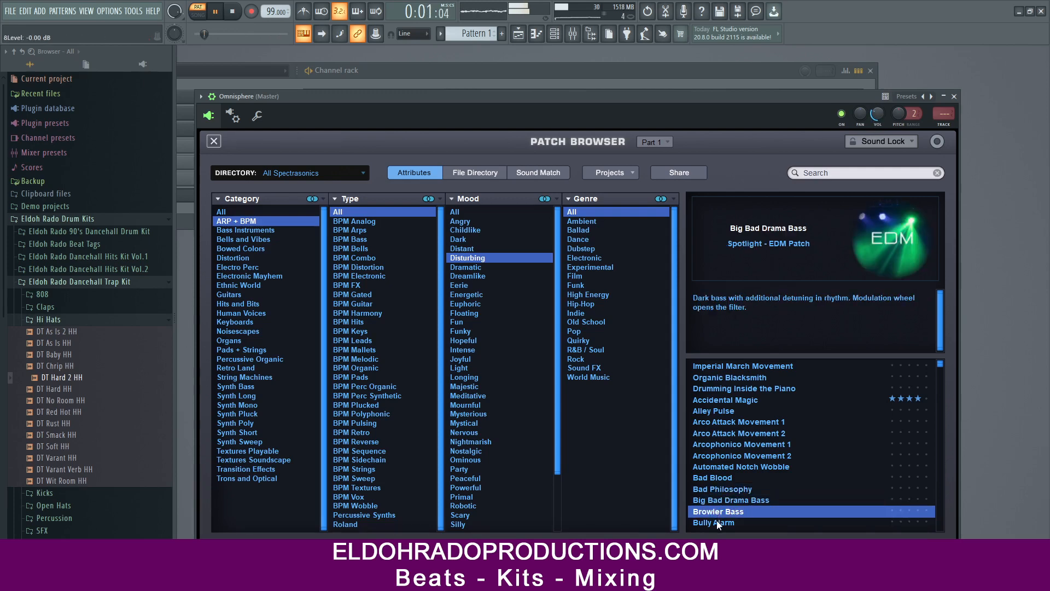
{"action": "left_click", "coordinate": [717, 521]}
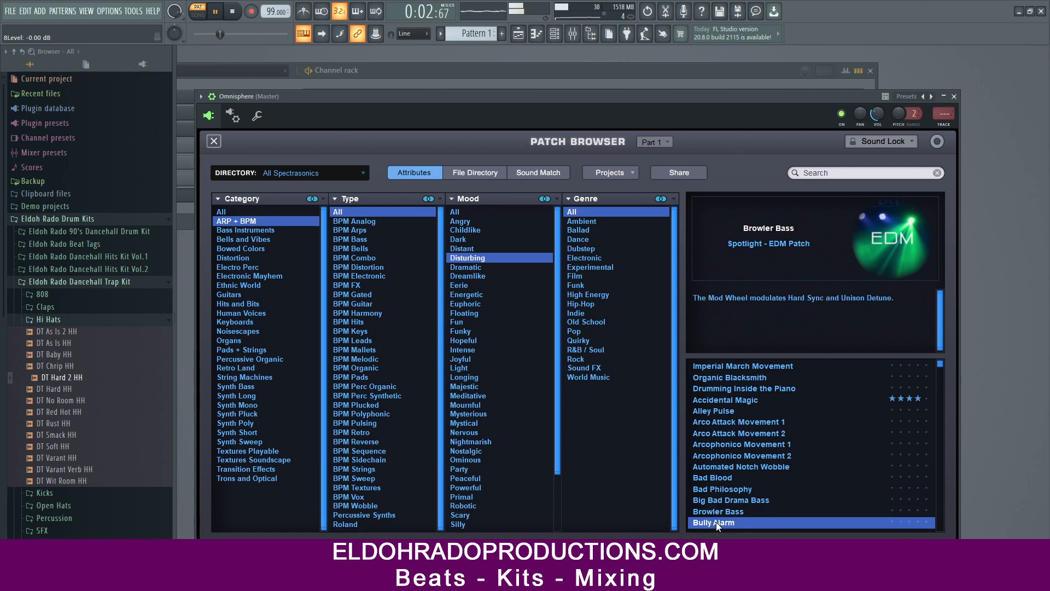
Load Arco Attack Movement 1 and compare it with the full mix by unsoloing and re-soloing the Omnisphere channel.
{"action": "left_click", "coordinate": [744, 422]}
{"action": "left_click_drag", "start_coordinate": [570, 90], "coordinate": [694, 94]}
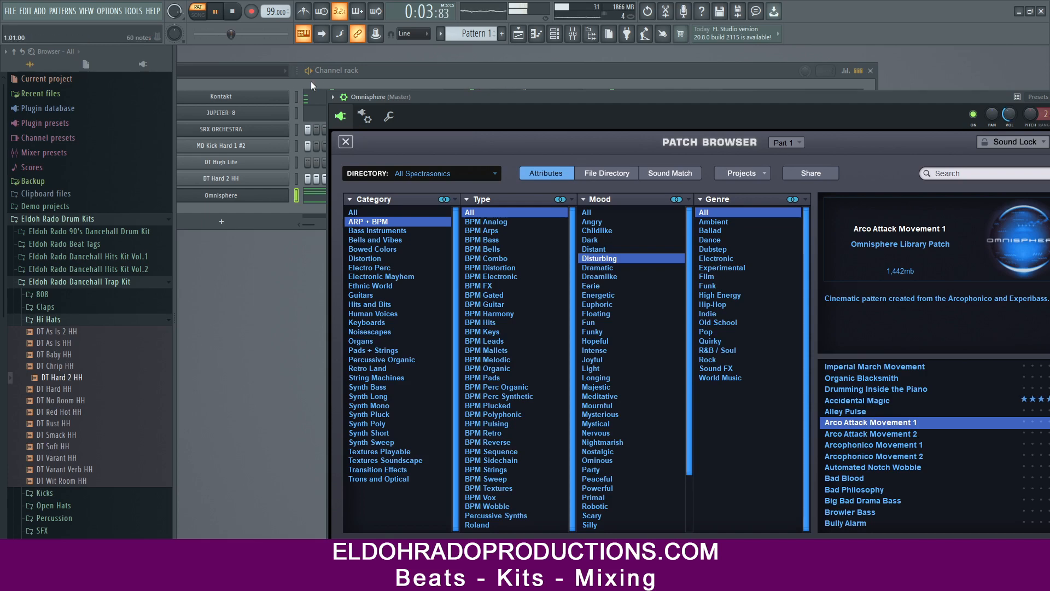
{"action": "left_click", "coordinate": [355, 70]}
{"action": "left_click_drag", "start_coordinate": [360, 73], "coordinate": [456, 67]}
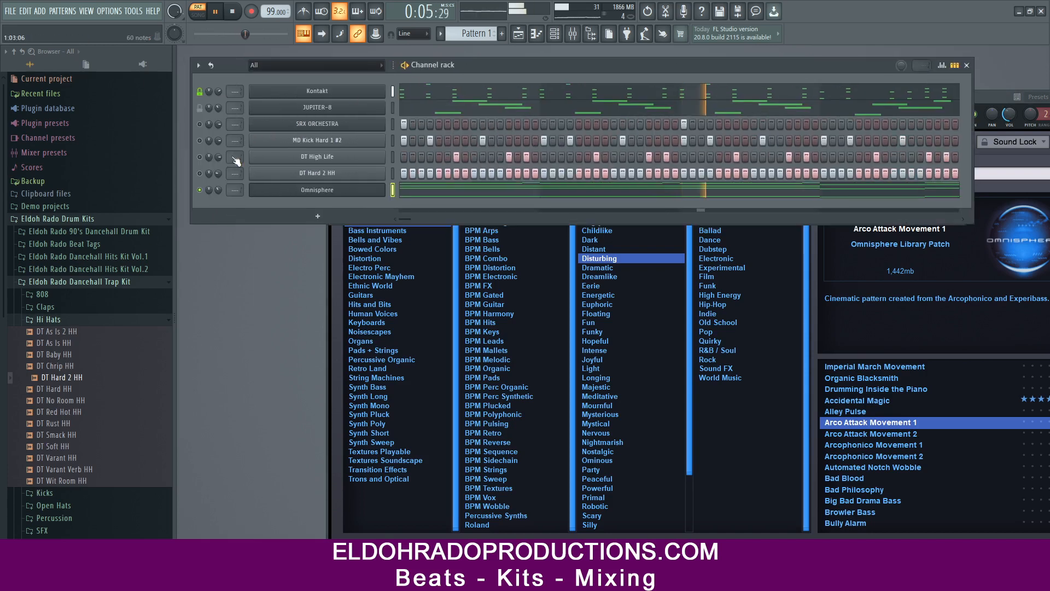
{"action": "right_click", "coordinate": [199, 190]}
{"action": "left_click", "coordinate": [206, 199]}
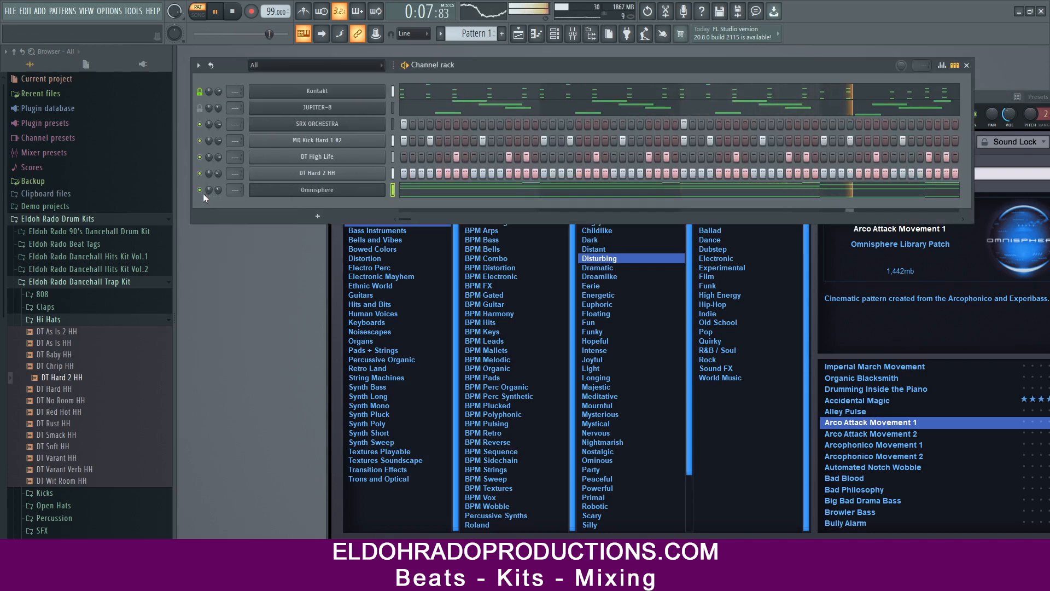
{"action": "left_click", "coordinate": [201, 190]}
{"action": "right_click", "coordinate": [201, 190]}
{"action": "left_click", "coordinate": [206, 199]}
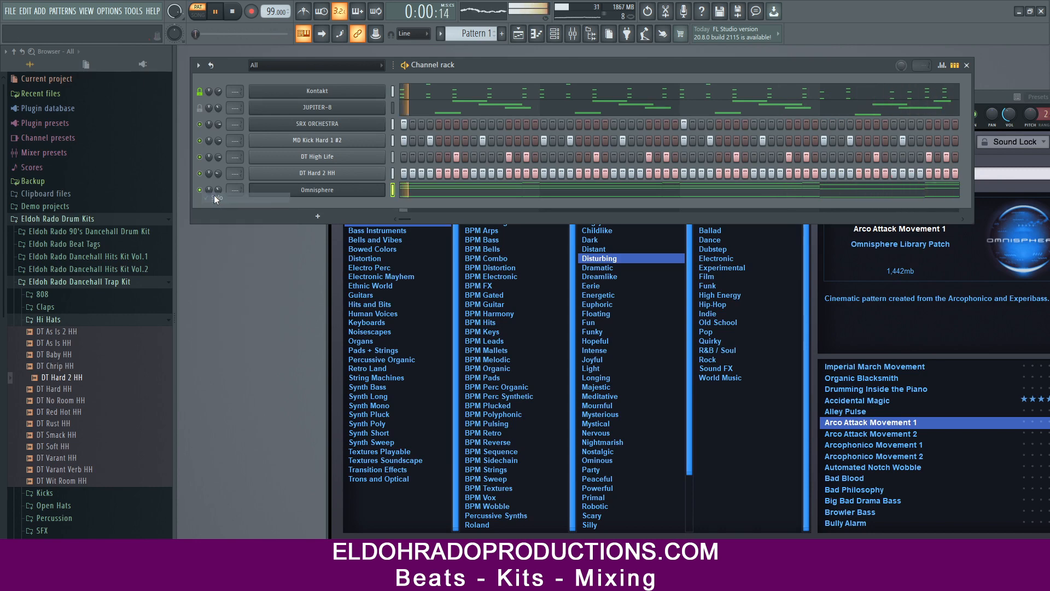
Audition the Deranged Fatman 1, Deranged Fatman 2, Derangomeister and Devine Inspiration BBC patches in Omnisphere.
{"action": "left_click", "coordinate": [987, 92]}
{"action": "left_click_drag", "start_coordinate": [987, 95], "coordinate": [888, 85]}
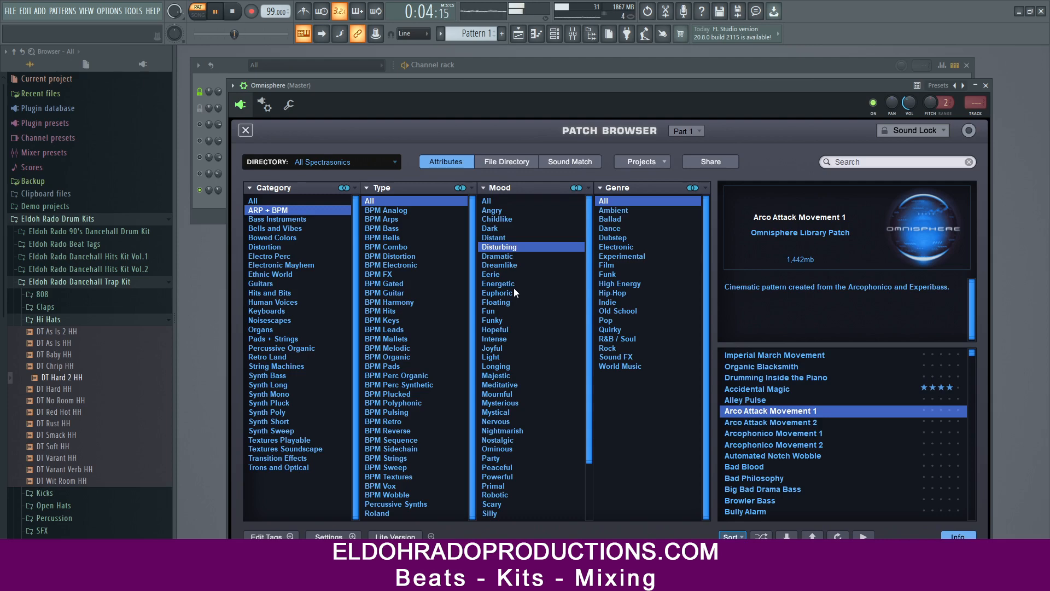
{"action": "scroll", "coordinate": [762, 415], "scroll_direction": "down", "scroll_amount": 10}
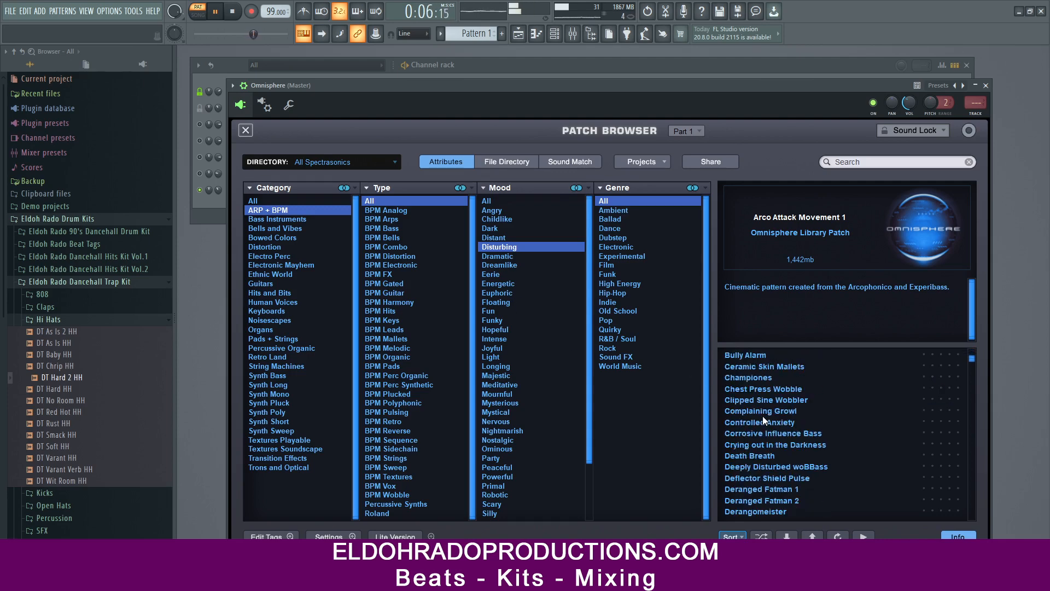
{"action": "left_click", "coordinate": [765, 424]}
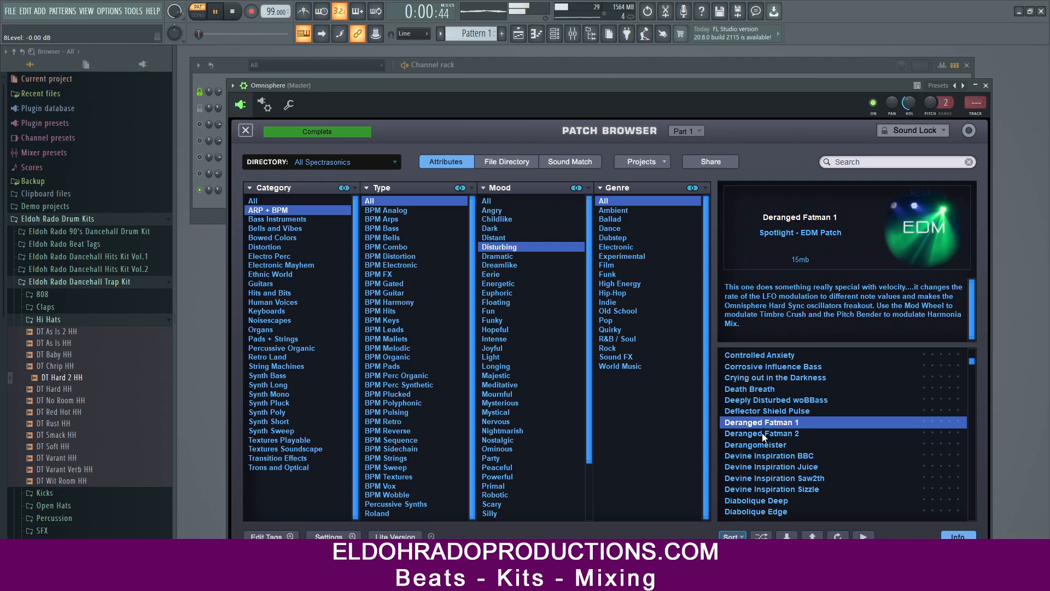
{"action": "left_click", "coordinate": [763, 432]}
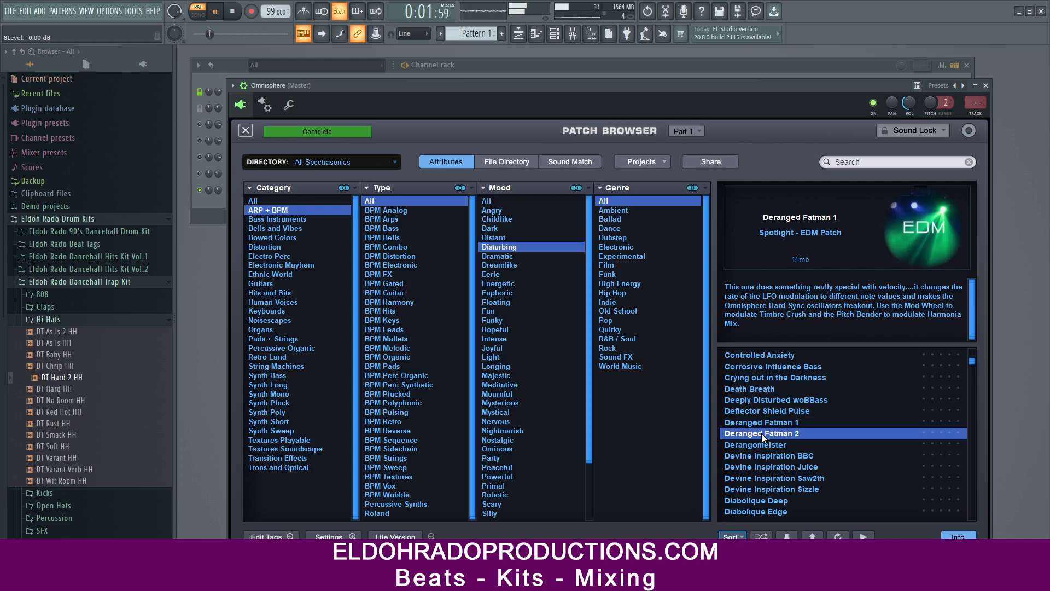
{"action": "left_click", "coordinate": [761, 444]}
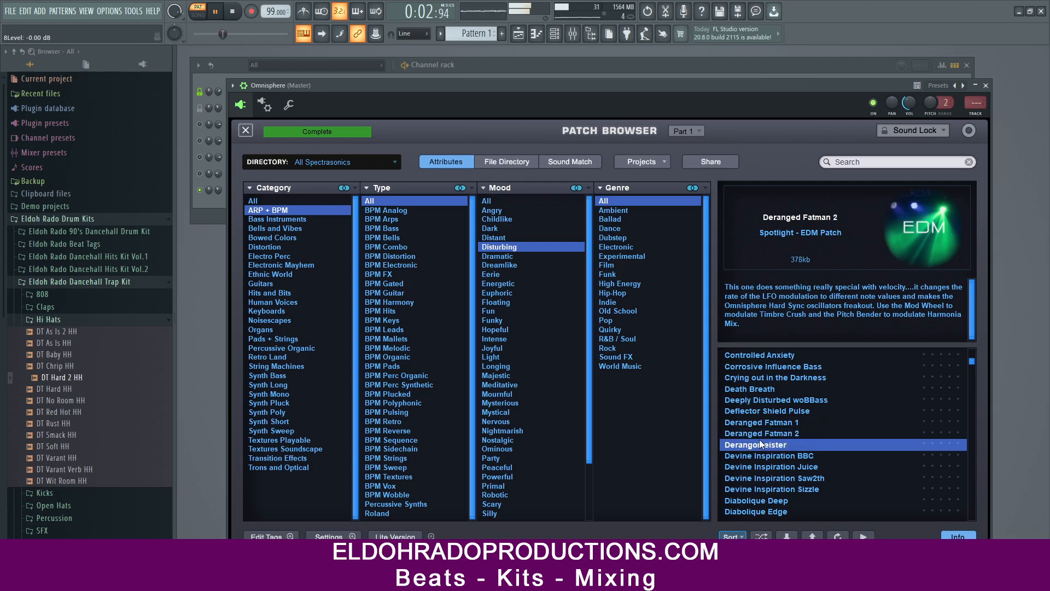
{"action": "left_click", "coordinate": [783, 456]}
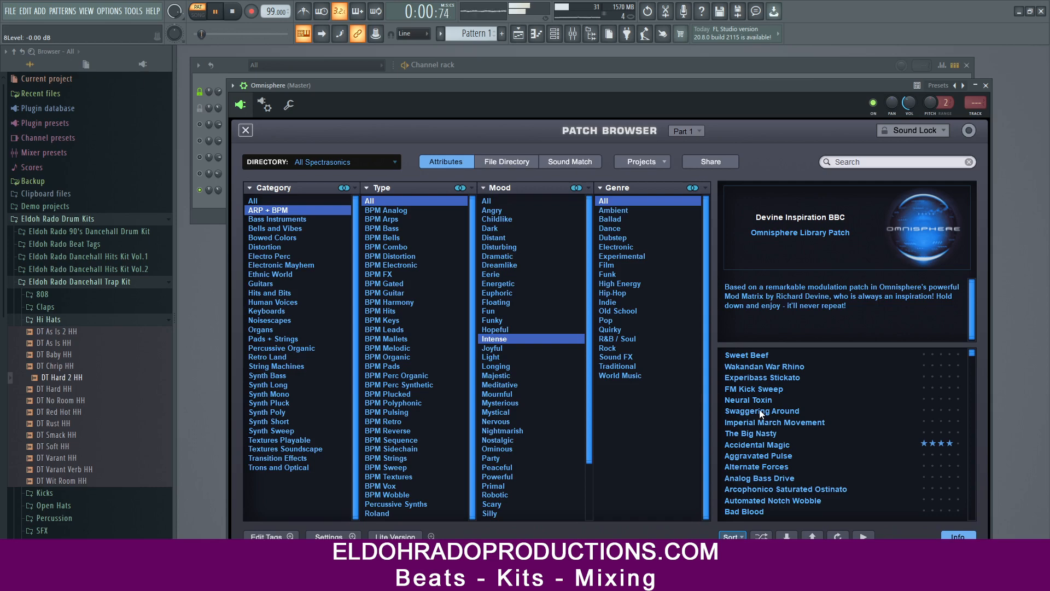
Audition The Big Nasty, Swaggering Around and Neural Toxin among the patches with the Intense mood.
{"action": "left_click", "coordinate": [757, 436]}
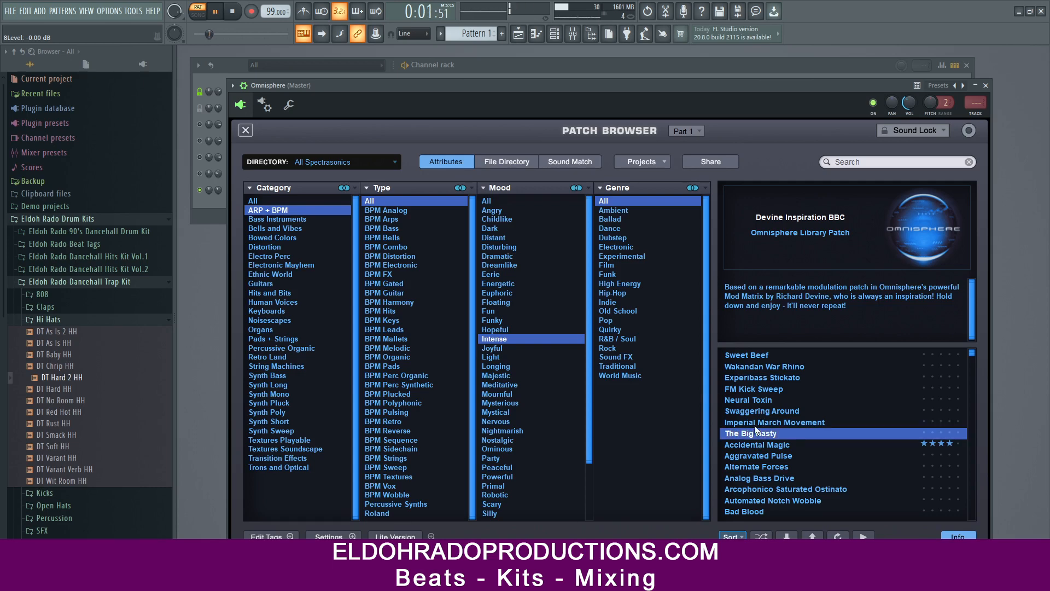
{"action": "left_click", "coordinate": [755, 412]}
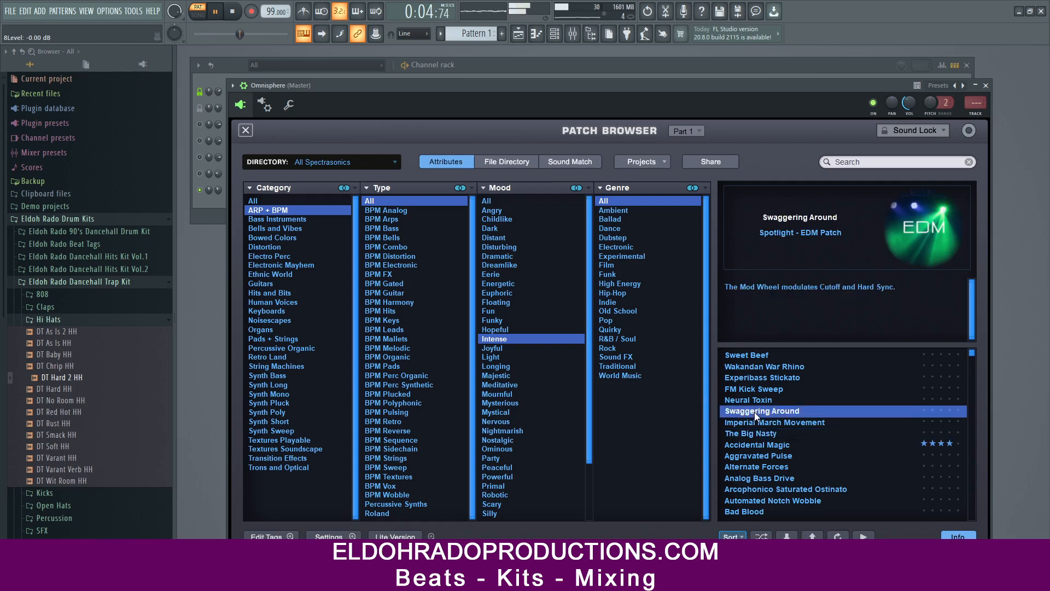
{"action": "left_click", "coordinate": [759, 400]}
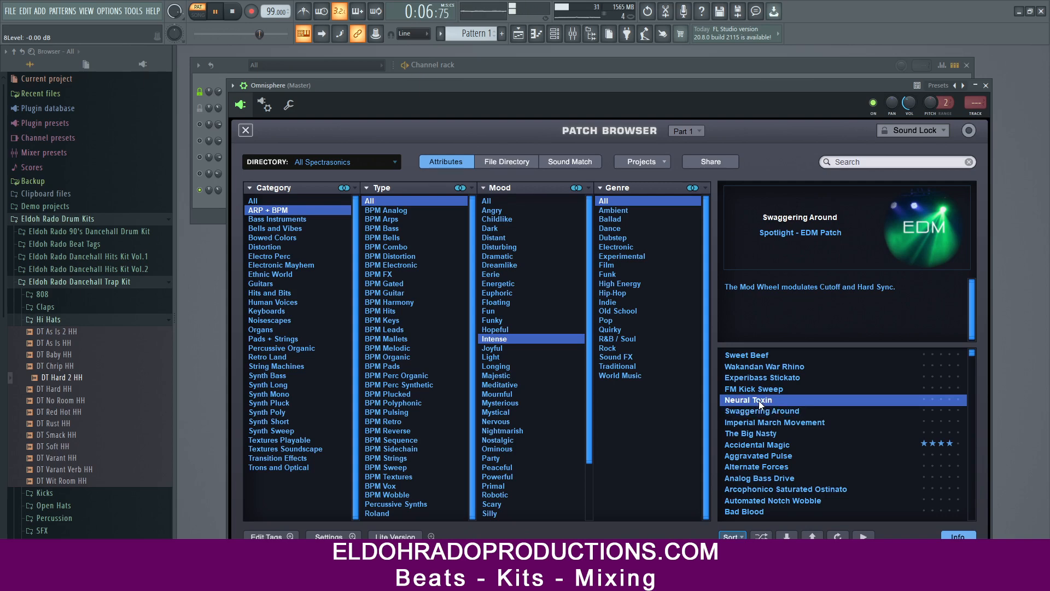
Audition the Alternate Forces, Analog Bass Drive, Arcophonico Saturated Ostinato and Bad Blood patches from the Intense list.
{"action": "left_click", "coordinate": [760, 470]}
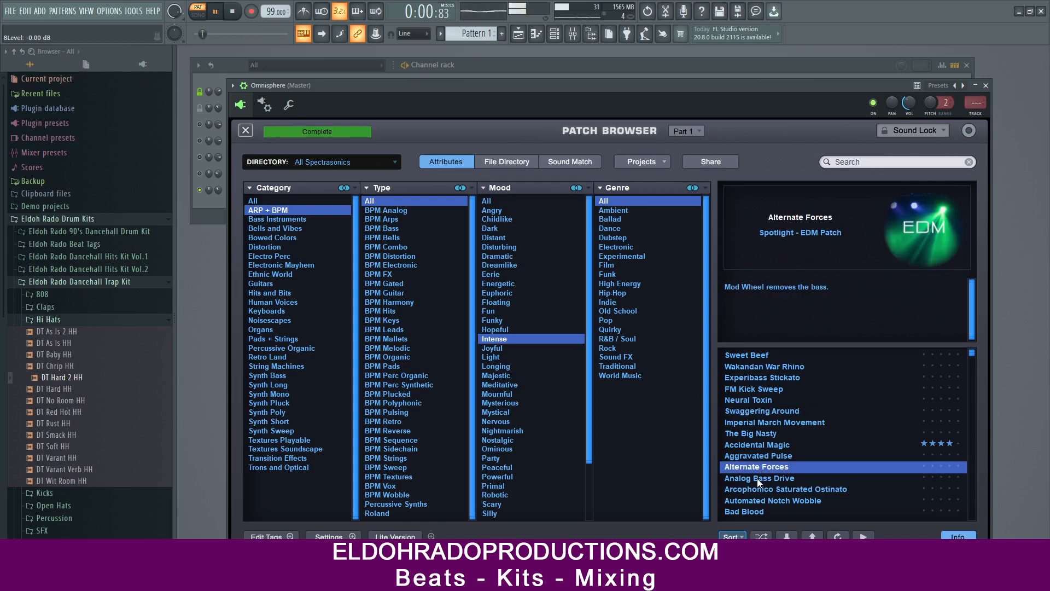
{"action": "left_click", "coordinate": [756, 478]}
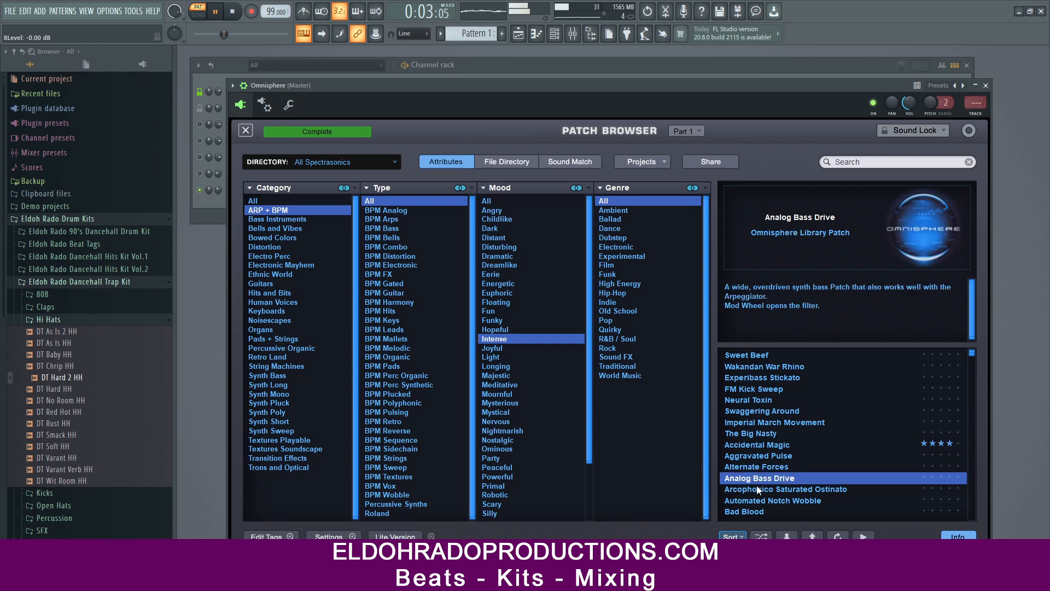
{"action": "left_click", "coordinate": [756, 490]}
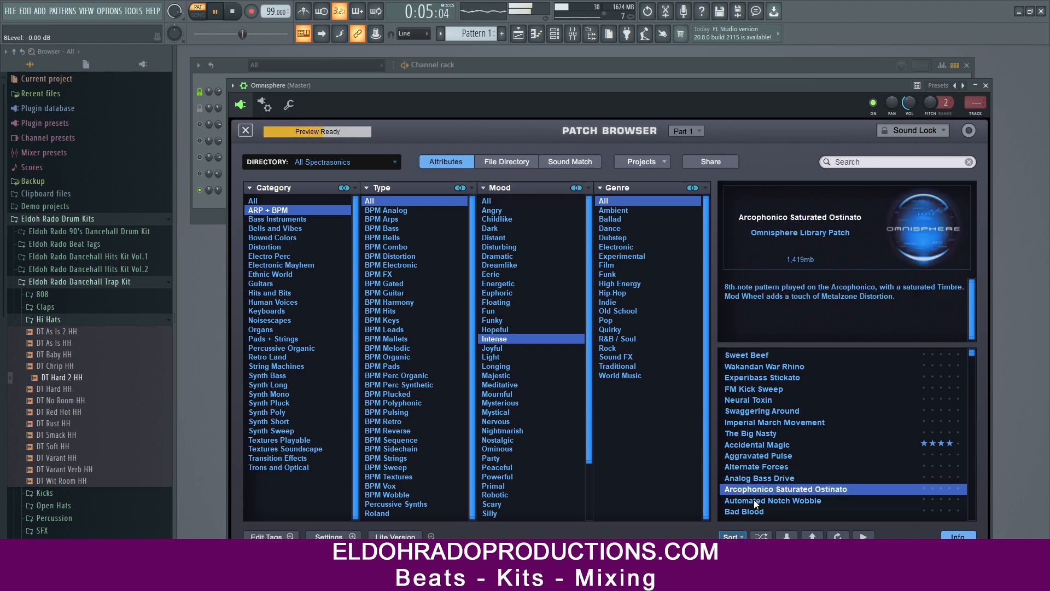
{"action": "scroll", "coordinate": [760, 486], "scroll_direction": "down", "scroll_amount": 4}
{"action": "left_click", "coordinate": [752, 423]}
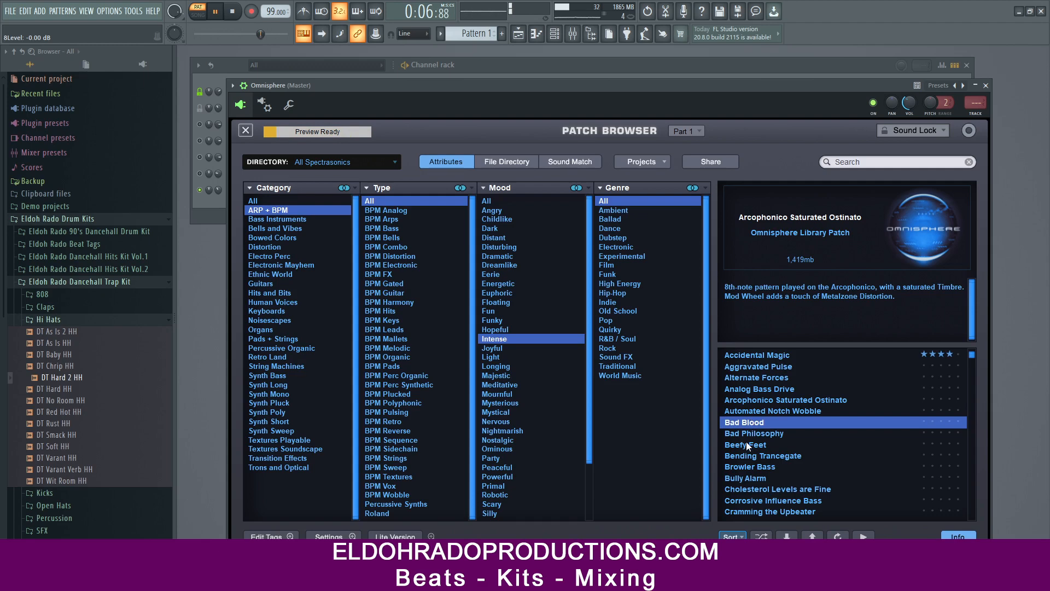
Audition the Bending Trancegate and Corrosive Influence Bass patches among the Intense ARP + BPM sounds.
{"action": "left_click", "coordinate": [759, 457]}
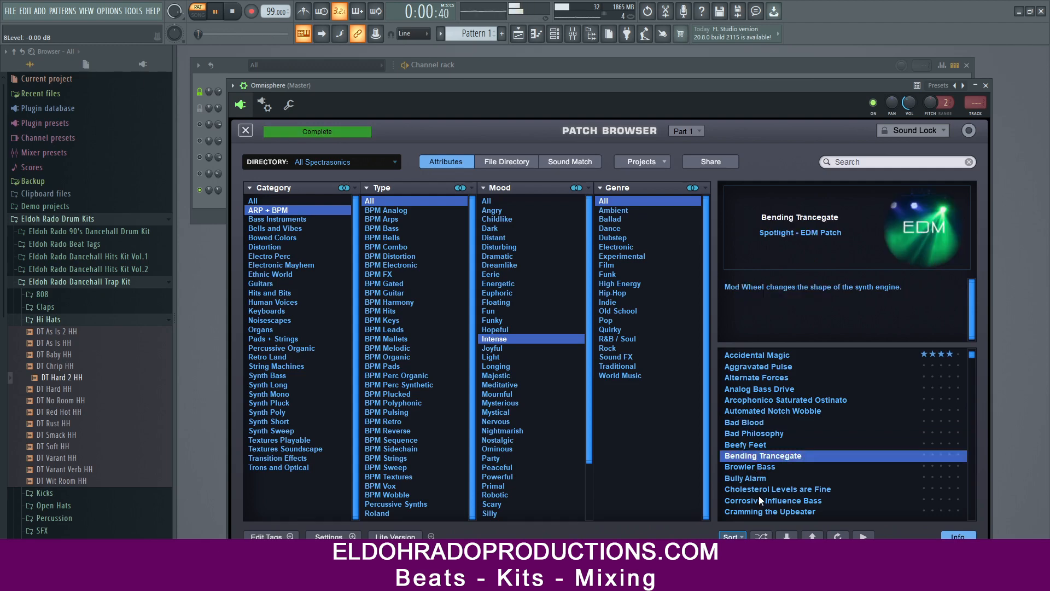
{"action": "left_click", "coordinate": [759, 499]}
{"action": "scroll", "coordinate": [759, 500], "scroll_direction": "down", "scroll_amount": 3}
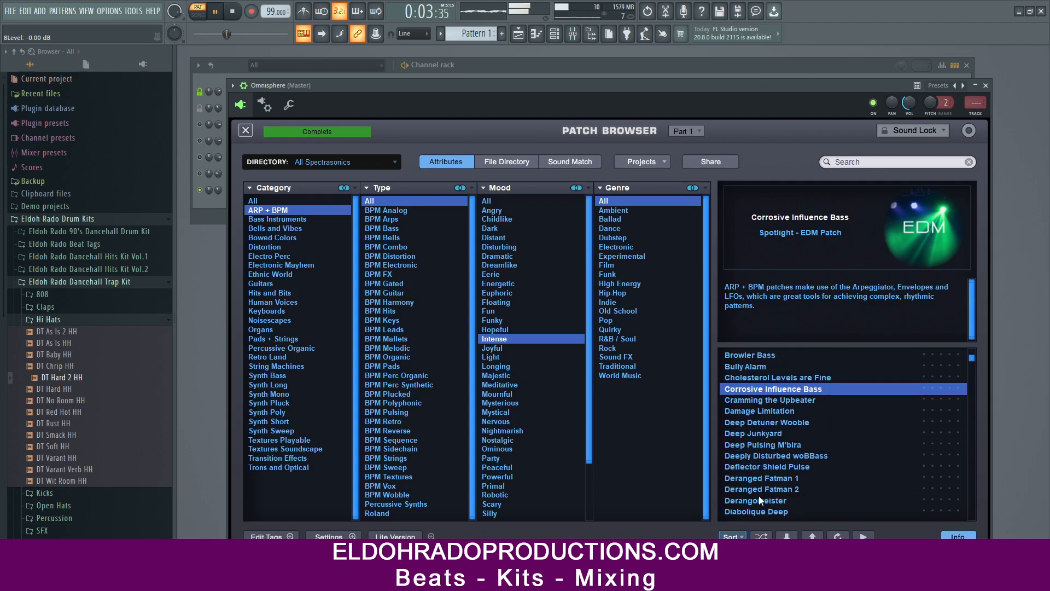
{"action": "scroll", "coordinate": [759, 499], "scroll_direction": "down", "scroll_amount": 6}
{"action": "scroll", "coordinate": [755, 432], "scroll_direction": "up", "scroll_amount": 4}
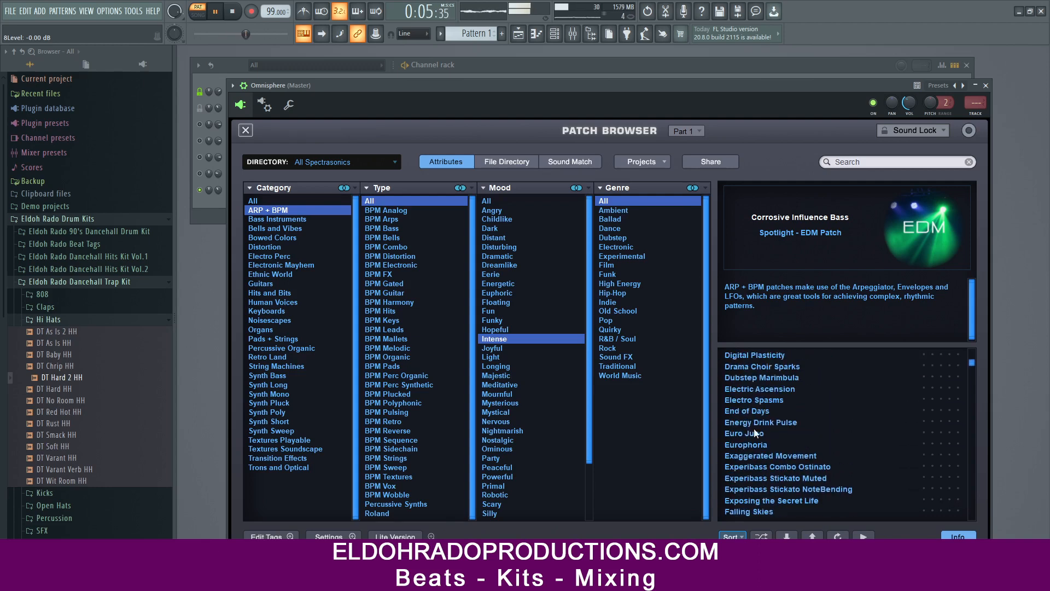
Audition End of Days, Euro Juno, Europhoria, Experibass Combo Ostinato and Experibass Stickato Muted from the Intense patches.
{"action": "left_click", "coordinate": [756, 412]}
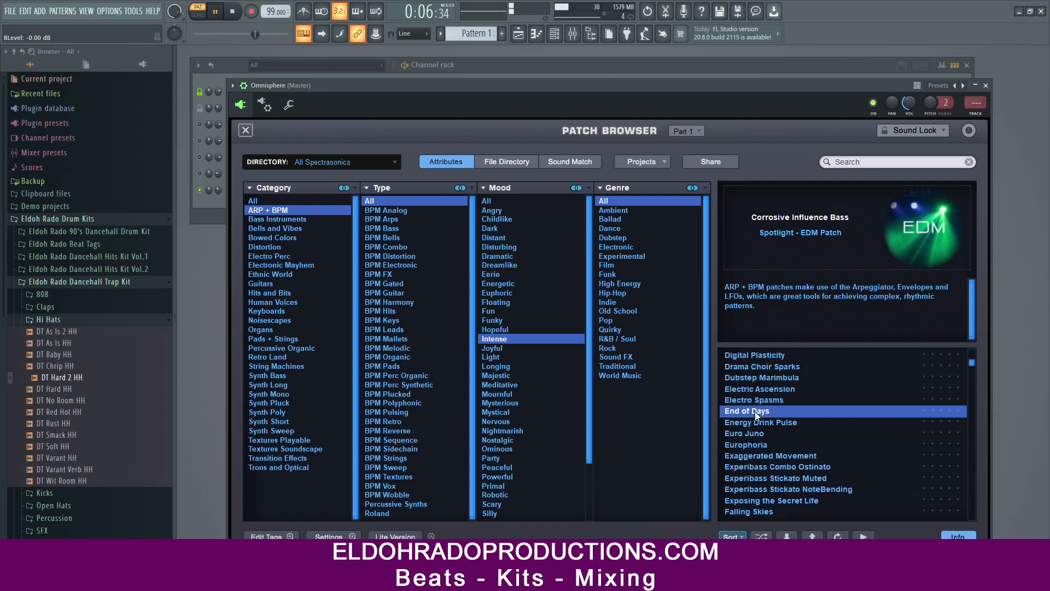
{"action": "left_click", "coordinate": [750, 433]}
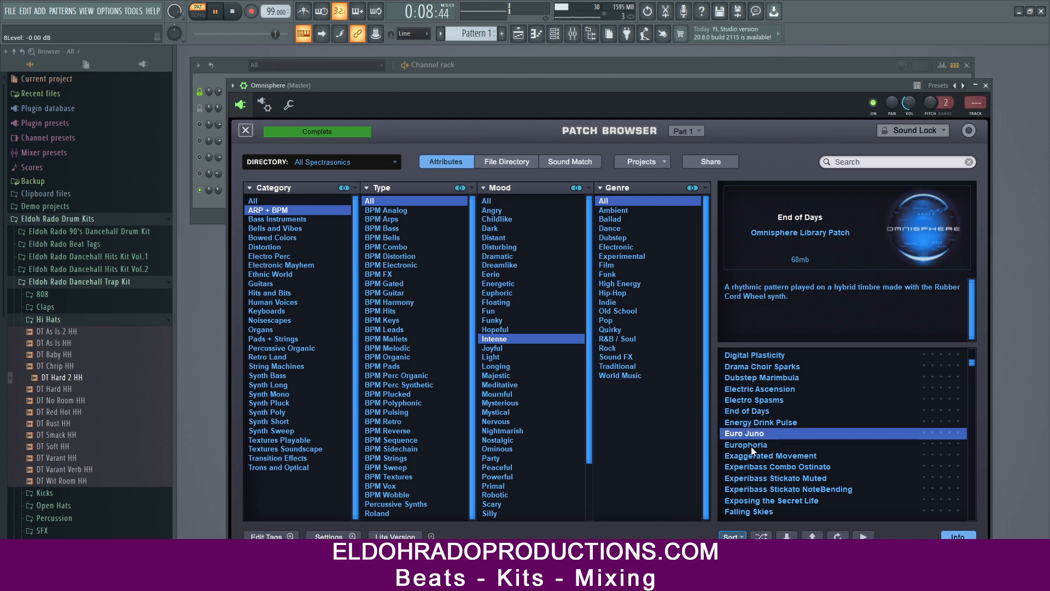
{"action": "left_click", "coordinate": [750, 446]}
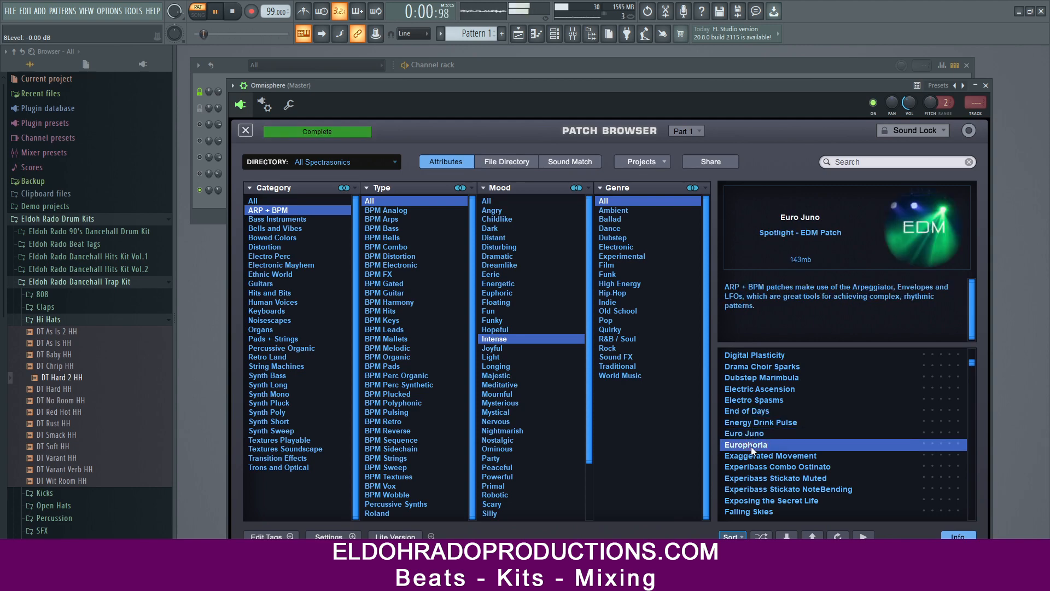
{"action": "left_click", "coordinate": [753, 470]}
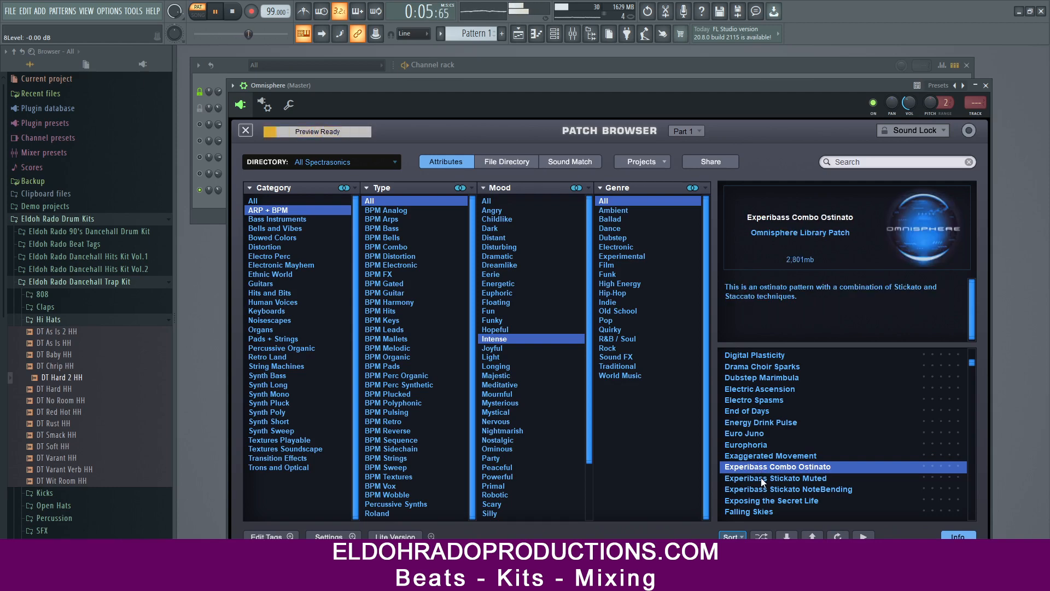
{"action": "left_click", "coordinate": [769, 478]}
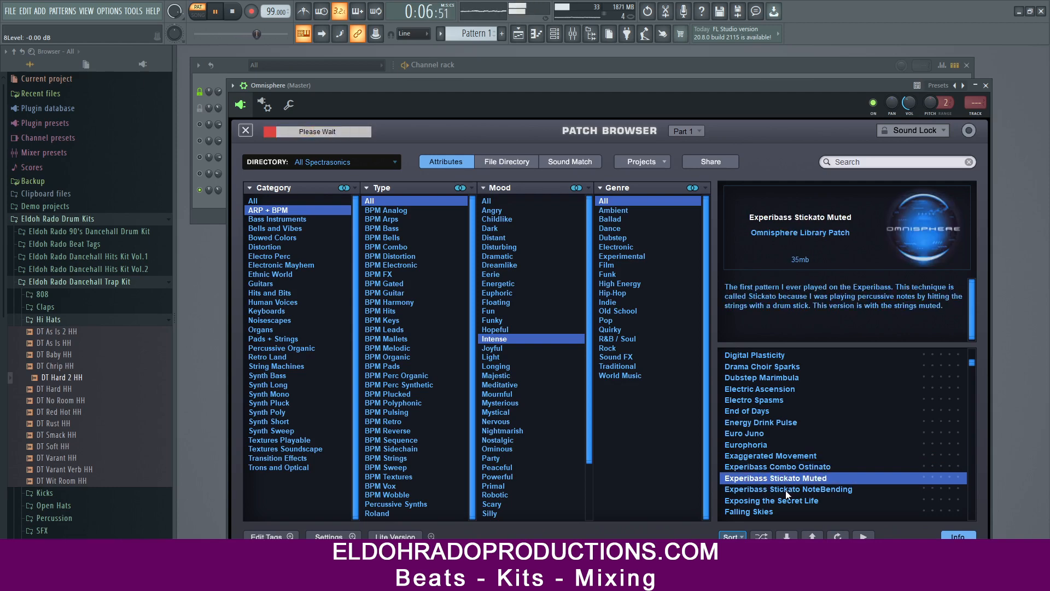
Audition Falling Skies, Fuming Fireball and Gunpowder Action, plus Visual Vortex among the patches of type BPM Bells.
{"action": "scroll", "coordinate": [785, 490], "scroll_direction": "down", "scroll_amount": 2}
{"action": "left_click", "coordinate": [754, 468]}
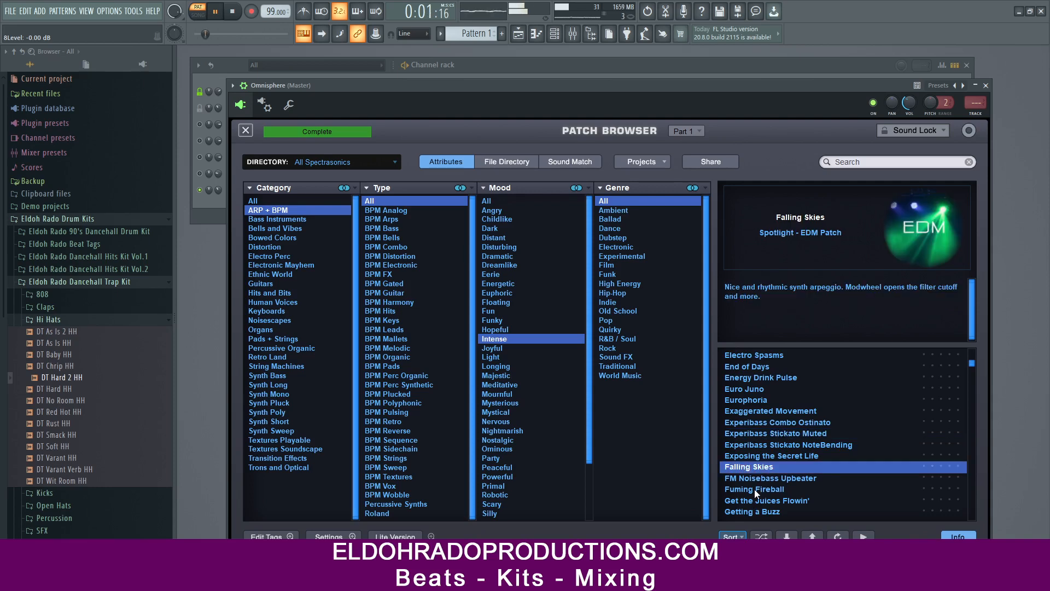
{"action": "left_click", "coordinate": [754, 489]}
{"action": "scroll", "coordinate": [755, 490], "scroll_direction": "down", "scroll_amount": 4}
{"action": "left_click", "coordinate": [755, 490]}
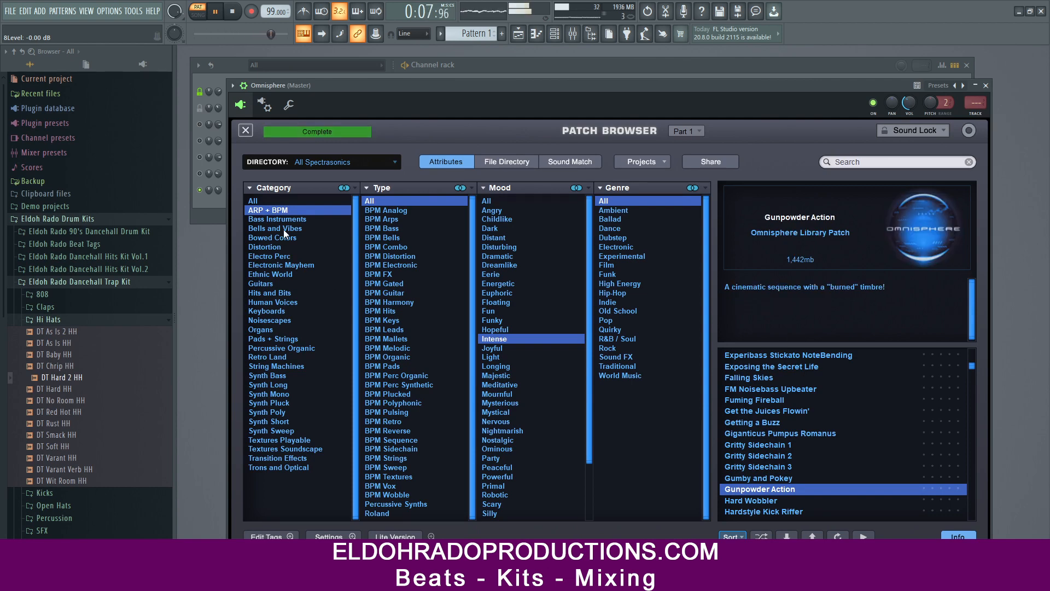
{"action": "left_click", "coordinate": [388, 237]}
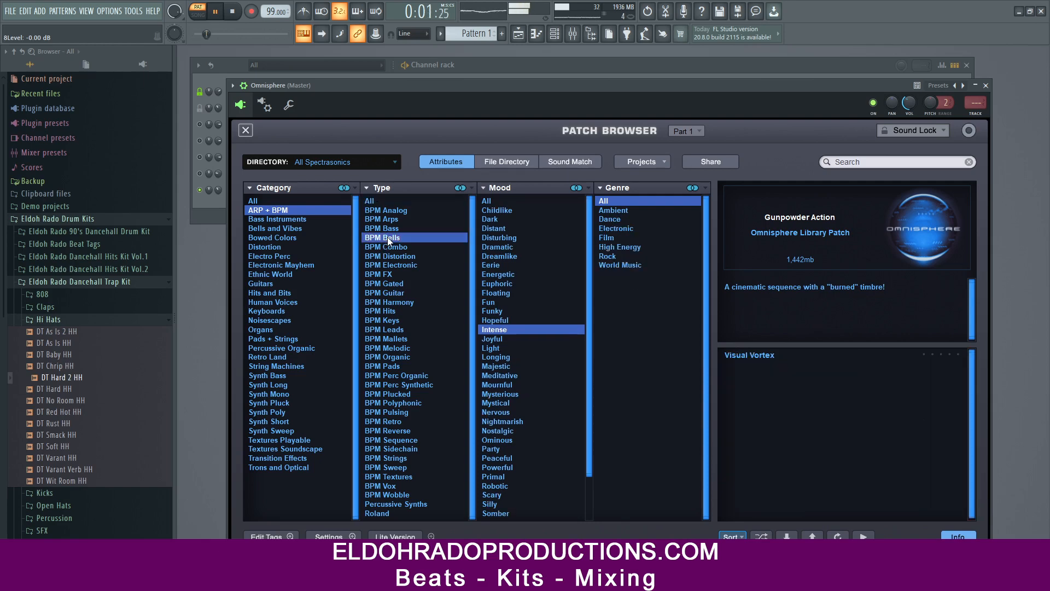
{"action": "left_click", "coordinate": [749, 356]}
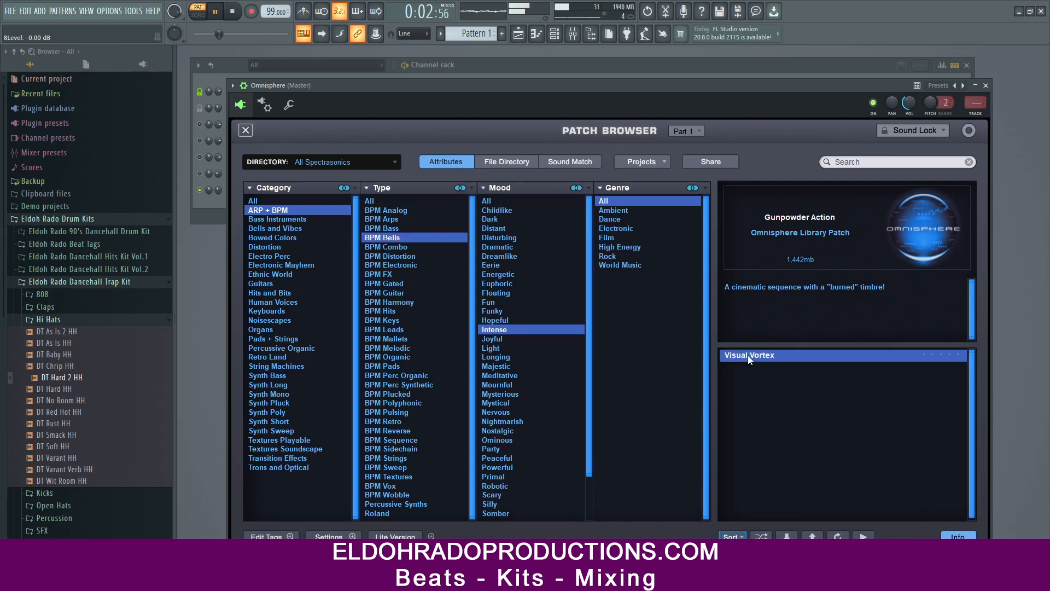
From the BPM Combo type, audition Thumbtack on your Synth, Weaponized Insects and Wheel of Richness, and load Workin' the Synthetic, closing the full patch browser.
{"action": "left_click", "coordinate": [385, 248]}
{"action": "left_click", "coordinate": [763, 401]}
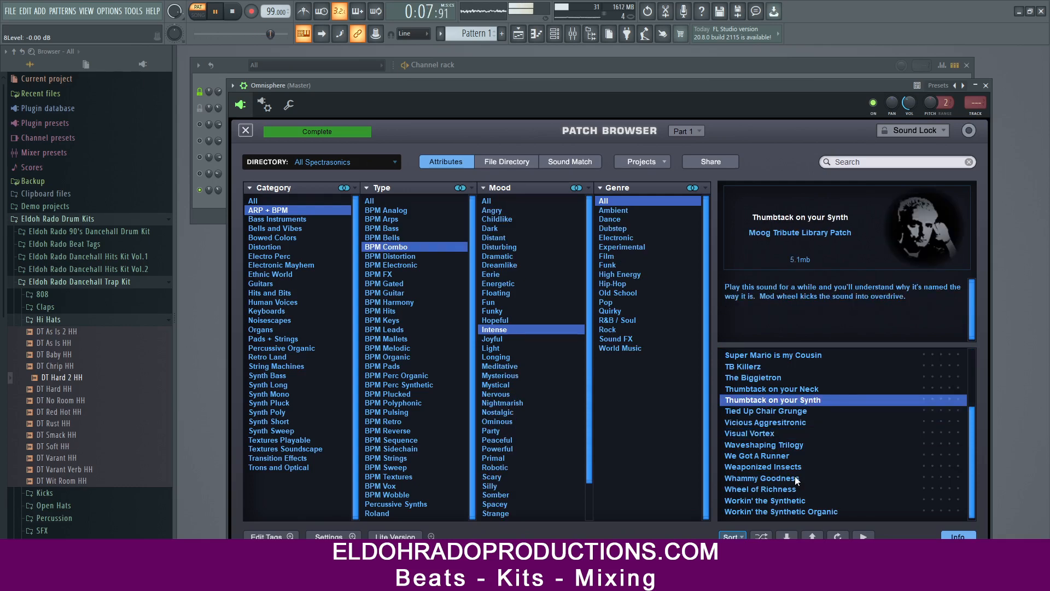
{"action": "left_click", "coordinate": [778, 467]}
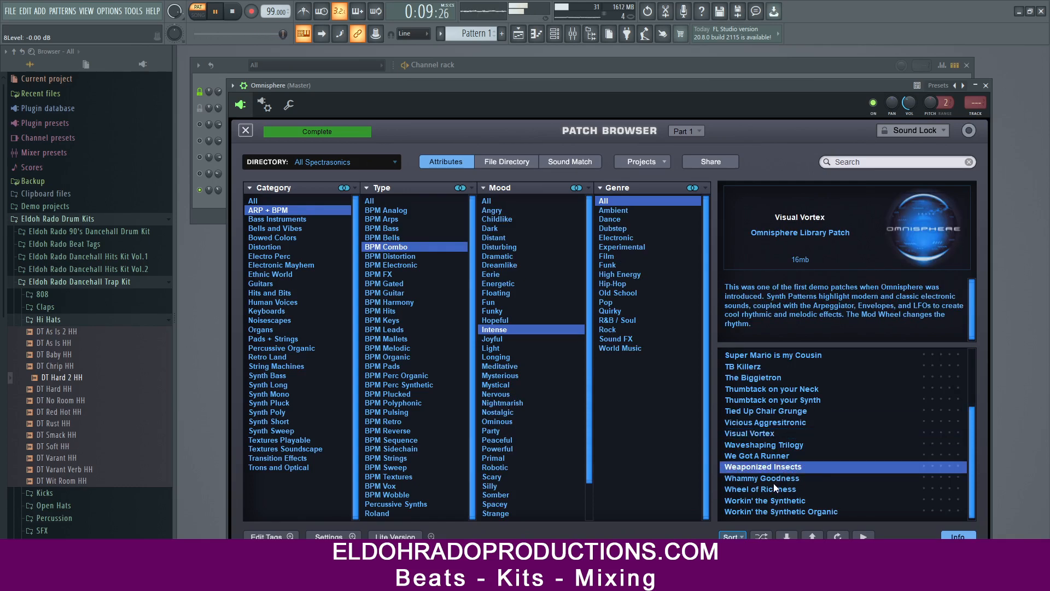
{"action": "left_click", "coordinate": [773, 490]}
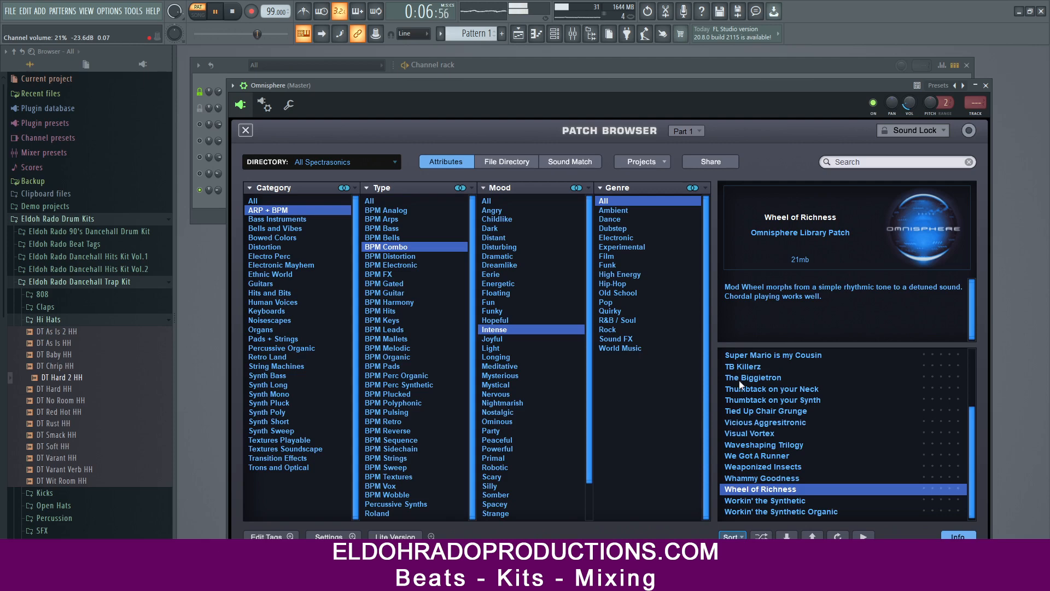
{"action": "left_click", "coordinate": [752, 499]}
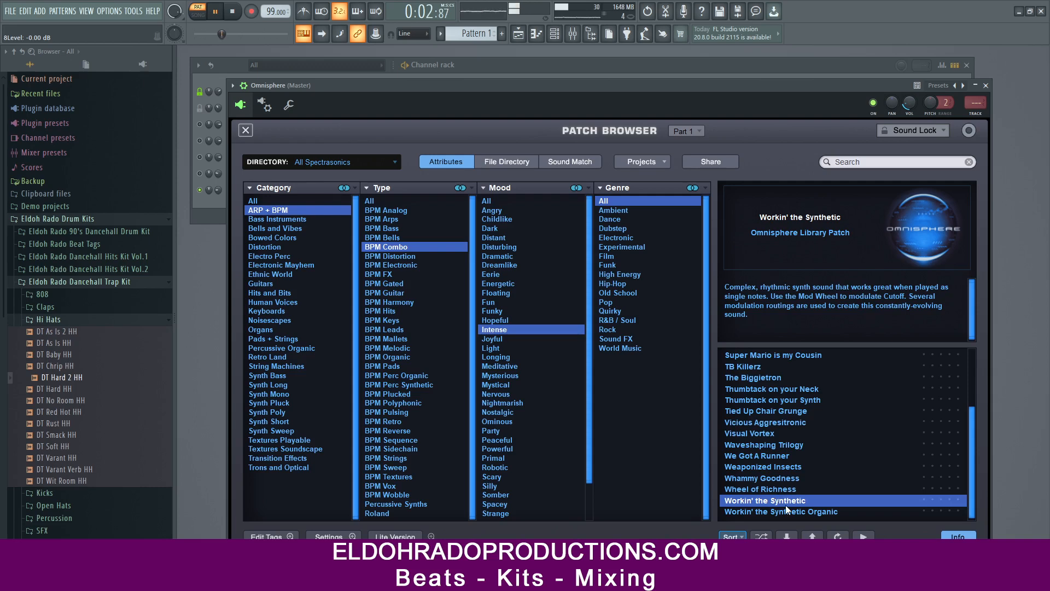
{"action": "left_click", "coordinate": [244, 132]}
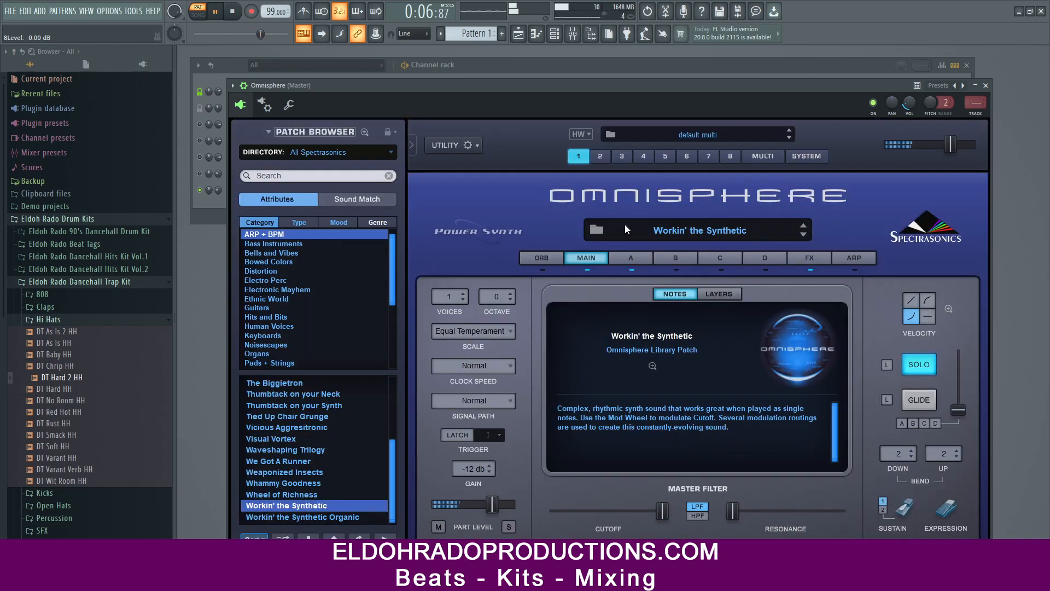
Examine the layer A sound settings, main page and common effects rack of the Workin' the Synthetic patch.
{"action": "left_click", "coordinate": [631, 259]}
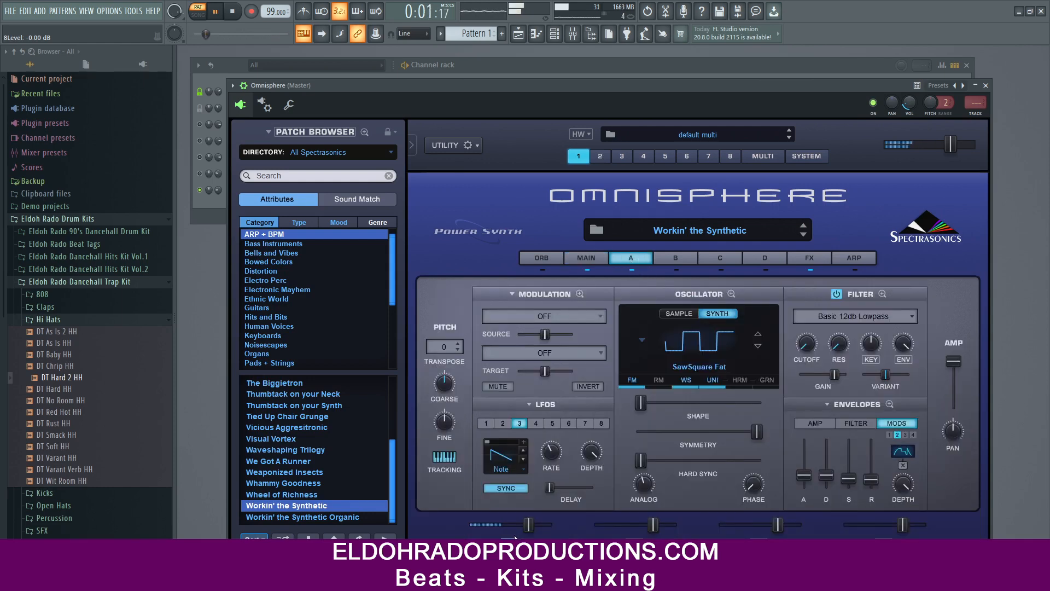
{"action": "left_click", "coordinate": [592, 258]}
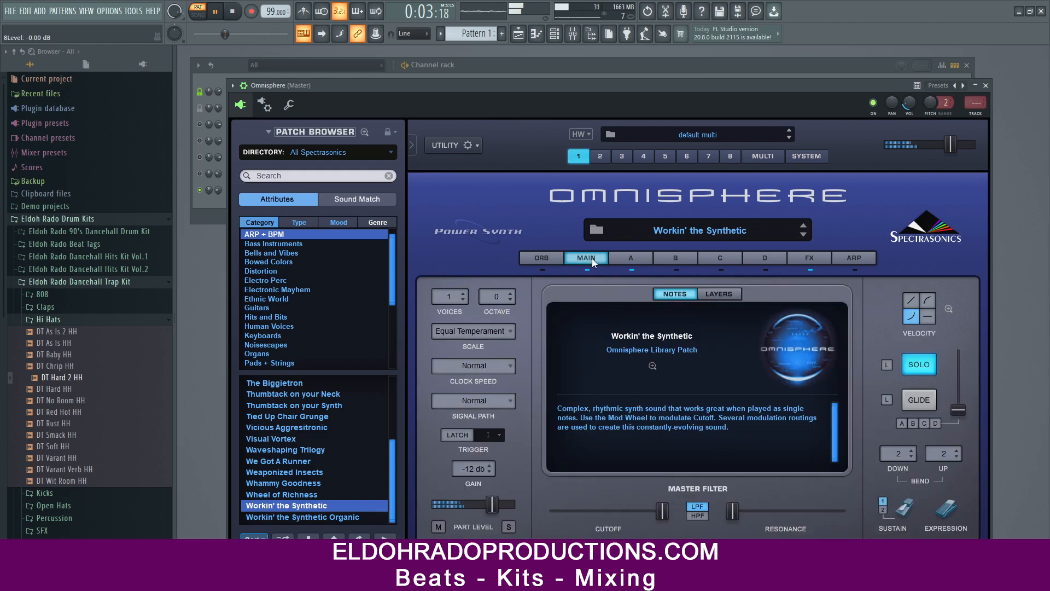
{"action": "left_click", "coordinate": [642, 260]}
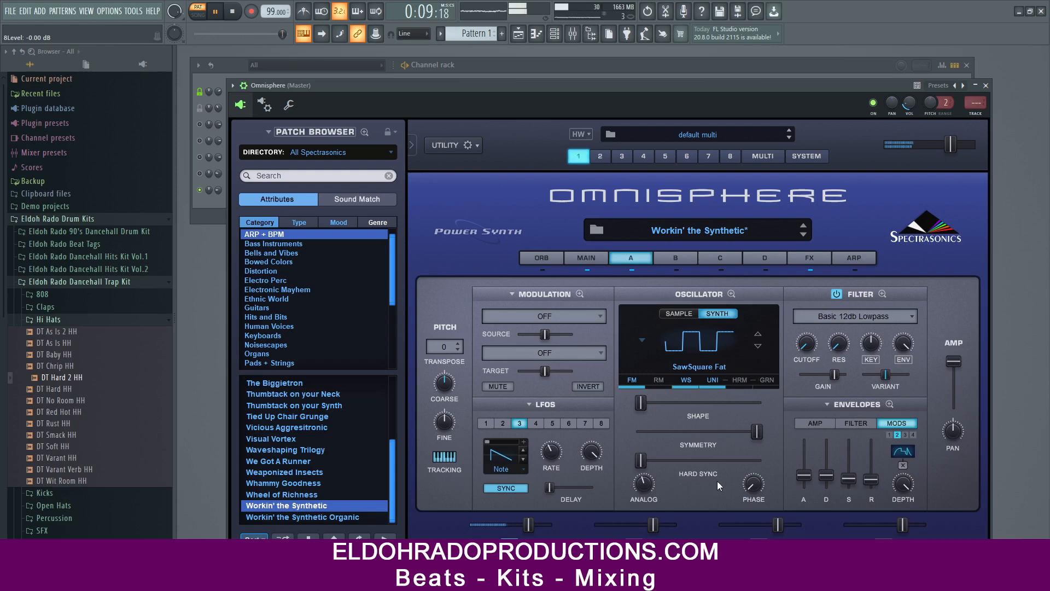
{"action": "left_click", "coordinate": [805, 260]}
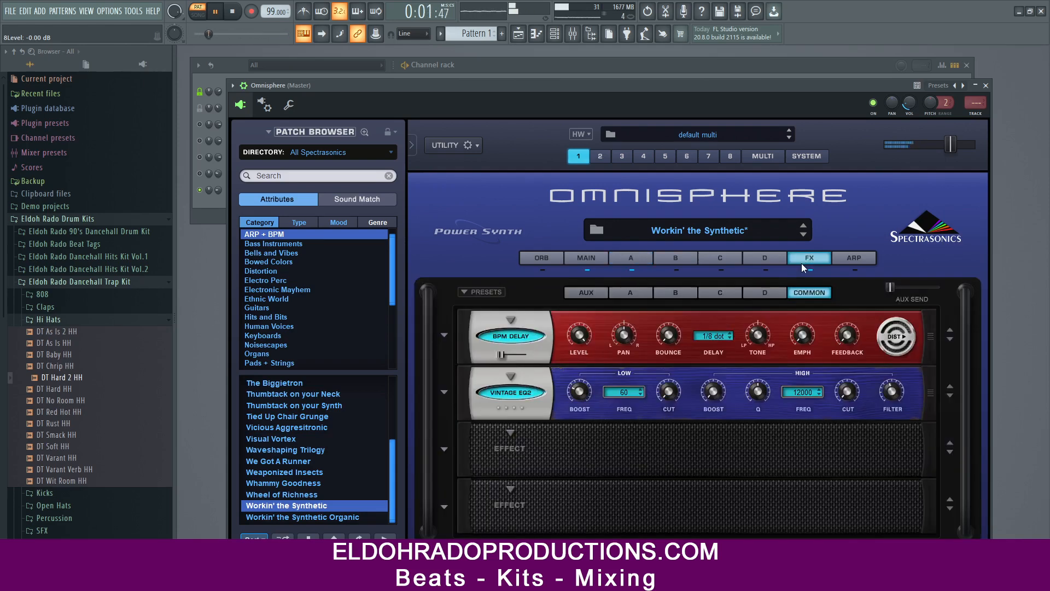
{"action": "left_click", "coordinate": [634, 259]}
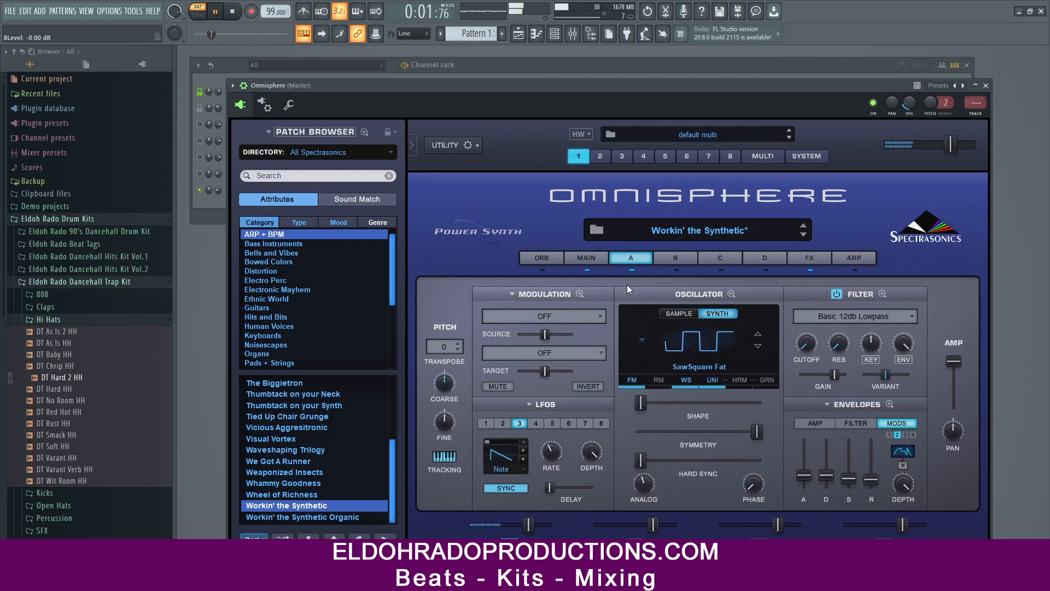
{"action": "left_click", "coordinate": [592, 262]}
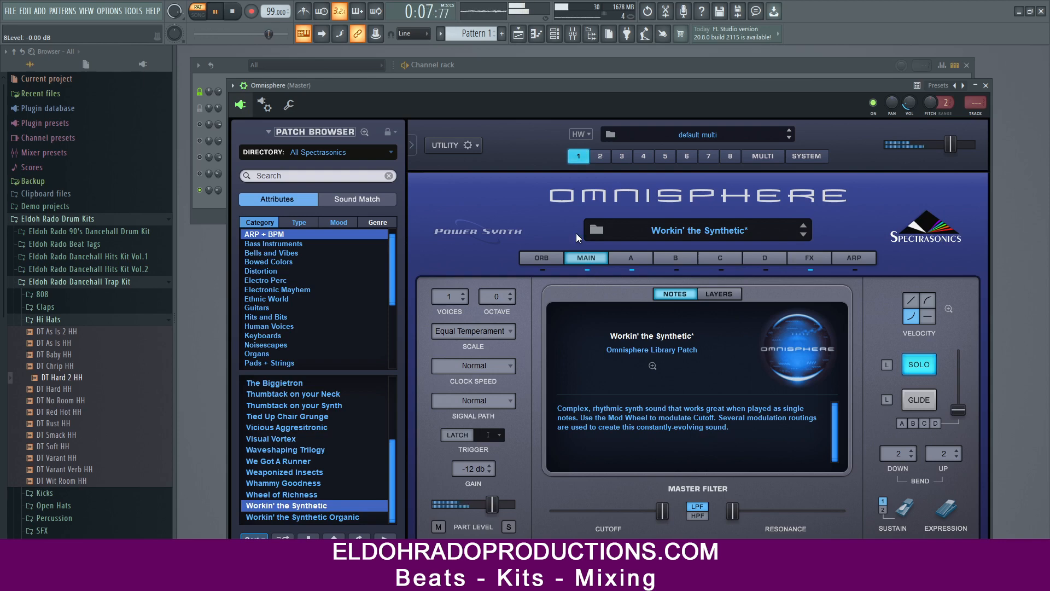
Check the patch's BPM Delay effect and arpeggiator settings, and return to its main page.
{"action": "left_click", "coordinate": [800, 257]}
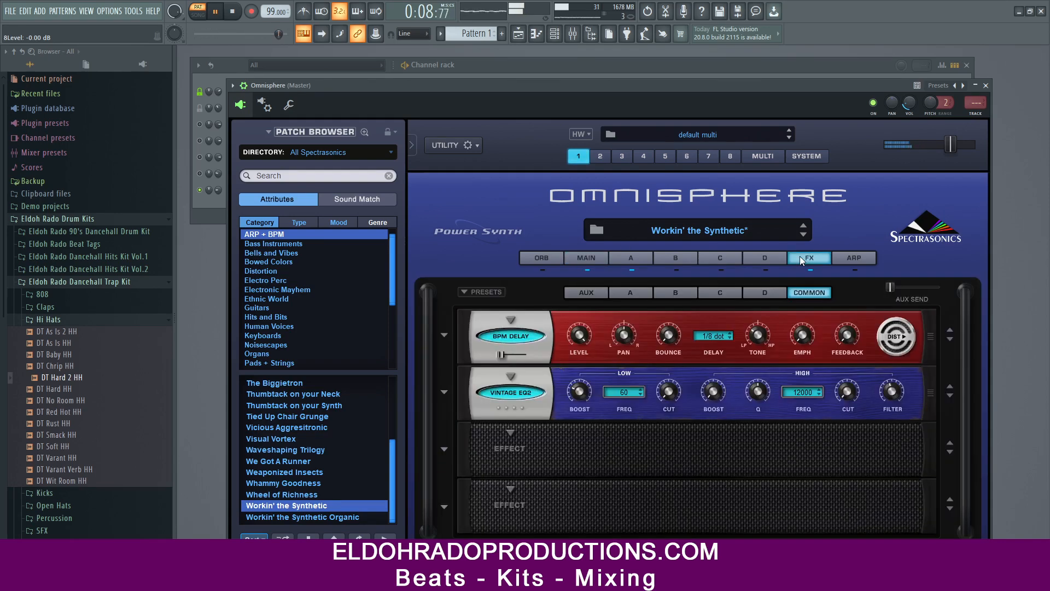
{"action": "left_click", "coordinate": [508, 336]}
{"action": "left_click", "coordinate": [587, 259]}
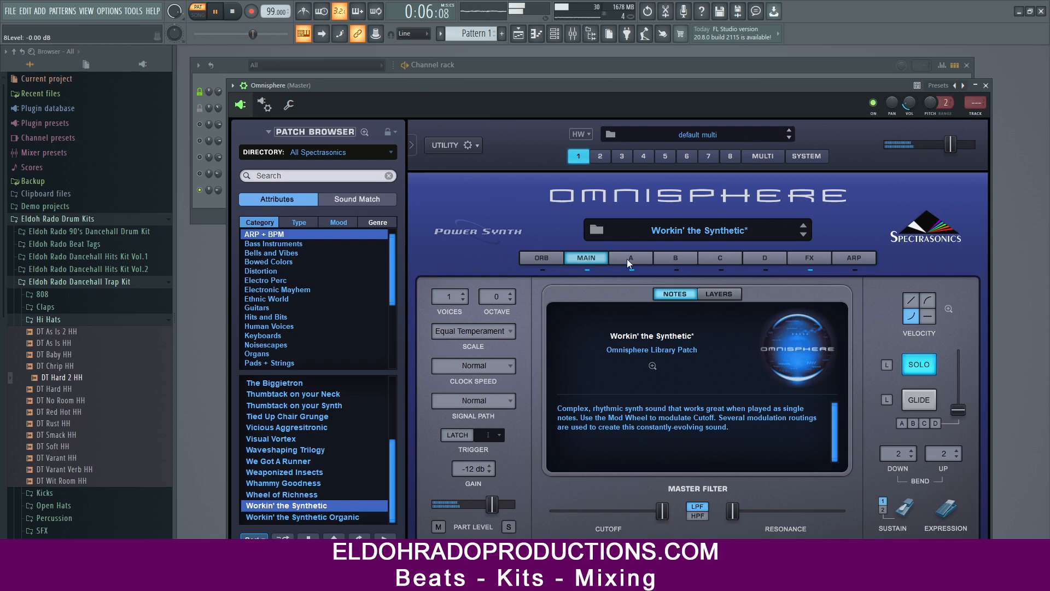
{"action": "left_click", "coordinate": [842, 257]}
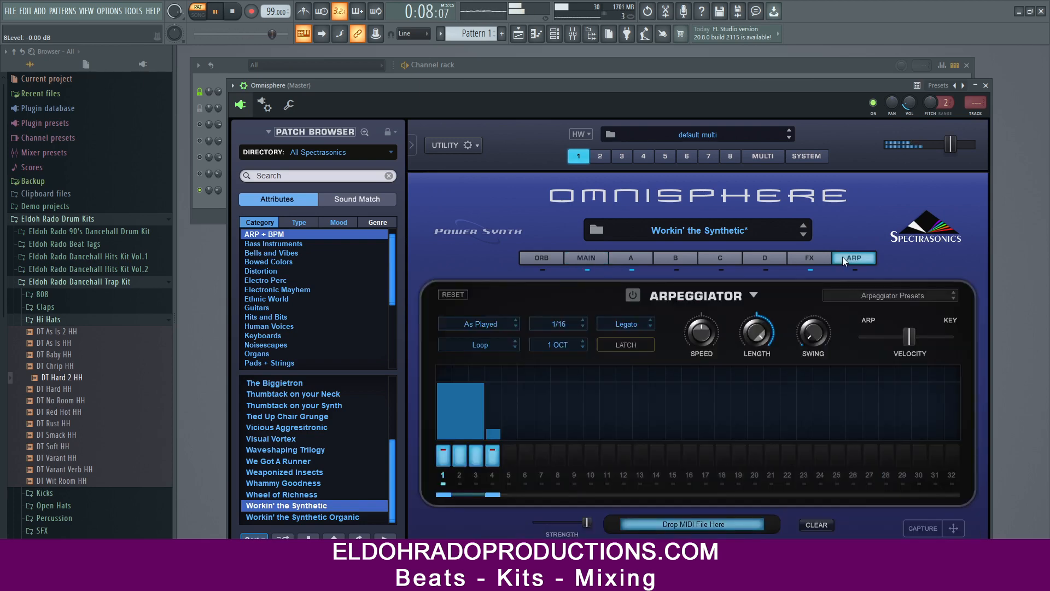
{"action": "left_click", "coordinate": [589, 261]}
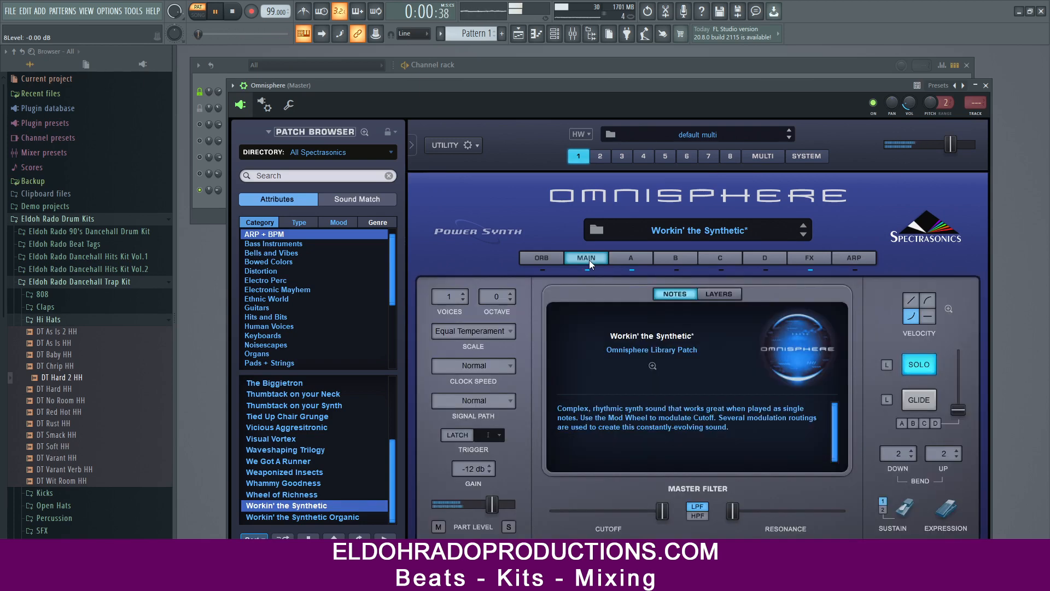
Close the Omnisphere window, move its channel up to directly below Kontakt and route it to mixer Insert 2.
{"action": "left_click", "coordinate": [985, 85]}
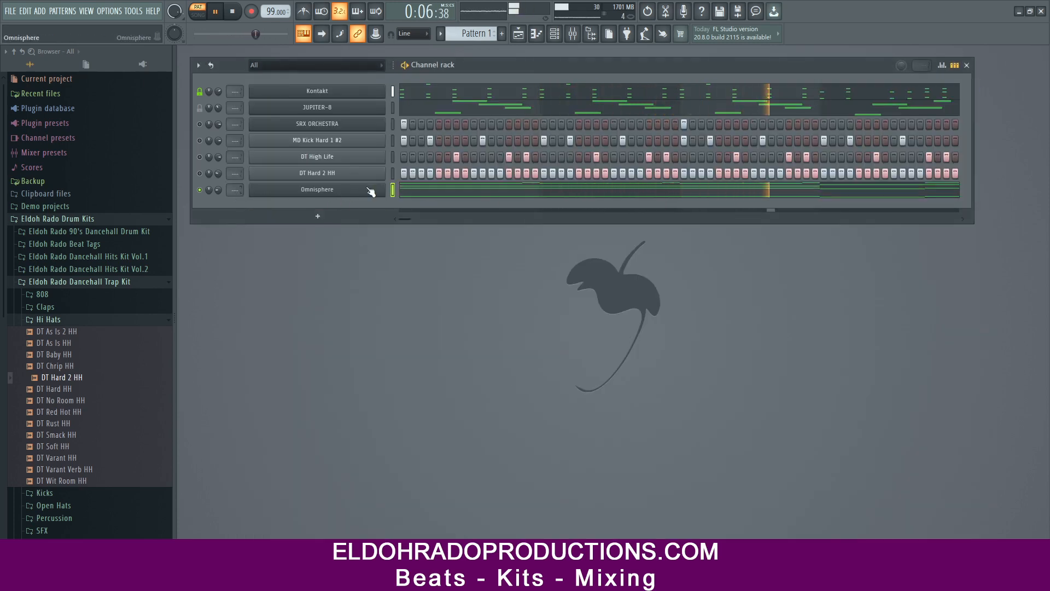
{"action": "key", "text": "alt+Up"}
{"action": "key", "text": "alt+Up"}
{"action": "key", "text": "alt+Up"}
{"action": "key", "text": "alt+Up"}
{"action": "key", "text": "alt+Up"}
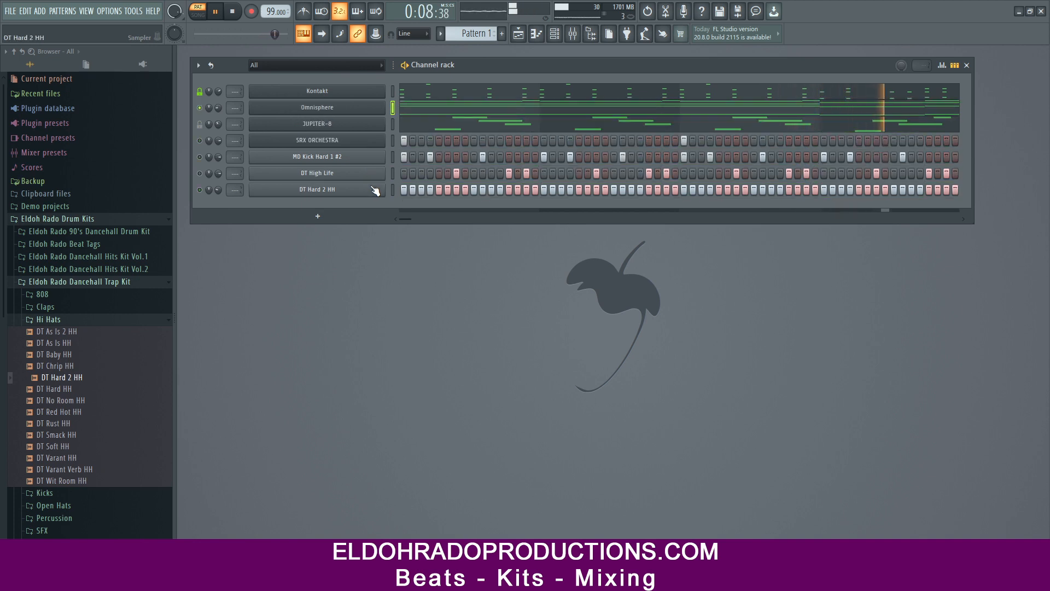
{"action": "scroll", "coordinate": [226, 107], "scroll_direction": "up", "scroll_amount": 2}
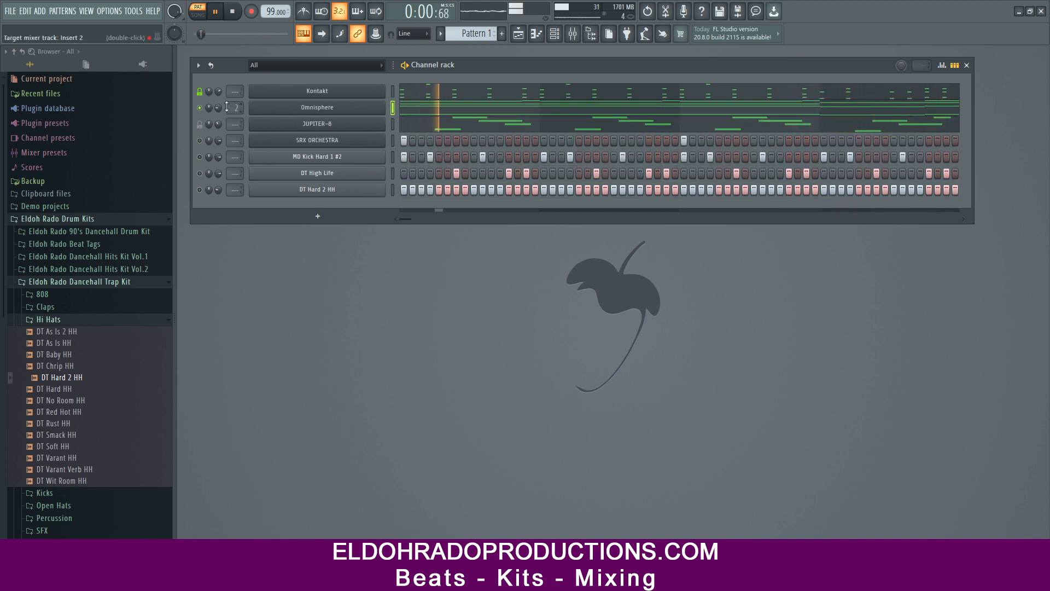
Load FabFilter Pro-Q 3 into the first effect slot of mixer Insert 2.
{"action": "left_click", "coordinate": [573, 35]}
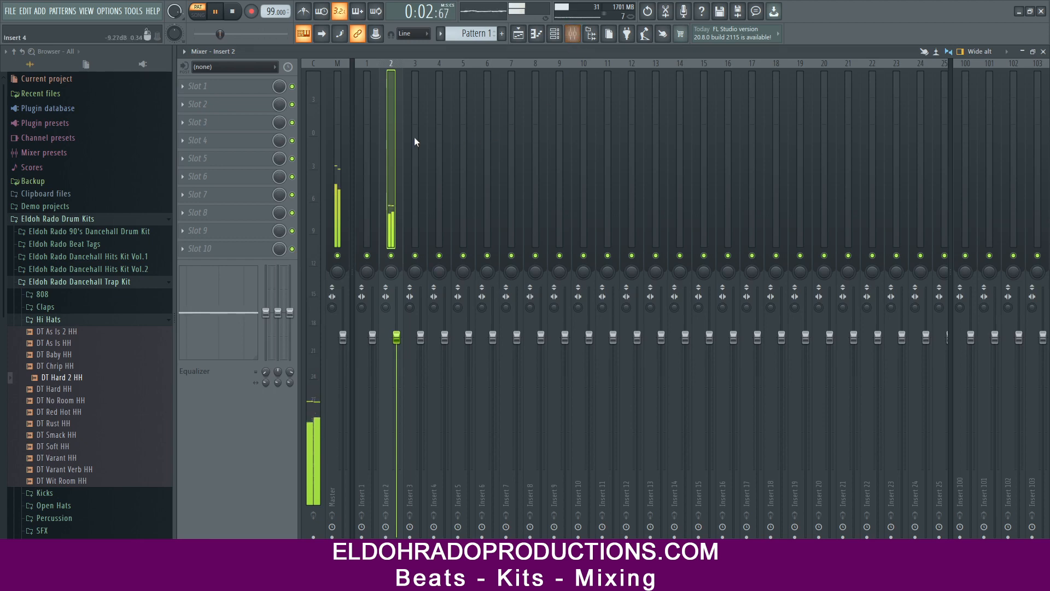
{"action": "left_click", "coordinate": [248, 88]}
{"action": "mouse_move", "coordinate": [337, 218]}
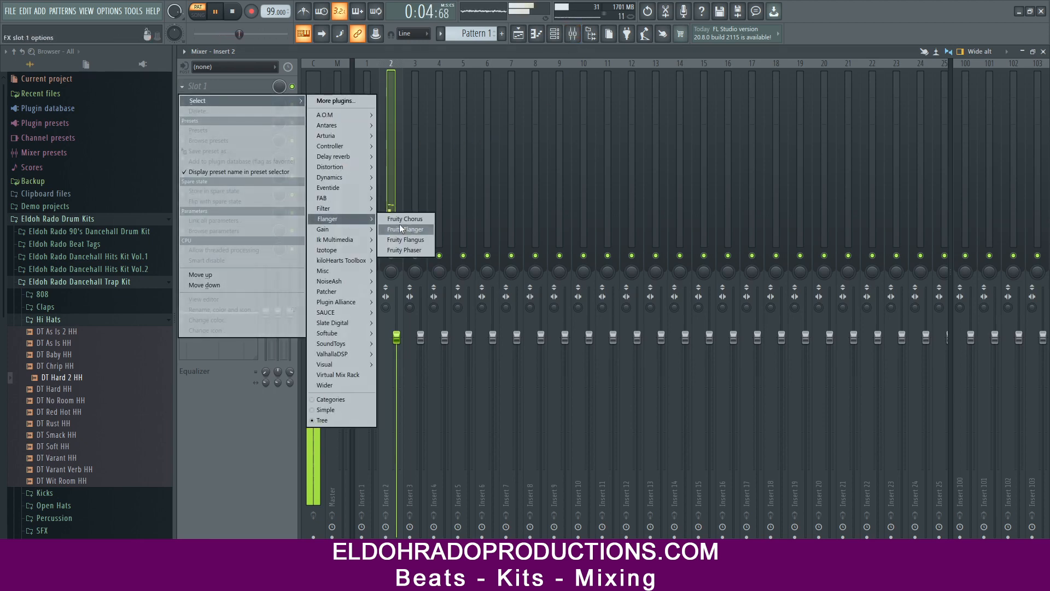
{"action": "mouse_move", "coordinate": [336, 199]}
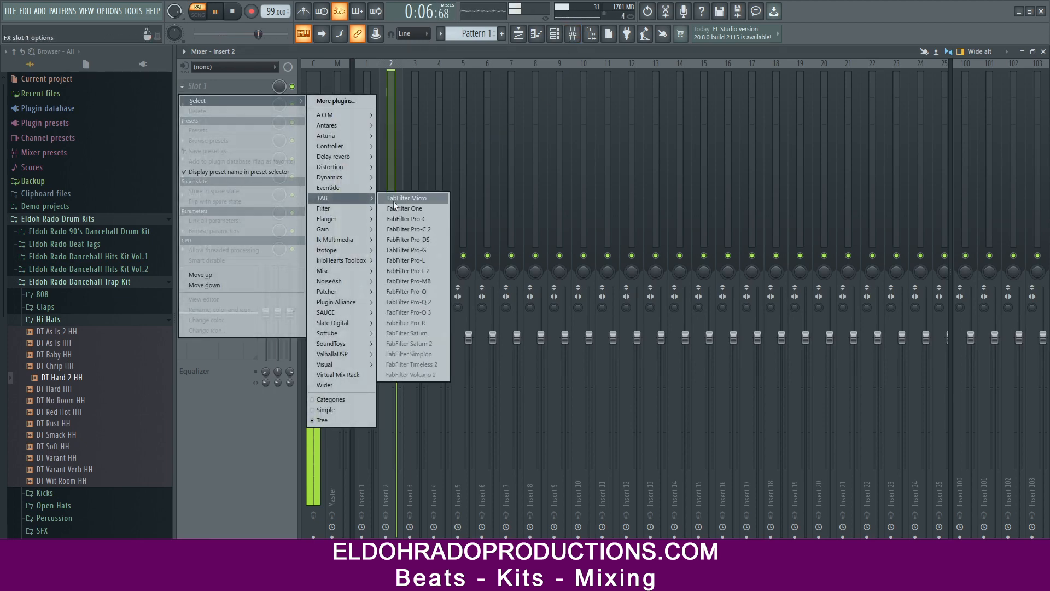
{"action": "left_click", "coordinate": [416, 312]}
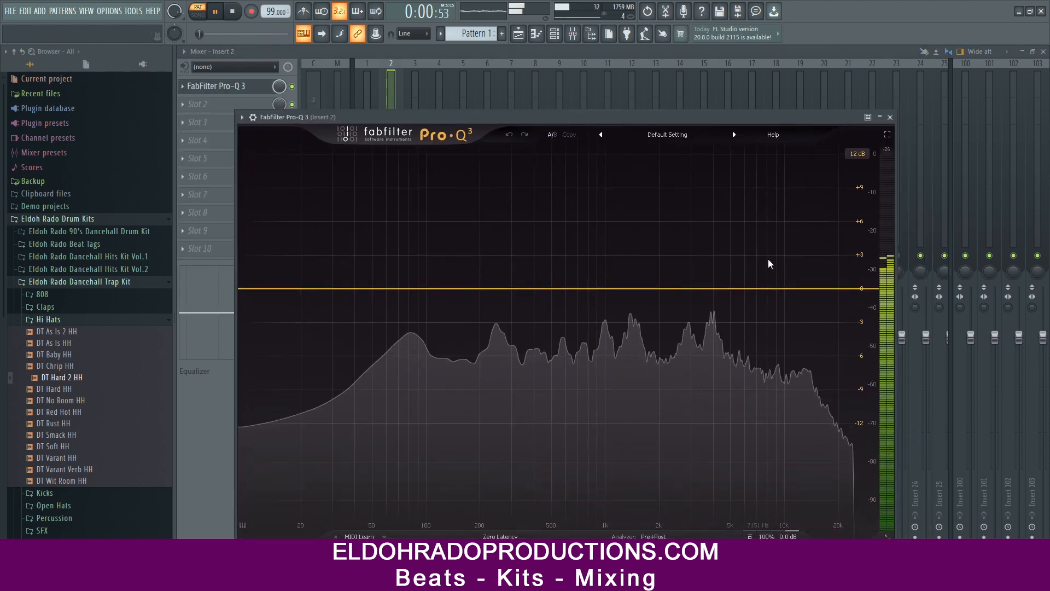
Add a 30 dB/oct high cut at about 6.2 kHz in Pro-Q 3 on Insert 2.
{"action": "left_click", "coordinate": [853, 289]}
{"action": "left_click", "coordinate": [823, 272]}
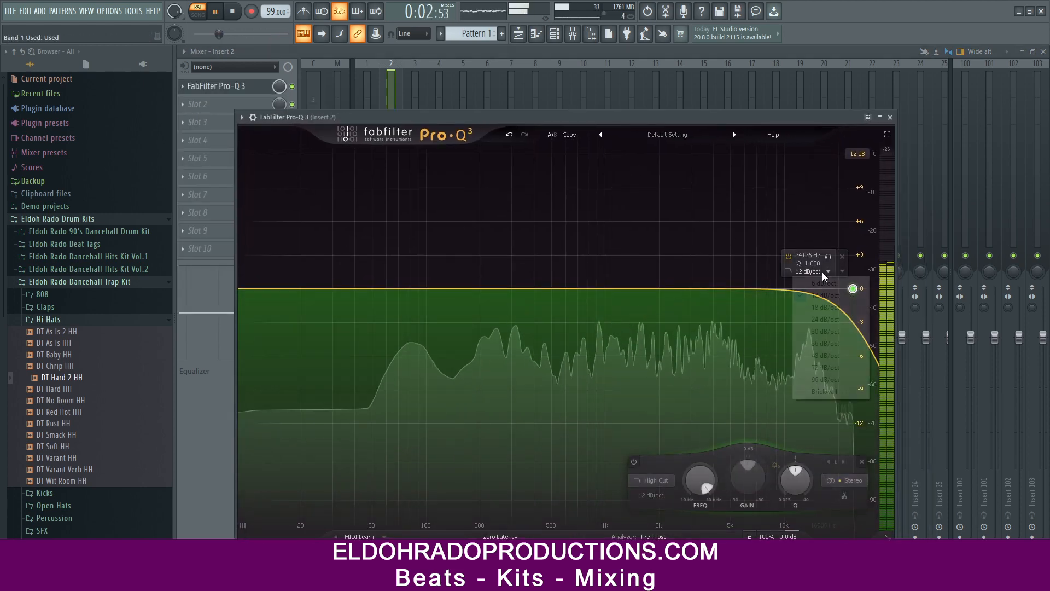
{"action": "left_click", "coordinate": [824, 331]}
{"action": "left_click_drag", "start_coordinate": [841, 296], "coordinate": [747, 298]}
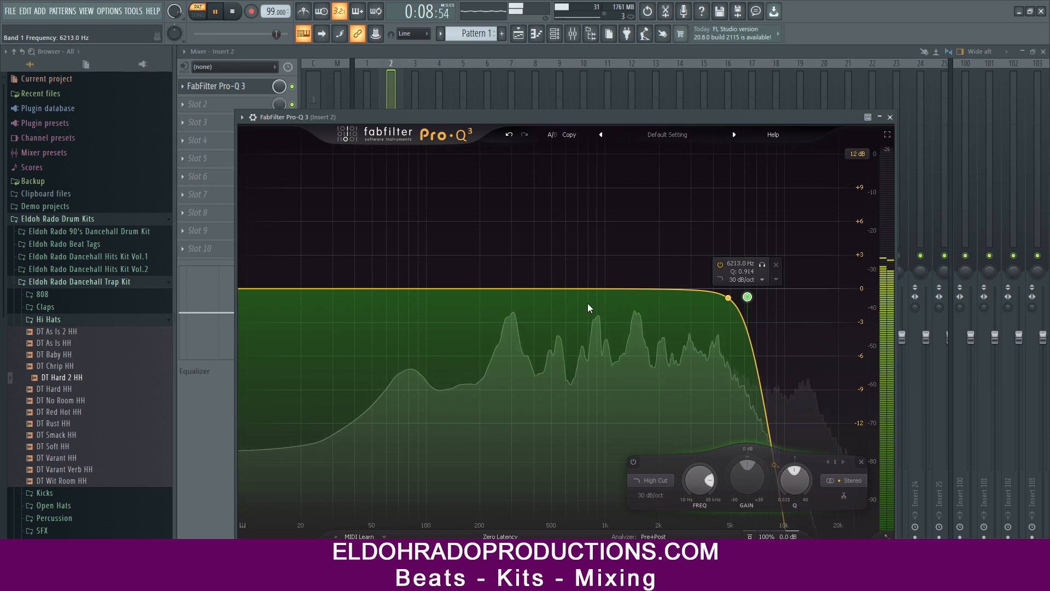
Add a 30 dB/oct low cut at about 51 Hz and a bell dip of about 0.9 dB near 284 Hz, and close Pro-Q 3.
{"action": "left_click", "coordinate": [250, 289]}
{"action": "left_click", "coordinate": [272, 272]}
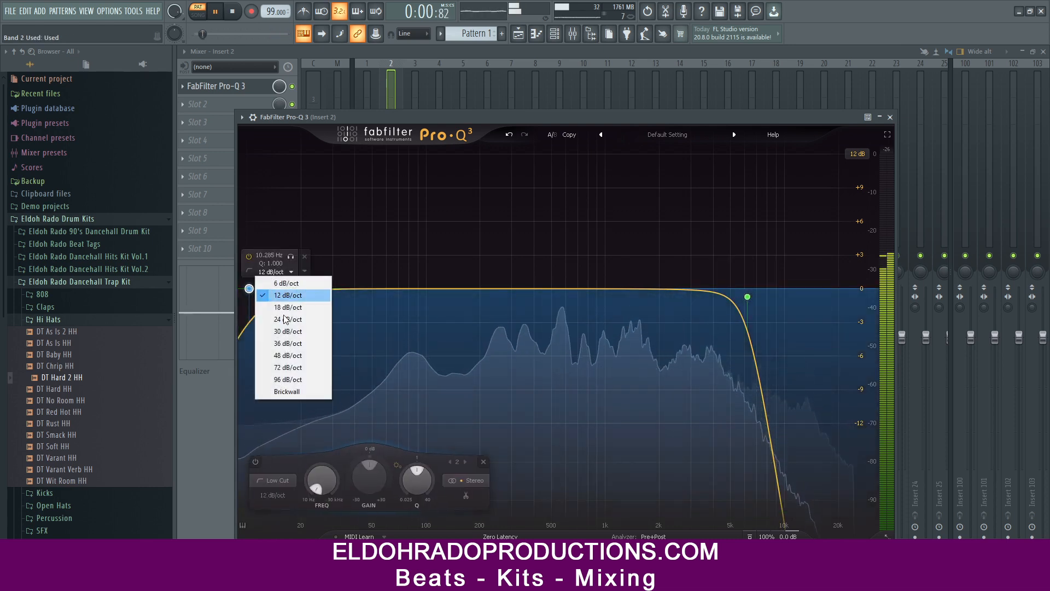
{"action": "left_click", "coordinate": [287, 330]}
{"action": "left_click_drag", "start_coordinate": [250, 288], "coordinate": [374, 293]}
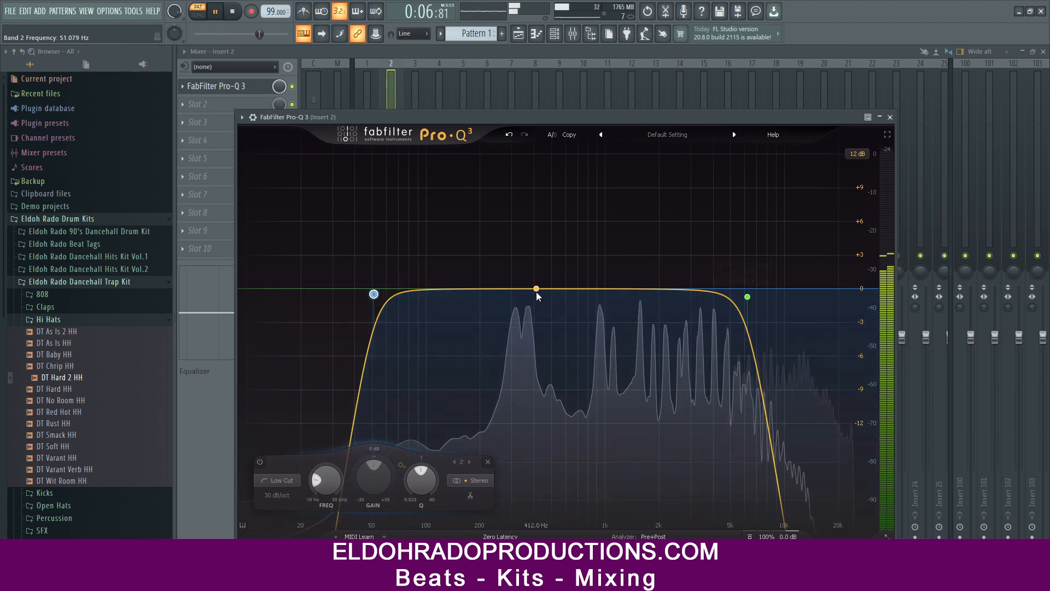
{"action": "left_click_drag", "start_coordinate": [536, 290], "coordinate": [507, 302]}
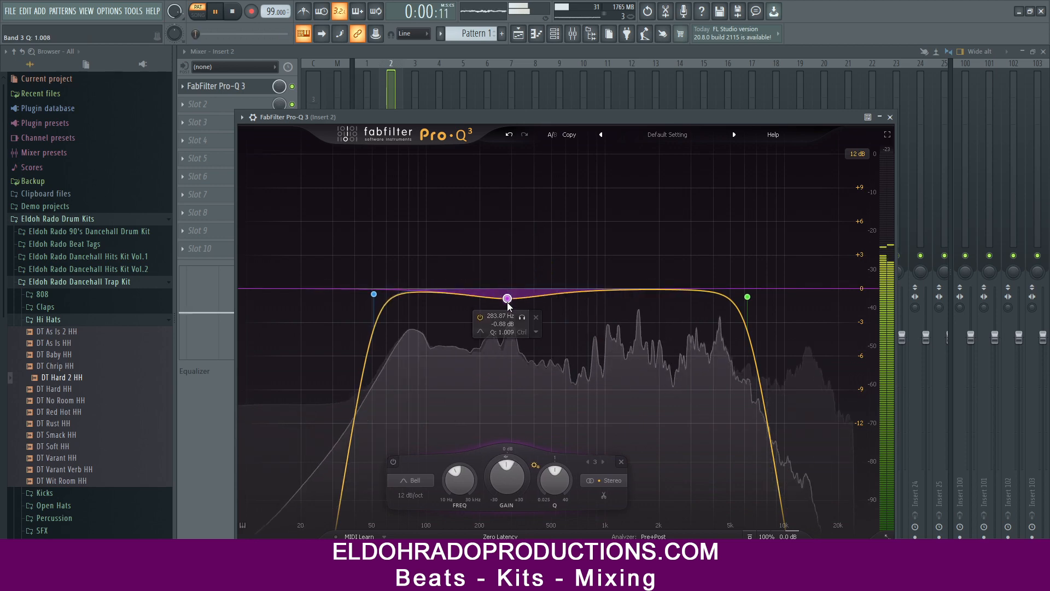
{"action": "left_click", "coordinate": [890, 117]}
Load Wider into the second effect slot of Insert 2, set its amount to about 37%, and close it.
{"action": "left_click", "coordinate": [261, 109]}
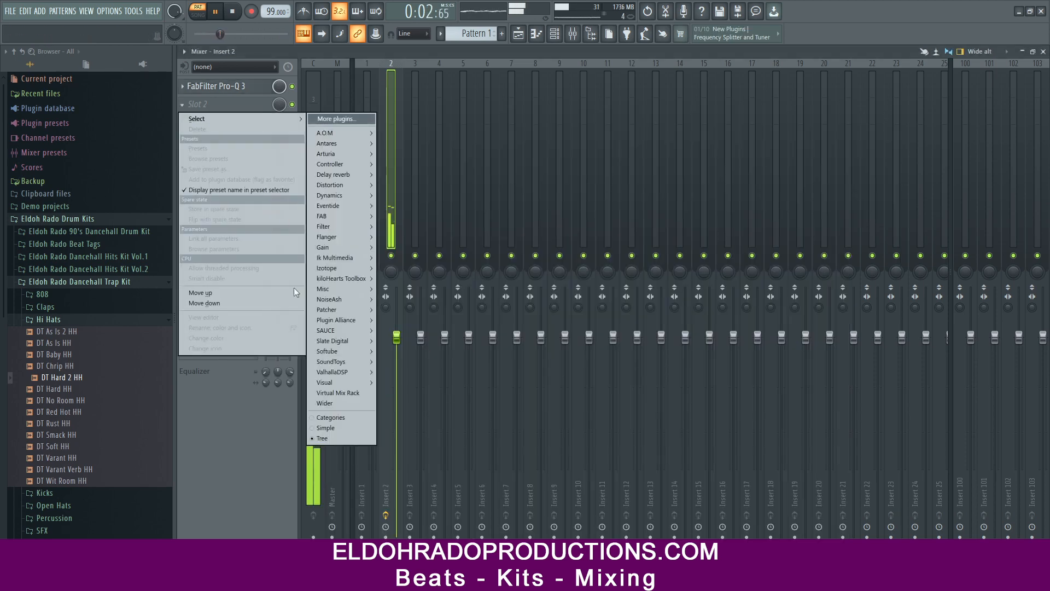
{"action": "left_click", "coordinate": [328, 397]}
{"action": "mouse_move", "coordinate": [474, 281]}
{"action": "left_mouse_down"}
{"action": "mouse_move", "coordinate": [471, 260]}
{"action": "mouse_move", "coordinate": [463, 280]}
{"action": "left_mouse_up"}
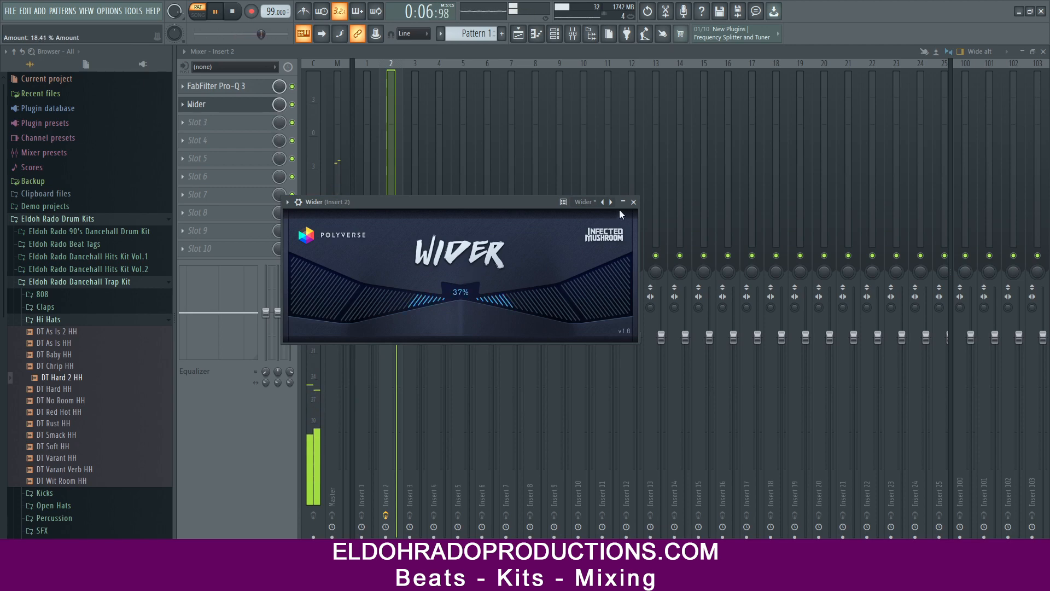
{"action": "left_click", "coordinate": [634, 201]}
{"action": "left_click", "coordinate": [230, 125]}
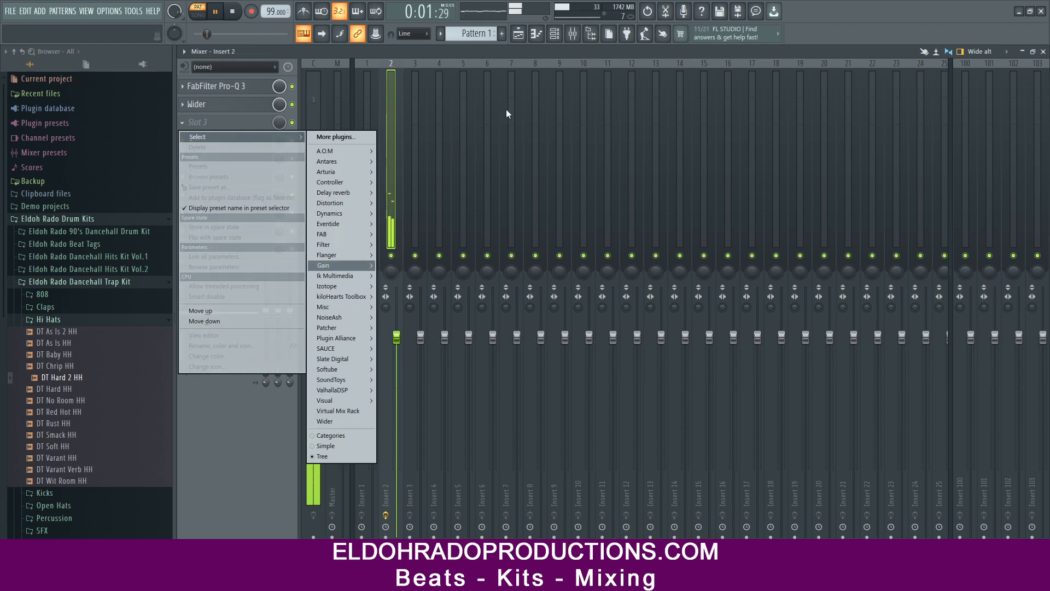
{"action": "mouse_move", "coordinate": [337, 265]}
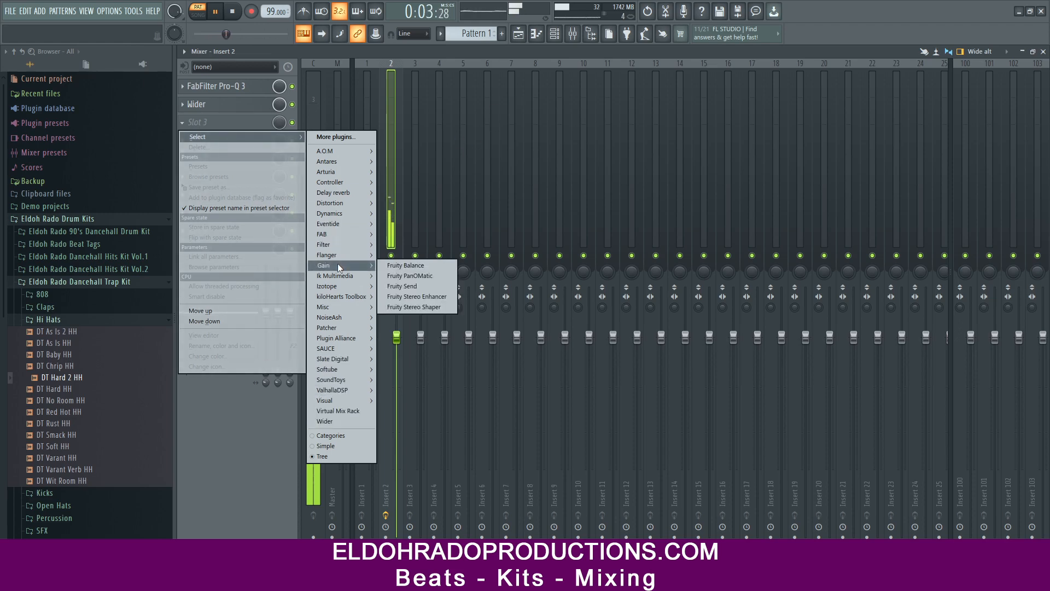
{"action": "left_click", "coordinate": [513, 49]}
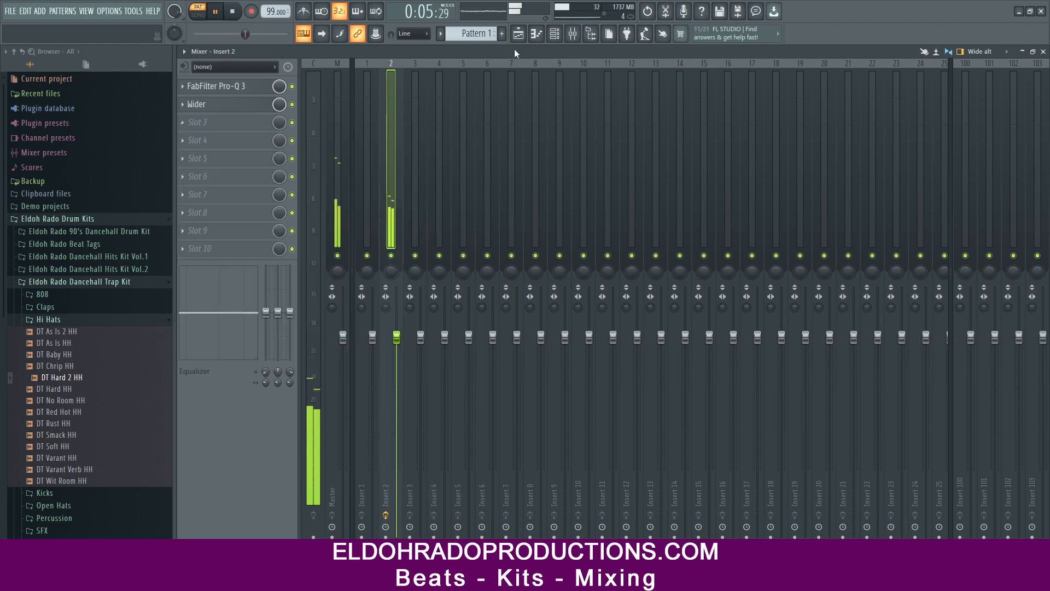
Switch from the mixer to the channel rack.
{"action": "left_click", "coordinate": [574, 35]}
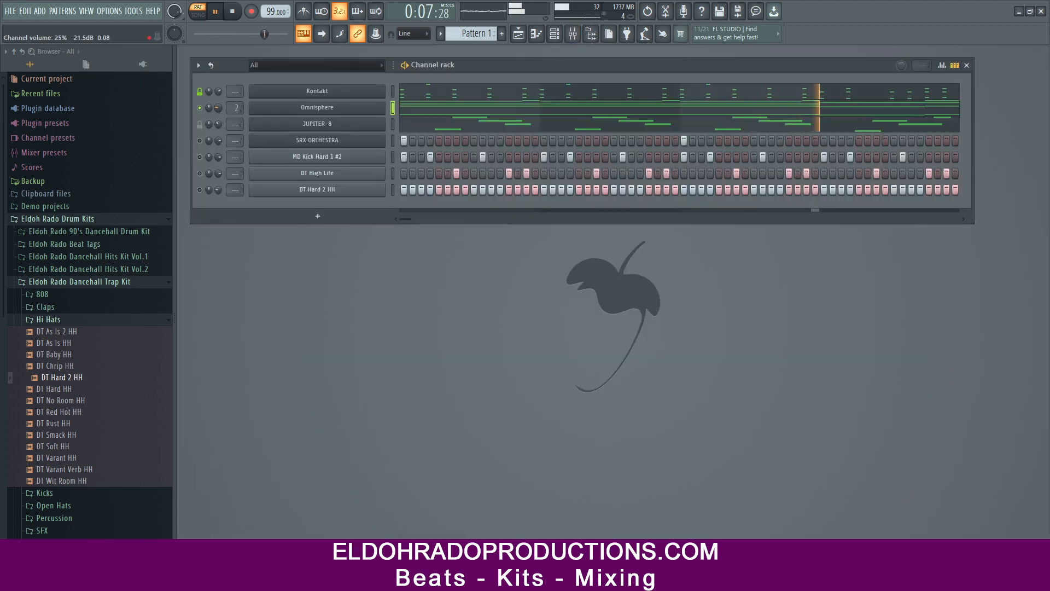
{"action": "right_click", "coordinate": [199, 107]}
{"action": "left_click", "coordinate": [211, 125]}
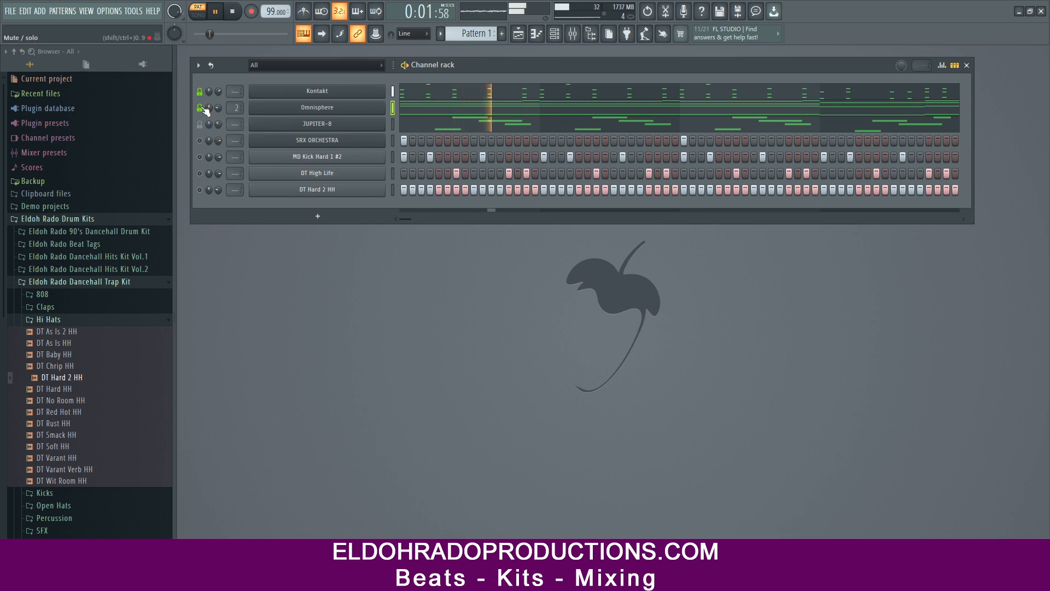
{"action": "right_click", "coordinate": [200, 107]}
{"action": "left_click", "coordinate": [202, 123]}
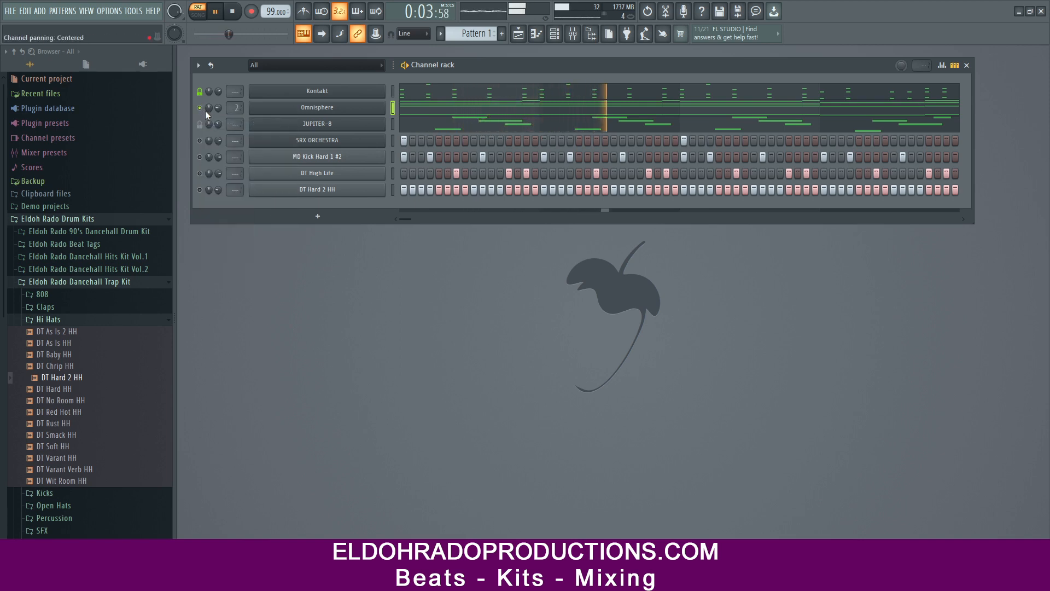
Take the Omnisphere channel out of solo and lower its volume to about 18%.
{"action": "right_click", "coordinate": [200, 108]}
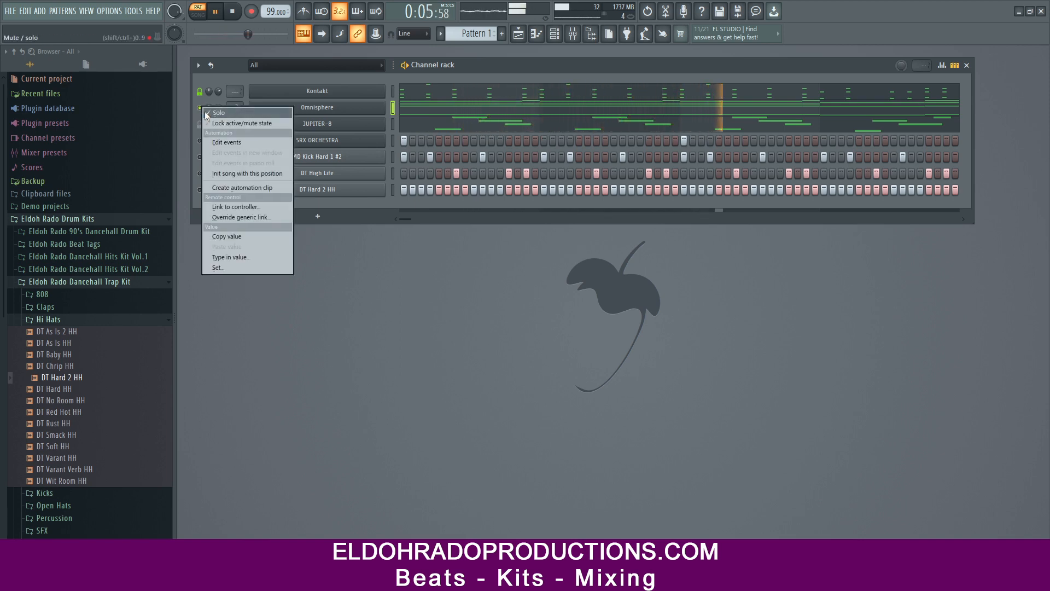
{"action": "left_click", "coordinate": [228, 113]}
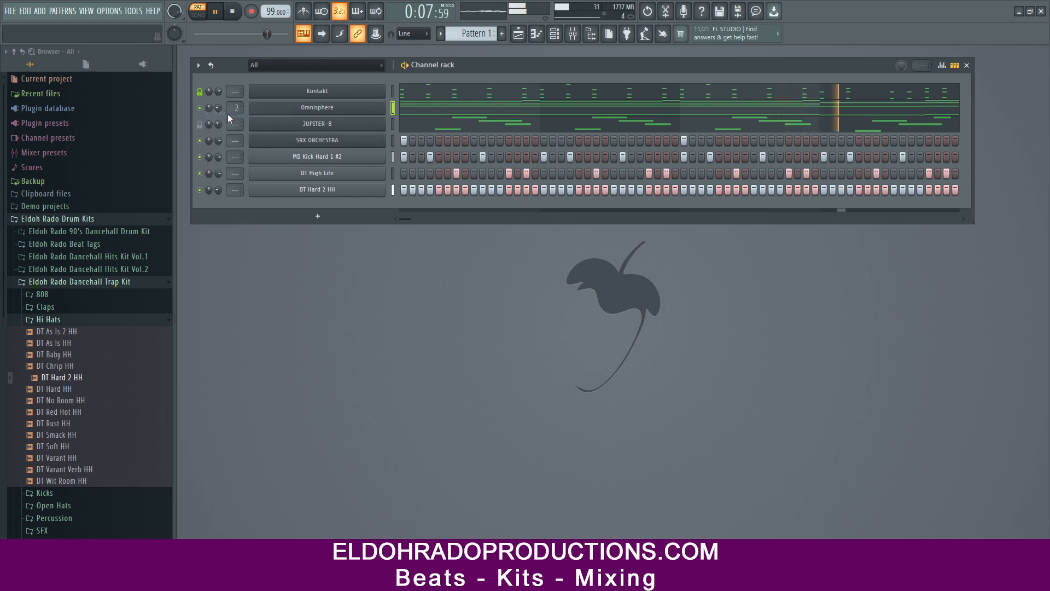
{"action": "left_click_drag", "start_coordinate": [219, 107], "coordinate": [219, 109]}
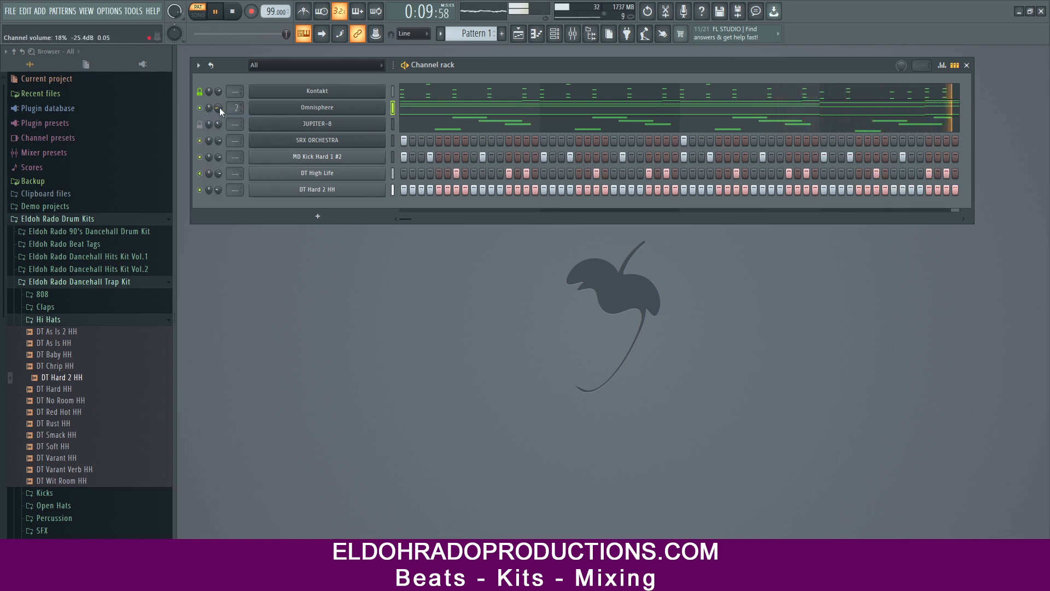
Route the Kontakt channel to mixer Insert 1 and unmute the JUPITER-8 channel.
{"action": "scroll", "coordinate": [219, 107], "scroll_direction": "down", "scroll_amount": 2}
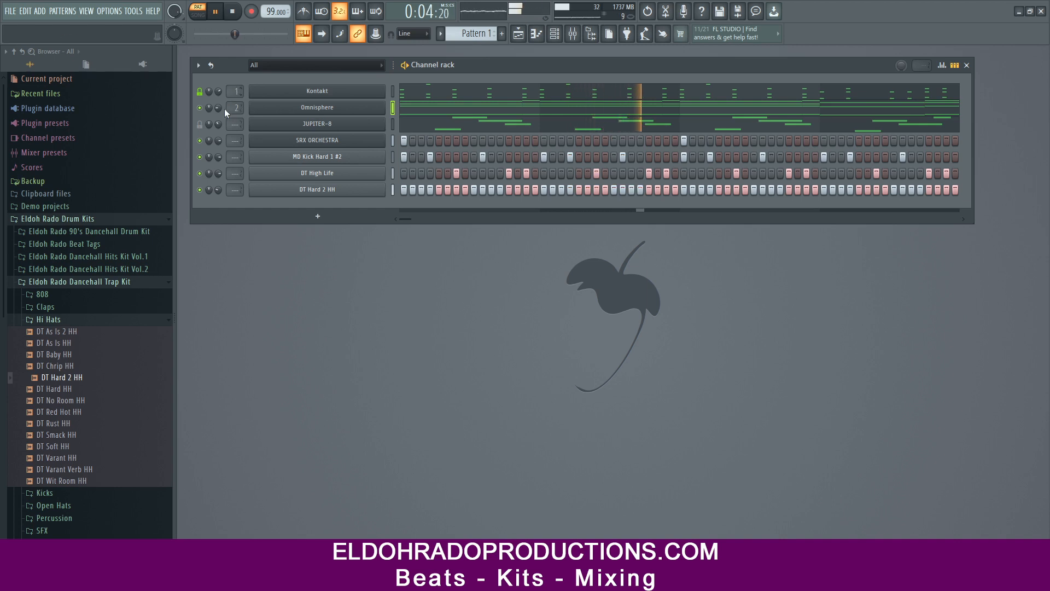
{"action": "left_click", "coordinate": [199, 124]}
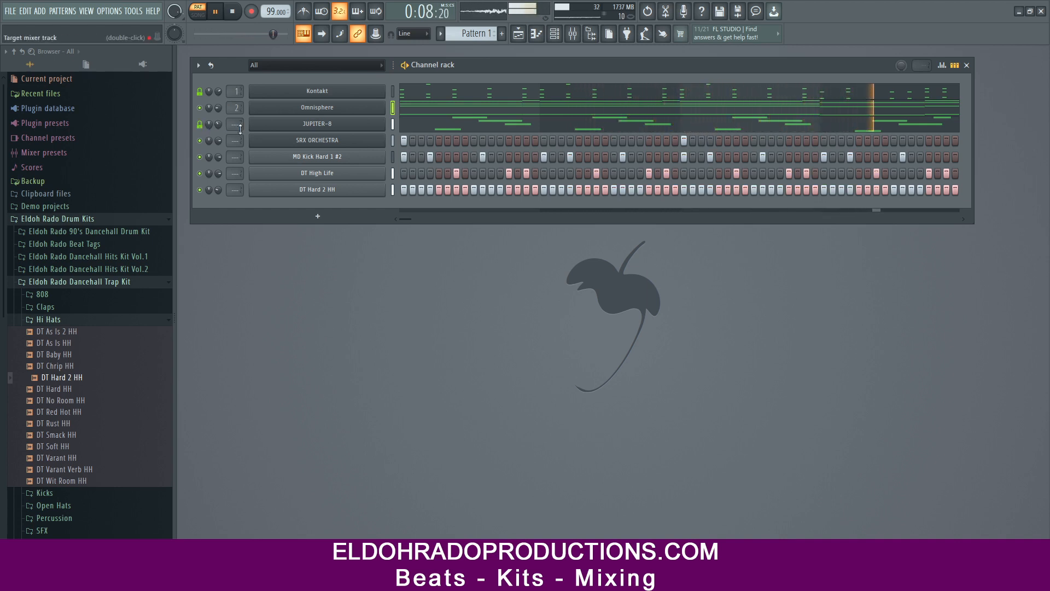
{"action": "right_click", "coordinate": [382, 124]}
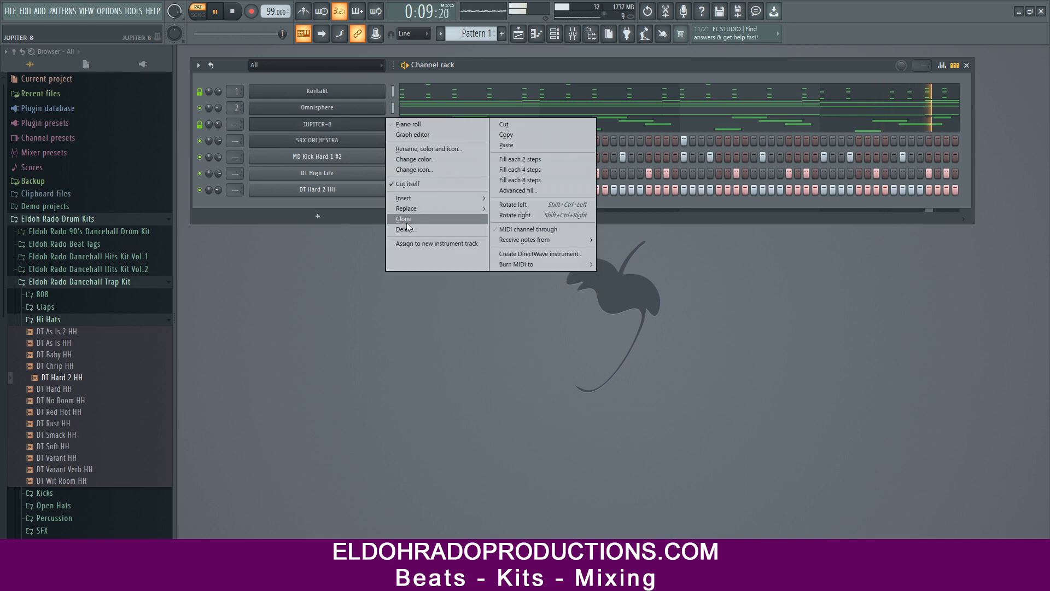
{"action": "left_click", "coordinate": [318, 216]}
{"action": "left_click", "coordinate": [245, 213]}
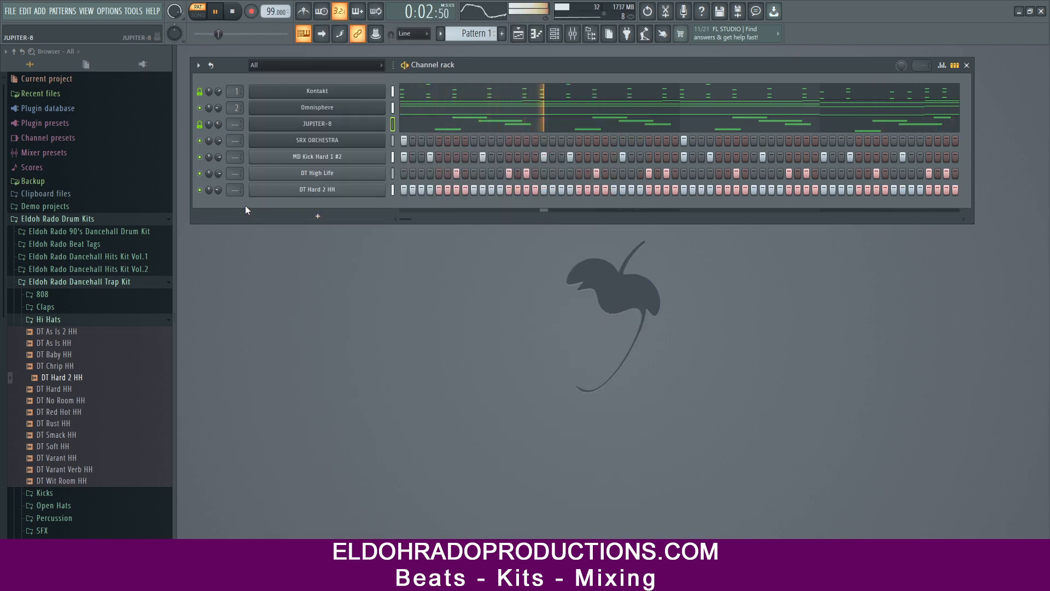
Open the JUPITER-8 channel's piano roll and listen to its melody, replaying the opening bar.
{"action": "right_click", "coordinate": [333, 123]}
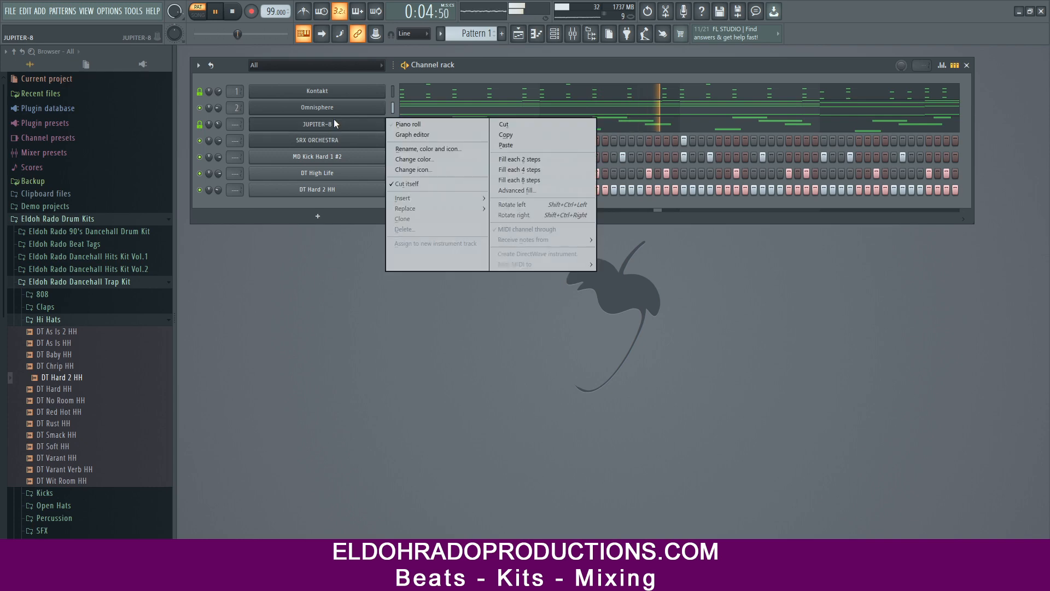
{"action": "left_click", "coordinate": [401, 119]}
{"action": "scroll", "coordinate": [327, 165], "scroll_direction": "up", "scroll_amount": 4}
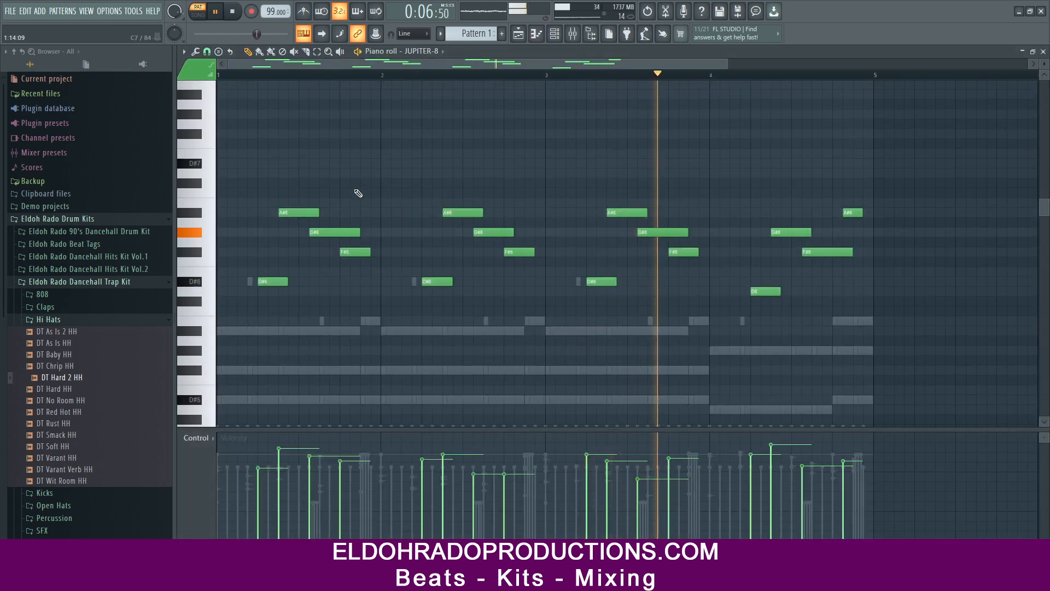
{"action": "scroll", "coordinate": [425, 183], "scroll_direction": "down", "scroll_amount": 3}
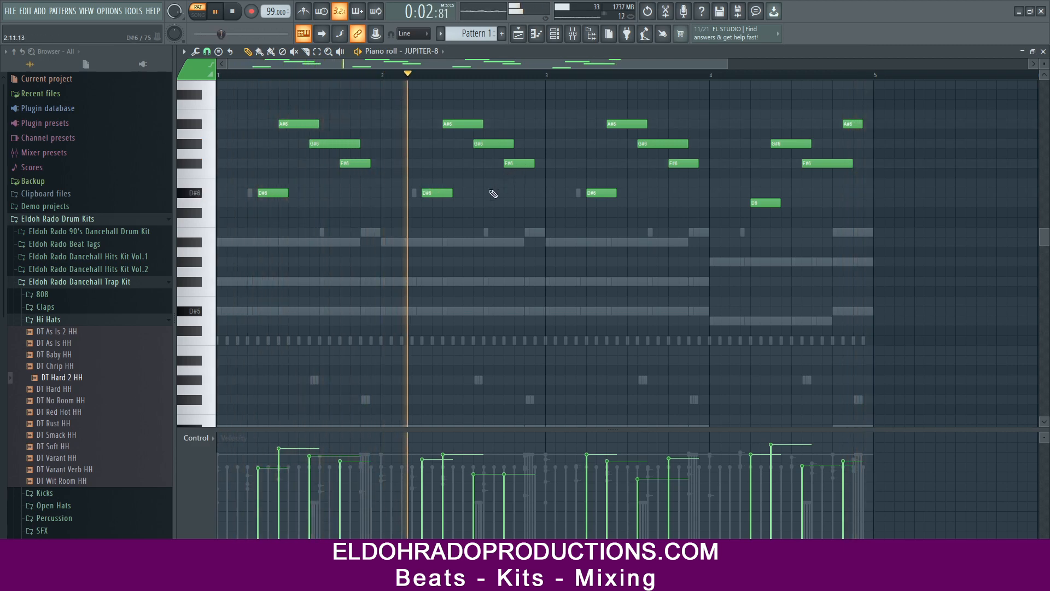
{"action": "key", "text": "space"}
{"action": "key", "text": "space"}
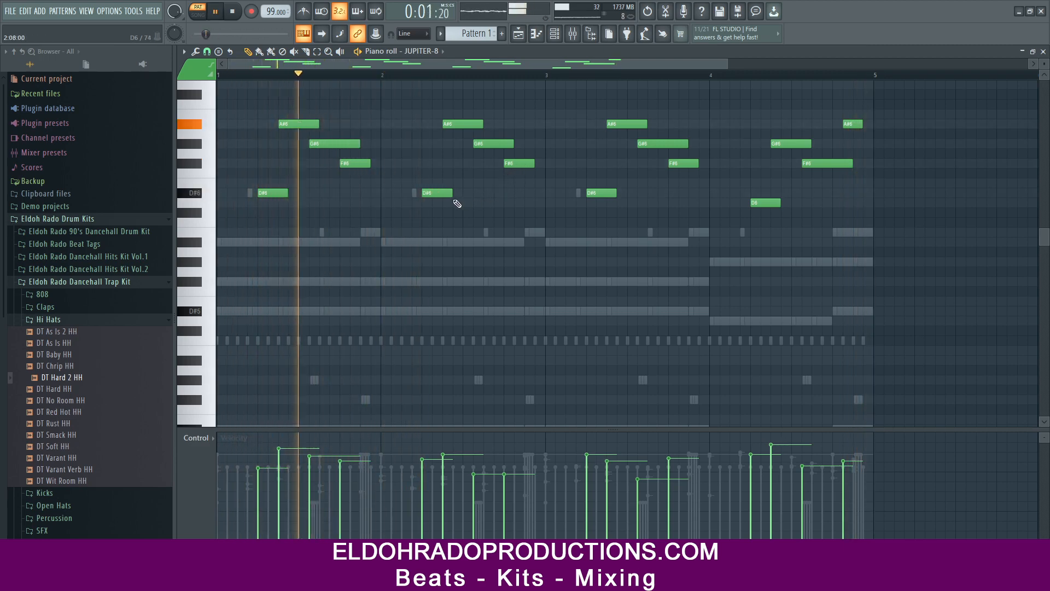
{"action": "key", "text": "space"}
{"action": "key", "text": "space"}
{"action": "key", "text": "space"}
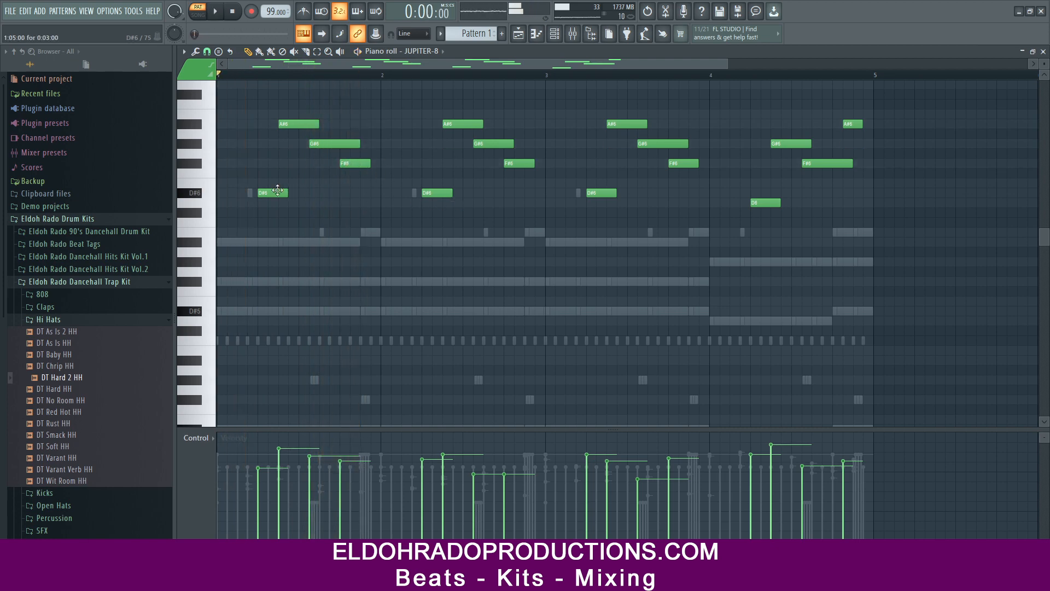
Try the first JUPITER-8 note at F#6 and G#6 with playback, and return it to D#6.
{"action": "left_click_drag", "start_coordinate": [270, 191], "coordinate": [268, 164]}
{"action": "key", "text": "space"}
{"action": "key", "text": "space"}
{"action": "key", "text": "space"}
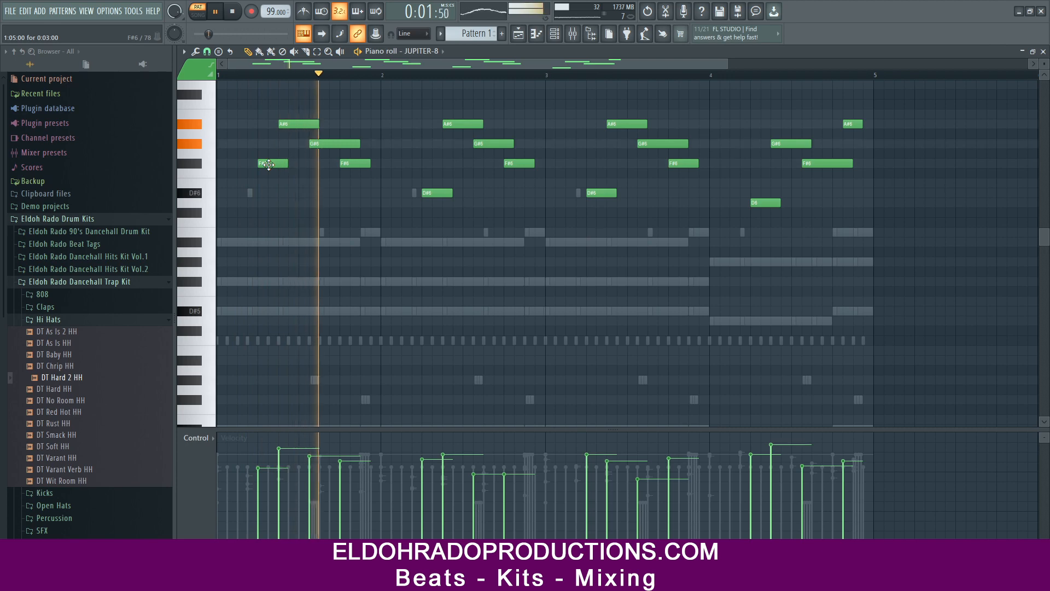
{"action": "key", "text": "space"}
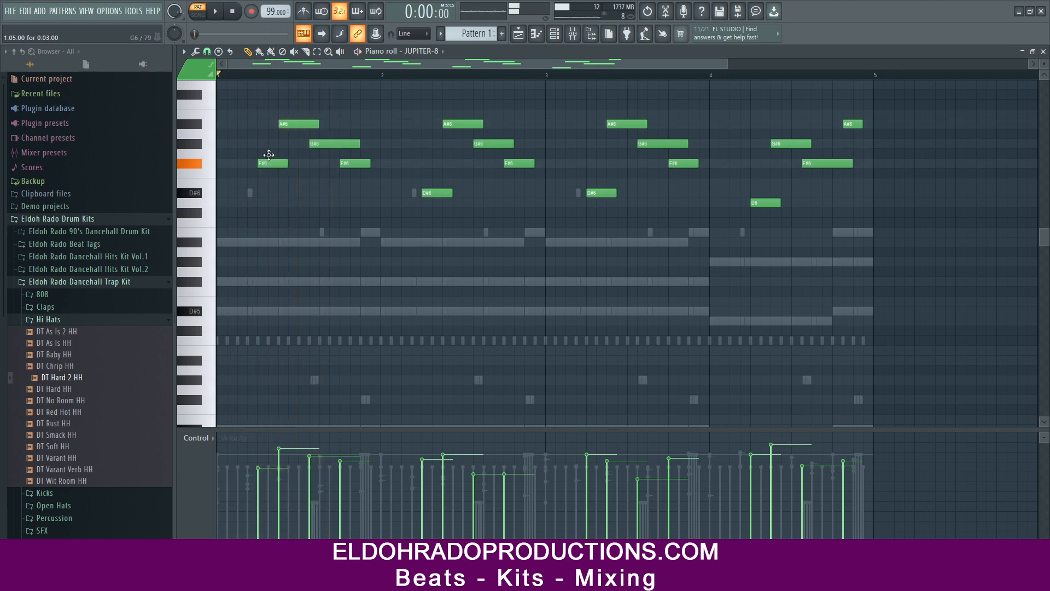
{"action": "left_click_drag", "start_coordinate": [268, 165], "coordinate": [267, 143]}
{"action": "key", "text": "space"}
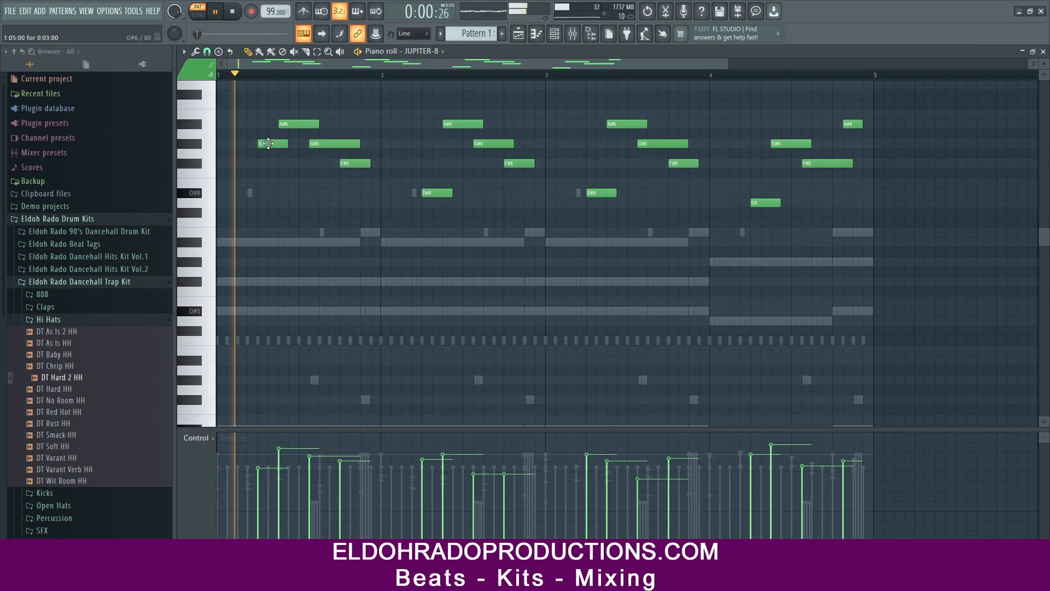
{"action": "key", "text": "space"}
{"action": "left_click_drag", "start_coordinate": [268, 144], "coordinate": [268, 191]}
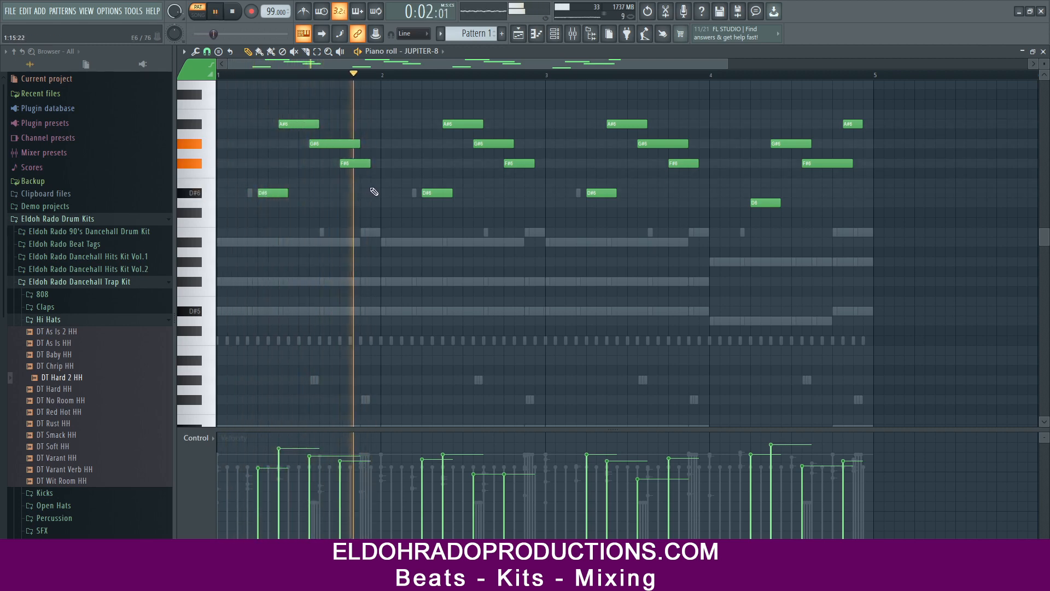
Raise the first JUPITER-8 melody note of bar 2 to F#6, keeping its timing, and play the pattern.
{"action": "key", "text": "space"}
{"action": "left_click_drag", "start_coordinate": [425, 193], "coordinate": [433, 158]}
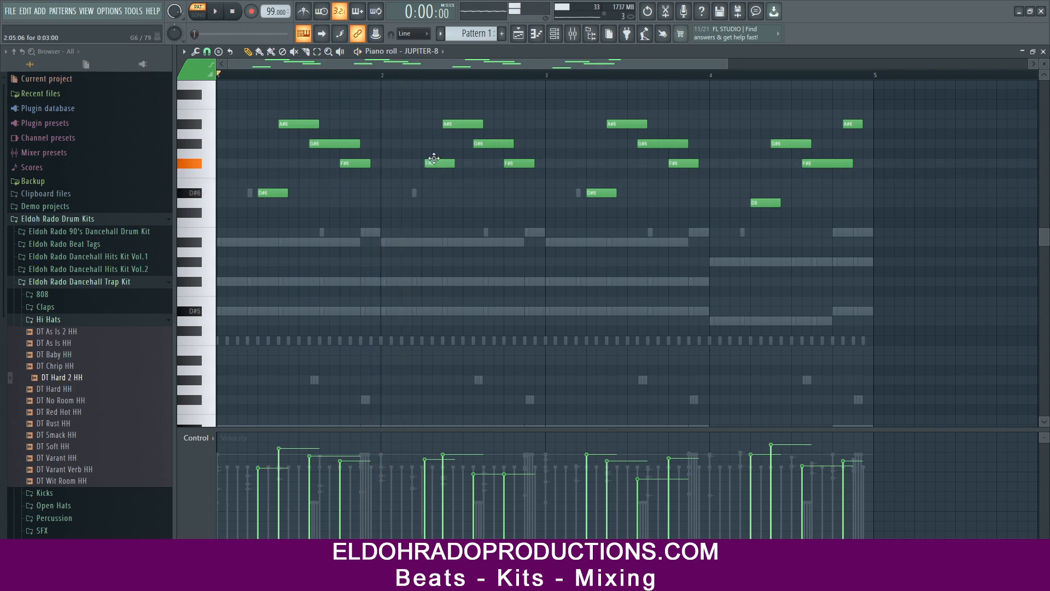
{"action": "key", "text": "space"}
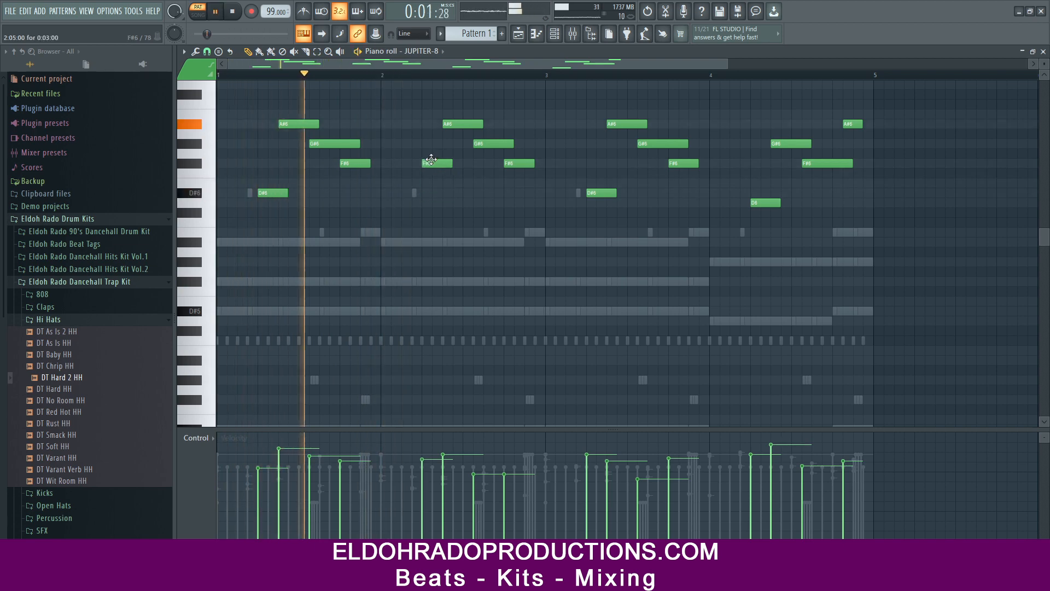
Return to the JUPITER-8 piano roll by way of the channel rack and raise the last note of bar 2 to A#6.
{"action": "key", "text": "F7"}
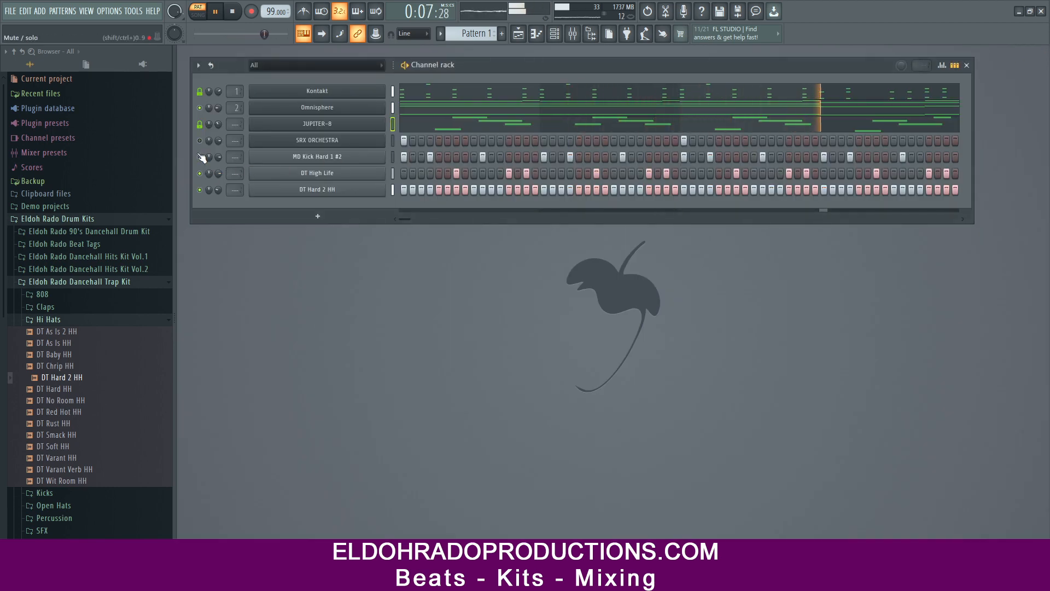
{"action": "right_click", "coordinate": [349, 126]}
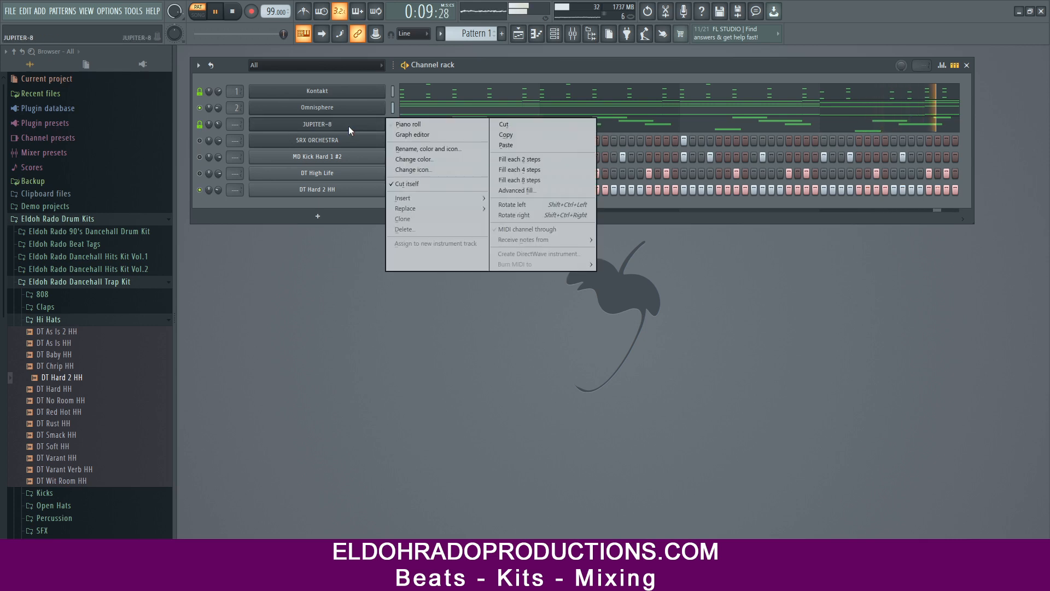
{"action": "left_click", "coordinate": [412, 124]}
{"action": "scroll", "coordinate": [494, 196], "scroll_direction": "up", "scroll_amount": 2}
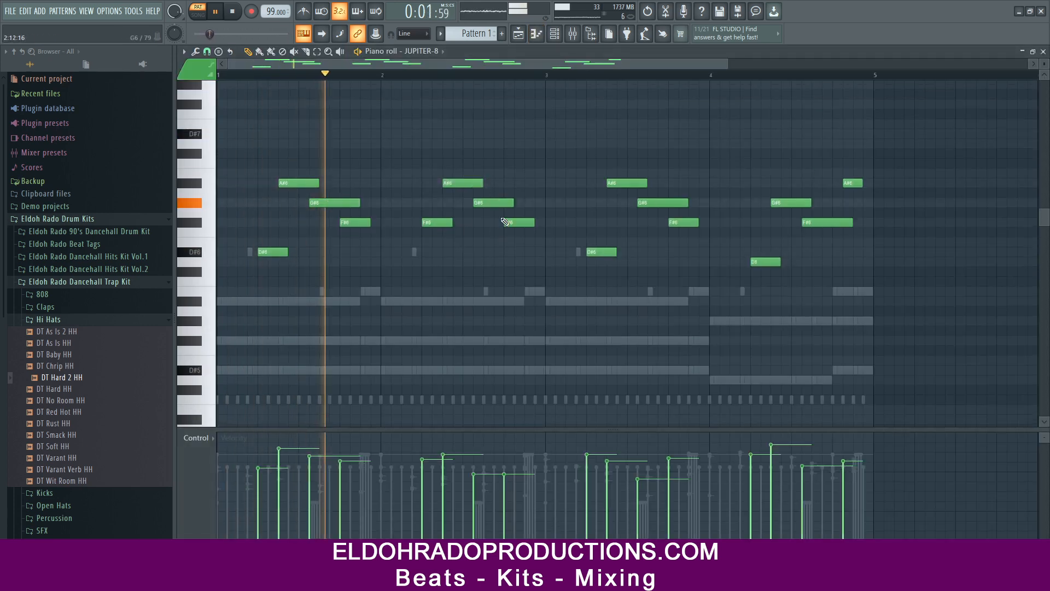
{"action": "left_click_drag", "start_coordinate": [517, 225], "coordinate": [516, 181]}
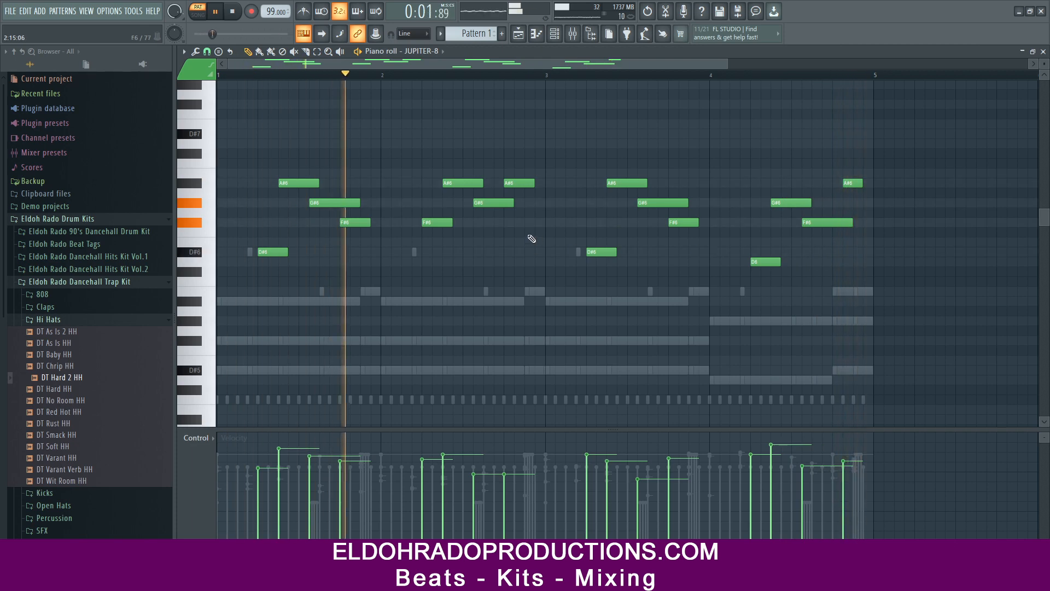
Switch from the JUPITER-8 notes to the piano roll of the DT Hard 2 HH channel and bring its hi-hat notes into view.
{"action": "left_click", "coordinate": [1043, 51]}
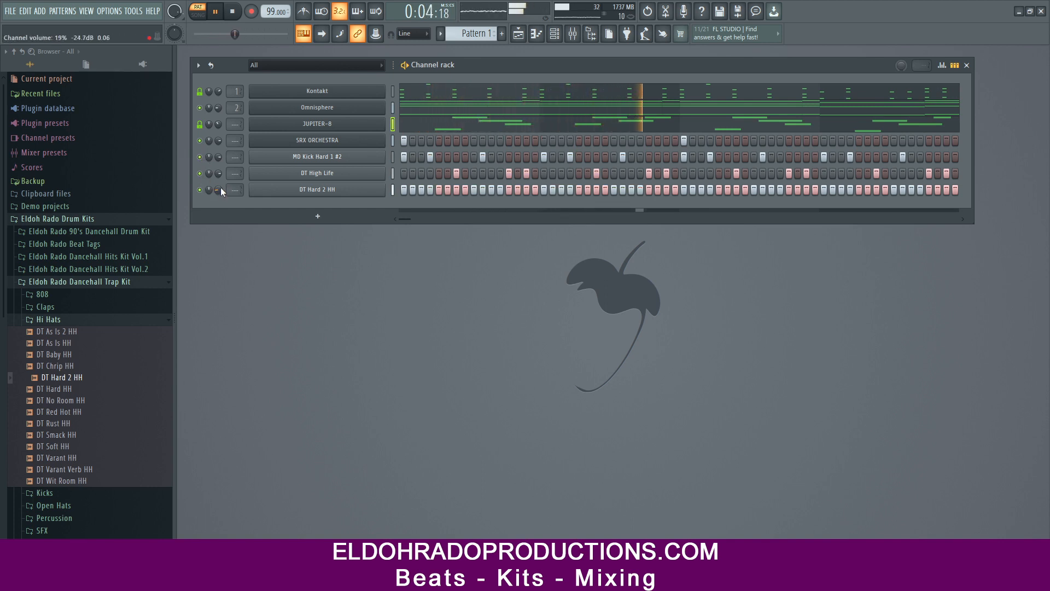
{"action": "right_click", "coordinate": [382, 189]}
{"action": "left_click", "coordinate": [411, 188]}
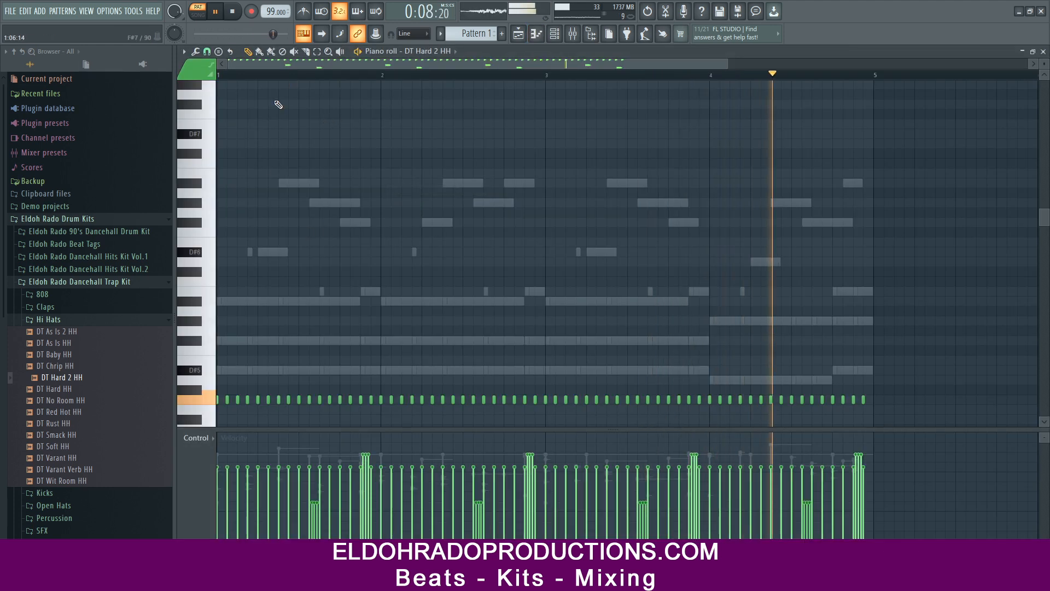
{"action": "scroll", "coordinate": [260, 273], "scroll_direction": "down", "scroll_amount": 5}
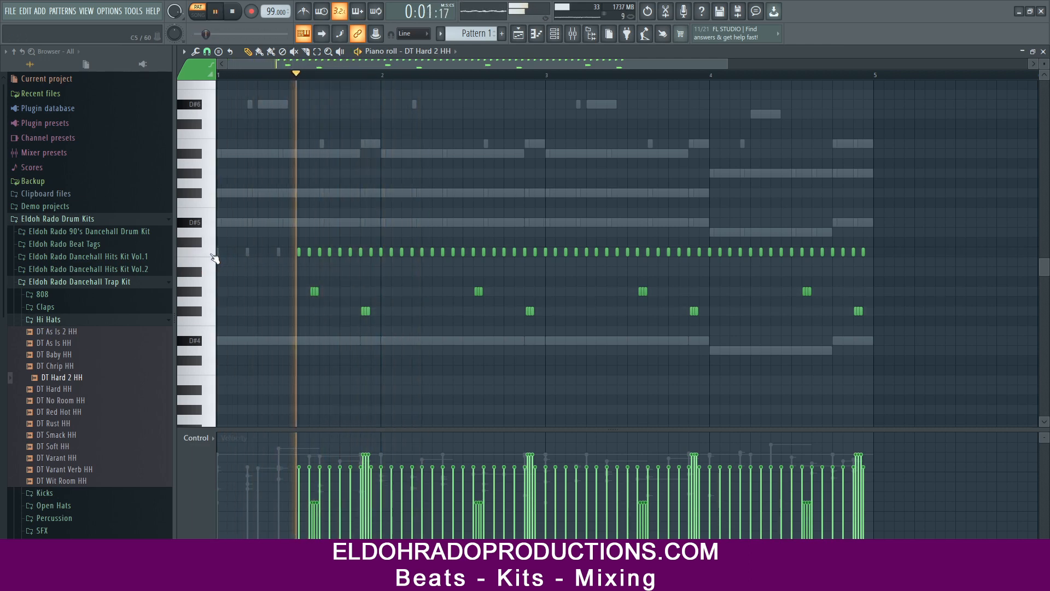
Try the pattern without the first eight C5 hi-hat notes of bars 1 and 2, and undo the deletions.
{"action": "key", "text": "space"}
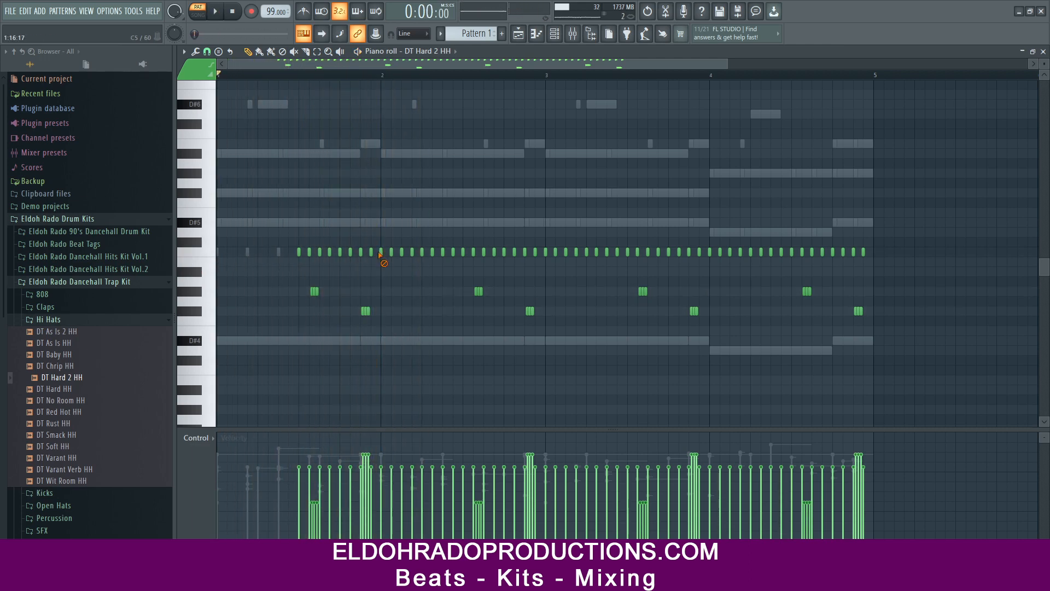
{"action": "left_click_drag", "start_coordinate": [381, 254], "coordinate": [450, 254]}
{"action": "key", "text": "space"}
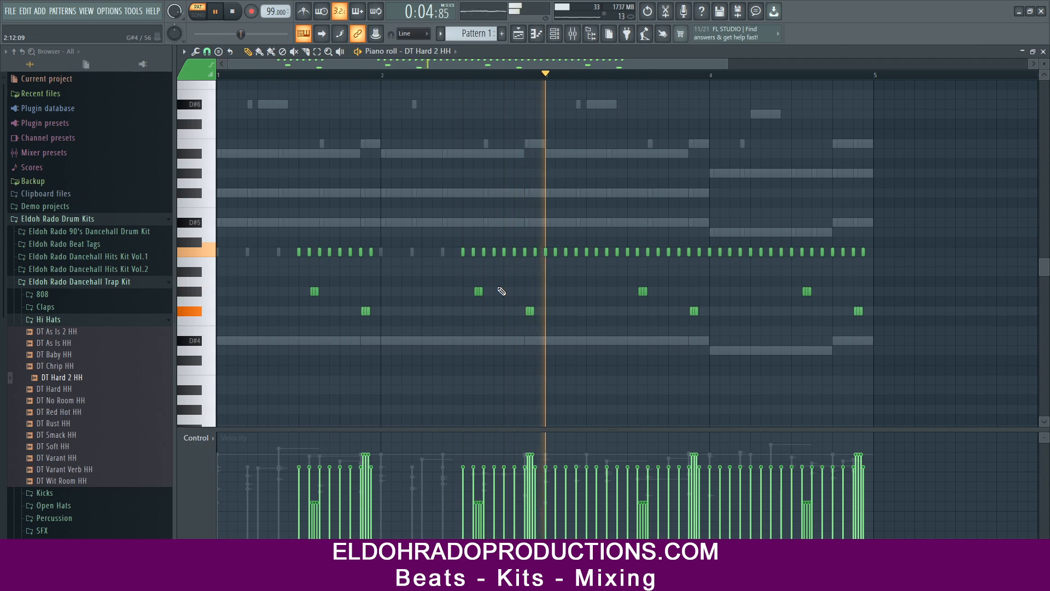
{"action": "key", "text": "space"}
{"action": "key", "text": "ctrl+alt+z"}
{"action": "key", "text": "ctrl+alt+z"}
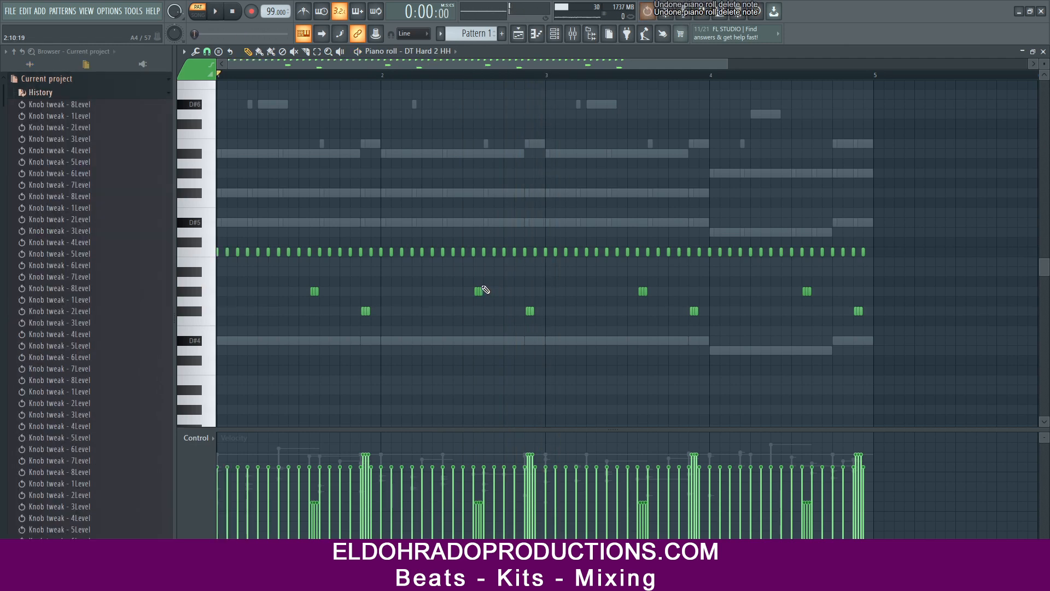
Delete the first five C5 hi-hat notes of bars 1 and 2, checking each gap with playback.
{"action": "key", "text": "space"}
{"action": "key", "text": "space"}
{"action": "right_click", "coordinate": [258, 252]}
{"action": "key", "text": "space"}
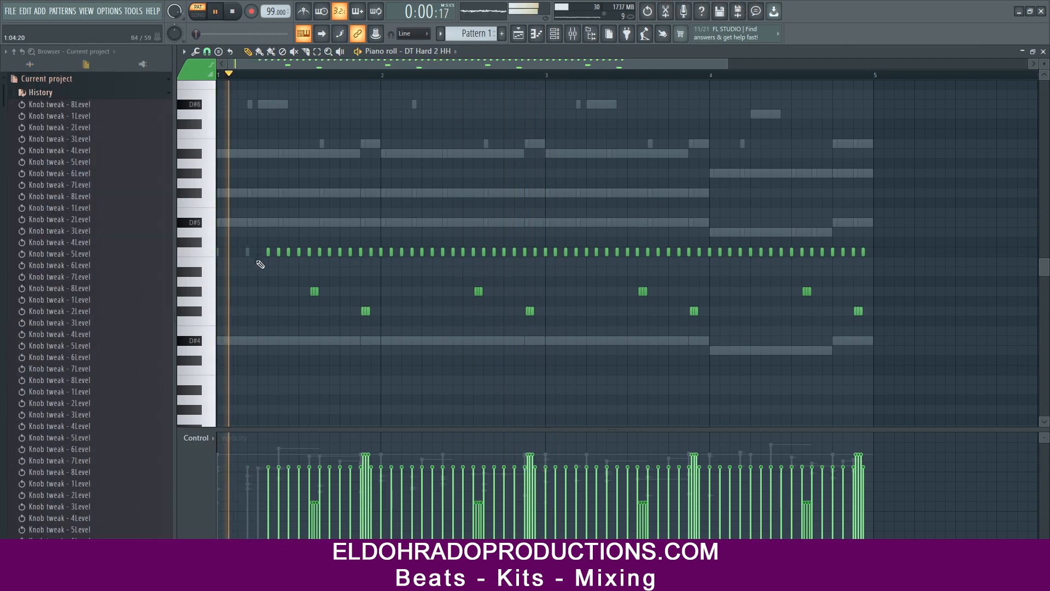
{"action": "key", "text": "space"}
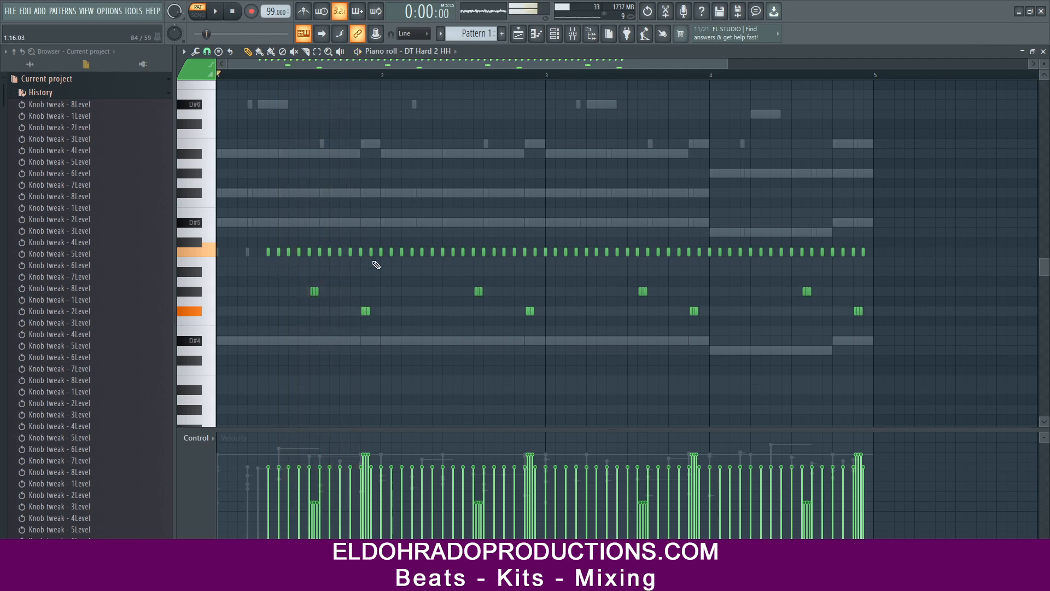
{"action": "right_click", "coordinate": [383, 253]}
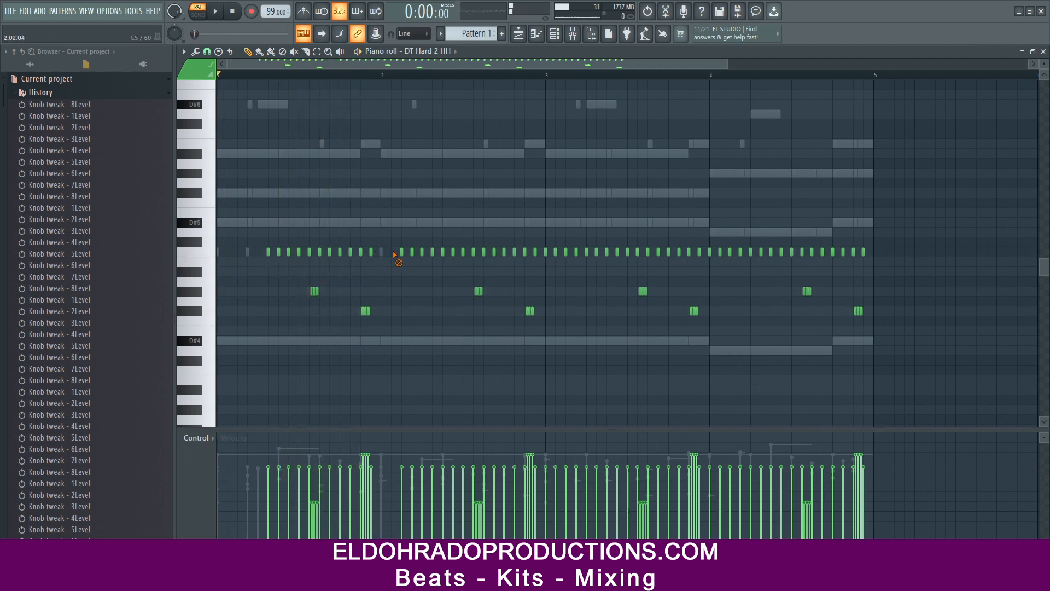
{"action": "key", "text": "space"}
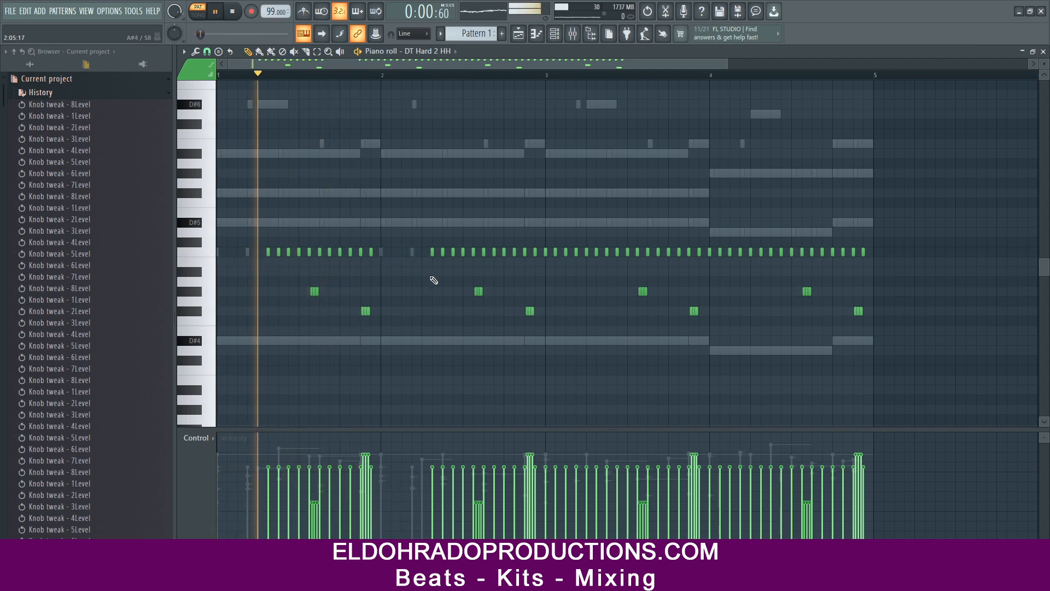
{"action": "key", "text": "space"}
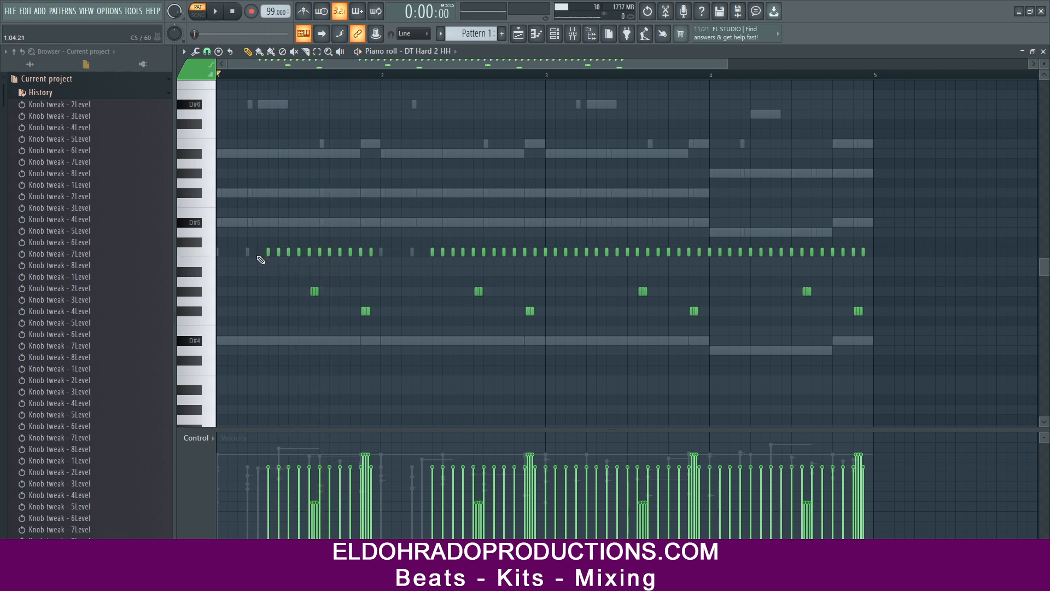
Restore the fifth C5 hi-hat note in bars 1 and 2, and delete the first four in bars 3 and 4.
{"action": "left_click", "coordinate": [423, 256]}
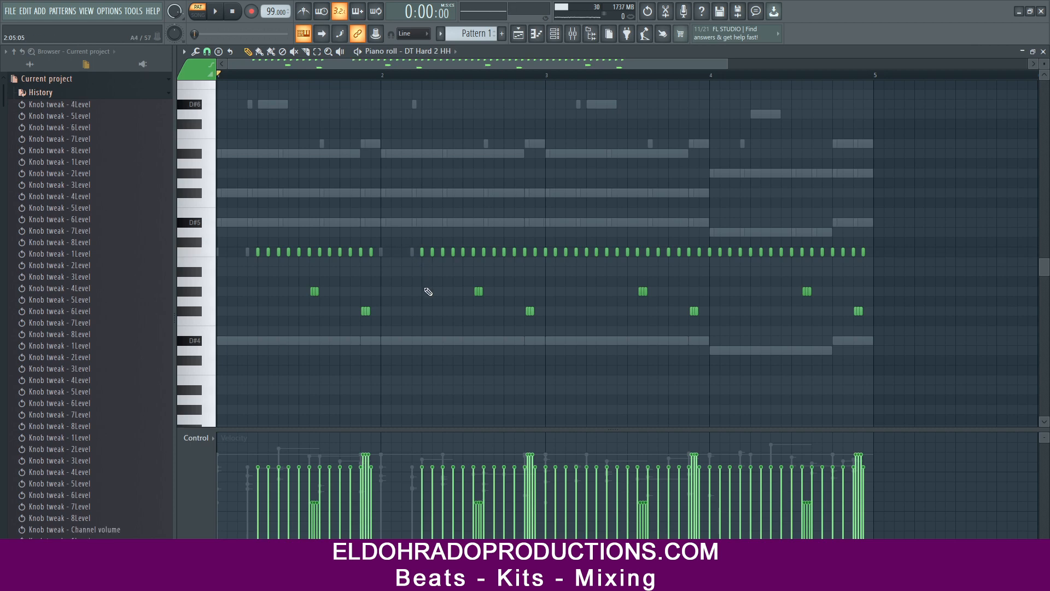
{"action": "key", "text": "space"}
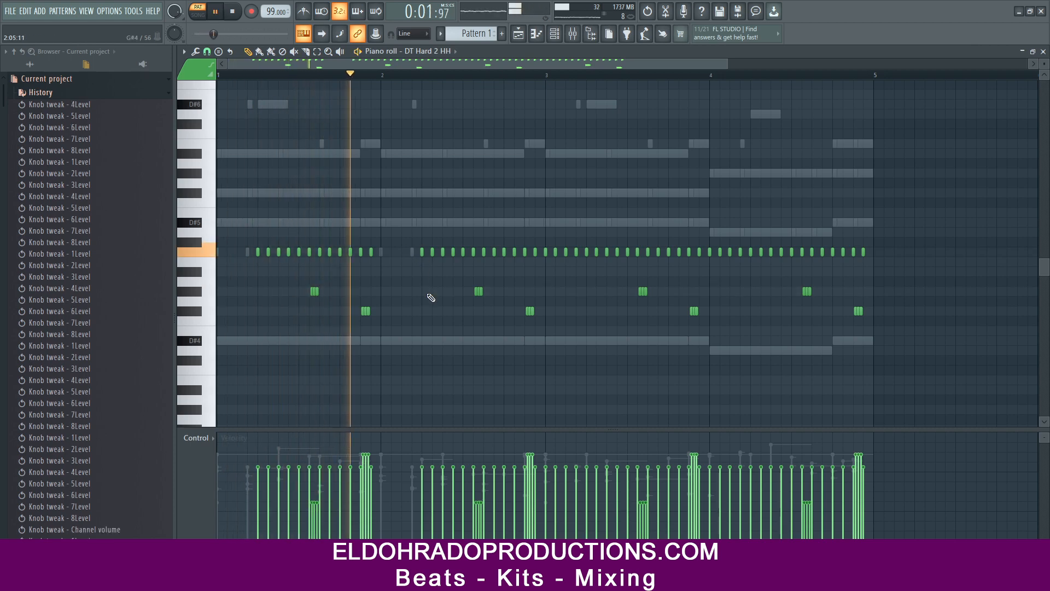
{"action": "right_click", "coordinate": [549, 255]}
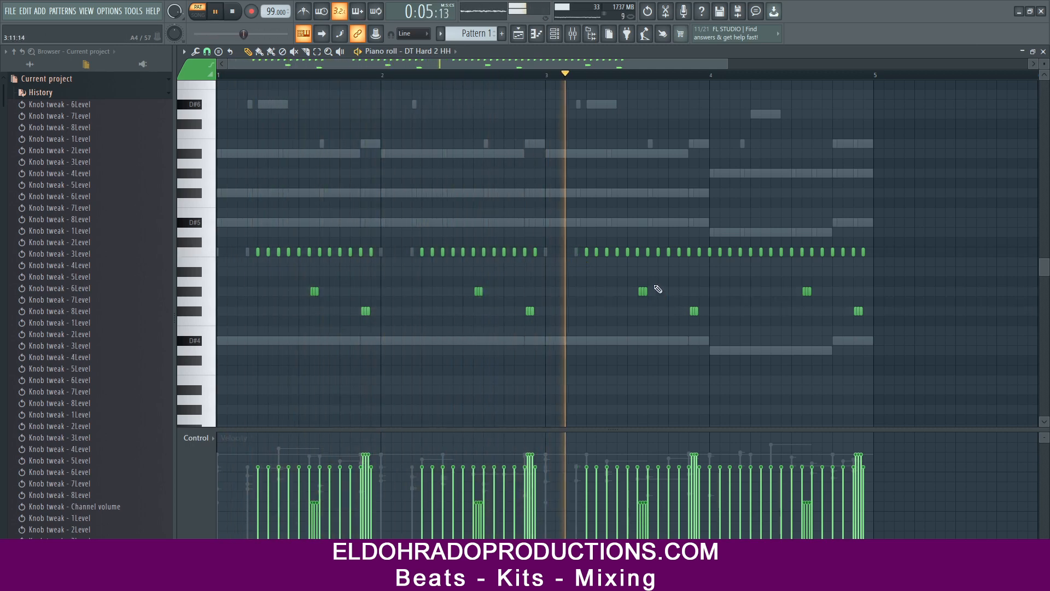
{"action": "right_click", "coordinate": [720, 255]}
{"action": "right_click", "coordinate": [741, 253]}
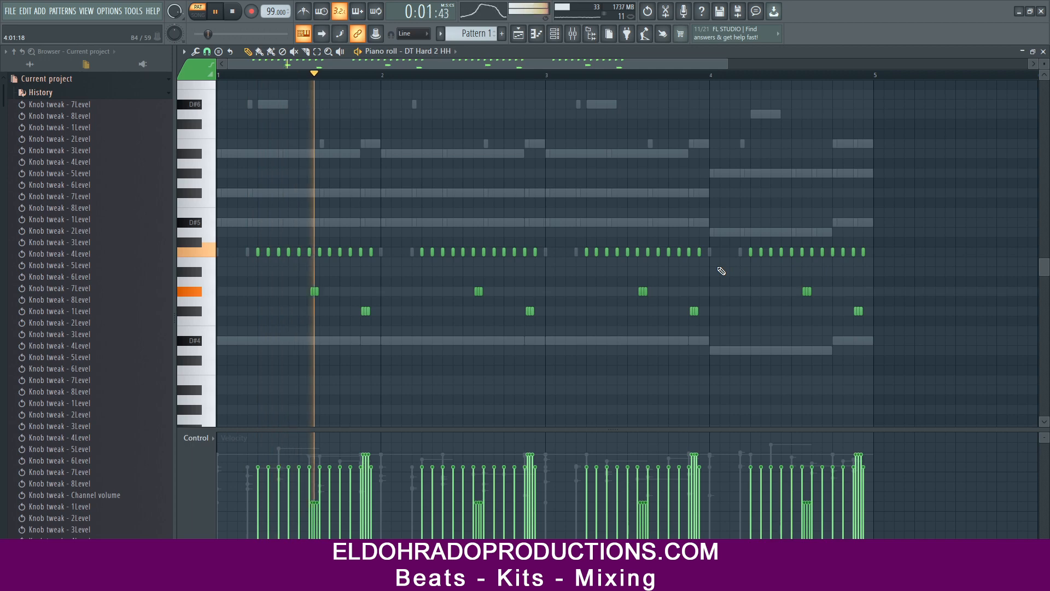
{"action": "left_click", "coordinate": [1042, 51]}
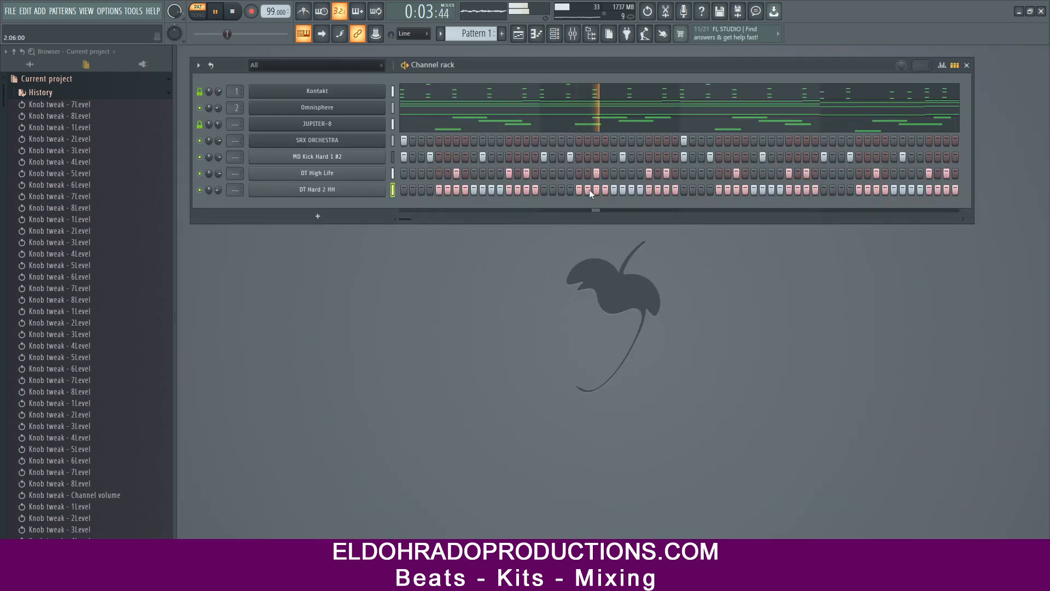
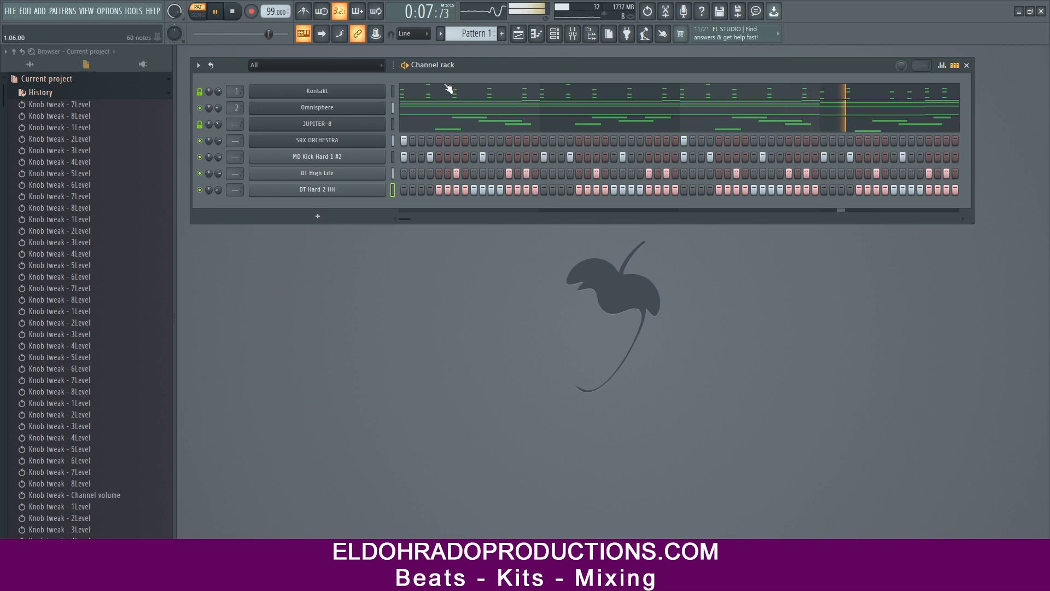
Add a second SRX ORCHESTRA channel to the channel rack and look through its patch categories.
{"action": "left_click_drag", "start_coordinate": [456, 64], "coordinate": [456, 89]}
{"action": "left_click", "coordinate": [332, 245]}
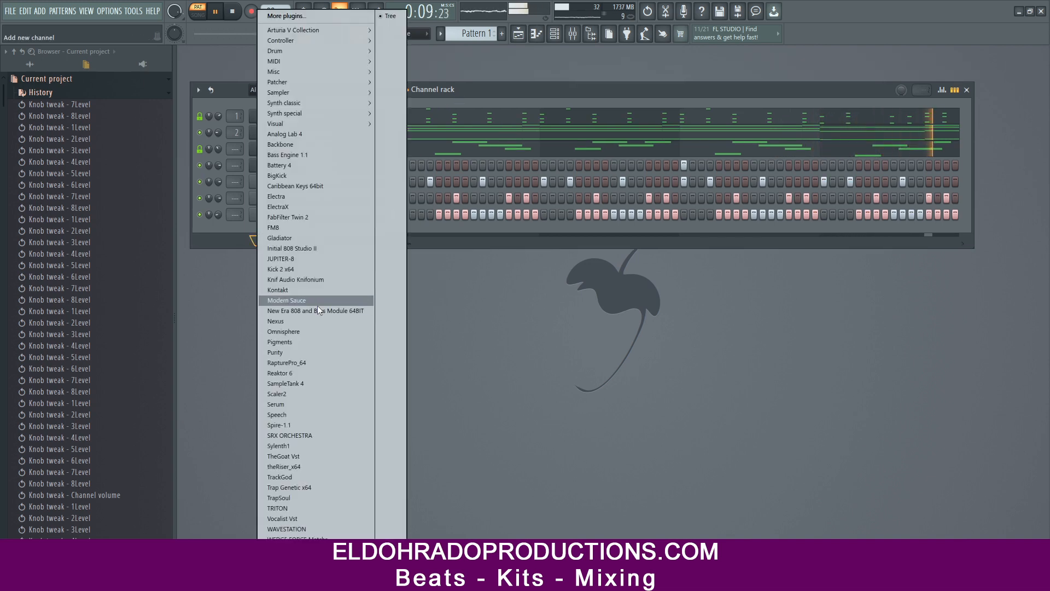
{"action": "left_click", "coordinate": [324, 438]}
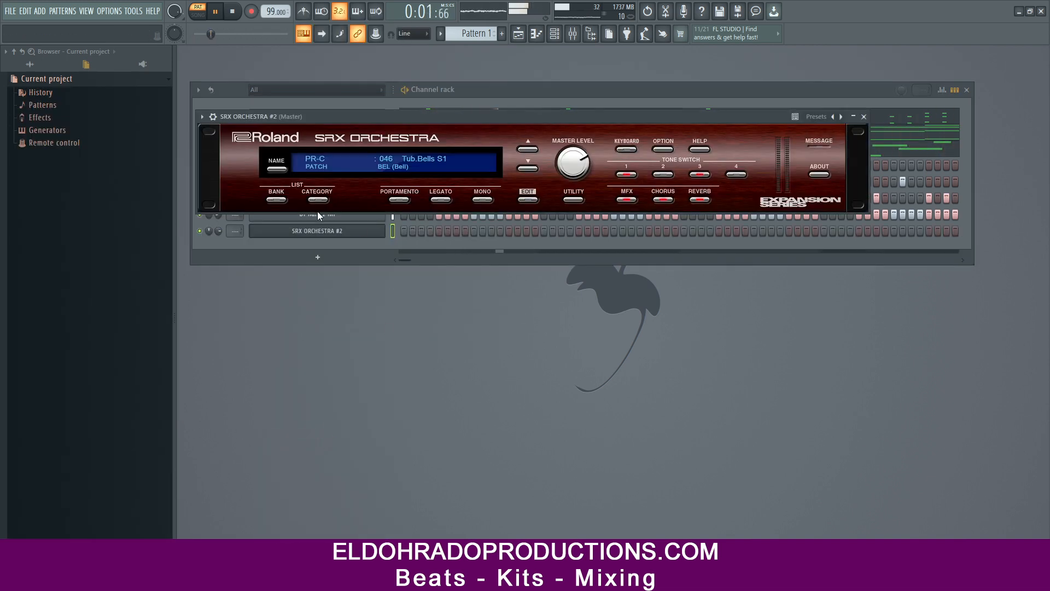
{"action": "left_click", "coordinate": [316, 200]}
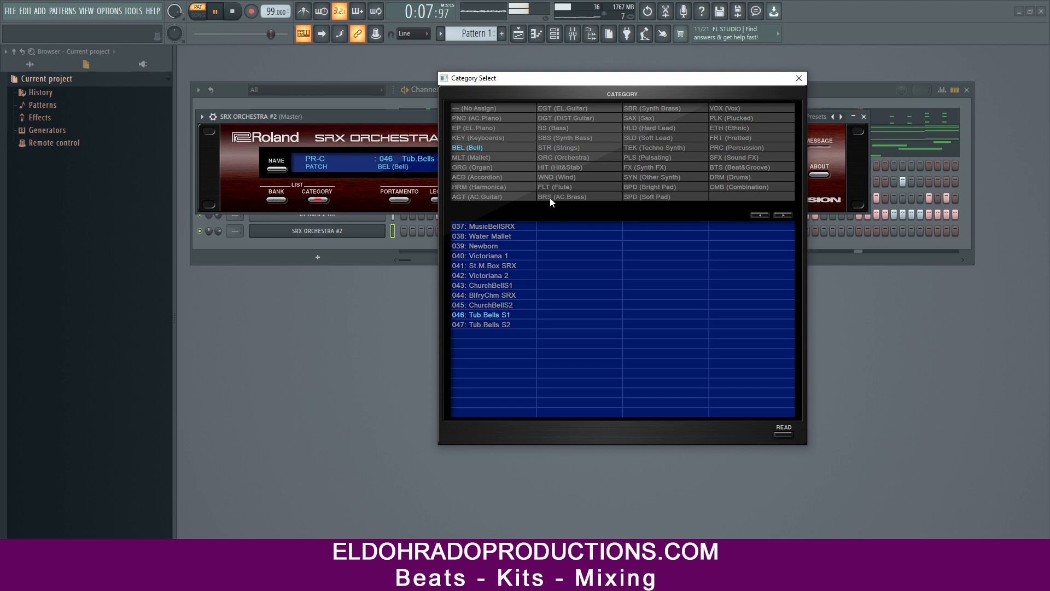
{"action": "left_click", "coordinate": [799, 78]}
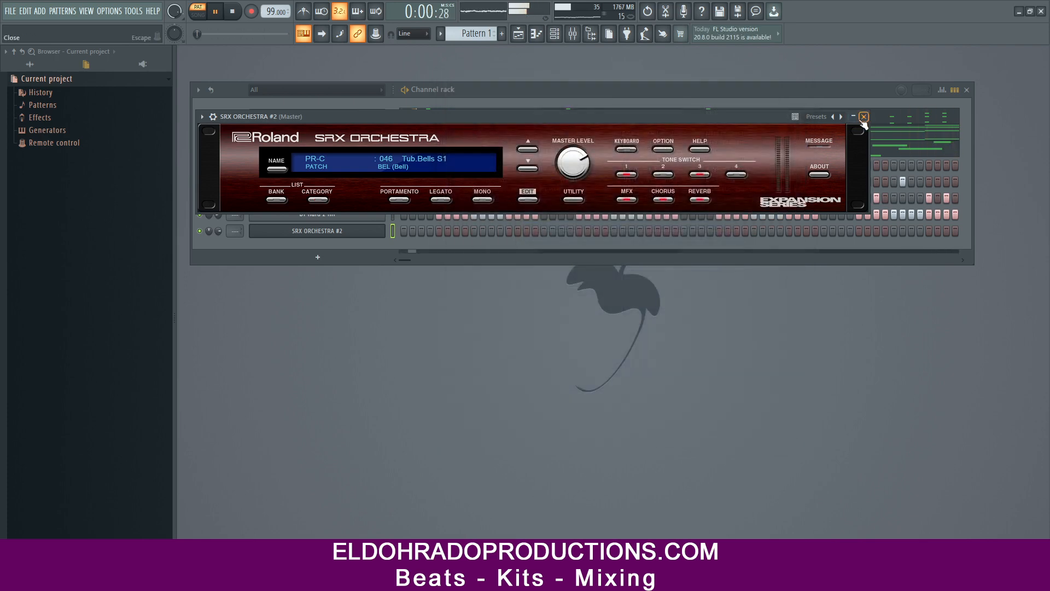
Replace the SRX ORCHESTRA #2 channel with Kontakt, hide its detailed settings and place its window above the channel rack.
{"action": "left_click", "coordinate": [338, 232]}
{"action": "right_click", "coordinate": [345, 232]}
{"action": "mouse_move", "coordinate": [414, 315]}
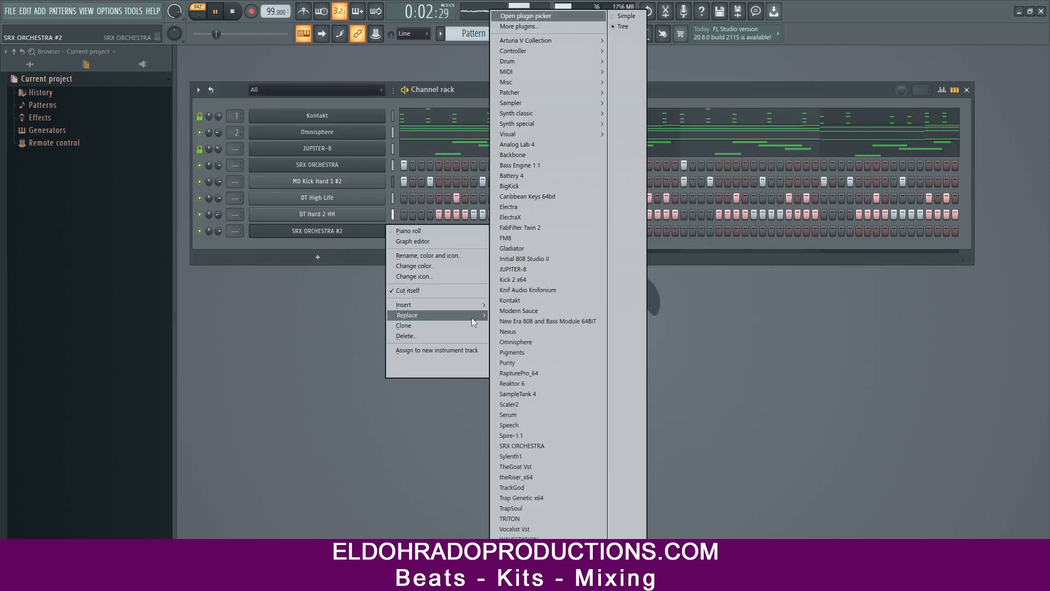
{"action": "left_click", "coordinate": [522, 300]}
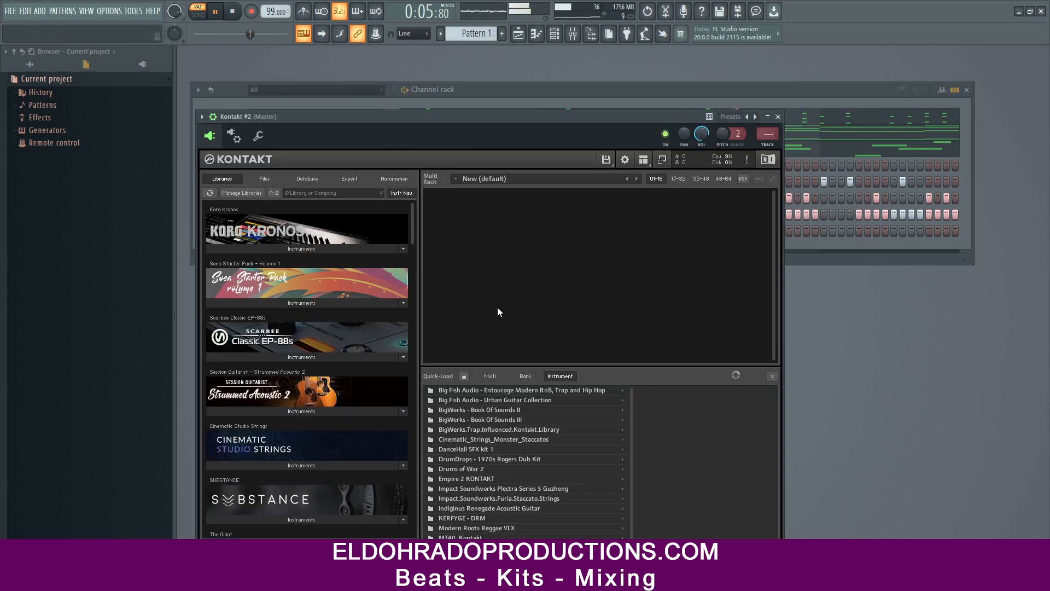
{"action": "left_click_drag", "start_coordinate": [424, 118], "coordinate": [475, 87]}
{"action": "left_click", "coordinate": [263, 86]}
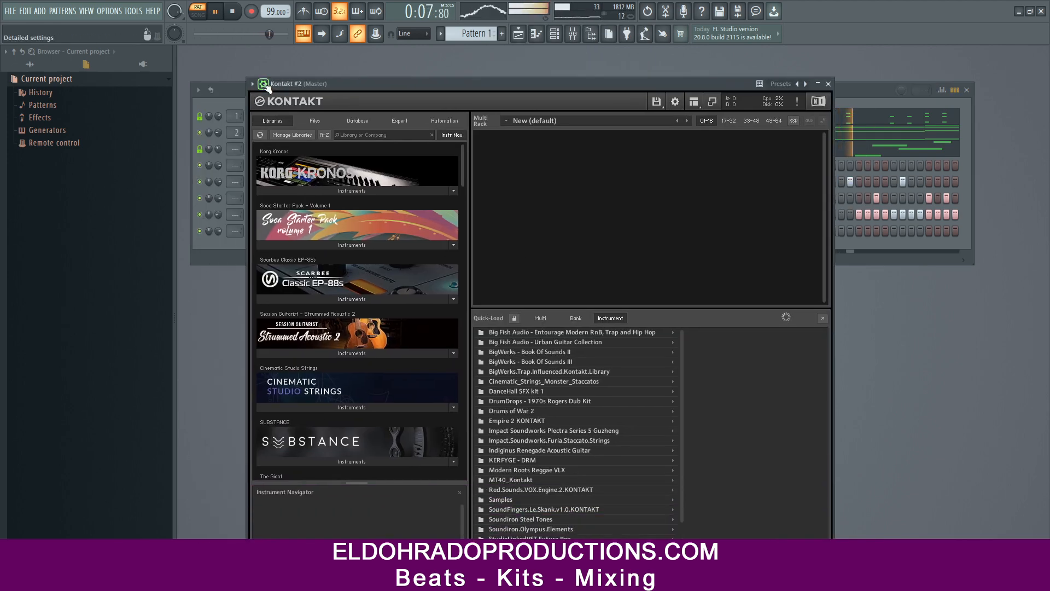
{"action": "left_click_drag", "start_coordinate": [318, 84], "coordinate": [308, 59]}
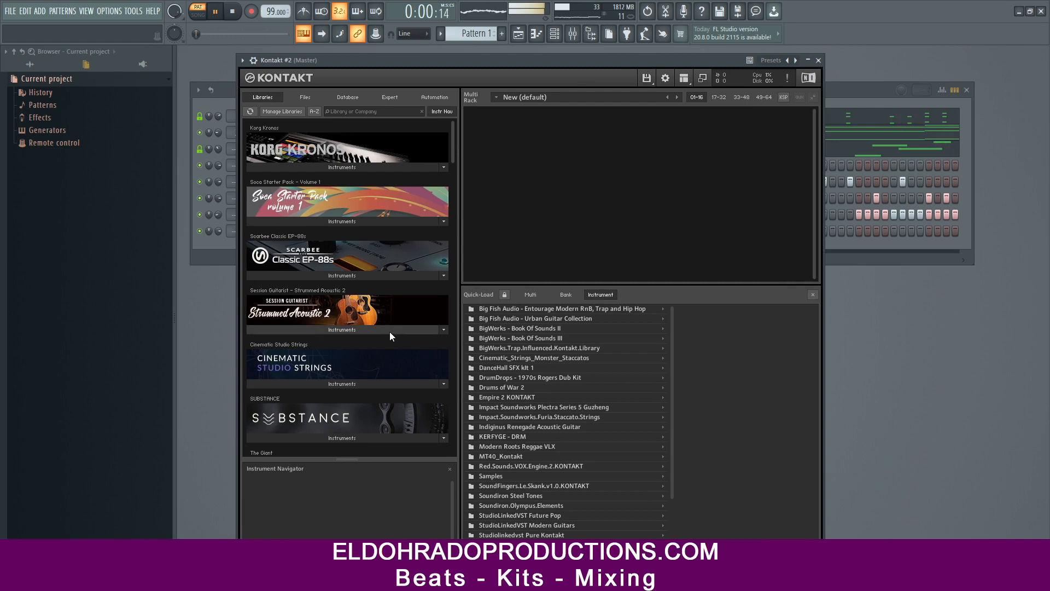
Load Soprano Legato.nki from the Voices of Rapture library into Kontakt and hide the Quick-Load browser.
{"action": "scroll", "coordinate": [389, 332], "scroll_direction": "down", "scroll_amount": 15}
{"action": "scroll", "coordinate": [389, 332], "scroll_direction": "down", "scroll_amount": 15}
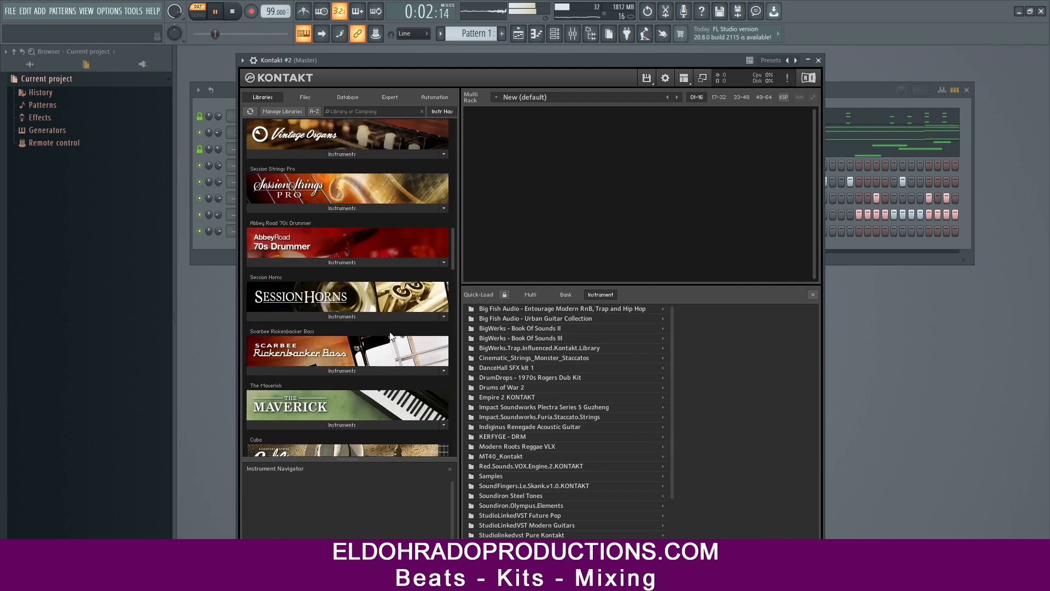
{"action": "scroll", "coordinate": [389, 331], "scroll_direction": "down", "scroll_amount": 1}
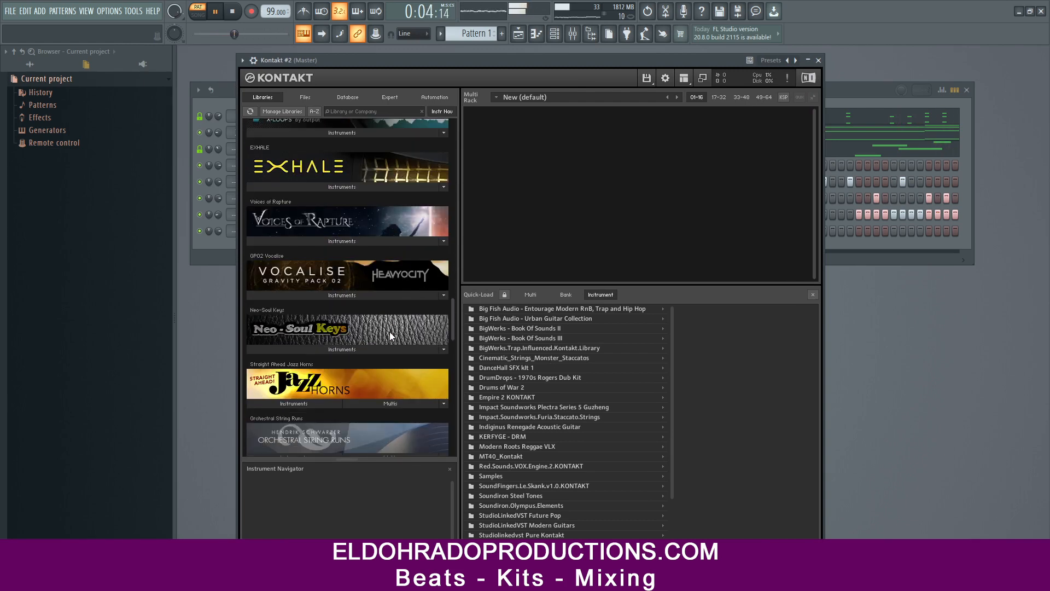
{"action": "left_click", "coordinate": [343, 240]}
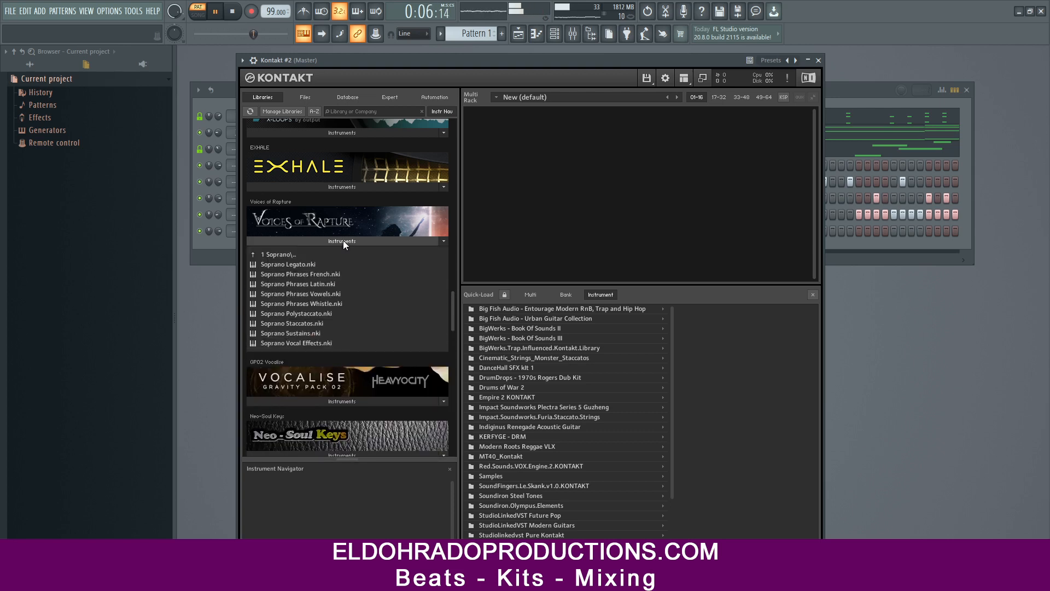
{"action": "left_click_drag", "start_coordinate": [275, 266], "coordinate": [676, 215]}
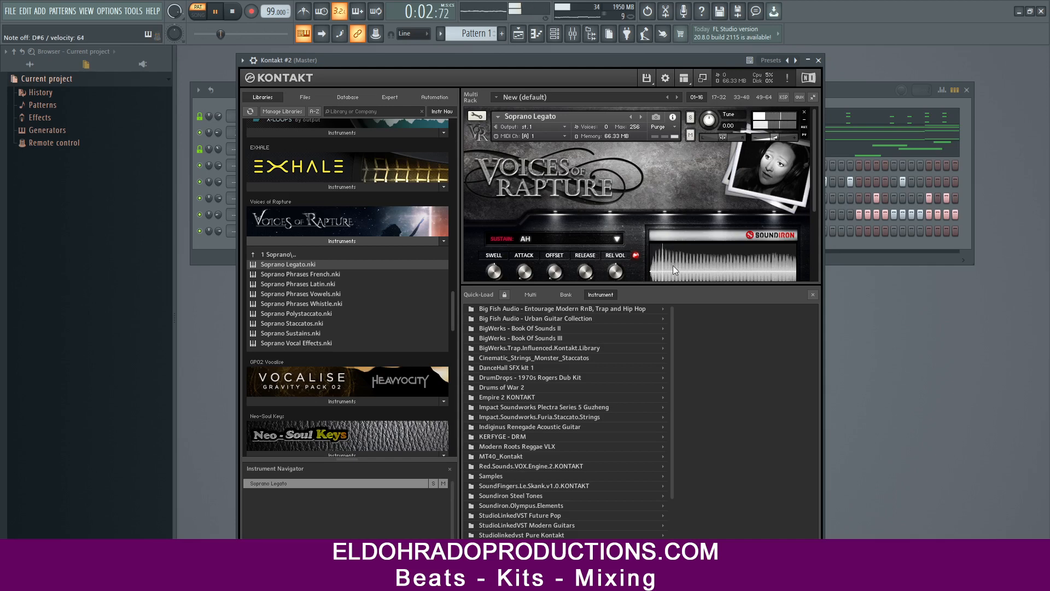
{"action": "left_click", "coordinate": [812, 296]}
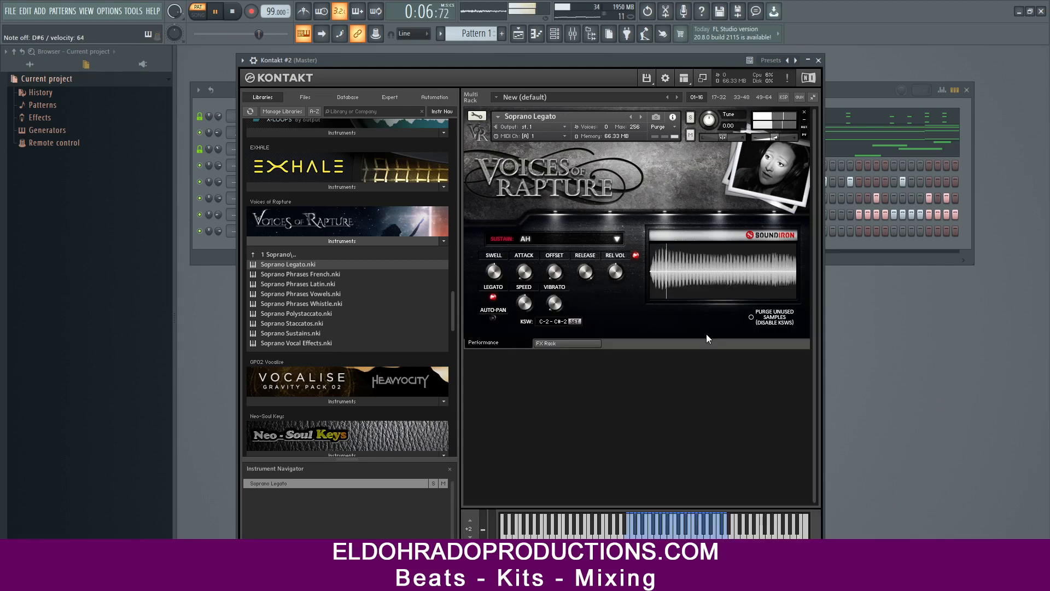
Close the Kontakt window, stop playback, and mute the DT Hard 2 HH and DT High Life channels.
{"action": "left_click", "coordinate": [819, 61]}
{"action": "key", "text": "space"}
{"action": "right_click", "coordinate": [370, 239]}
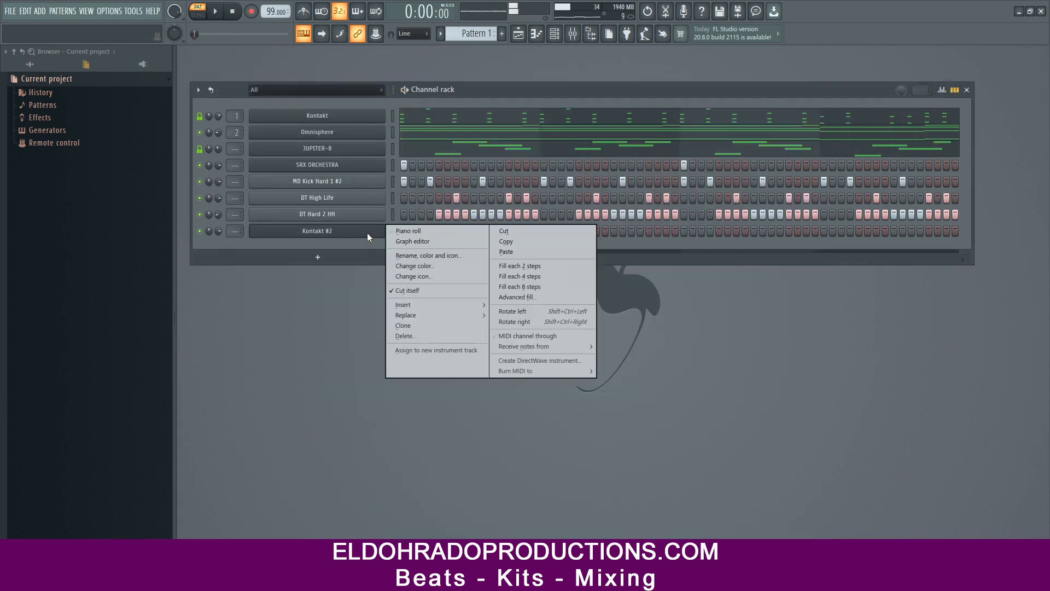
{"action": "left_click", "coordinate": [201, 215]}
{"action": "left_click", "coordinate": [199, 198]}
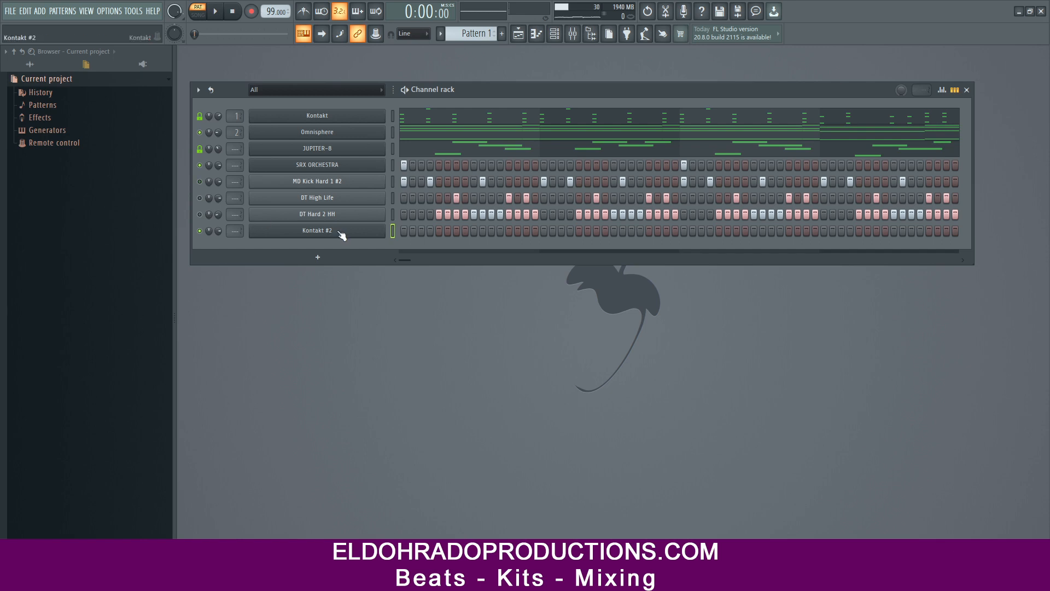
In Kontakt #2's piano roll, place a 14-step note at the start of bar 1 and raise it to D#5.
{"action": "right_click", "coordinate": [380, 225]}
{"action": "left_click", "coordinate": [458, 229]}
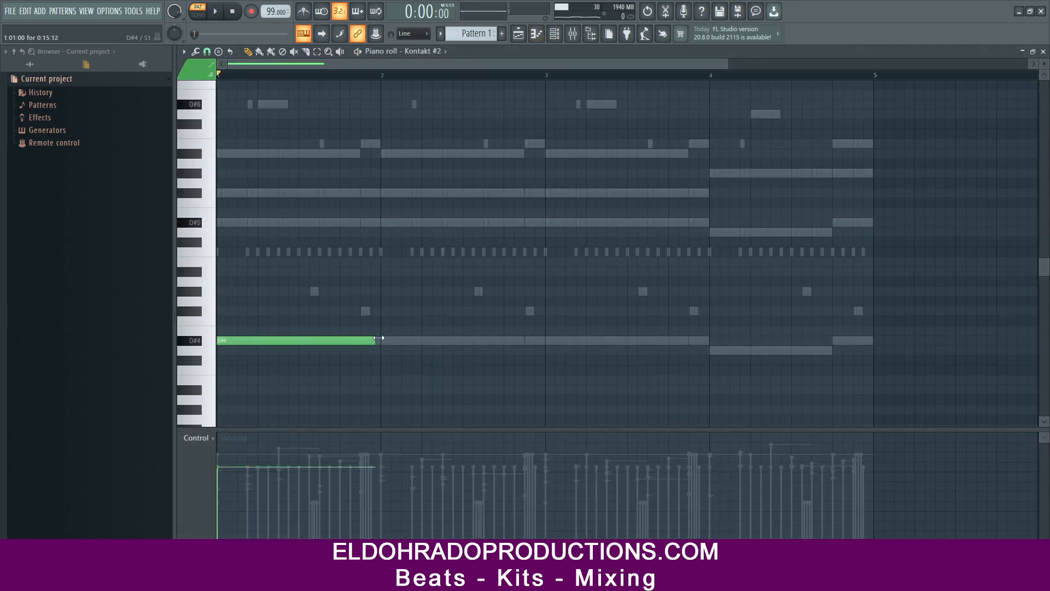
{"action": "left_click_drag", "start_coordinate": [361, 340], "coordinate": [363, 340]}
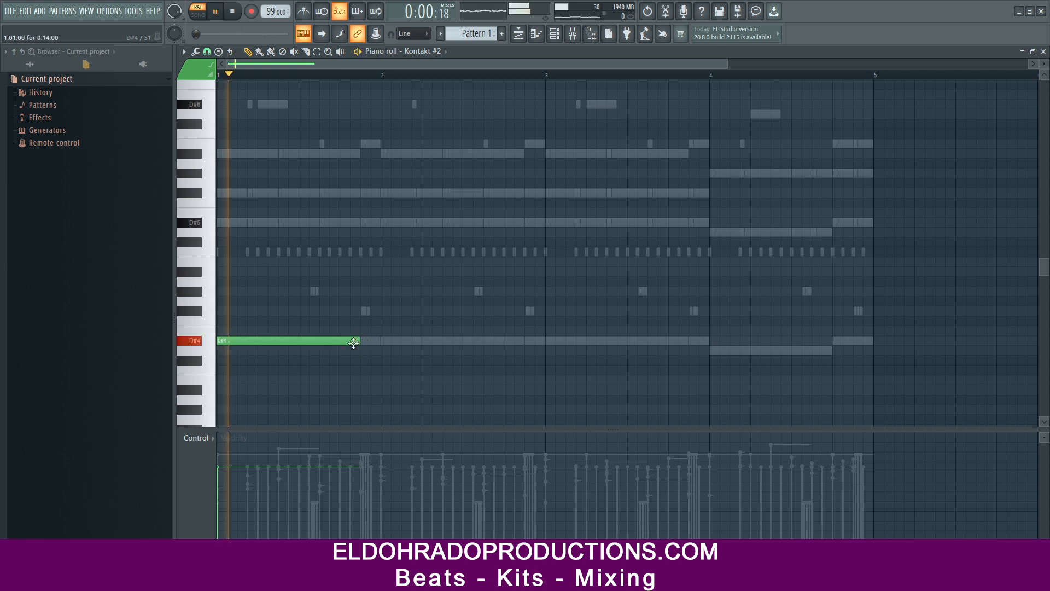
{"action": "left_click_drag", "start_coordinate": [282, 340], "coordinate": [276, 231]}
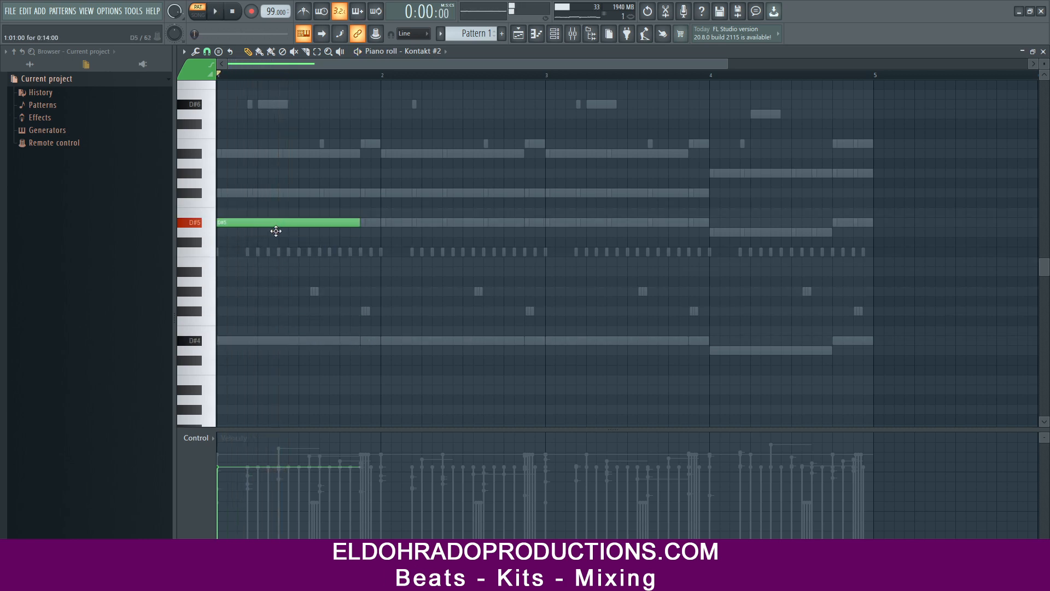
Audition the D#5 note against the pattern, delete it, stop playback and close the Kontakt #2 piano roll.
{"action": "key", "text": "space"}
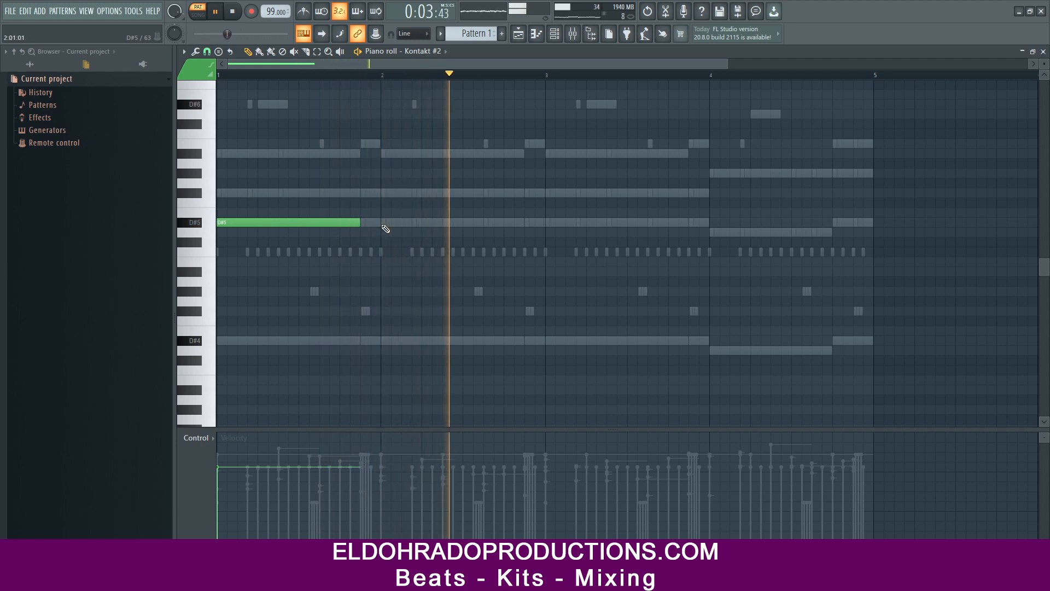
{"action": "key", "text": "space"}
{"action": "key", "text": "space"}
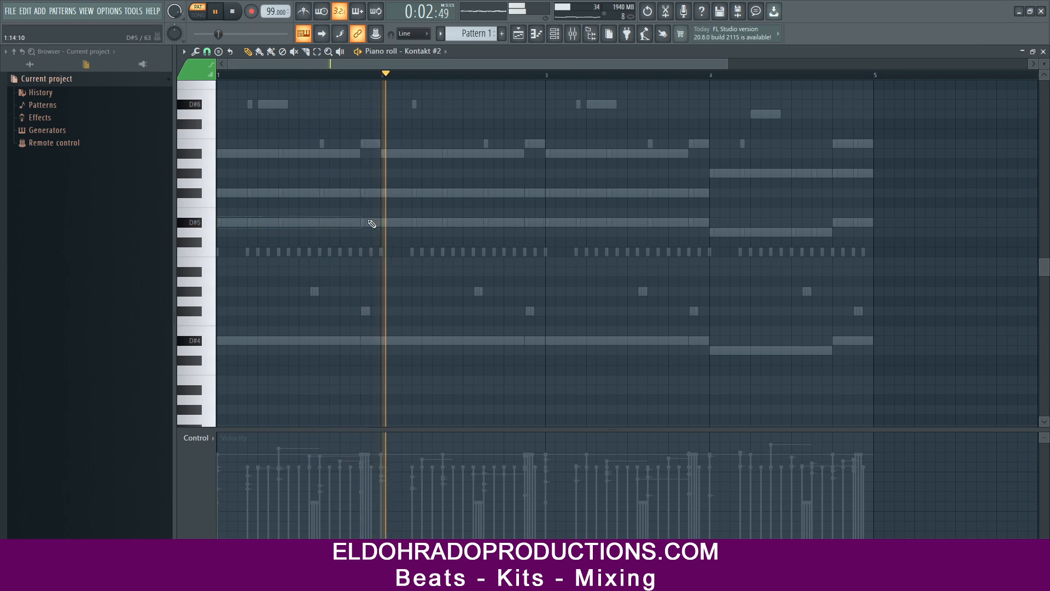
{"action": "key", "text": "space"}
{"action": "left_click", "coordinate": [1043, 51]}
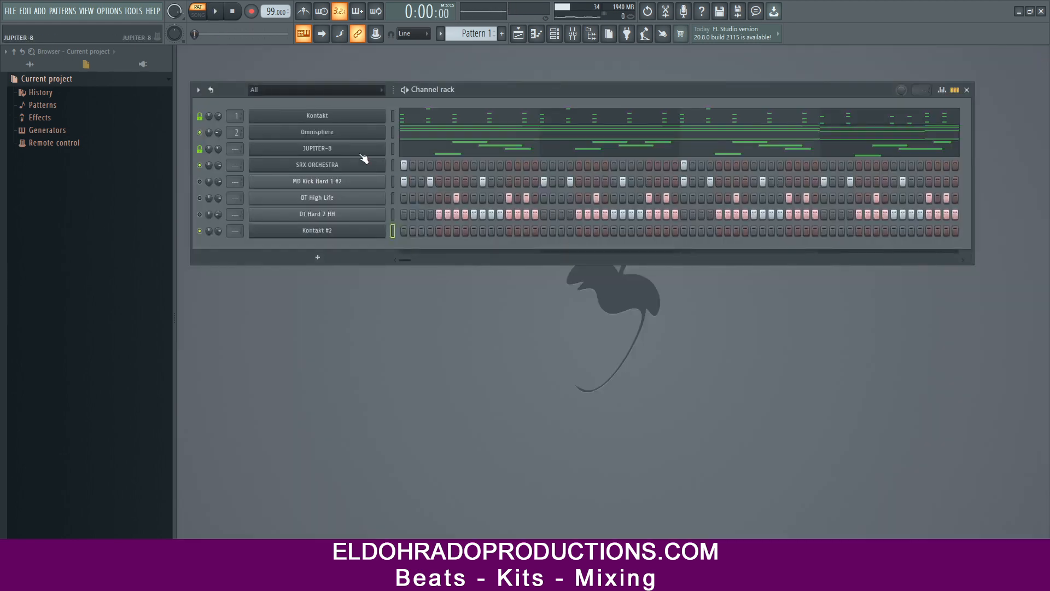
Copy the JUPITER-8 channel's notes into the Kontakt #2 channel and play the pattern.
{"action": "right_click", "coordinate": [383, 149]}
{"action": "left_click", "coordinate": [507, 159]}
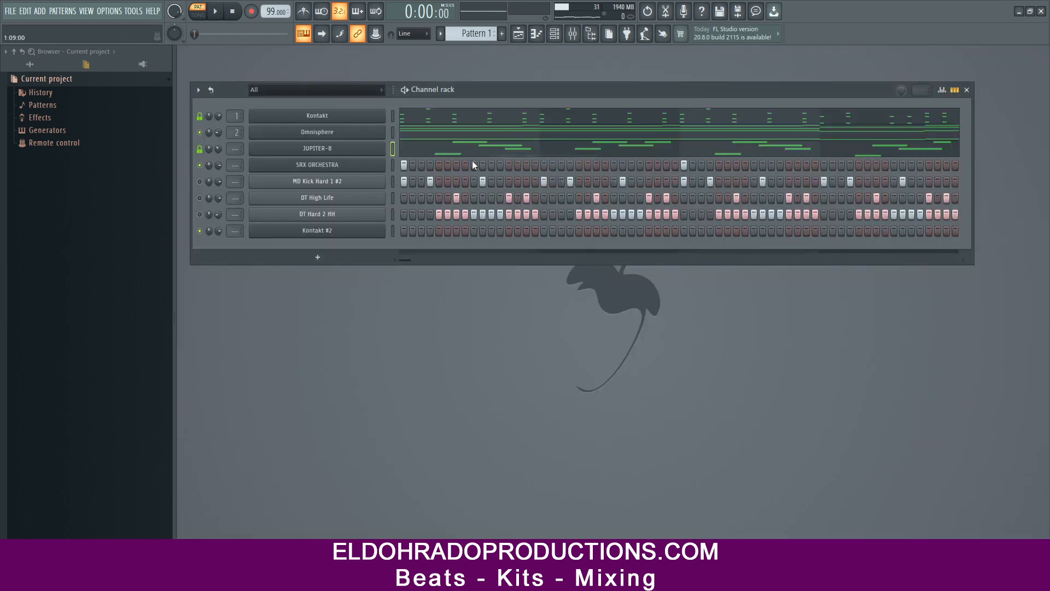
{"action": "right_click", "coordinate": [344, 228]}
{"action": "left_click", "coordinate": [502, 251]}
{"action": "key", "text": "space"}
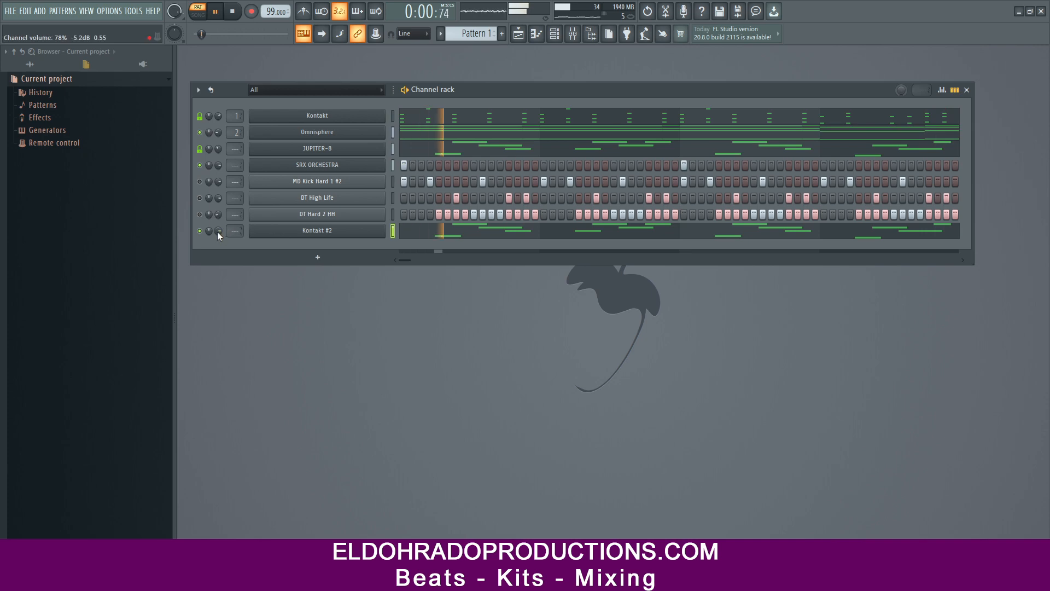
In the Kontakt #2 Soprano Legato instrument, change the sustain vowel to Oo and close the plugin window.
{"action": "left_click", "coordinate": [312, 230]}
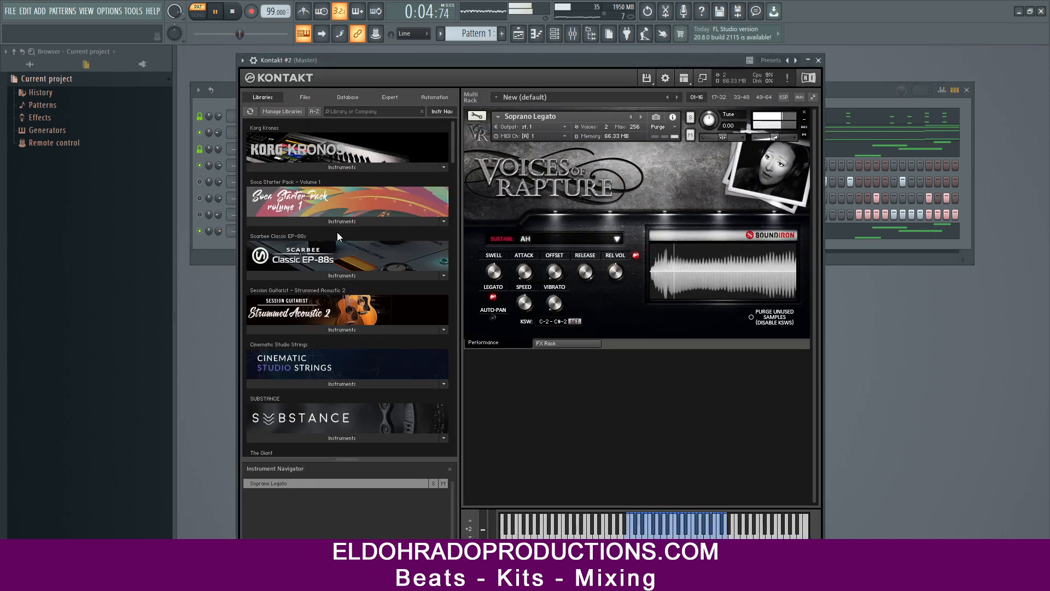
{"action": "left_click", "coordinate": [576, 237]}
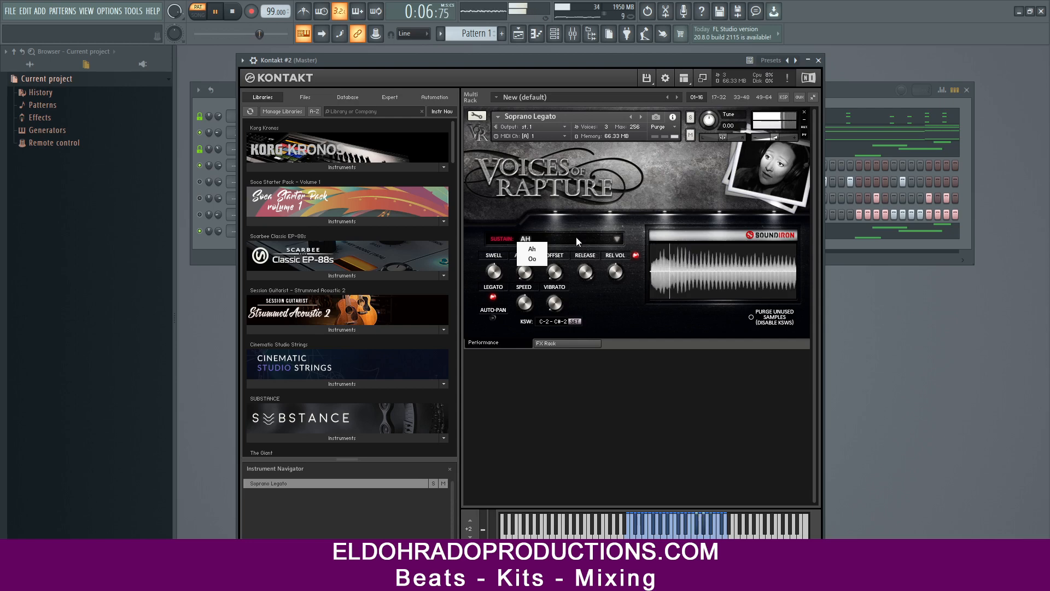
{"action": "left_click", "coordinate": [534, 260]}
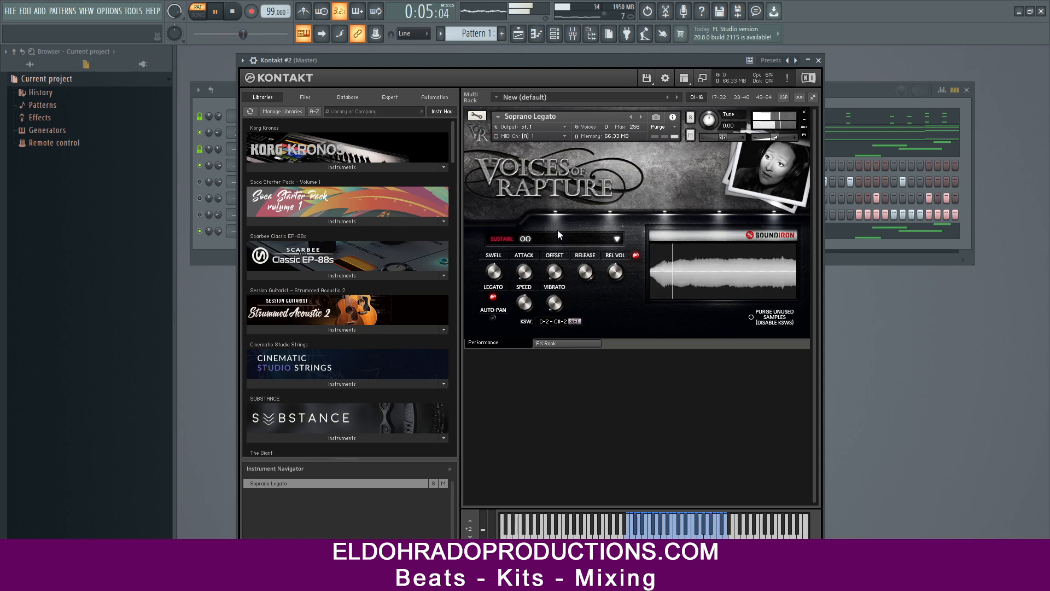
{"action": "left_click", "coordinate": [819, 60]}
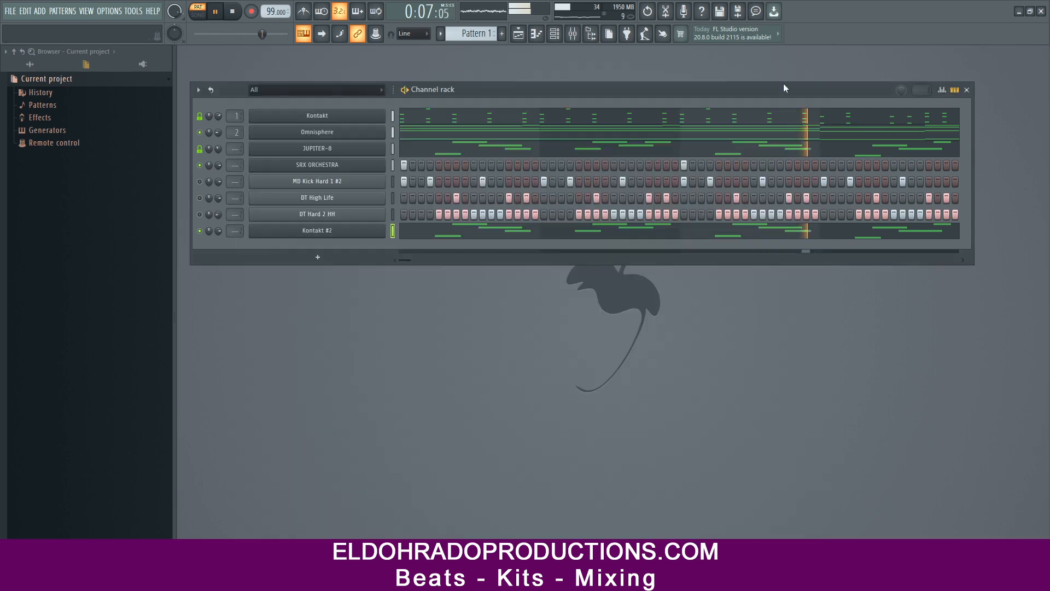
Solo the Kontakt #2 channel and try locking its active/mute state.
{"action": "right_click", "coordinate": [201, 232]}
{"action": "left_click", "coordinate": [204, 240]}
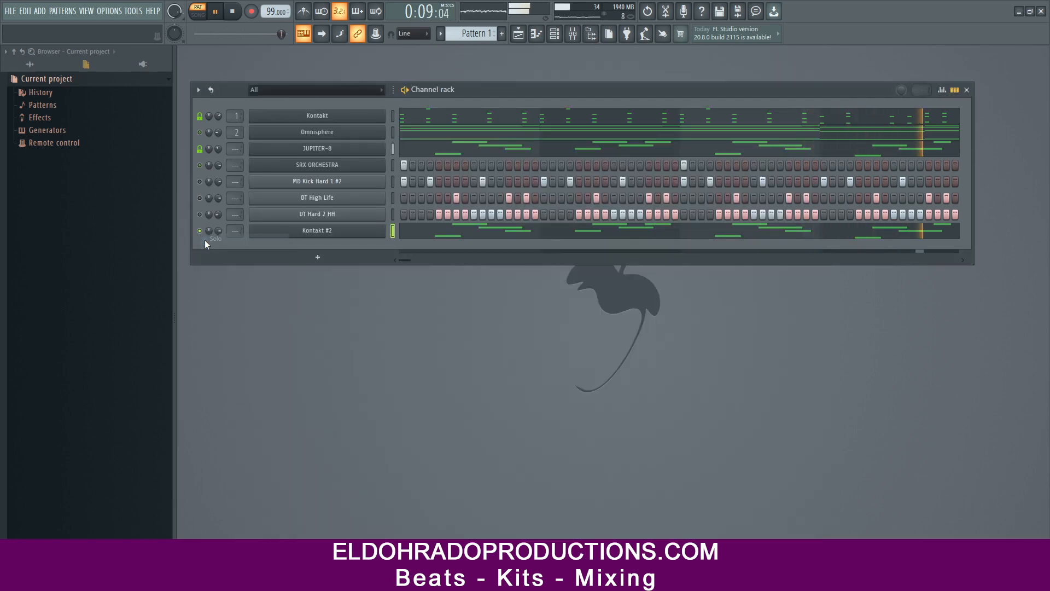
{"action": "right_click", "coordinate": [199, 231]}
{"action": "left_click", "coordinate": [208, 249]}
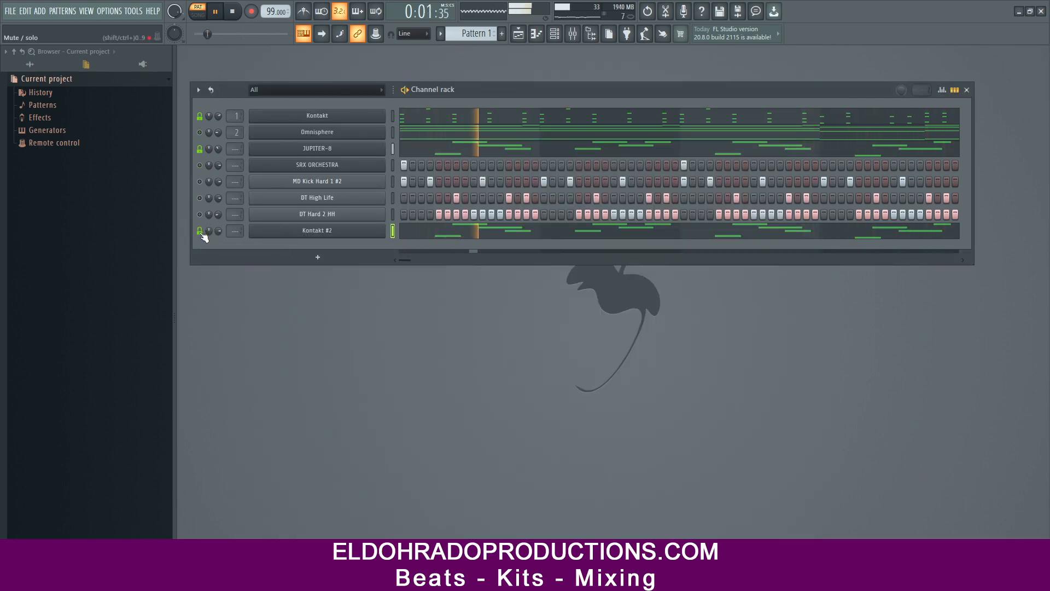
{"action": "right_click", "coordinate": [200, 231]}
{"action": "left_click", "coordinate": [207, 248]}
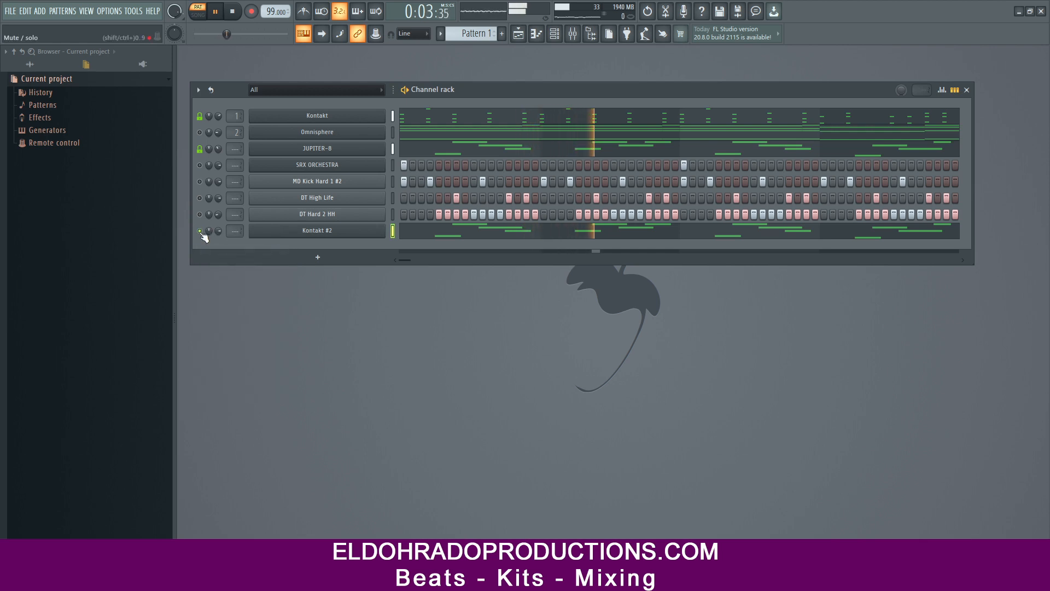
End Kontakt #2's solo to reactivate all channels, and slightly adjust its channel volume.
{"action": "right_click", "coordinate": [200, 231]}
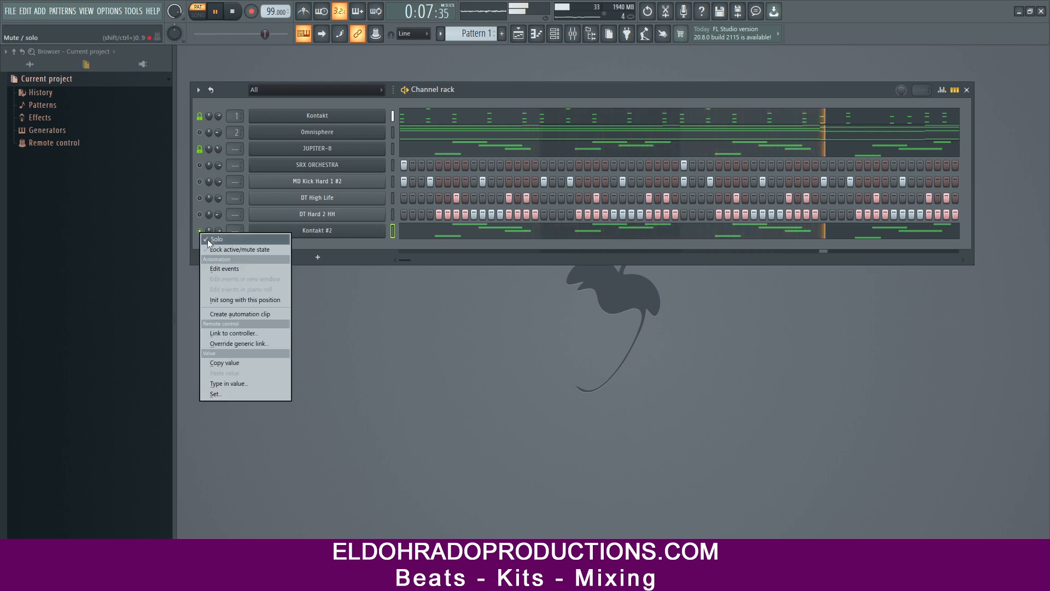
{"action": "left_click", "coordinate": [213, 240]}
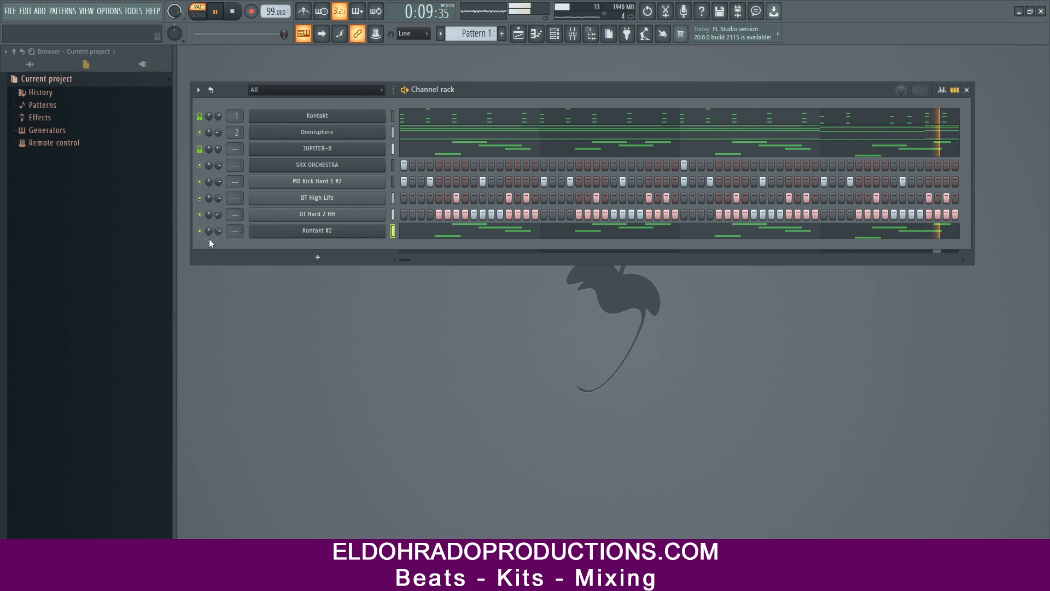
{"action": "left_click_drag", "start_coordinate": [218, 230], "coordinate": [219, 229]}
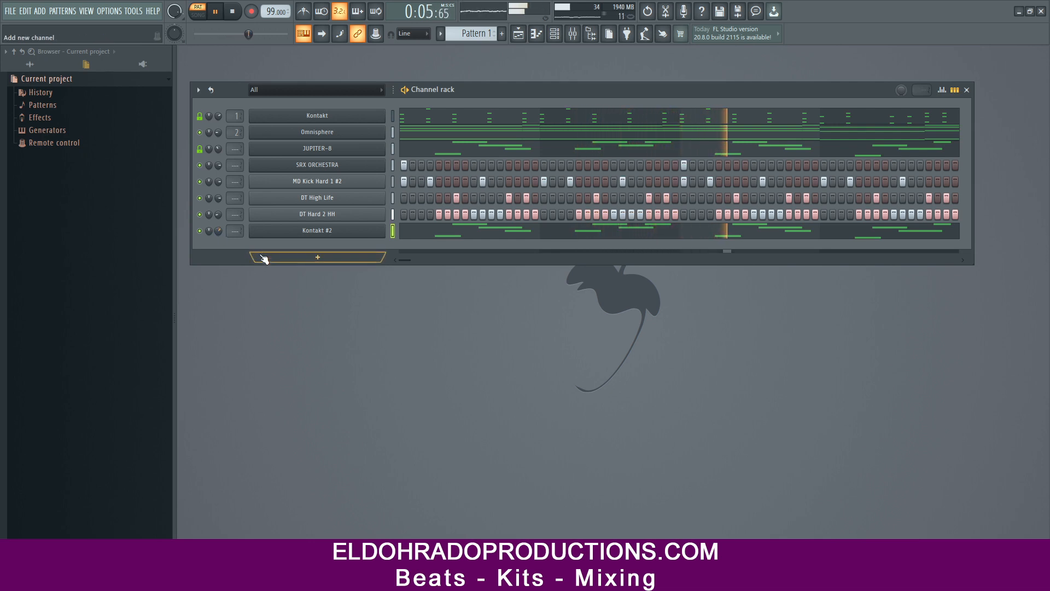
Rename the Kontakt #2 channel to Choir.
{"action": "right_click", "coordinate": [309, 231]}
{"action": "left_click", "coordinate": [419, 255]}
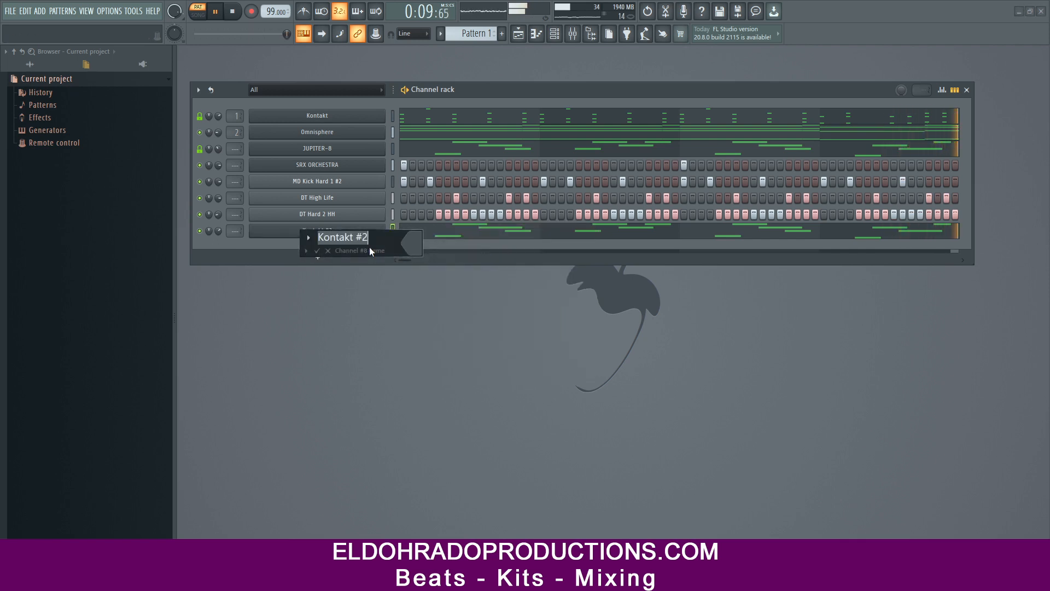
{"action": "type", "text": "Choir"}
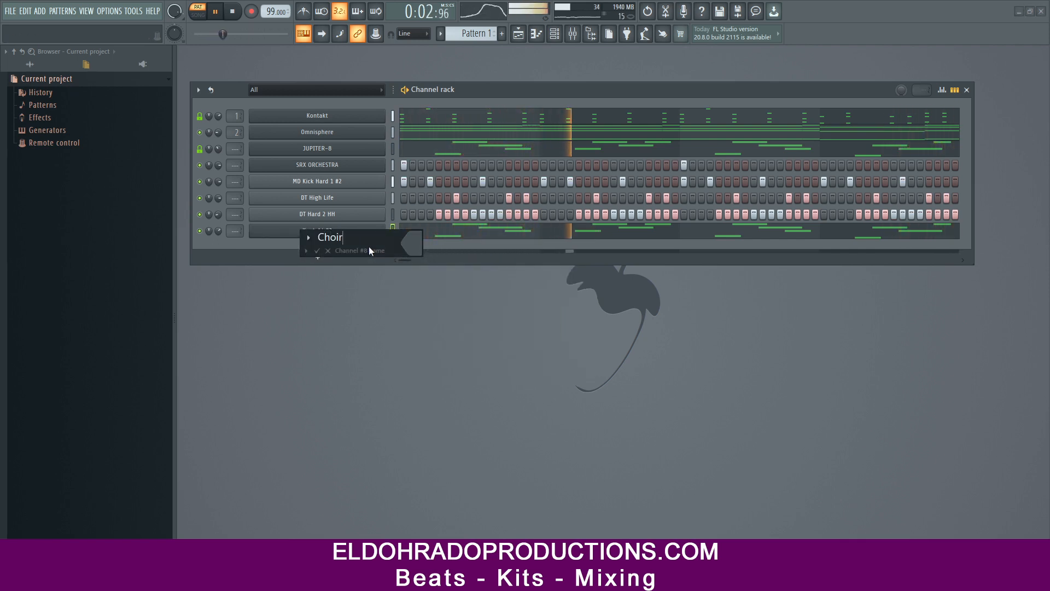
{"action": "key", "text": "Return"}
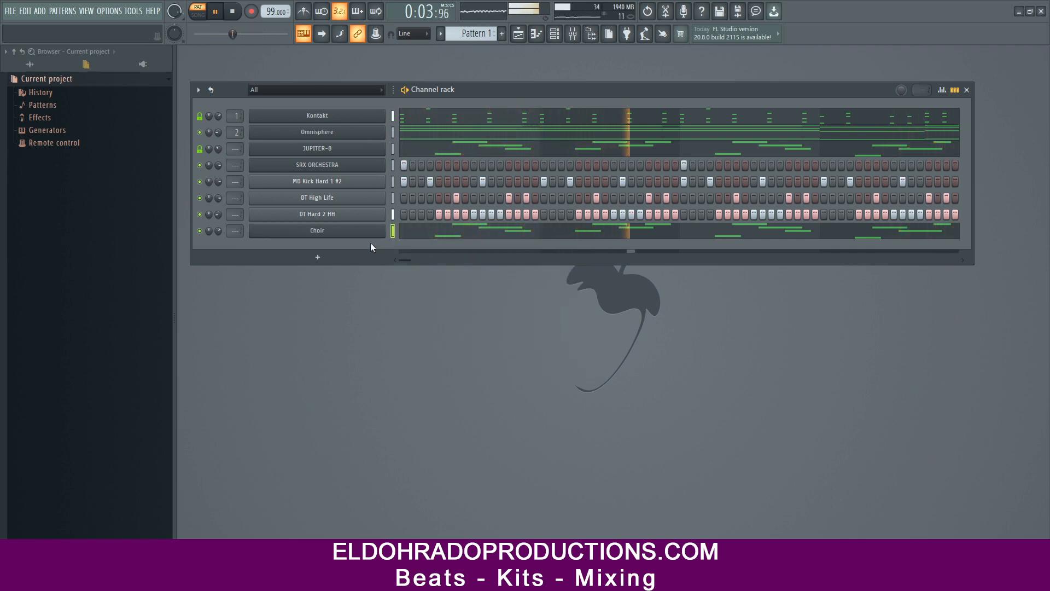
In Choir's piano roll, move bar 4's last A#6 note one step earlier and lengthen it, shorten the preceding F#6 note, and close the editor.
{"action": "right_click", "coordinate": [370, 232]}
{"action": "left_click", "coordinate": [402, 231]}
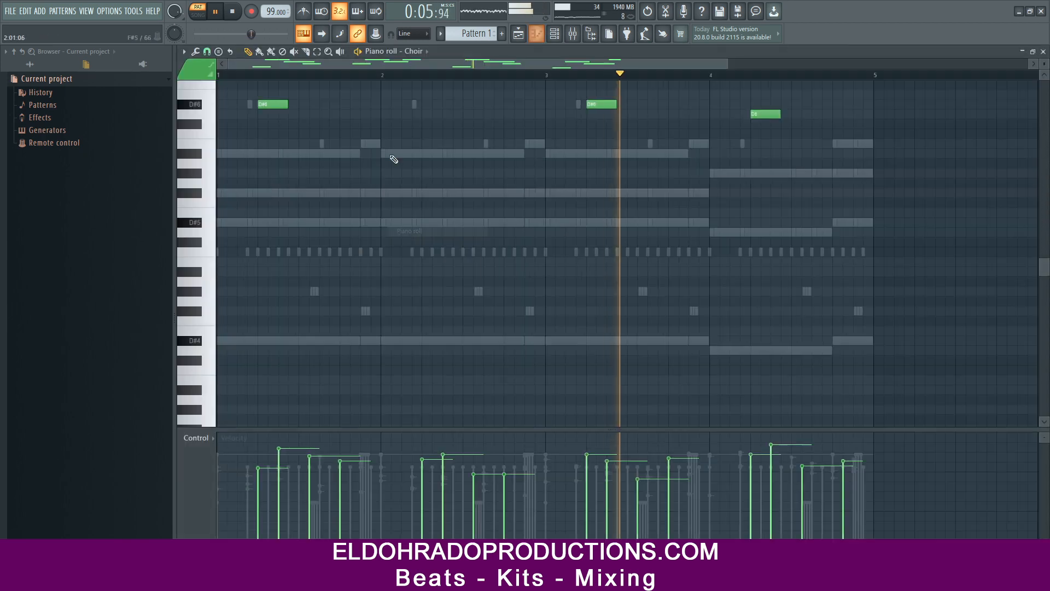
{"action": "scroll", "coordinate": [565, 104], "scroll_direction": "up", "scroll_amount": 3}
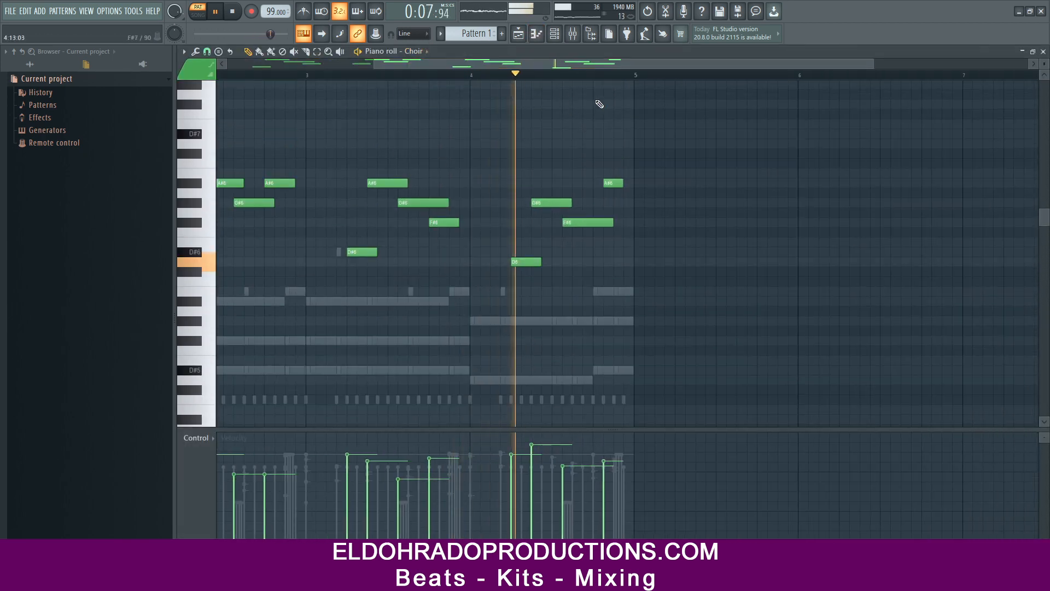
{"action": "scroll", "coordinate": [605, 81], "scroll_direction": "up", "scroll_amount": 3}
{"action": "scroll", "coordinate": [608, 81], "scroll_direction": "down", "scroll_amount": 2}
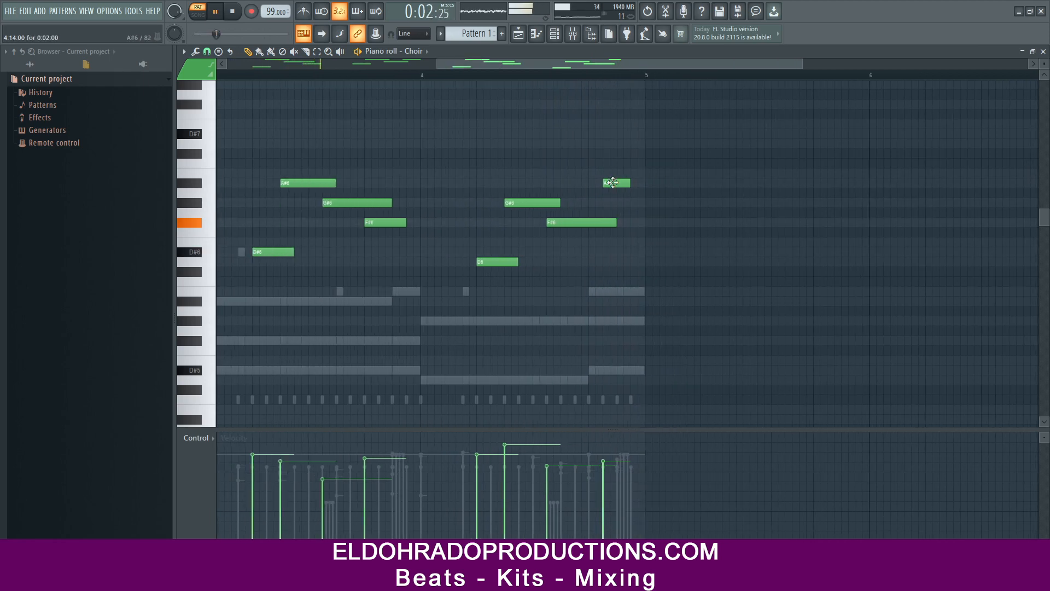
{"action": "left_click_drag", "start_coordinate": [612, 182], "coordinate": [598, 184]}
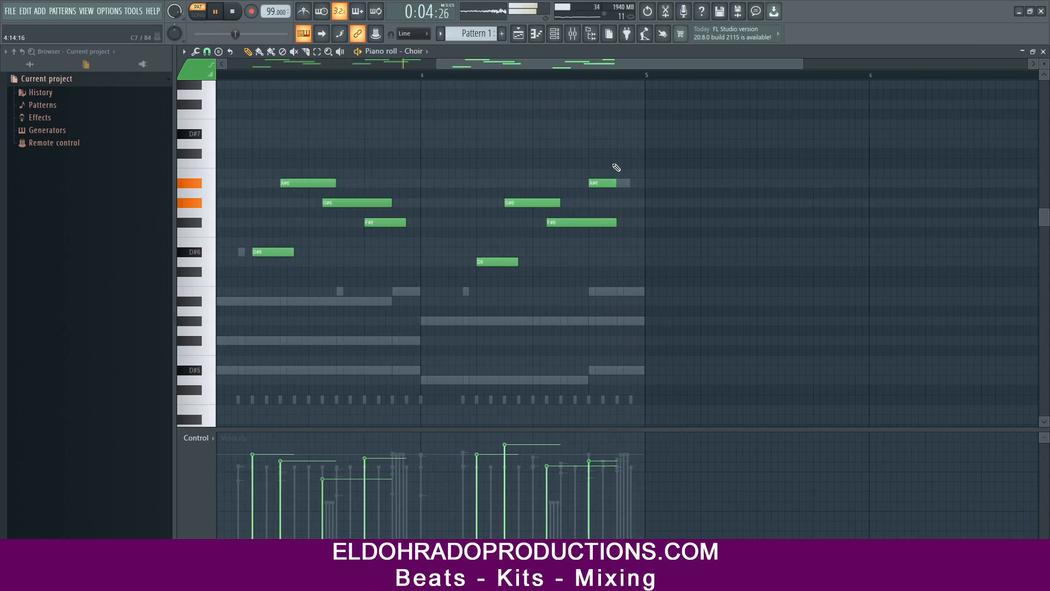
{"action": "left_click_drag", "start_coordinate": [615, 222], "coordinate": [597, 226]}
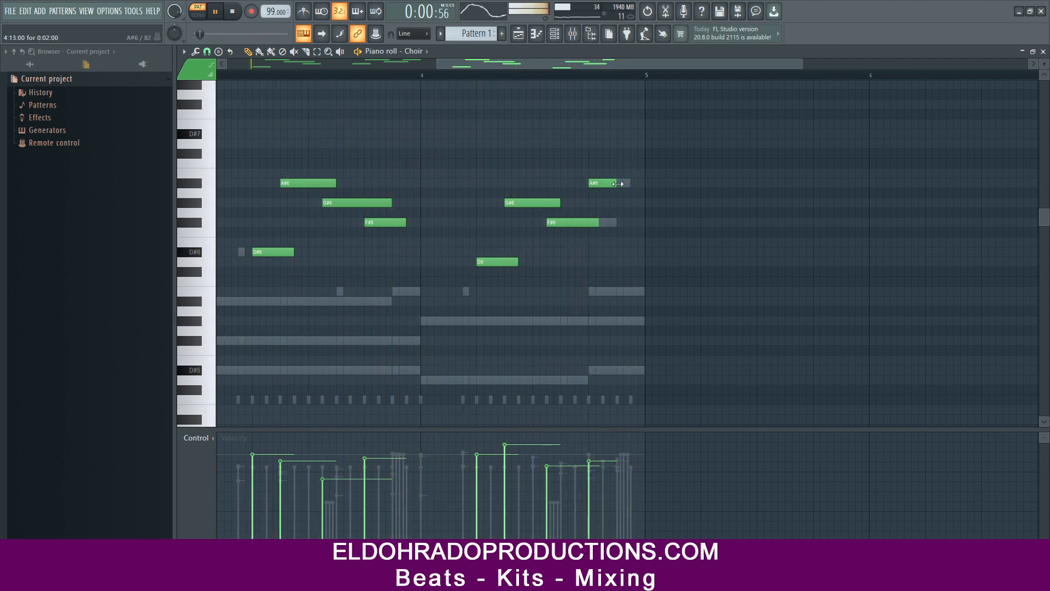
{"action": "left_click_drag", "start_coordinate": [619, 184], "coordinate": [628, 184]}
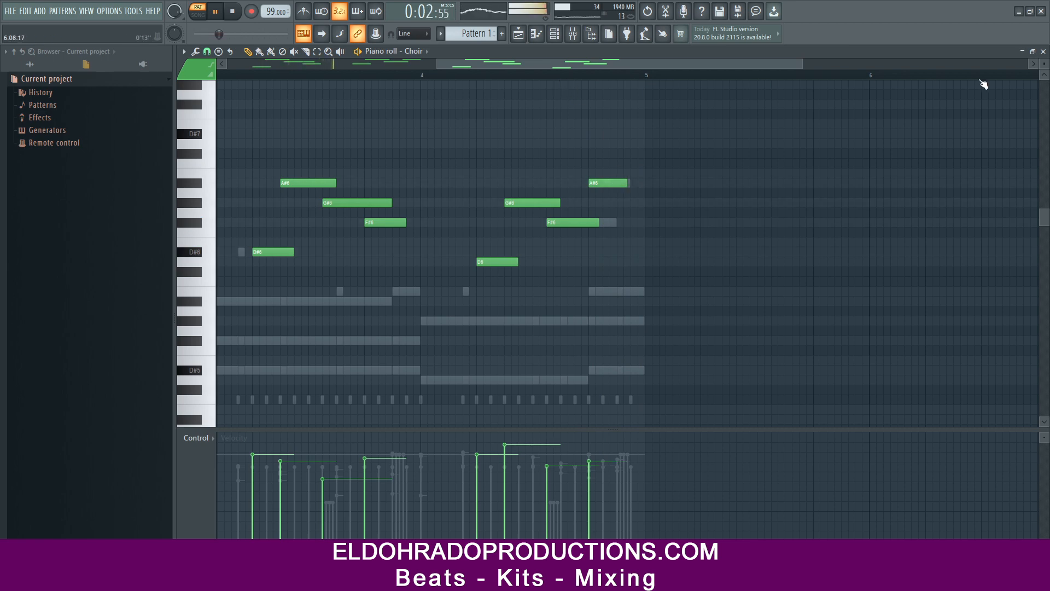
{"action": "left_click", "coordinate": [1042, 52]}
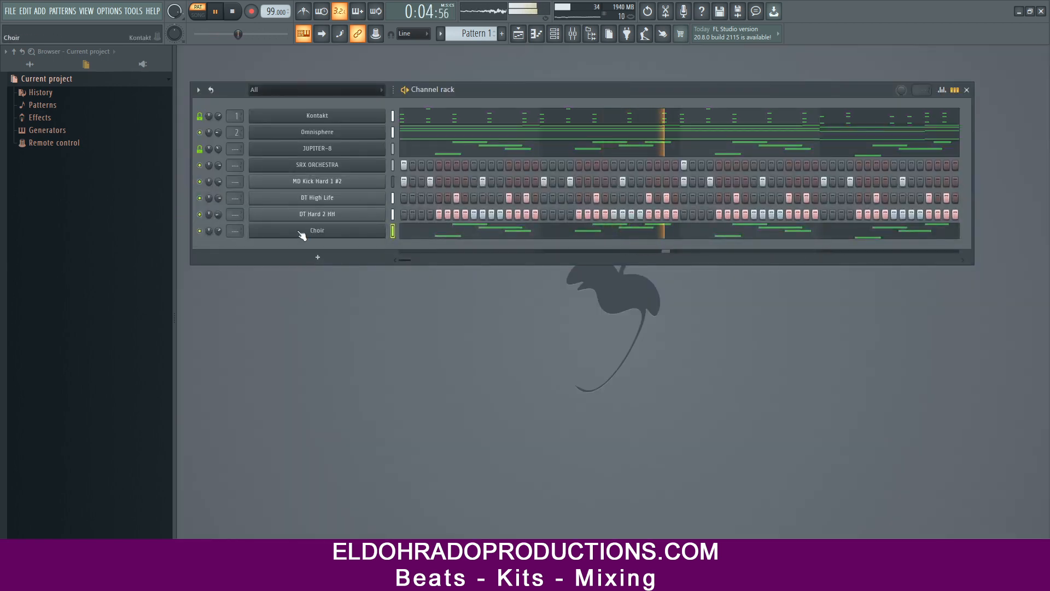
Rename the SRX ORCHESTRA channel to Tubular Bell.
{"action": "right_click", "coordinate": [335, 165]}
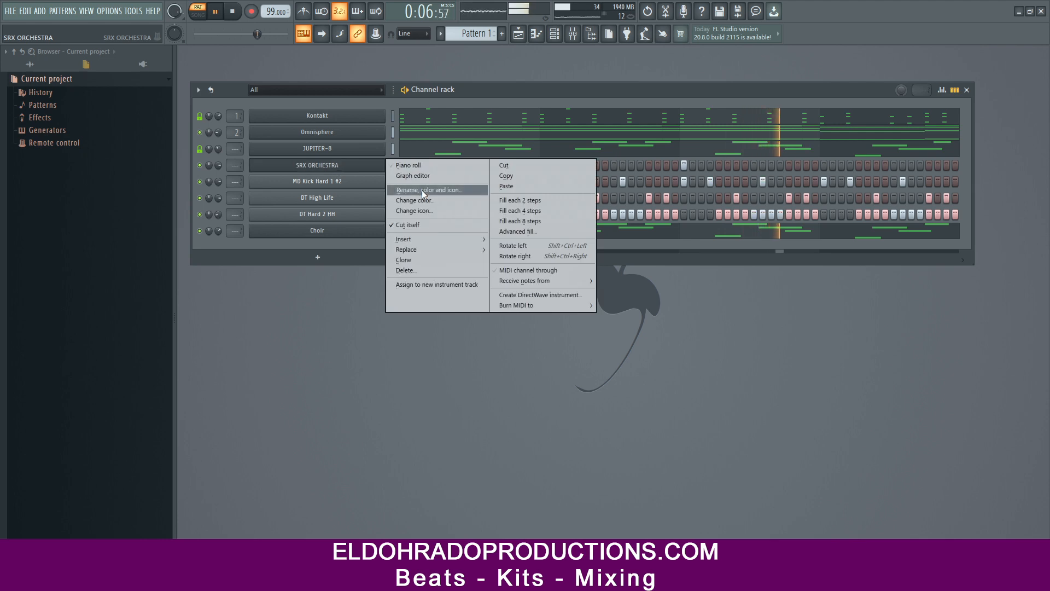
{"action": "left_click", "coordinate": [421, 189]}
{"action": "type", "text": "Tub"}
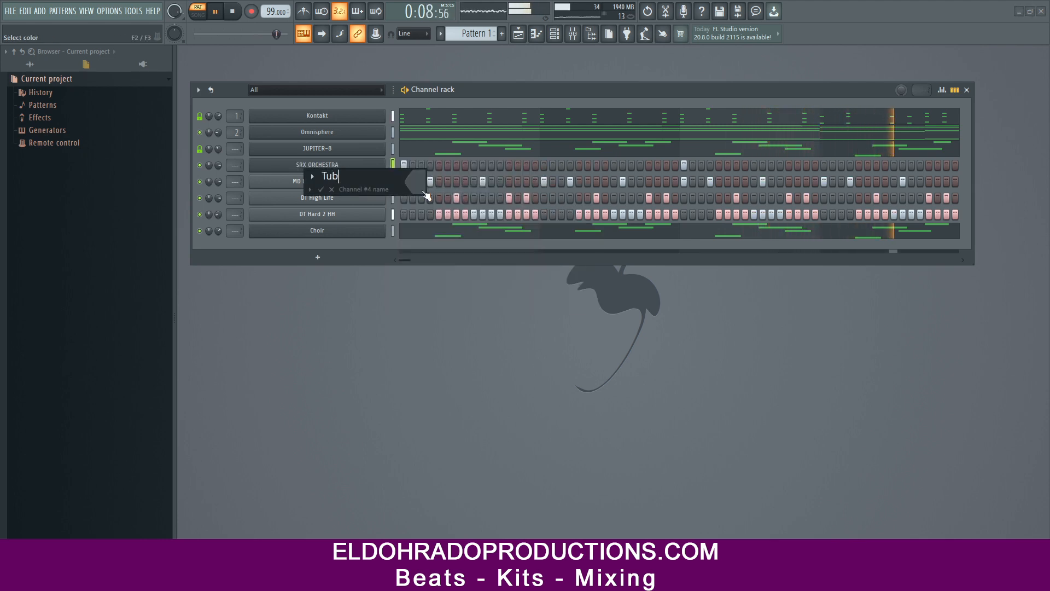
{"action": "type", "text": "ular Bell"}
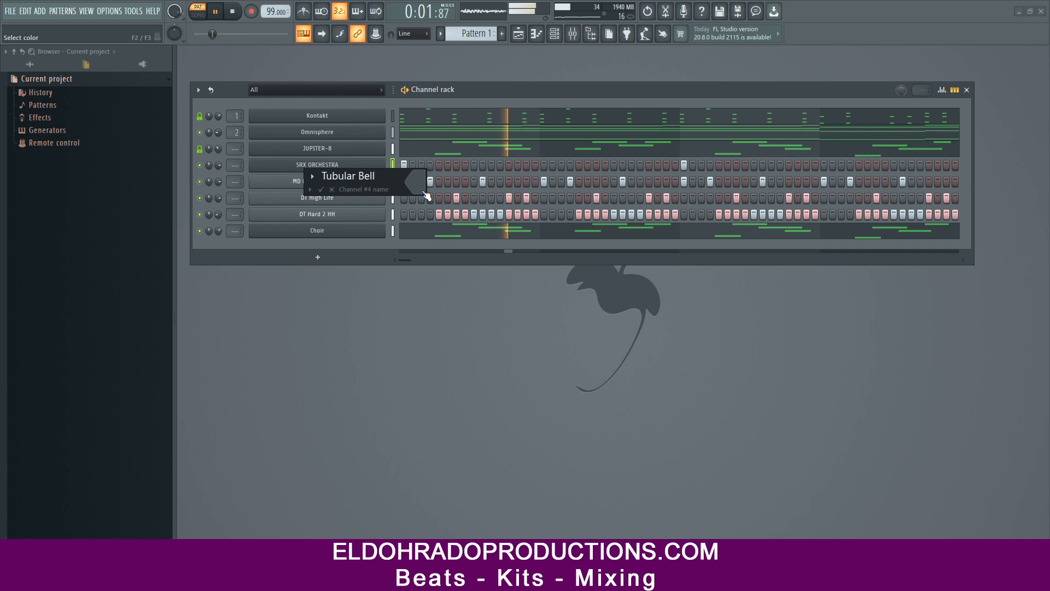
{"action": "key", "text": "Return"}
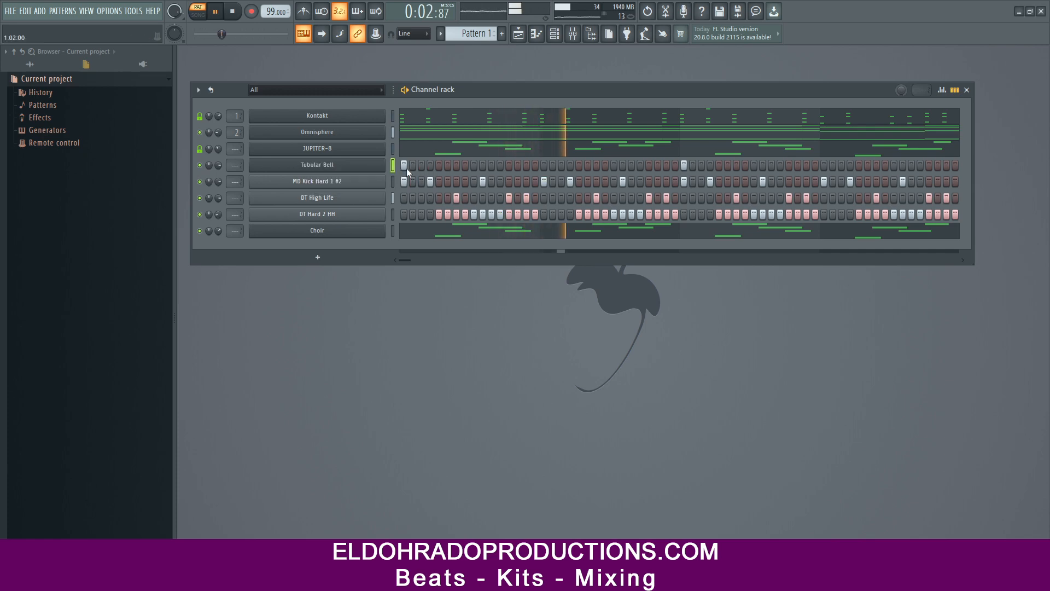
Check the JUPITER-8 channel's preset in its plugin window and rename the channel to Jupiter Lead.
{"action": "left_click", "coordinate": [329, 152]}
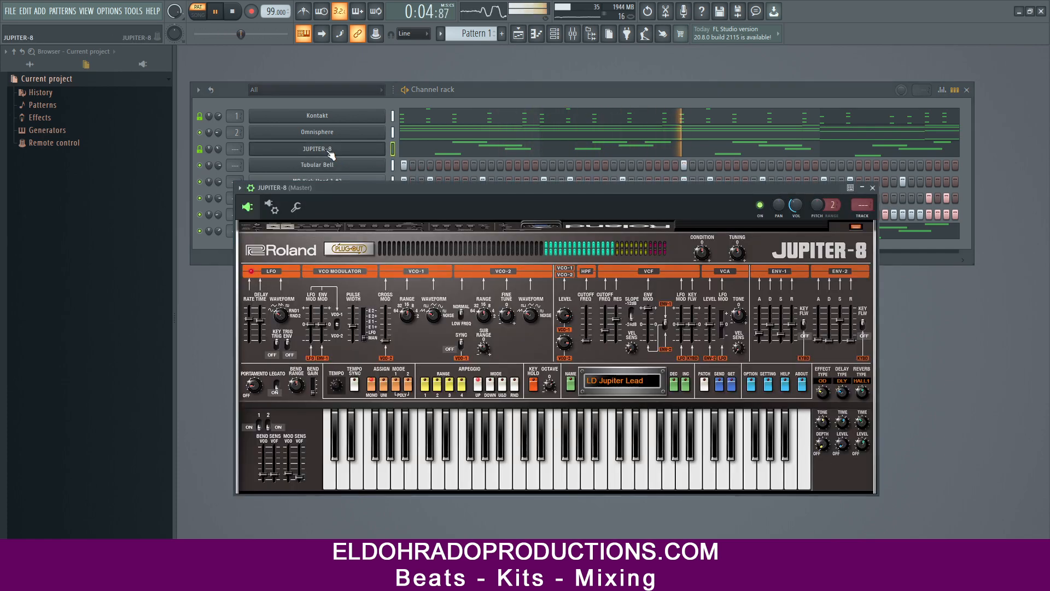
{"action": "right_click", "coordinate": [326, 149]}
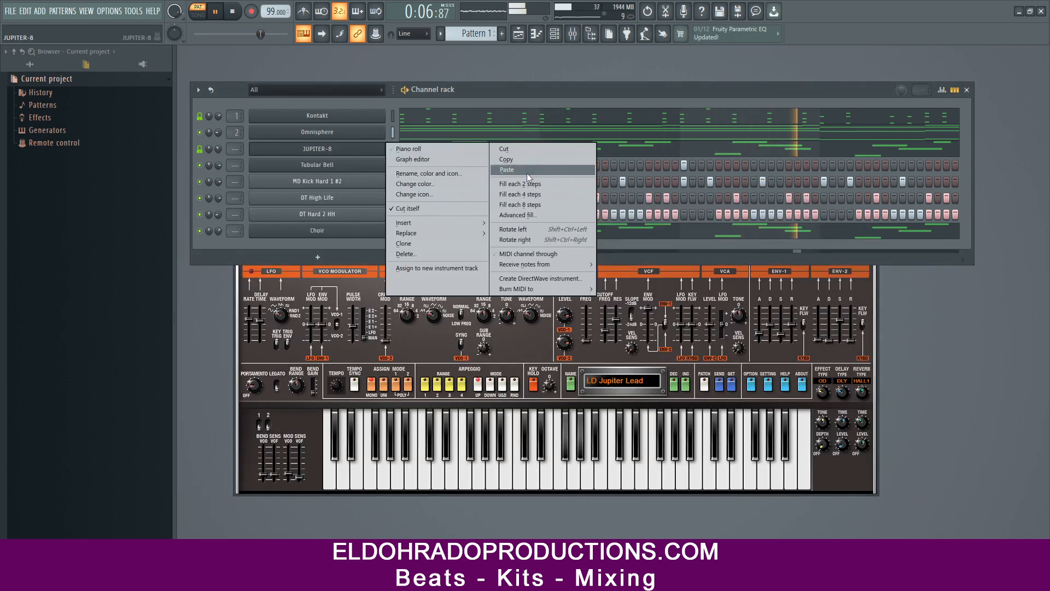
{"action": "left_click", "coordinate": [426, 174]}
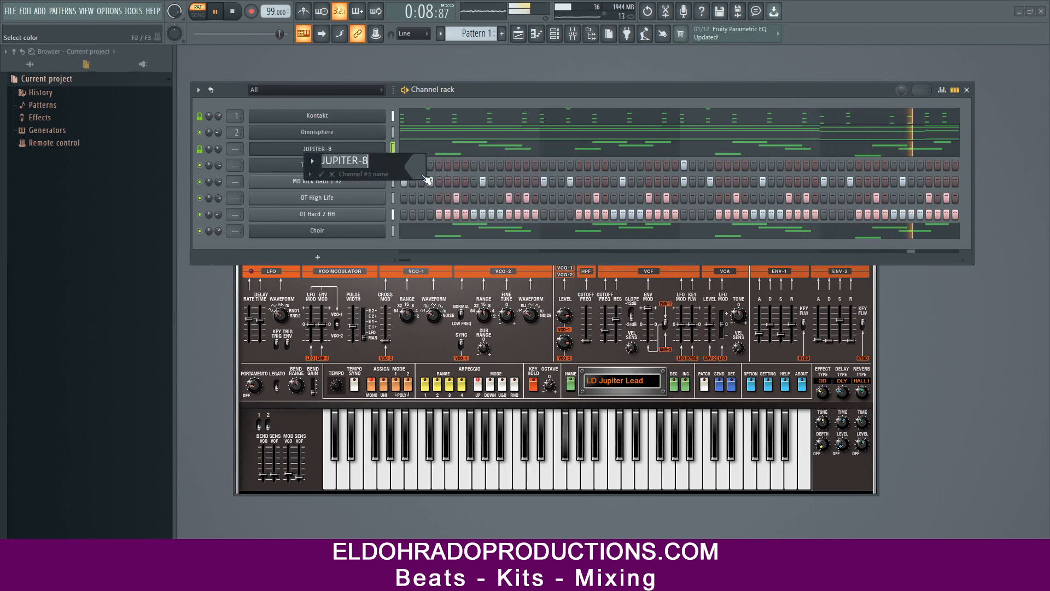
{"action": "type", "text": "Jupi"}
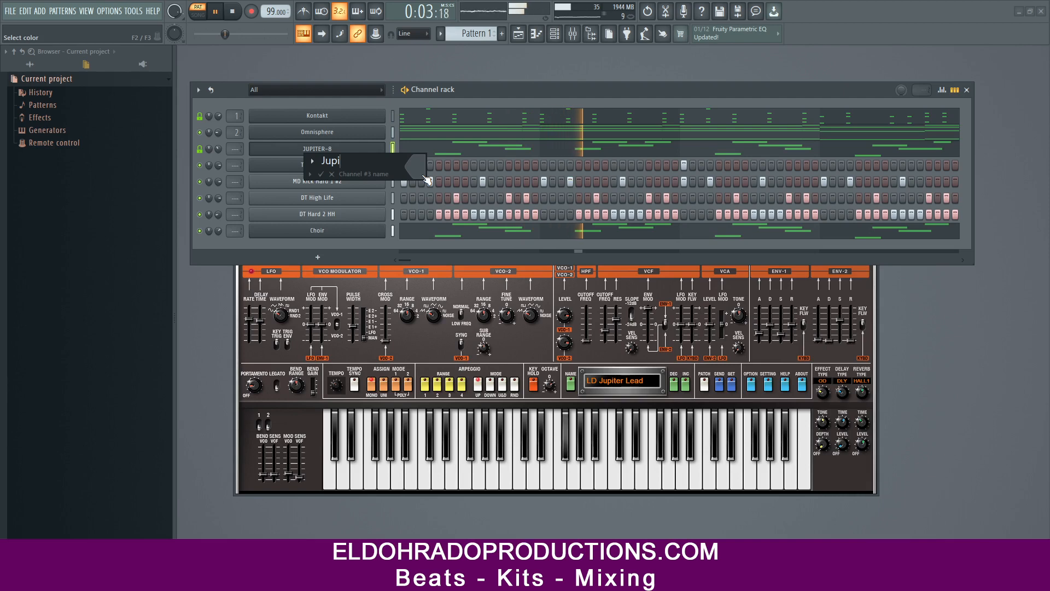
{"action": "type", "text": "ter"}
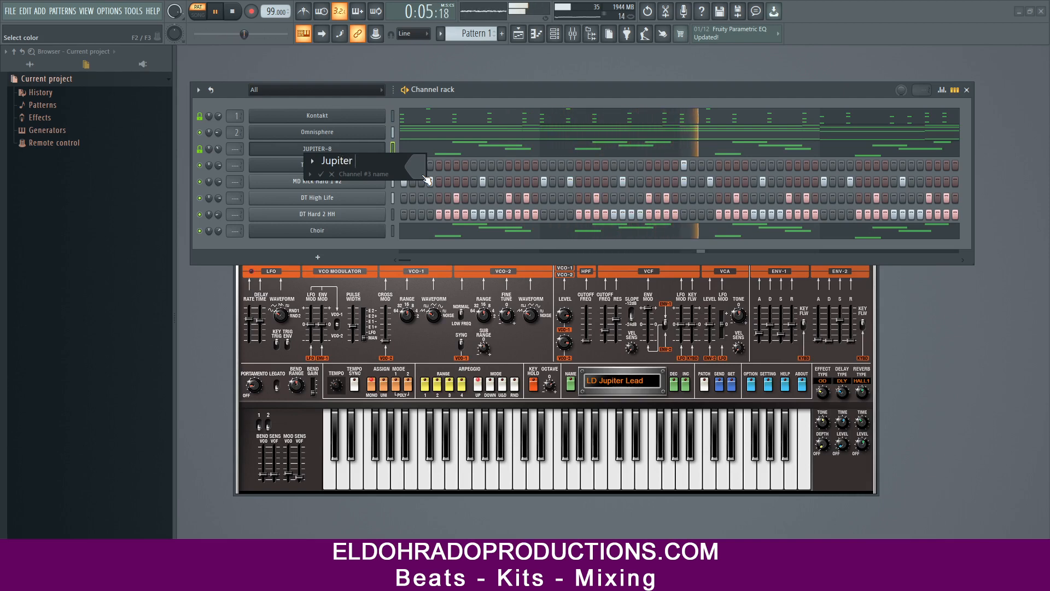
{"action": "type", "text": " Lead"}
{"action": "key", "text": "Return"}
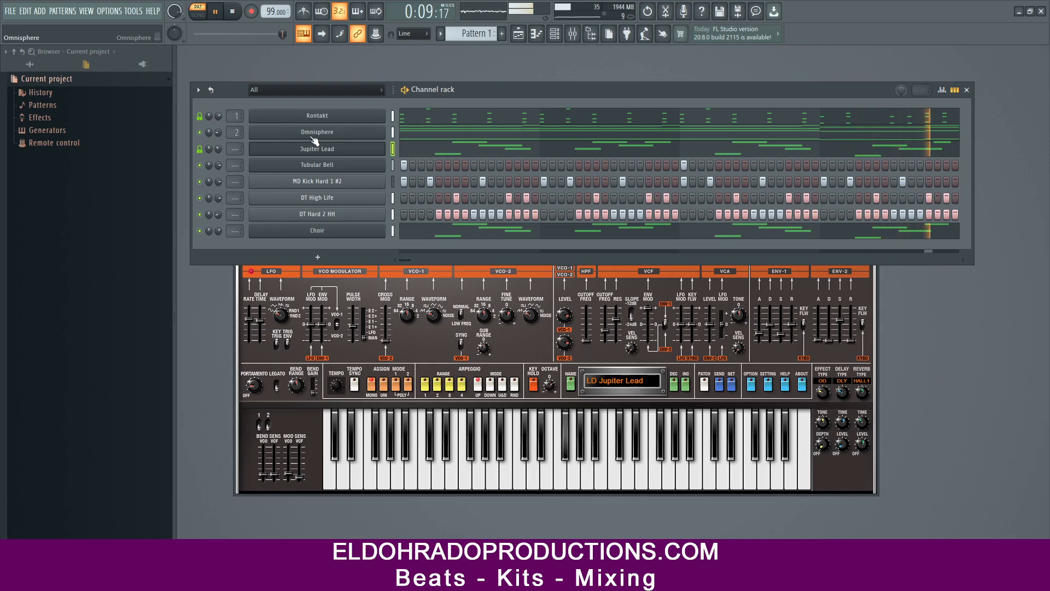
Rename the Omnisphere channel to Arp.
{"action": "right_click", "coordinate": [382, 131]}
{"action": "left_click", "coordinate": [409, 158]}
{"action": "type", "text": "Arp"}
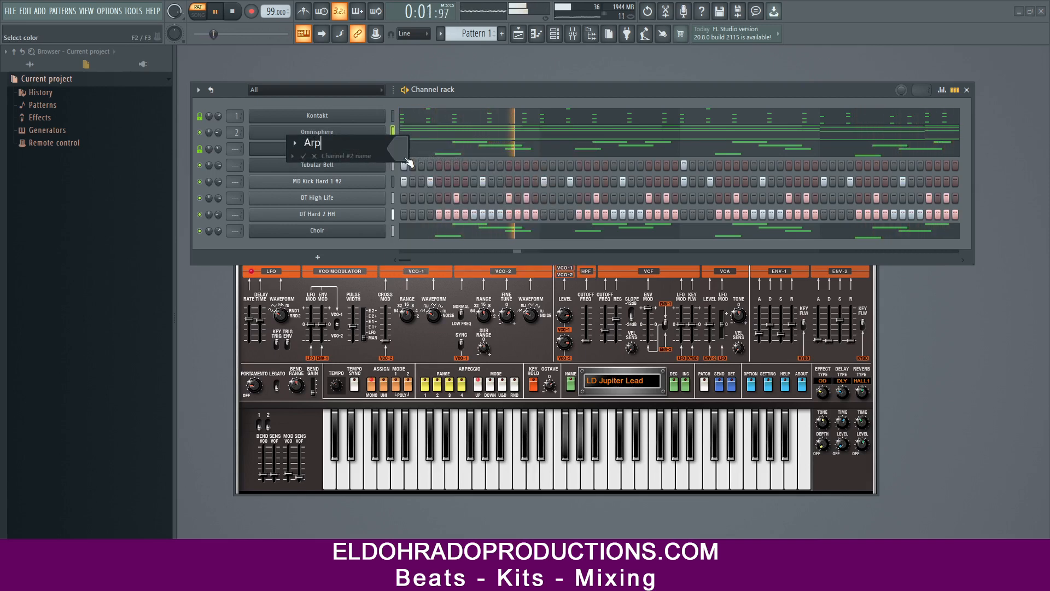
{"action": "key", "text": "Return"}
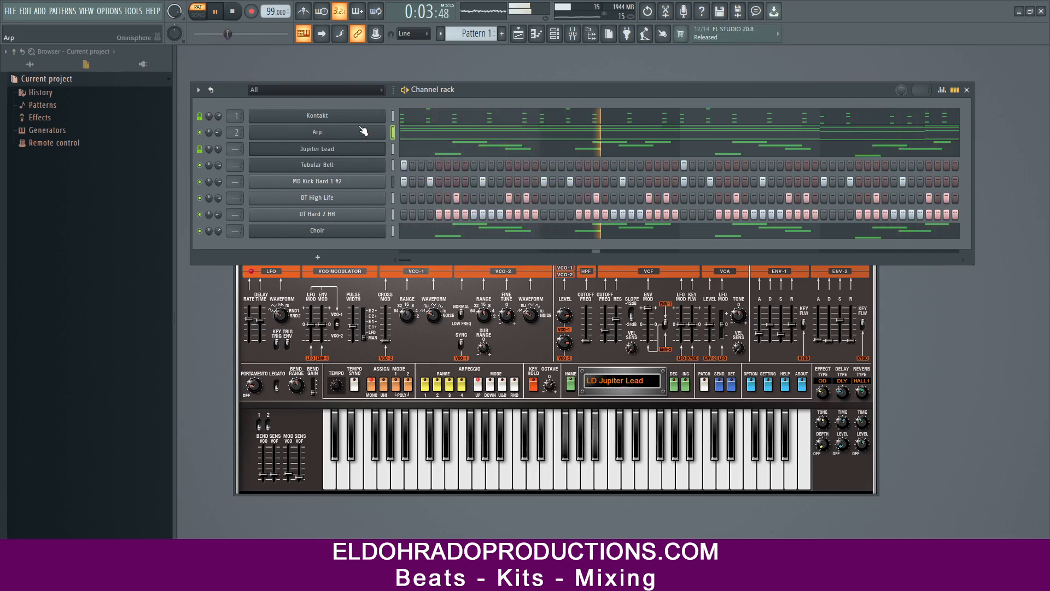
Rename the Kontakt channel to Strings.
{"action": "right_click", "coordinate": [384, 114]}
{"action": "left_click", "coordinate": [416, 139]}
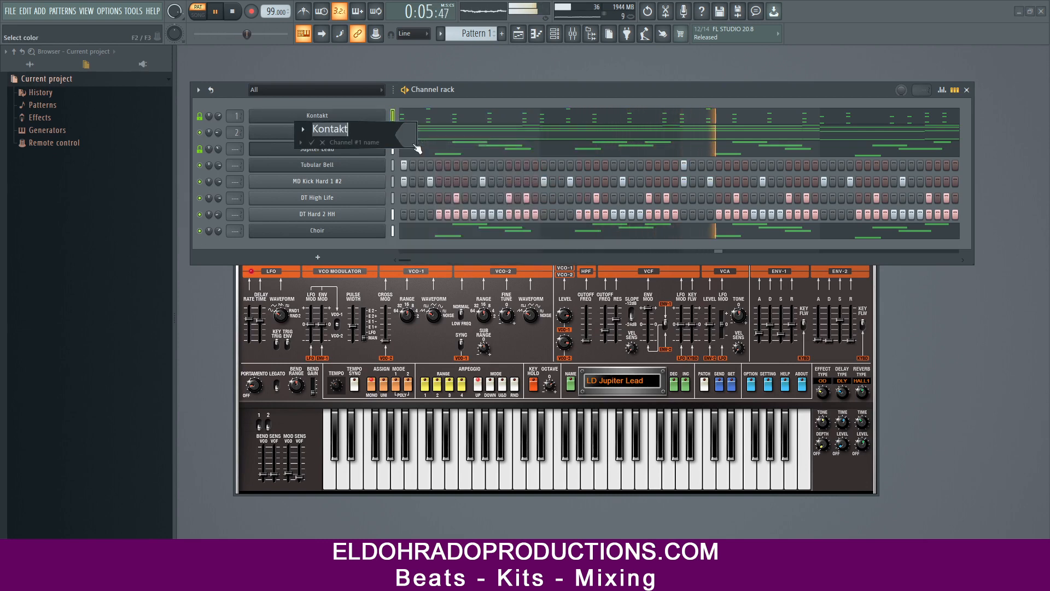
{"action": "type", "text": "Strings"}
{"action": "key", "text": "Return"}
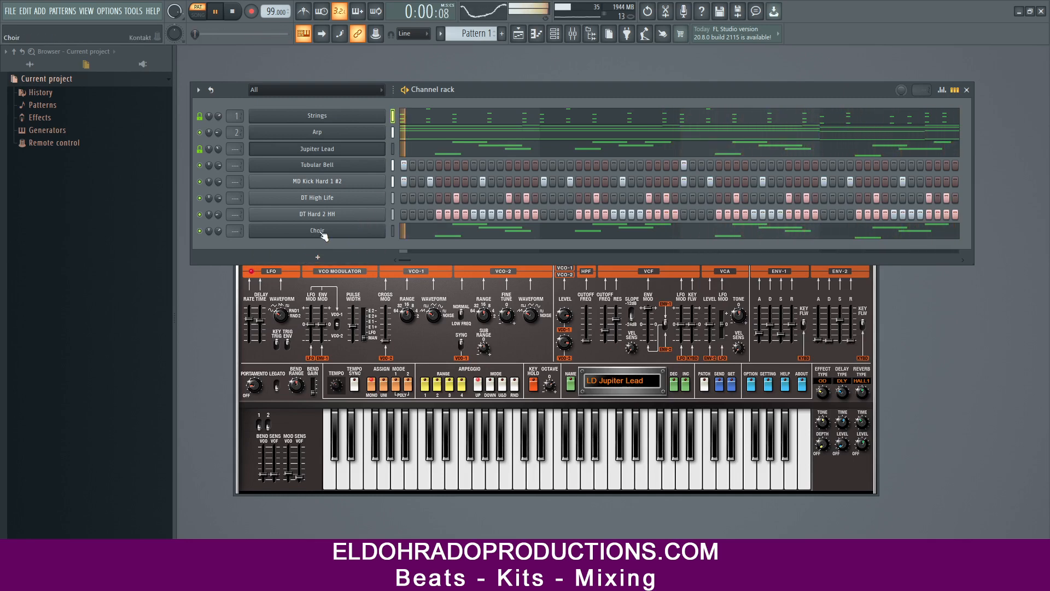
Clone the Choir channel, set the copy's Soprano Legato sustain vowel to AH, and close its plugin window.
{"action": "right_click", "coordinate": [384, 230]}
{"action": "left_click", "coordinate": [411, 328]}
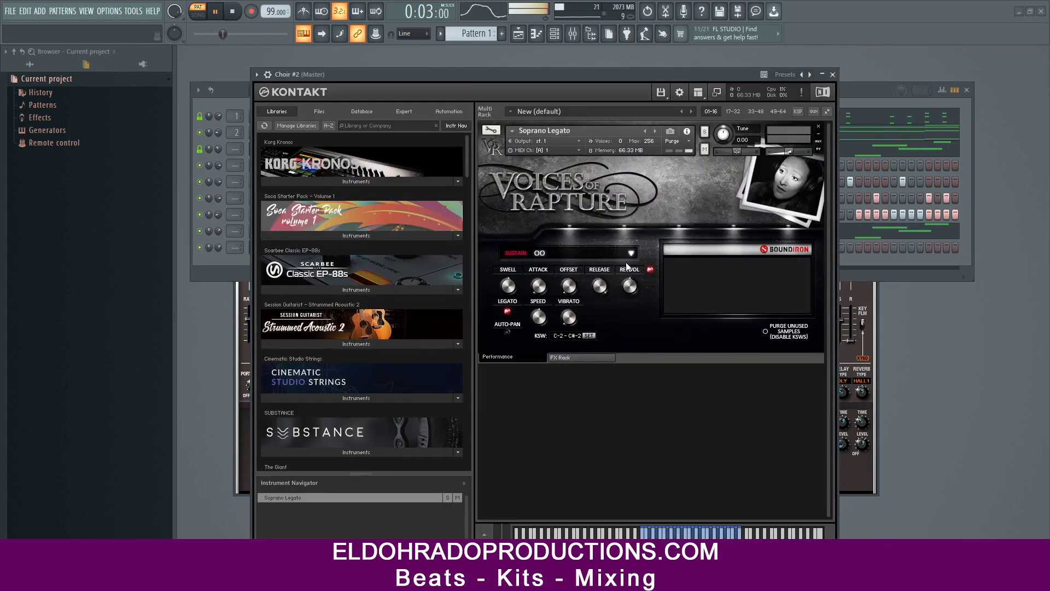
{"action": "left_click", "coordinate": [624, 253]}
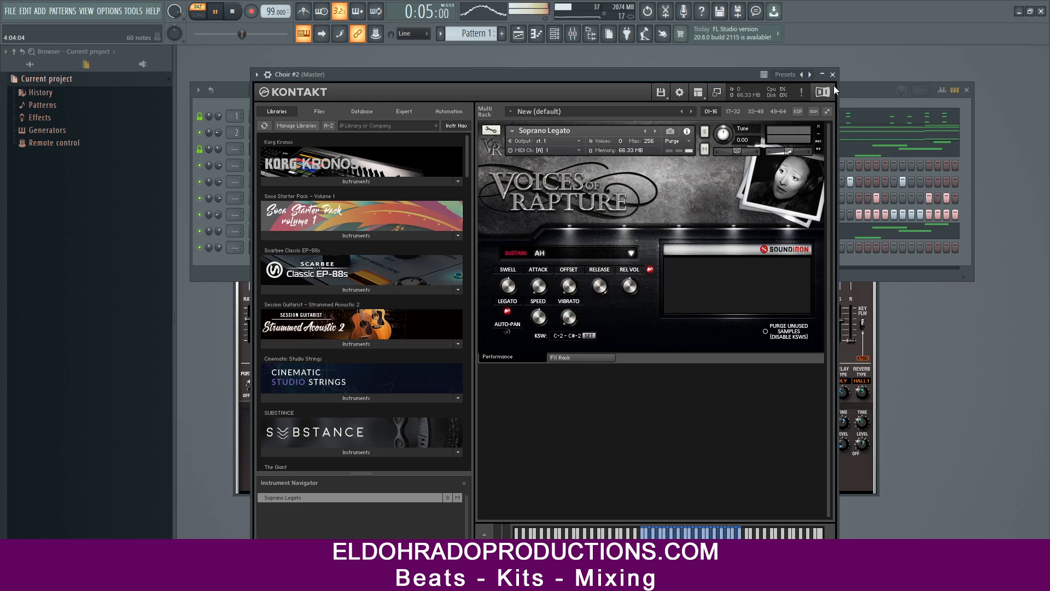
{"action": "left_click", "coordinate": [832, 74]}
In Choir #2's piano roll, draw long D#5 notes for bars 1, 2 and 3 and a long D5 note from bar 4.
{"action": "right_click", "coordinate": [384, 239]}
{"action": "left_click", "coordinate": [415, 247]}
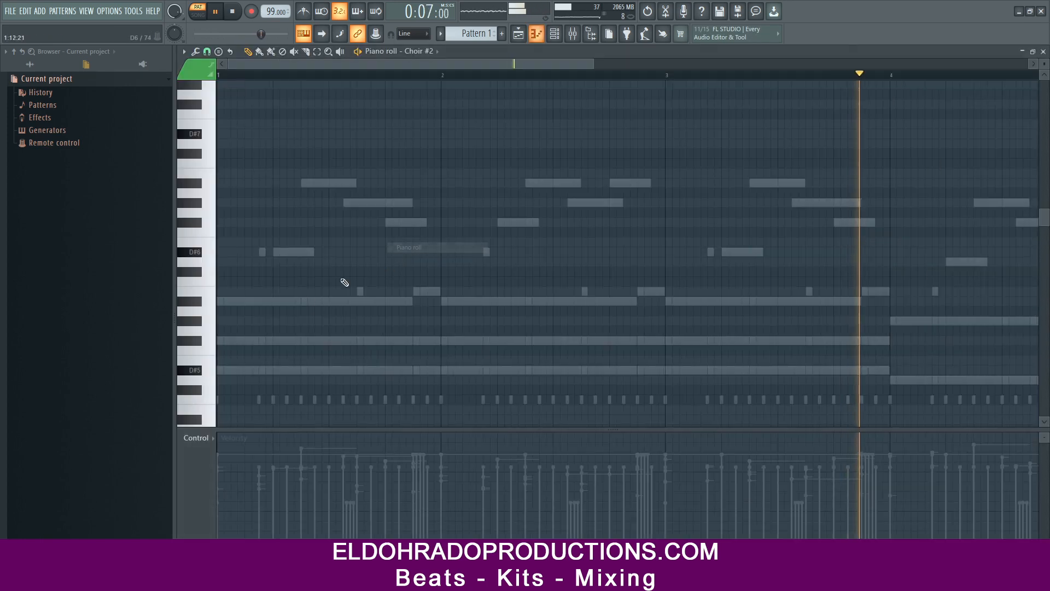
{"action": "scroll", "coordinate": [281, 312], "scroll_direction": "down", "scroll_amount": 3}
{"action": "left_click", "coordinate": [220, 281]}
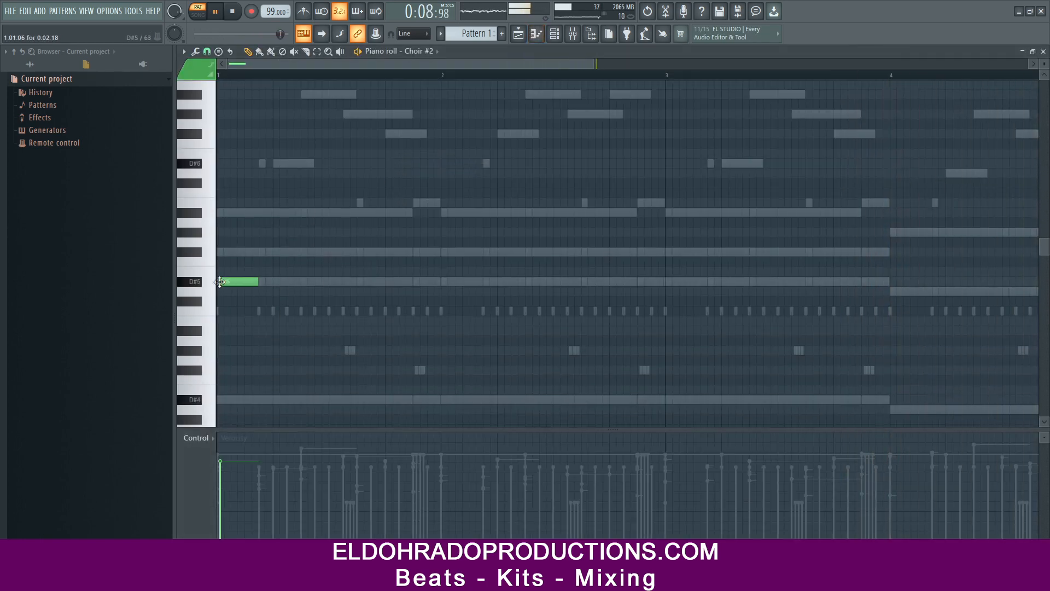
{"action": "left_click_drag", "start_coordinate": [254, 282], "coordinate": [424, 289]}
{"action": "left_click", "coordinate": [437, 282]}
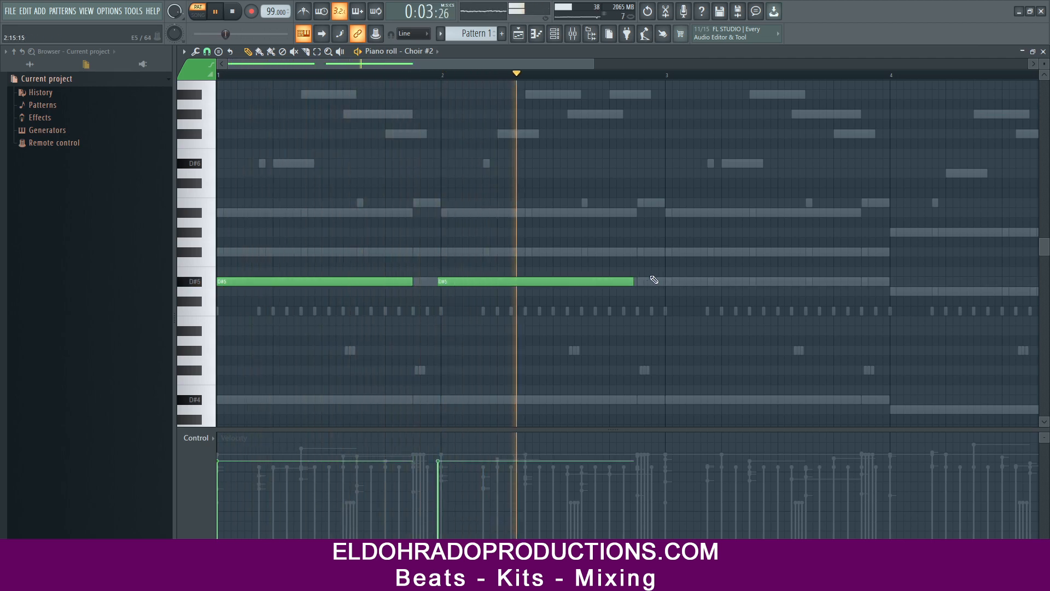
{"action": "left_click", "coordinate": [669, 282]}
{"action": "left_click", "coordinate": [891, 292]}
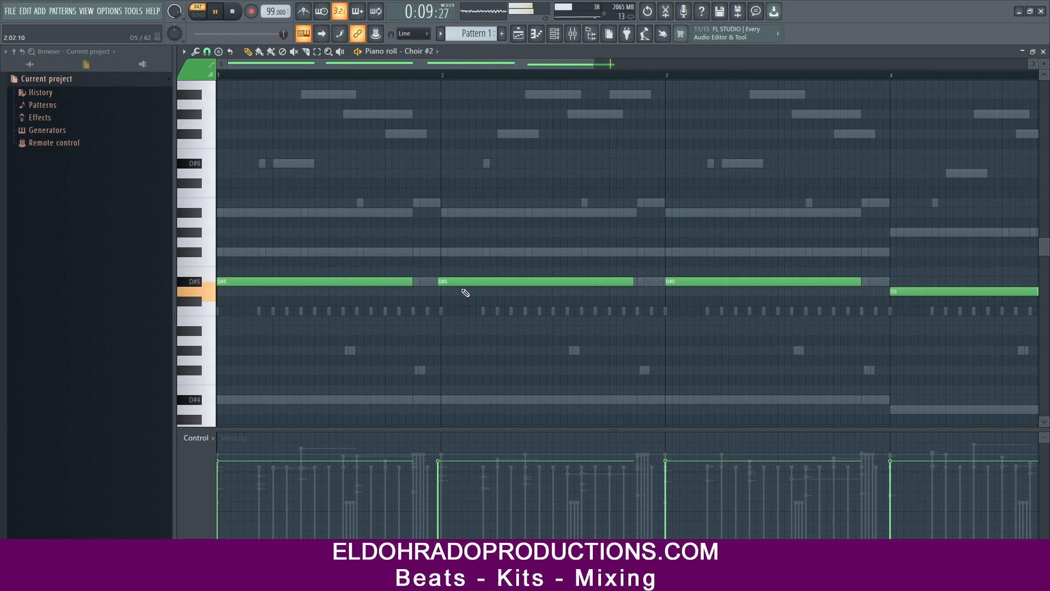
Transpose Choir #2's notes up one octave and align the second note with the start of bar 2.
{"action": "key", "text": "ctrl+Up"}
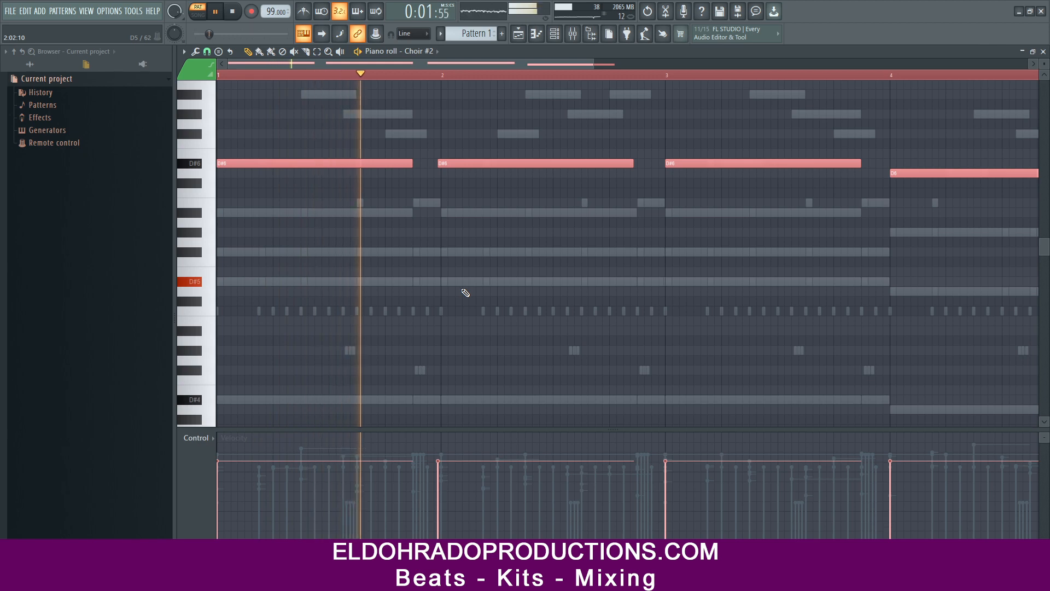
{"action": "key", "text": "space"}
{"action": "left_click", "coordinate": [465, 164]}
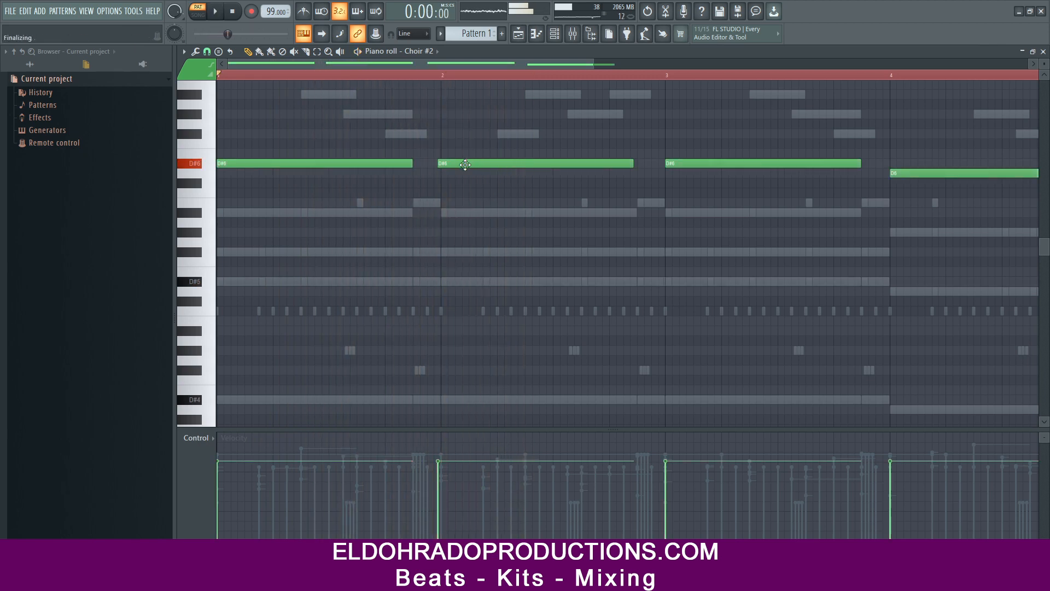
{"action": "key", "text": "space"}
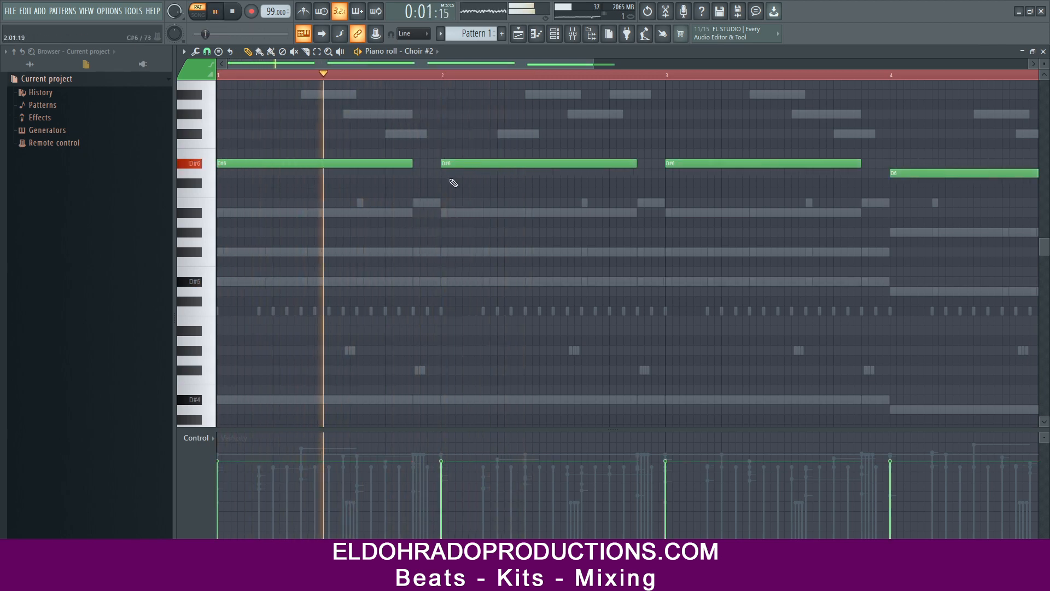
Shorten the D#6 notes in bars 1 to 3 to four steps each and bar 4's D6 note to about six steps.
{"action": "key", "text": "space"}
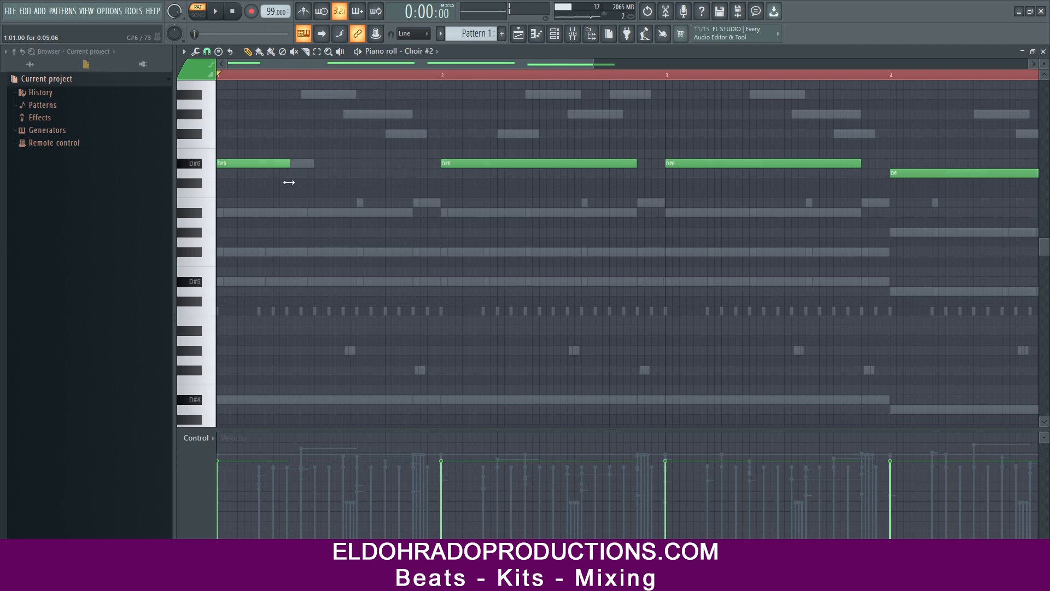
{"action": "key", "text": "space"}
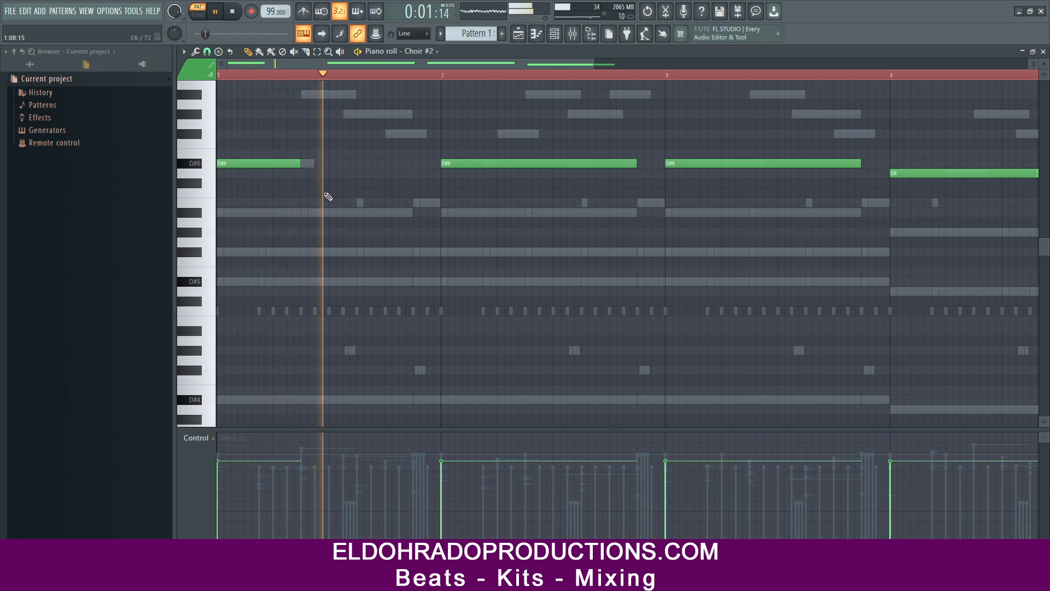
{"action": "key", "text": "space"}
{"action": "left_click_drag", "start_coordinate": [268, 170], "coordinate": [273, 170]}
{"action": "key", "text": "space"}
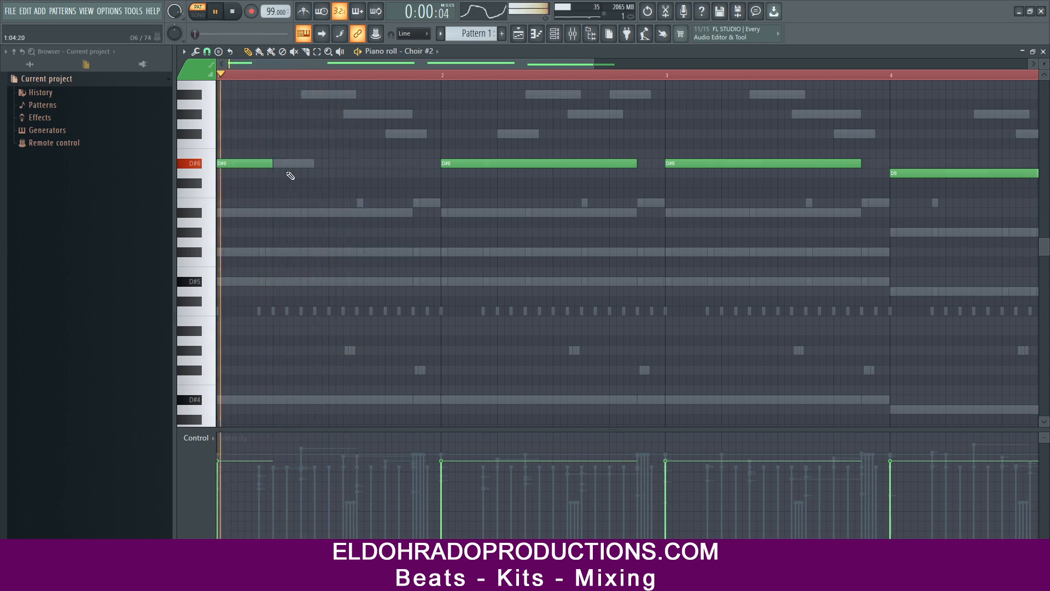
{"action": "left_click_drag", "start_coordinate": [636, 164], "coordinate": [493, 165]}
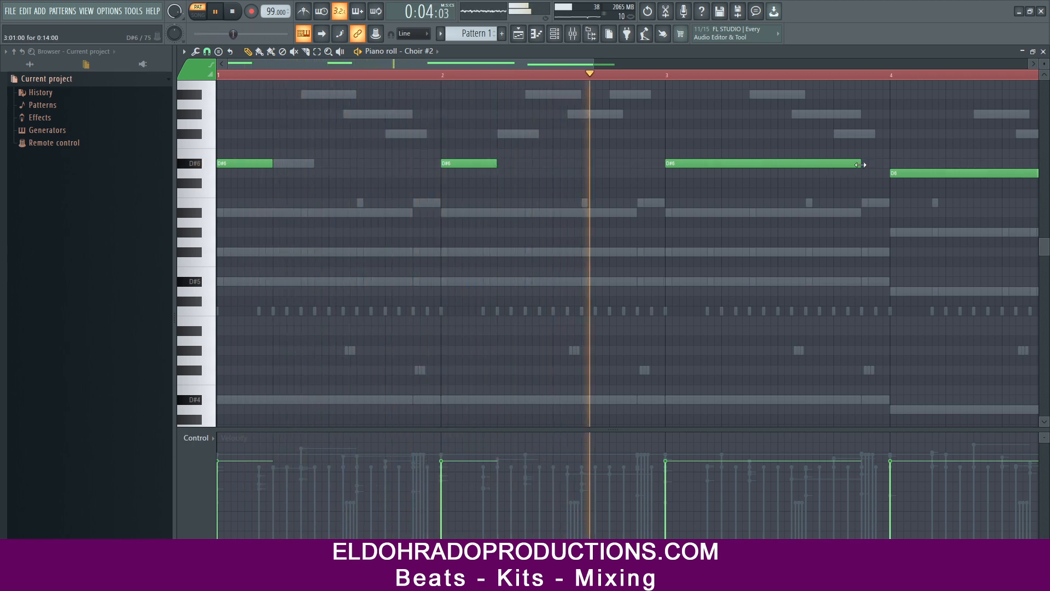
{"action": "left_click_drag", "start_coordinate": [867, 166], "coordinate": [721, 188]}
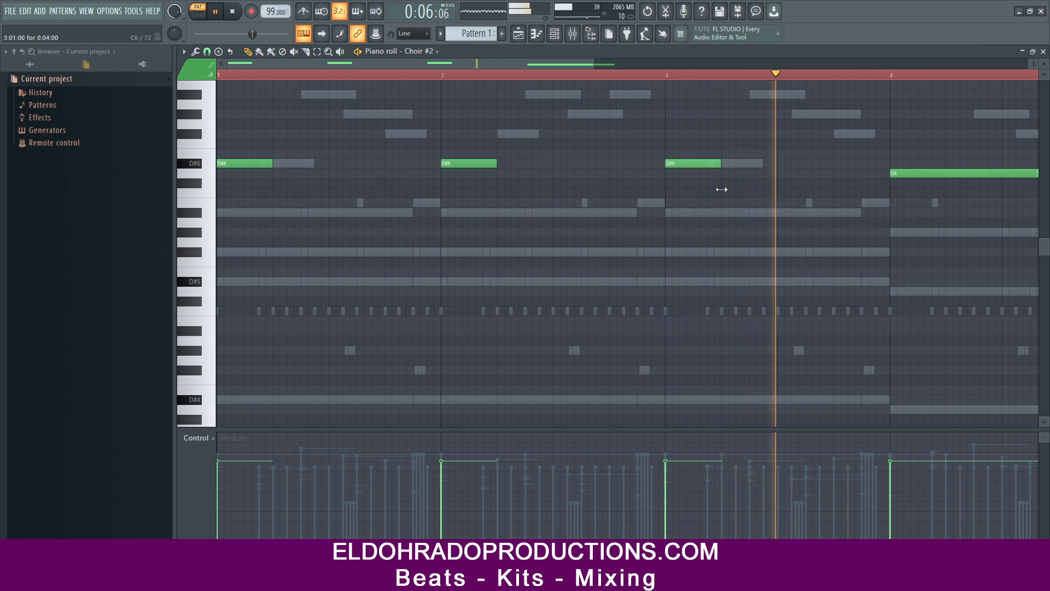
{"action": "left_click_drag", "start_coordinate": [556, 65], "coordinate": [681, 64]}
{"action": "left_click_drag", "start_coordinate": [808, 171], "coordinate": [698, 181]}
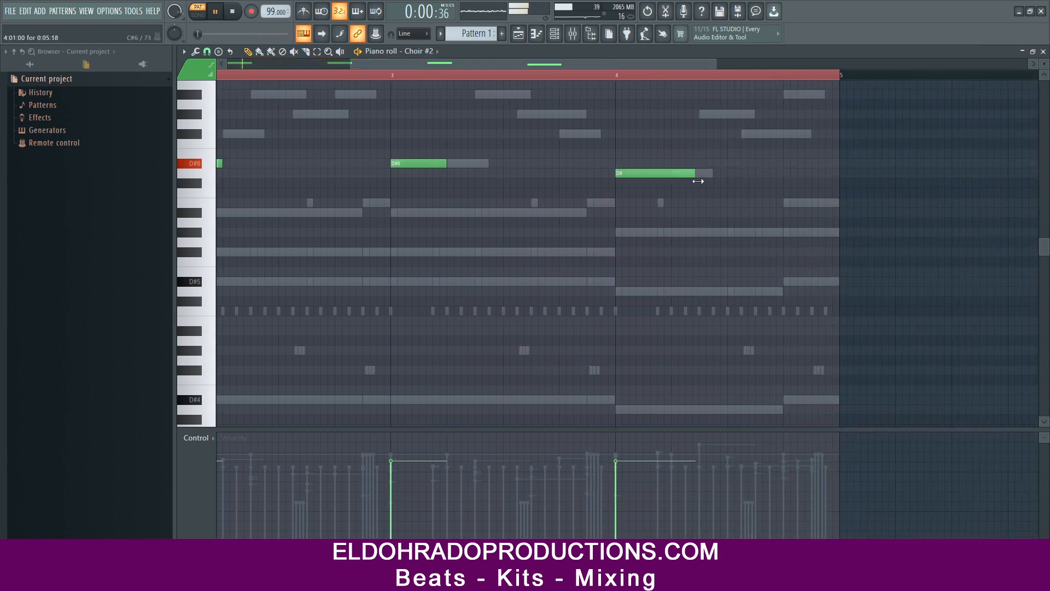
{"action": "left_click_drag", "start_coordinate": [387, 65], "coordinate": [257, 66]}
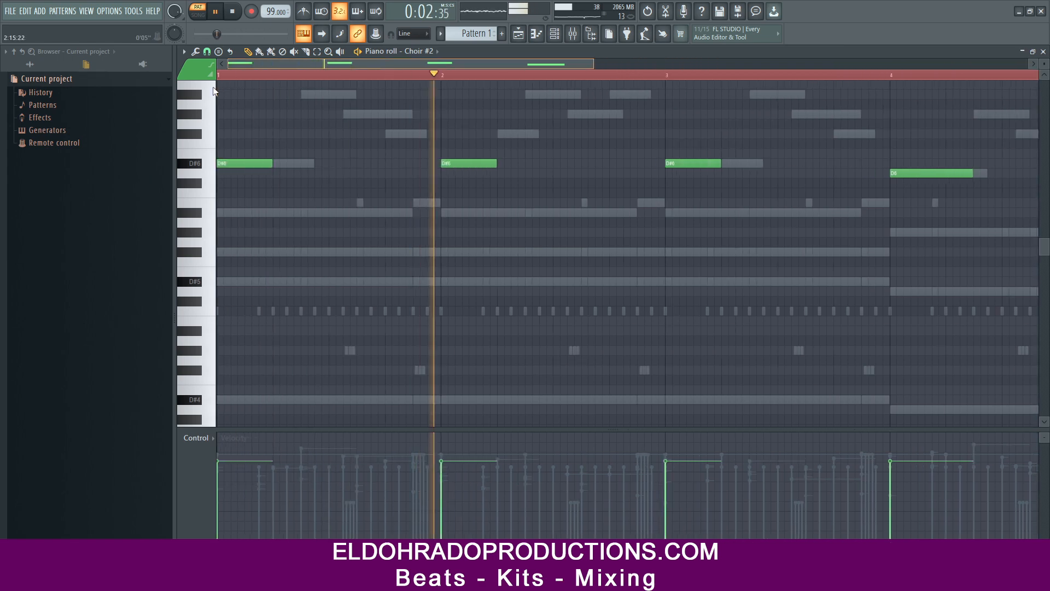
Try all of Choir #2's notes one octave higher and return them to their previous octave.
{"action": "scroll", "coordinate": [235, 186], "scroll_direction": "up", "scroll_amount": 2}
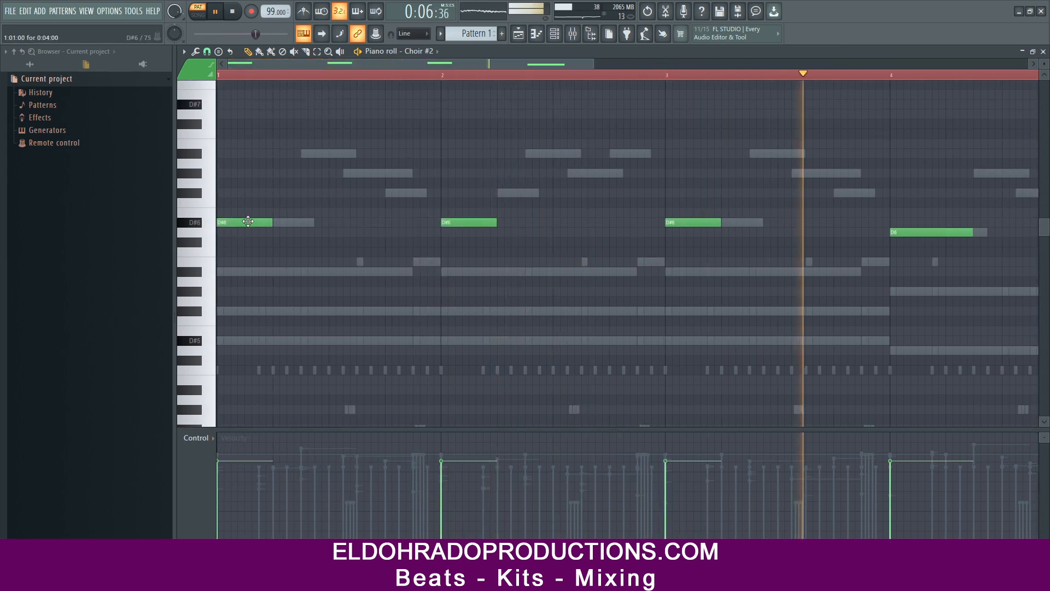
{"action": "key", "text": "ctrl+a"}
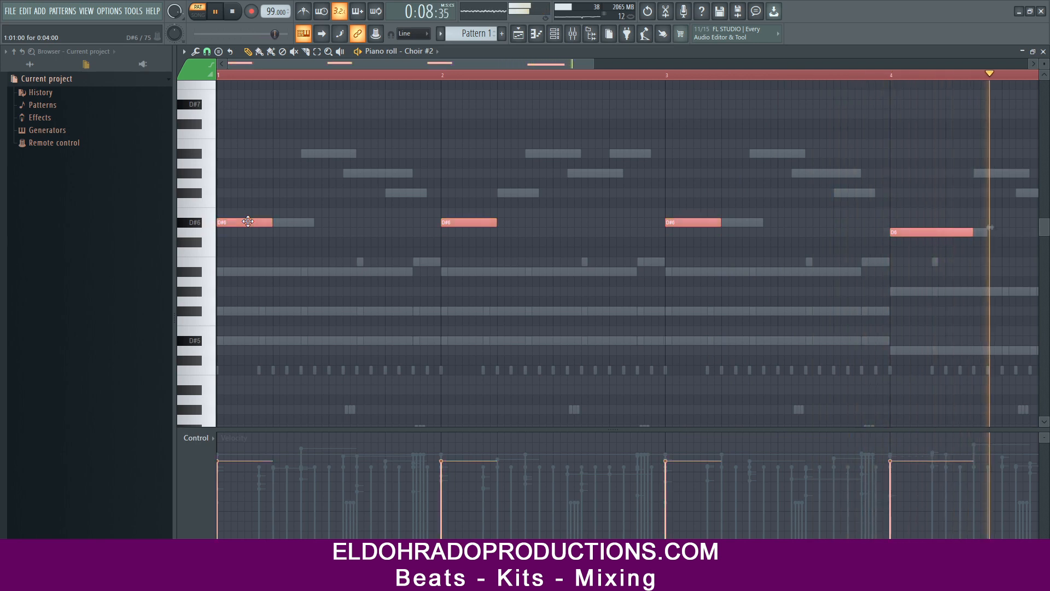
{"action": "key", "text": "ctrl+Up"}
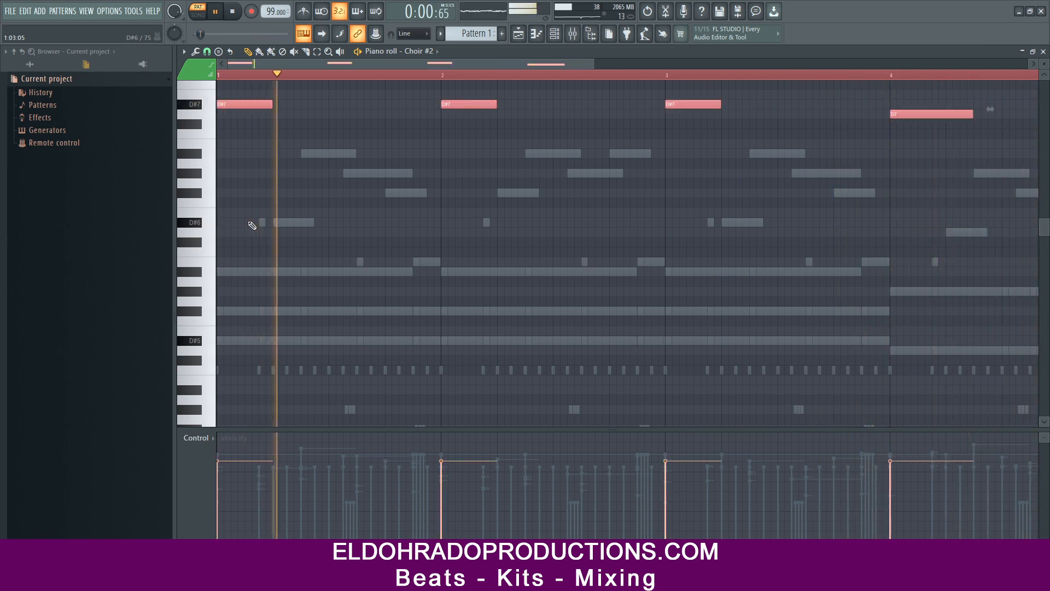
{"action": "key", "text": "ctrl+Down"}
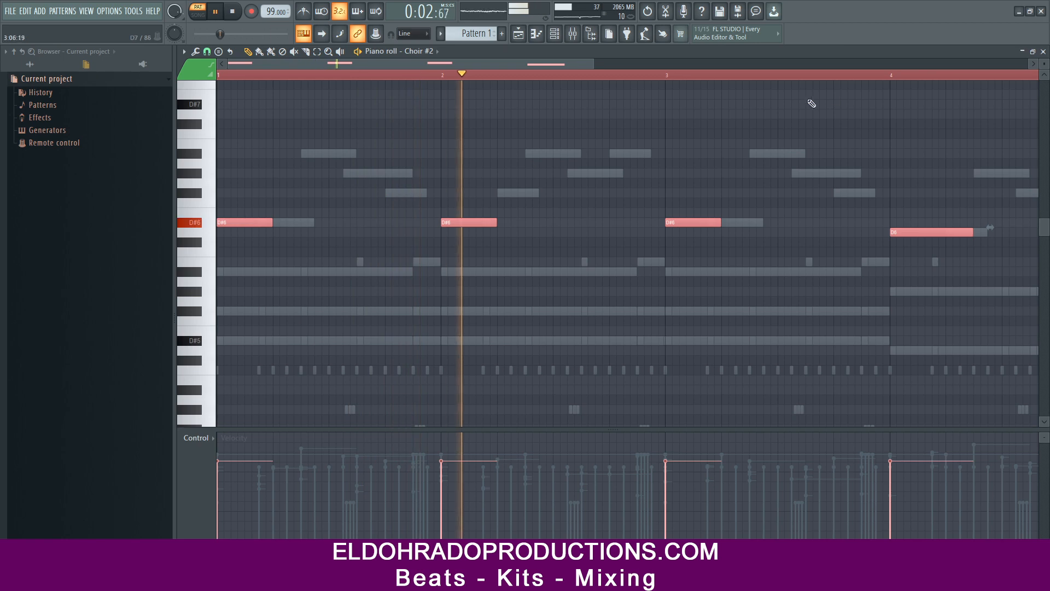
Close the note editor, replace Choir #2's instrument with Voices of Rapture's Soprano Phrases Latin, and select the D - Latin phrase.
{"action": "left_click", "coordinate": [1043, 52]}
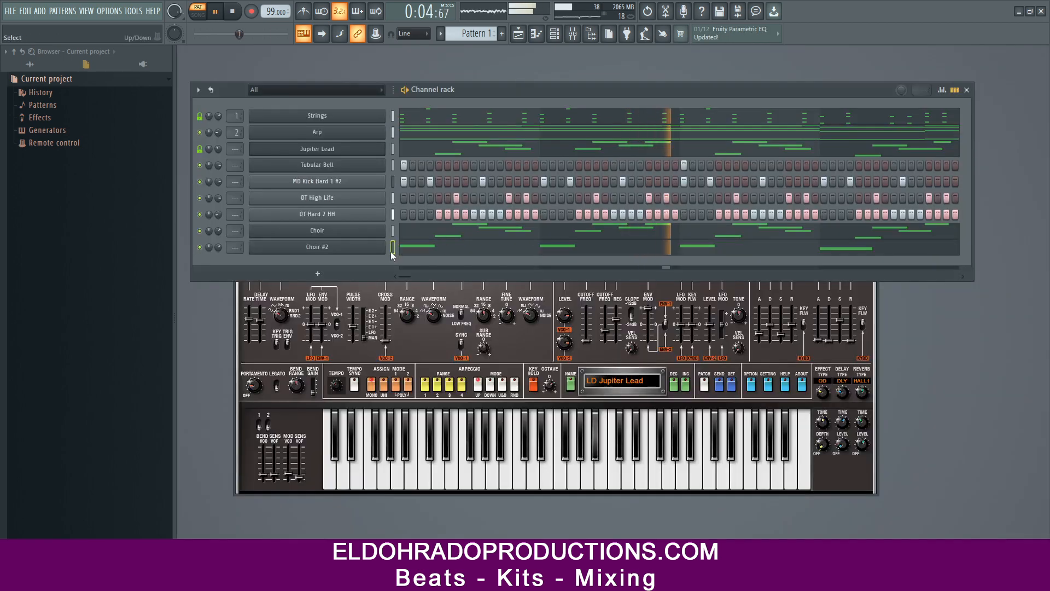
{"action": "left_click", "coordinate": [346, 246]}
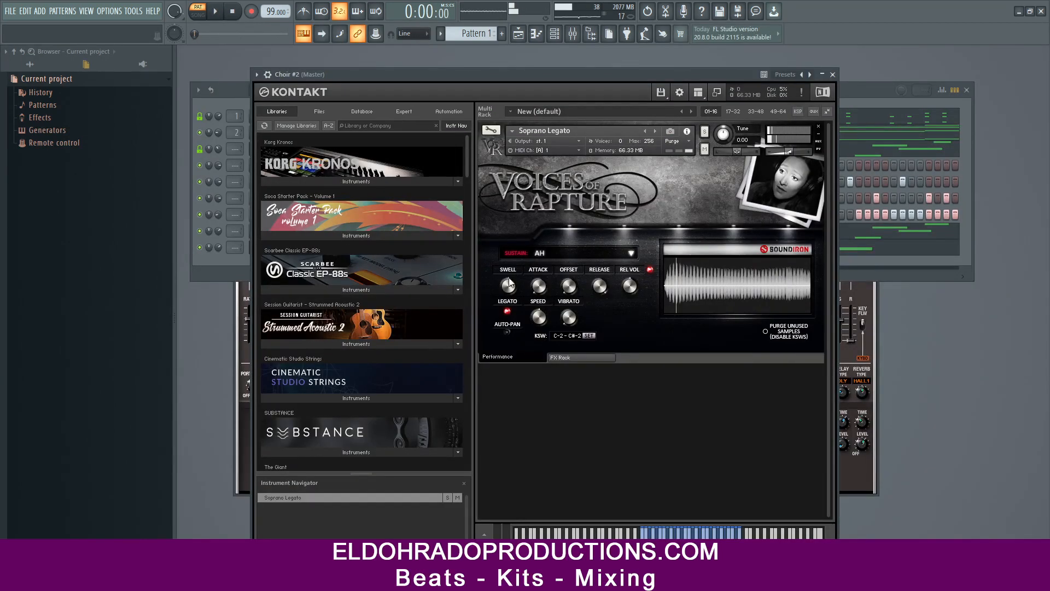
{"action": "scroll", "coordinate": [355, 336], "scroll_direction": "down", "scroll_amount": 15}
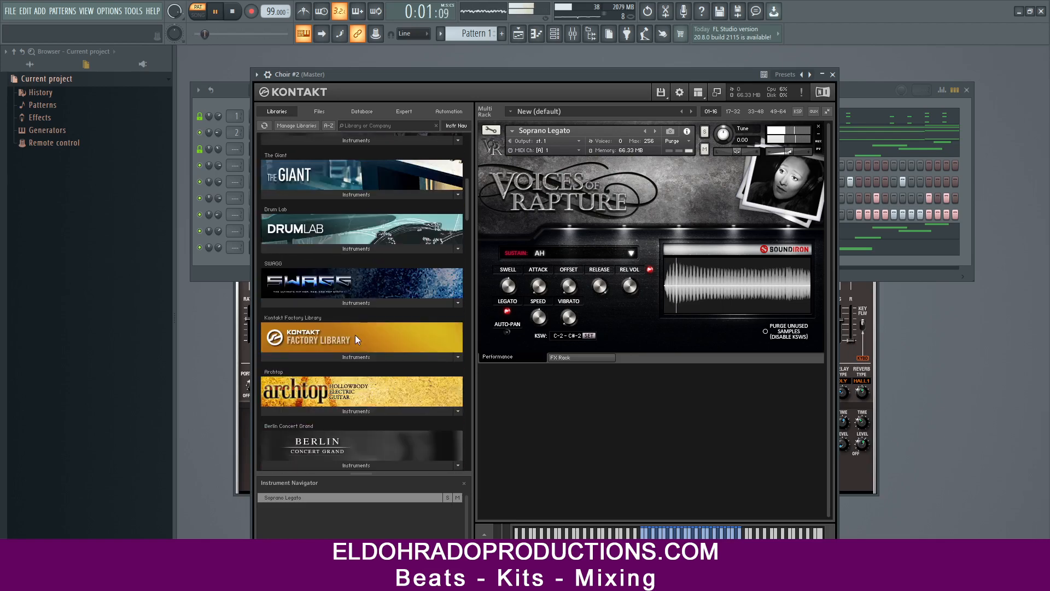
{"action": "scroll", "coordinate": [355, 335], "scroll_direction": "down", "scroll_amount": 4}
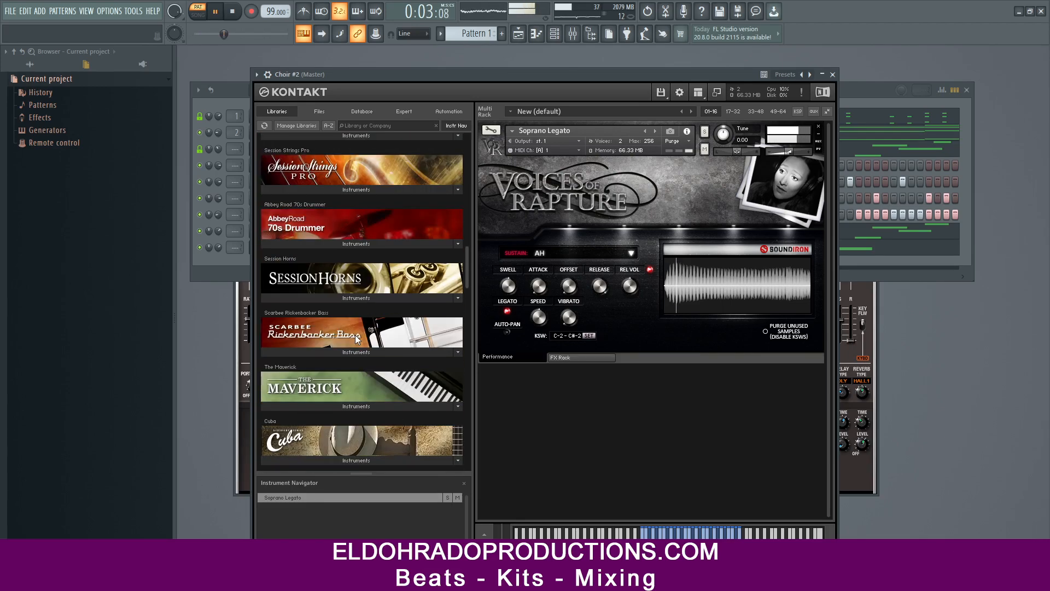
{"action": "scroll", "coordinate": [355, 335], "scroll_direction": "down", "scroll_amount": 8}
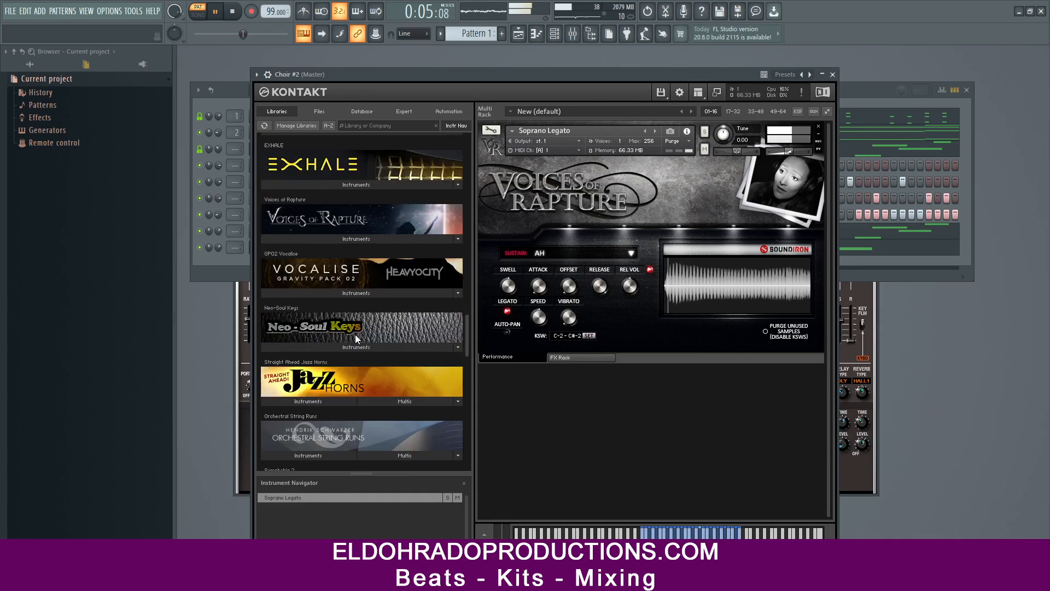
{"action": "left_click", "coordinate": [366, 295]}
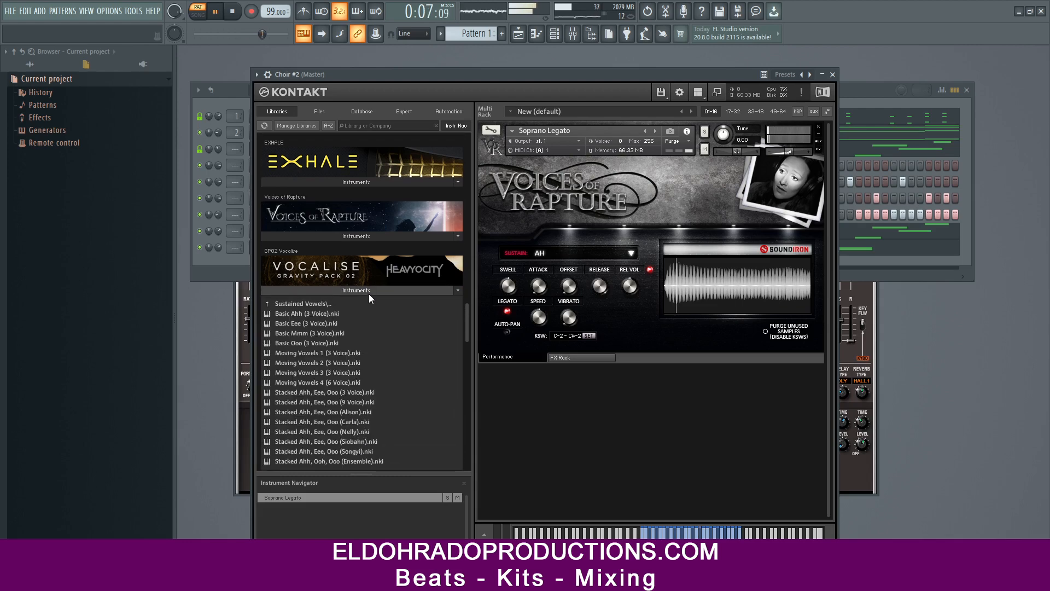
{"action": "left_click", "coordinate": [345, 290]}
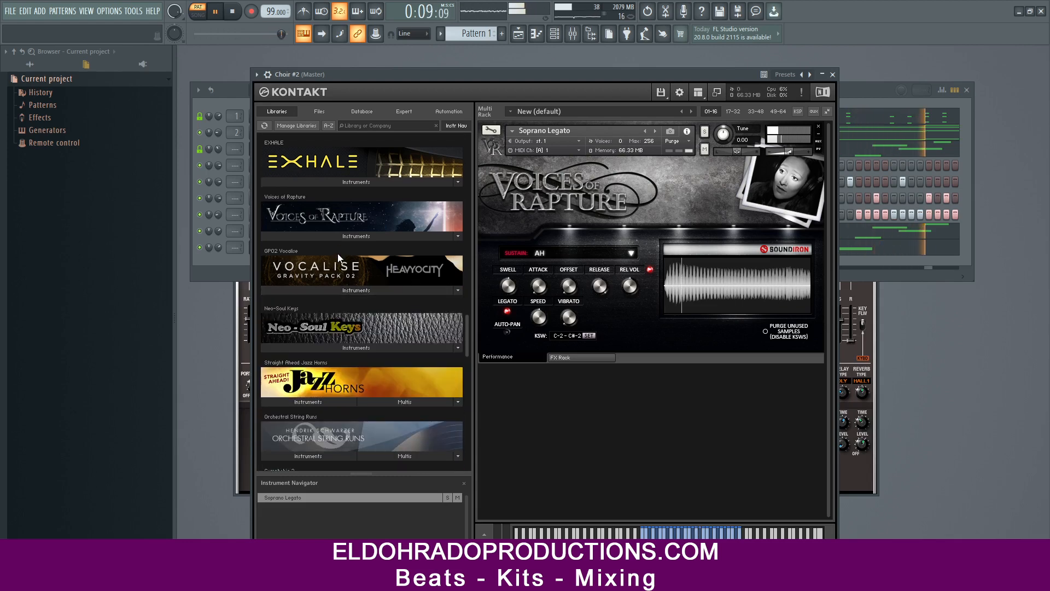
{"action": "left_click", "coordinate": [339, 238]}
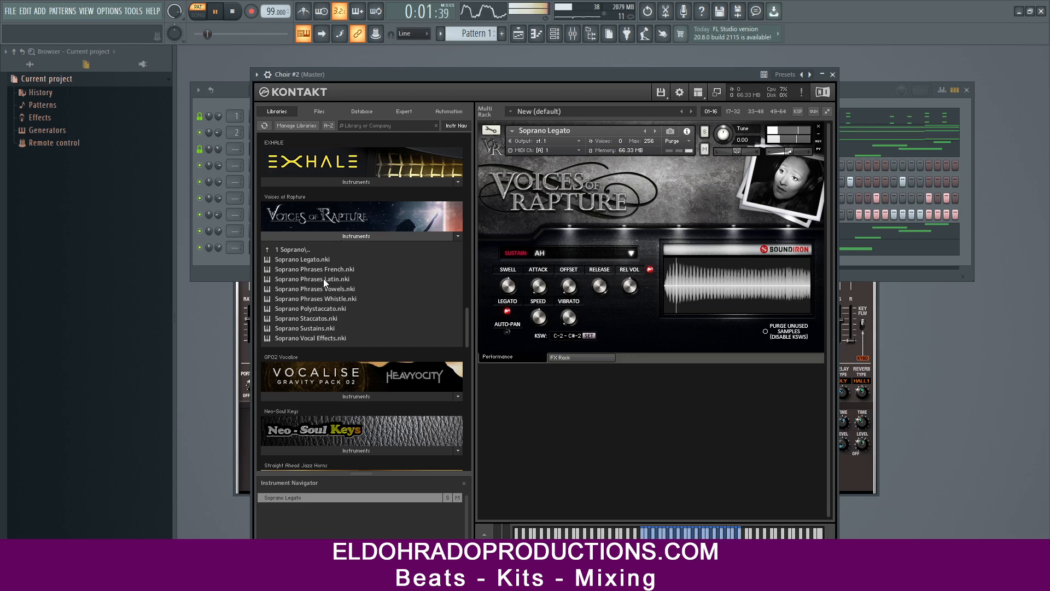
{"action": "left_click_drag", "start_coordinate": [320, 277], "coordinate": [604, 195]}
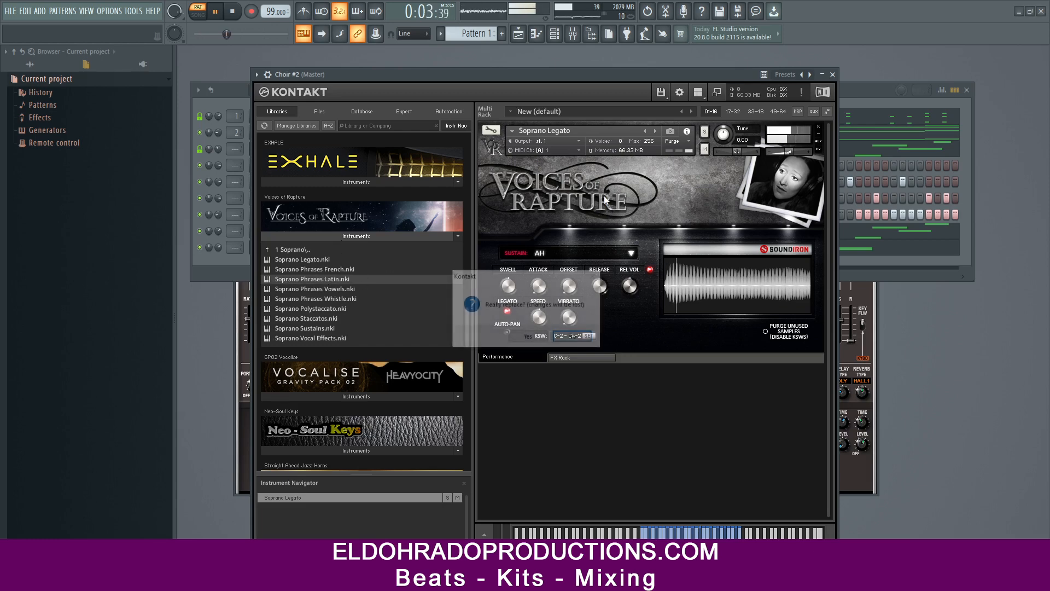
{"action": "left_click", "coordinate": [528, 337]}
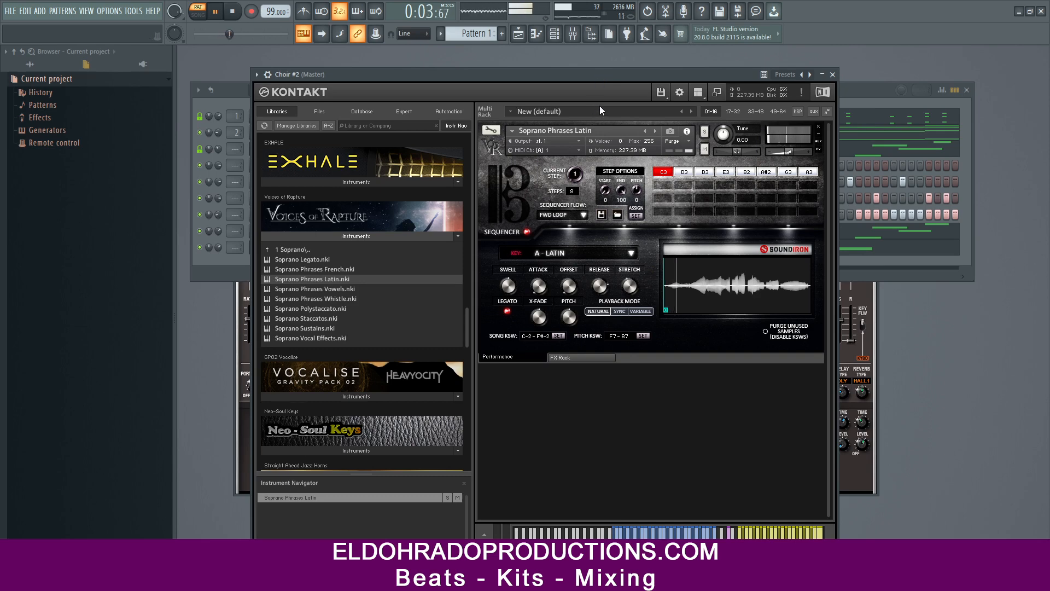
{"action": "left_click", "coordinate": [574, 253]}
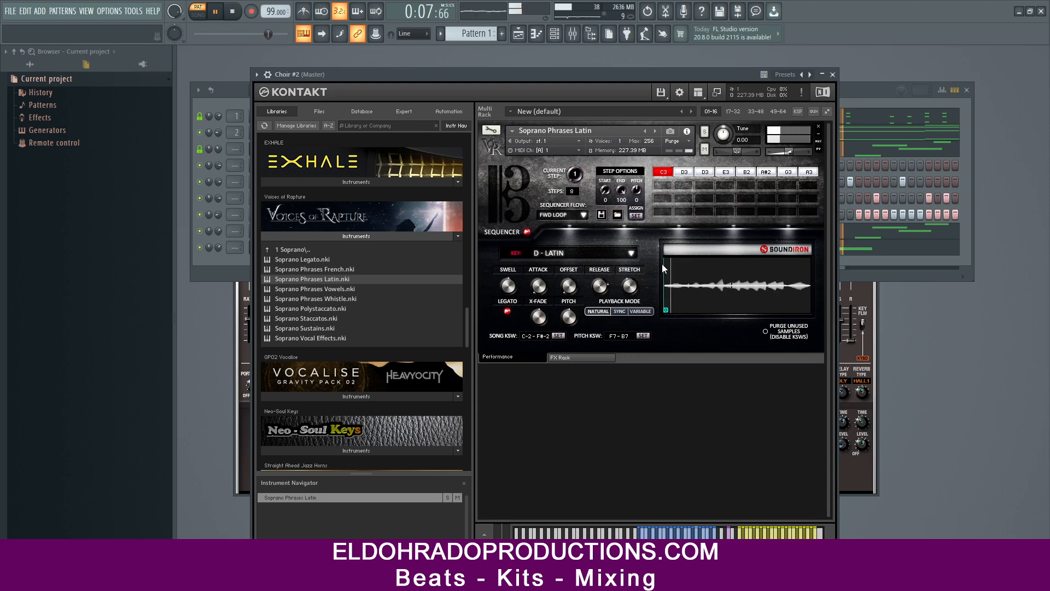
Solo Choir #2 and shorten its D6 note in bar 4 to four steps in the piano roll.
{"action": "right_click", "coordinate": [201, 249]}
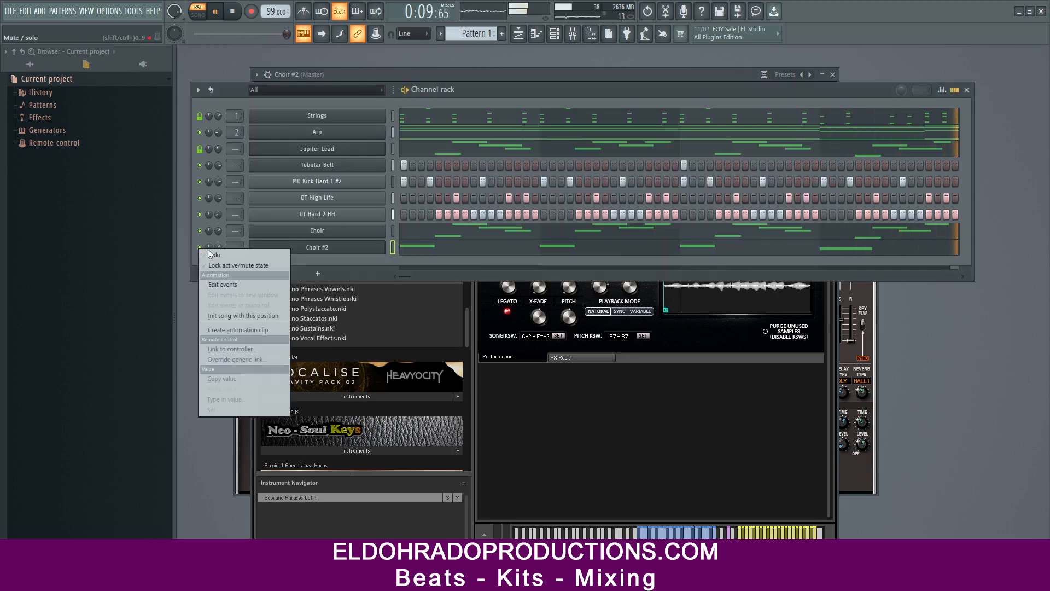
{"action": "left_click", "coordinate": [212, 252]}
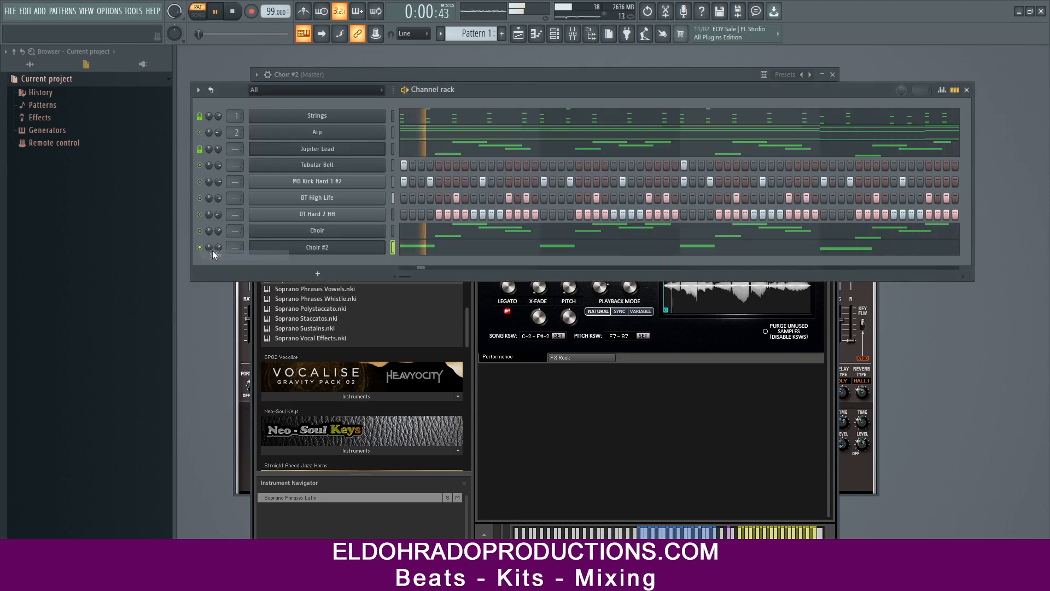
{"action": "right_click", "coordinate": [323, 249]}
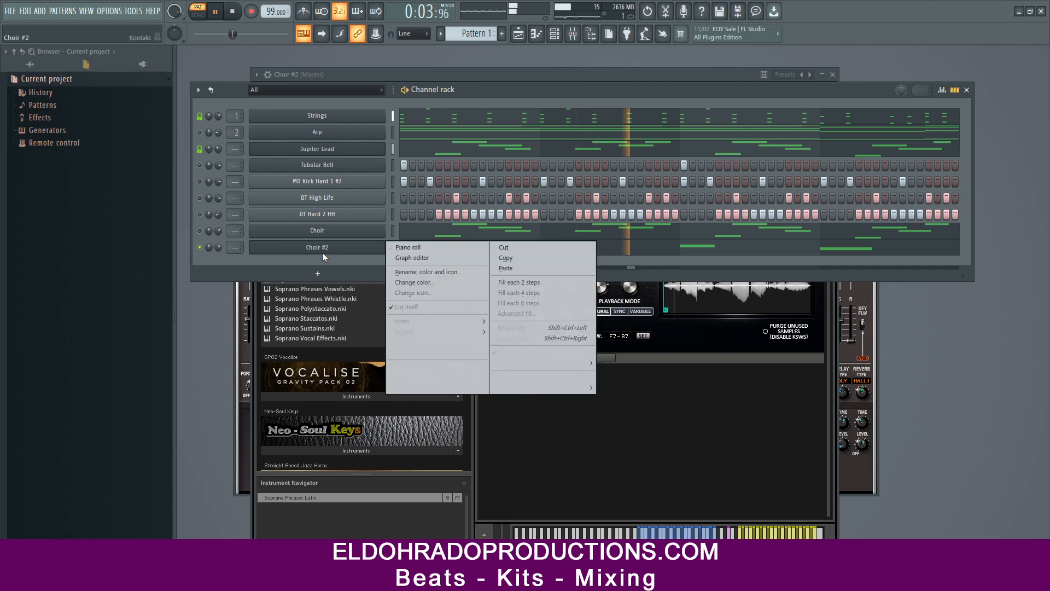
{"action": "left_click", "coordinate": [402, 245]}
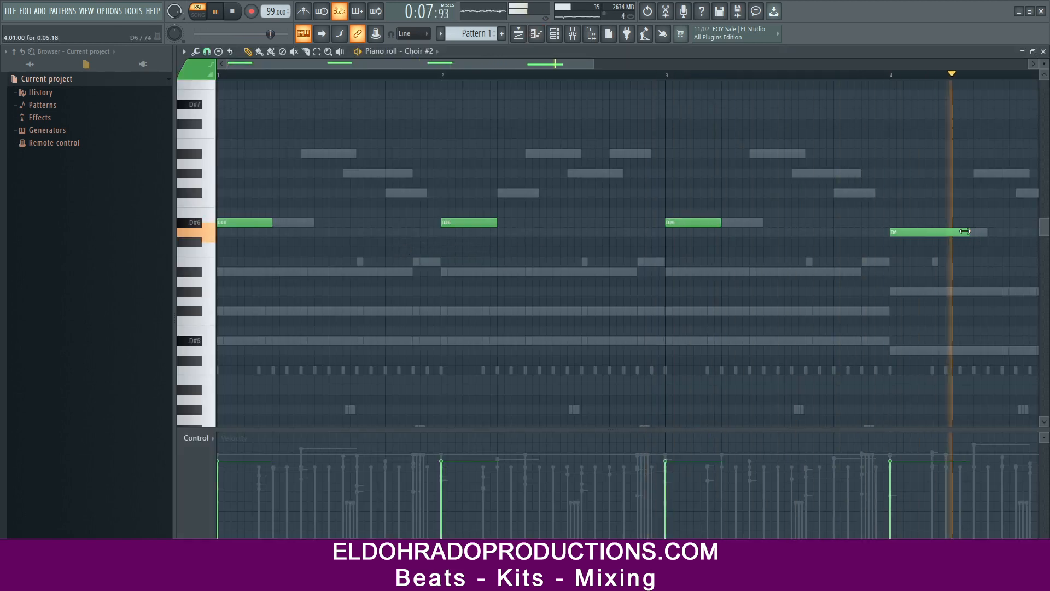
{"action": "left_click_drag", "start_coordinate": [972, 231], "coordinate": [945, 234]}
Try Choir #2's notes one octave higher, return them to their previous octave, play the pattern and close the note editor.
{"action": "key", "text": "ctrl+Up"}
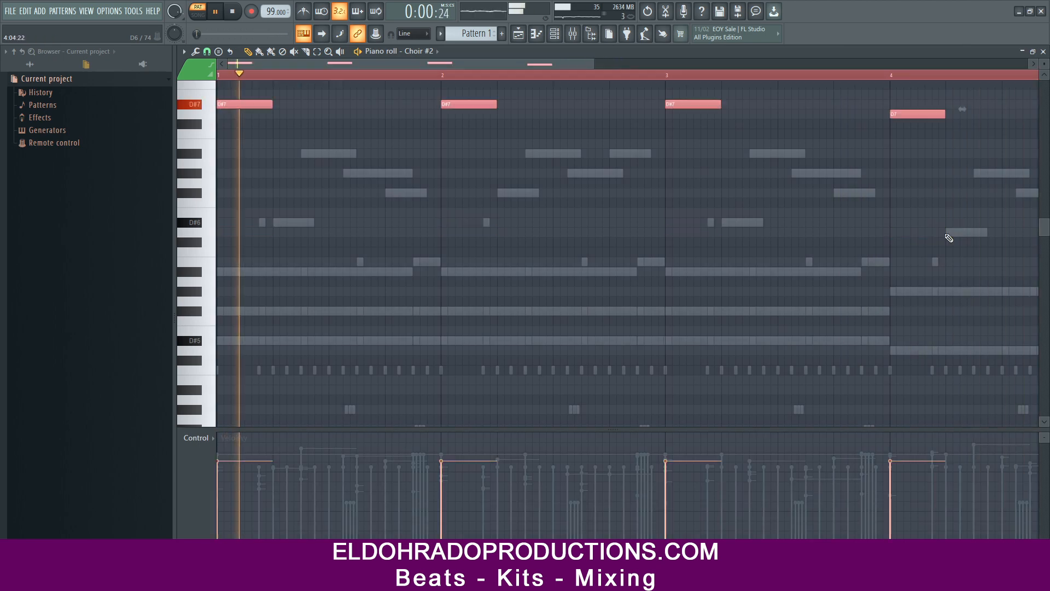
{"action": "key", "text": "space"}
{"action": "key", "text": "space"}
{"action": "key", "text": "space"}
{"action": "key", "text": "ctrl+Down"}
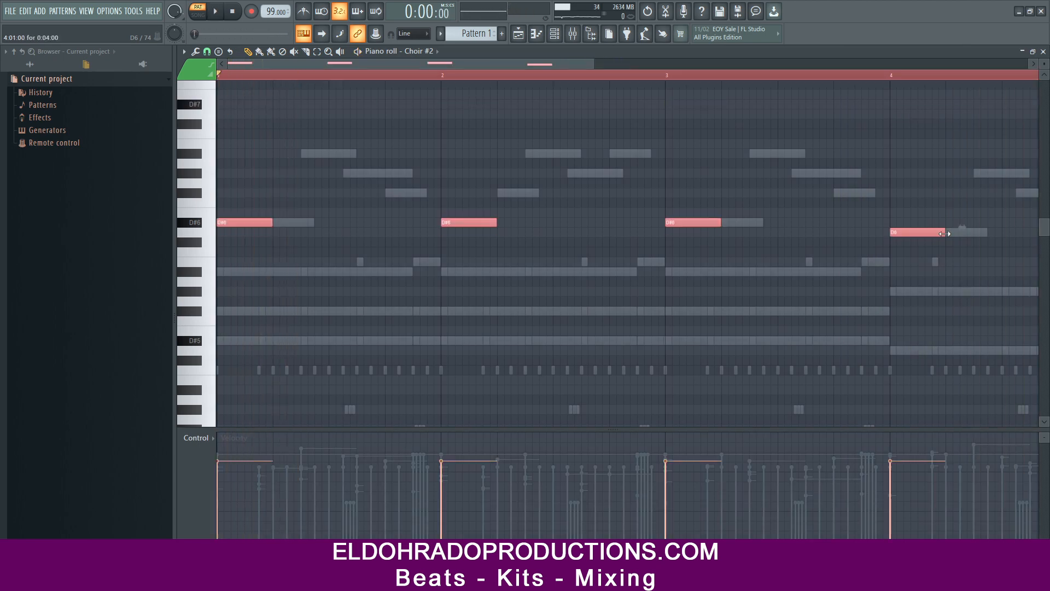
{"action": "key", "text": "space"}
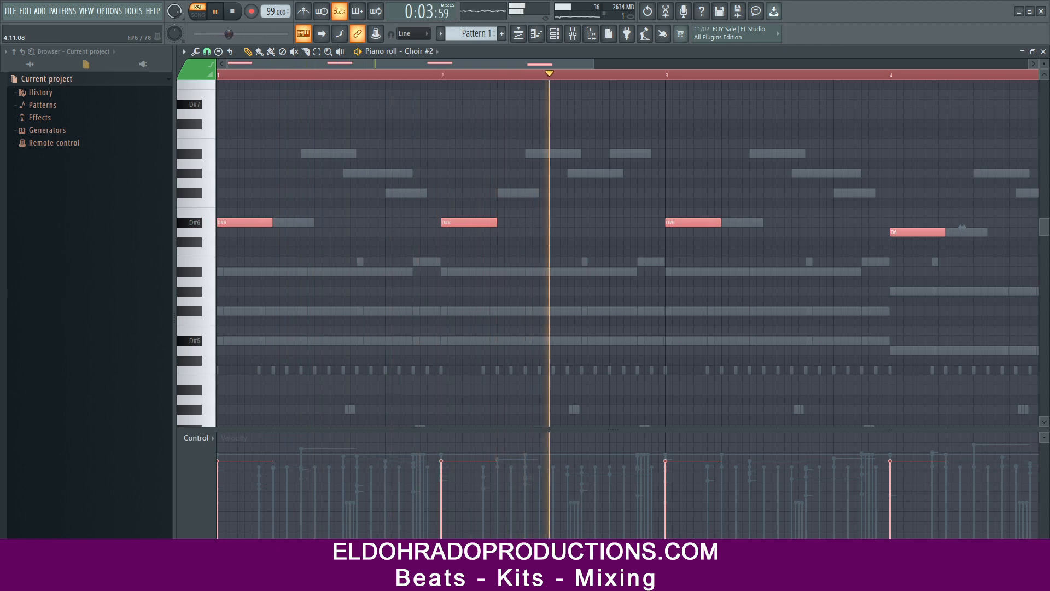
{"action": "key", "text": "F7"}
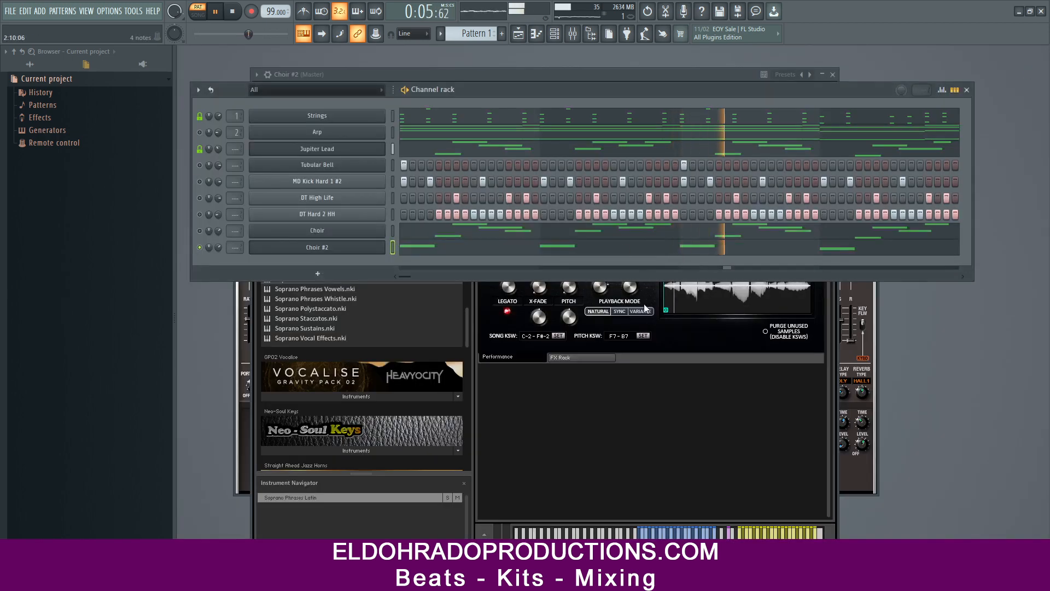
Try the C, B and A Latin phrases in turn on Choir #2 while the pattern plays.
{"action": "left_click", "coordinate": [666, 344]}
{"action": "left_click", "coordinate": [586, 255]}
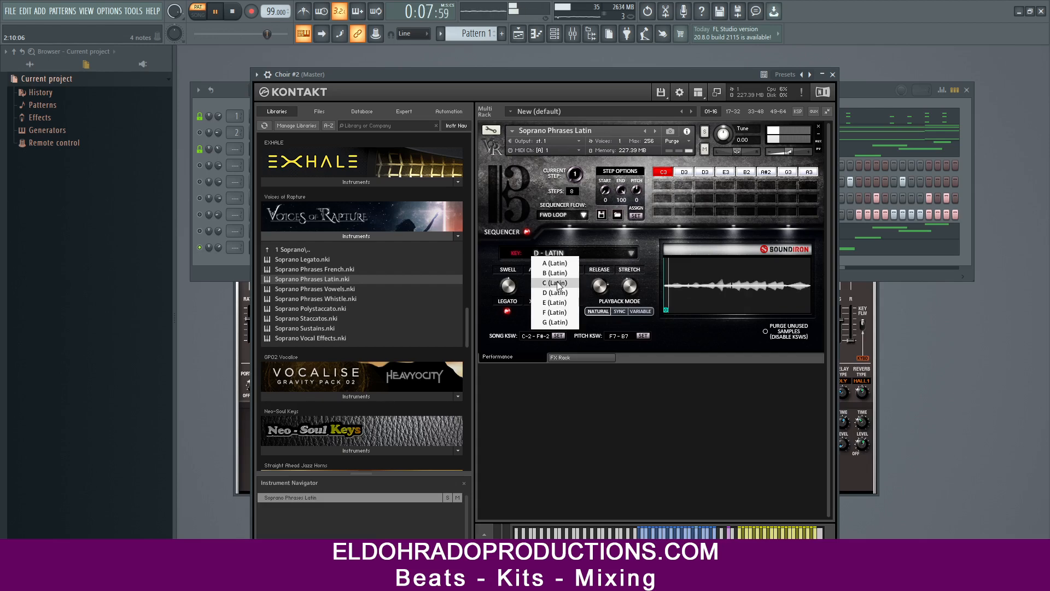
{"action": "left_click", "coordinate": [557, 280]}
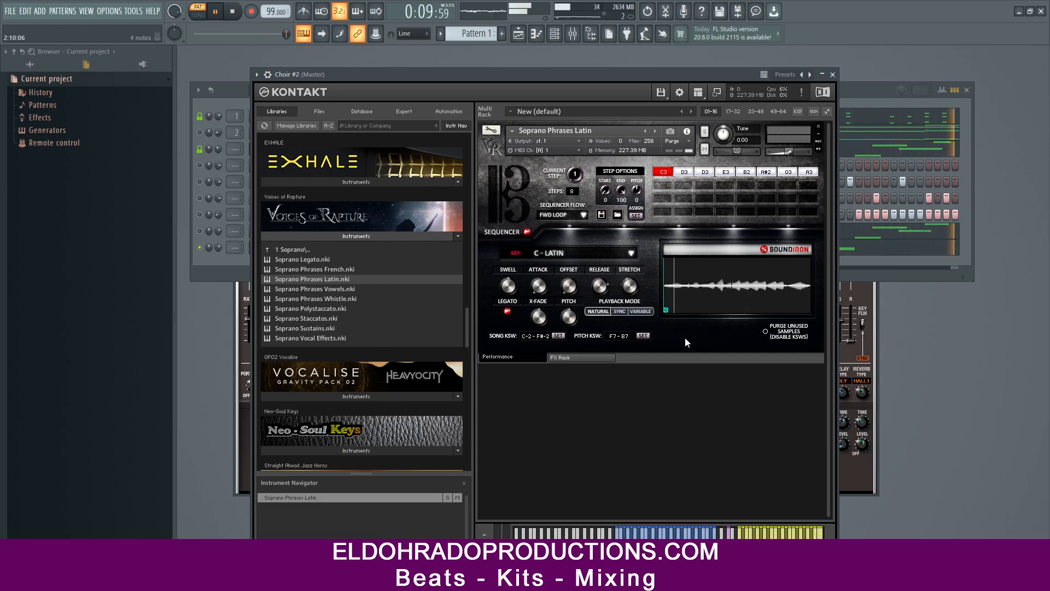
{"action": "left_click", "coordinate": [553, 253]}
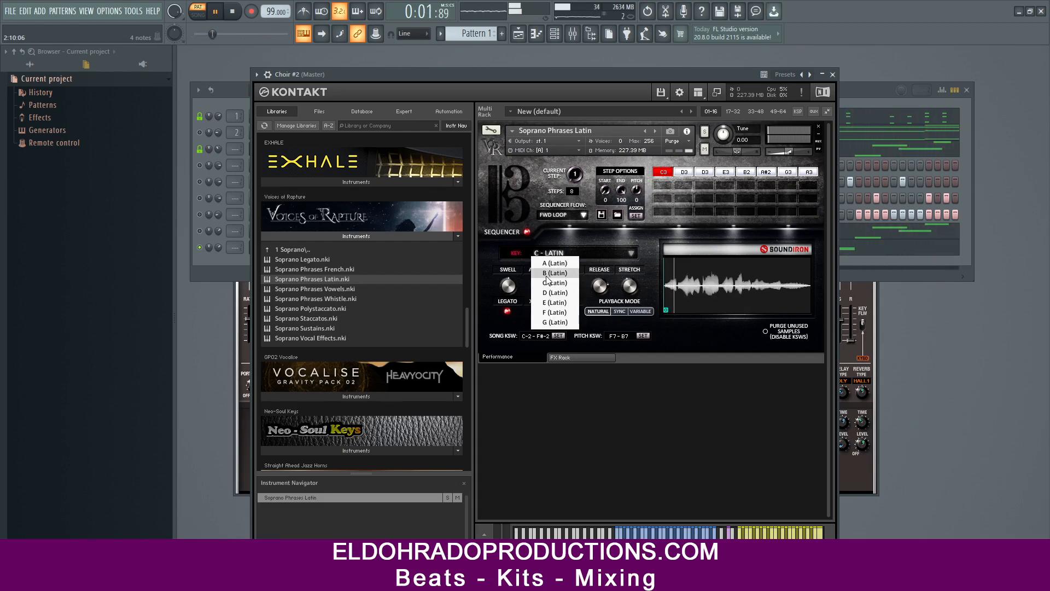
{"action": "left_click", "coordinate": [572, 256]}
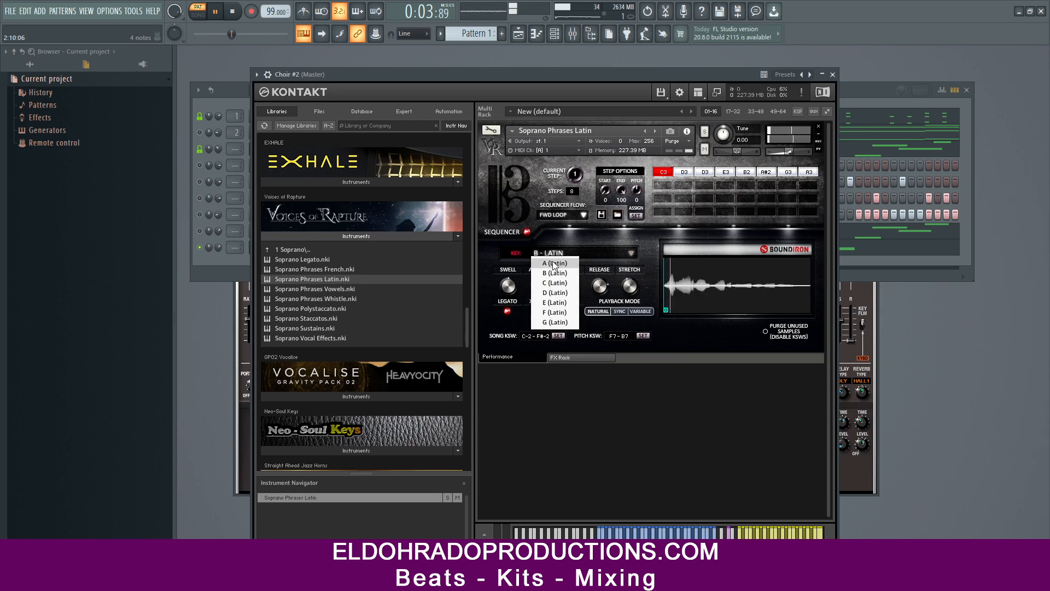
{"action": "left_click", "coordinate": [554, 263]}
Try the F Latin phrase on Choir #2, and switch to G - Latin.
{"action": "left_click", "coordinate": [563, 261]}
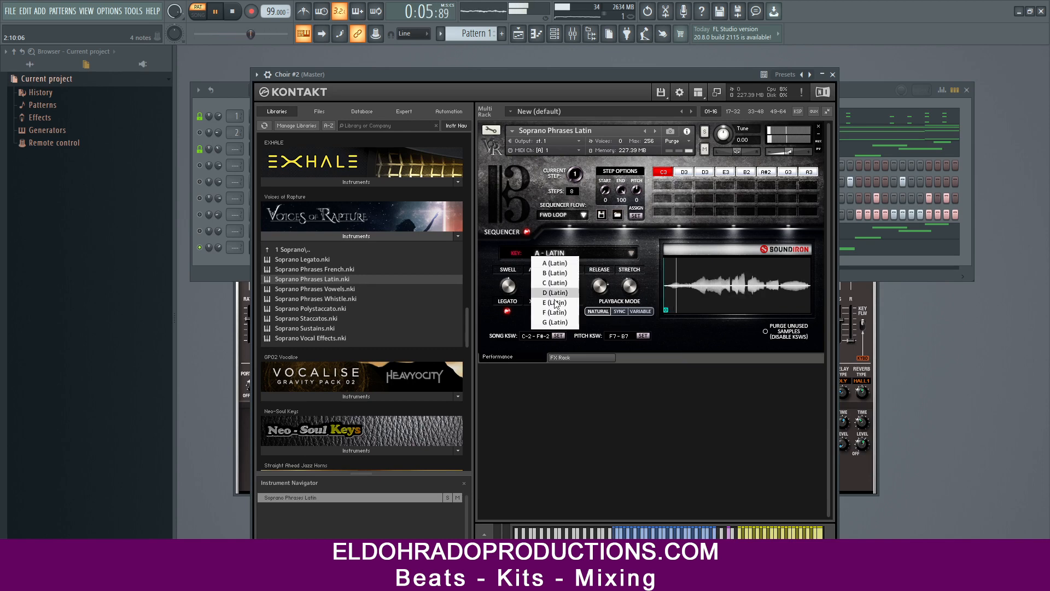
{"action": "left_click", "coordinate": [553, 316]}
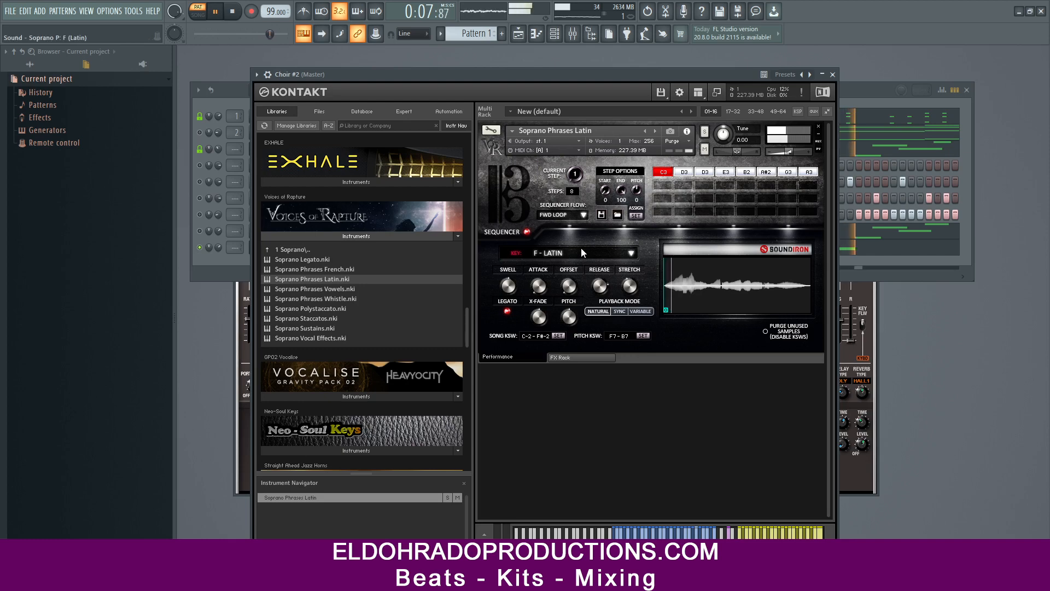
{"action": "left_click", "coordinate": [580, 252]}
{"action": "left_click", "coordinate": [554, 312]}
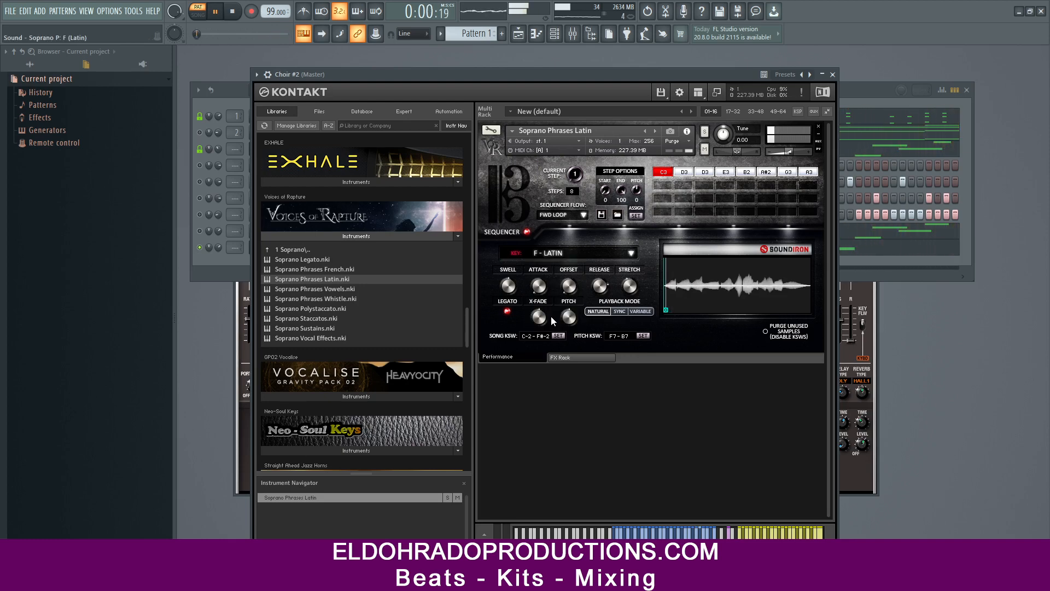
{"action": "left_click", "coordinate": [577, 253]}
{"action": "left_click", "coordinate": [552, 319]}
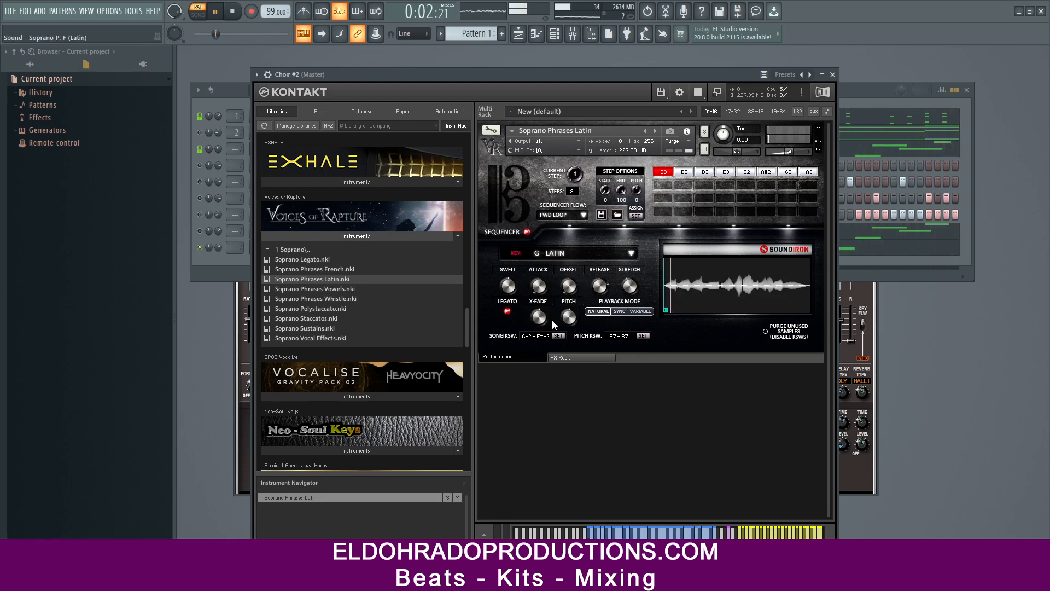
Replace Choir #2's instrument with Soprano Phrases Vowels and try its E, F and G vowel phrases.
{"action": "left_click_drag", "start_coordinate": [345, 289], "coordinate": [611, 237]}
{"action": "left_click", "coordinate": [535, 336]}
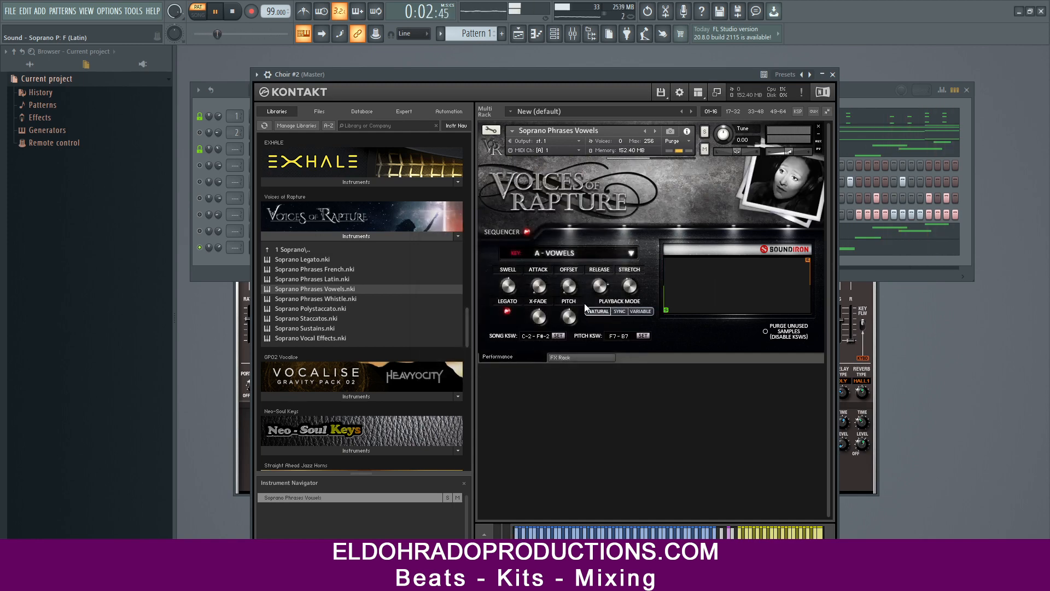
{"action": "left_click", "coordinate": [594, 255]}
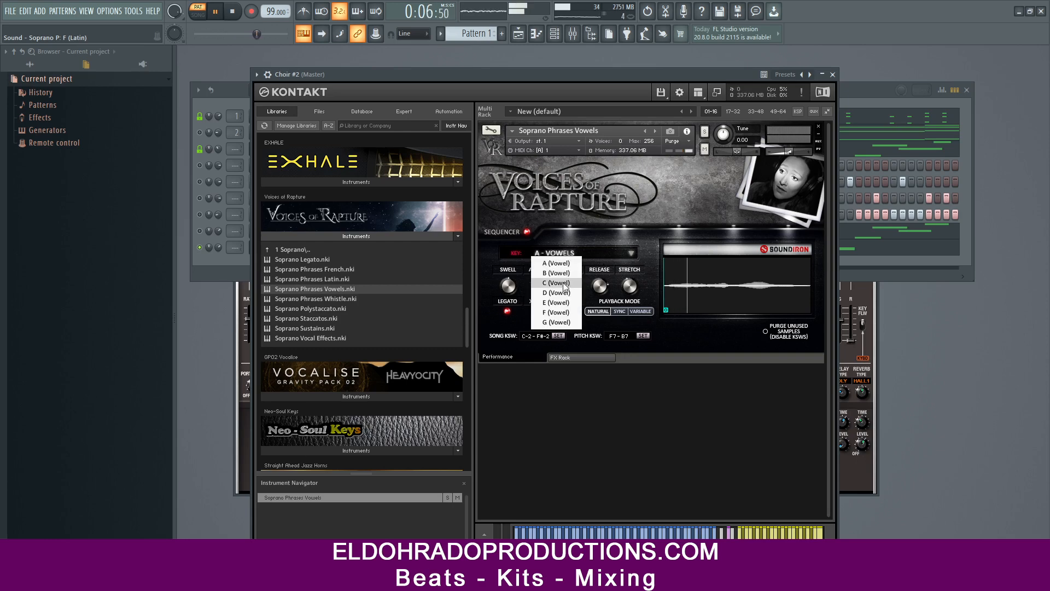
{"action": "left_click", "coordinate": [555, 301]}
{"action": "left_click", "coordinate": [558, 253]}
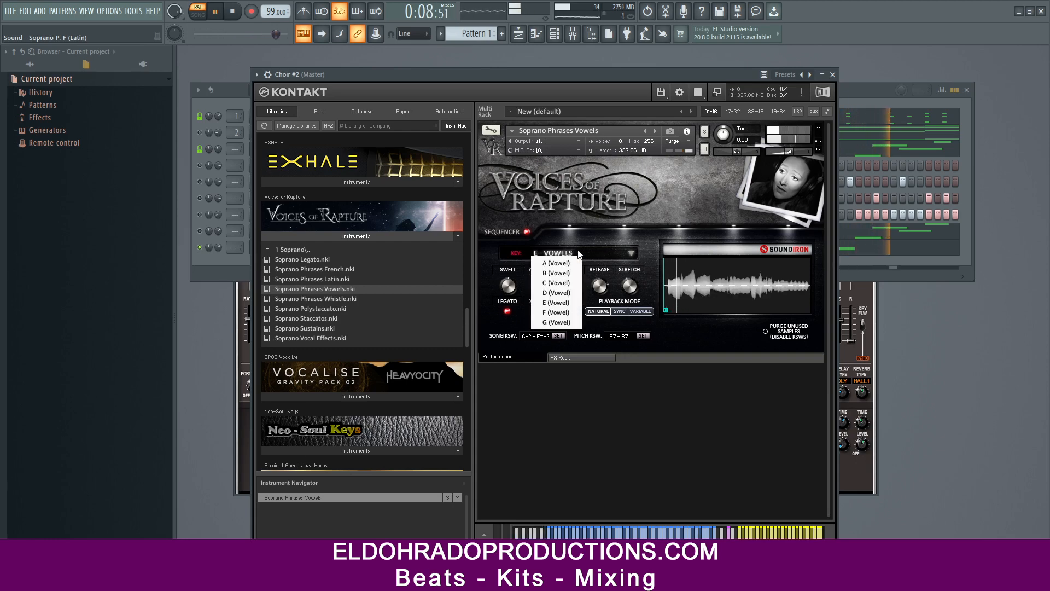
{"action": "left_click", "coordinate": [552, 313]}
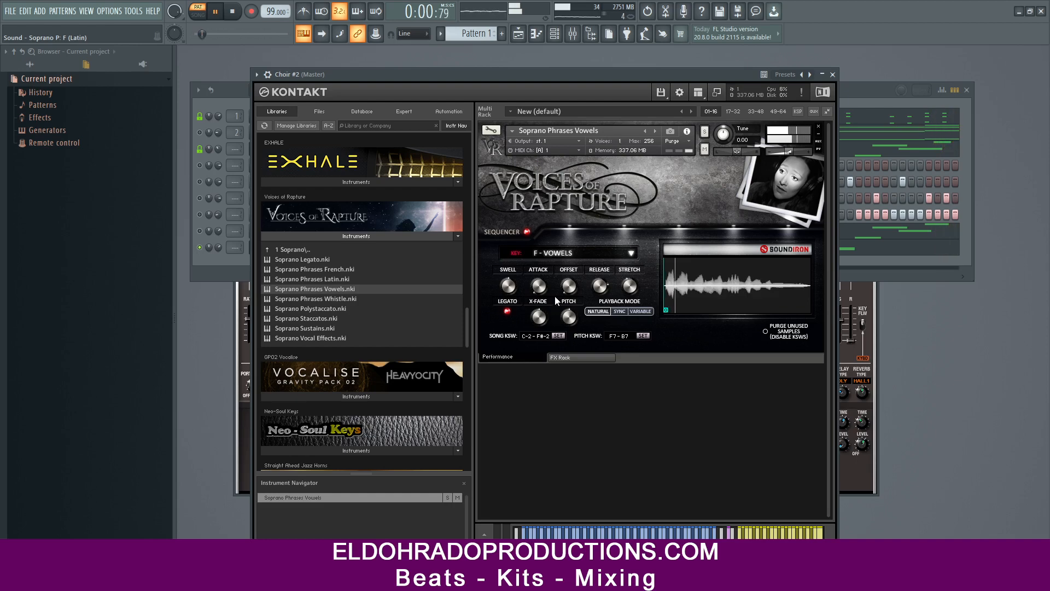
{"action": "left_click", "coordinate": [570, 257]}
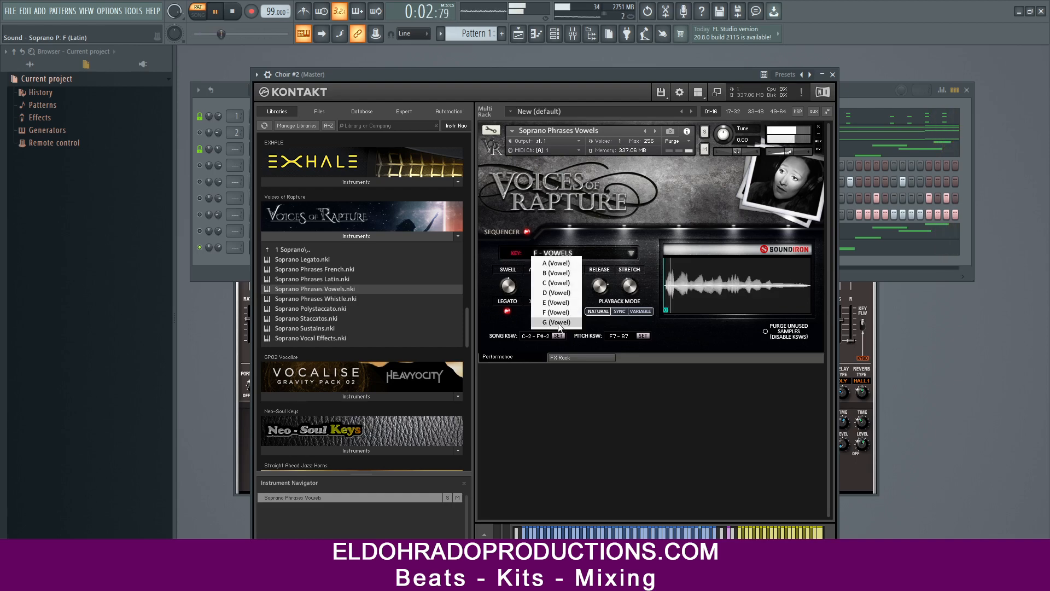
{"action": "left_click", "coordinate": [559, 323]}
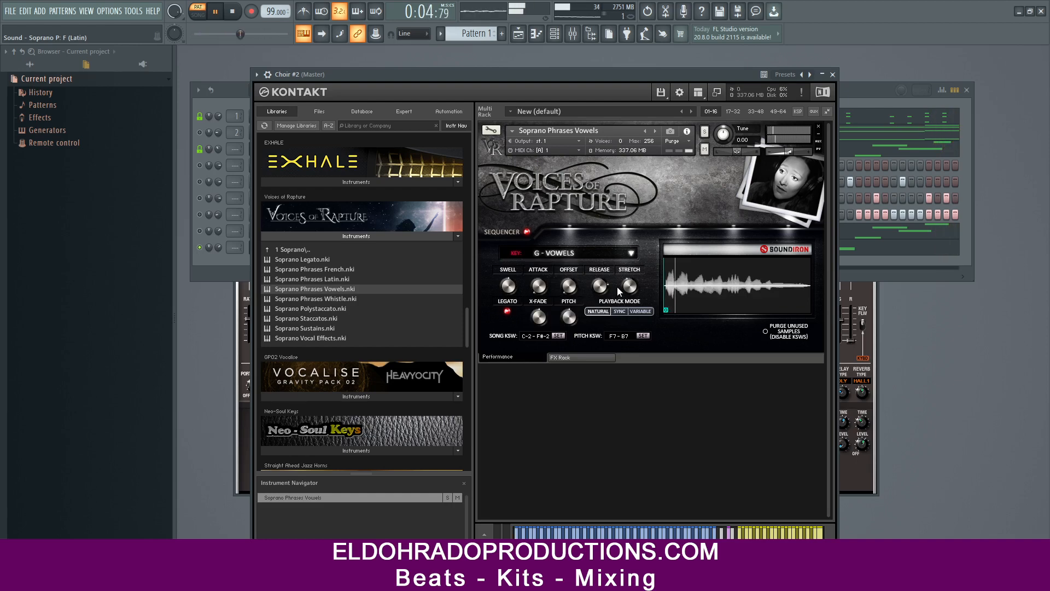
Close the Kontakt instrument and delete the Choir #2 channel from the pattern.
{"action": "left_click", "coordinate": [832, 74]}
{"action": "right_click", "coordinate": [382, 247]}
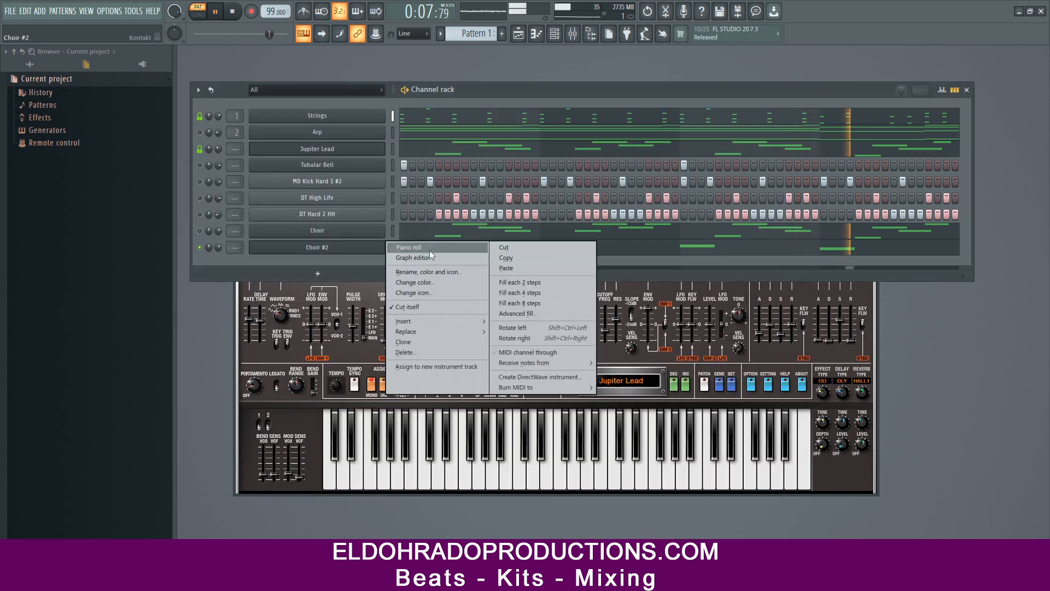
{"action": "left_click", "coordinate": [408, 353]}
{"action": "left_click", "coordinate": [593, 342]}
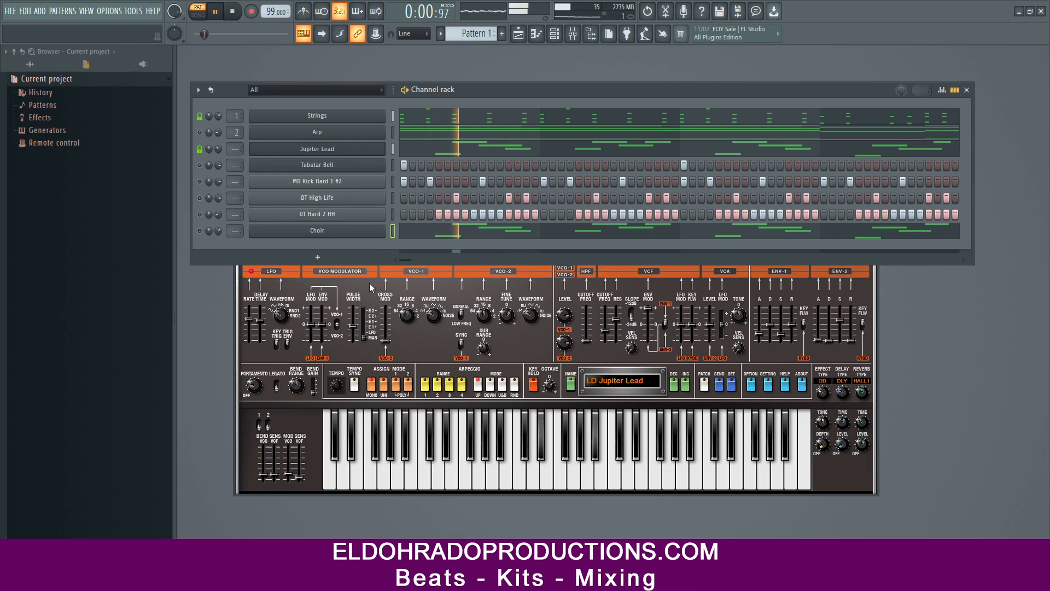
Add an Omnisphere channel and set its patch directory to Trilian Library.
{"action": "left_click", "coordinate": [317, 257]}
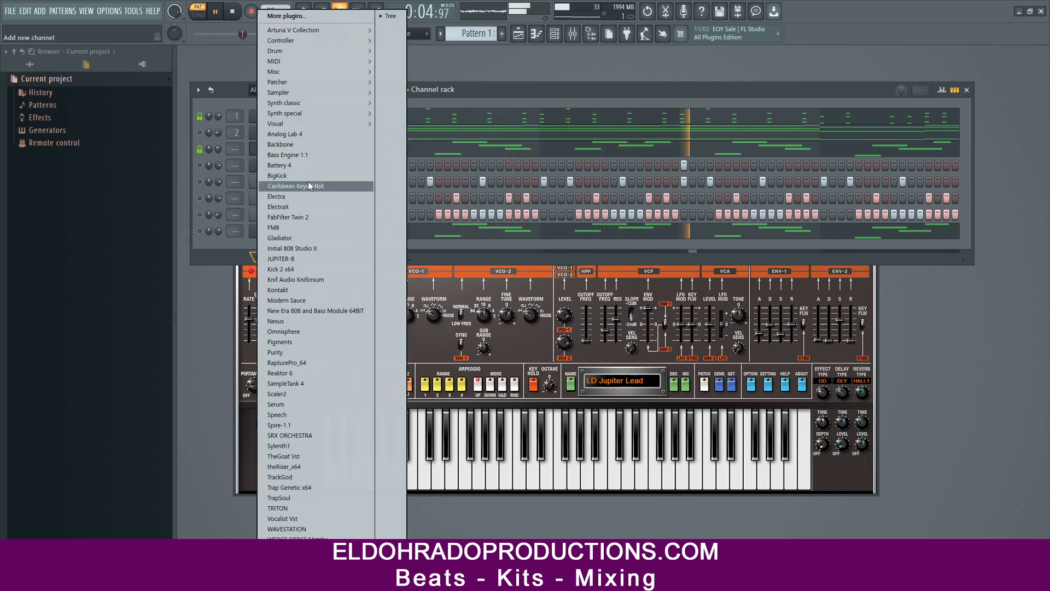
{"action": "left_click", "coordinate": [291, 332]}
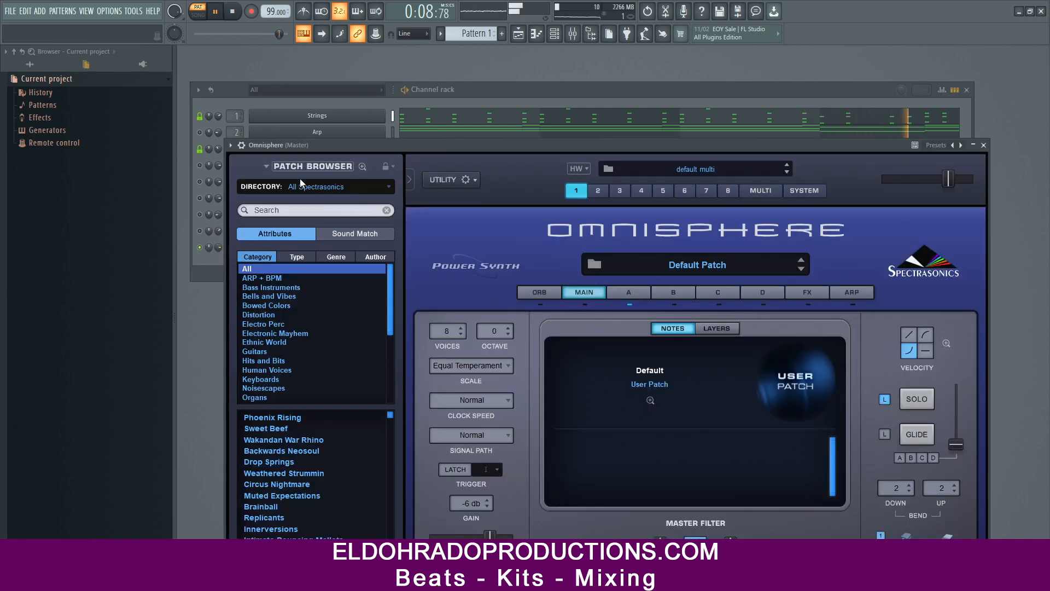
{"action": "left_click", "coordinate": [311, 167]}
{"action": "left_click", "coordinate": [242, 166]}
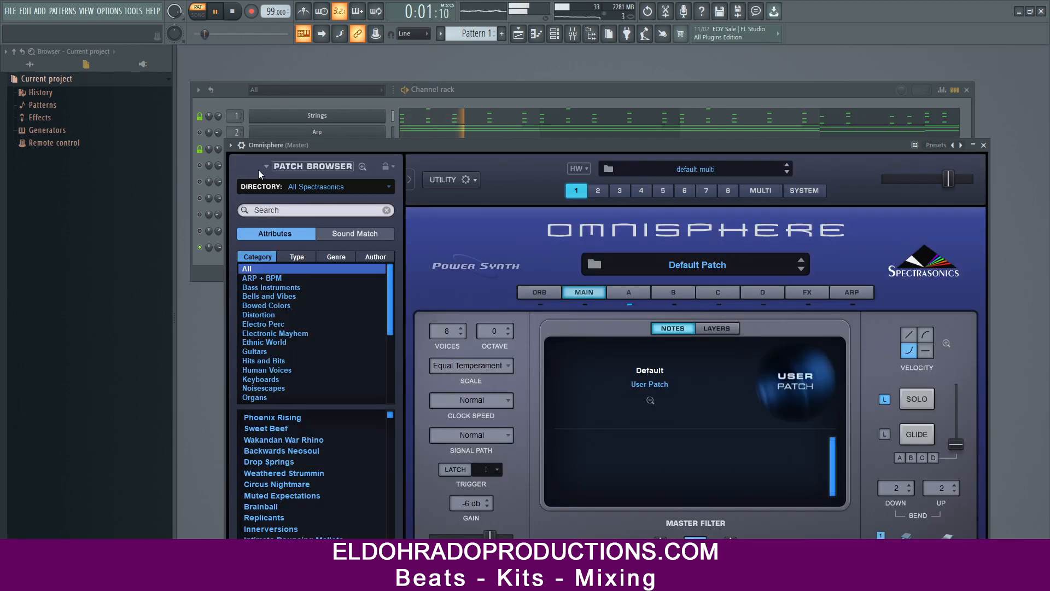
{"action": "left_click", "coordinate": [315, 186]}
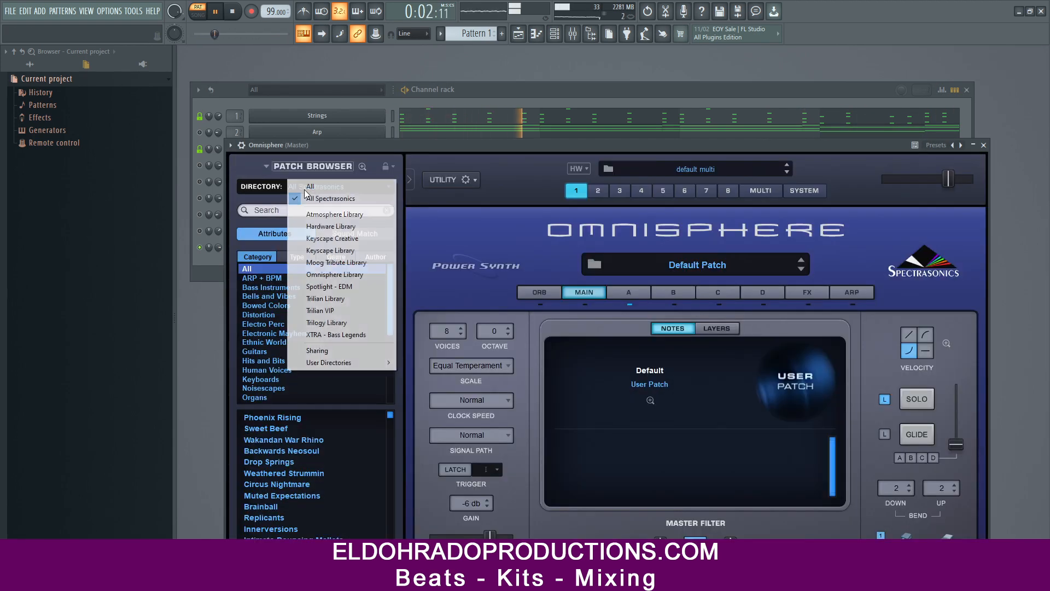
{"action": "left_click", "coordinate": [322, 299]}
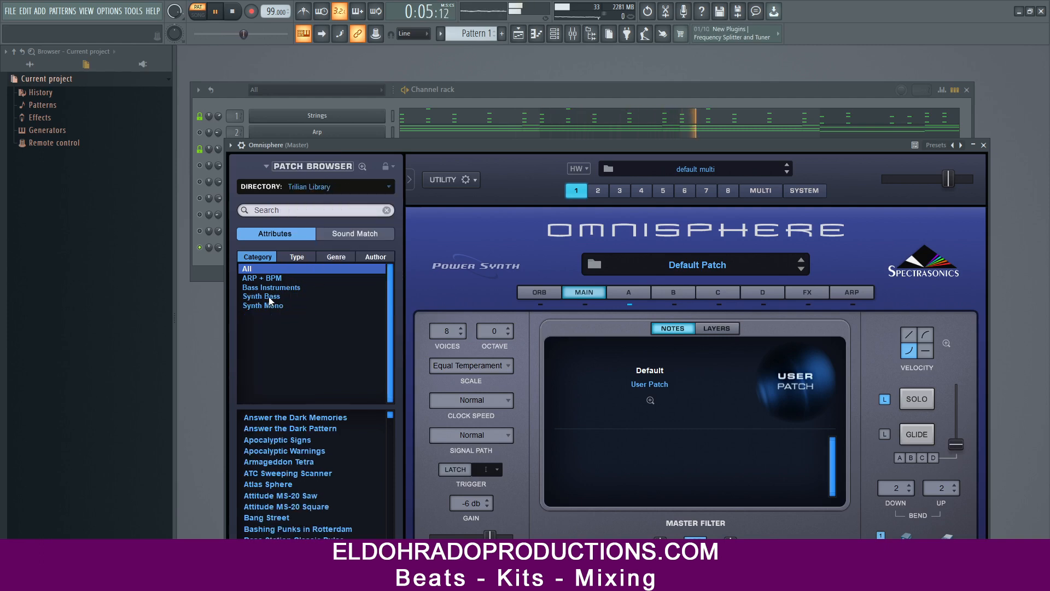
Filter the patches to the Synth Bass category and load the Clicky 106 Sub patch.
{"action": "left_click", "coordinate": [268, 297]}
{"action": "left_click", "coordinate": [320, 166]}
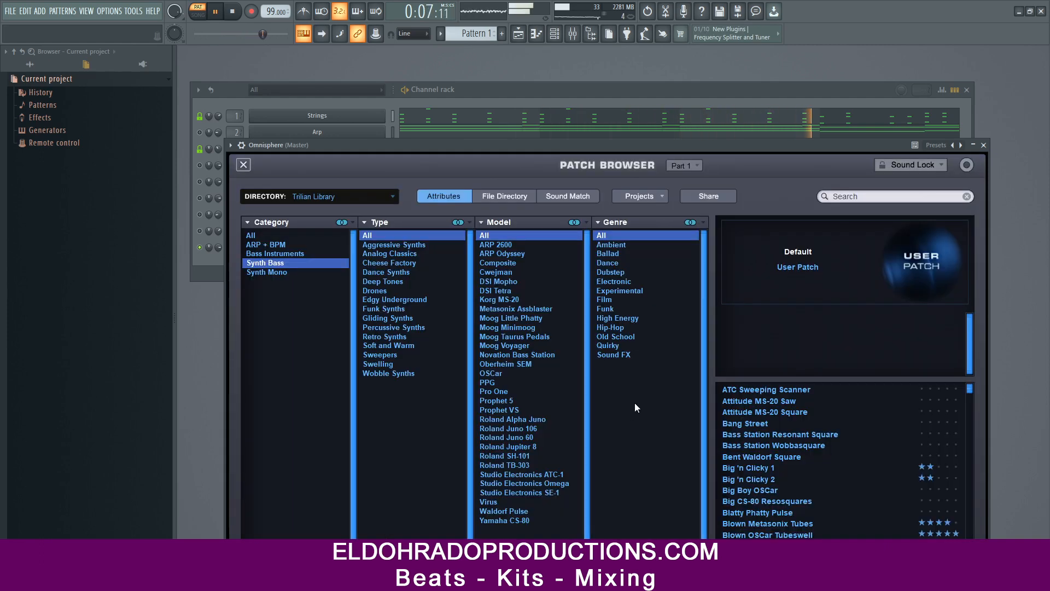
{"action": "scroll", "coordinate": [795, 521], "scroll_direction": "down", "scroll_amount": 6}
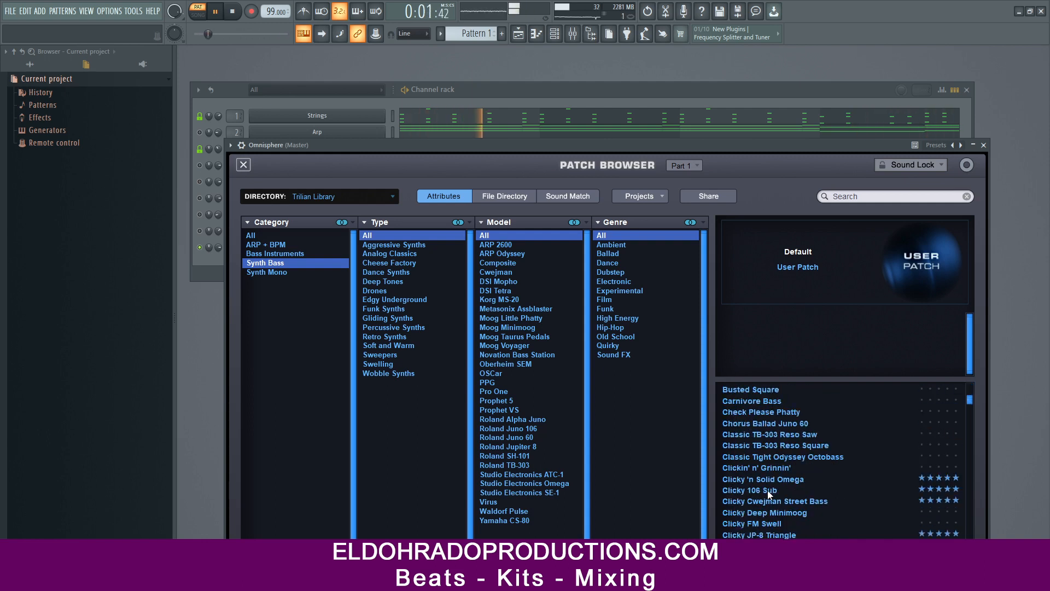
{"action": "left_click", "coordinate": [768, 492]}
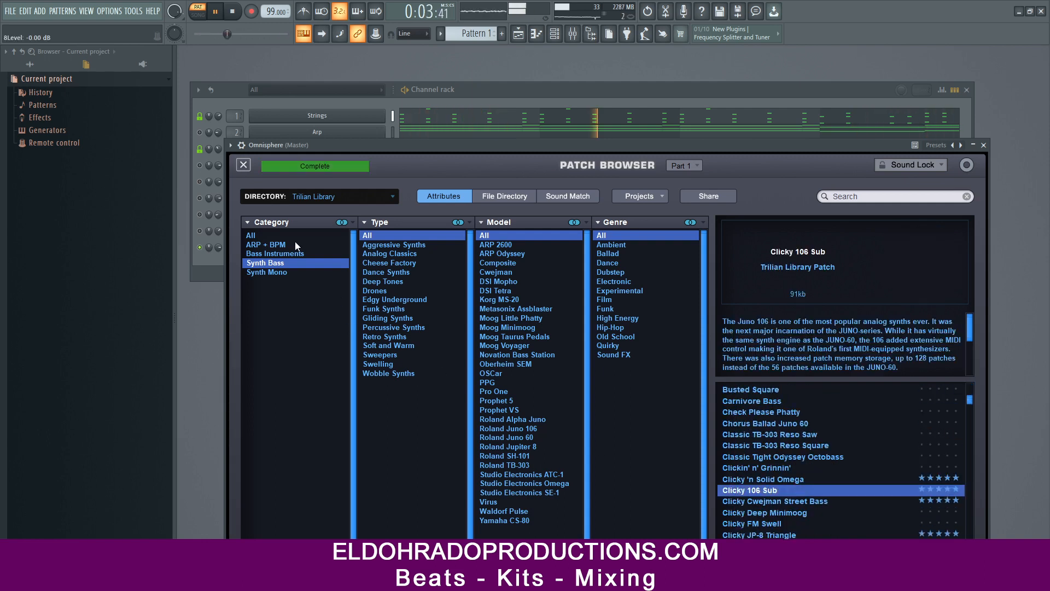
{"action": "left_click", "coordinate": [244, 164]}
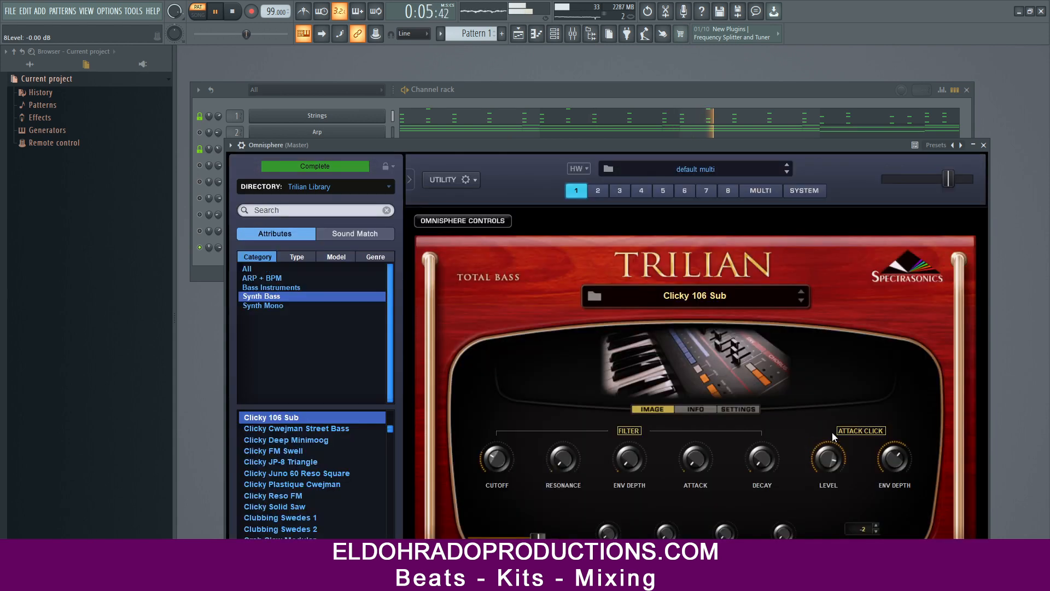
Close the Omnisphere instrument and turn off solo on its channel.
{"action": "left_click", "coordinate": [984, 146]}
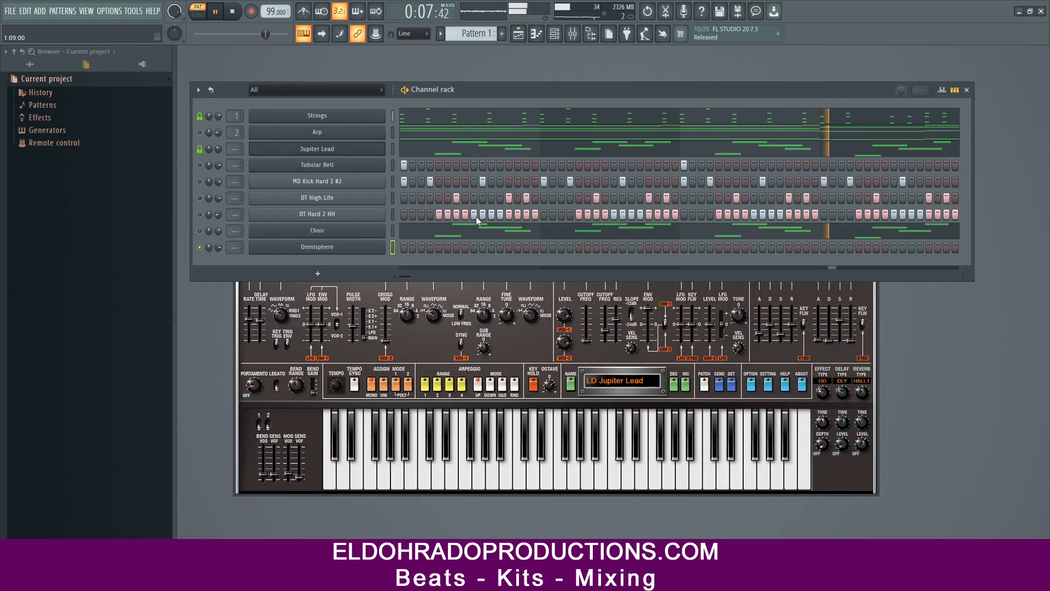
{"action": "right_click", "coordinate": [200, 247]}
{"action": "left_click", "coordinate": [214, 252]}
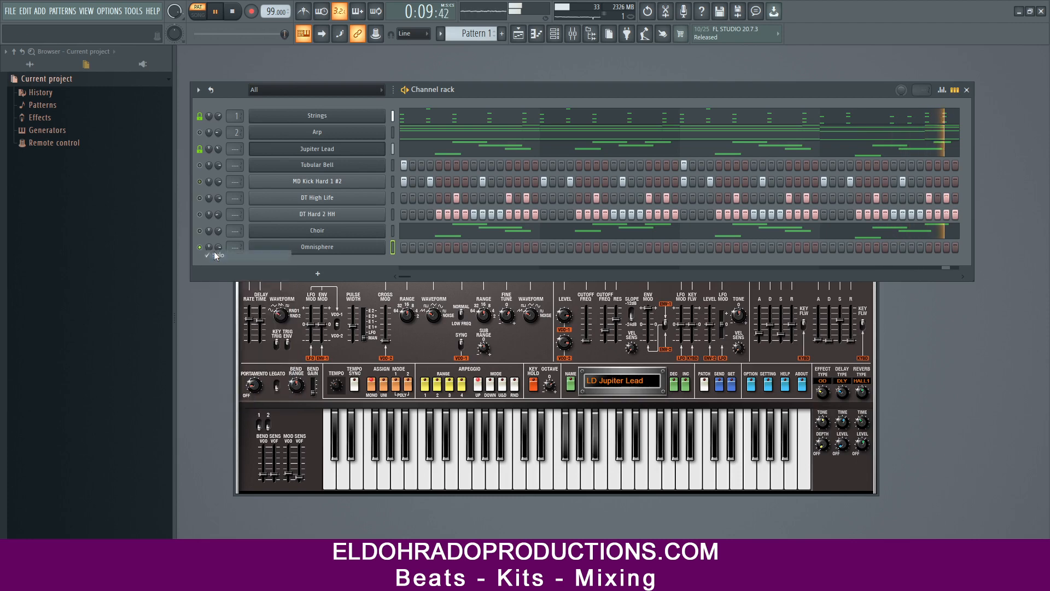
Open the Omnisphere channel's piano roll, enter two D#4 notes in bar 1 and set the snap to 1/4 beat.
{"action": "right_click", "coordinate": [350, 256]}
{"action": "left_click", "coordinate": [404, 244]}
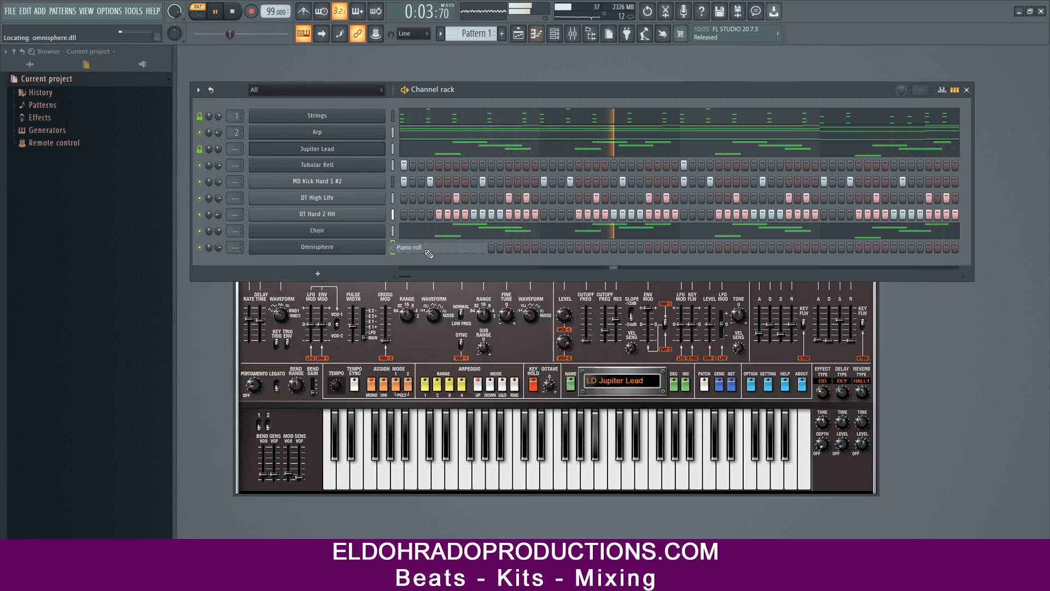
{"action": "scroll", "coordinate": [295, 295], "scroll_direction": "down", "scroll_amount": 3}
{"action": "key", "text": "space"}
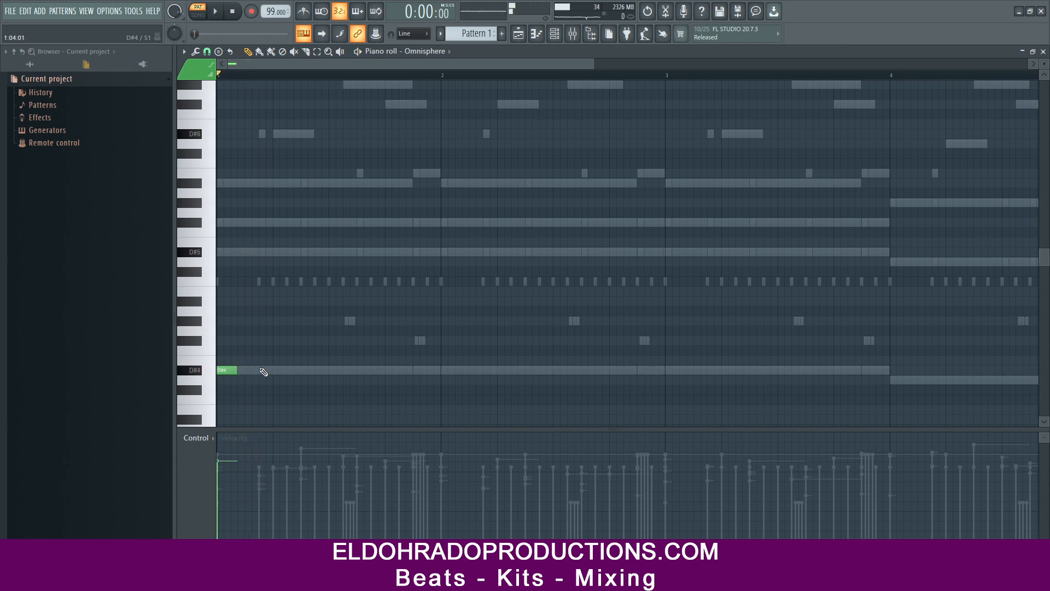
{"action": "left_click", "coordinate": [212, 57]}
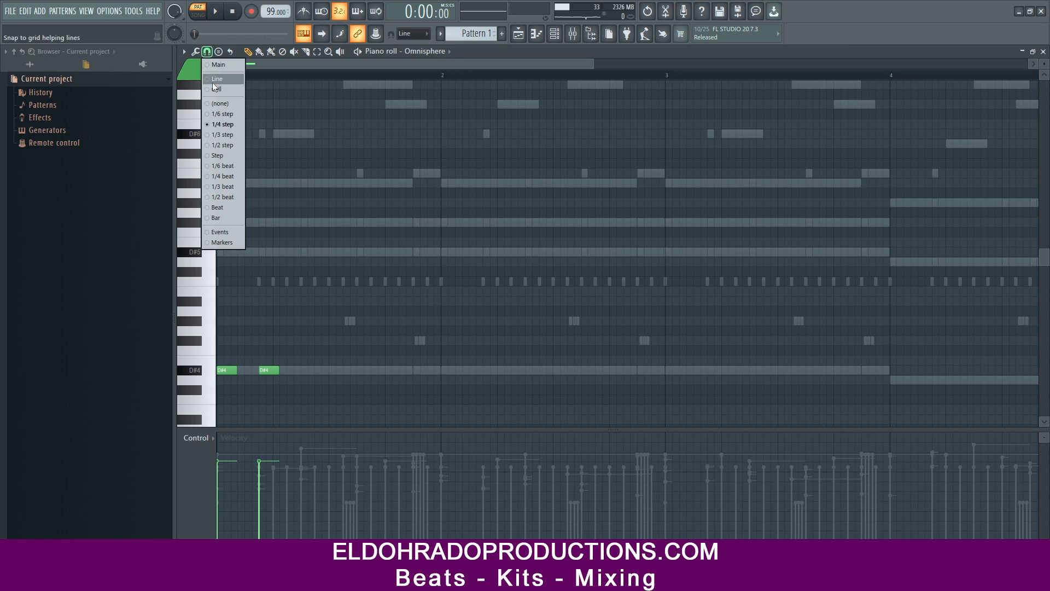
{"action": "left_click", "coordinate": [221, 176]}
Replace the second D#4 note with one starting on step 4 of bar 1 and lasting two steps.
{"action": "left_click_drag", "start_coordinate": [594, 64], "coordinate": [368, 99]}
{"action": "key", "text": "ctrl+a"}
{"action": "key", "text": "ctrl+d"}
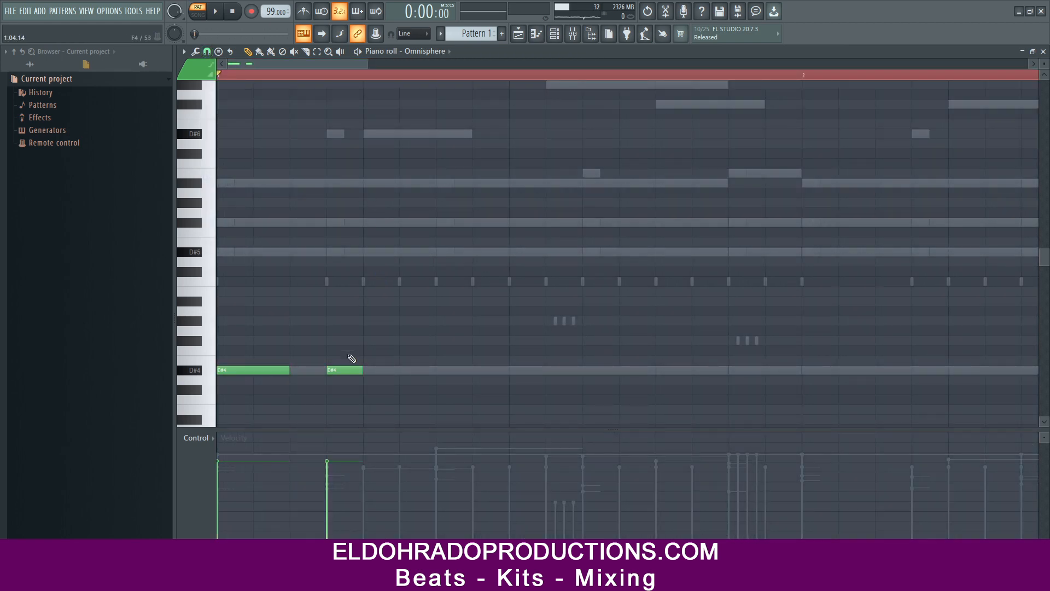
{"action": "right_click", "coordinate": [350, 370]}
{"action": "key", "text": "space"}
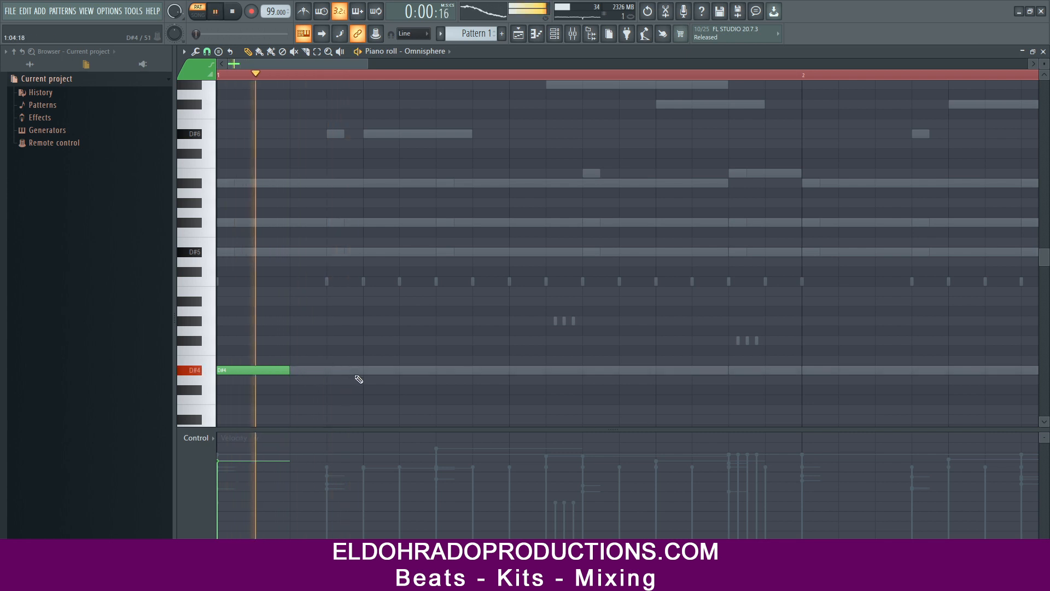
{"action": "left_click", "coordinate": [329, 371]}
{"action": "key", "text": "space"}
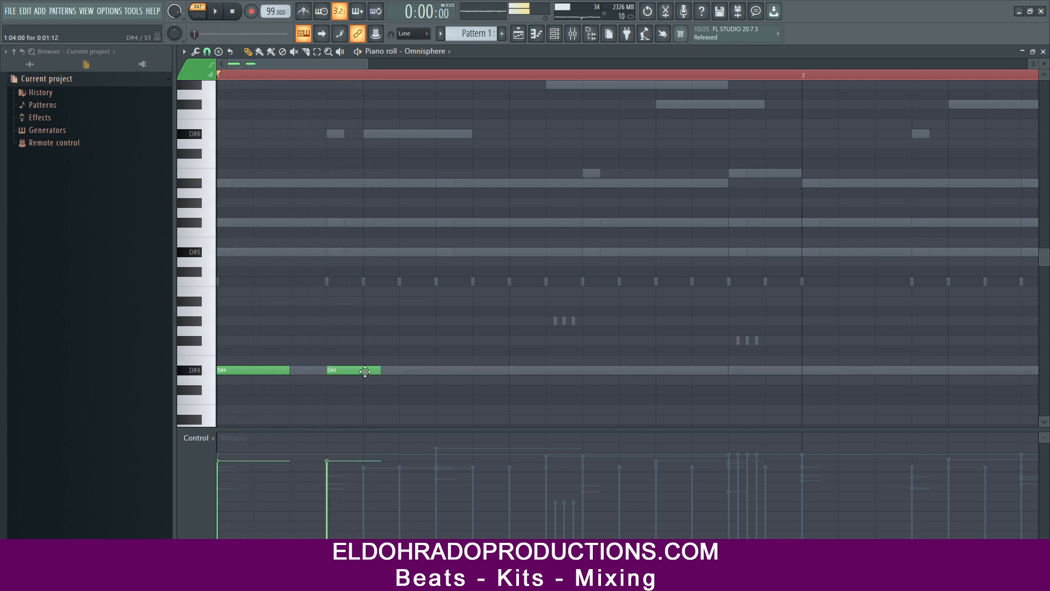
{"action": "left_click", "coordinate": [329, 371]}
{"action": "key", "text": "space"}
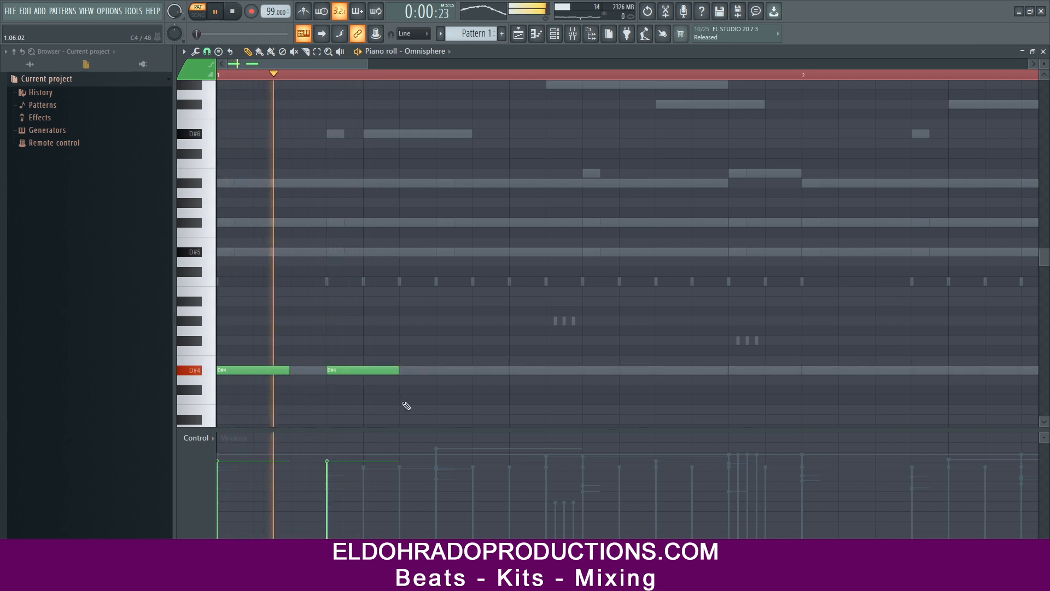
Shorten the first D#4 note to one step and add a one-step D#4 note on step 11 of bar 1.
{"action": "key", "text": "space"}
{"action": "left_click_drag", "start_coordinate": [287, 371], "coordinate": [253, 371]}
{"action": "key", "text": "space"}
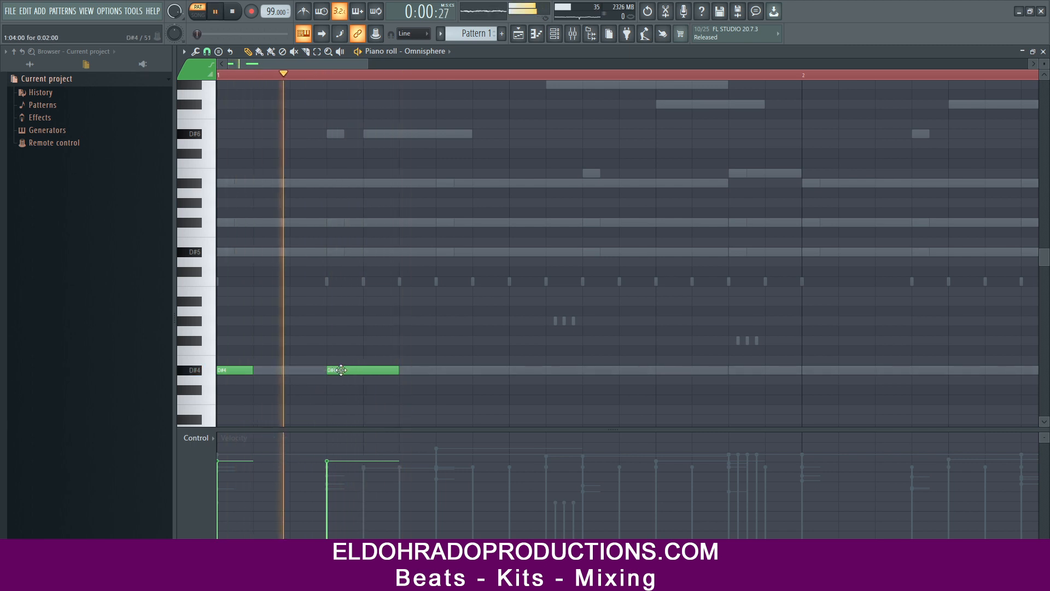
{"action": "key", "text": "space"}
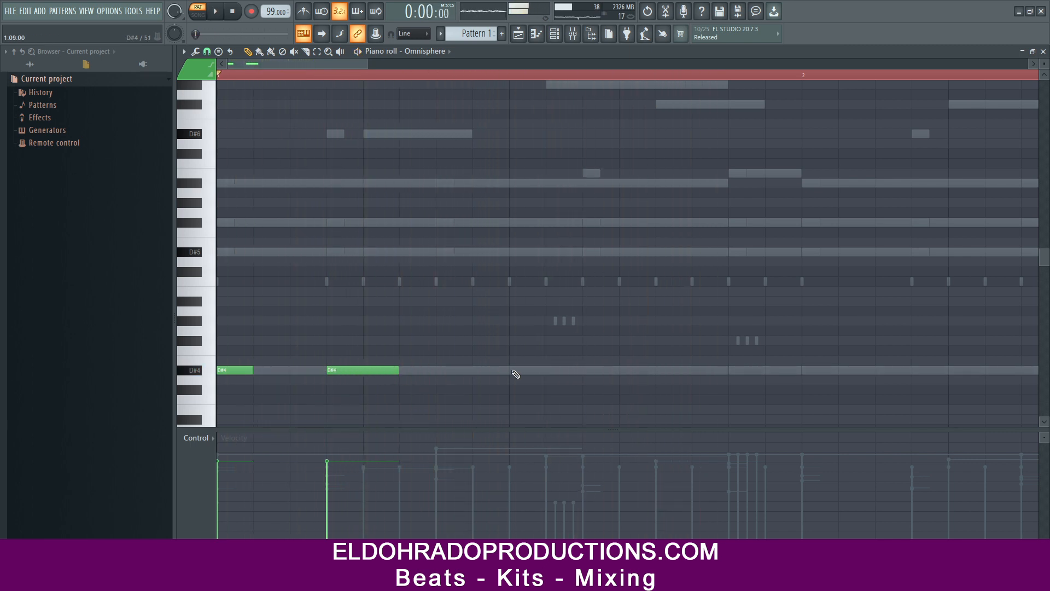
{"action": "left_click", "coordinate": [584, 372]}
{"action": "key", "text": "space"}
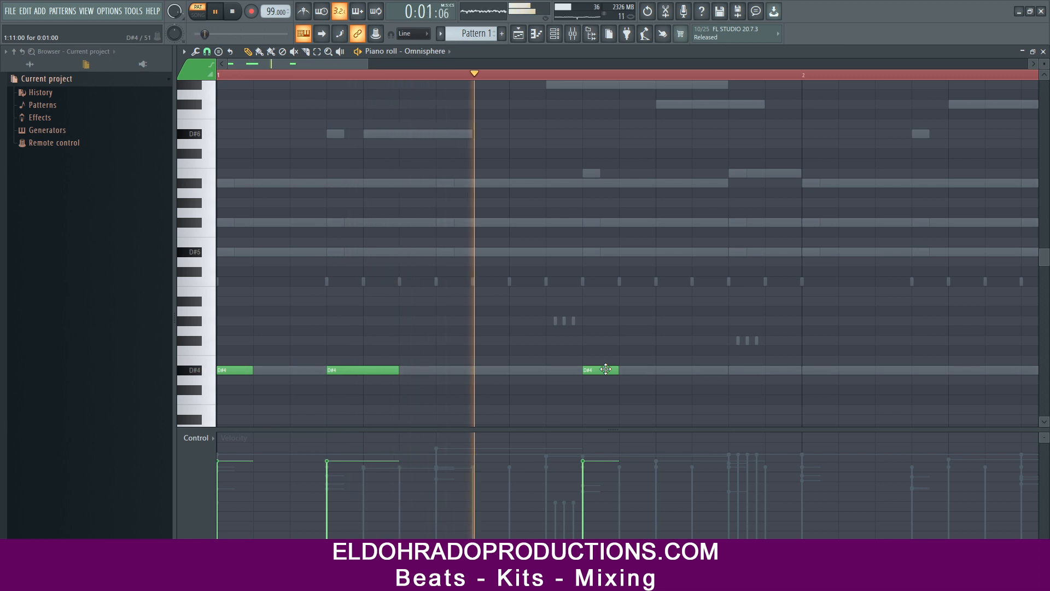
{"action": "key", "text": "space"}
{"action": "key", "text": "space"}
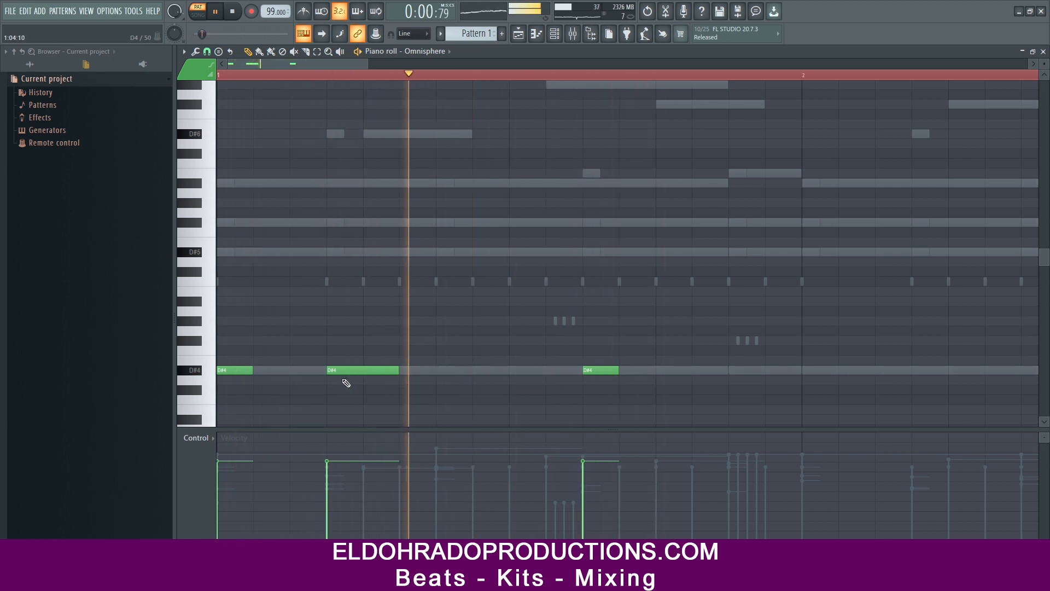
Make the third D#4 note of bar 1 start on step 10 and last two steps, and play it back.
{"action": "key", "text": "space"}
{"action": "mouse_move", "coordinate": [602, 371]}
{"action": "left_mouse_down"}
{"action": "mouse_move", "coordinate": [565, 370]}
{"action": "mouse_move", "coordinate": [617, 371]}
{"action": "left_mouse_up"}
{"action": "key", "text": "space"}
{"action": "key", "text": "space"}
{"action": "key", "text": "space"}
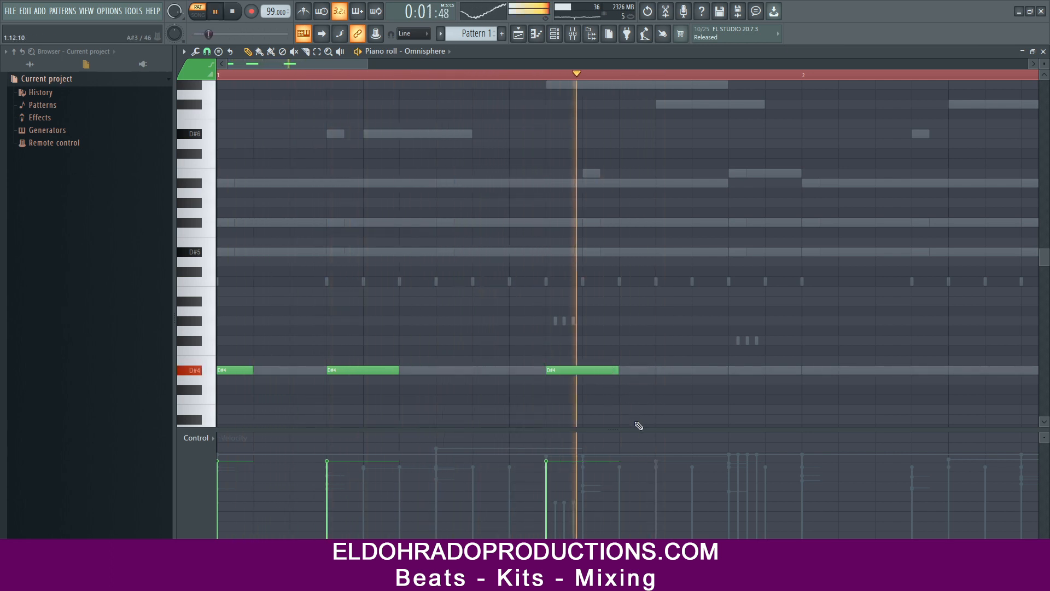
Copy the three D#4 notes of bar 1 into bar 2 and lengthen the first note of both bars to two steps.
{"action": "scroll", "coordinate": [593, 81], "scroll_direction": "down", "scroll_amount": 3}
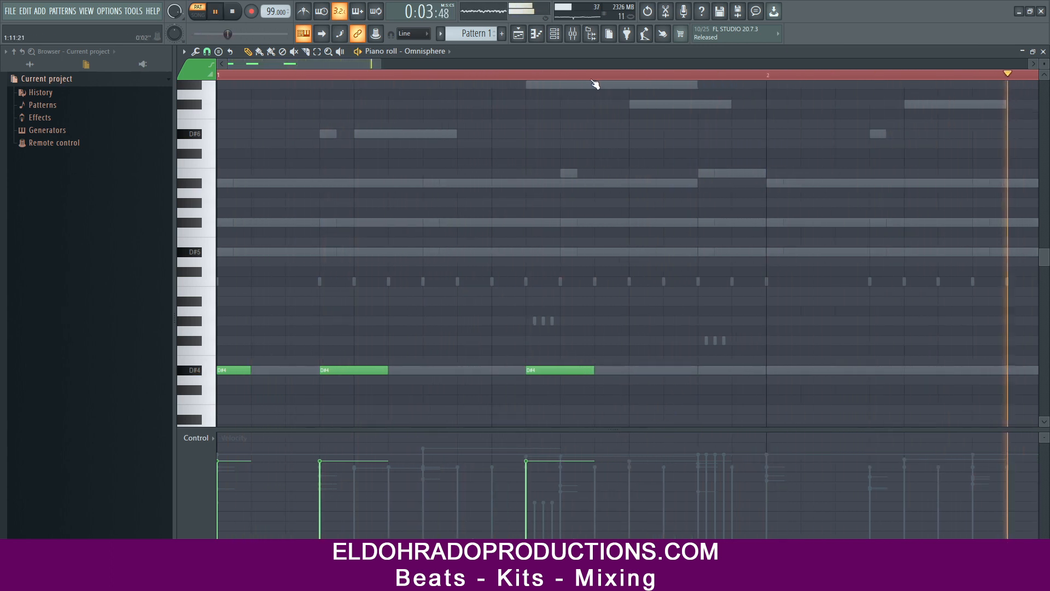
{"action": "left_click_drag", "start_coordinate": [509, 404], "coordinate": [556, 370]}
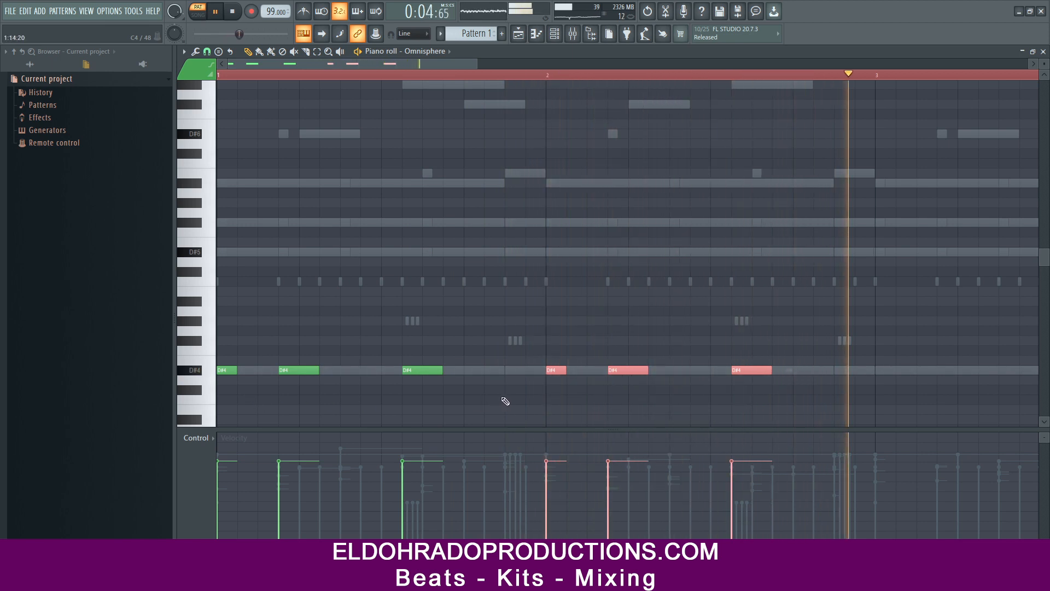
{"action": "left_click", "coordinate": [577, 376]}
{"action": "left_click_drag", "start_coordinate": [567, 370], "coordinate": [586, 371]}
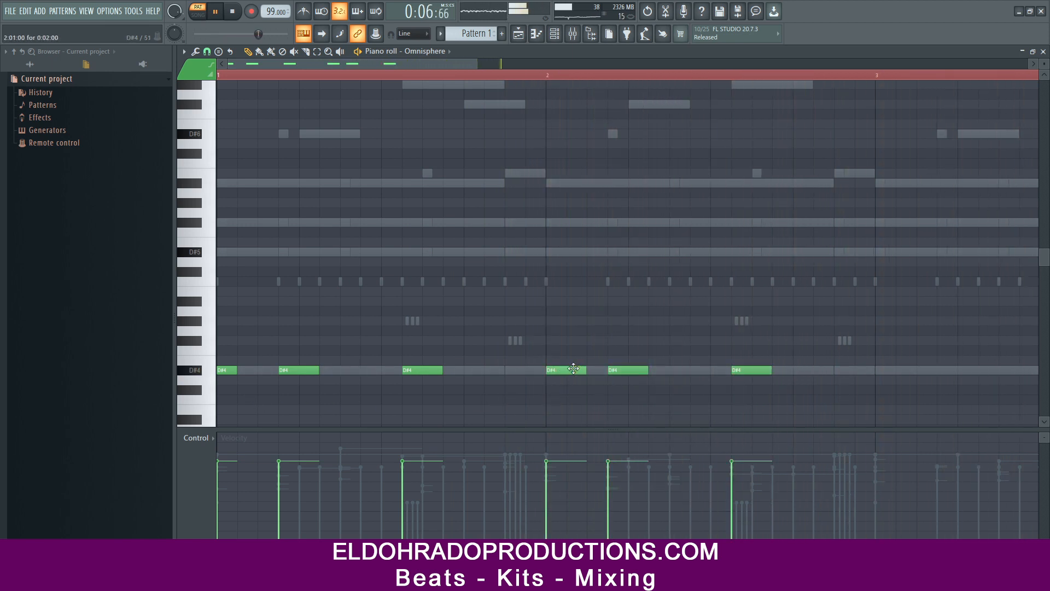
{"action": "left_click_drag", "start_coordinate": [237, 370], "coordinate": [255, 369]}
{"action": "left_click_drag", "start_coordinate": [801, 392], "coordinate": [219, 347]}
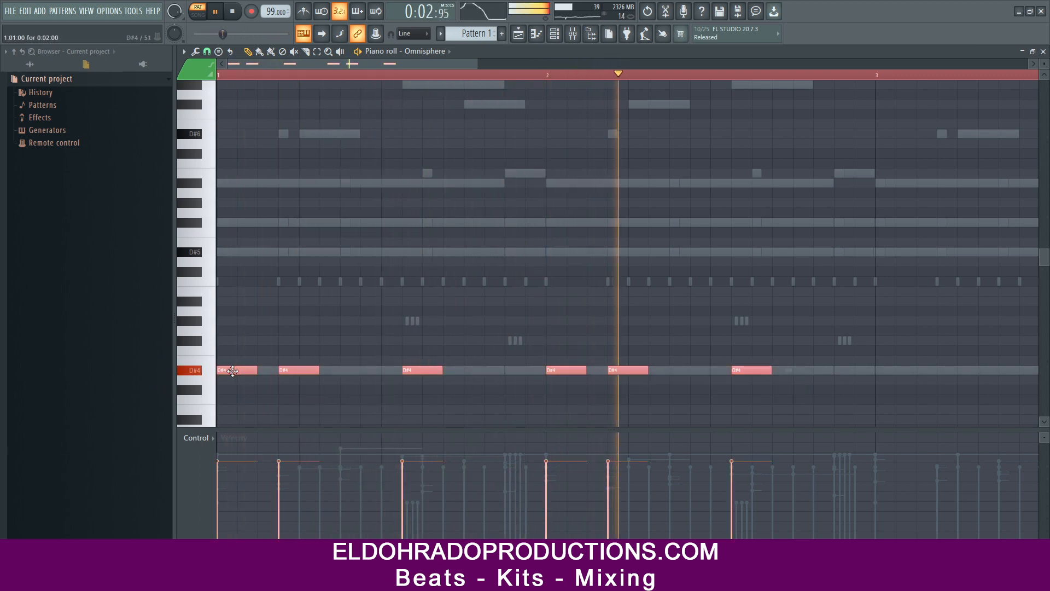
Add a one-step D#4 note on step 15 of bar 1 and bar 2.
{"action": "key", "text": "space"}
{"action": "left_click", "coordinate": [519, 374]}
{"action": "left_click", "coordinate": [520, 373]}
{"action": "key", "text": "space"}
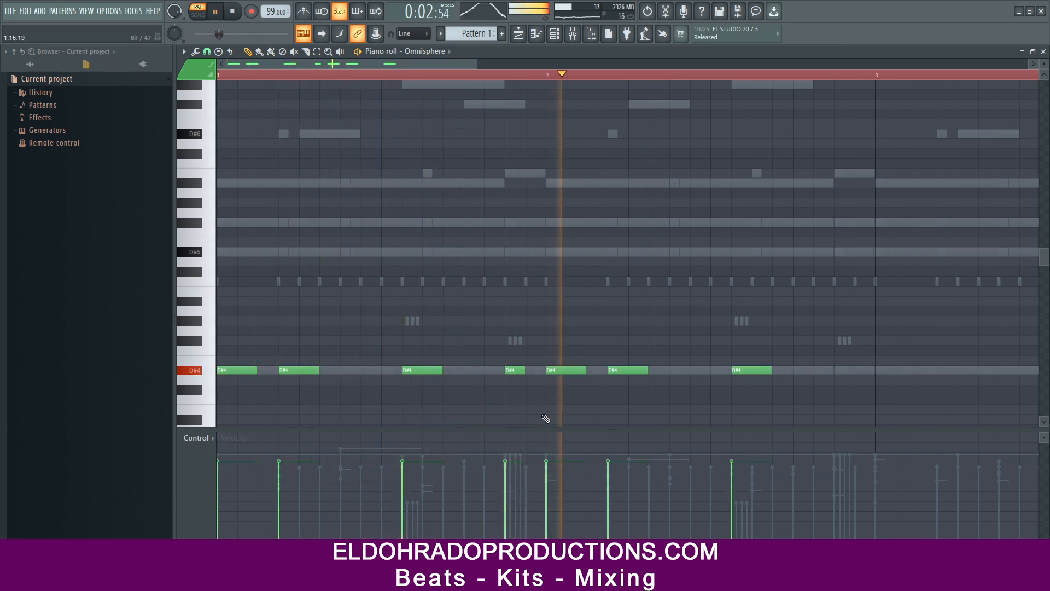
{"action": "left_click", "coordinate": [860, 373]}
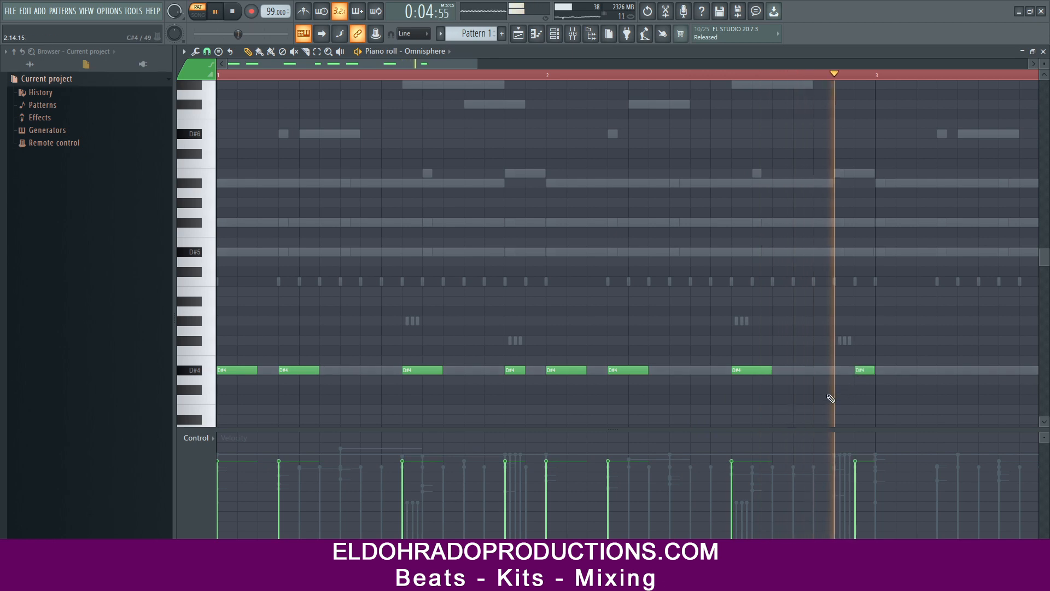
{"action": "key", "text": "space"}
{"action": "left_click_drag", "start_coordinate": [861, 373], "coordinate": [840, 372]}
{"action": "key", "text": "space"}
Duplicate the two-bar bassline into bars 3 and 4 and lower bar 4's notes to D4, keeping its last note at D#4.
{"action": "left_click_drag", "start_coordinate": [885, 435], "coordinate": [241, 333]}
{"action": "mouse_move", "coordinate": [233, 370]}
{"action": "left_mouse_down", "text": "shift"}
{"action": "mouse_move", "coordinate": [926, 363]}
{"action": "mouse_move", "coordinate": [889, 370]}
{"action": "left_mouse_up", "text": "shift"}
{"action": "left_click_drag", "start_coordinate": [444, 63], "coordinate": [656, 87]}
{"action": "left_click_drag", "start_coordinate": [820, 385], "coordinate": [513, 385]}
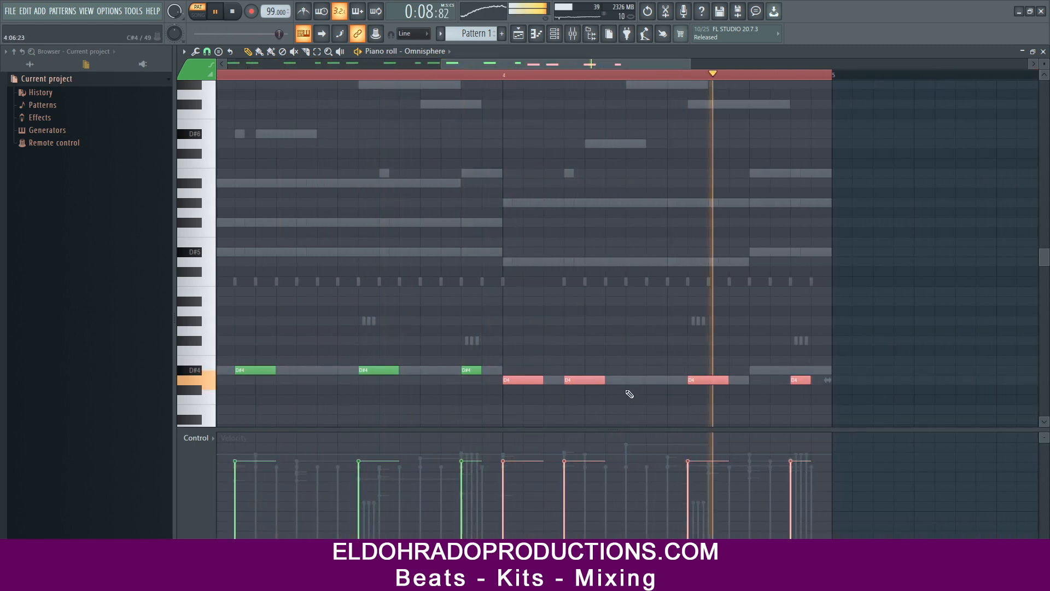
{"action": "left_click", "coordinate": [803, 401], "text": "ctrl"}
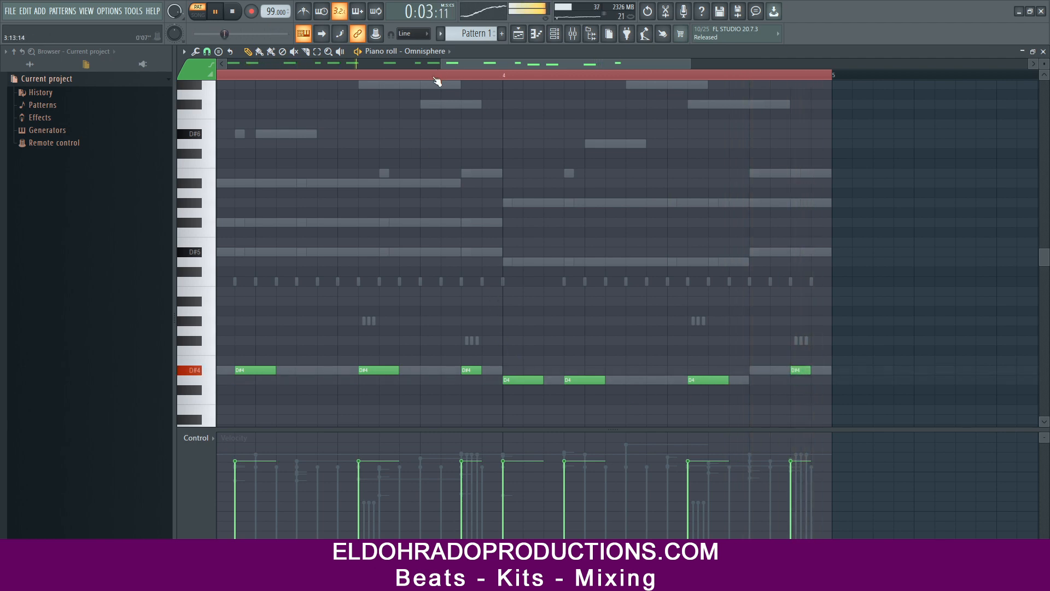
Try the whole bassline one octave higher and return it to its original octave.
{"action": "scroll", "coordinate": [437, 76], "scroll_direction": "down", "scroll_amount": 4}
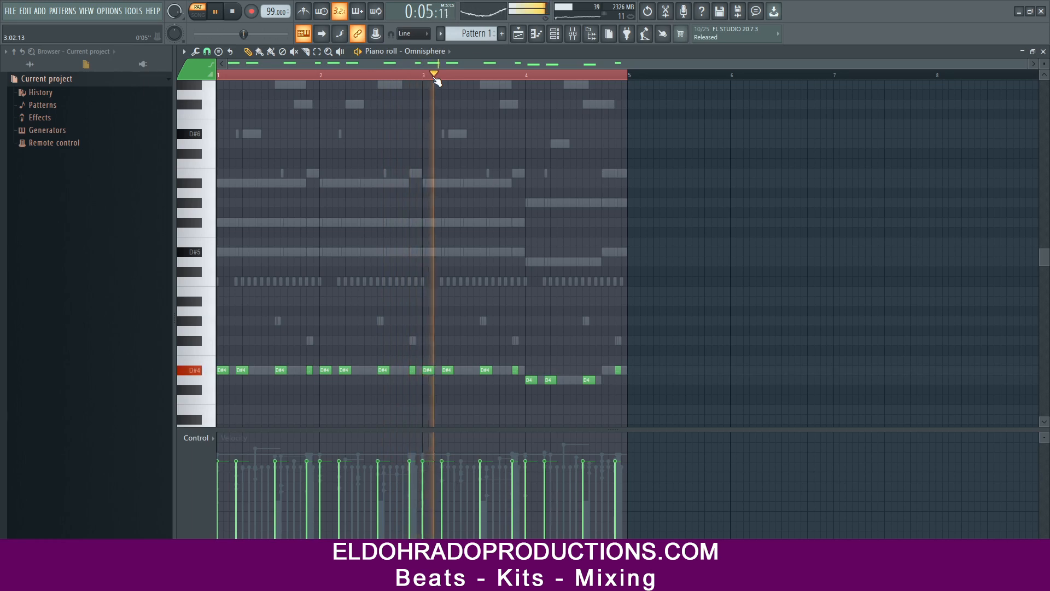
{"action": "key", "text": "ctrl+a"}
{"action": "key", "text": "ctrl+Up"}
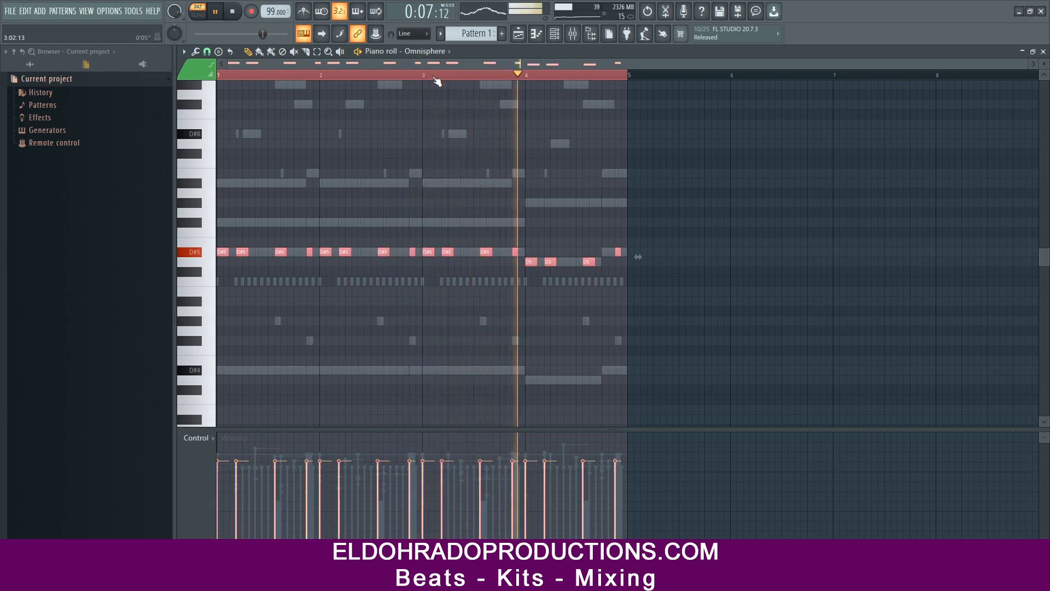
{"action": "key", "text": "ctrl+Down"}
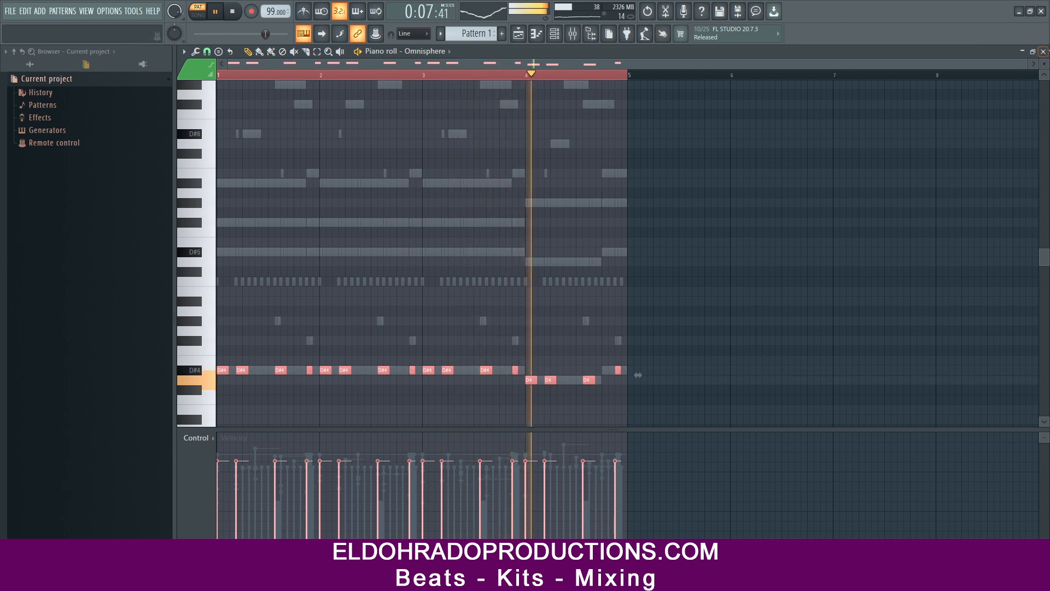
Close the piano roll and rename the Omnisphere channel to Bass.
{"action": "left_click", "coordinate": [1043, 52]}
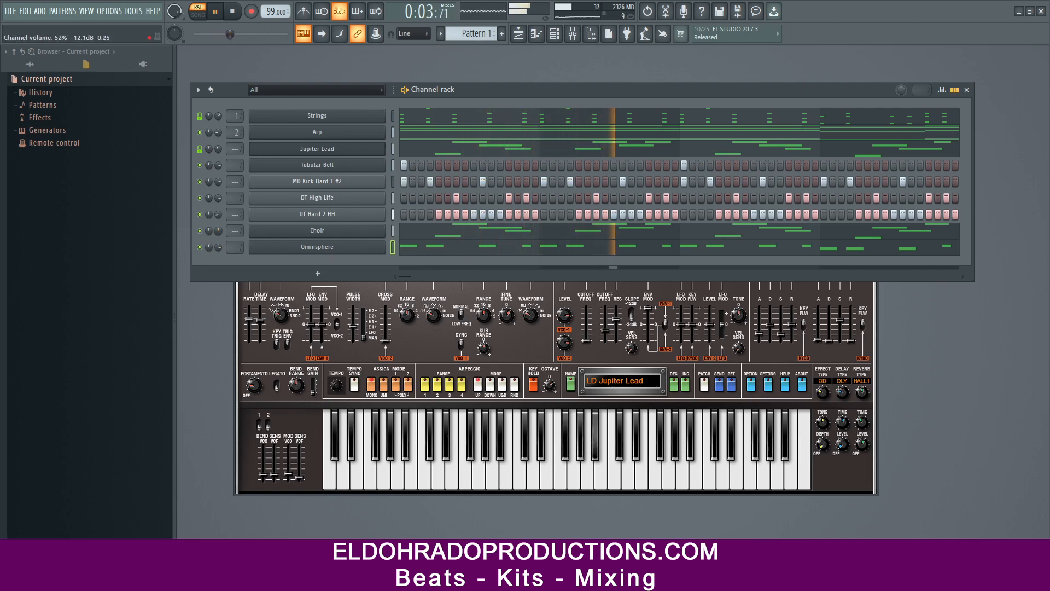
{"action": "right_click", "coordinate": [322, 249]}
{"action": "left_click", "coordinate": [416, 269]}
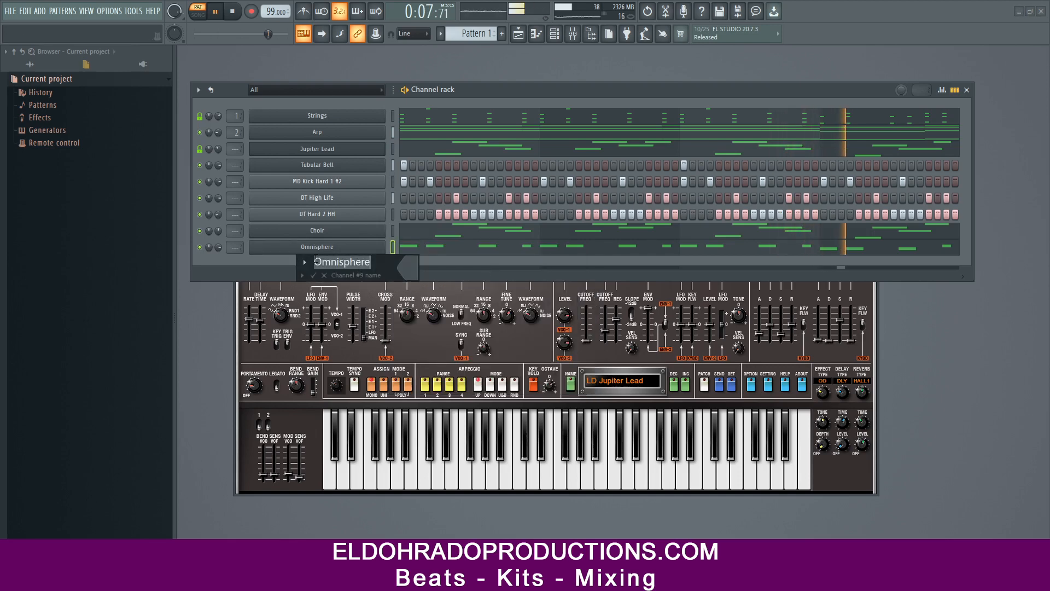
{"action": "type", "text": "Bass"}
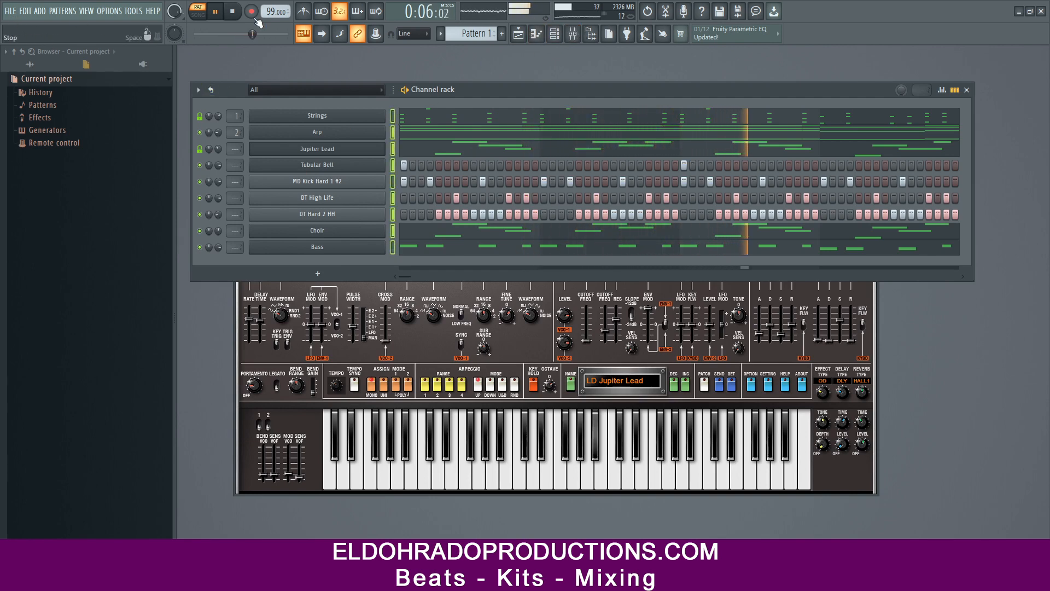
Colour all the selected channels with a gradient from dark red #762A28 to rosy brown #A5808D.
{"action": "left_click", "coordinate": [212, 91]}
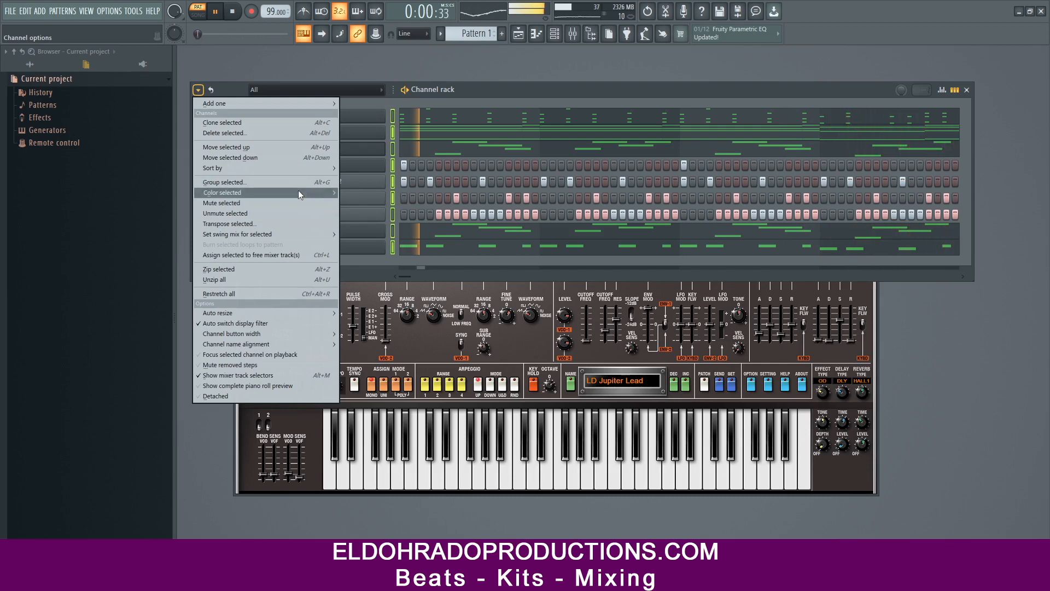
{"action": "left_click", "coordinate": [369, 192]}
{"action": "left_click", "coordinate": [597, 219]}
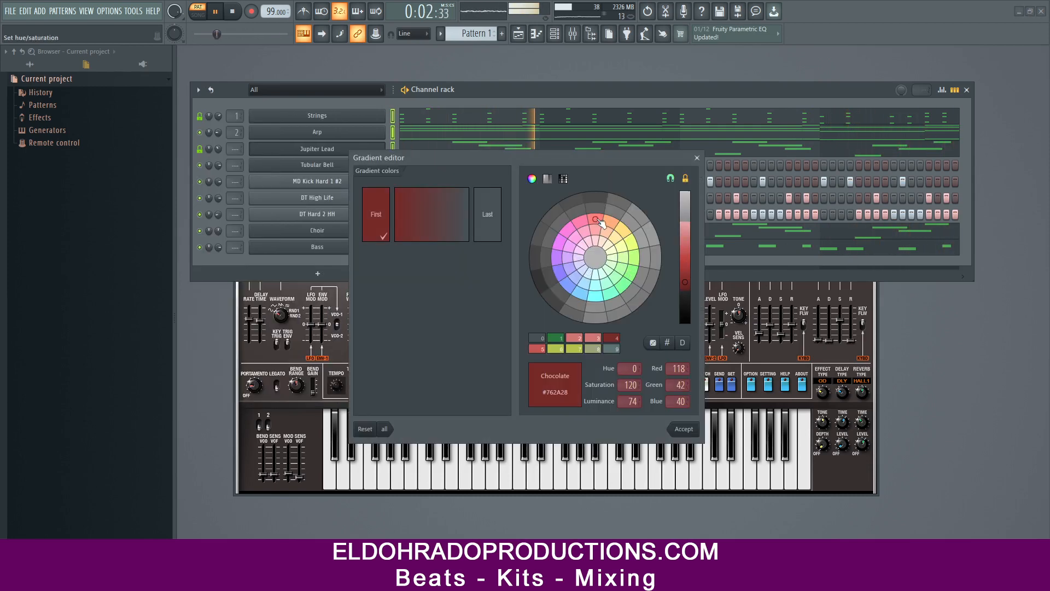
{"action": "left_click", "coordinate": [494, 239]}
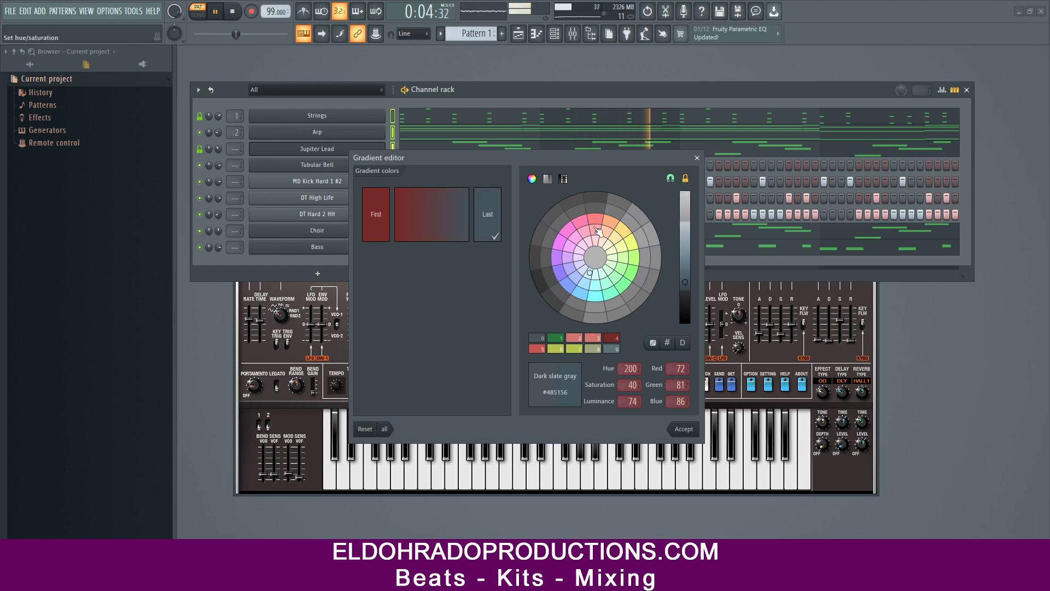
{"action": "left_click_drag", "start_coordinate": [698, 270], "coordinate": [689, 251]}
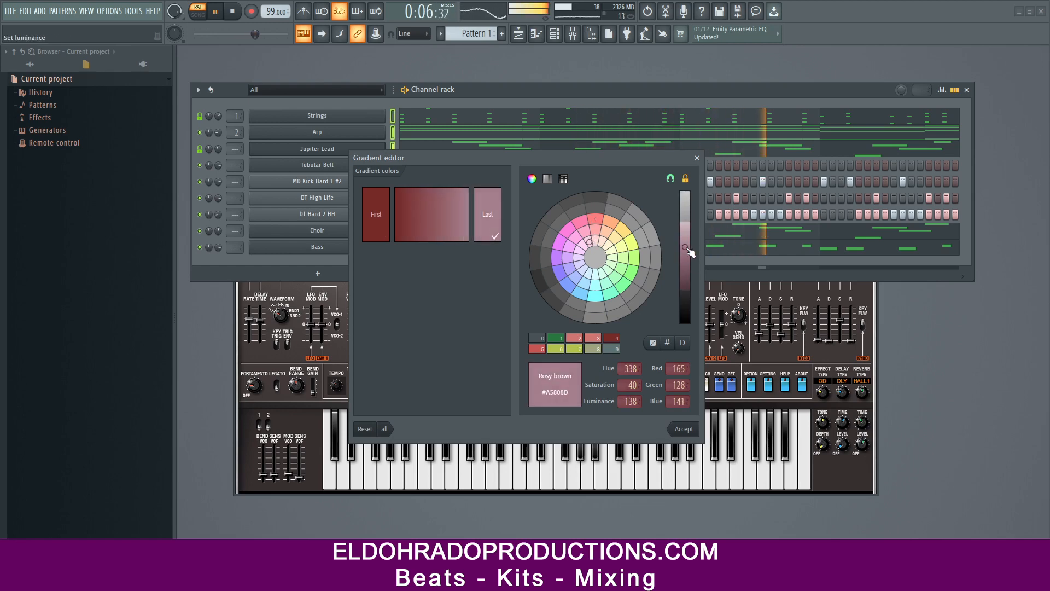
{"action": "left_click", "coordinate": [683, 429]}
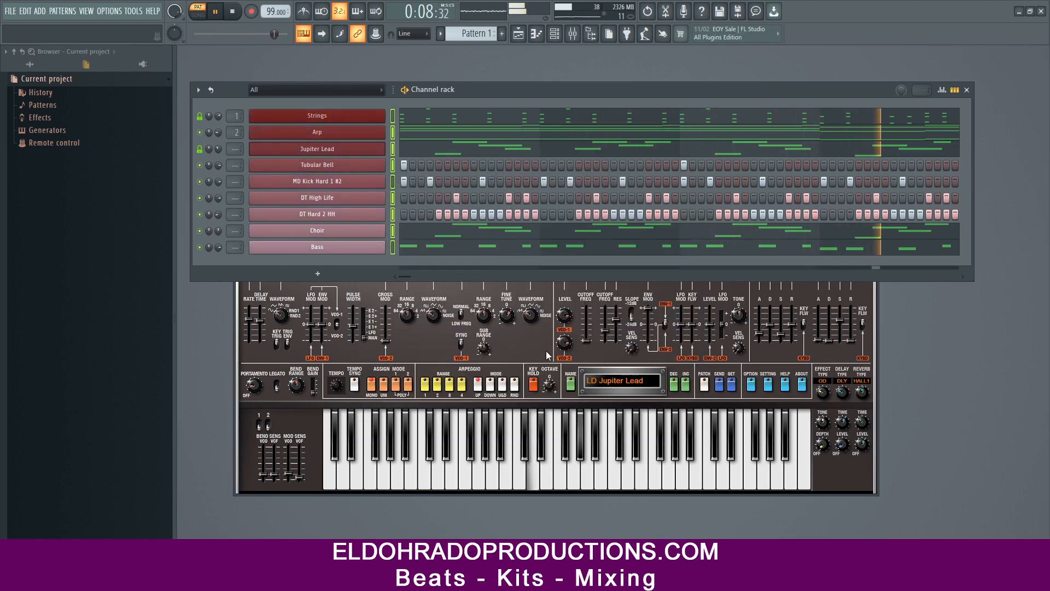
Bring up the project's Save As dialog and dismiss it without saving.
{"action": "key", "text": "ctrl+s"}
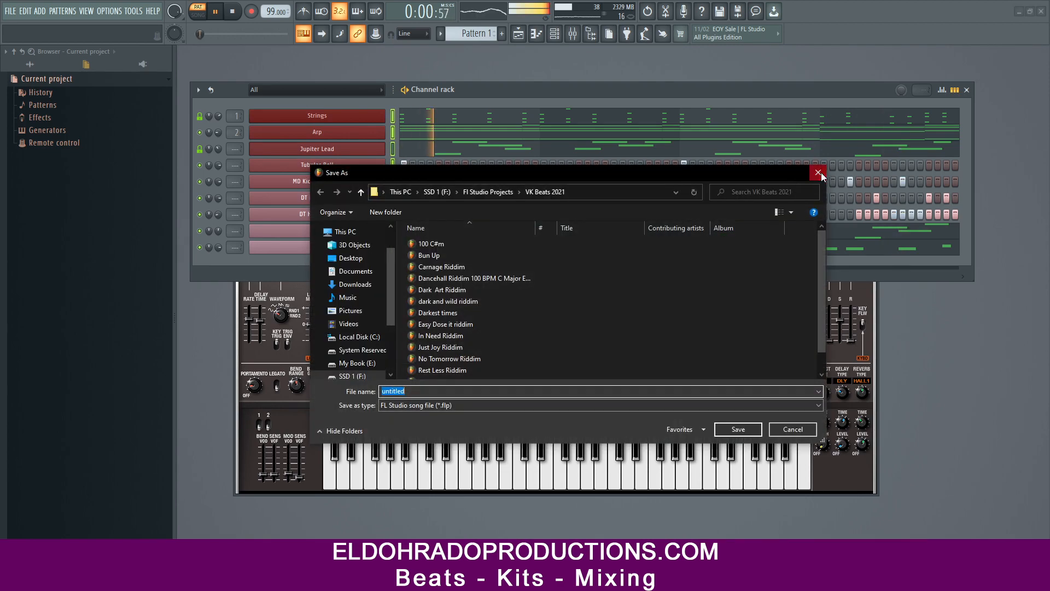
{"action": "left_click", "coordinate": [820, 174]}
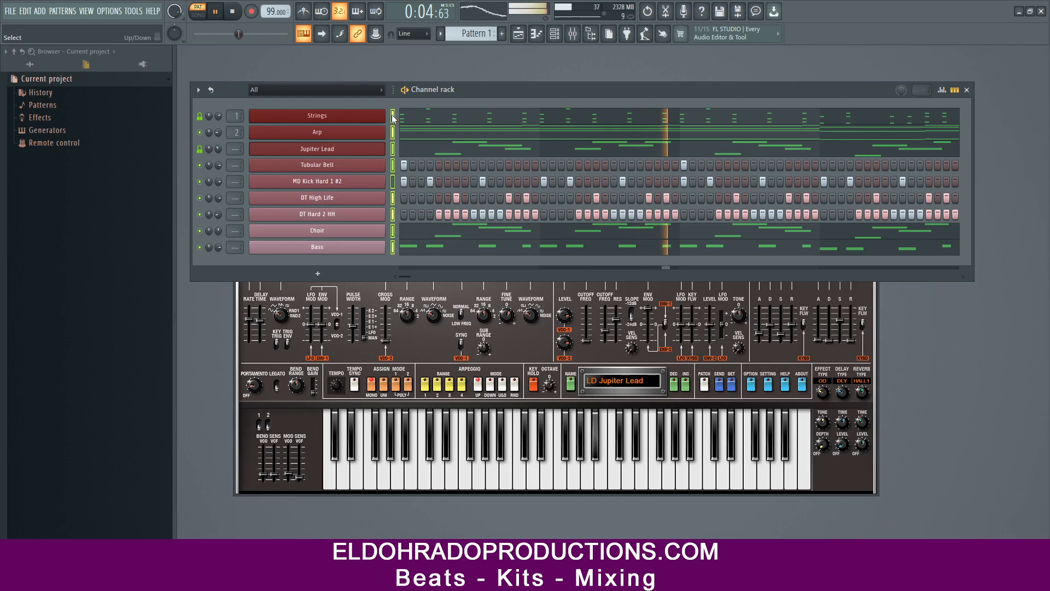
Link all selected channels to consecutive mixer tracks starting at Insert 1.
{"action": "key", "text": "F9"}
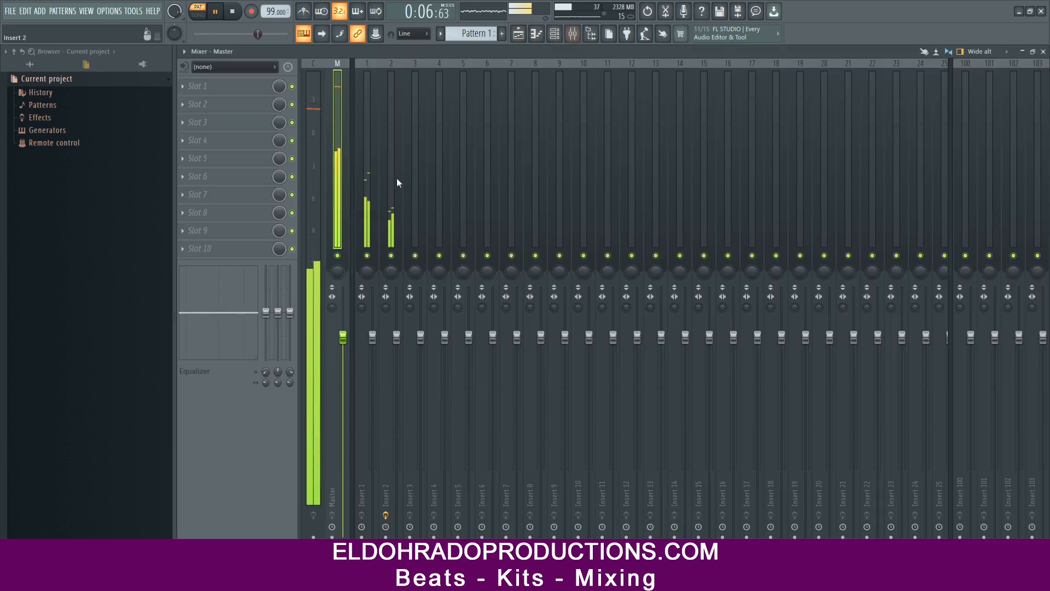
{"action": "right_click", "coordinate": [363, 183]}
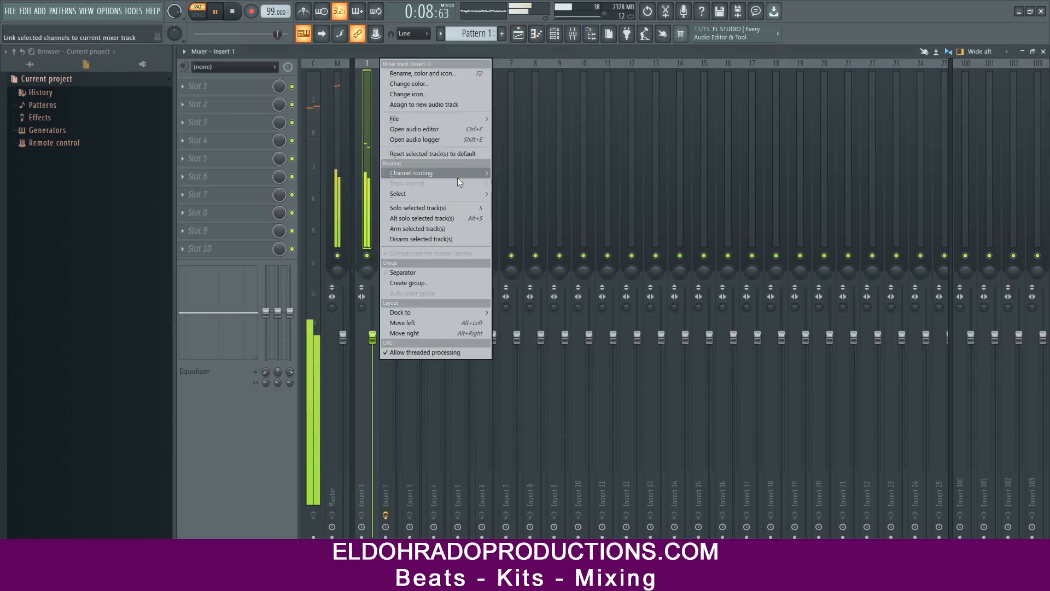
{"action": "mouse_move", "coordinate": [473, 172]}
{"action": "left_click", "coordinate": [565, 182]}
Load TR5 Classic Clipper into slot 4 of the Master track, with slope about -7.1 and gain 2.9 dB, and close its window.
{"action": "left_click", "coordinate": [332, 163]}
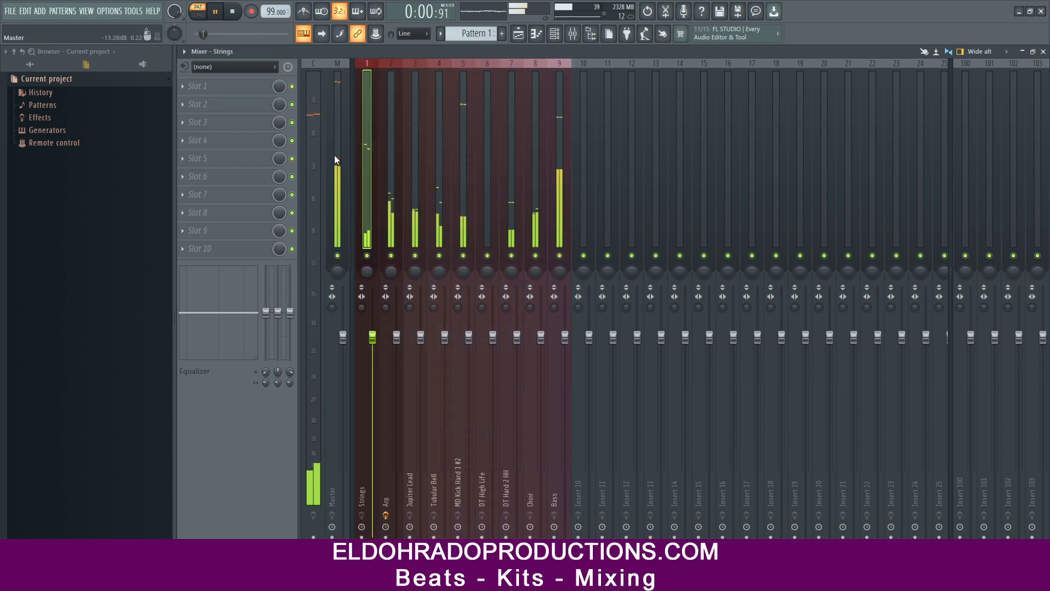
{"action": "left_click", "coordinate": [230, 145]}
{"action": "mouse_move", "coordinate": [346, 294]}
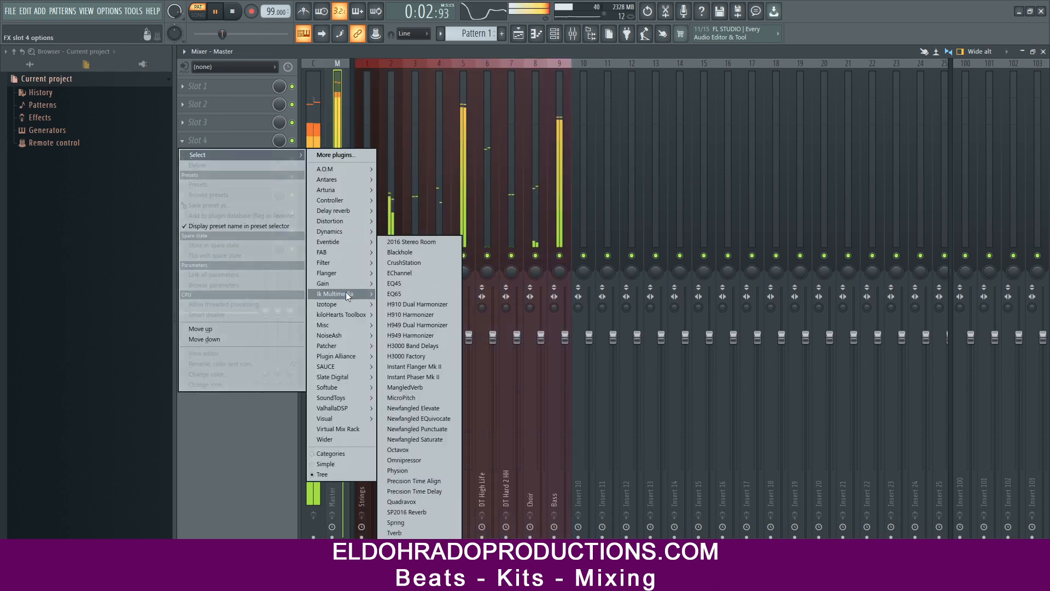
{"action": "left_click", "coordinate": [420, 167]}
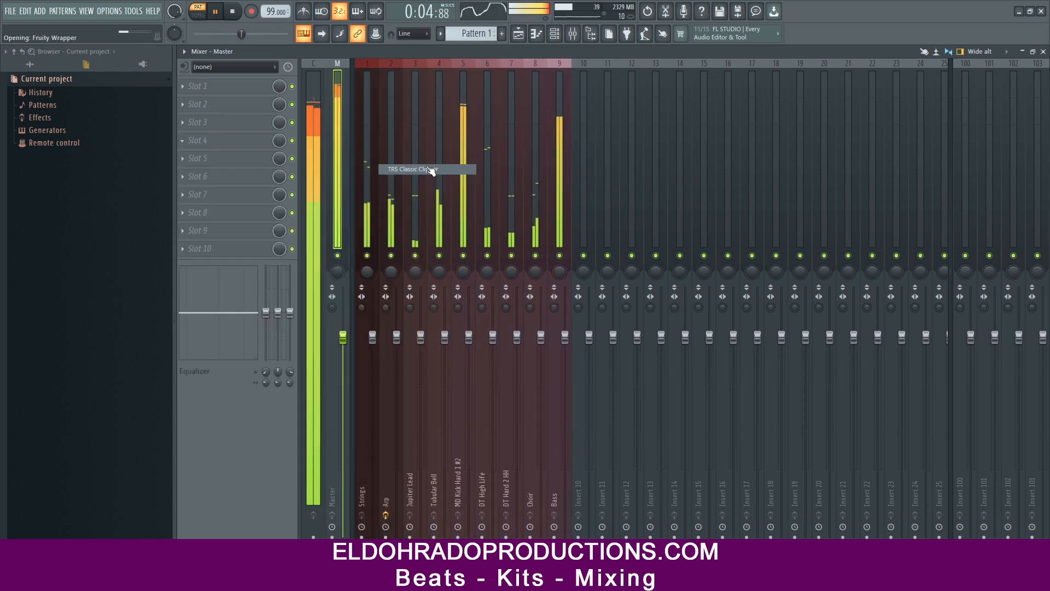
{"action": "left_click_drag", "start_coordinate": [498, 326], "coordinate": [499, 344]}
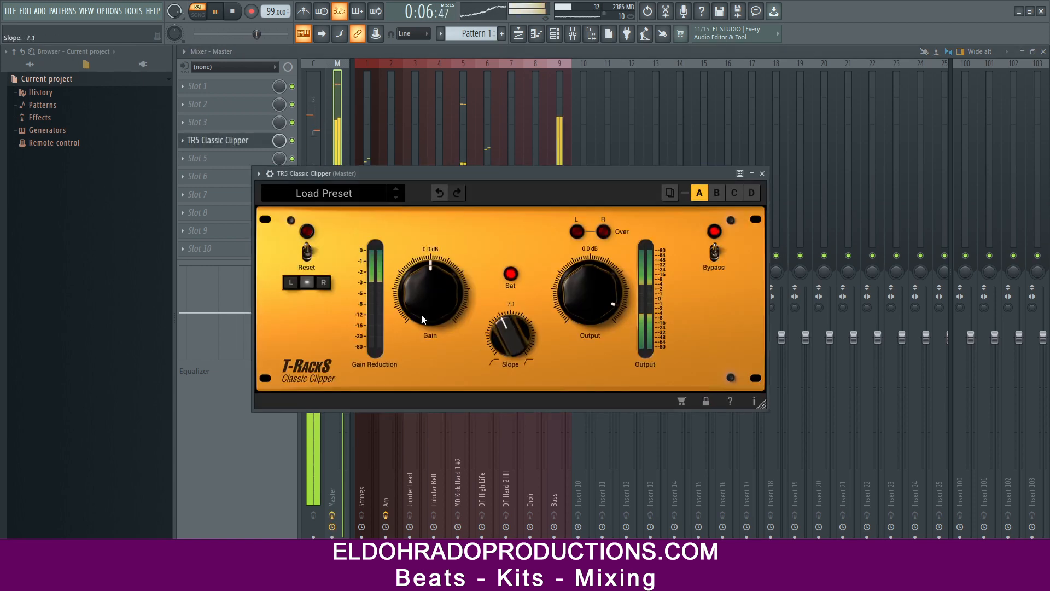
{"action": "left_click_drag", "start_coordinate": [421, 310], "coordinate": [435, 292]}
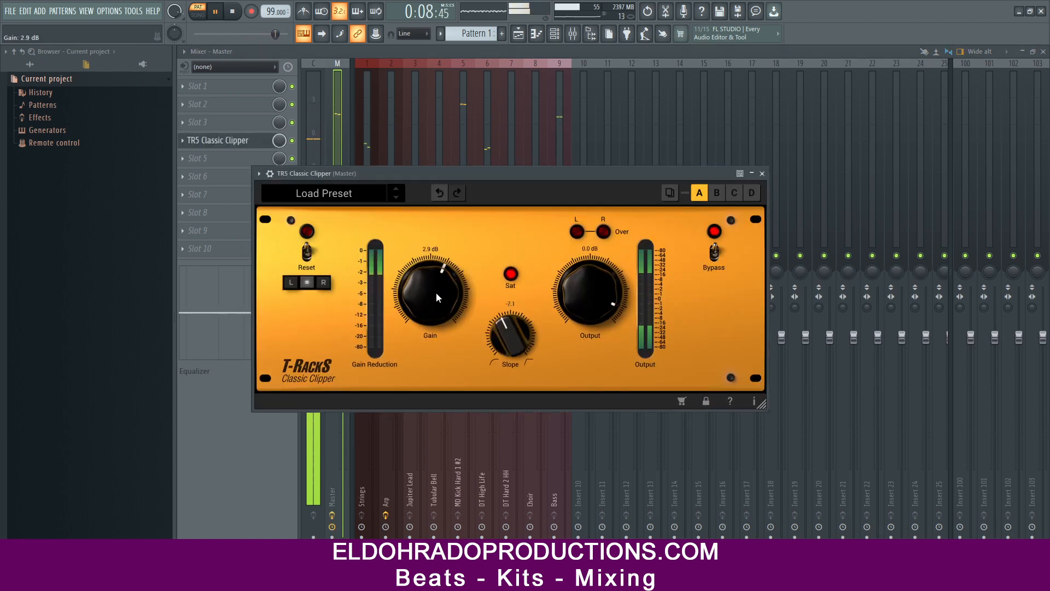
{"action": "left_click", "coordinate": [761, 174]}
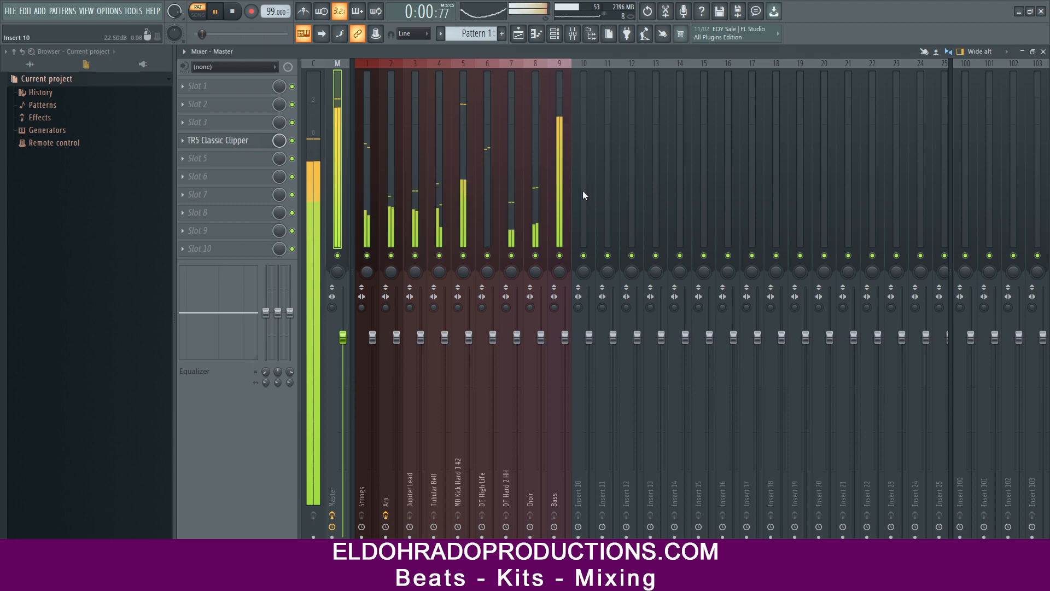
{"action": "left_click", "coordinate": [562, 188]}
{"action": "left_click", "coordinate": [457, 194], "text": "ctrl"}
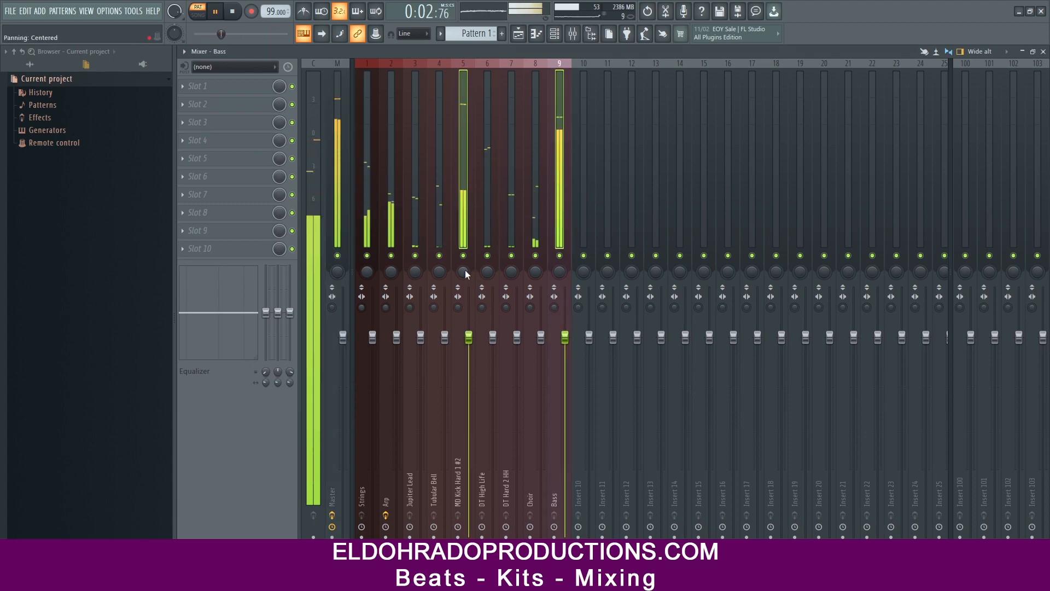
{"action": "left_click", "coordinate": [576, 195]}
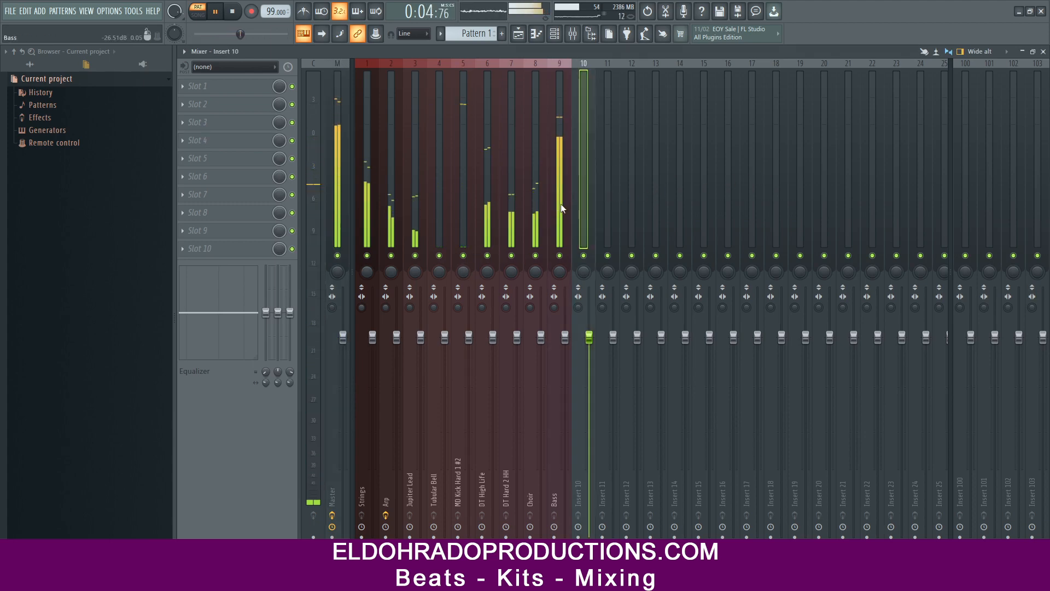
Select the nine mixer tracks from Strings to Bass and lower their volumes together to about -3 dB.
{"action": "left_click", "coordinate": [560, 203]}
{"action": "left_click_drag", "start_coordinate": [560, 202], "coordinate": [294, 218]}
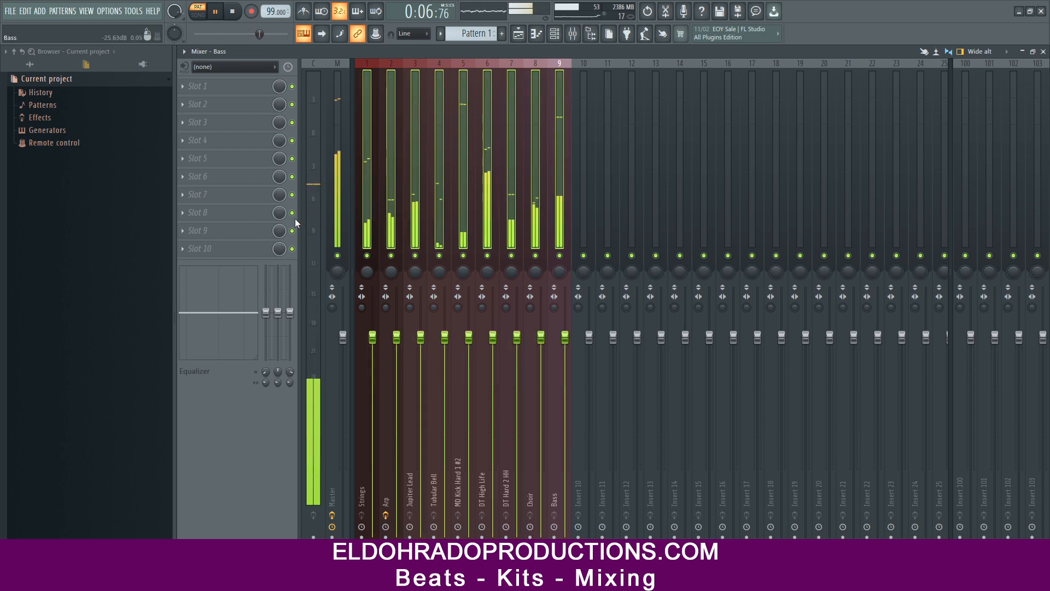
{"action": "left_click_drag", "start_coordinate": [372, 338], "coordinate": [372, 364]}
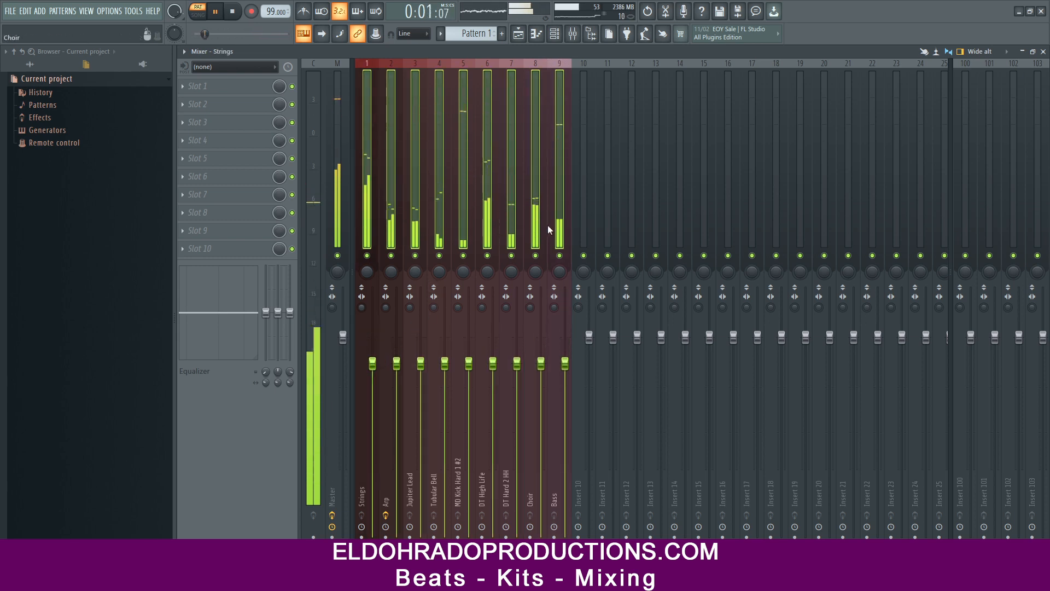
Lower the Bass track's volume further, reduce MD Kick Hard 1 #2 to about -4.4 dB, and close the mixer.
{"action": "left_click", "coordinate": [553, 198]}
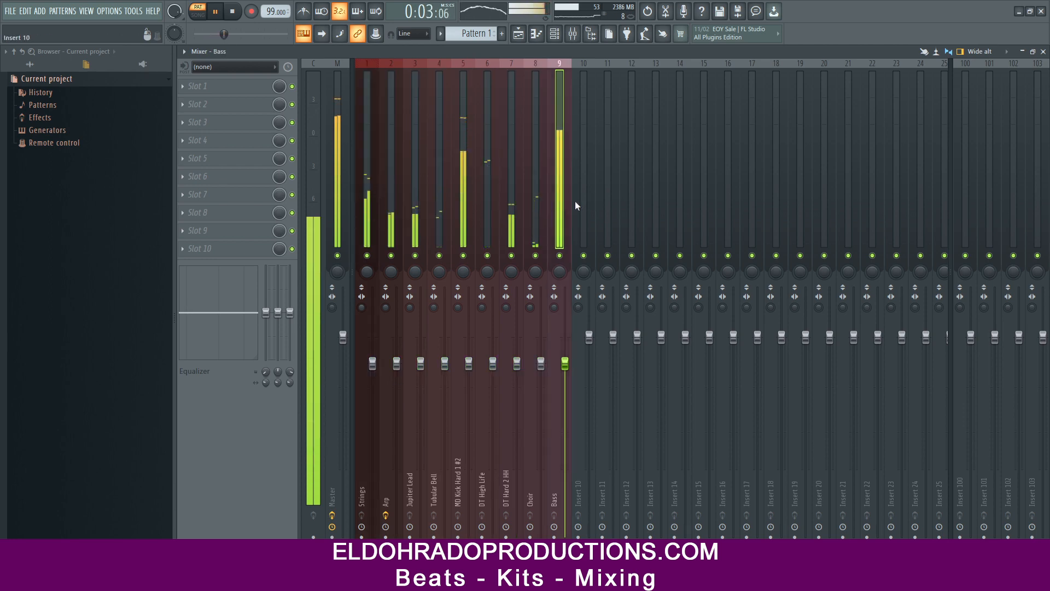
{"action": "left_click_drag", "start_coordinate": [564, 364], "coordinate": [565, 401]}
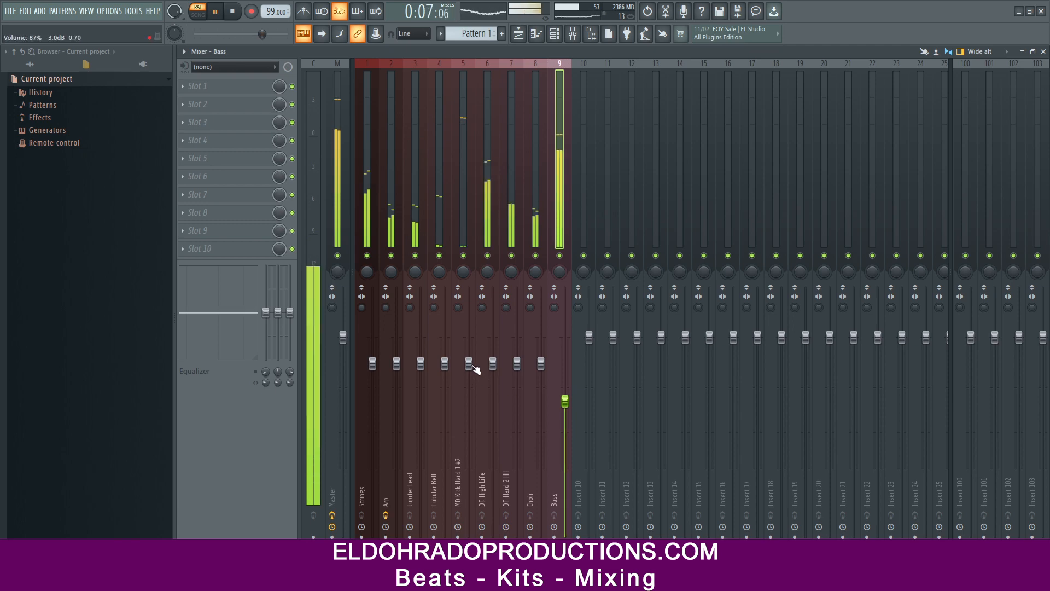
{"action": "left_click_drag", "start_coordinate": [476, 370], "coordinate": [476, 382]}
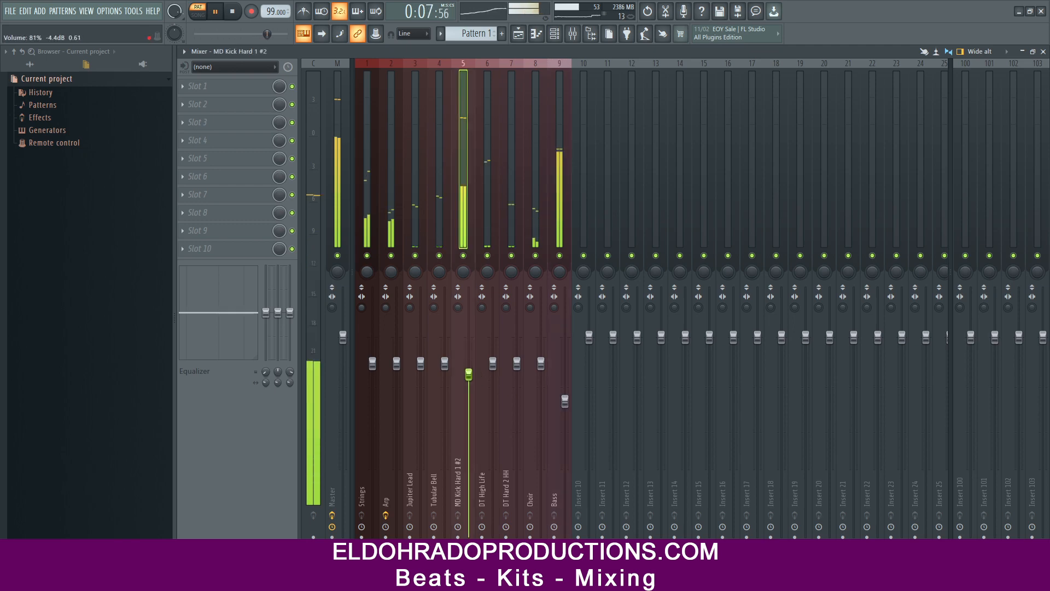
{"action": "left_click", "coordinate": [1043, 52]}
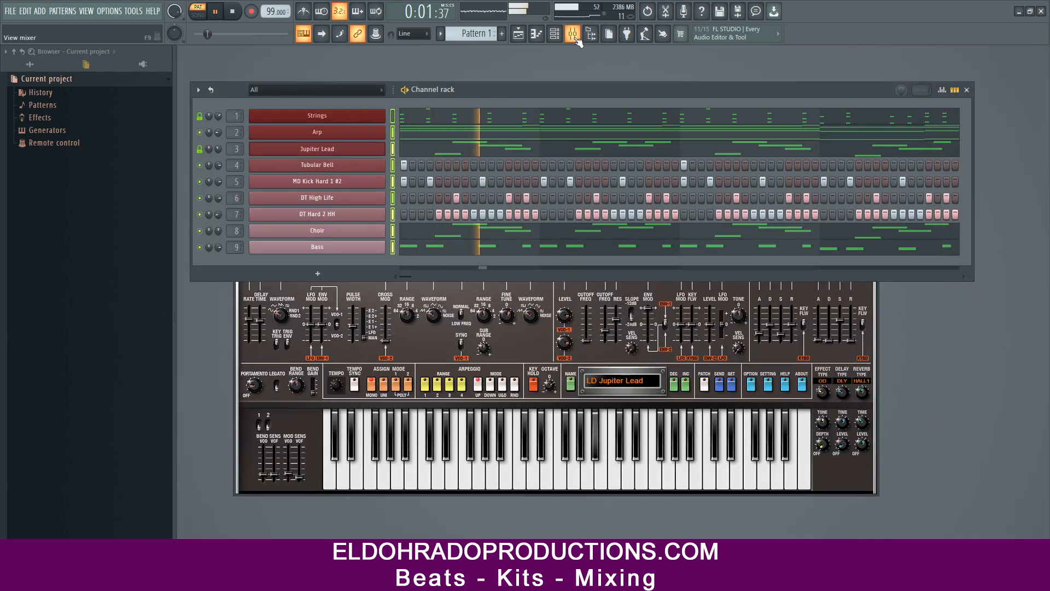
Lower the Choir mixer track's volume and add Fruity Reeverb 2 in its slot 4 with the Cathedral preset.
{"action": "left_click", "coordinate": [574, 36]}
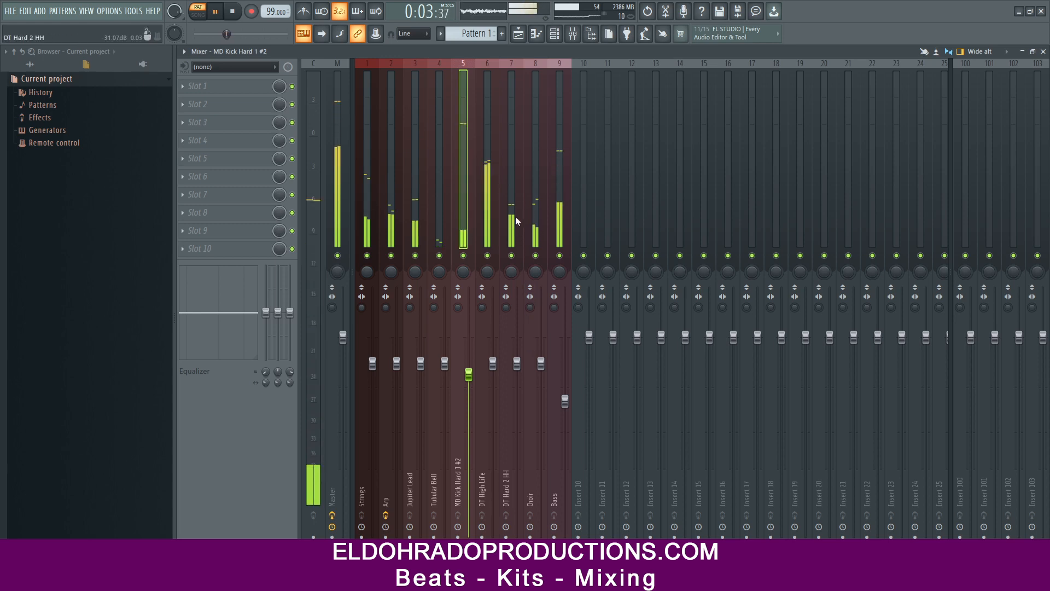
{"action": "left_click_drag", "start_coordinate": [541, 363], "coordinate": [541, 389]}
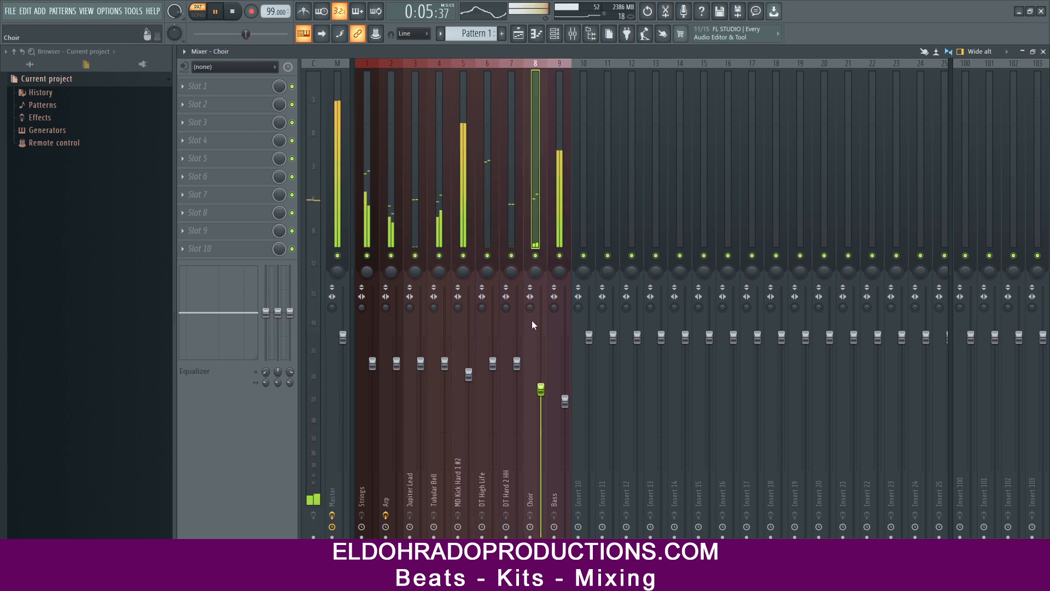
{"action": "left_click", "coordinate": [208, 140]}
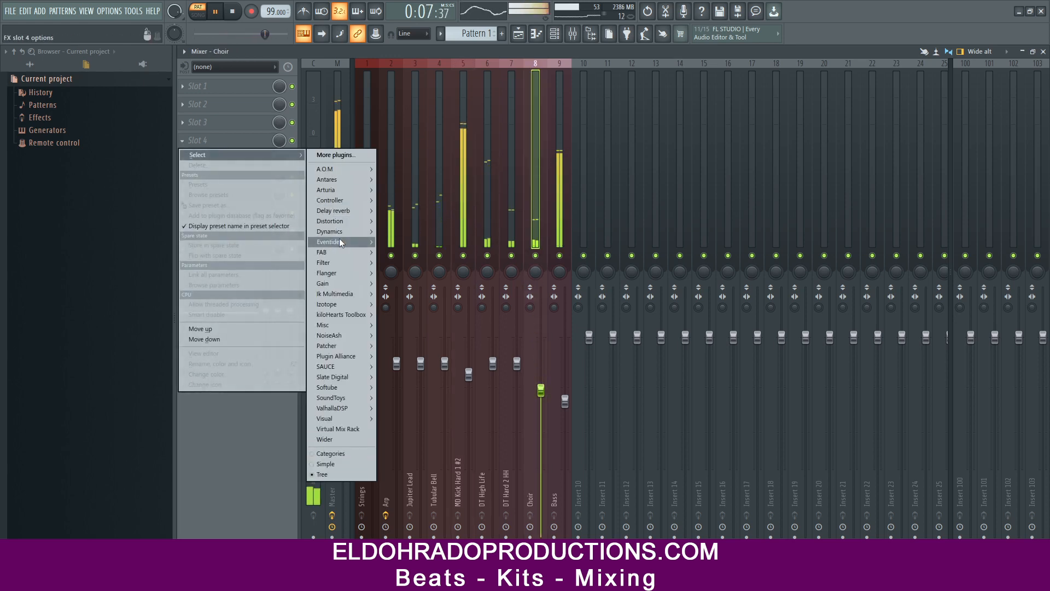
{"action": "mouse_move", "coordinate": [347, 208]}
{"action": "left_click", "coordinate": [408, 248]}
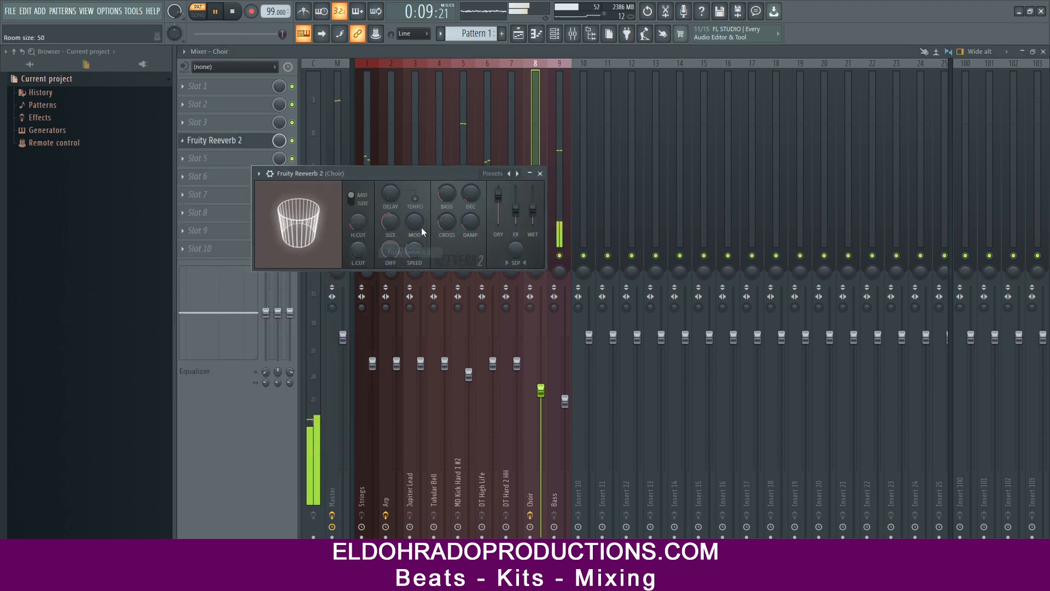
{"action": "left_click", "coordinate": [493, 173]}
{"action": "left_click", "coordinate": [508, 186]}
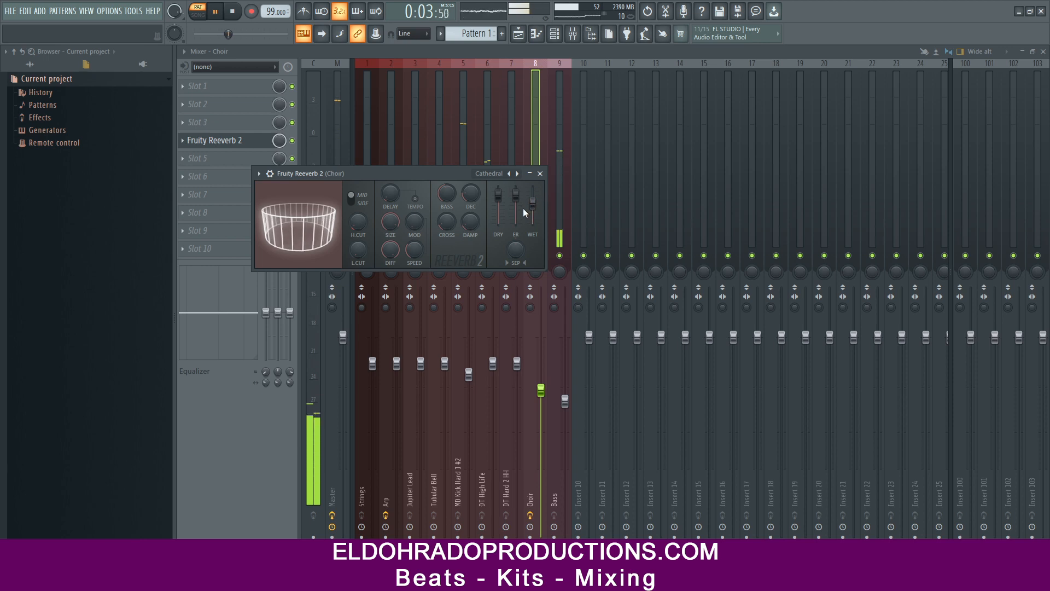
{"action": "left_click_drag", "start_coordinate": [541, 391], "coordinate": [543, 392]}
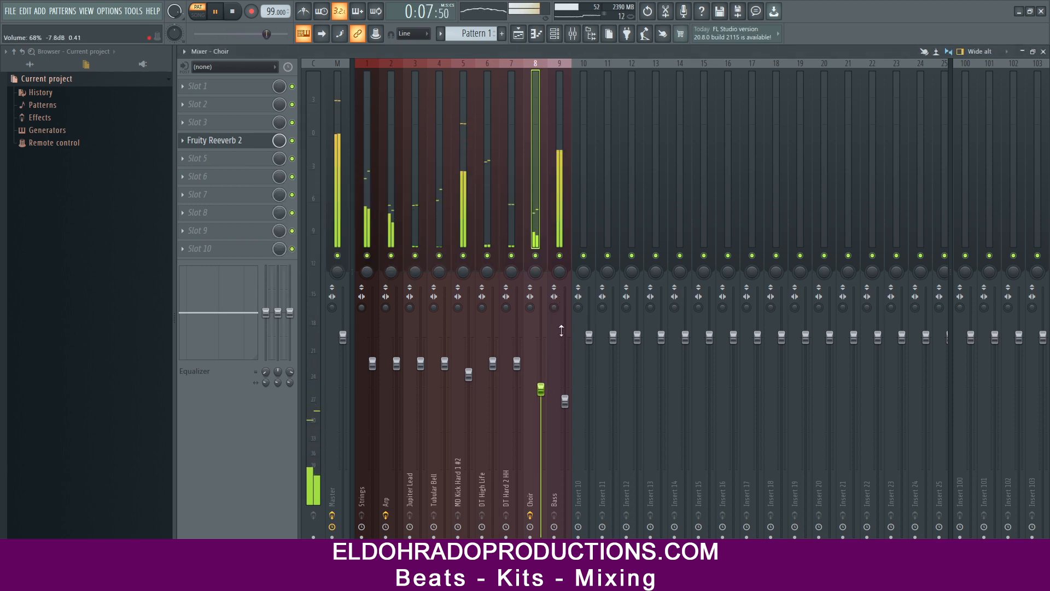
Close the mixer and the open reverb and Jupiter Lead plugin windows.
{"action": "left_click", "coordinate": [1043, 52]}
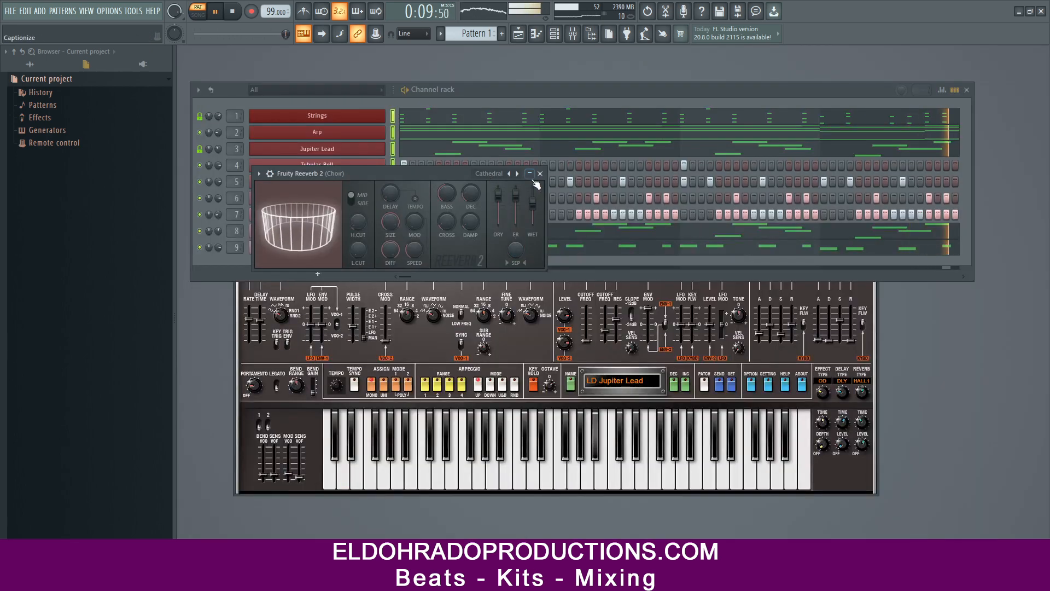
{"action": "left_click", "coordinate": [875, 315]}
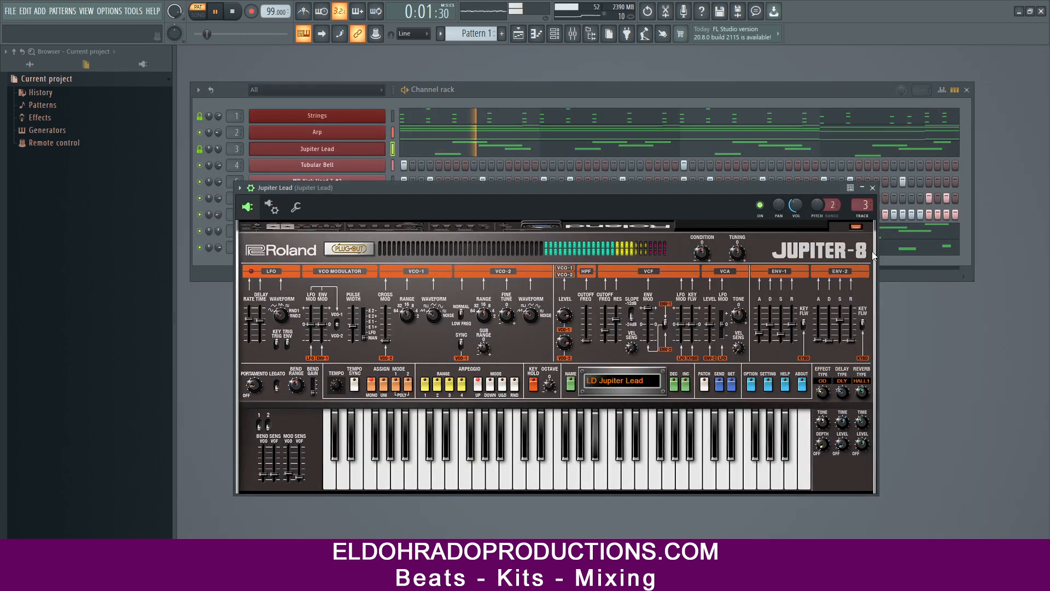
{"action": "left_click", "coordinate": [874, 188]}
Unlock the active/mute state of the Strings and Jupiter Lead channels.
{"action": "right_click", "coordinate": [200, 117]}
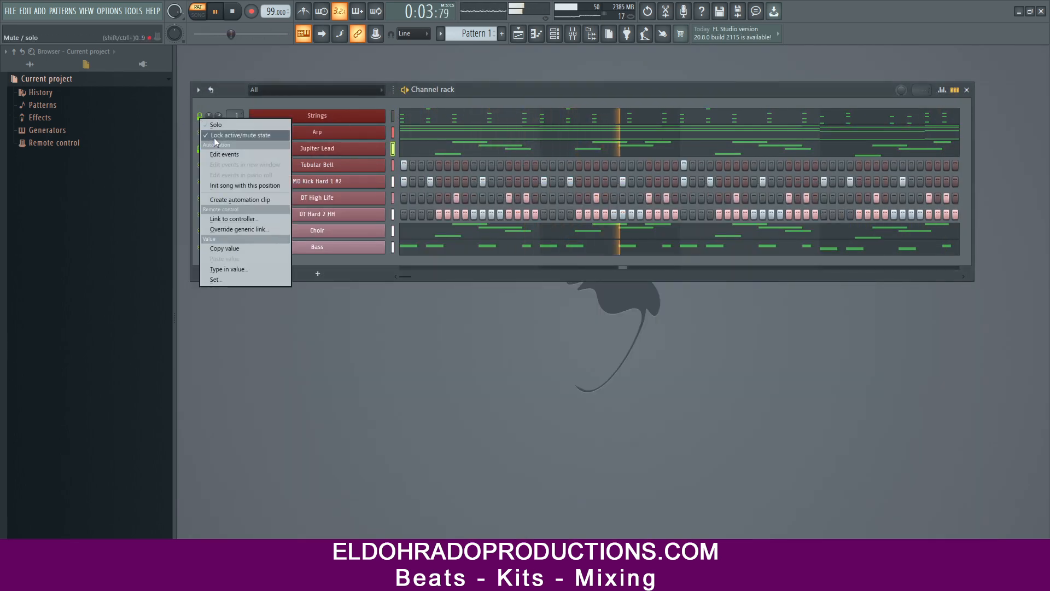
{"action": "left_click", "coordinate": [235, 134]}
{"action": "right_click", "coordinate": [200, 148]}
{"action": "left_click", "coordinate": [206, 164]}
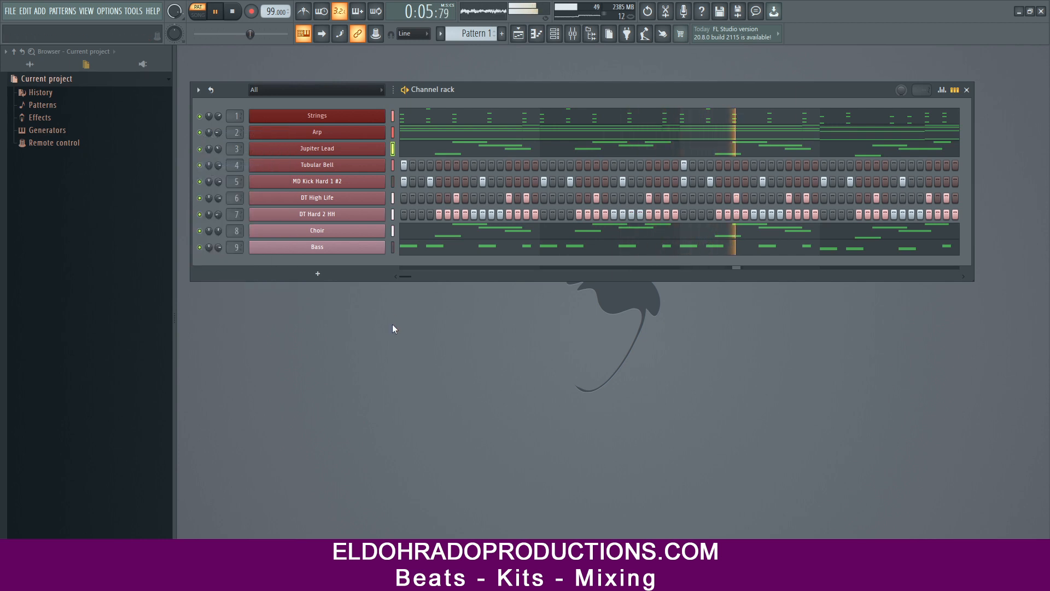
Save the project as 99 D#m in the VK Beats 2021 folder.
{"action": "key", "text": "ctrl+shift+s"}
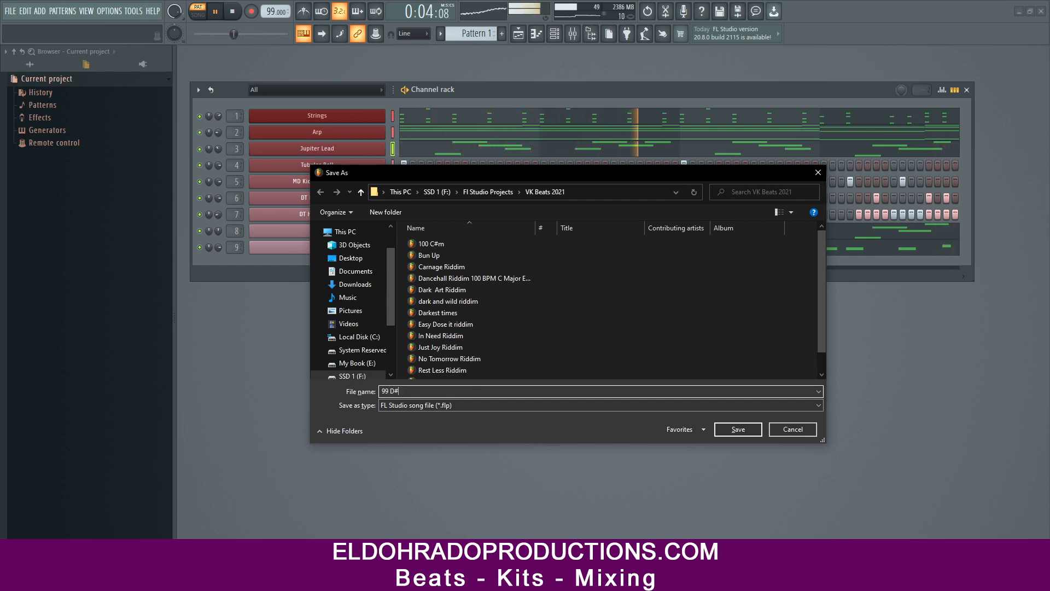
{"action": "key", "text": "Return"}
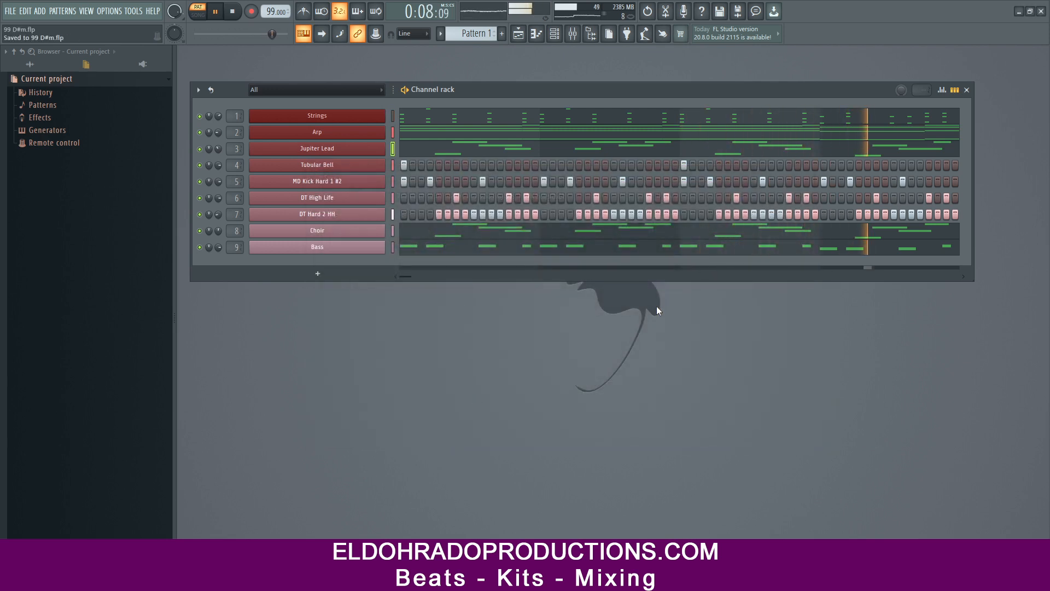
Split Pattern 1 by channel into separate patterns and close the channel rack.
{"action": "left_click", "coordinate": [441, 33]}
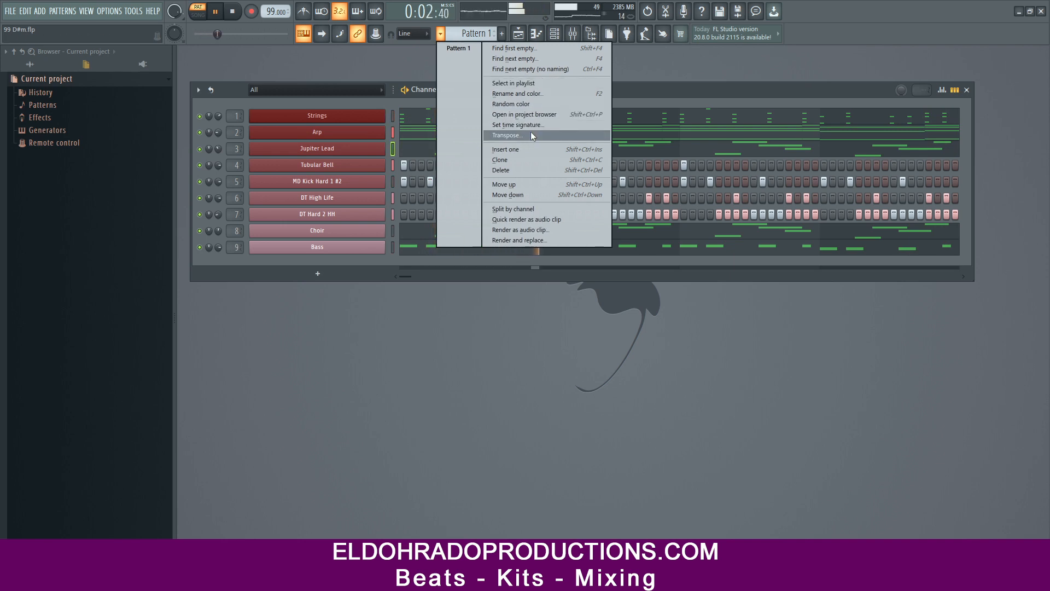
{"action": "left_click", "coordinate": [533, 209]}
{"action": "left_click", "coordinate": [967, 90]}
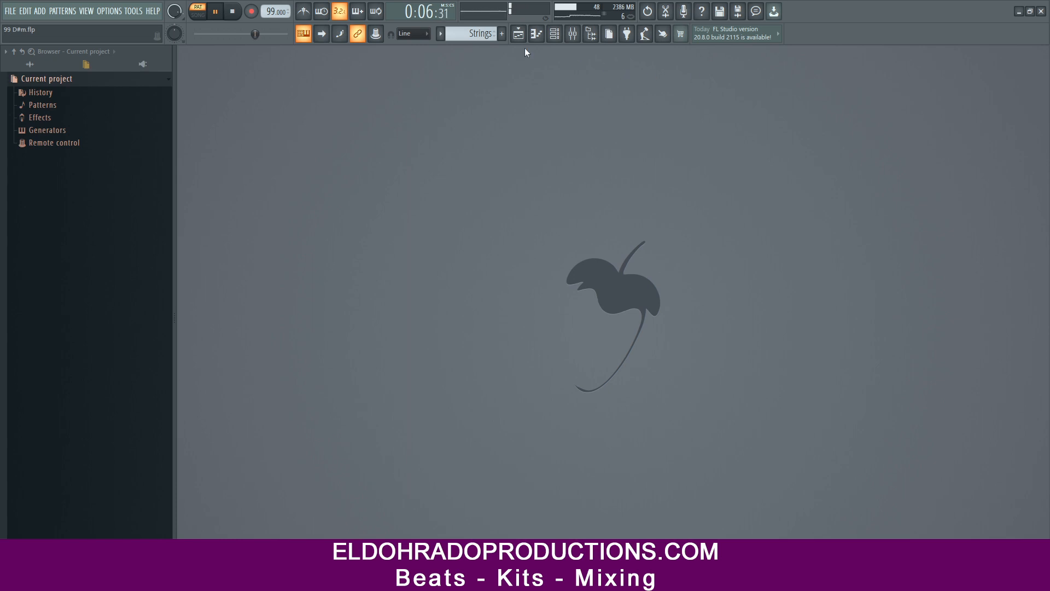
Place the nine split patterns on playlist tracks 1 to 9 from bar 1 and play the arrangement in song mode.
{"action": "left_click", "coordinate": [519, 34]}
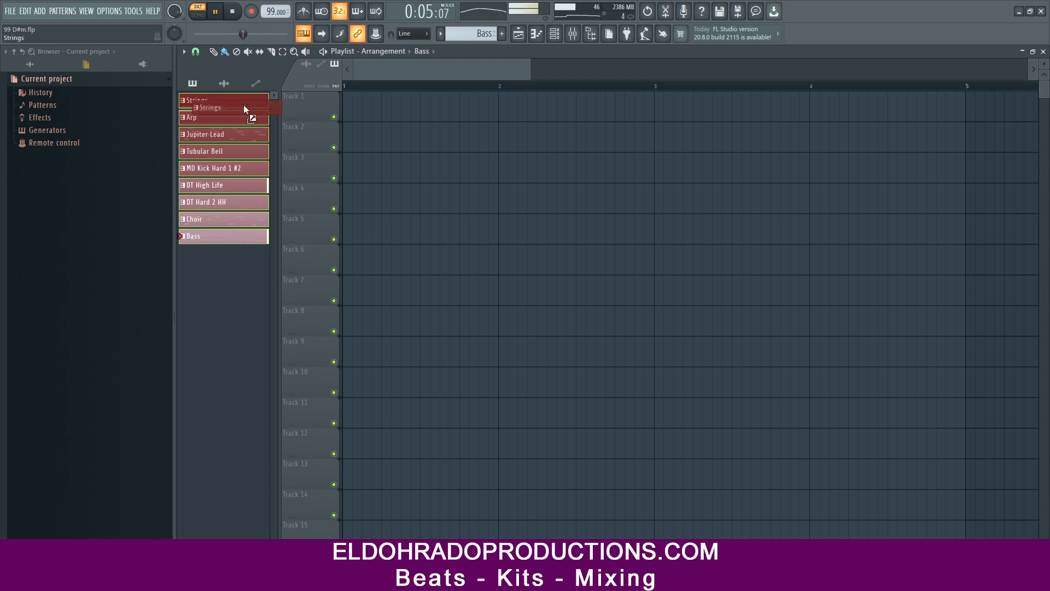
{"action": "left_click_drag", "start_coordinate": [291, 113], "coordinate": [291, 110]}
{"action": "left_click", "coordinate": [197, 8]}
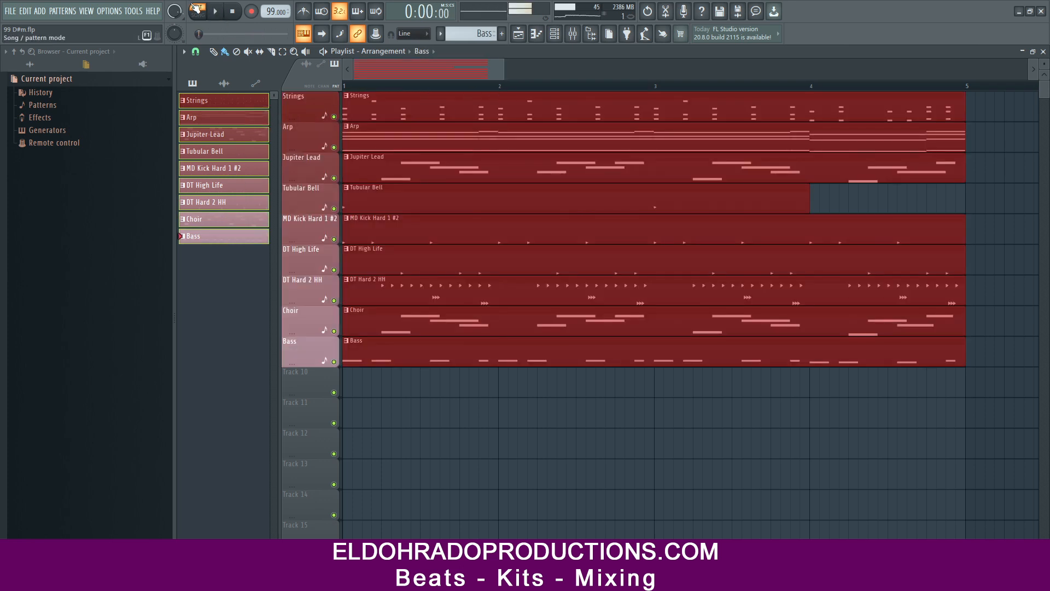
{"action": "key", "text": "space"}
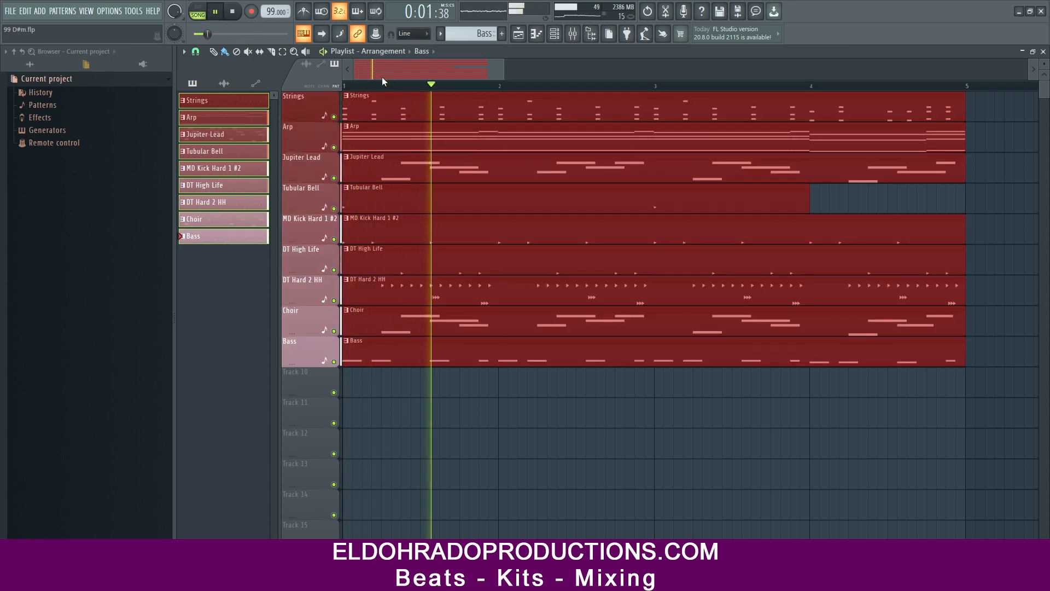
Duplicate the selected block of nine clips six times in a row so the arrangement runs through bar 28.
{"action": "key", "text": "ctrl+b"}
{"action": "key", "text": "ctrl+b"}
{"action": "key", "text": "ctrl+b"}
{"action": "key", "text": "ctrl+b"}
{"action": "key", "text": "ctrl+b"}
{"action": "key", "text": "ctrl+b"}
{"action": "scroll", "coordinate": [435, 89], "scroll_direction": "down", "scroll_amount": 6}
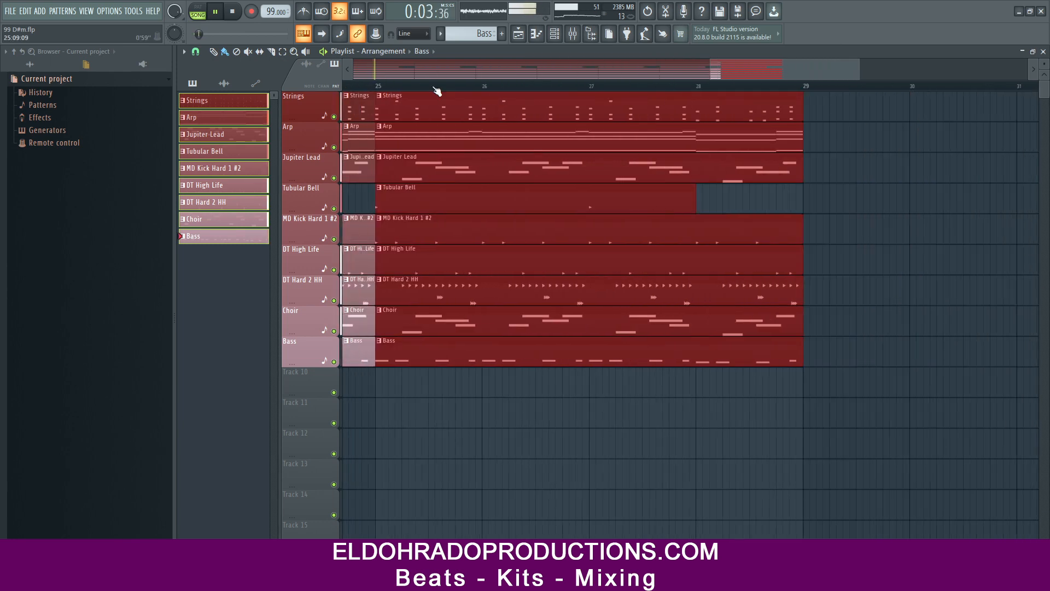
{"action": "scroll", "coordinate": [436, 90], "scroll_direction": "down", "scroll_amount": 2}
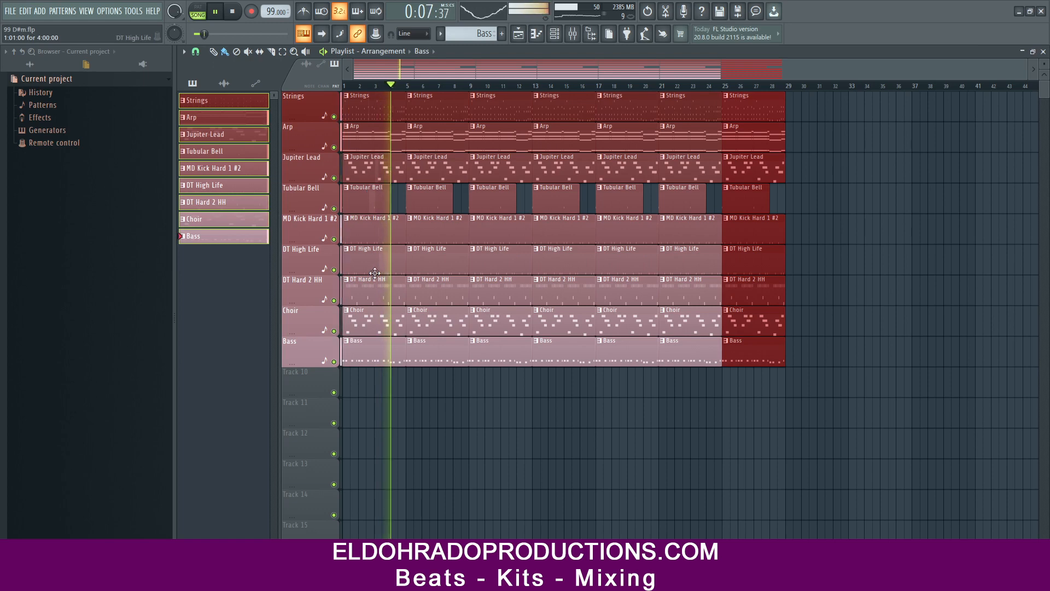
Stop playback, delete the bar 1 clips from Jupiter Lead through Bass, and play the arrangement again.
{"action": "key", "text": "space"}
{"action": "left_click", "coordinate": [369, 388]}
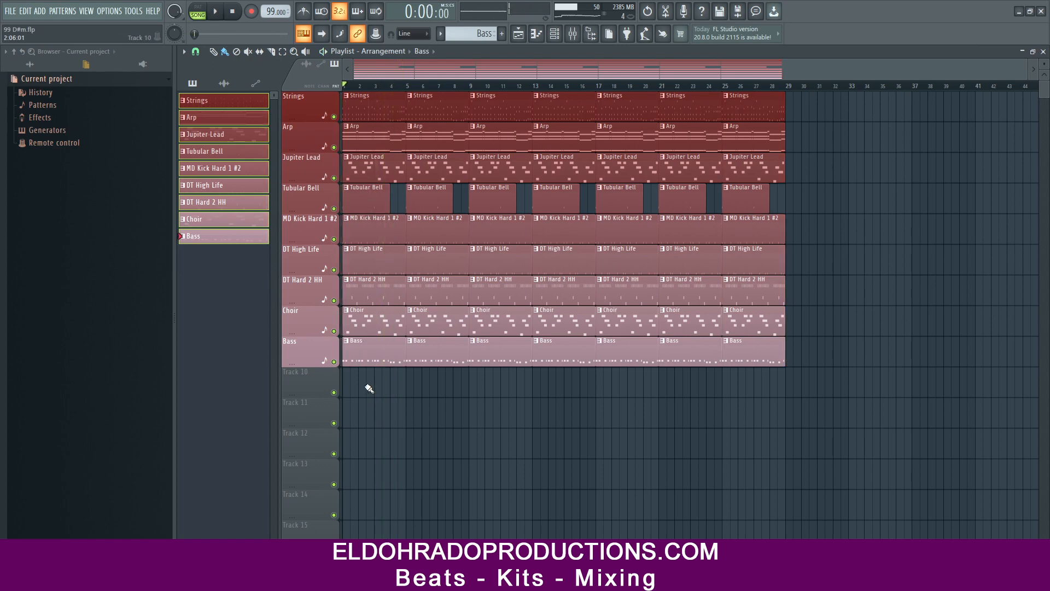
{"action": "left_click_drag", "start_coordinate": [371, 165], "coordinate": [353, 401]}
{"action": "key", "text": "space"}
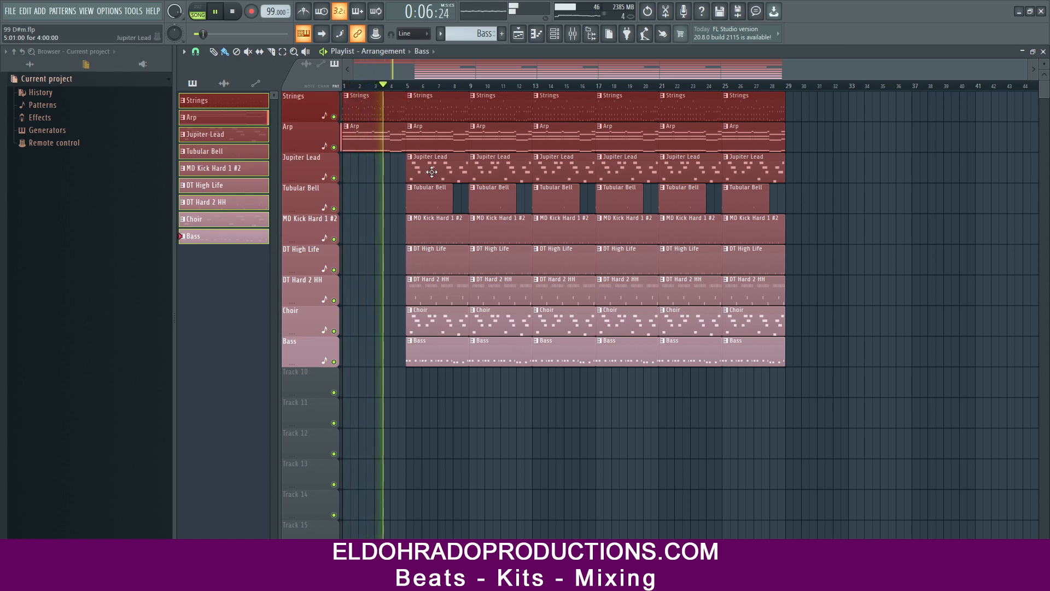
Clear the bar 5 clips on all tracks except Strings, Arp and Choir, and copy the DT Hard 2 HH clip from bar 9 to bar 5.
{"action": "left_click_drag", "start_coordinate": [419, 183], "coordinate": [421, 300]}
{"action": "right_click", "coordinate": [422, 353]}
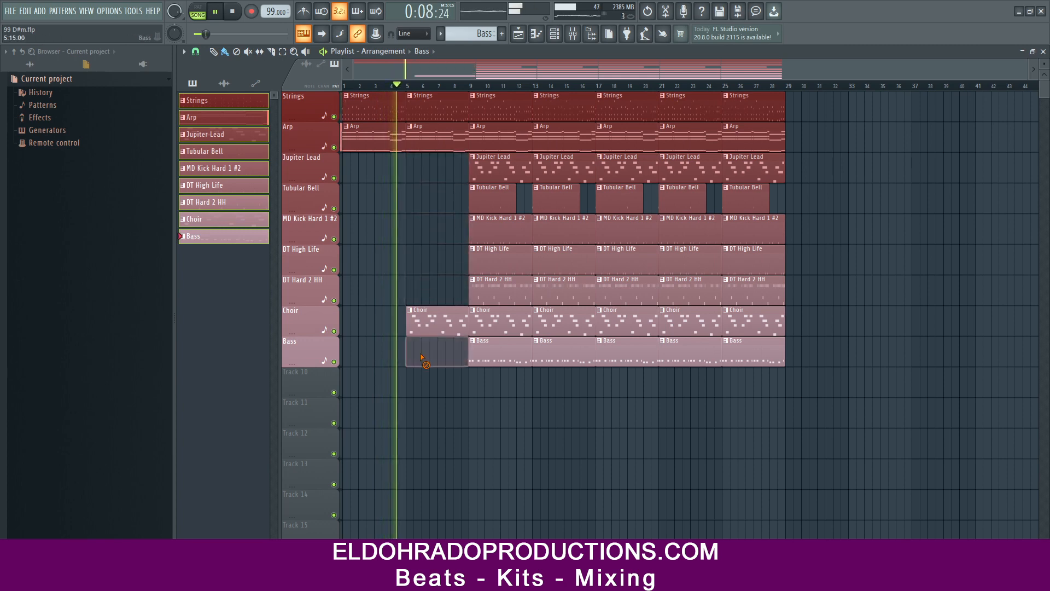
{"action": "left_click_drag", "start_coordinate": [503, 286], "coordinate": [434, 289]}
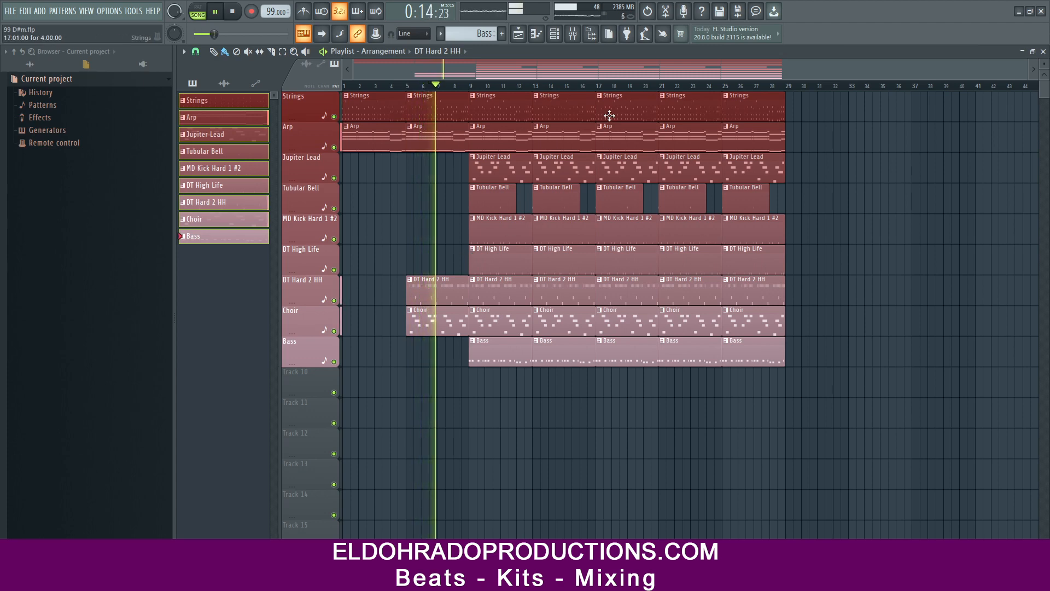
Delete the Bass, Choir and DT Hard 2 HH clips in bars 17 to 24.
{"action": "left_click_drag", "start_coordinate": [619, 71], "coordinate": [648, 70]}
{"action": "right_click", "coordinate": [598, 340]}
{"action": "right_click", "coordinate": [599, 327]}
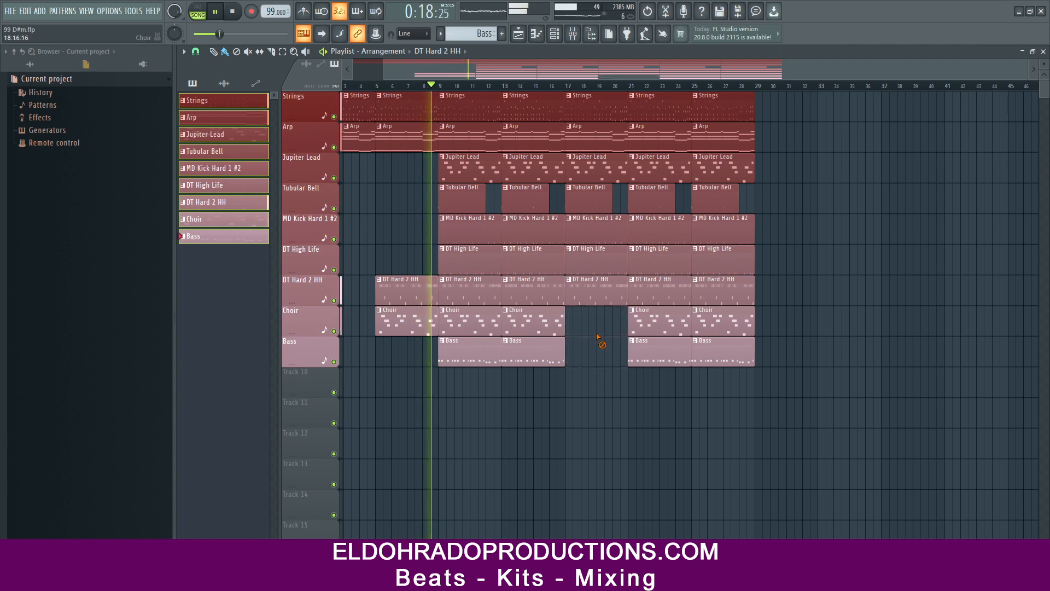
{"action": "right_click", "coordinate": [664, 328]}
{"action": "right_click", "coordinate": [671, 353]}
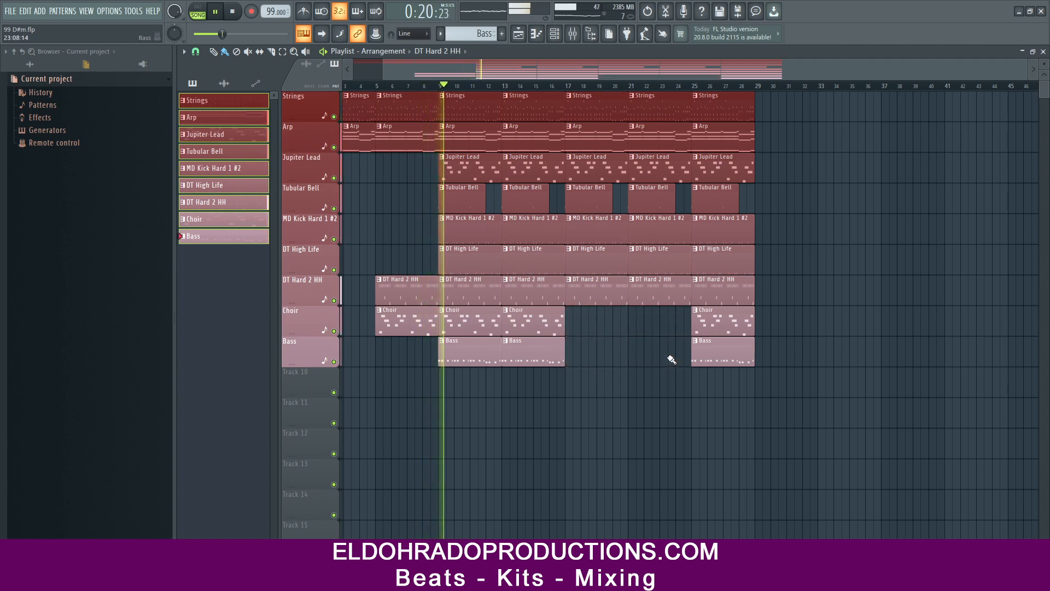
{"action": "right_click", "coordinate": [656, 293]}
{"action": "right_click", "coordinate": [595, 298]}
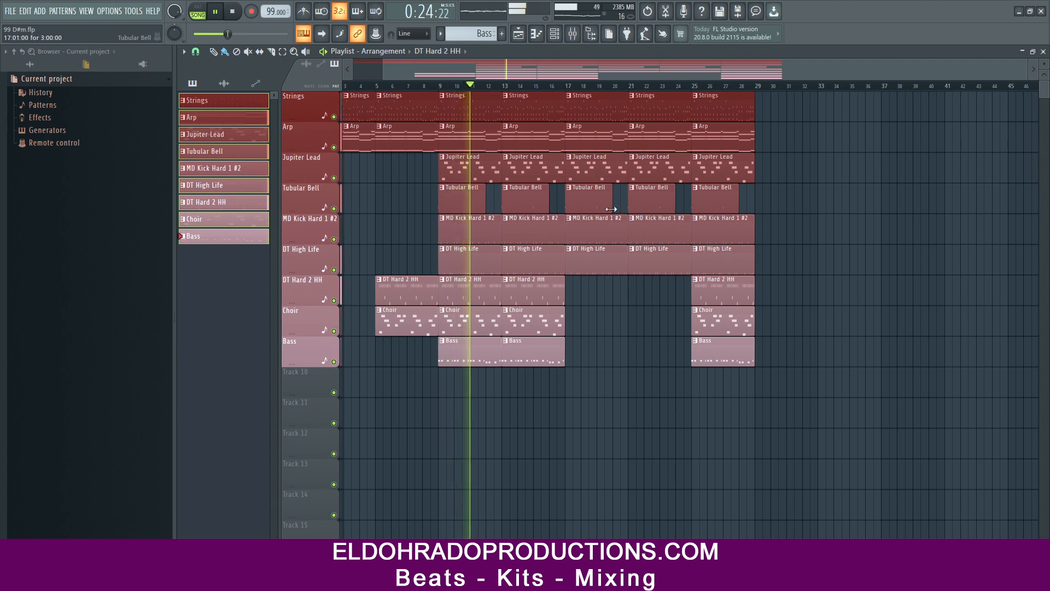
Delete the Jupiter Lead clips in bars 17 to 24, keeping the Arp clips there.
{"action": "right_click", "coordinate": [591, 143]}
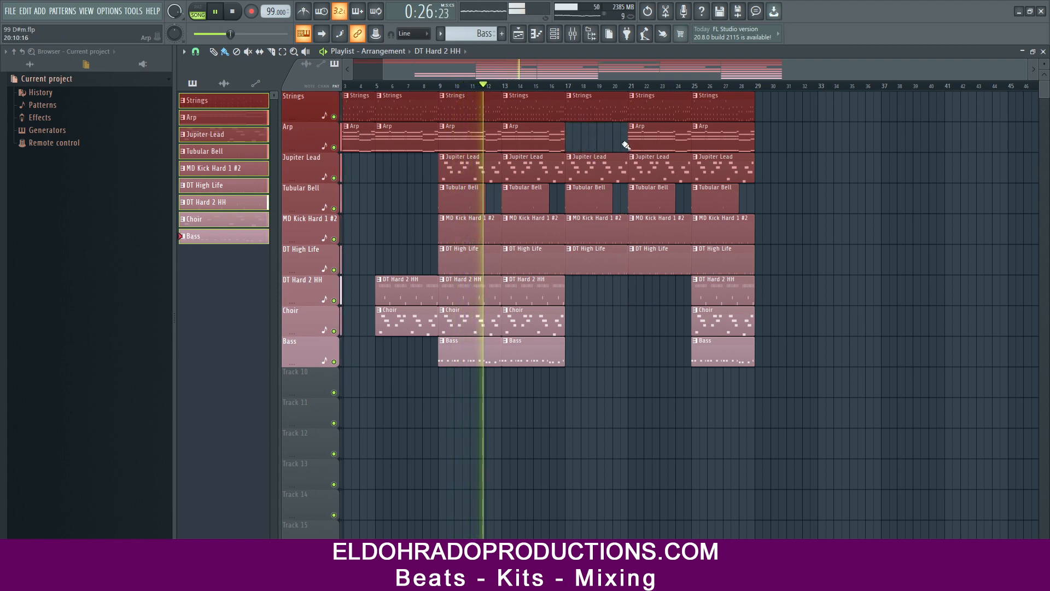
{"action": "key", "text": "ctrl+z"}
{"action": "right_click", "coordinate": [605, 163]}
{"action": "right_click", "coordinate": [648, 164]}
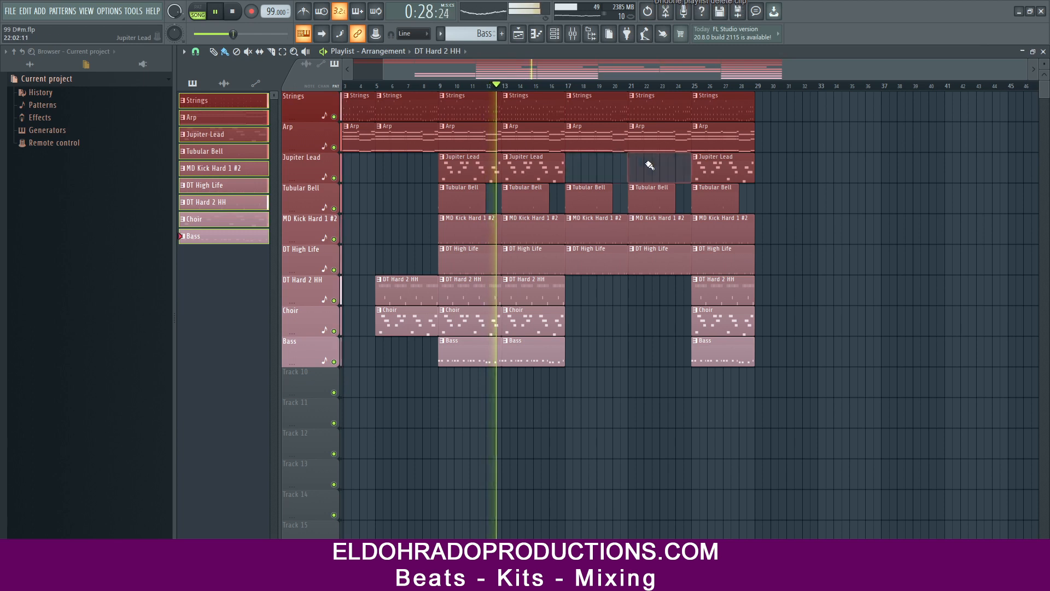
Select the clips on all nine tracks at bar 25 and duplicate the block to bars 29 to 32.
{"action": "left_click_drag", "start_coordinate": [769, 393], "coordinate": [711, 111]}
{"action": "key", "text": "ctrl+b"}
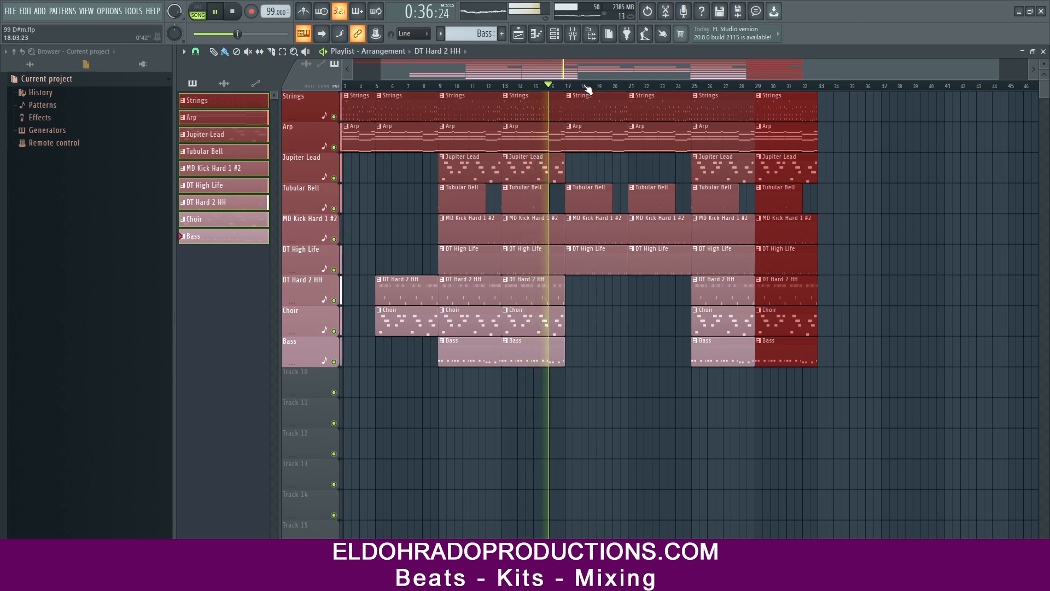
Copy the Choir clip from bar 25 to bar 21 and save the project.
{"action": "scroll", "coordinate": [587, 88], "scroll_direction": "up", "scroll_amount": 2}
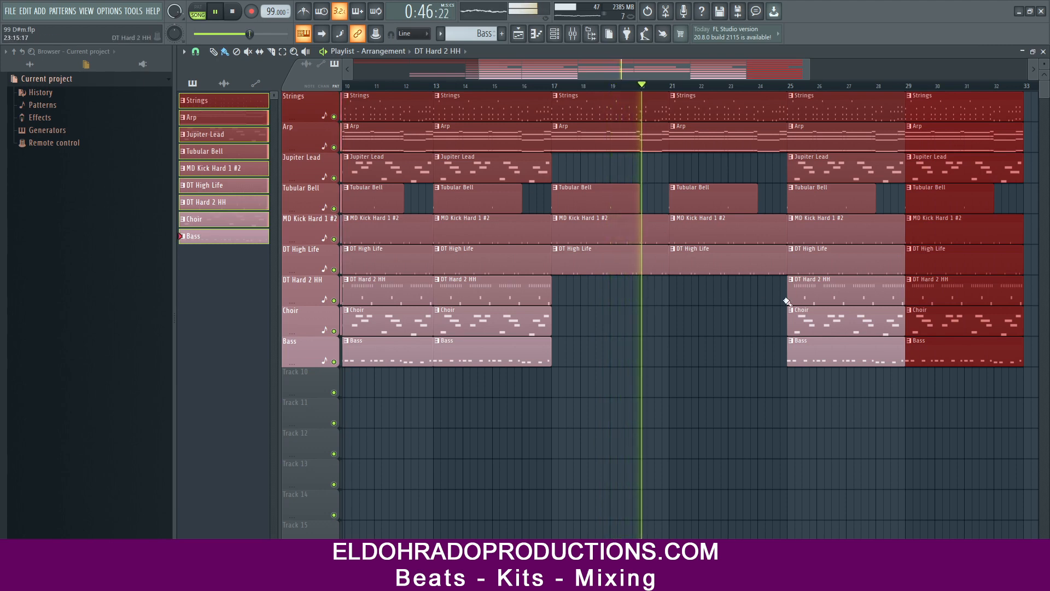
{"action": "left_click_drag", "start_coordinate": [824, 323], "coordinate": [706, 324]}
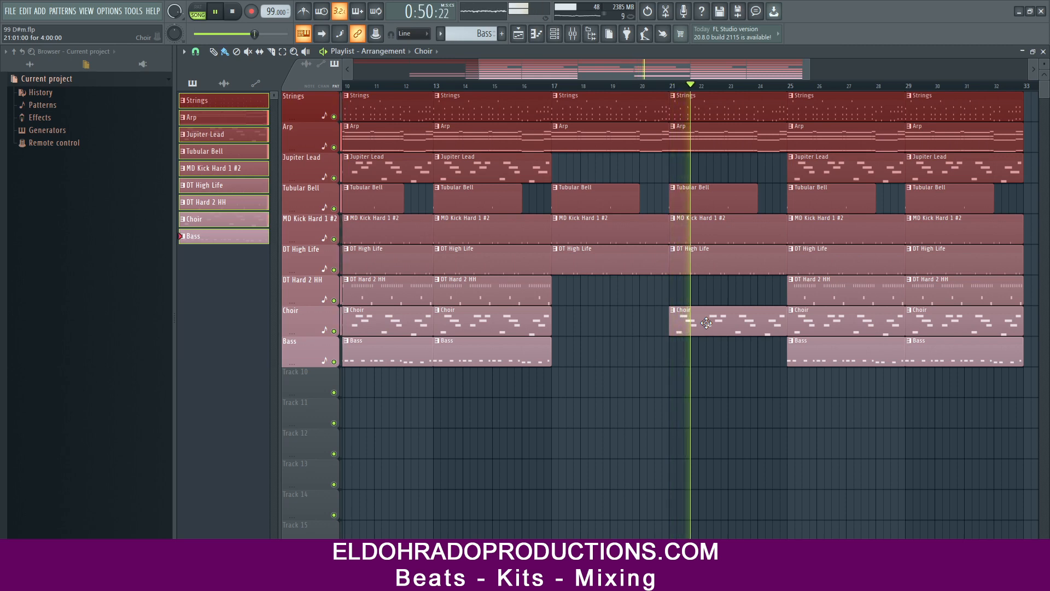
{"action": "scroll", "coordinate": [778, 89], "scroll_direction": "down", "scroll_amount": 3}
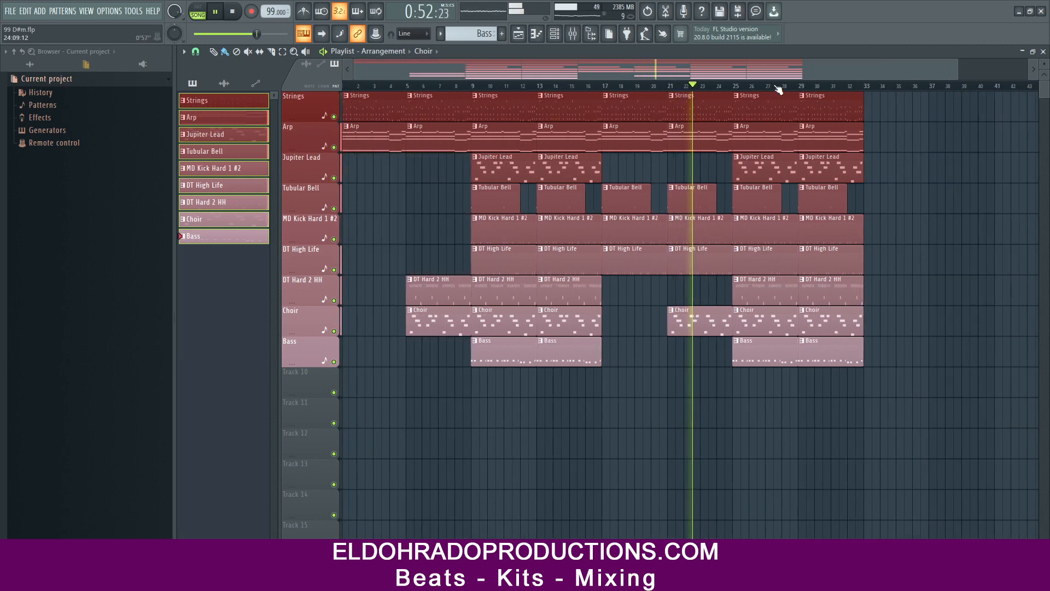
{"action": "key", "text": "ctrl+s"}
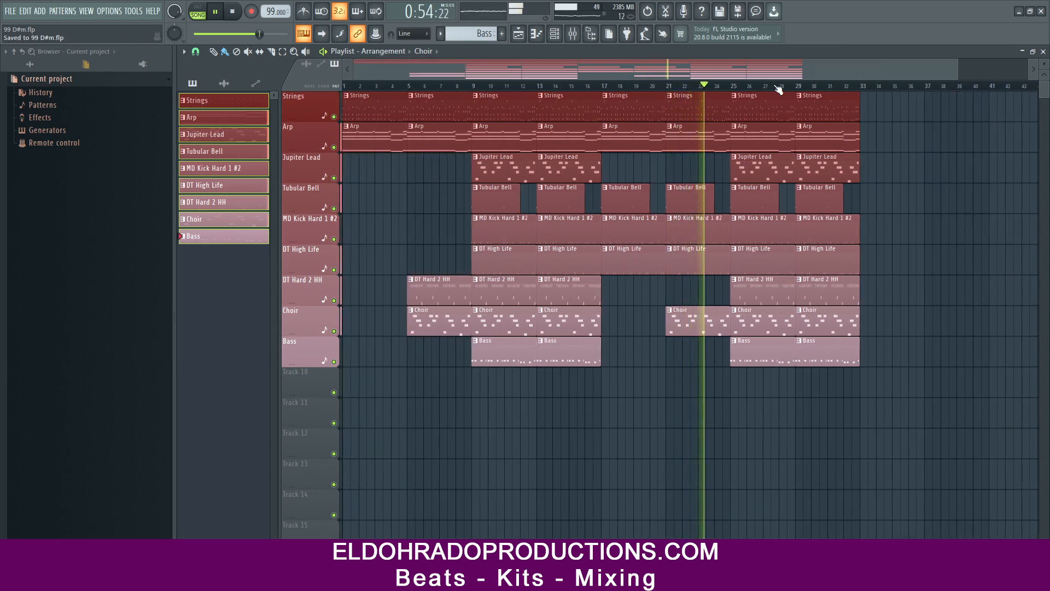
Shorten the MD Kick Hard 1 #2 and DT High Life clips at bar 21 to end half a bar before bar 25.
{"action": "scroll", "coordinate": [738, 89], "scroll_direction": "up", "scroll_amount": 4}
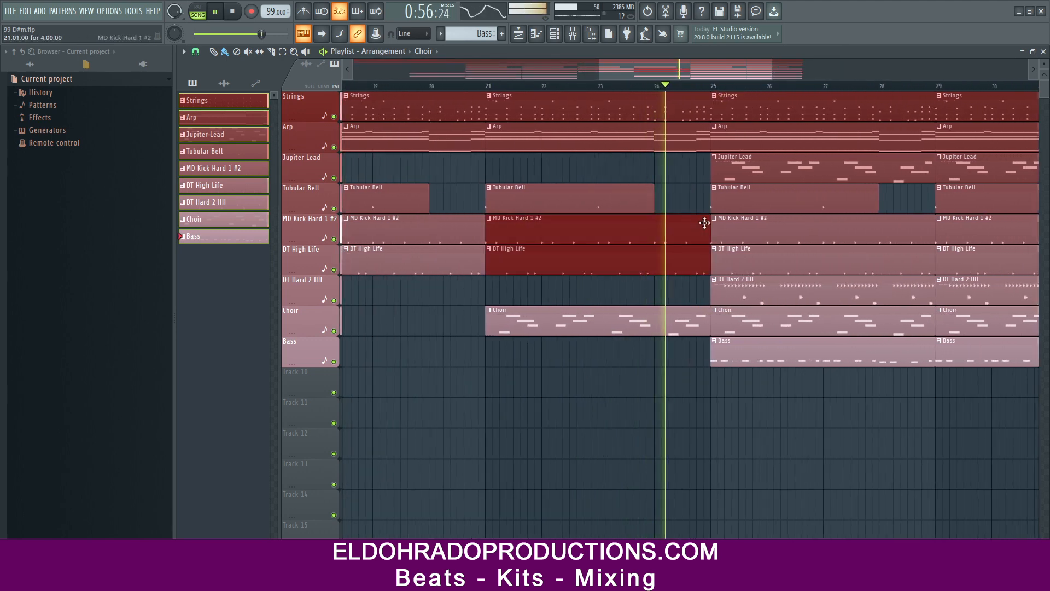
{"action": "left_click_drag", "start_coordinate": [709, 224], "coordinate": [687, 229]}
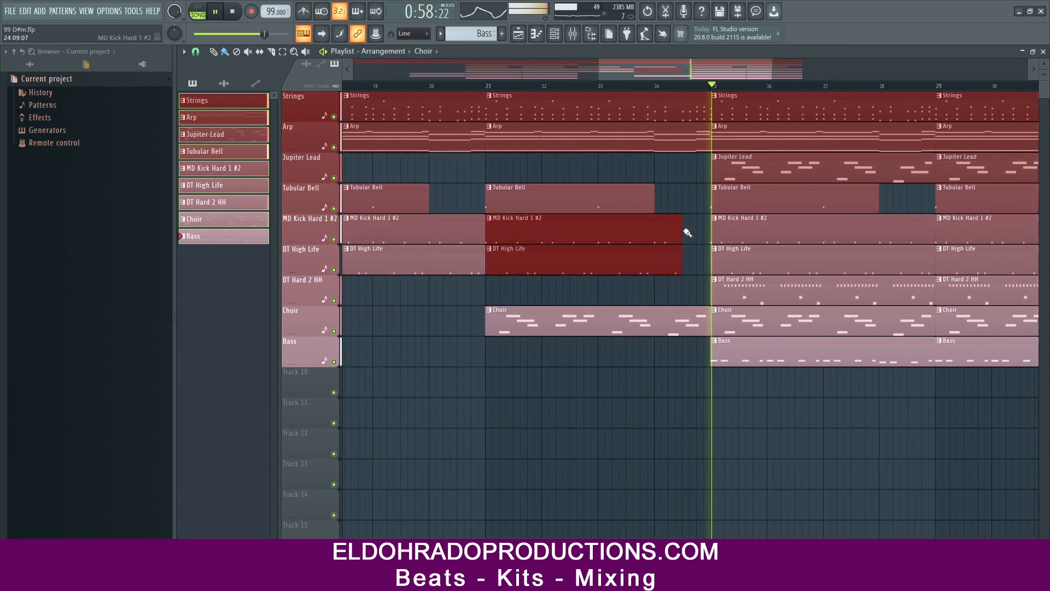
{"action": "scroll", "coordinate": [704, 92], "scroll_direction": "down", "scroll_amount": 2}
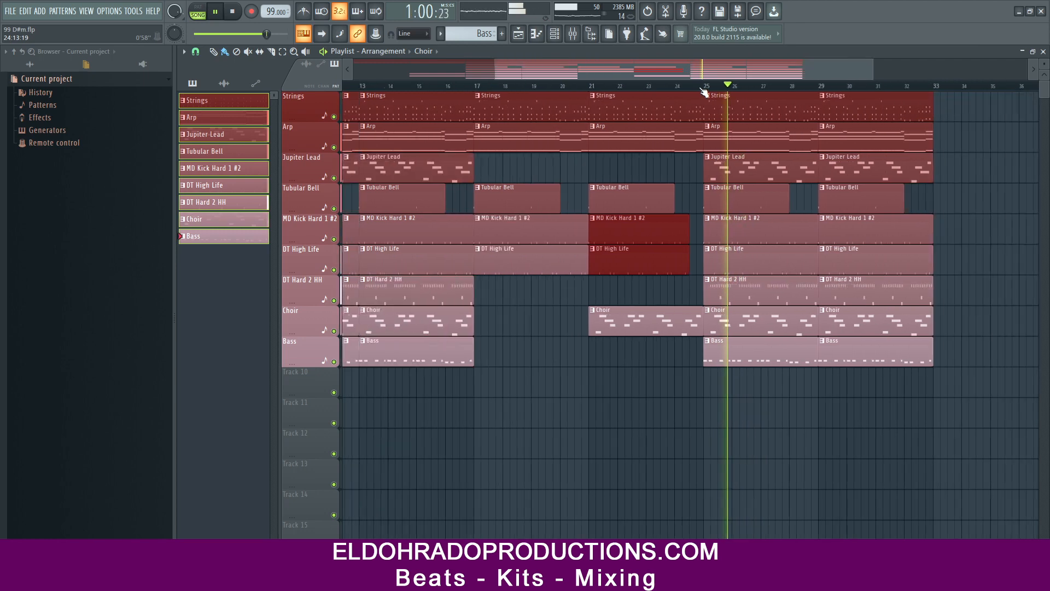
Select all clips in bars 17 to 32 and duplicate the section to bars 33 to 48.
{"action": "scroll", "coordinate": [704, 92], "scroll_direction": "down", "scroll_amount": 2}
{"action": "left_click_drag", "start_coordinate": [838, 428], "coordinate": [591, 115]}
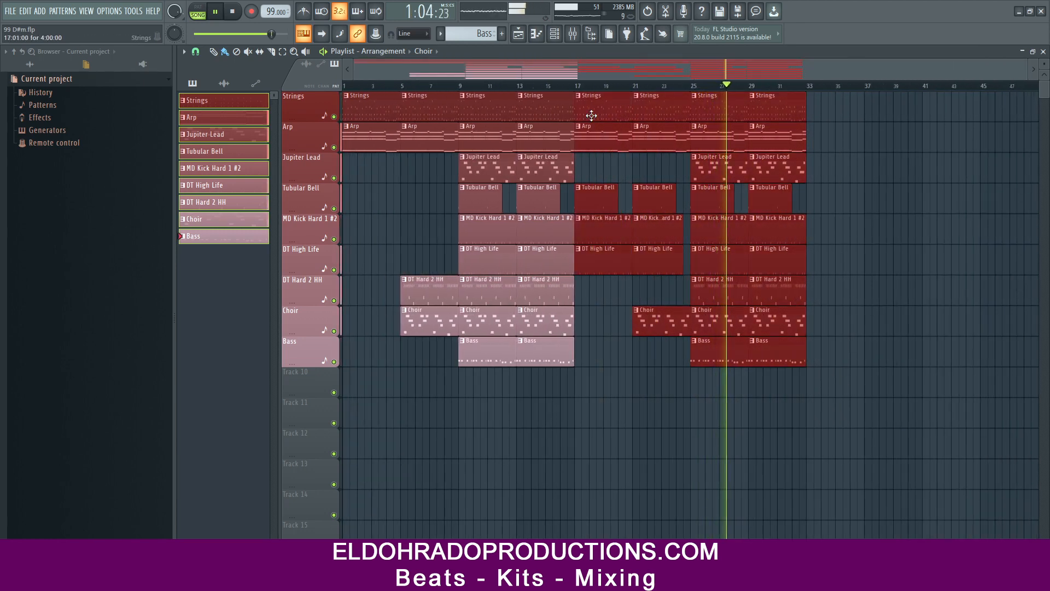
{"action": "key", "text": "ctrl+b"}
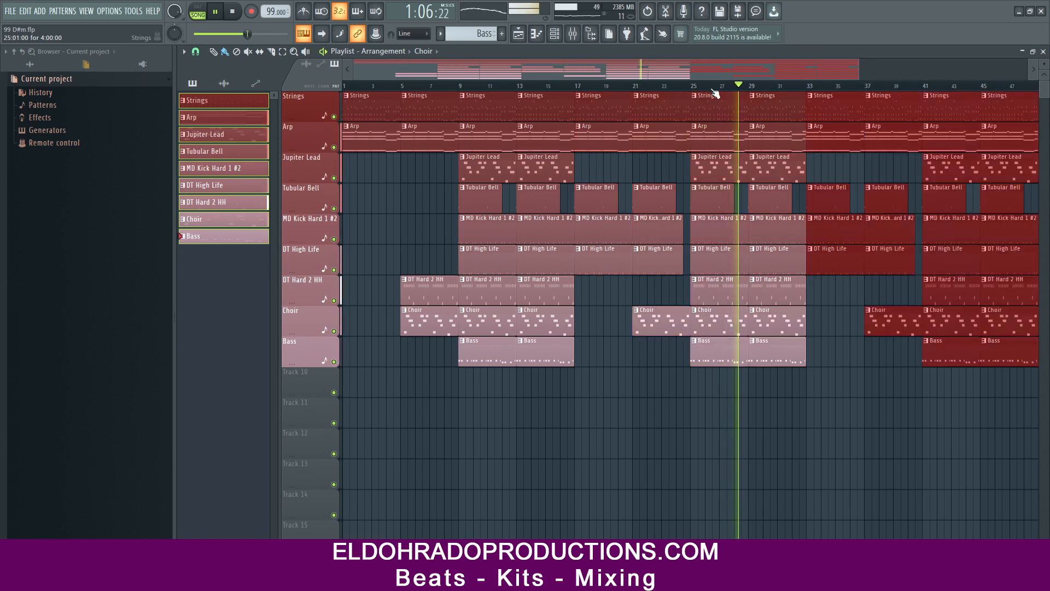
Copy the Choir clip from bar 37 to bar 33, keeping the DT High Life clip there.
{"action": "left_click_drag", "start_coordinate": [684, 76], "coordinate": [774, 80]}
{"action": "right_click", "coordinate": [742, 264]}
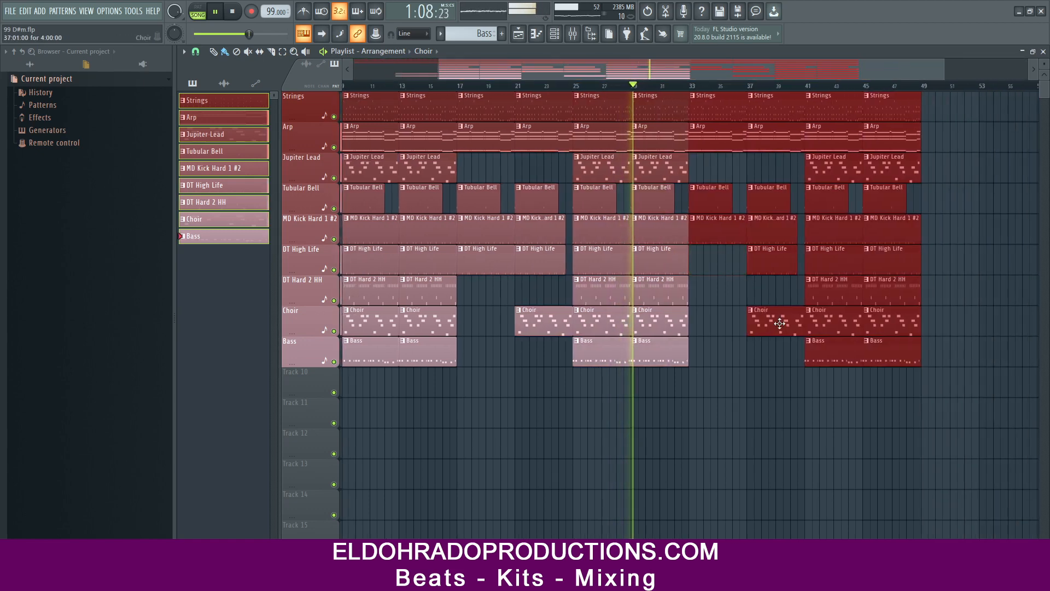
{"action": "key", "text": "ctrl+z"}
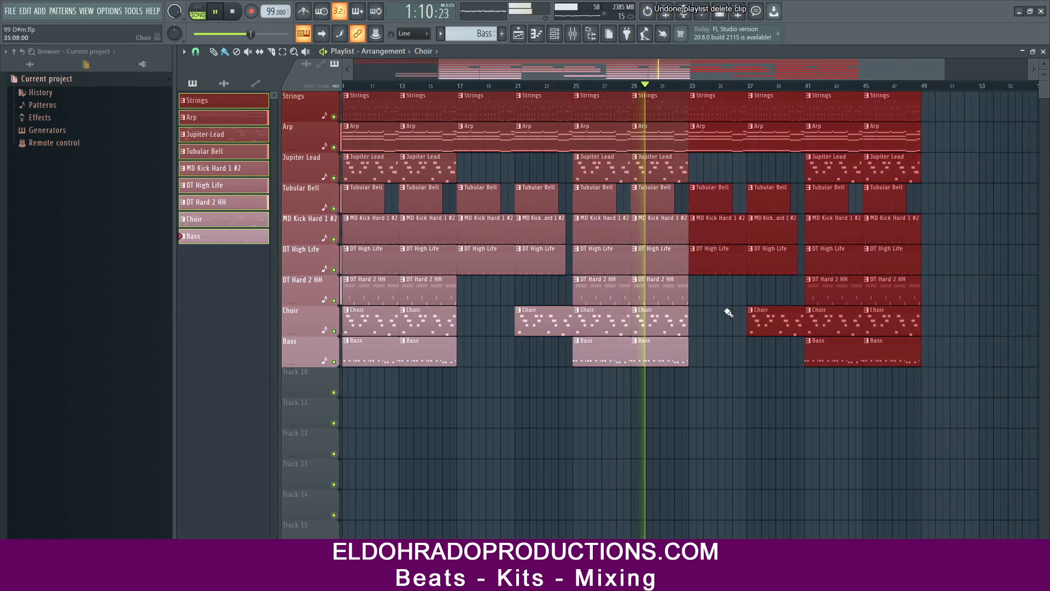
{"action": "left_click", "coordinate": [728, 311], "text": "ctrl"}
{"action": "left_click_drag", "start_coordinate": [768, 325], "coordinate": [710, 325]}
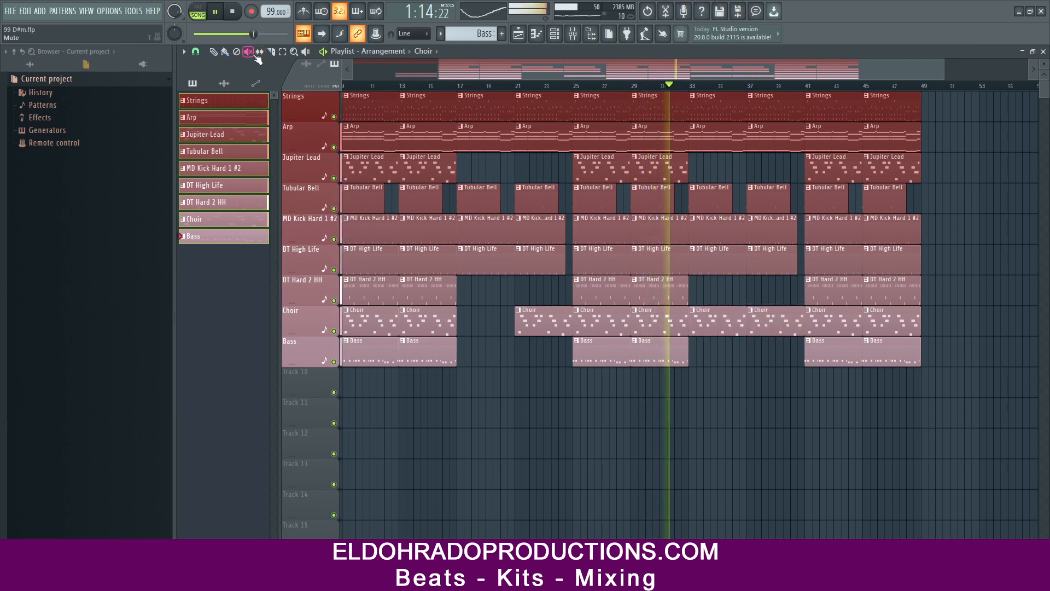
Mute the MD Kick Hard 1 #2 clips at bars 33 and 37 and place Jupiter Lead clips at both bars.
{"action": "left_click_drag", "start_coordinate": [721, 237], "coordinate": [771, 233]}
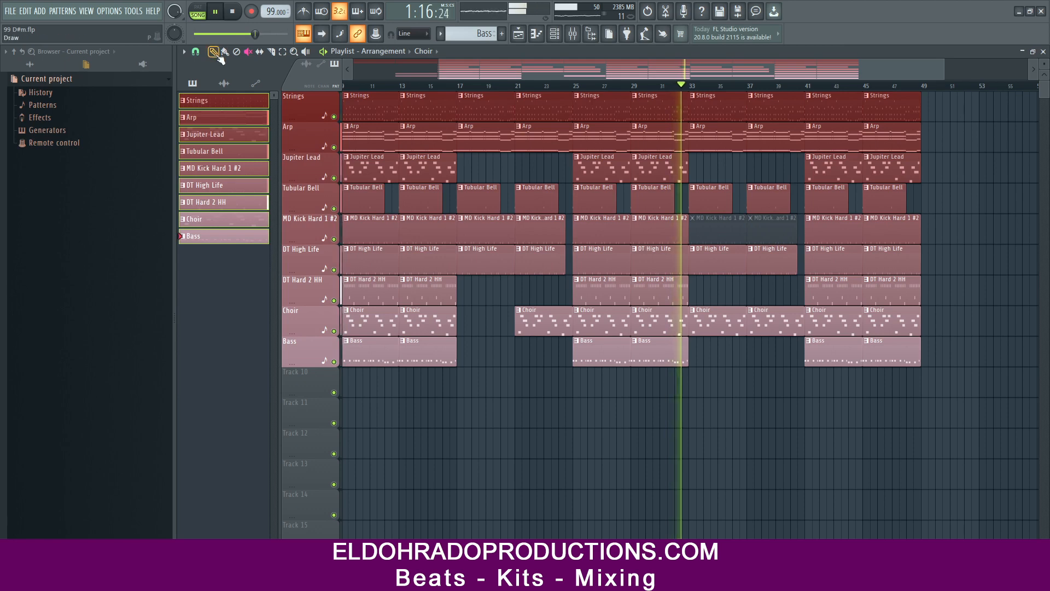
{"action": "left_click_drag", "start_coordinate": [645, 165], "coordinate": [705, 169]}
{"action": "left_click", "coordinate": [761, 167]}
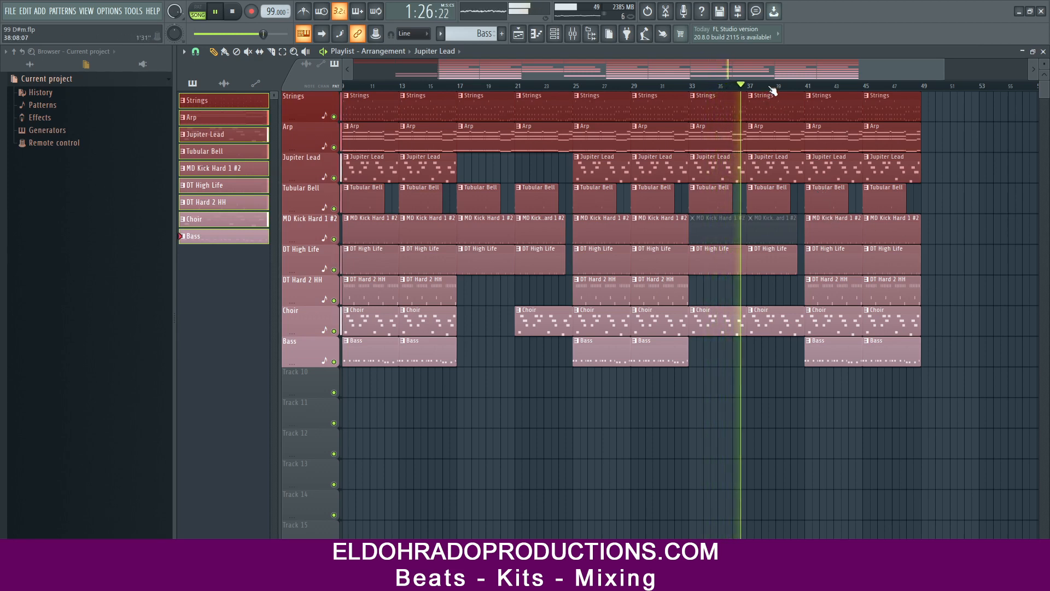
Unmute the MD Kick Hard 1 #2 clip at bar 37.
{"action": "scroll", "coordinate": [771, 89], "scroll_direction": "up", "scroll_amount": 3}
{"action": "scroll", "coordinate": [772, 89], "scroll_direction": "up", "scroll_amount": 2}
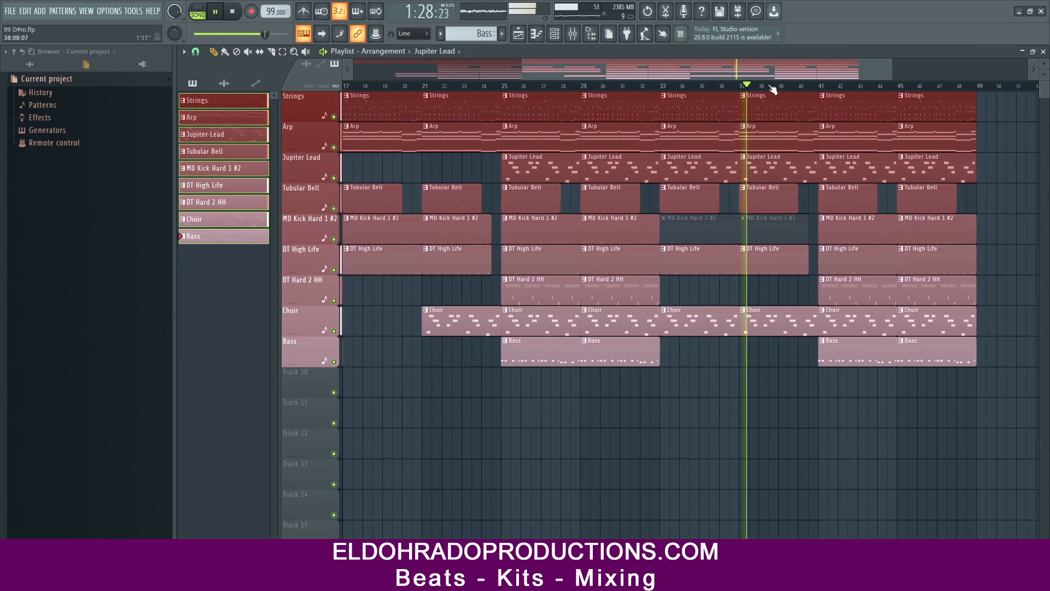
{"action": "key", "text": "t"}
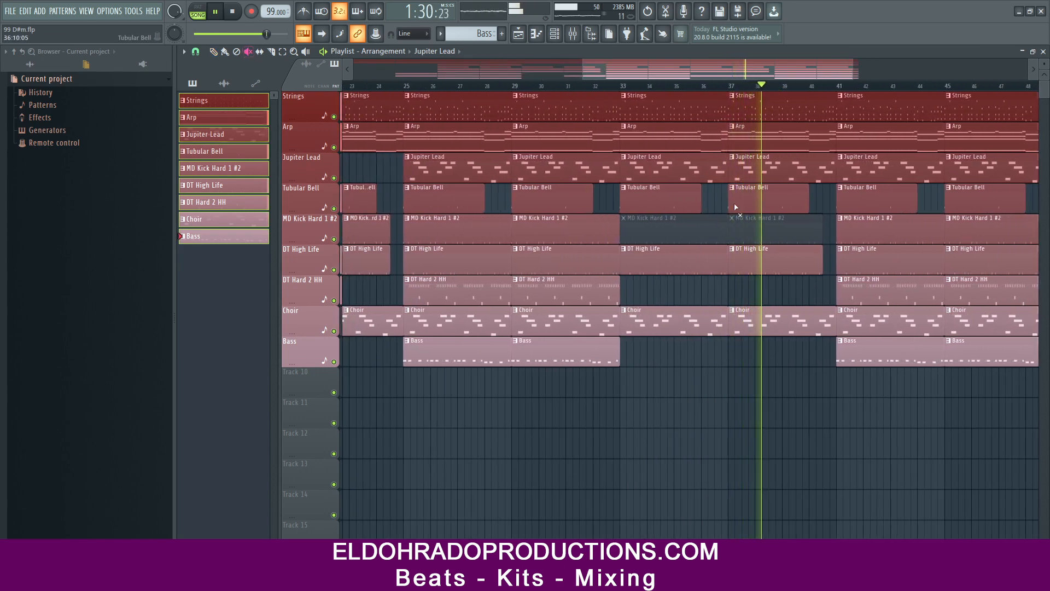
{"action": "left_click", "coordinate": [757, 231]}
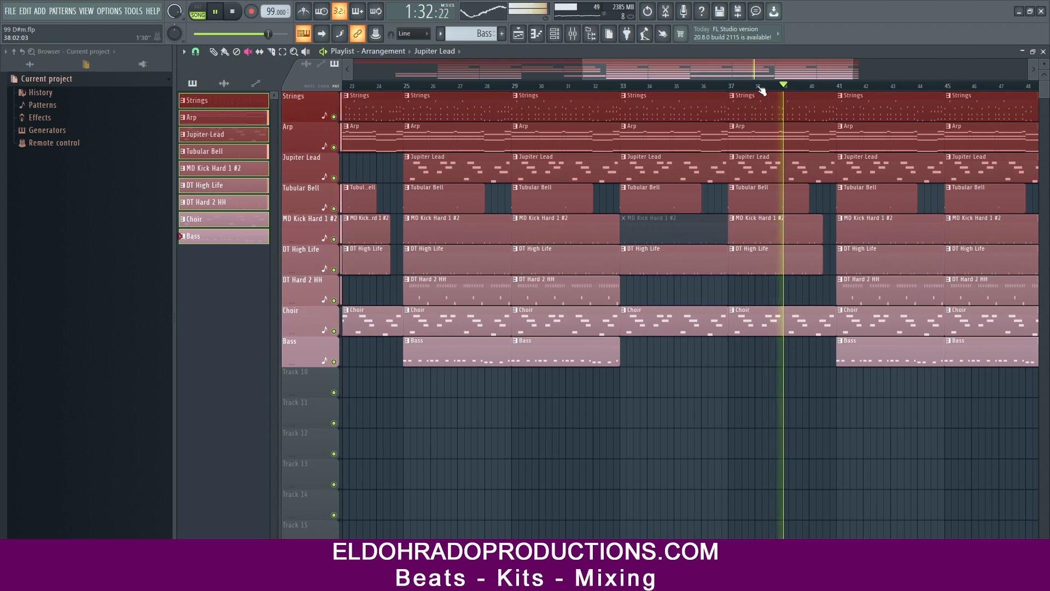
Copy the section in bars 17 to 32 on all nine tracks to bars 49 to 64.
{"action": "scroll", "coordinate": [765, 88], "scroll_direction": "down", "scroll_amount": 2}
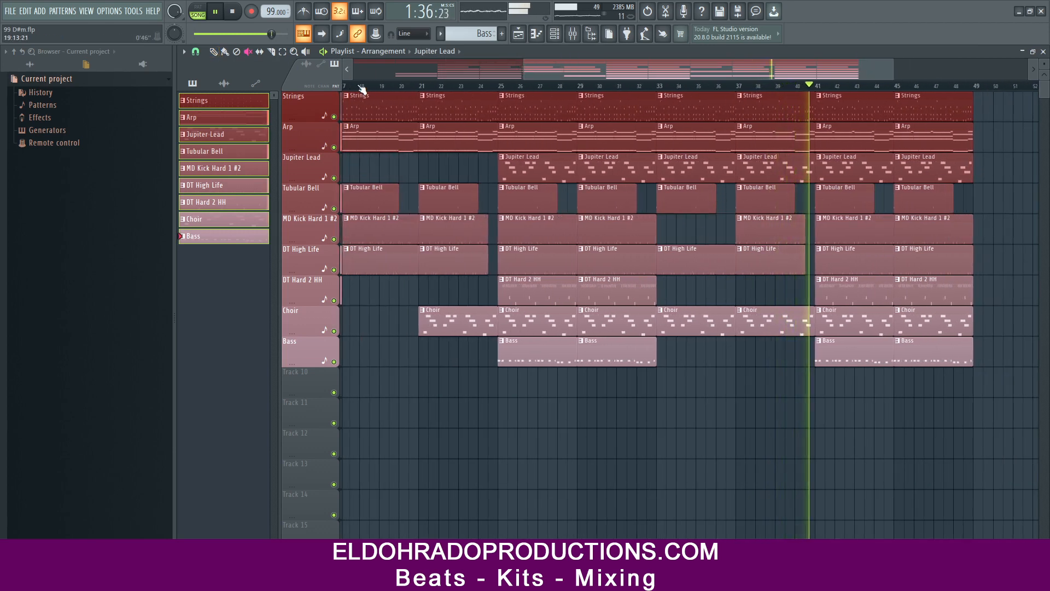
{"action": "scroll", "coordinate": [501, 87], "scroll_direction": "down", "scroll_amount": 2}
{"action": "scroll", "coordinate": [502, 88], "scroll_direction": "down", "scroll_amount": 1}
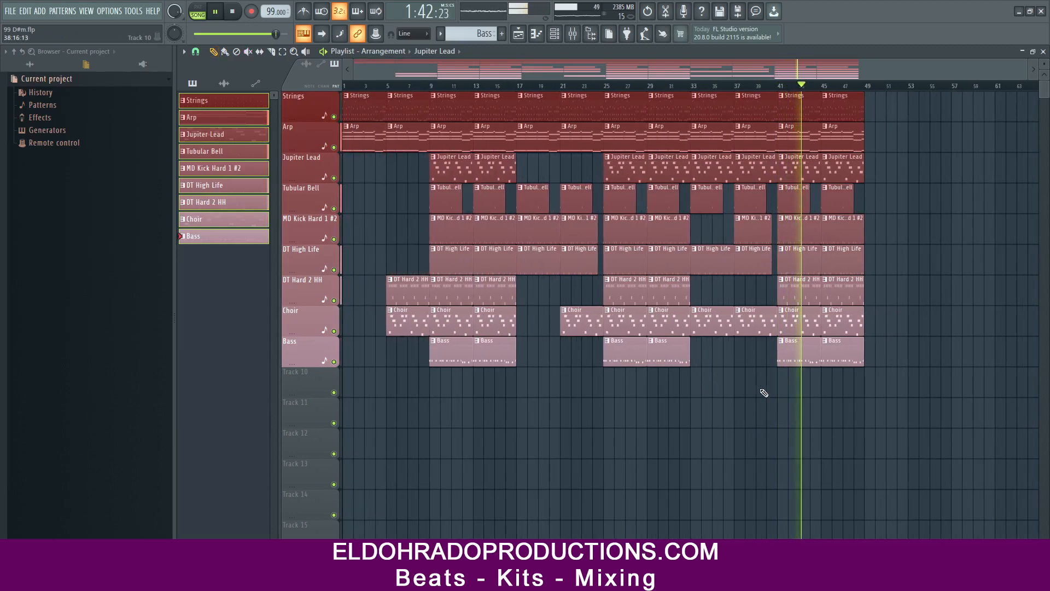
{"action": "left_click_drag", "start_coordinate": [673, 373], "coordinate": [881, 108]}
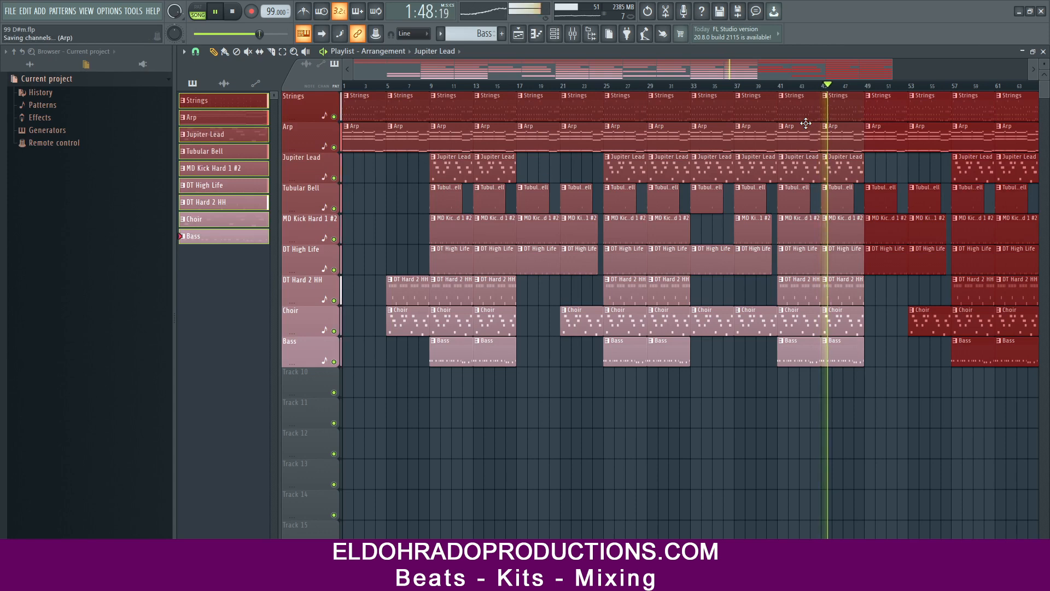
Add Strings, Arp, Choir and Jupiter Lead clips at bar 65, after the last section.
{"action": "left_click_drag", "start_coordinate": [677, 74], "coordinate": [642, 84]}
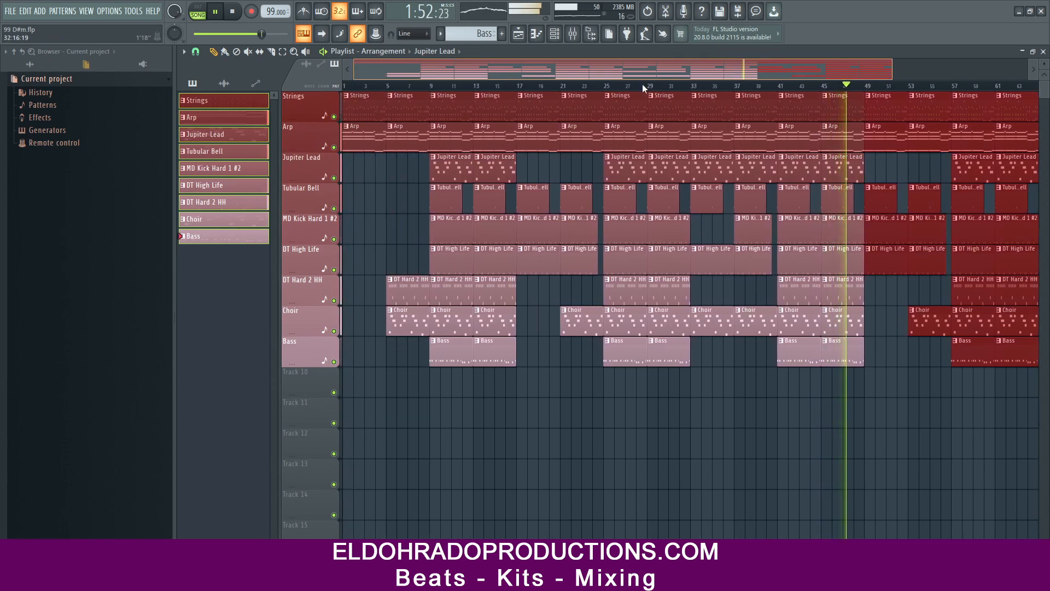
{"action": "left_click_drag", "start_coordinate": [665, 84], "coordinate": [849, 154]}
{"action": "right_click", "coordinate": [847, 155]}
{"action": "mouse_move", "coordinate": [771, 140]}
{"action": "left_mouse_down"}
{"action": "mouse_move", "coordinate": [818, 137]}
{"action": "mouse_move", "coordinate": [823, 109]}
{"action": "left_mouse_up"}
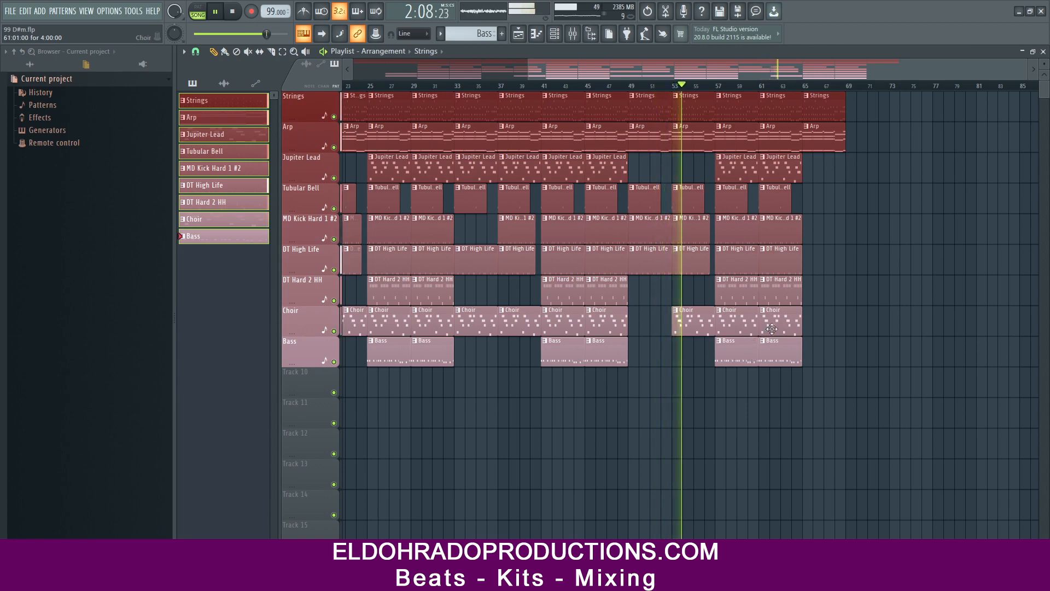
{"action": "left_click_drag", "start_coordinate": [772, 329], "coordinate": [815, 330]}
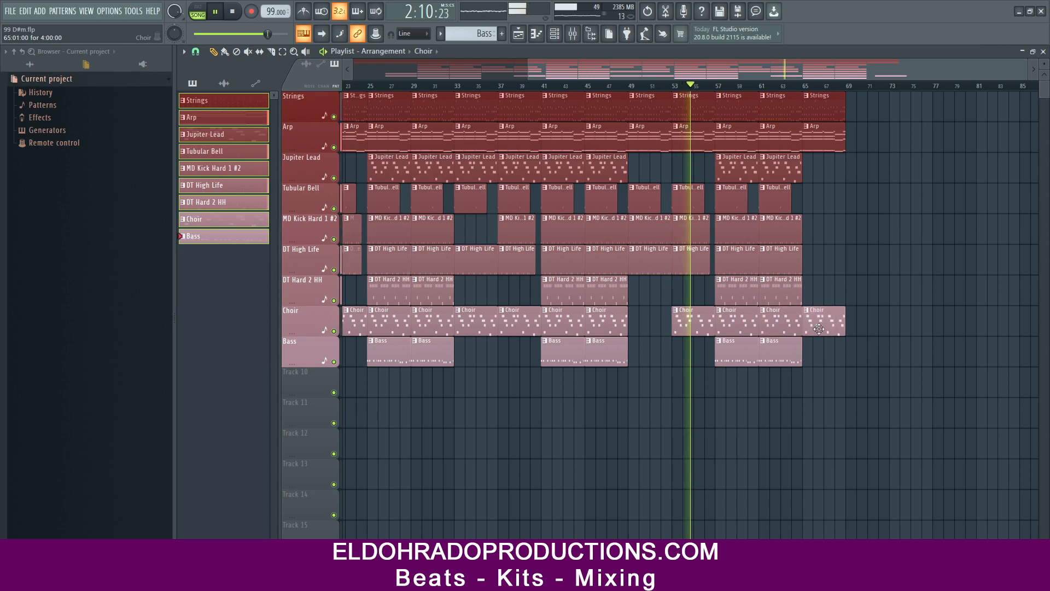
{"action": "left_click_drag", "start_coordinate": [786, 171], "coordinate": [829, 171]}
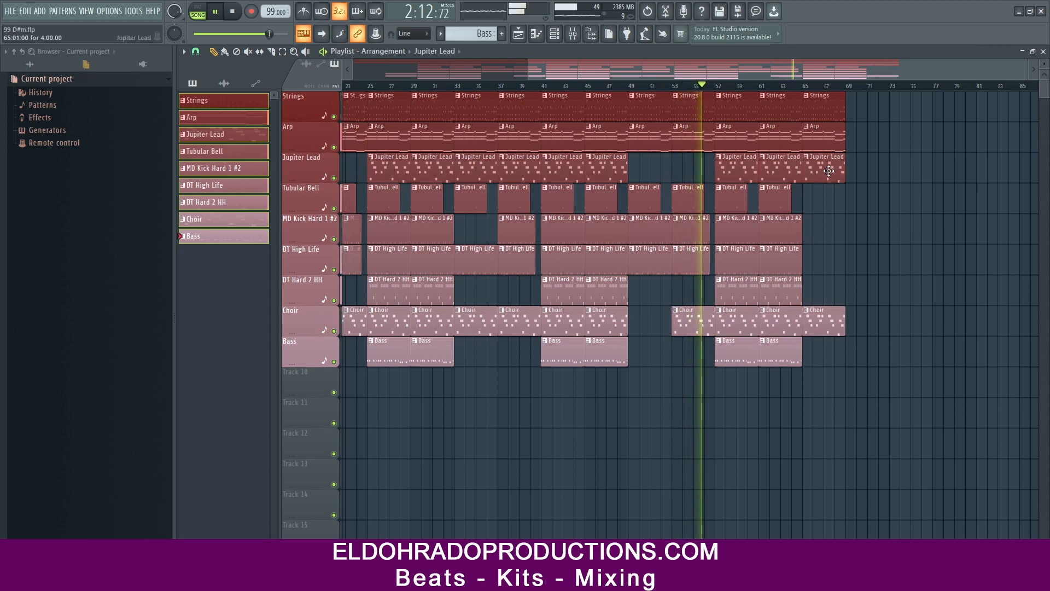
Create a new pattern named End and give it the rosy brown colour #AC8A96.
{"action": "left_click", "coordinate": [441, 34]}
{"action": "left_click", "coordinate": [546, 63]}
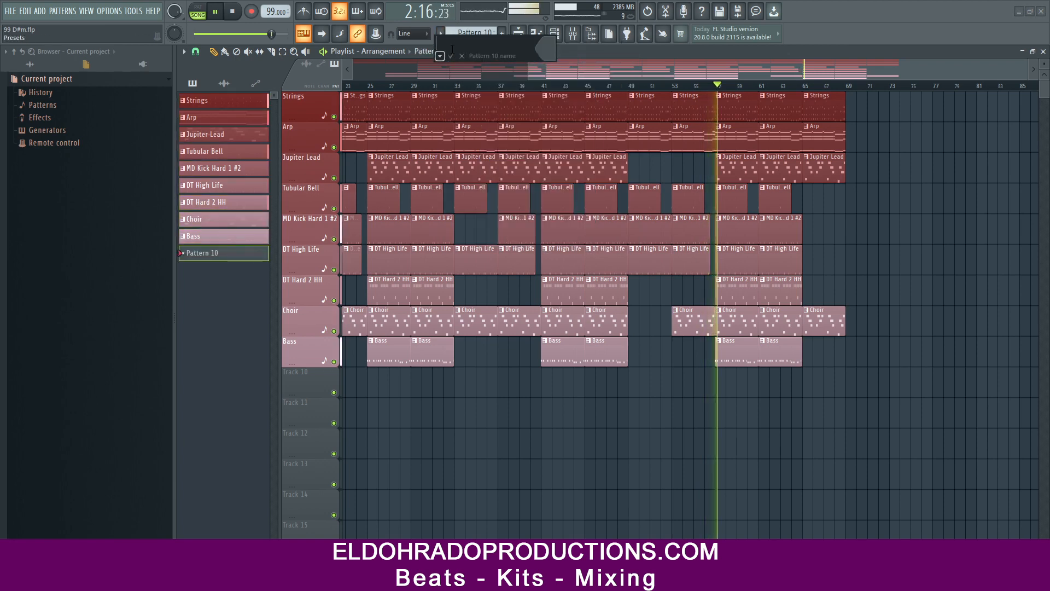
{"action": "type", "text": "En"}
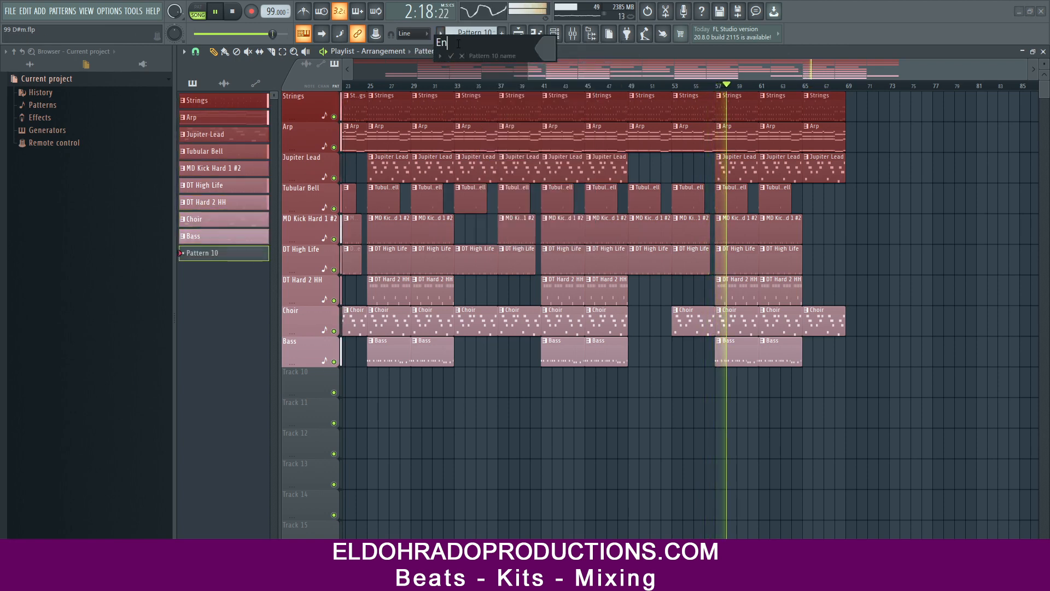
{"action": "type", "text": "d"}
{"action": "left_click", "coordinate": [543, 53]}
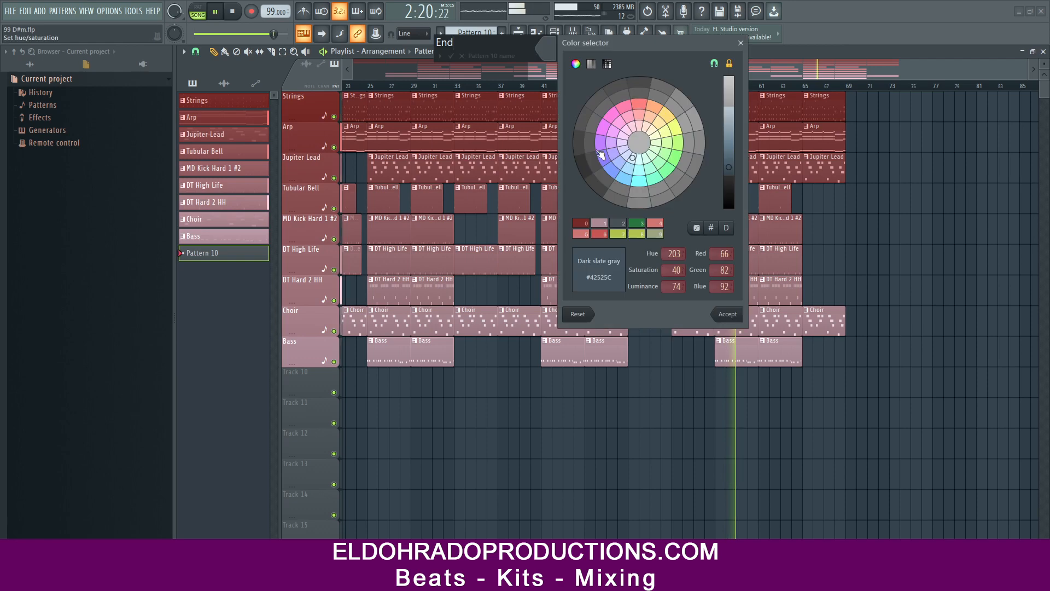
{"action": "left_click", "coordinate": [639, 116]}
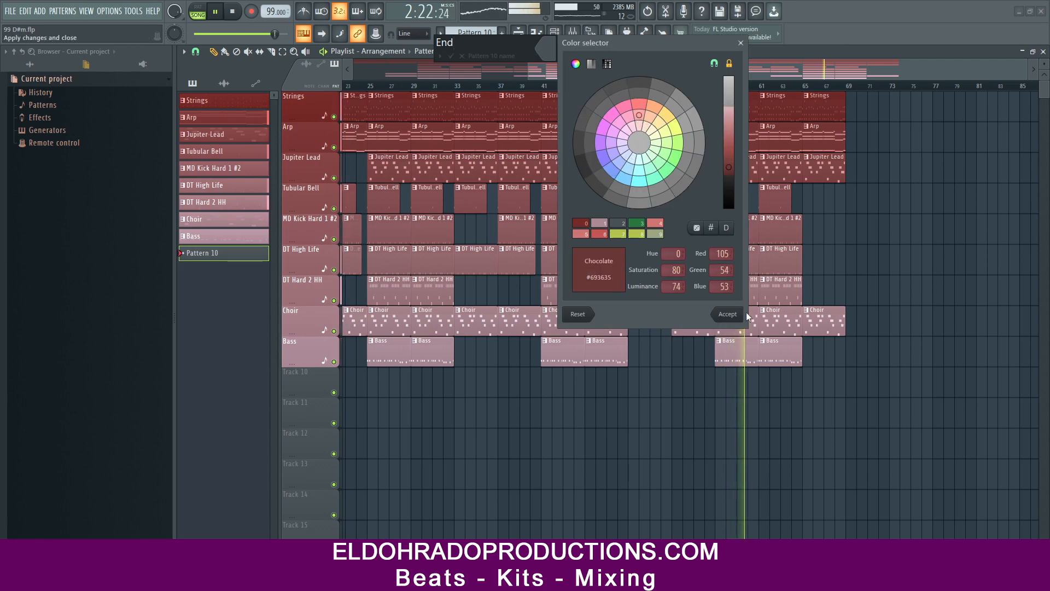
{"action": "left_click", "coordinate": [602, 224]}
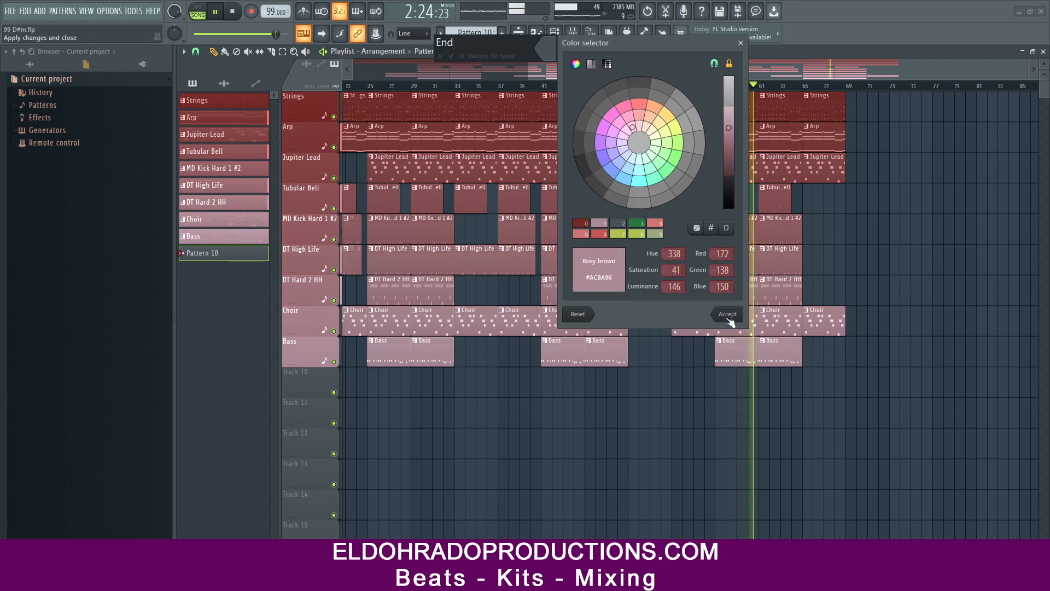
{"action": "left_click", "coordinate": [727, 314]}
{"action": "left_click", "coordinate": [452, 56]}
Place an End clip at bar 69 on the MD Kick Hard 1 #2 track and extend it to two bars.
{"action": "left_click", "coordinate": [851, 230]}
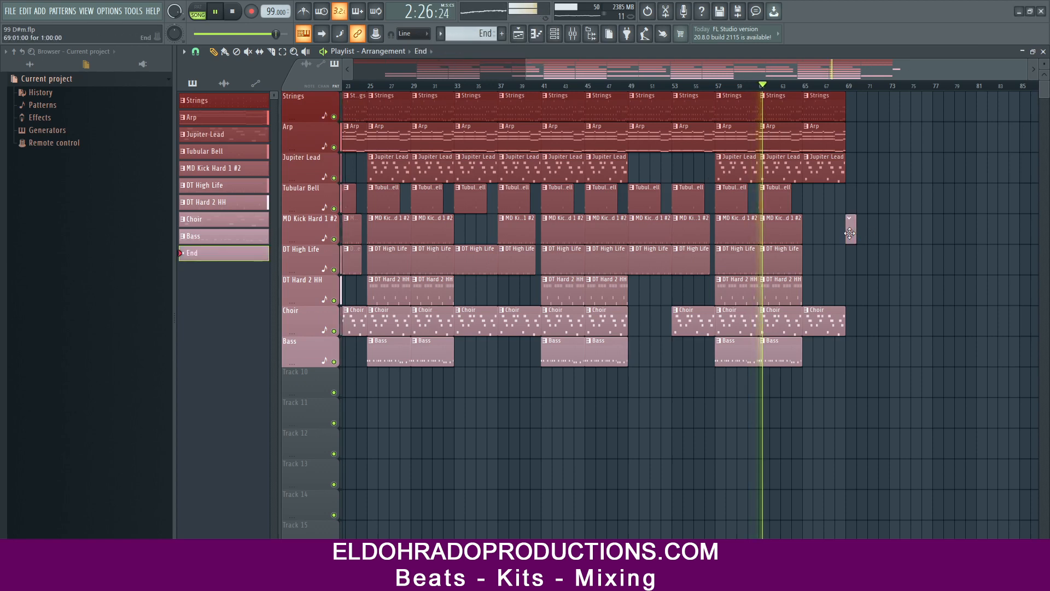
{"action": "left_click_drag", "start_coordinate": [855, 231], "coordinate": [867, 231]}
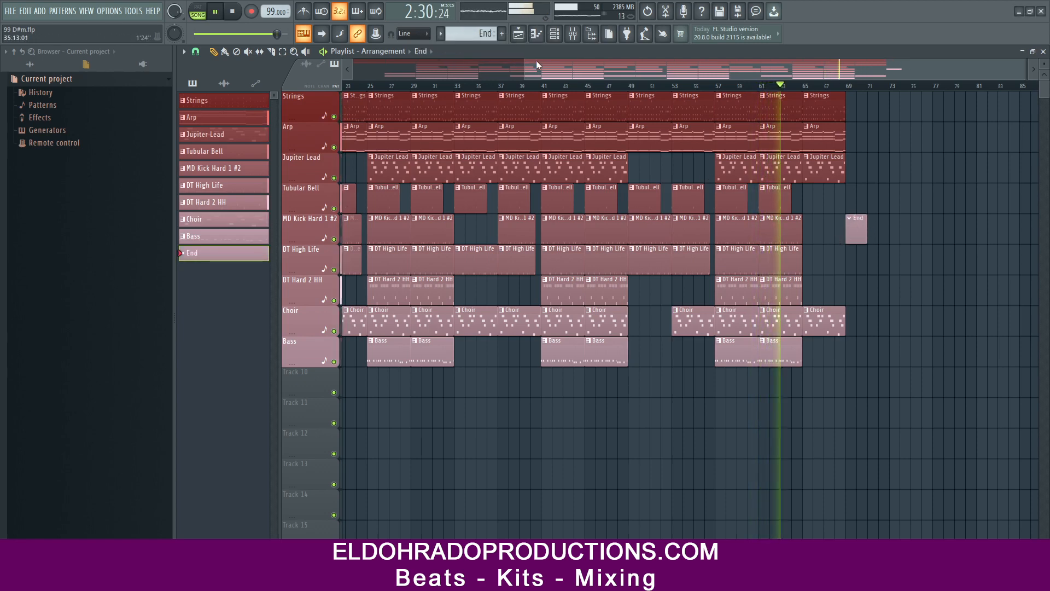
Show the whole arrangement and play the song from the beginning.
{"action": "left_click_drag", "start_coordinate": [536, 64], "coordinate": [586, 70]}
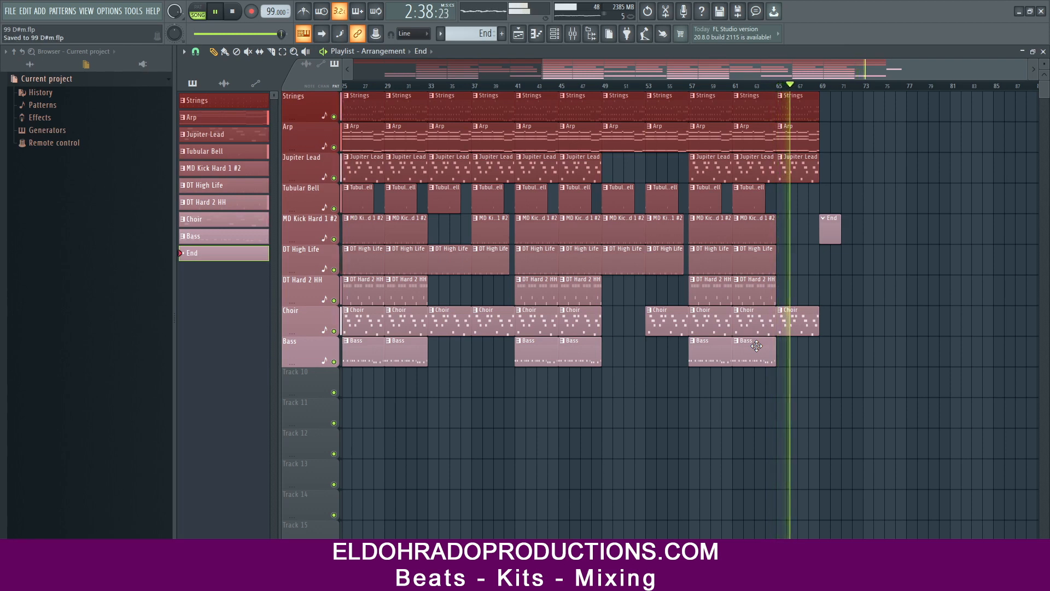
{"action": "left_click_drag", "start_coordinate": [543, 68], "coordinate": [299, 78]}
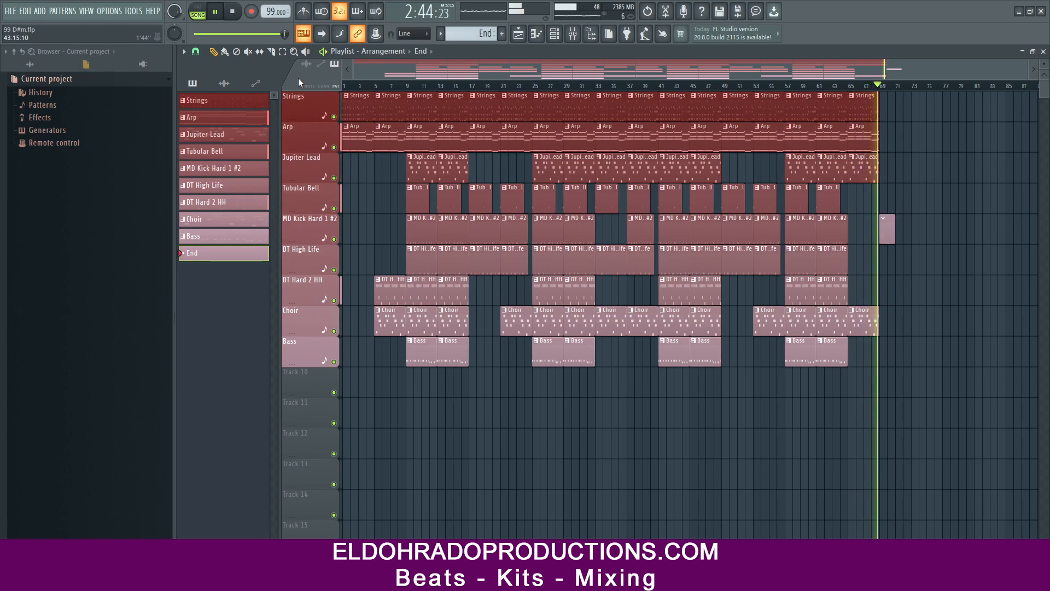
{"action": "left_click", "coordinate": [234, 13]}
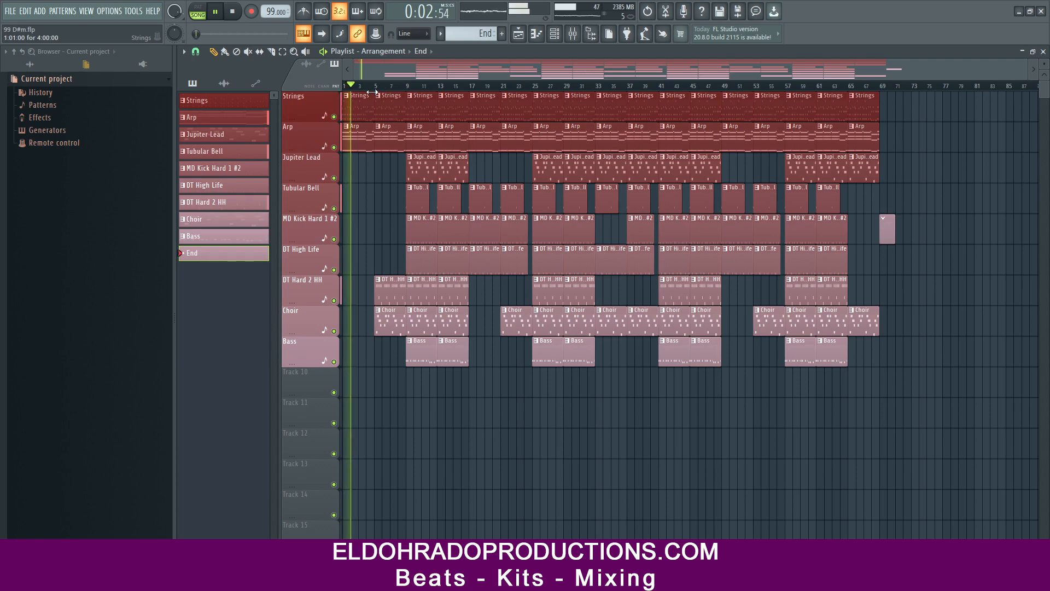
Copy the Bass clip at bar 9 to bar 5 on the Bass track and save the project.
{"action": "scroll", "coordinate": [371, 92], "scroll_direction": "up", "scroll_amount": 4}
{"action": "left_click_drag", "start_coordinate": [375, 71], "coordinate": [343, 68]}
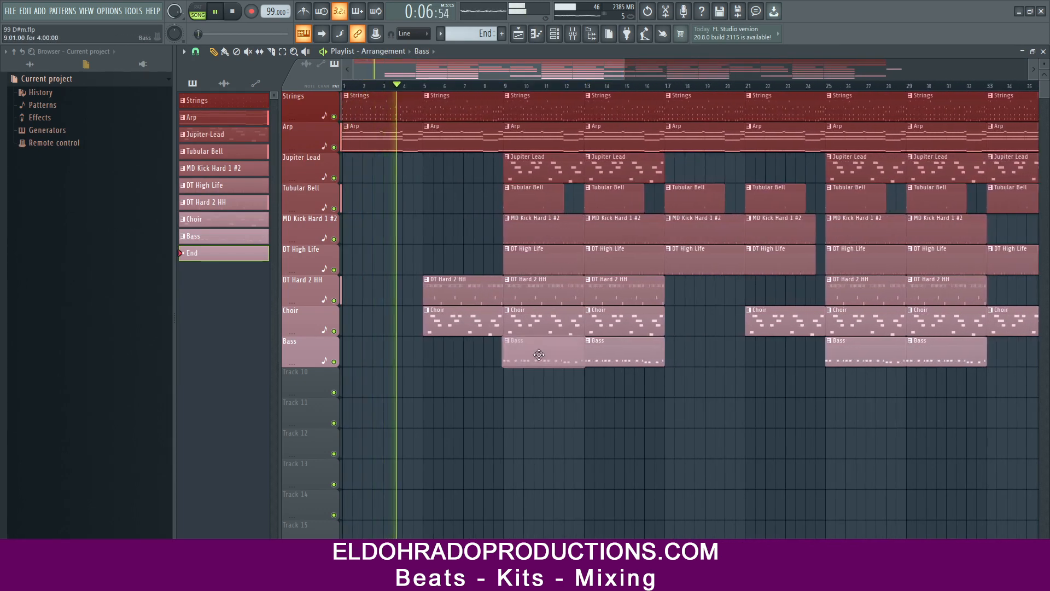
{"action": "left_click_drag", "start_coordinate": [540, 352], "coordinate": [461, 356]}
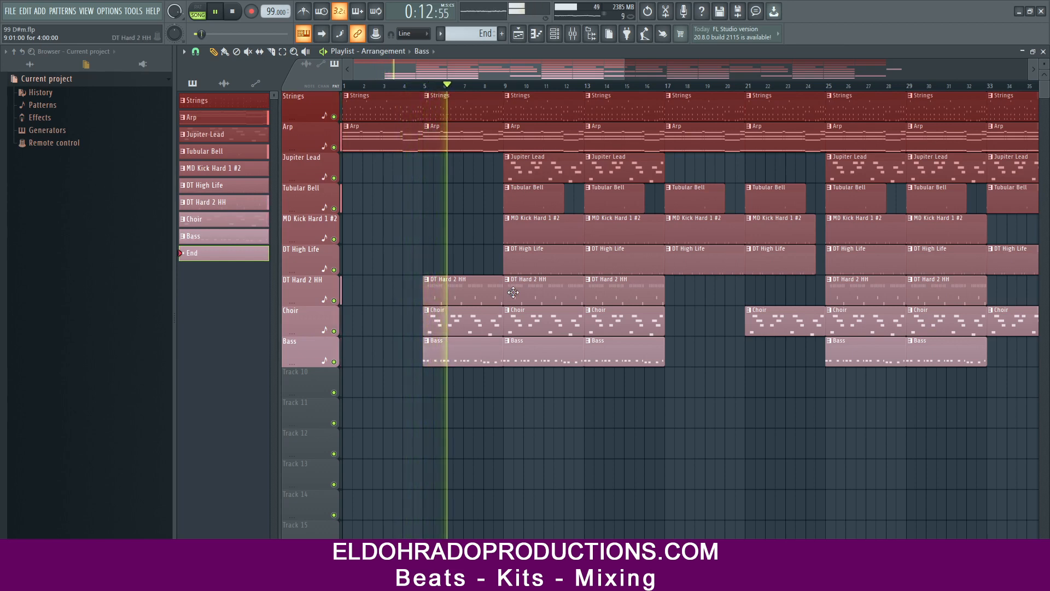
{"action": "key", "text": "ctrl+s"}
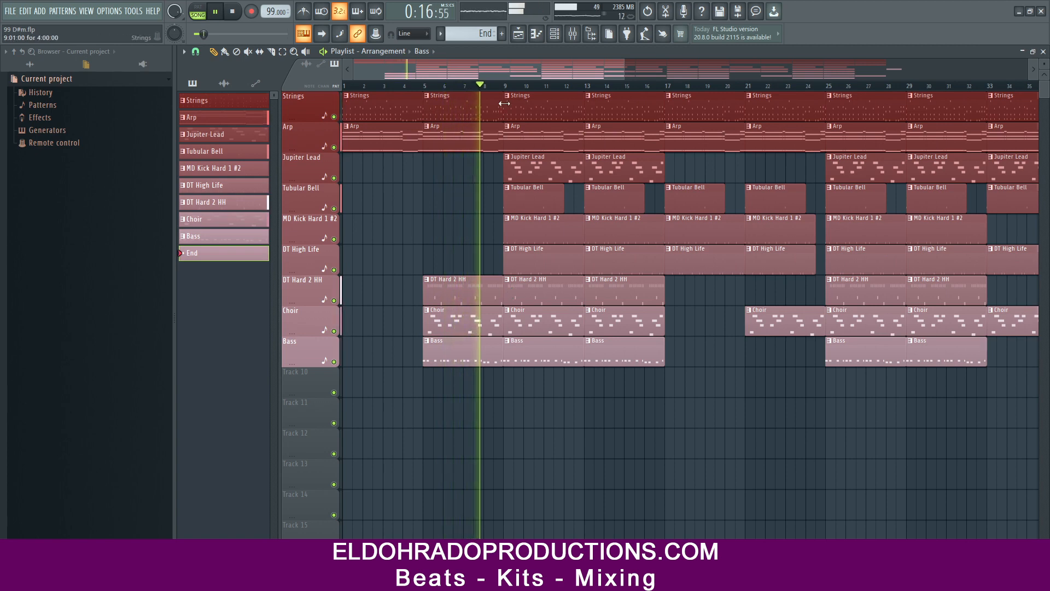
Open the mixer and stop the song playback.
{"action": "scroll", "coordinate": [508, 92], "scroll_direction": "up", "scroll_amount": 5}
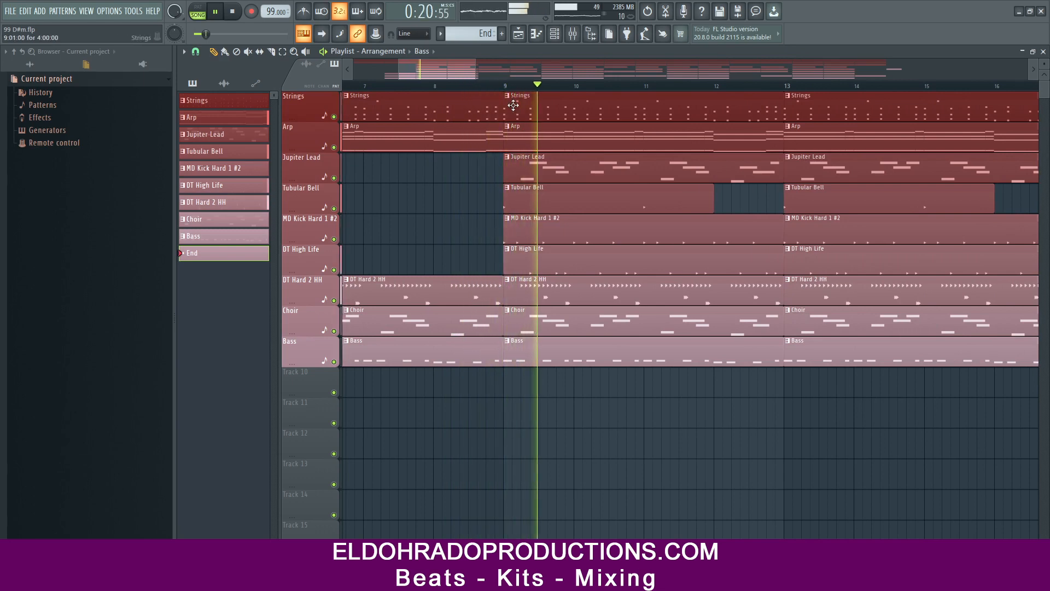
{"action": "scroll", "coordinate": [521, 92], "scroll_direction": "down", "scroll_amount": 6}
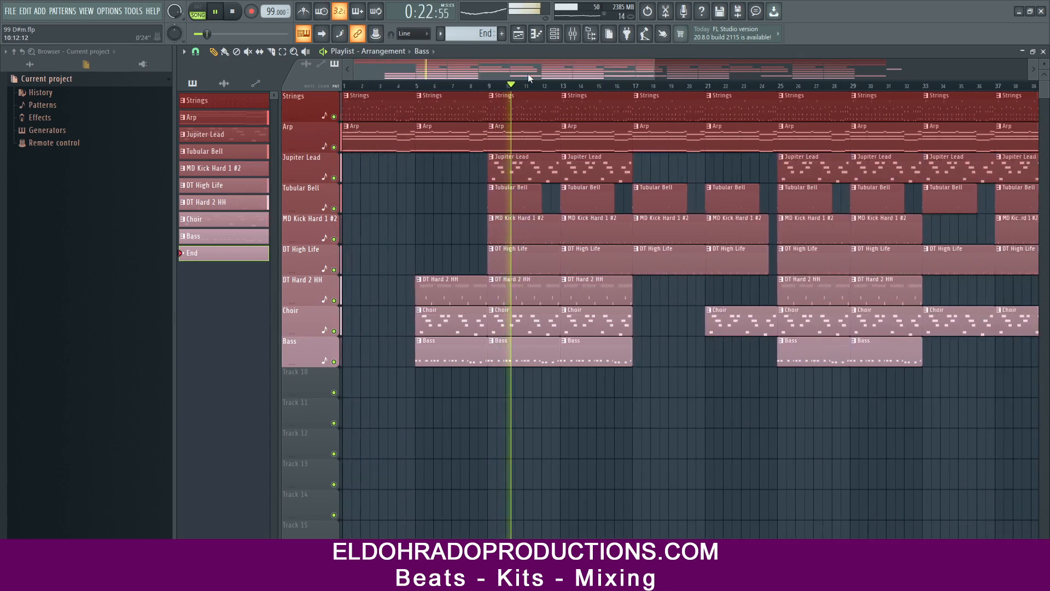
{"action": "left_click", "coordinate": [571, 34]}
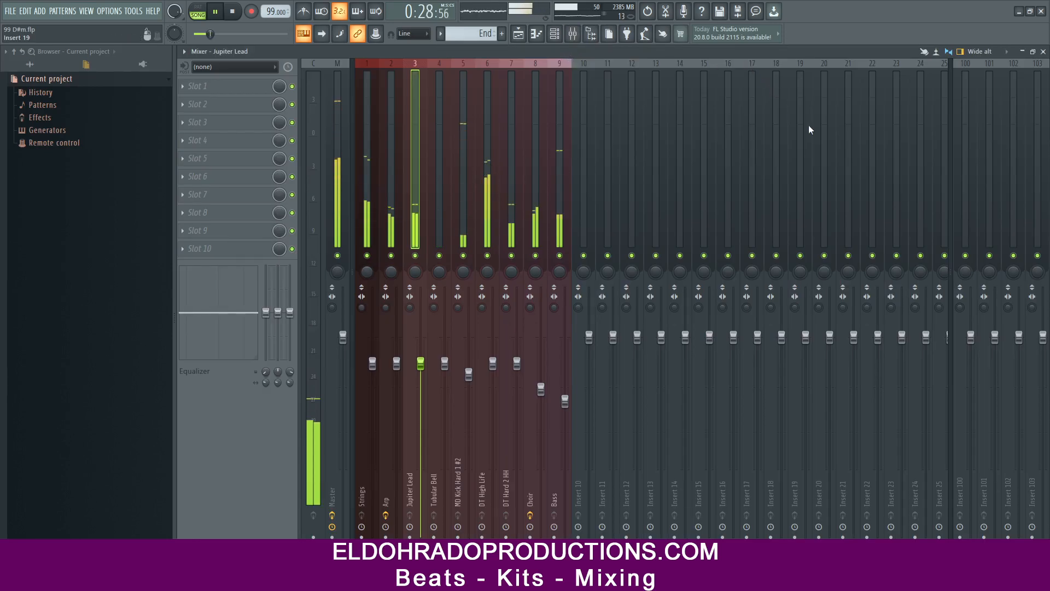
{"action": "key", "text": "space"}
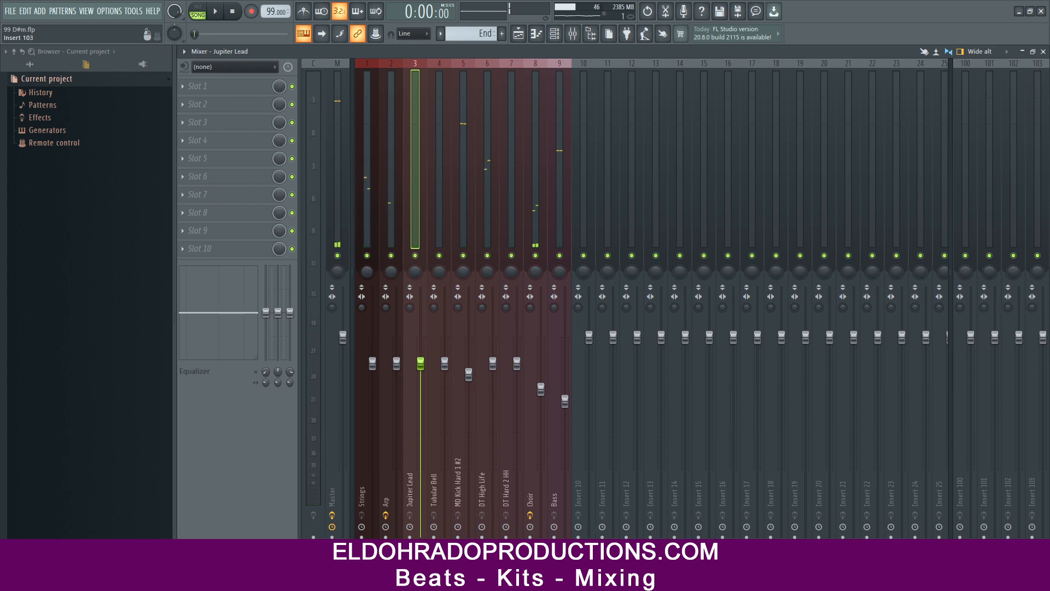